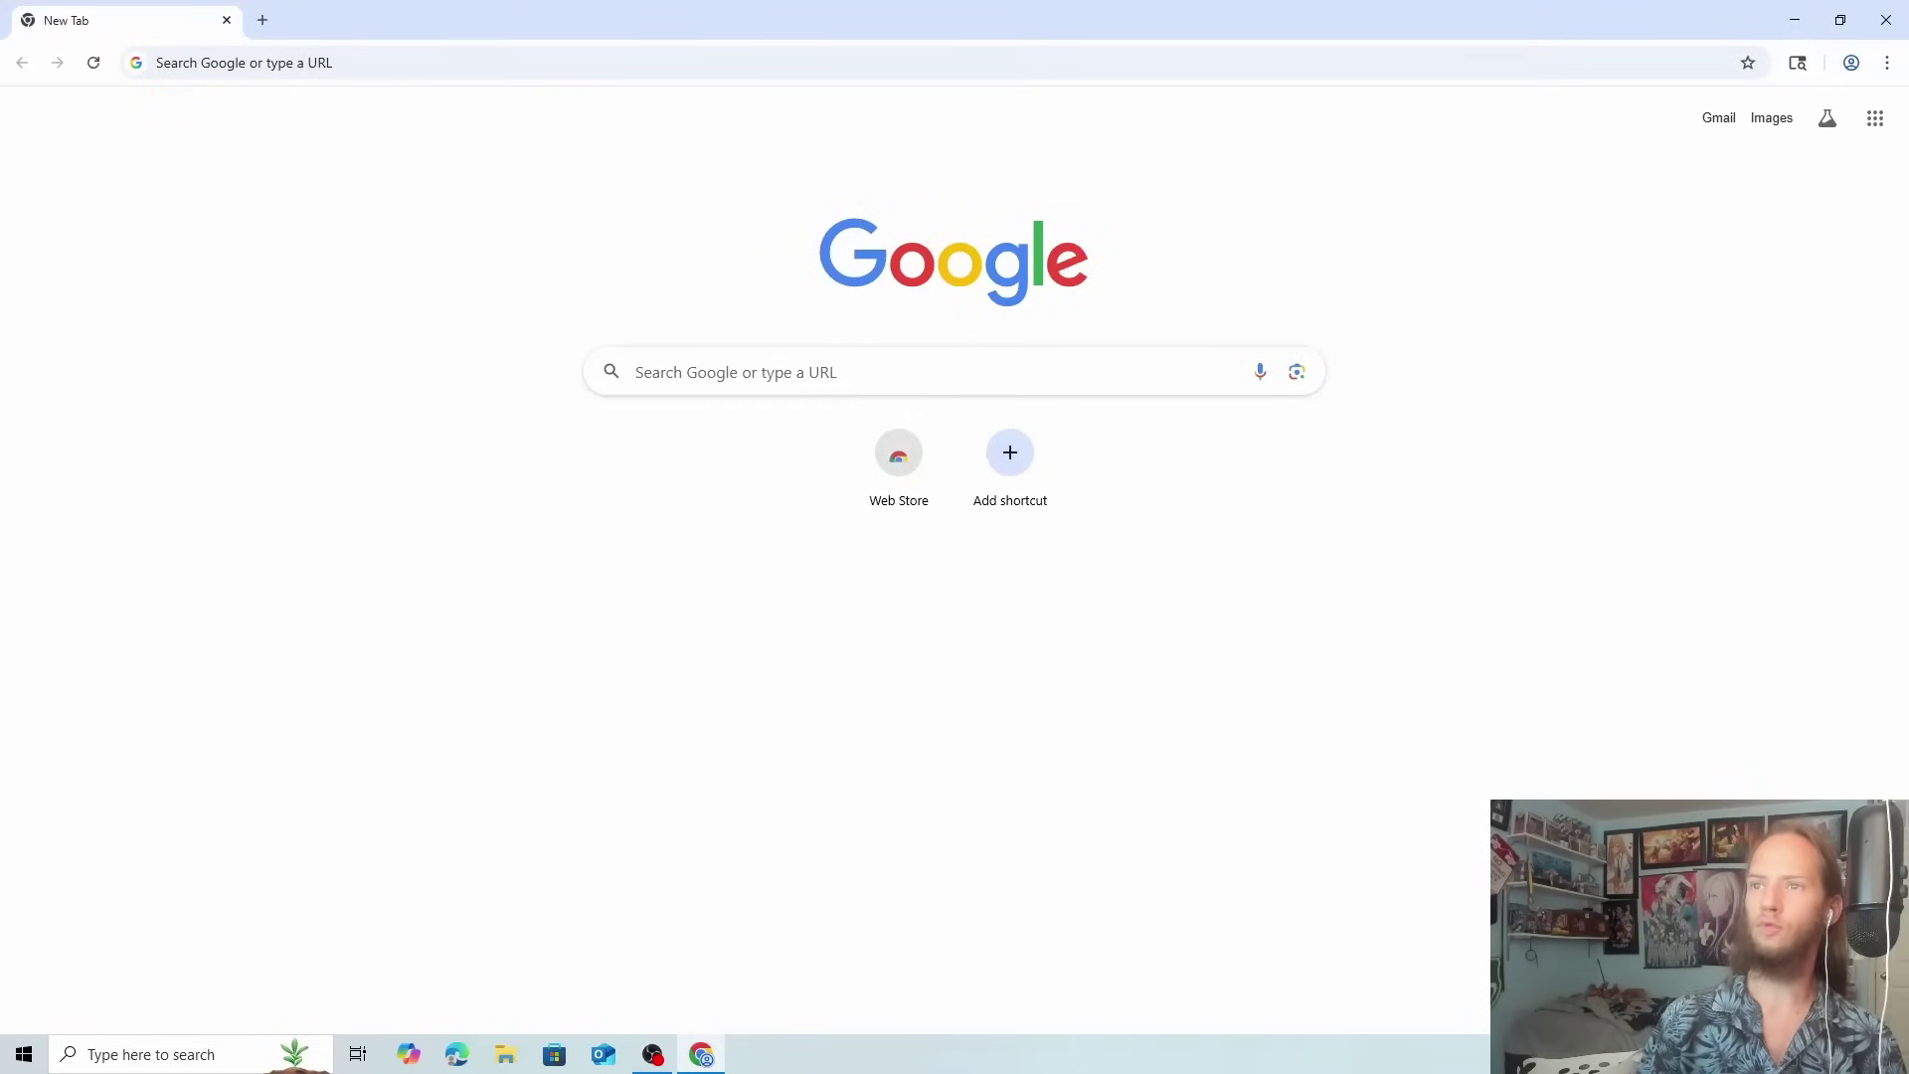
Search Google for 'fabric mc' and download the Windows Fabric installer from fabricmc.net.
{"action": "left_click", "coordinate": [697, 372]}
{"action": "type", "text": "fabric"}
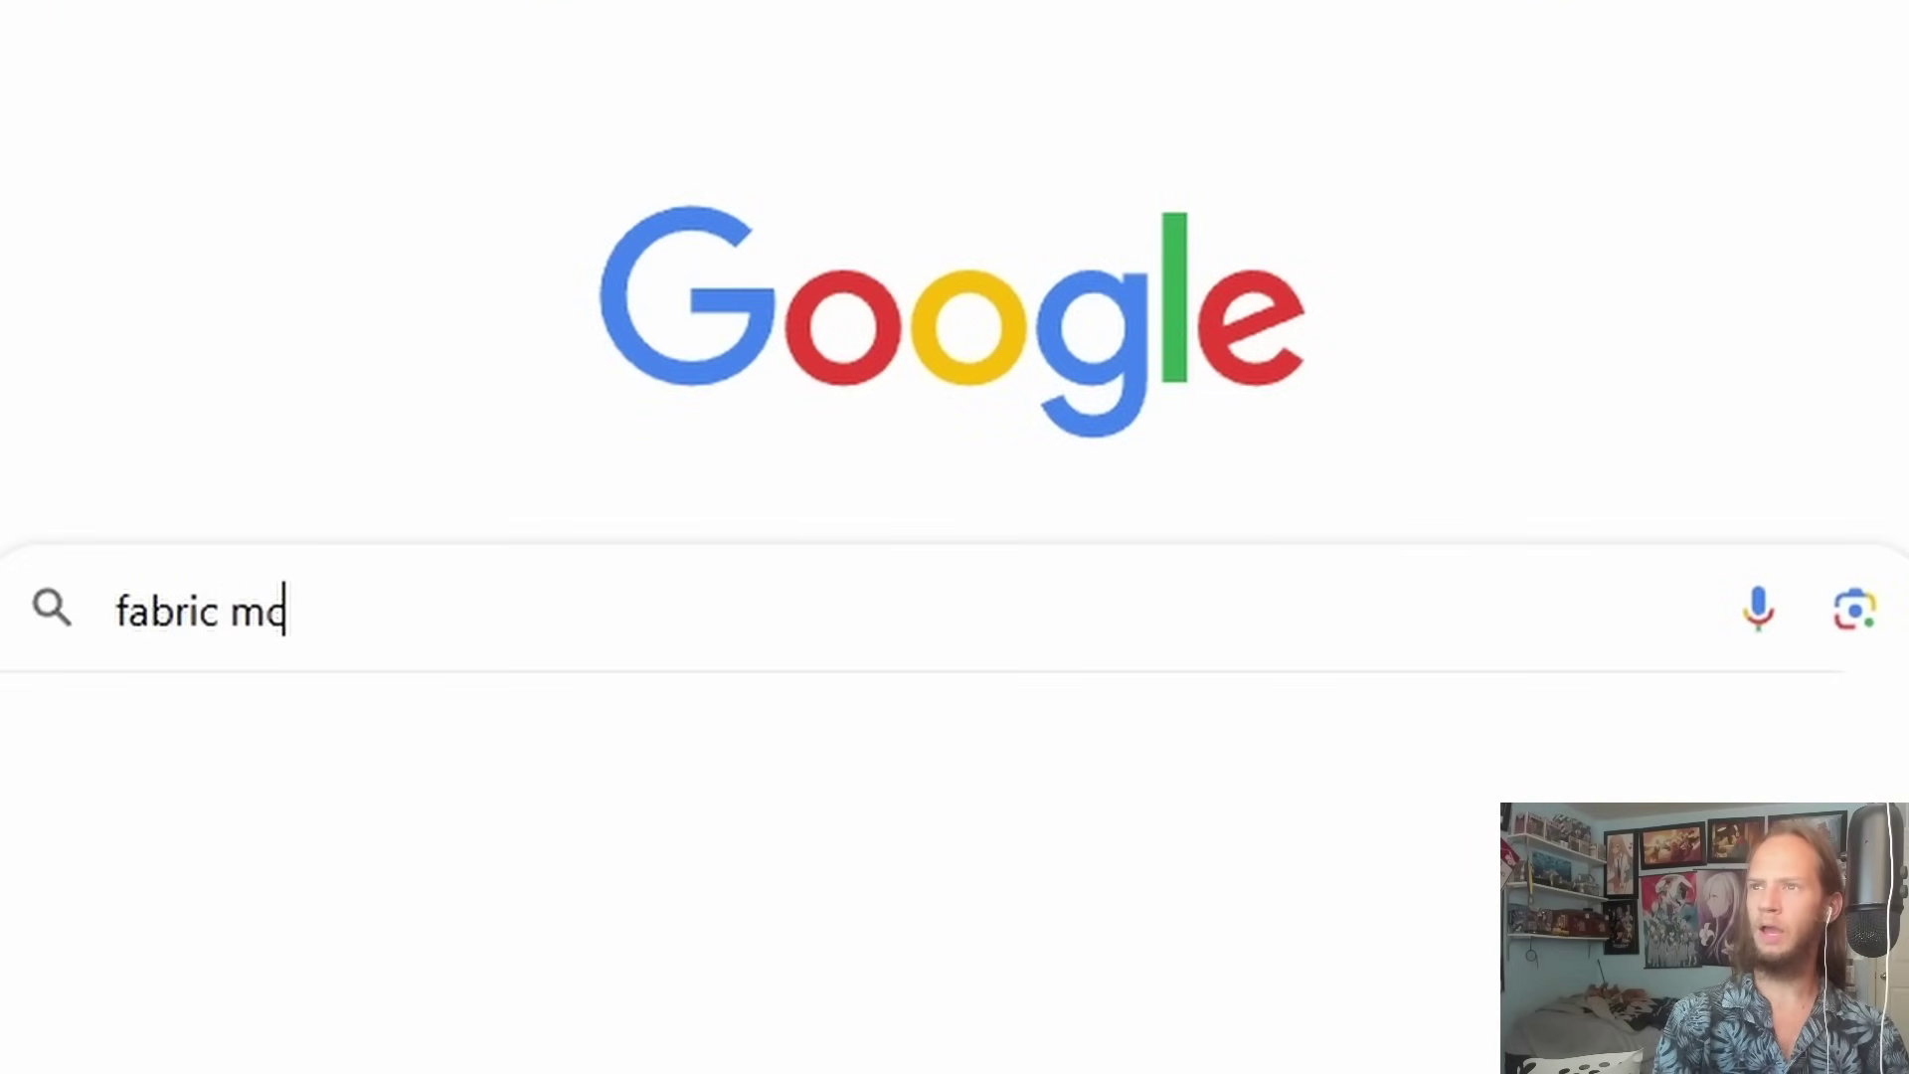
{"action": "type", "text": " mc"}
{"action": "key", "text": "Return"}
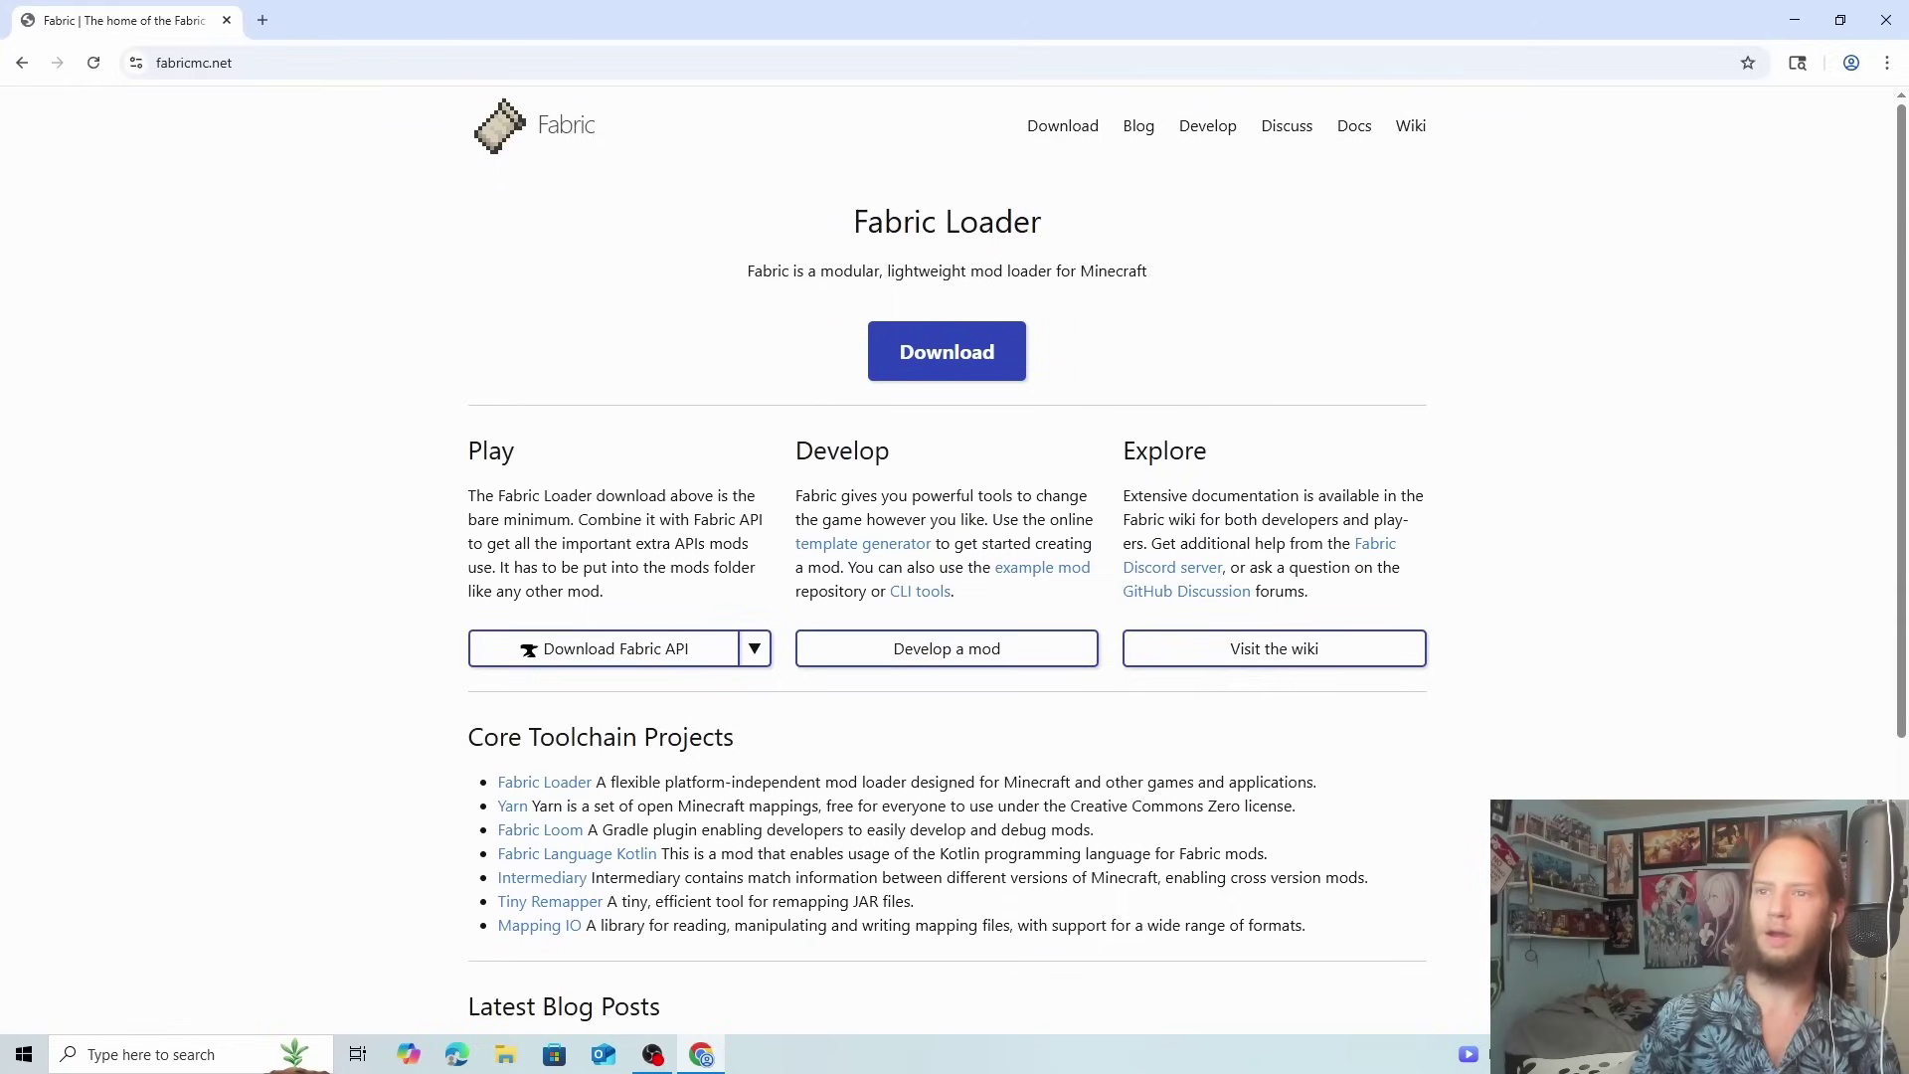
{"action": "left_click", "coordinate": [946, 349]}
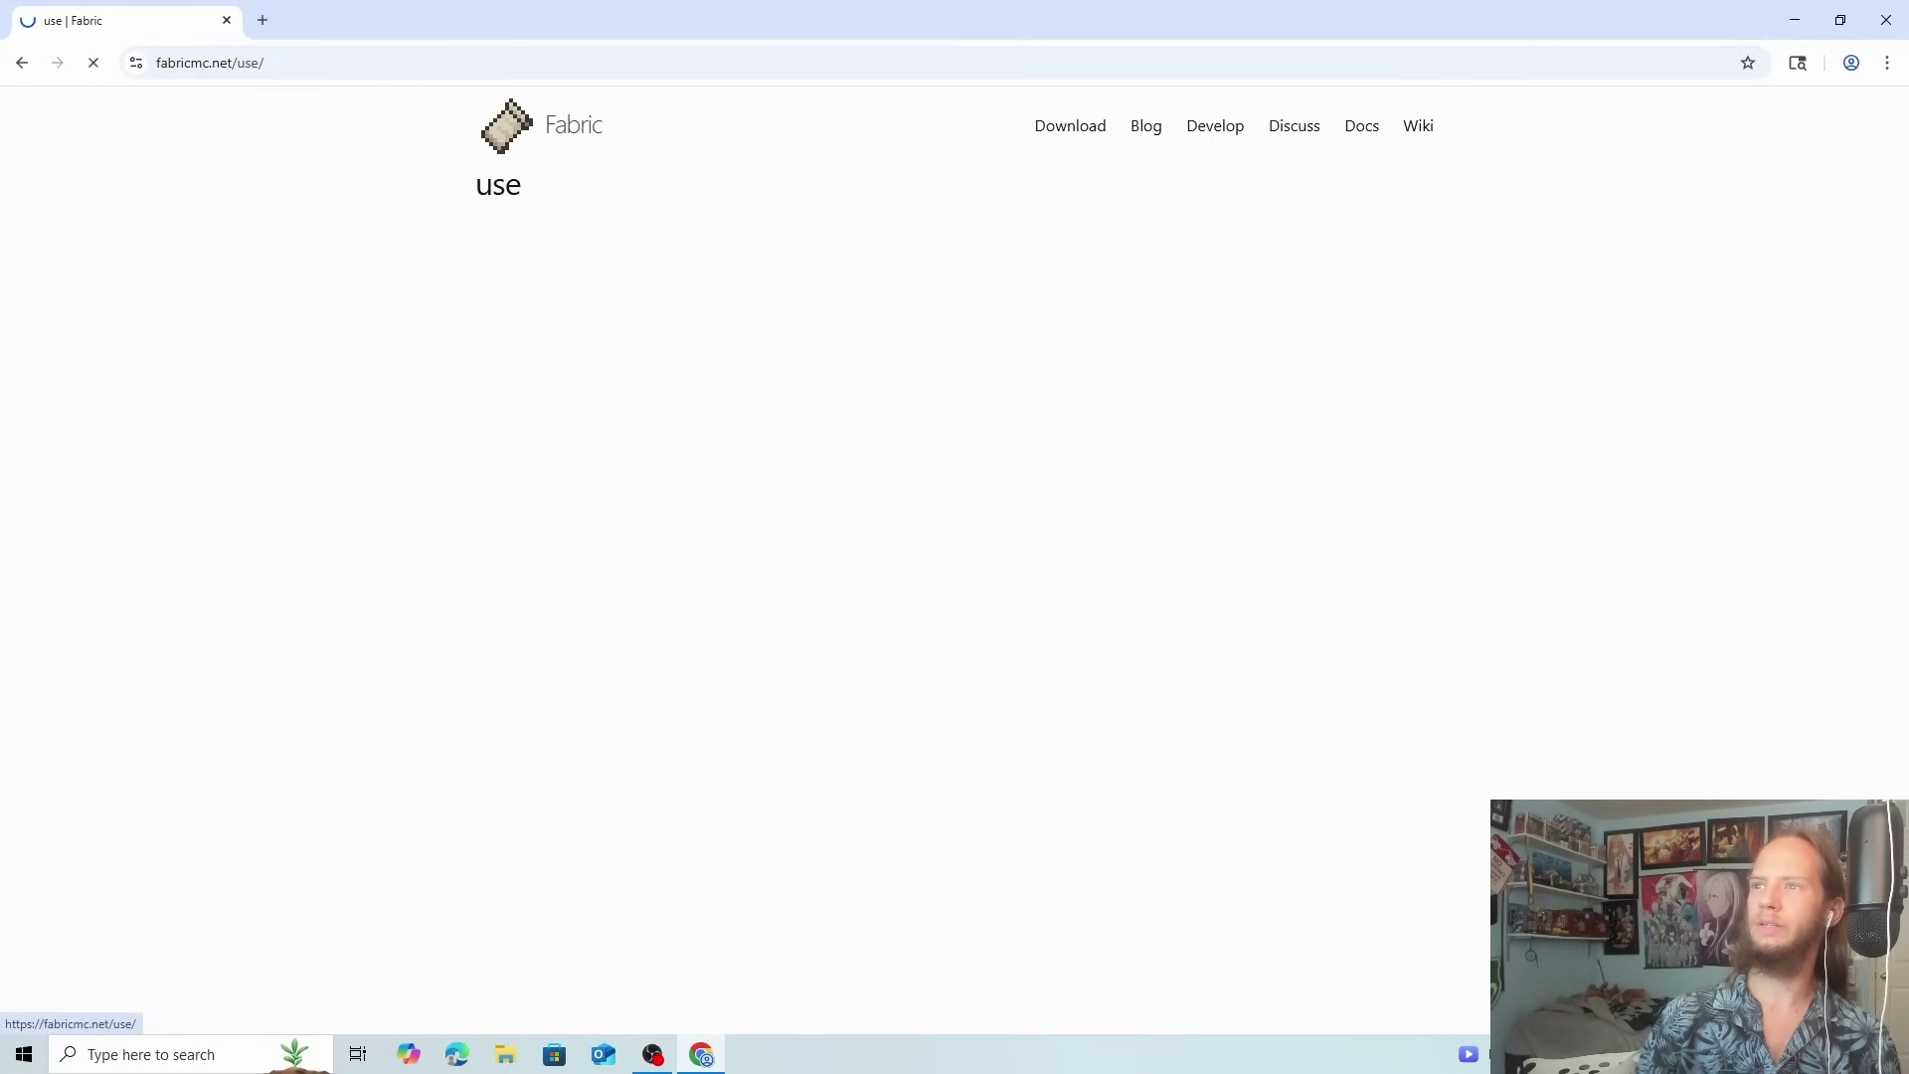
{"action": "left_click", "coordinate": [955, 338]}
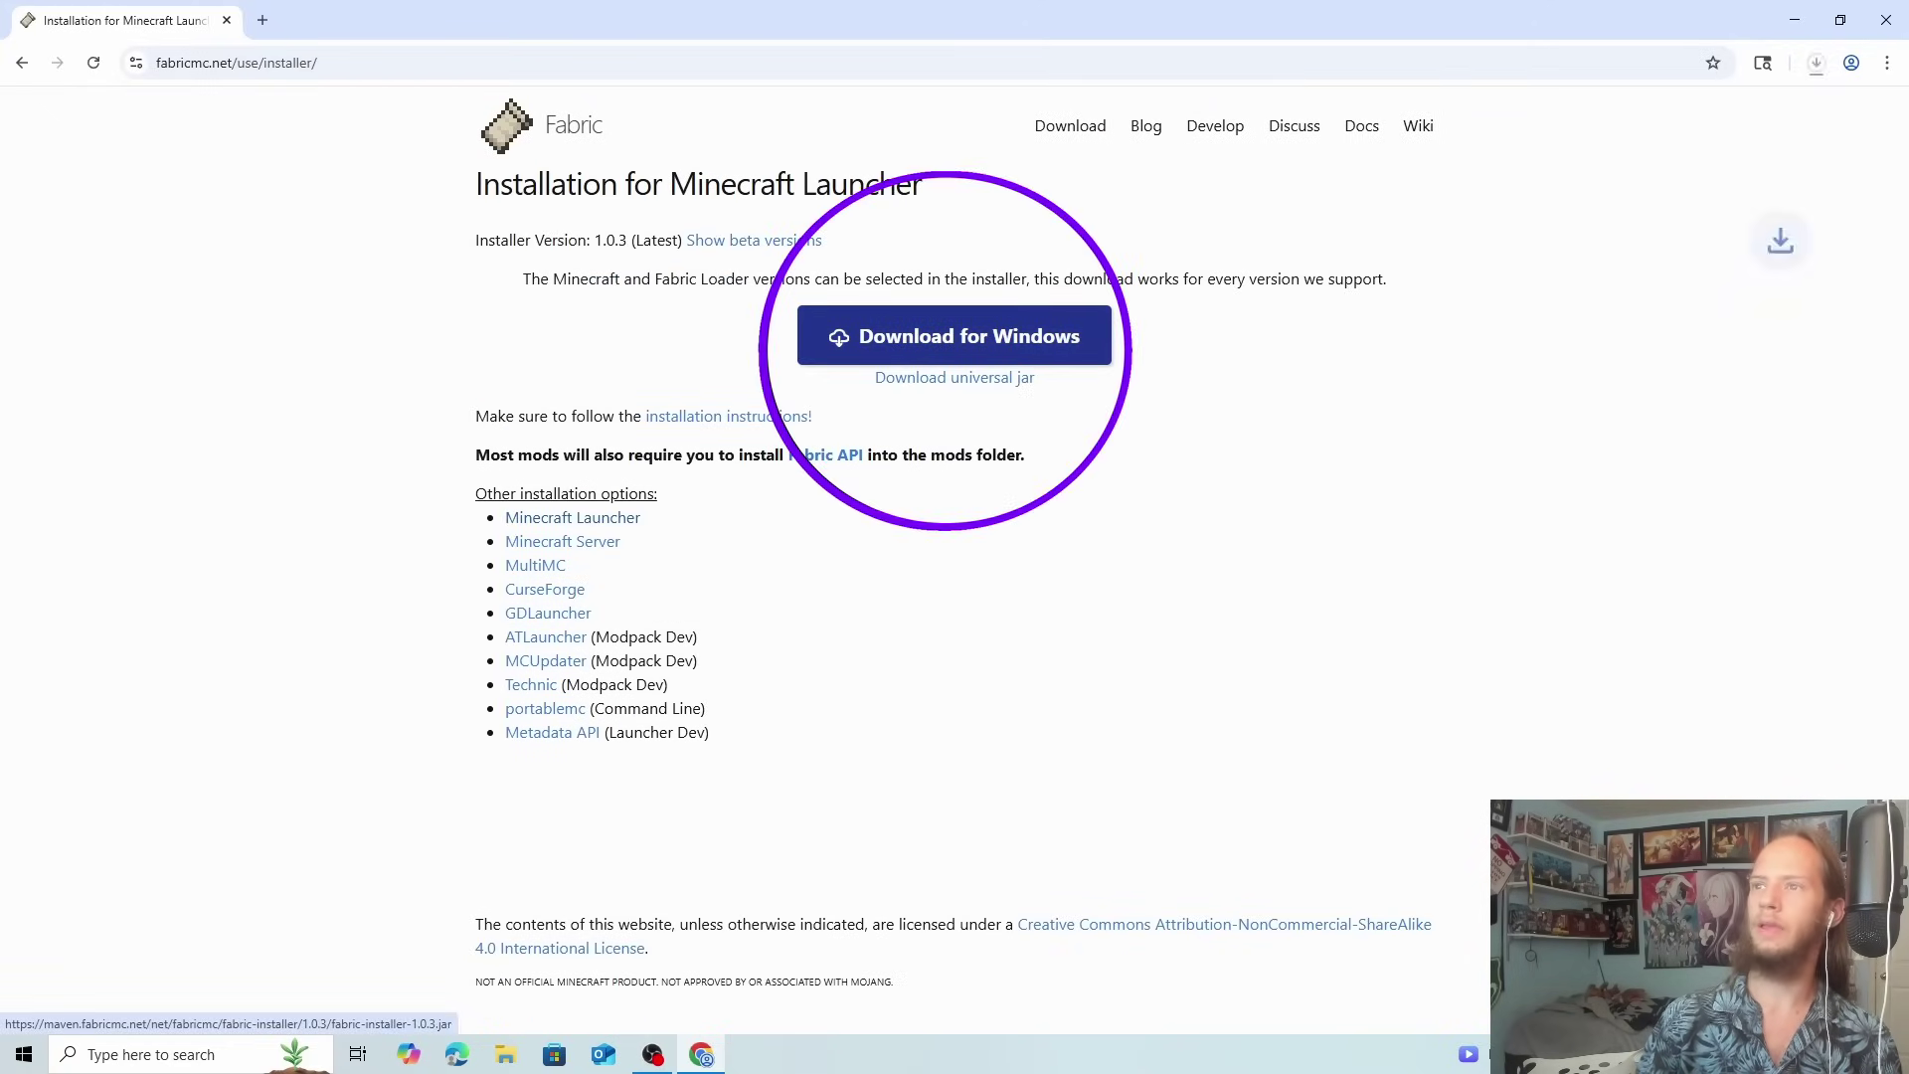
In a new tab, search 'meteor client' and open the meteorclient.com downloads page.
{"action": "key", "text": "ctrl+t"}
{"action": "type", "text": "meteor"}
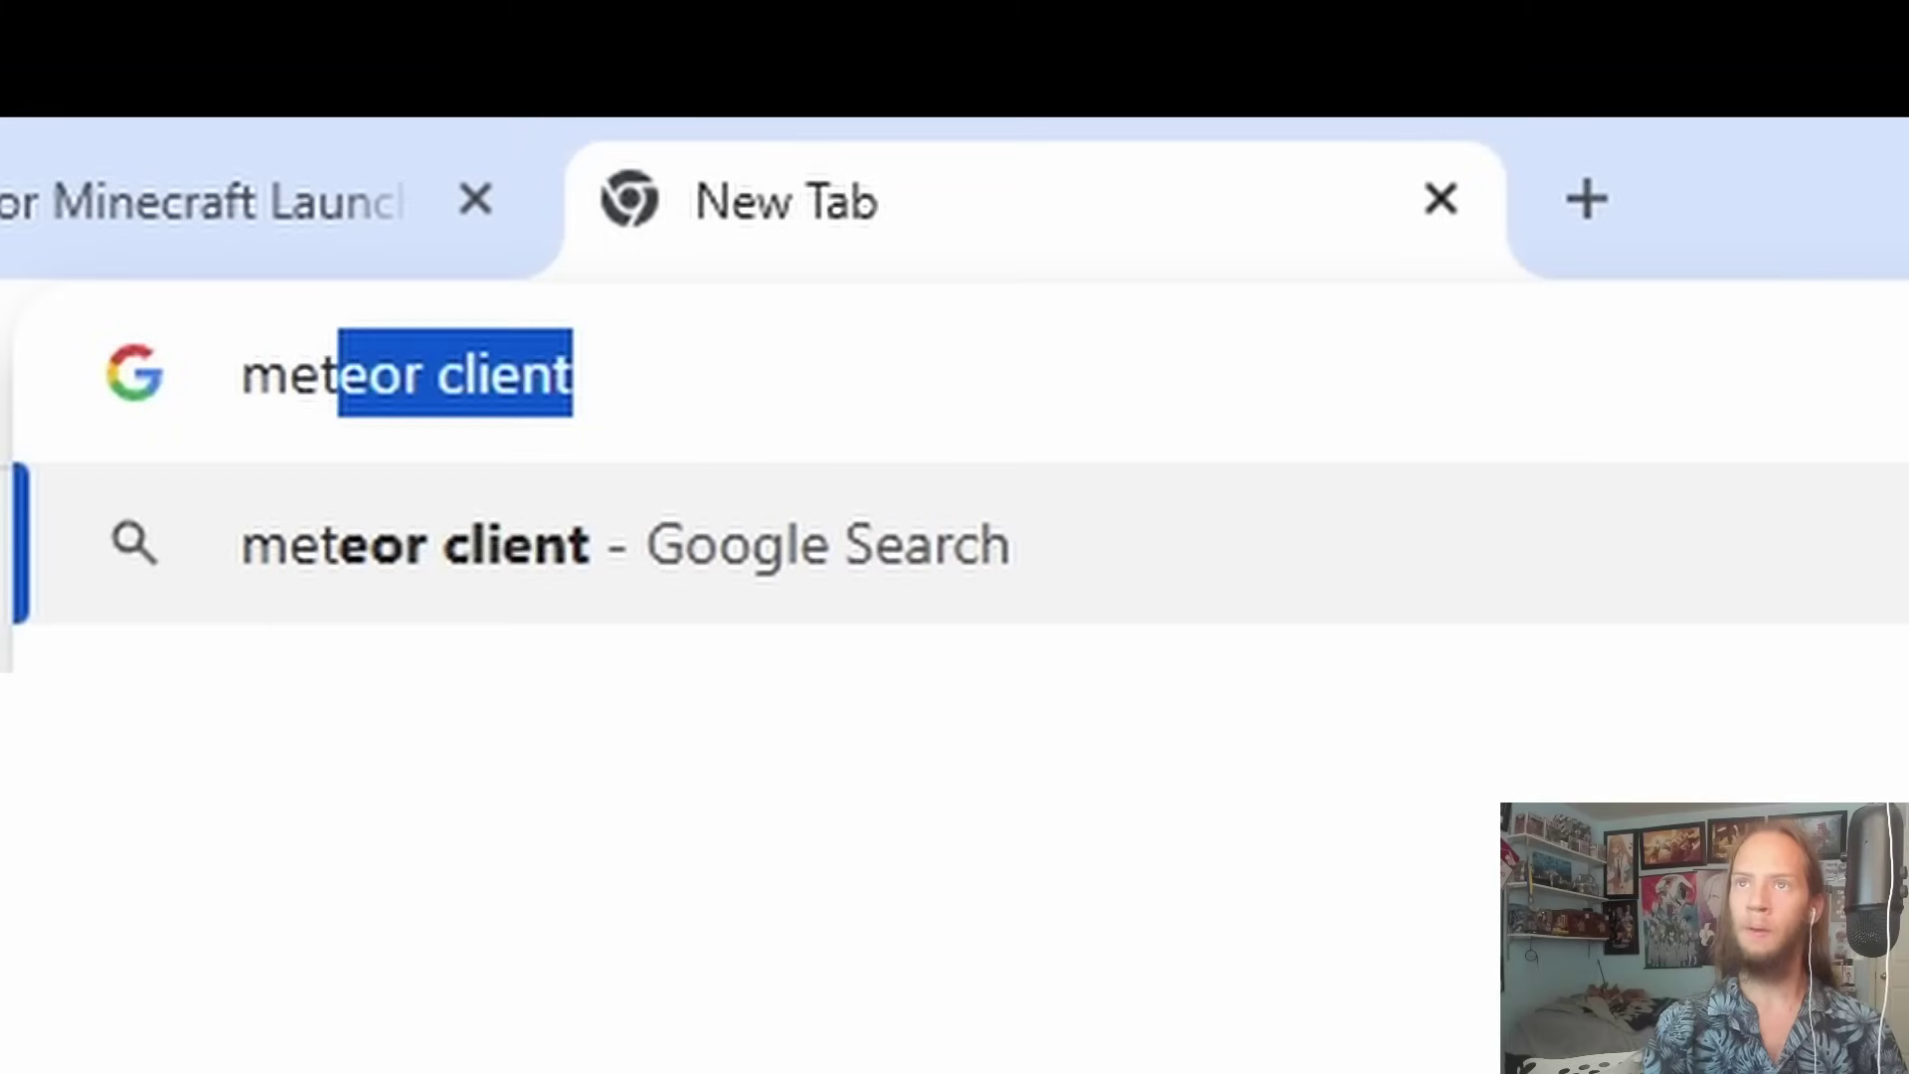
{"action": "type", "text": " client"}
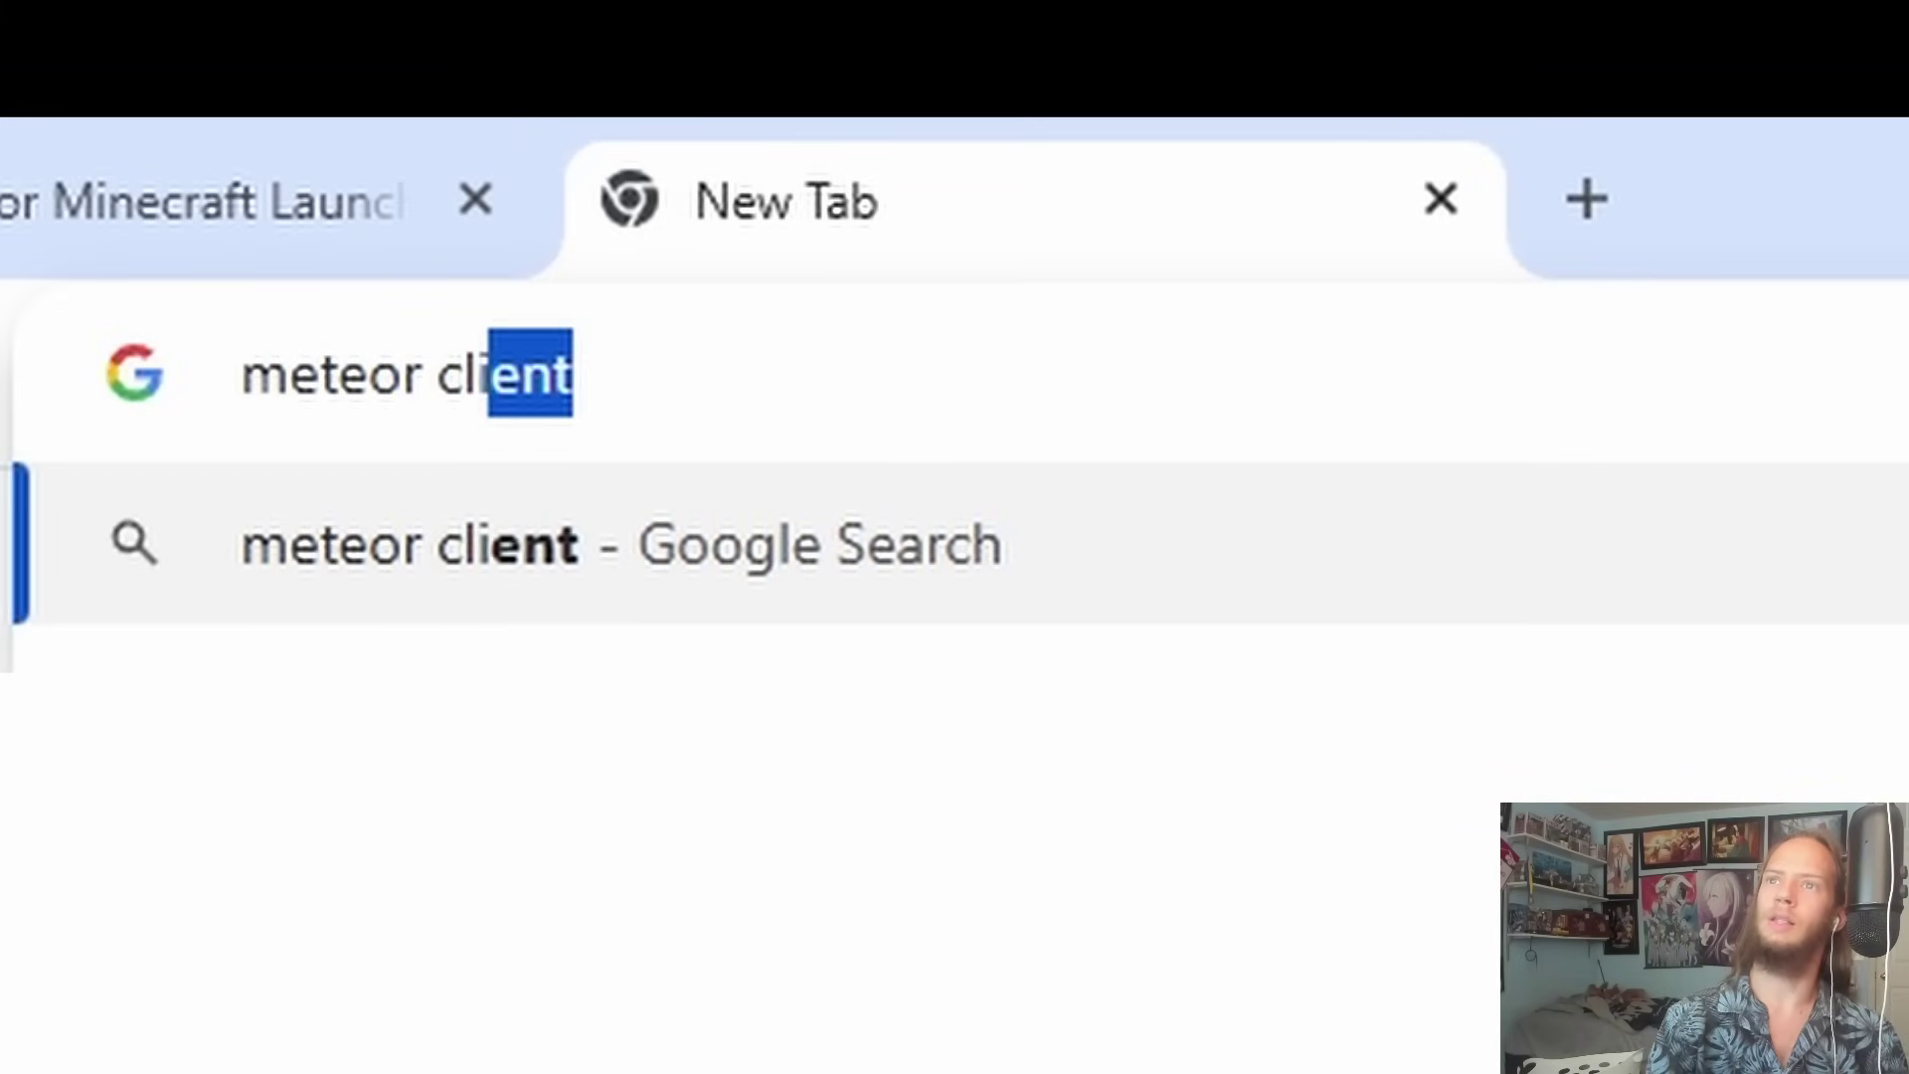
{"action": "key", "text": "Return"}
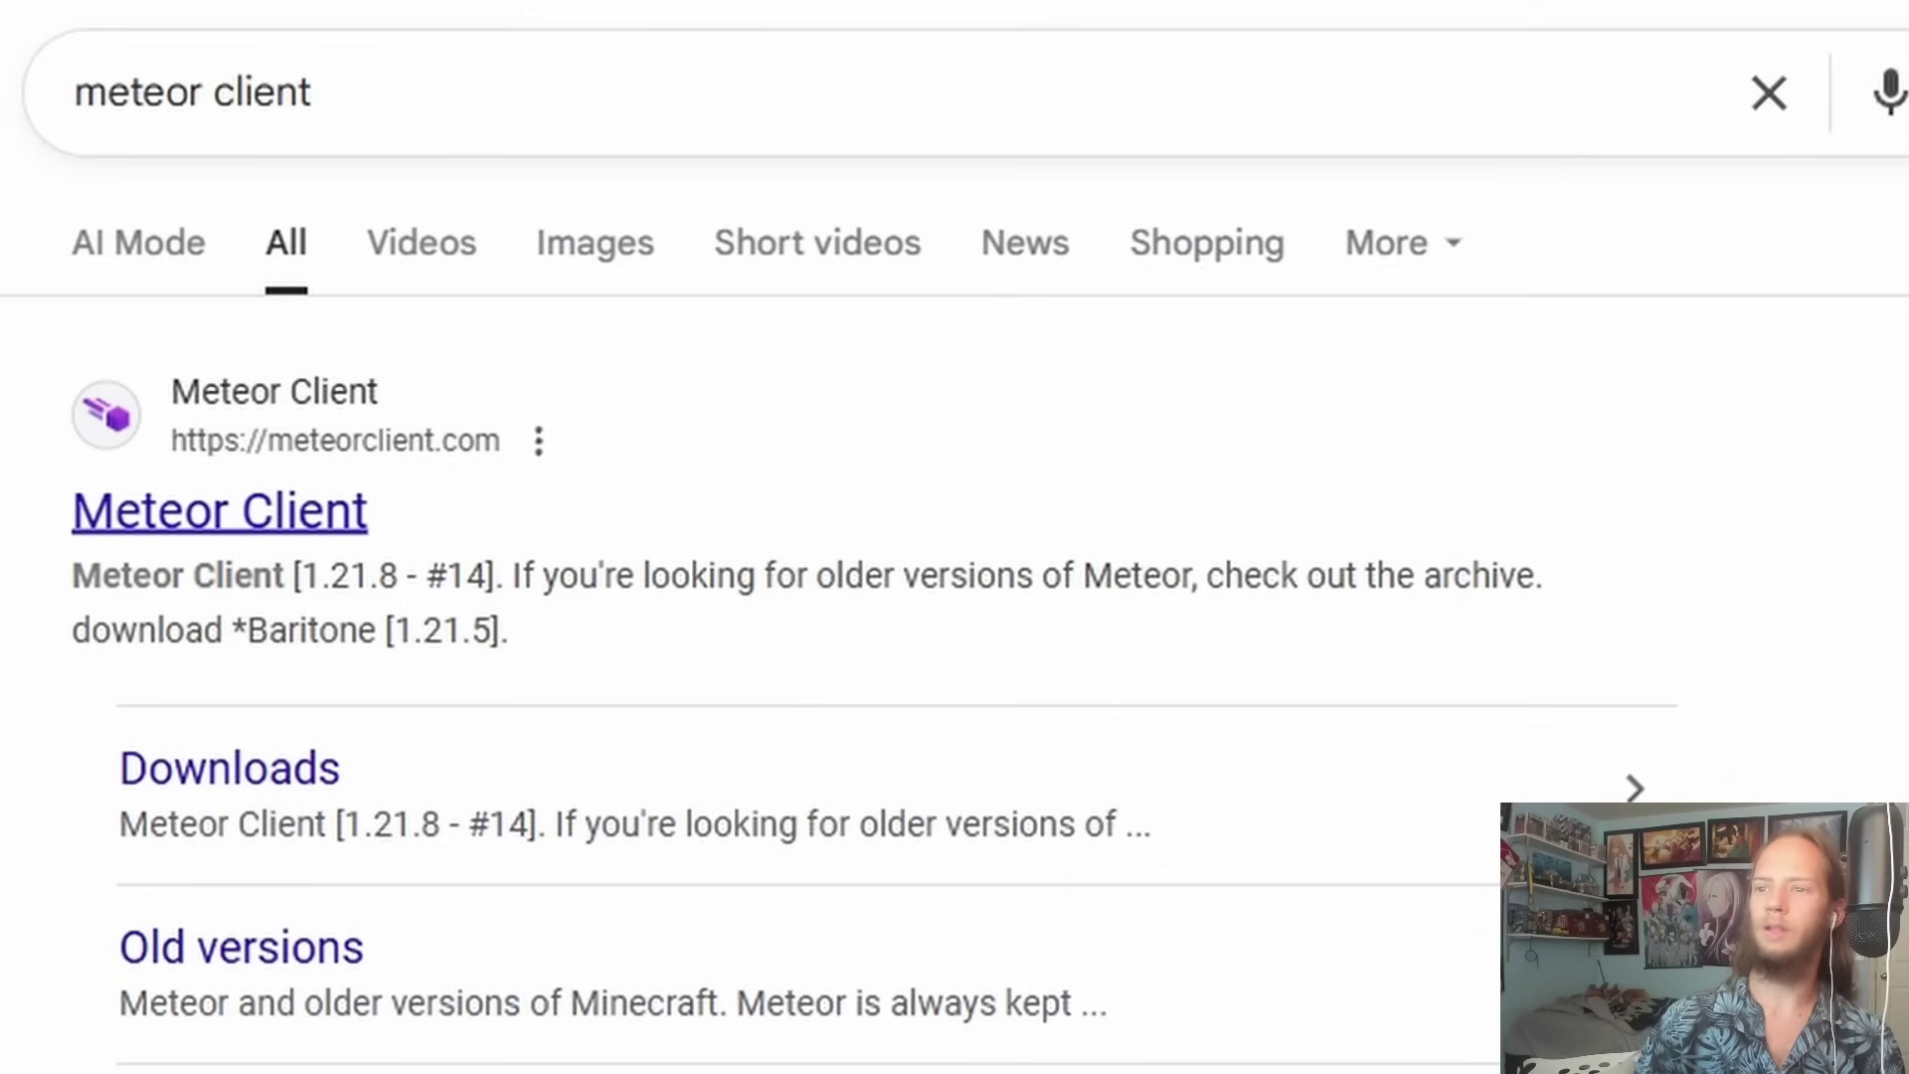
{"action": "left_click", "coordinate": [220, 511]}
{"action": "scroll", "coordinate": [946, 498], "scroll_direction": "down", "scroll_amount": 3}
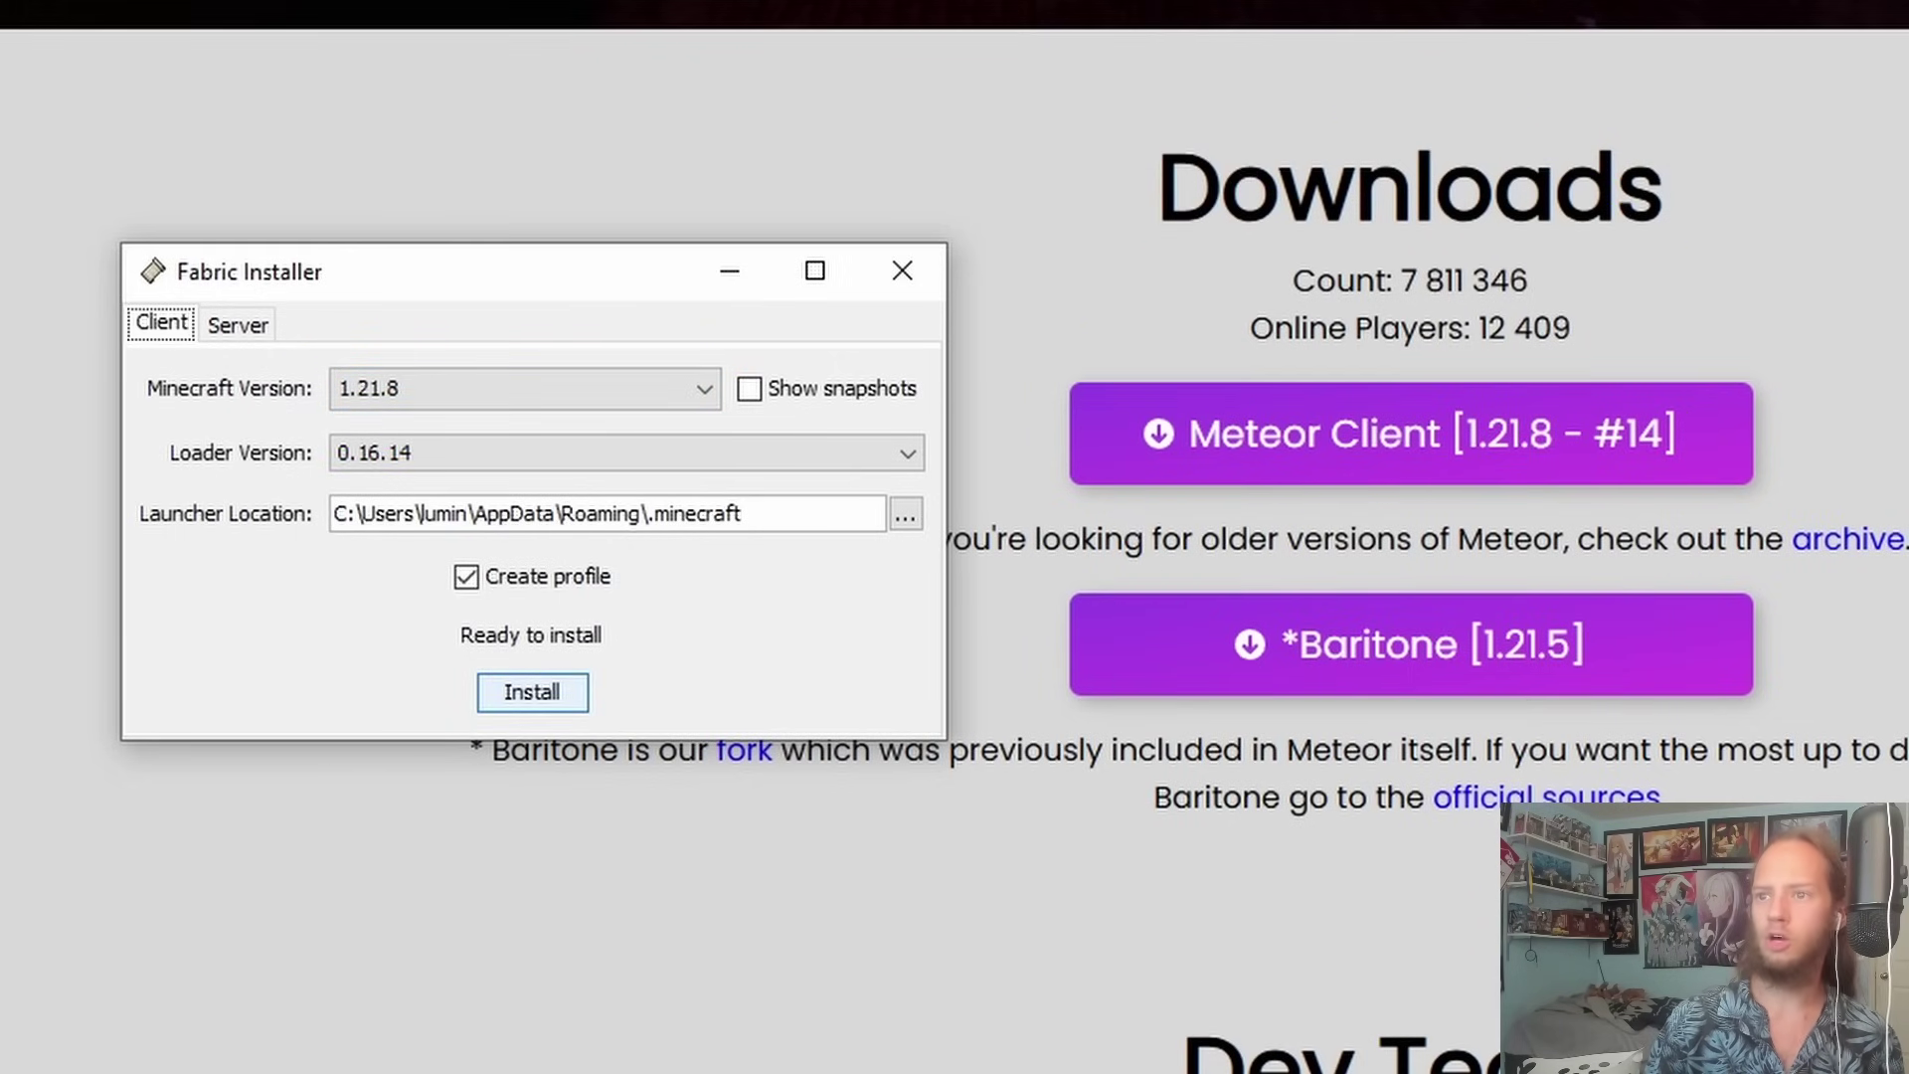
Install Fabric for Minecraft 1.21.8 with loader 0.16.14, then open the %appdata% folder.
{"action": "left_click", "coordinate": [532, 693]}
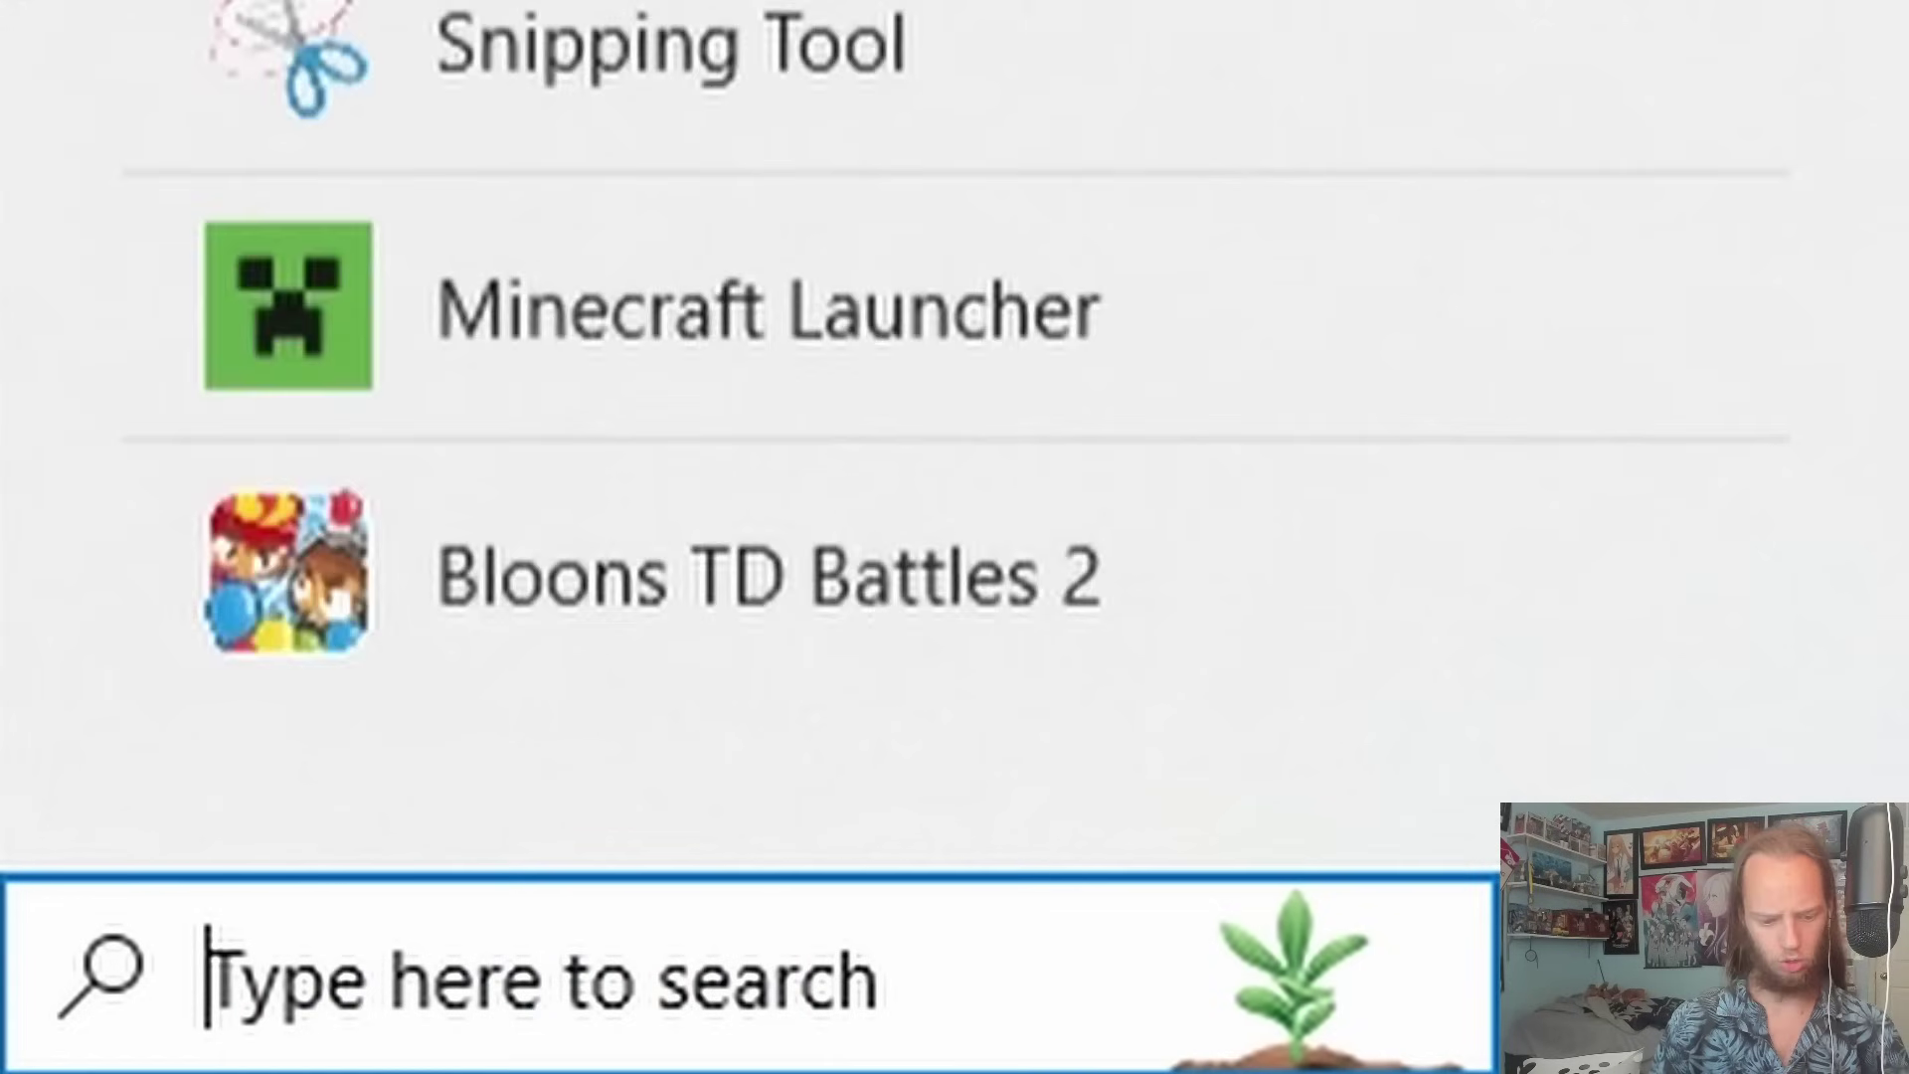
{"action": "type", "text": "%appdata%"}
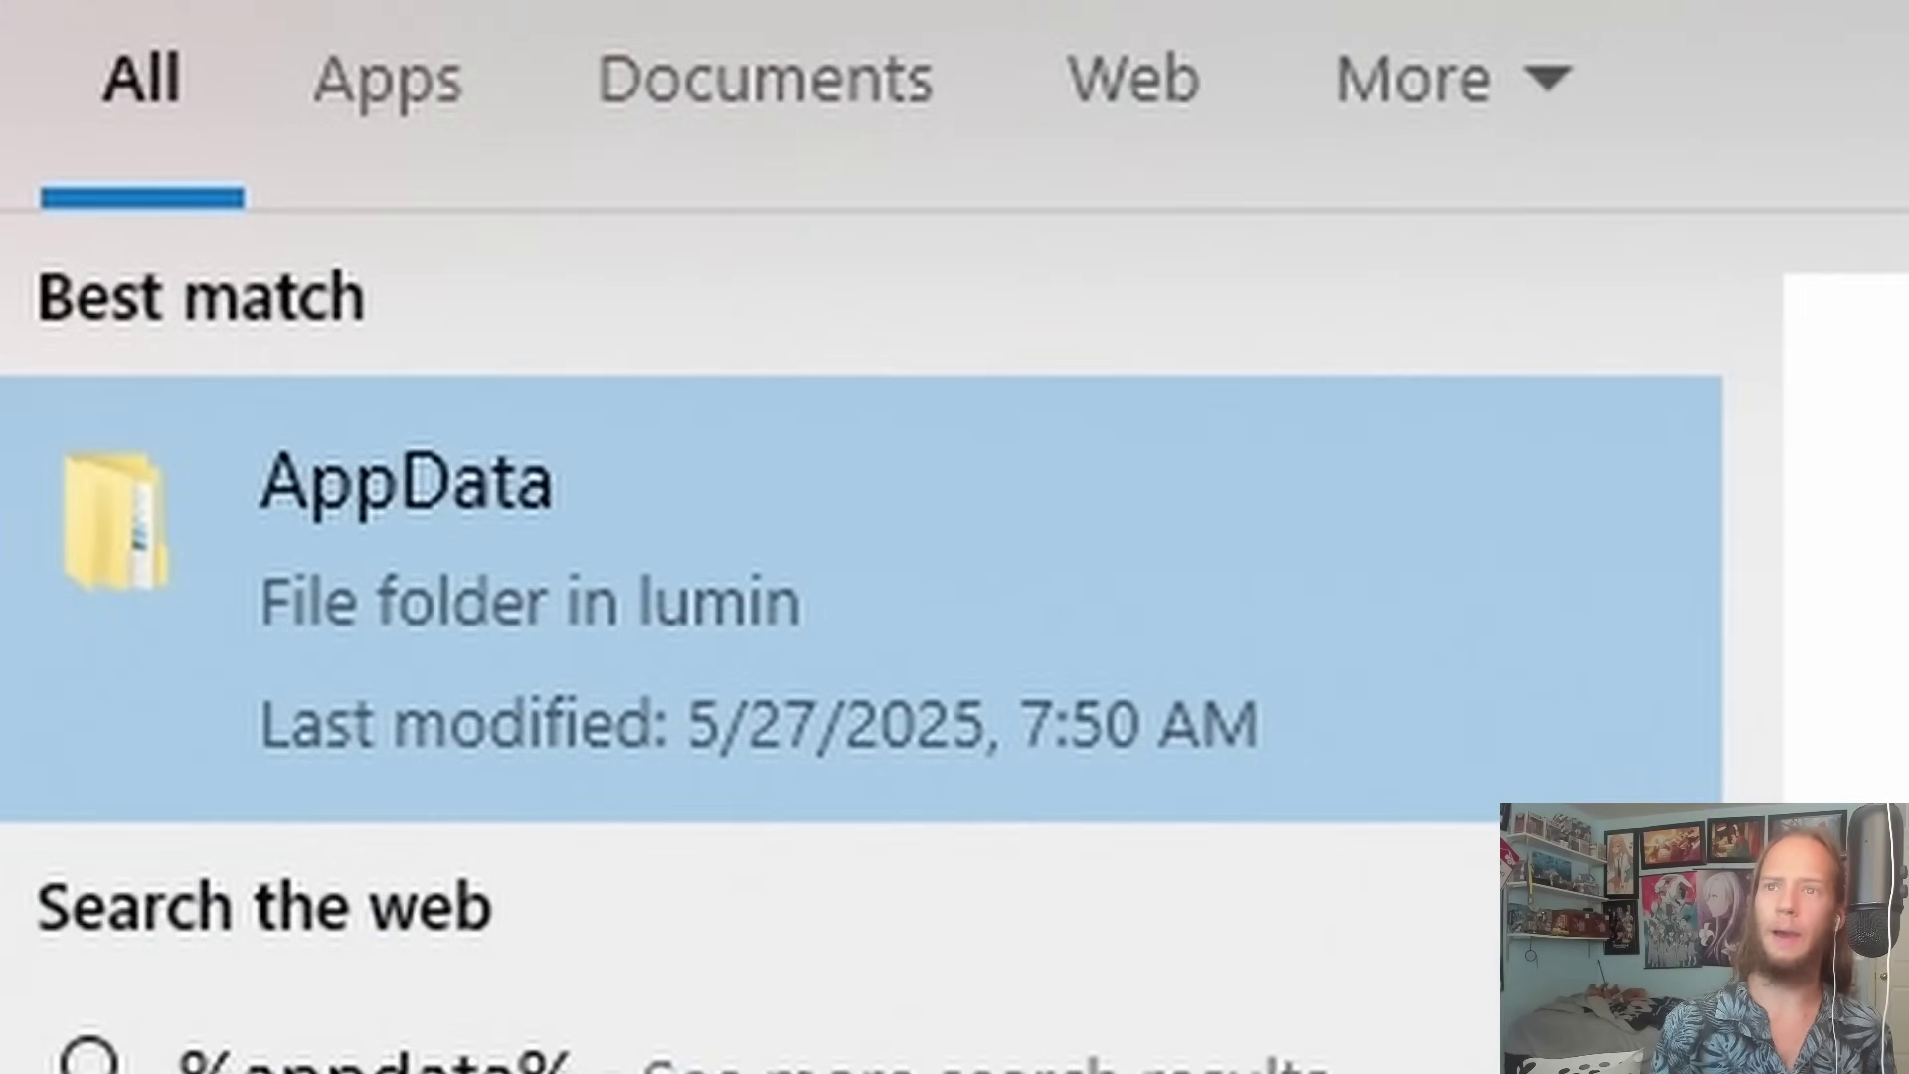
{"action": "key", "text": "Return"}
In Roaming > .minecraft > mods, delete replaymod and ffmpeg, keeping only the meteor-client-1.21.8-14 jar.
{"action": "double_click", "coordinate": [427, 452]}
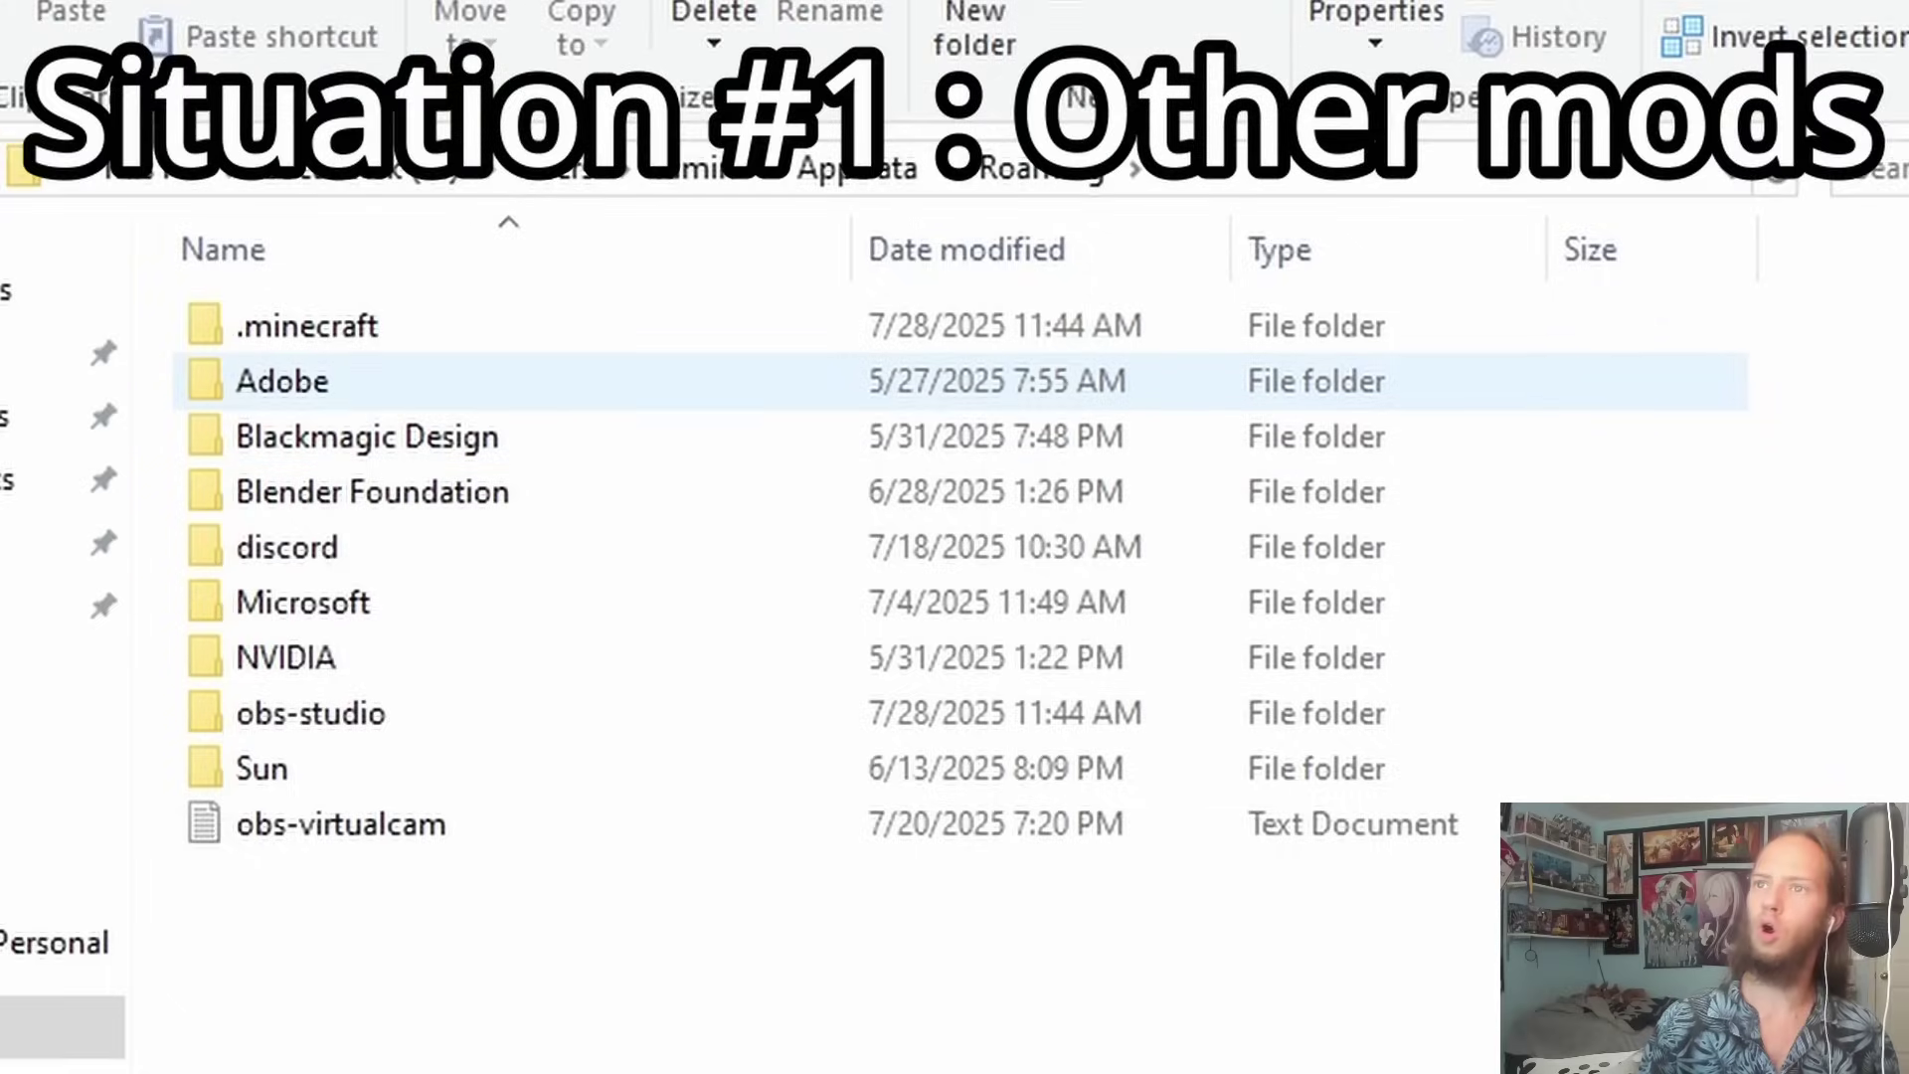
{"action": "double_click", "coordinate": [304, 326]}
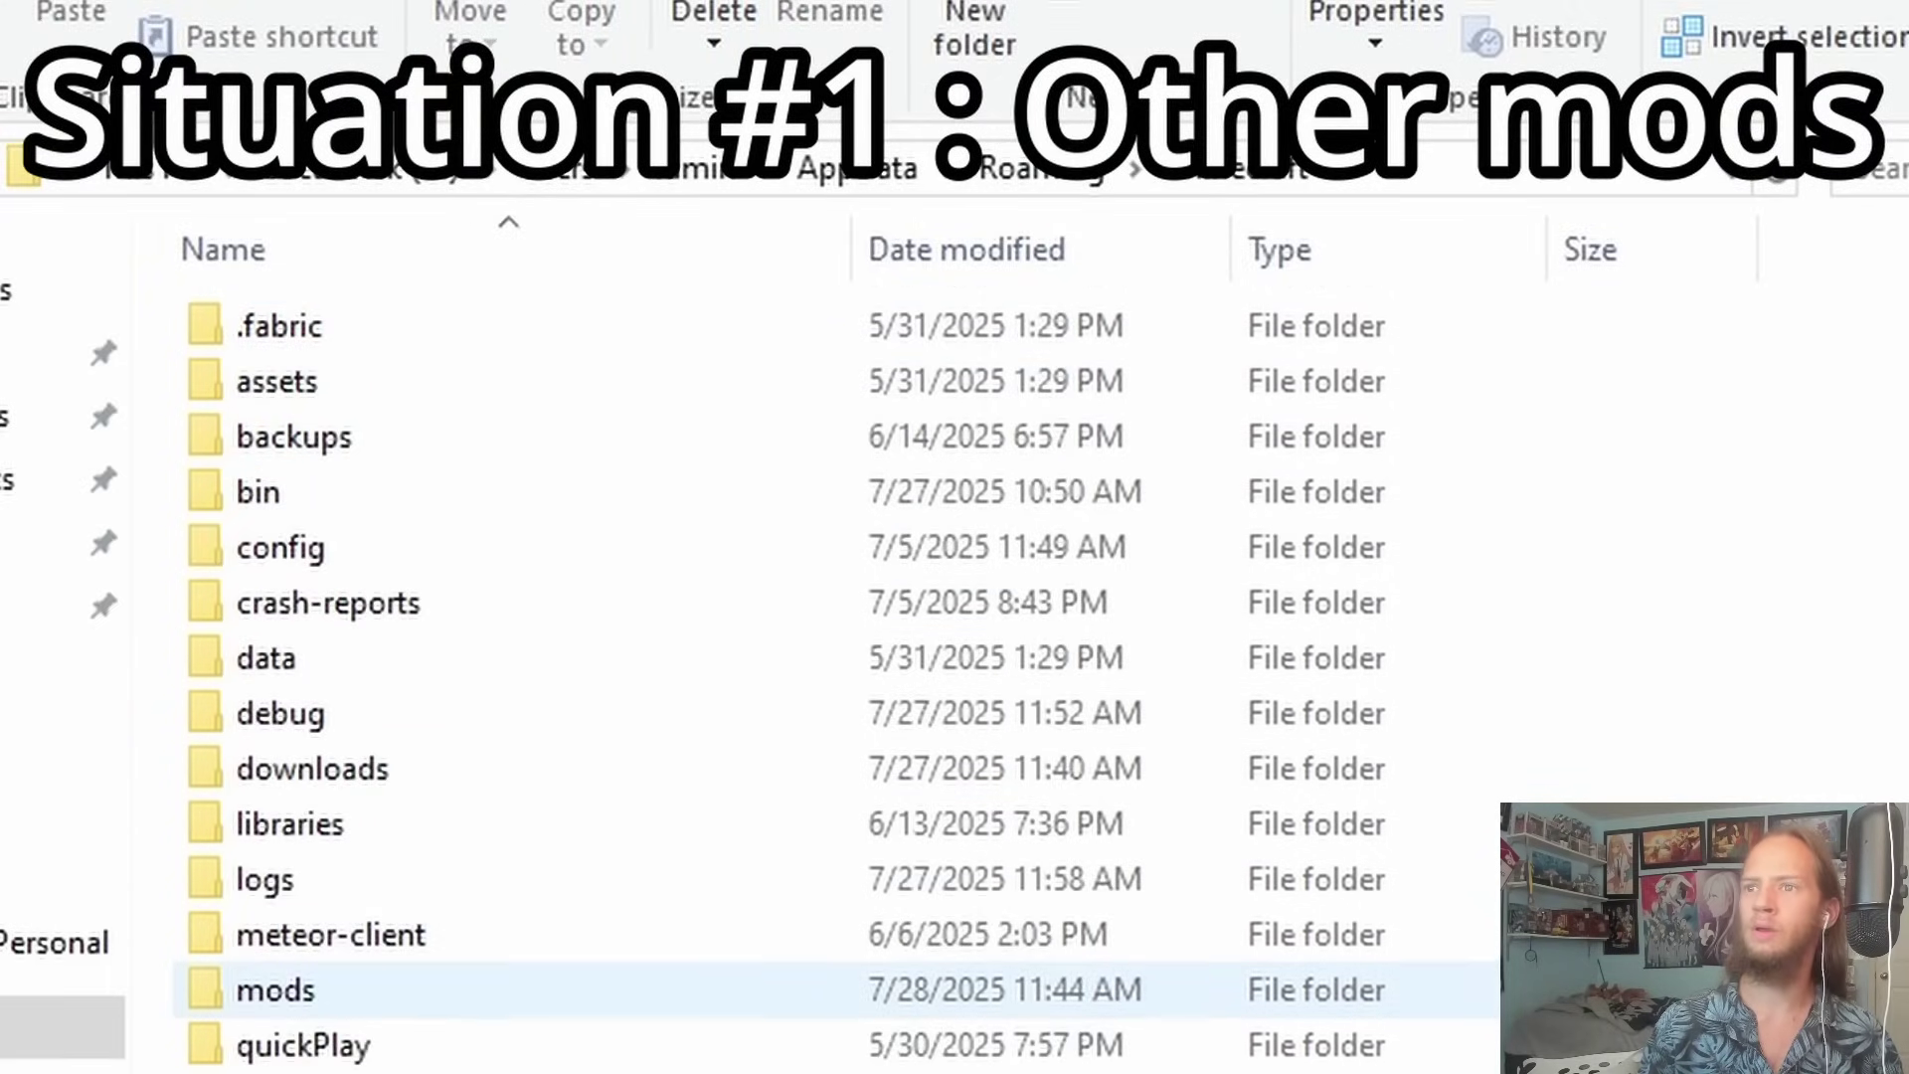
{"action": "double_click", "coordinate": [276, 989]}
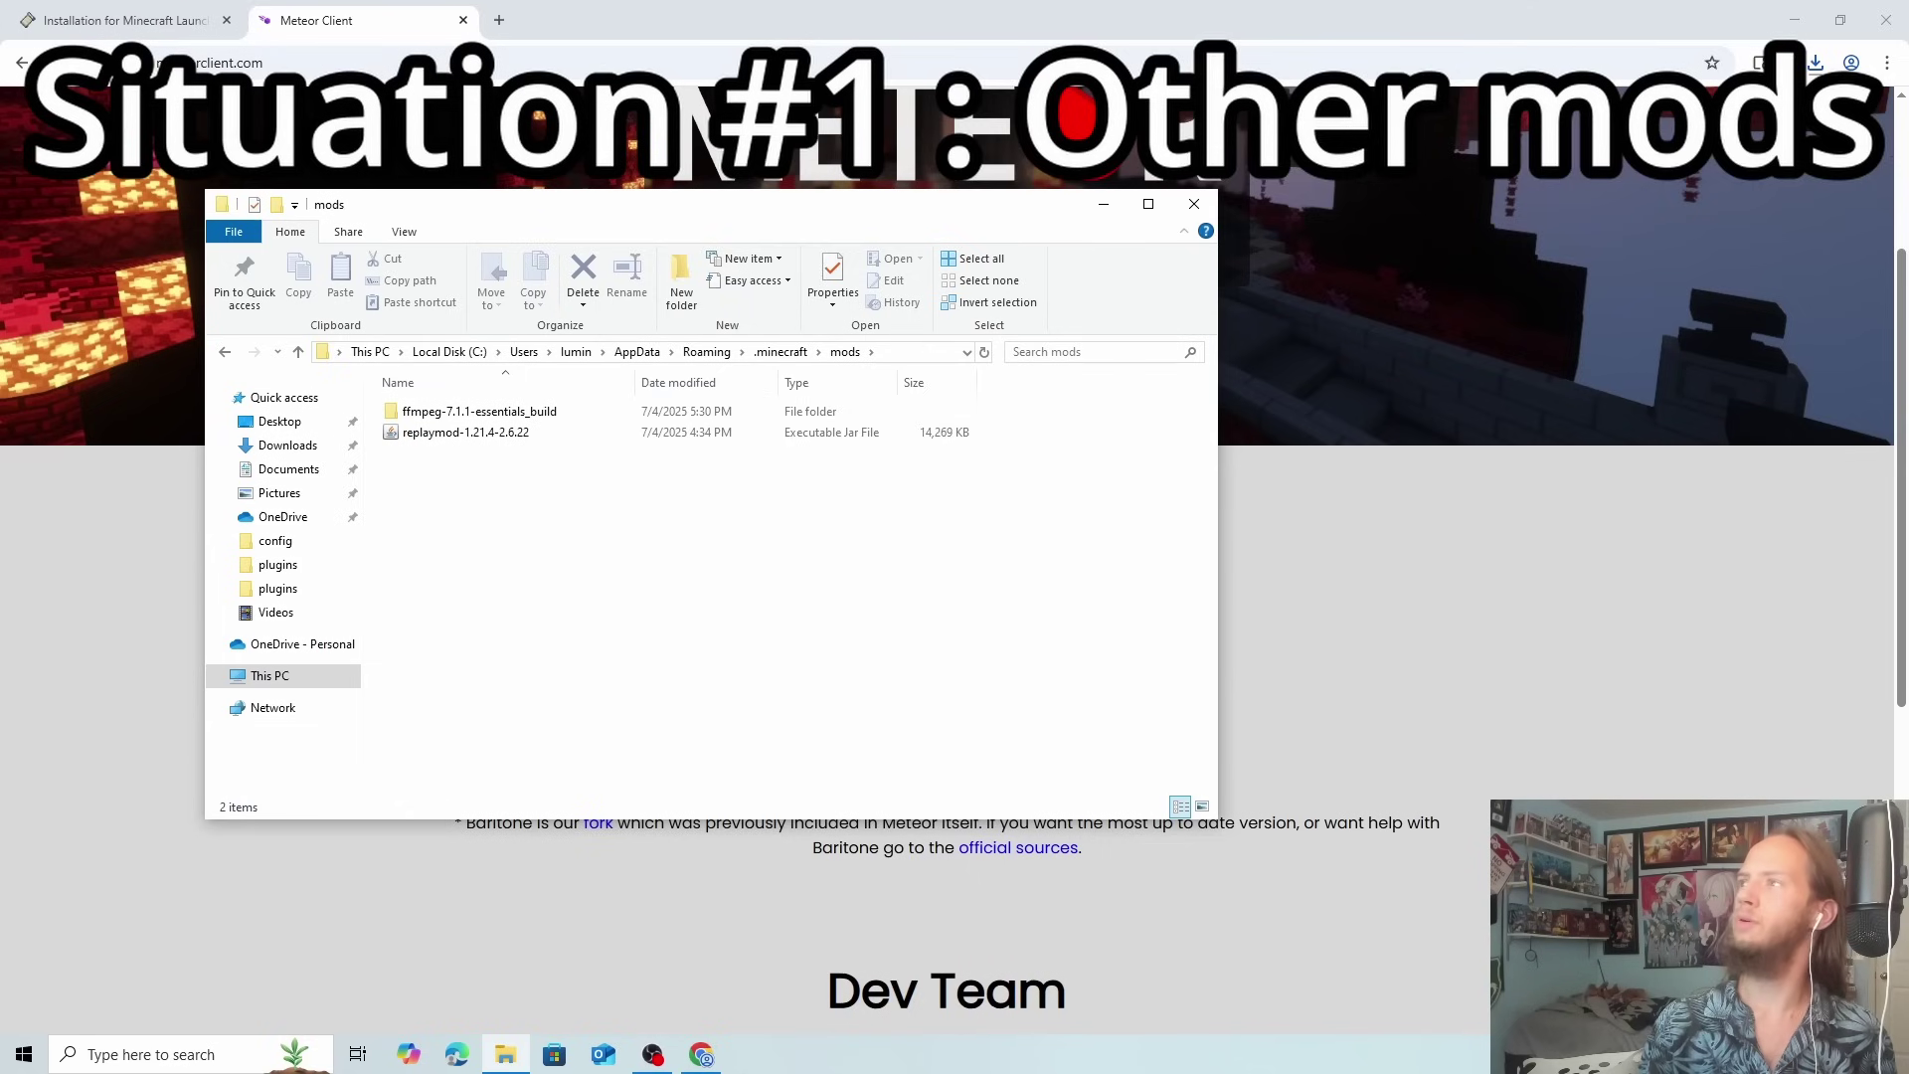
{"action": "key", "text": "alt+Tab"}
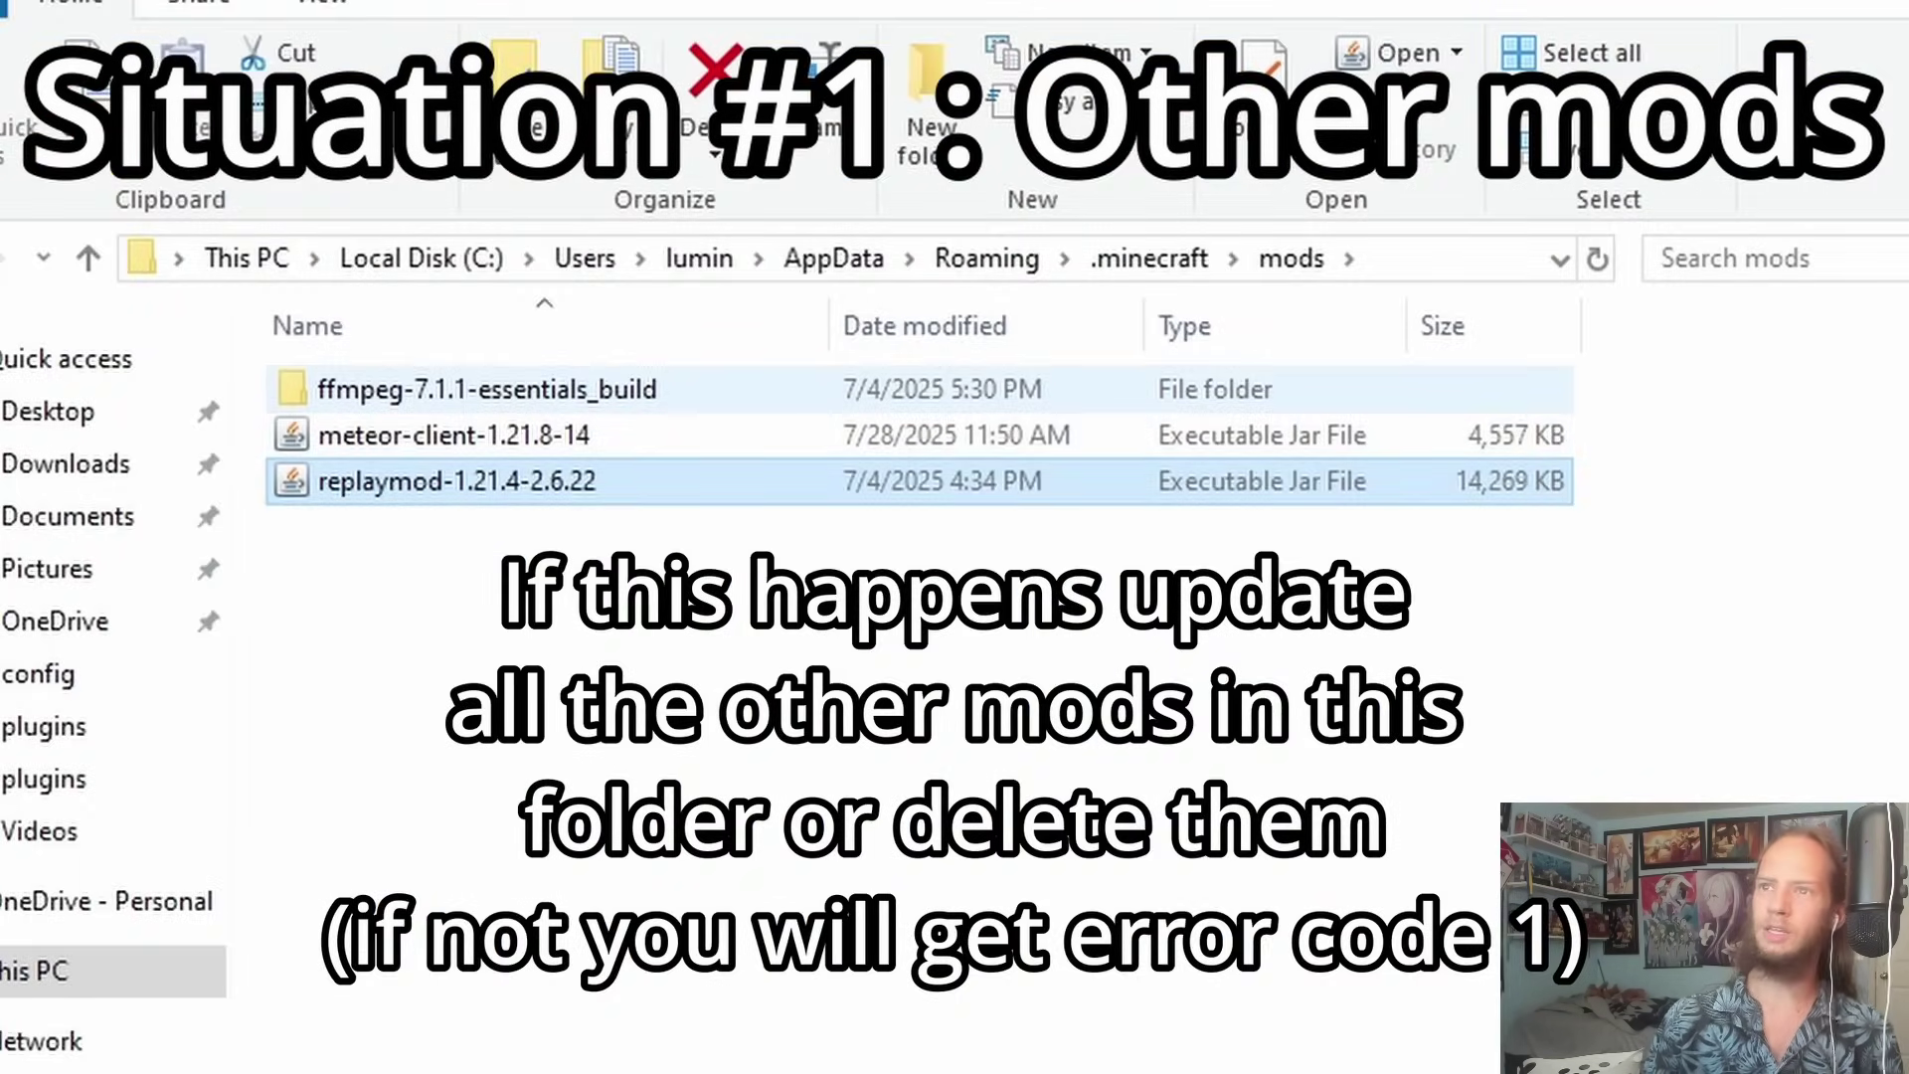
{"action": "key", "text": "Delete"}
{"action": "key", "text": "Delete"}
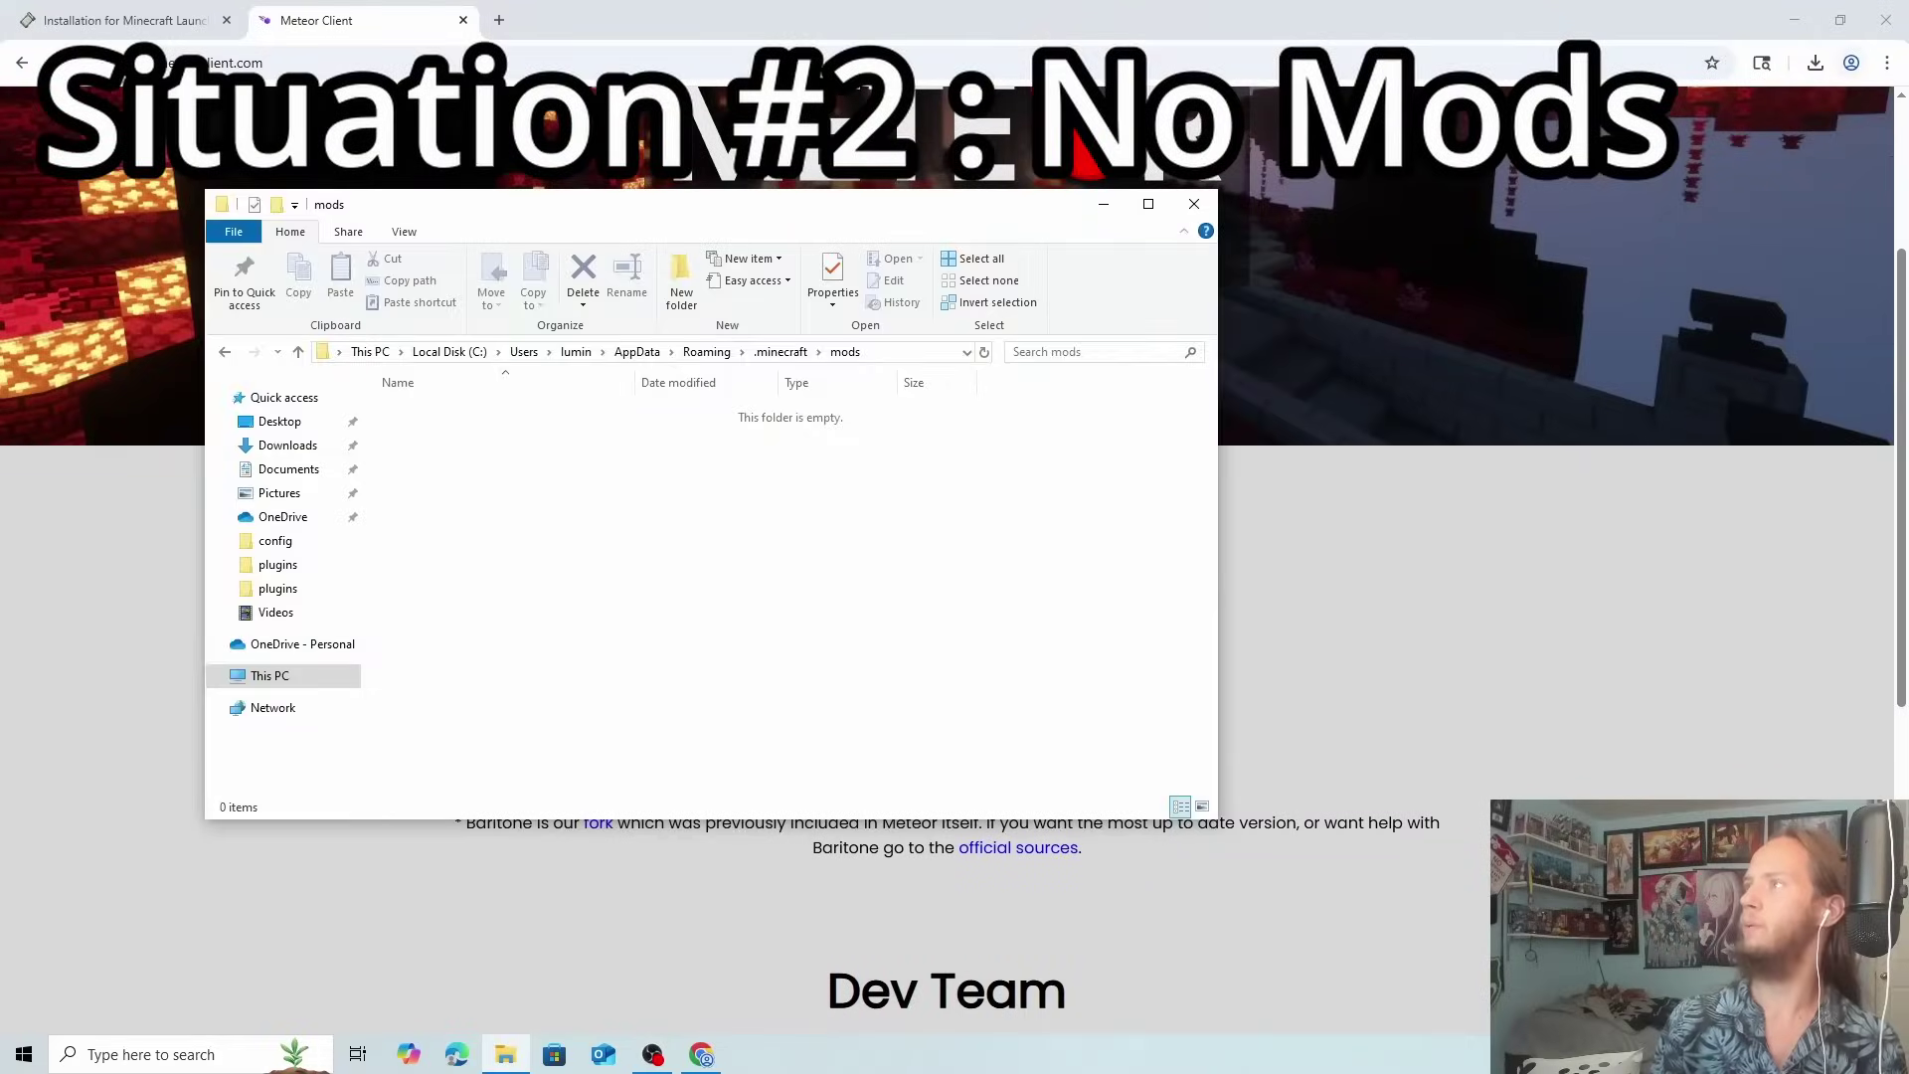
{"action": "key", "text": "alt+Tab"}
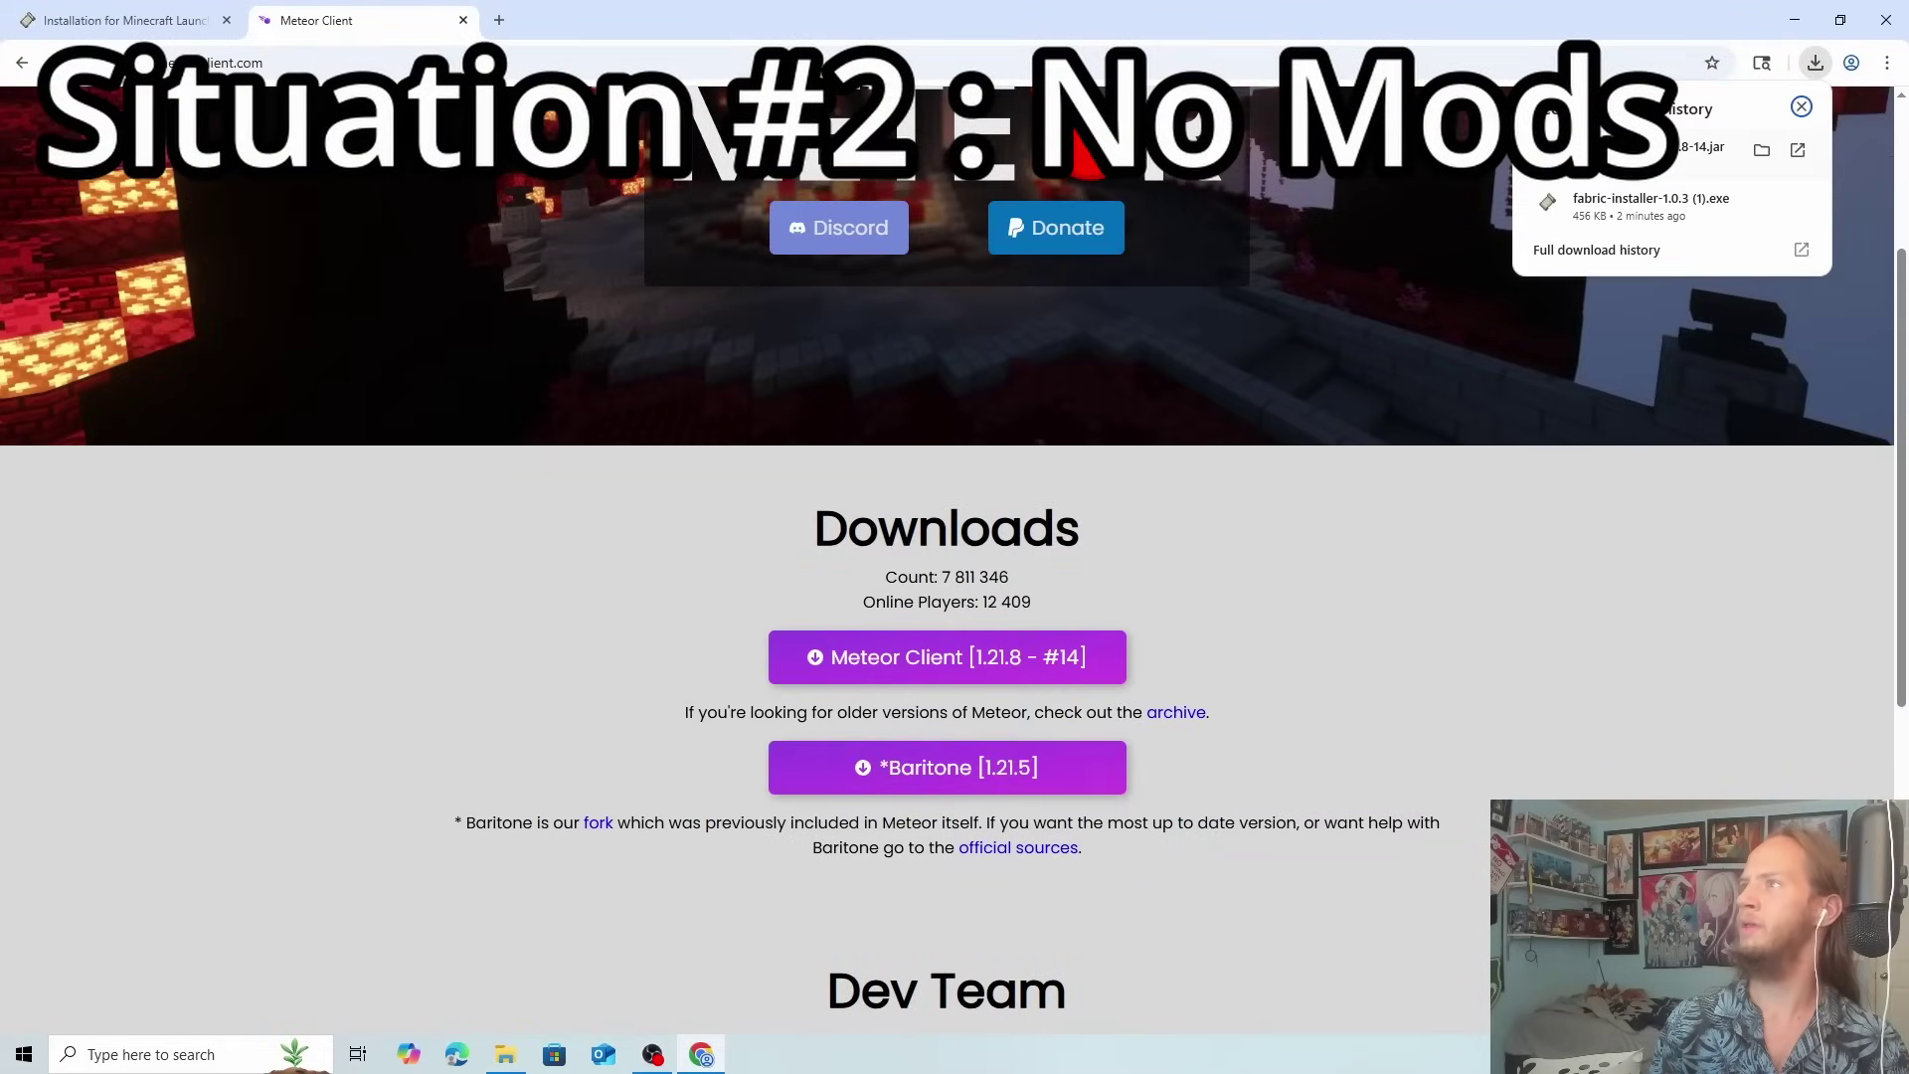
{"action": "key", "text": "alt+Tab"}
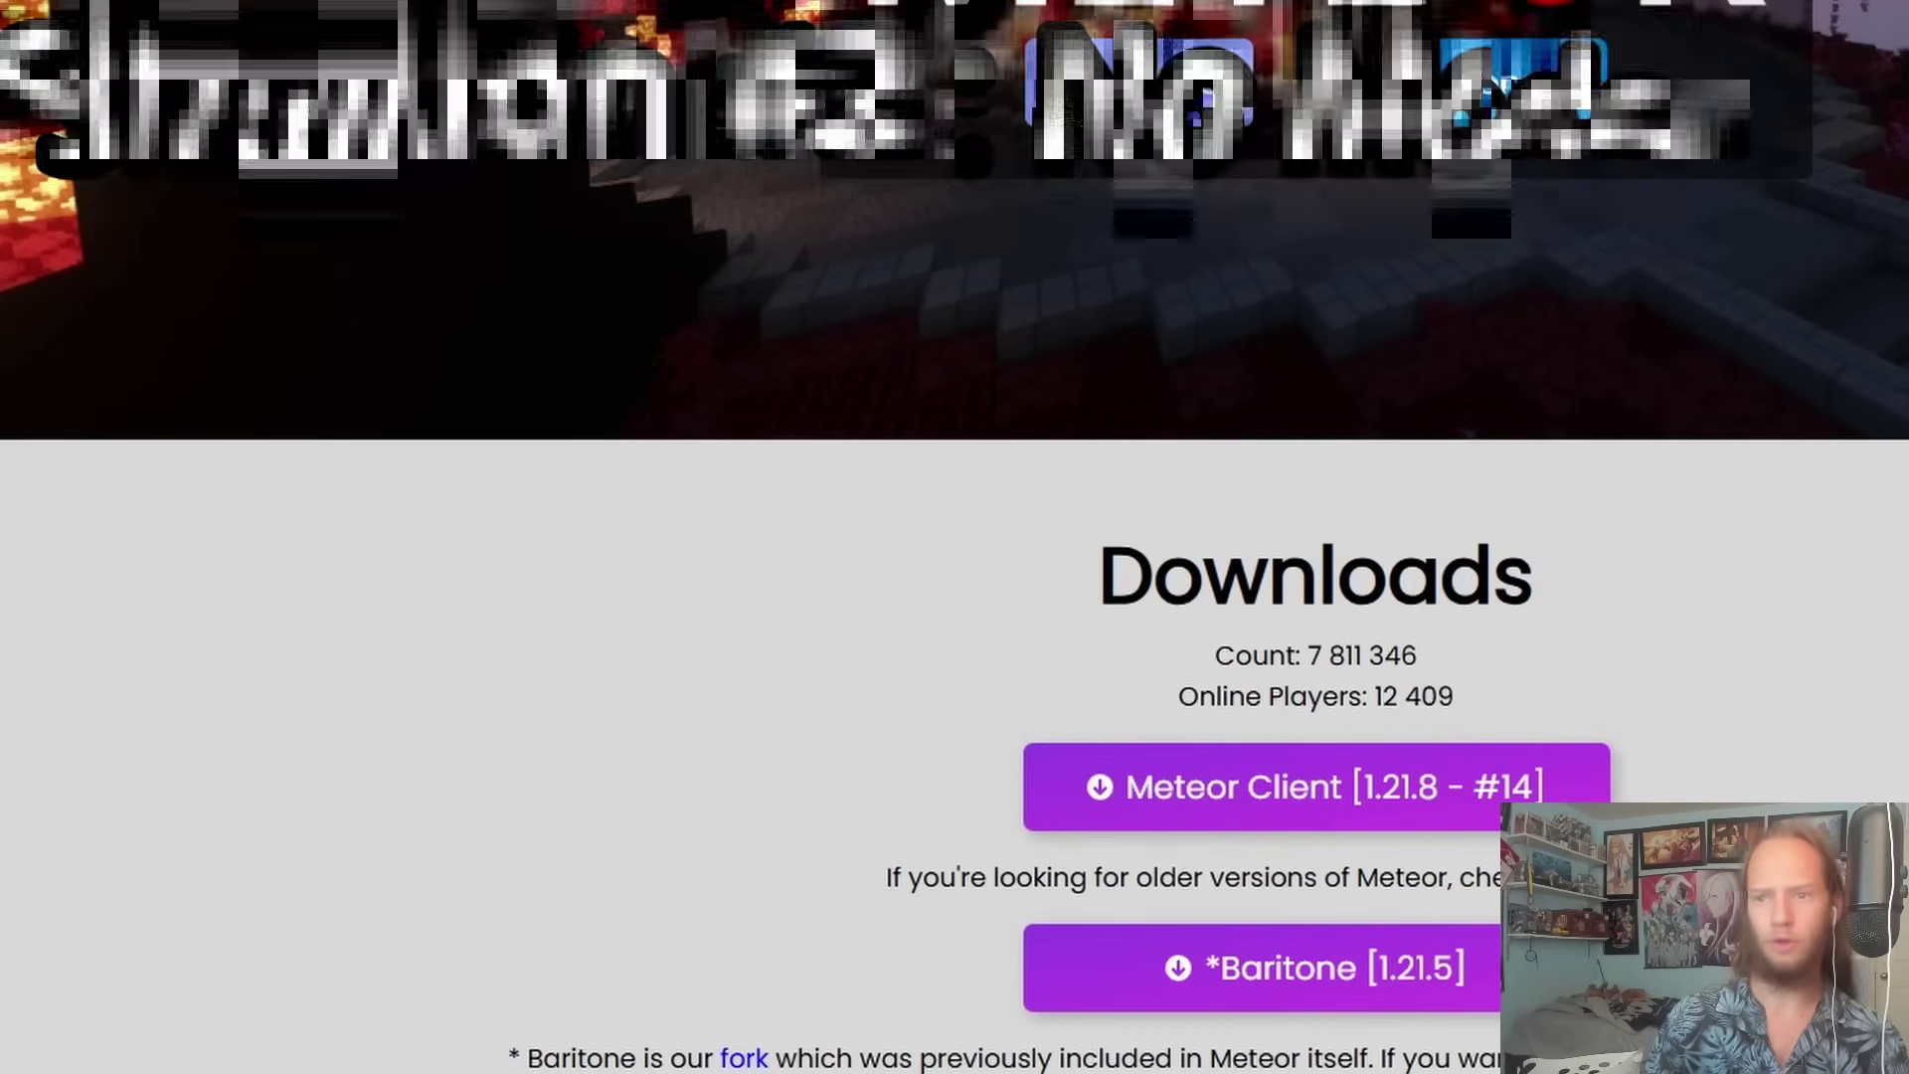
Launch Minecraft Launcher from the Windows Start search.
{"action": "key", "text": "super"}
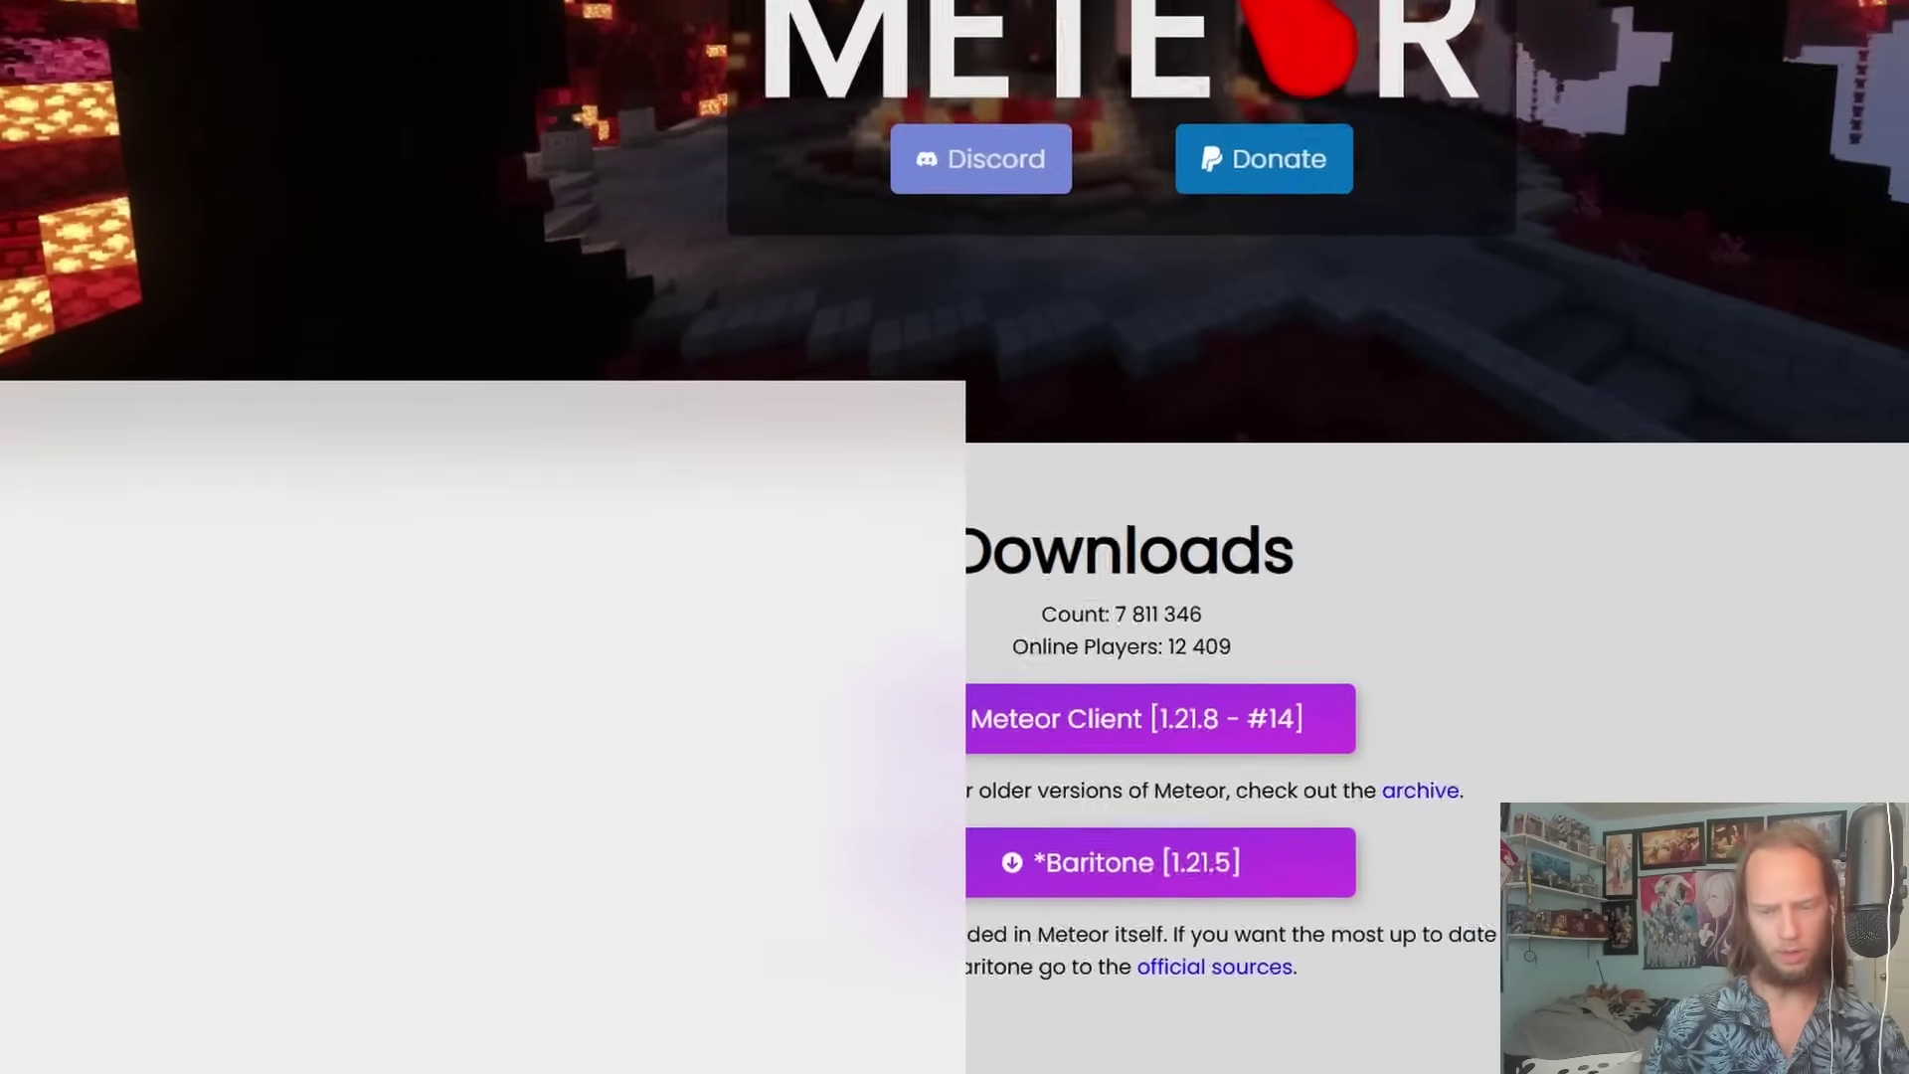
{"action": "type", "text": "mine"}
{"action": "key", "text": "Return"}
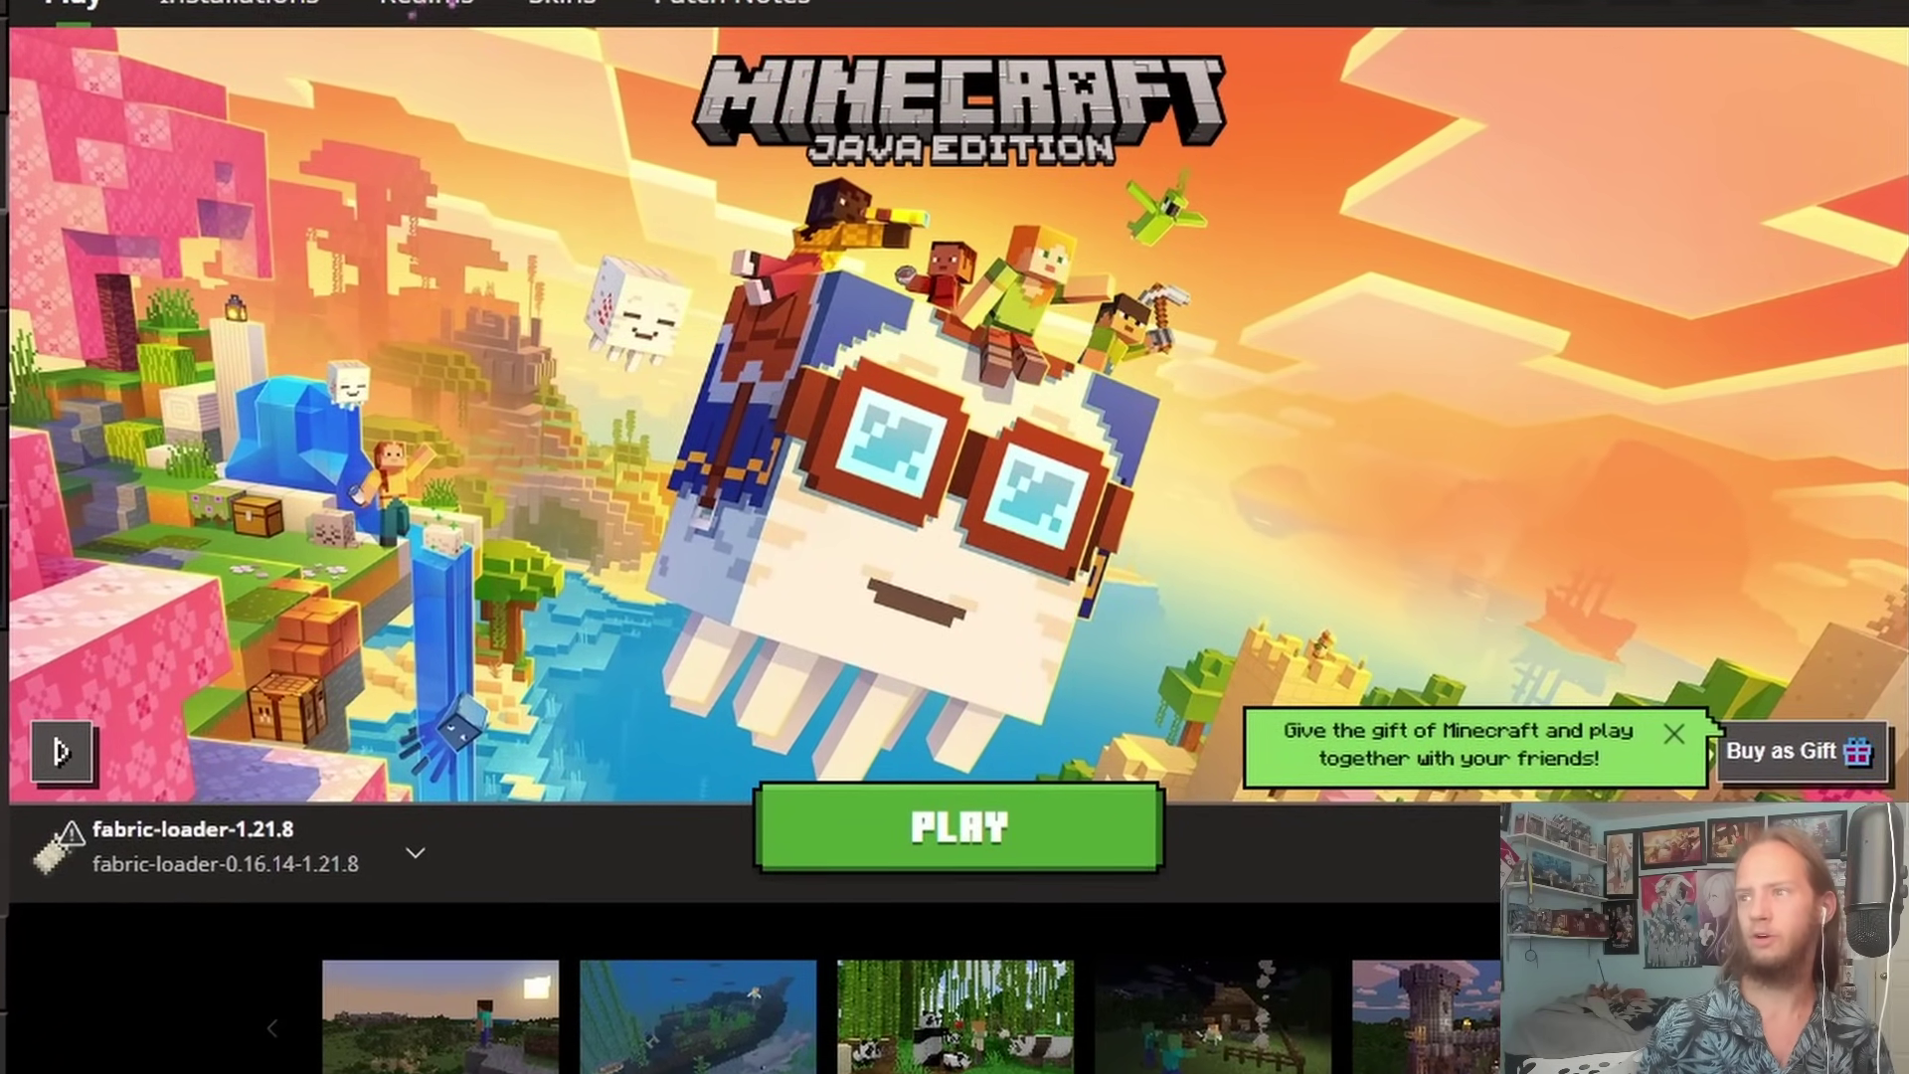
Play the fabric-loader-1.21.8 installation and confirm the modified-installation warning.
{"action": "left_click", "coordinate": [961, 815]}
{"action": "key", "text": "Return"}
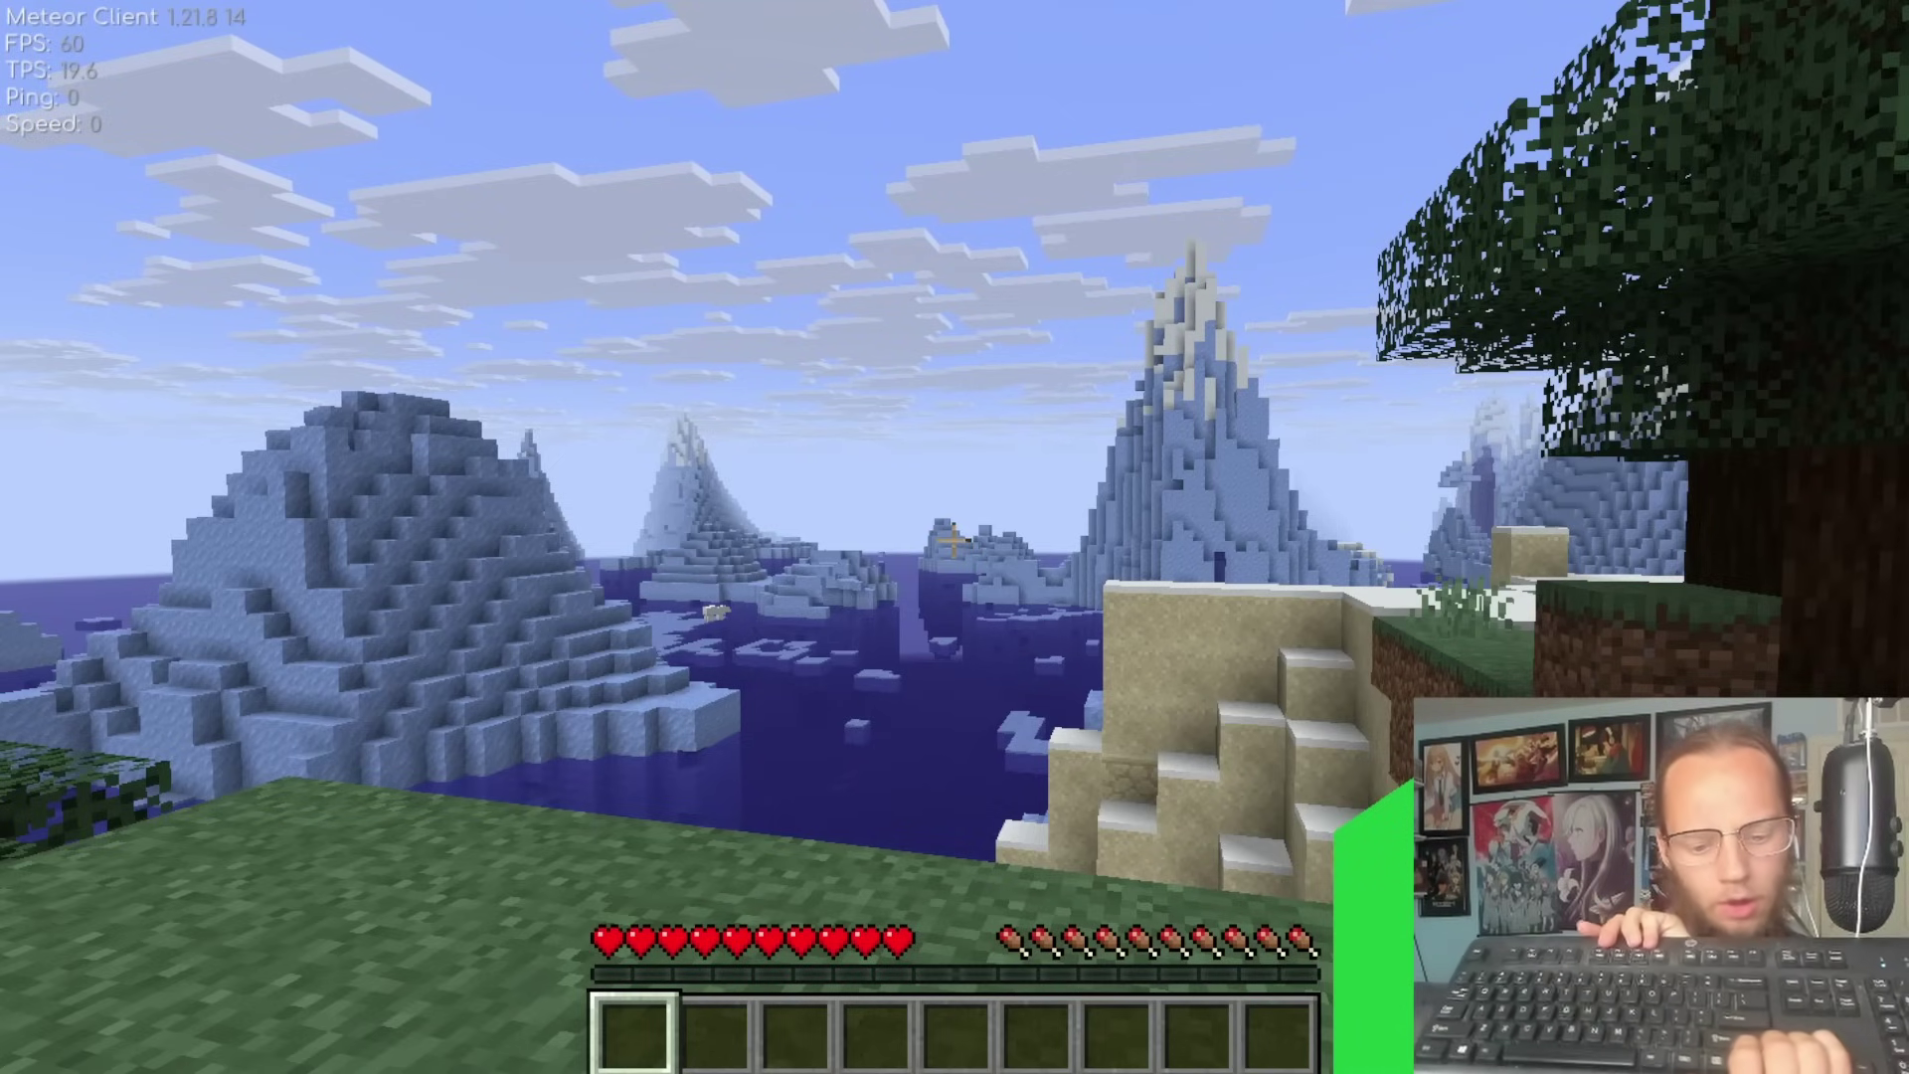
Open the Meteor ClickGUI with Right Shift, toggle Anchor Aura on and back off, and open its settings.
{"action": "key", "text": "Shift_R"}
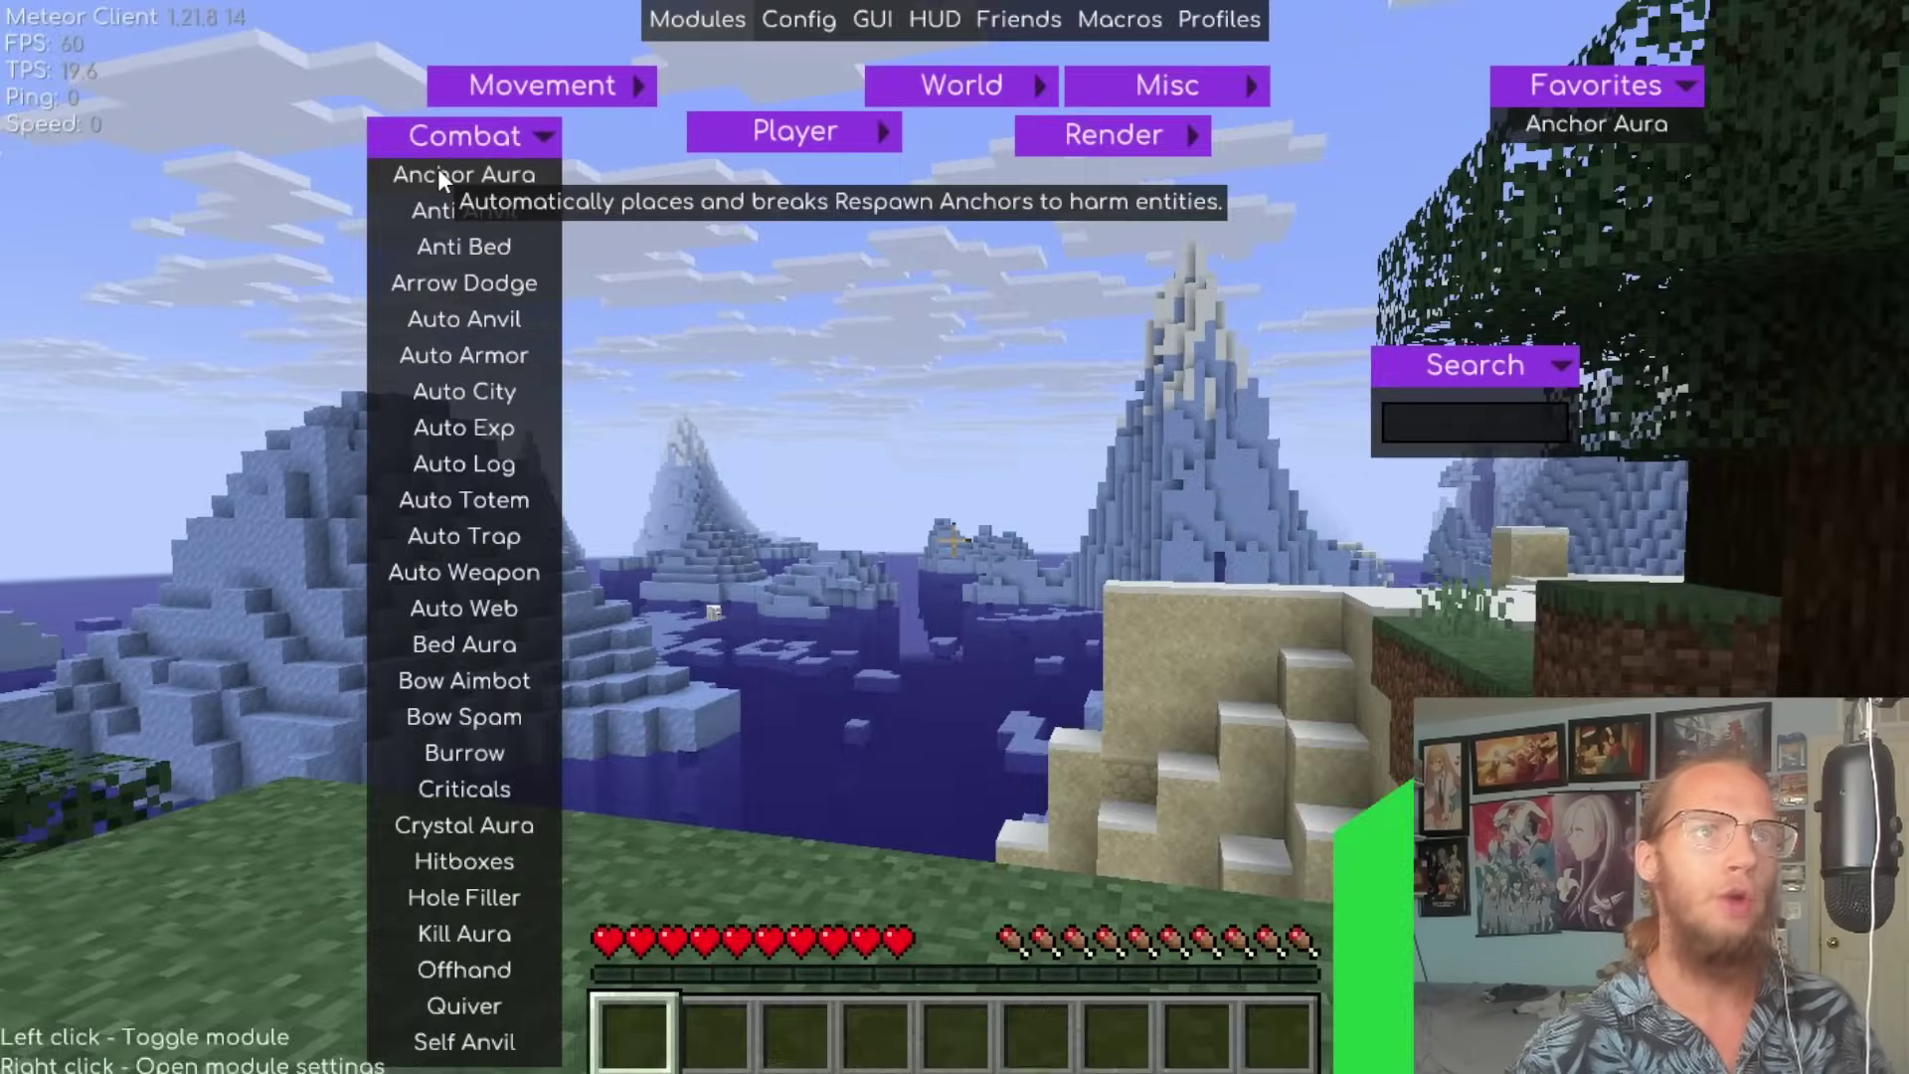
{"action": "left_click", "coordinate": [186, 378]}
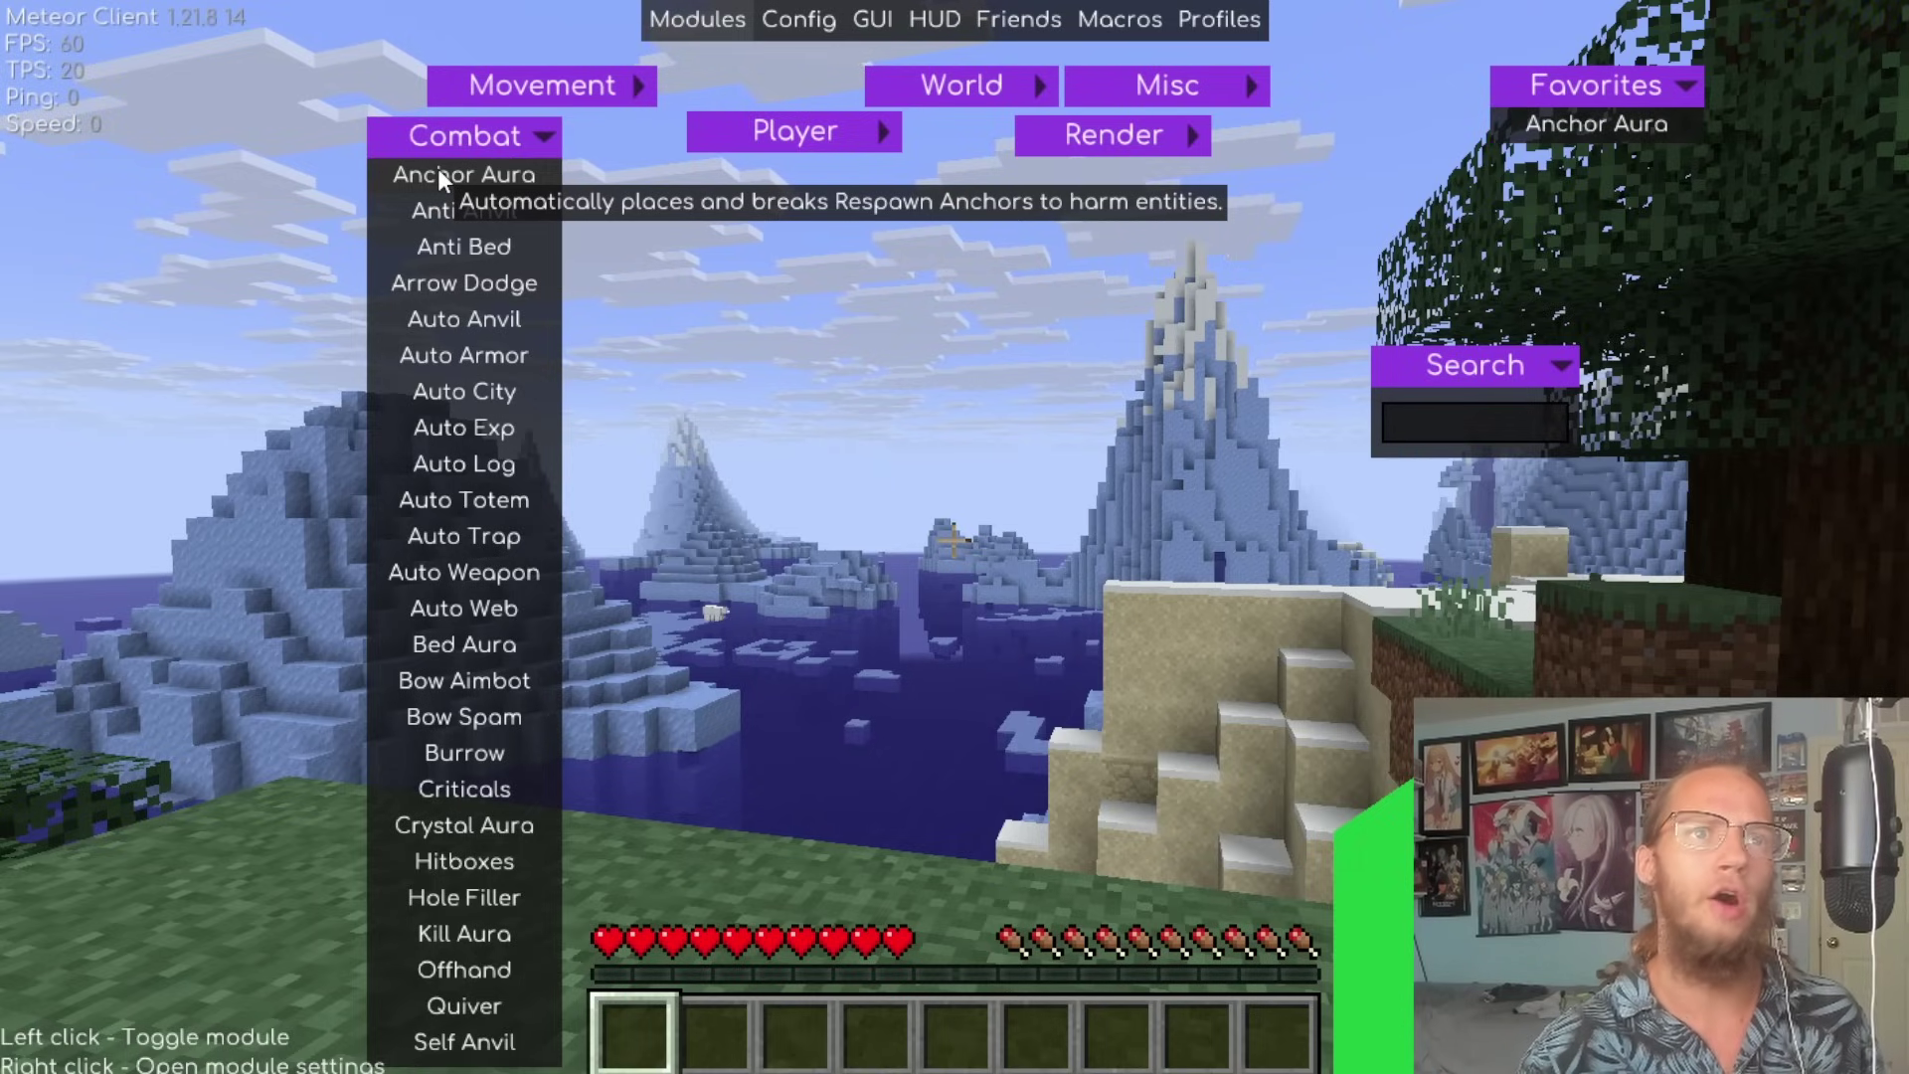
{"action": "right_click", "coordinate": [438, 174]}
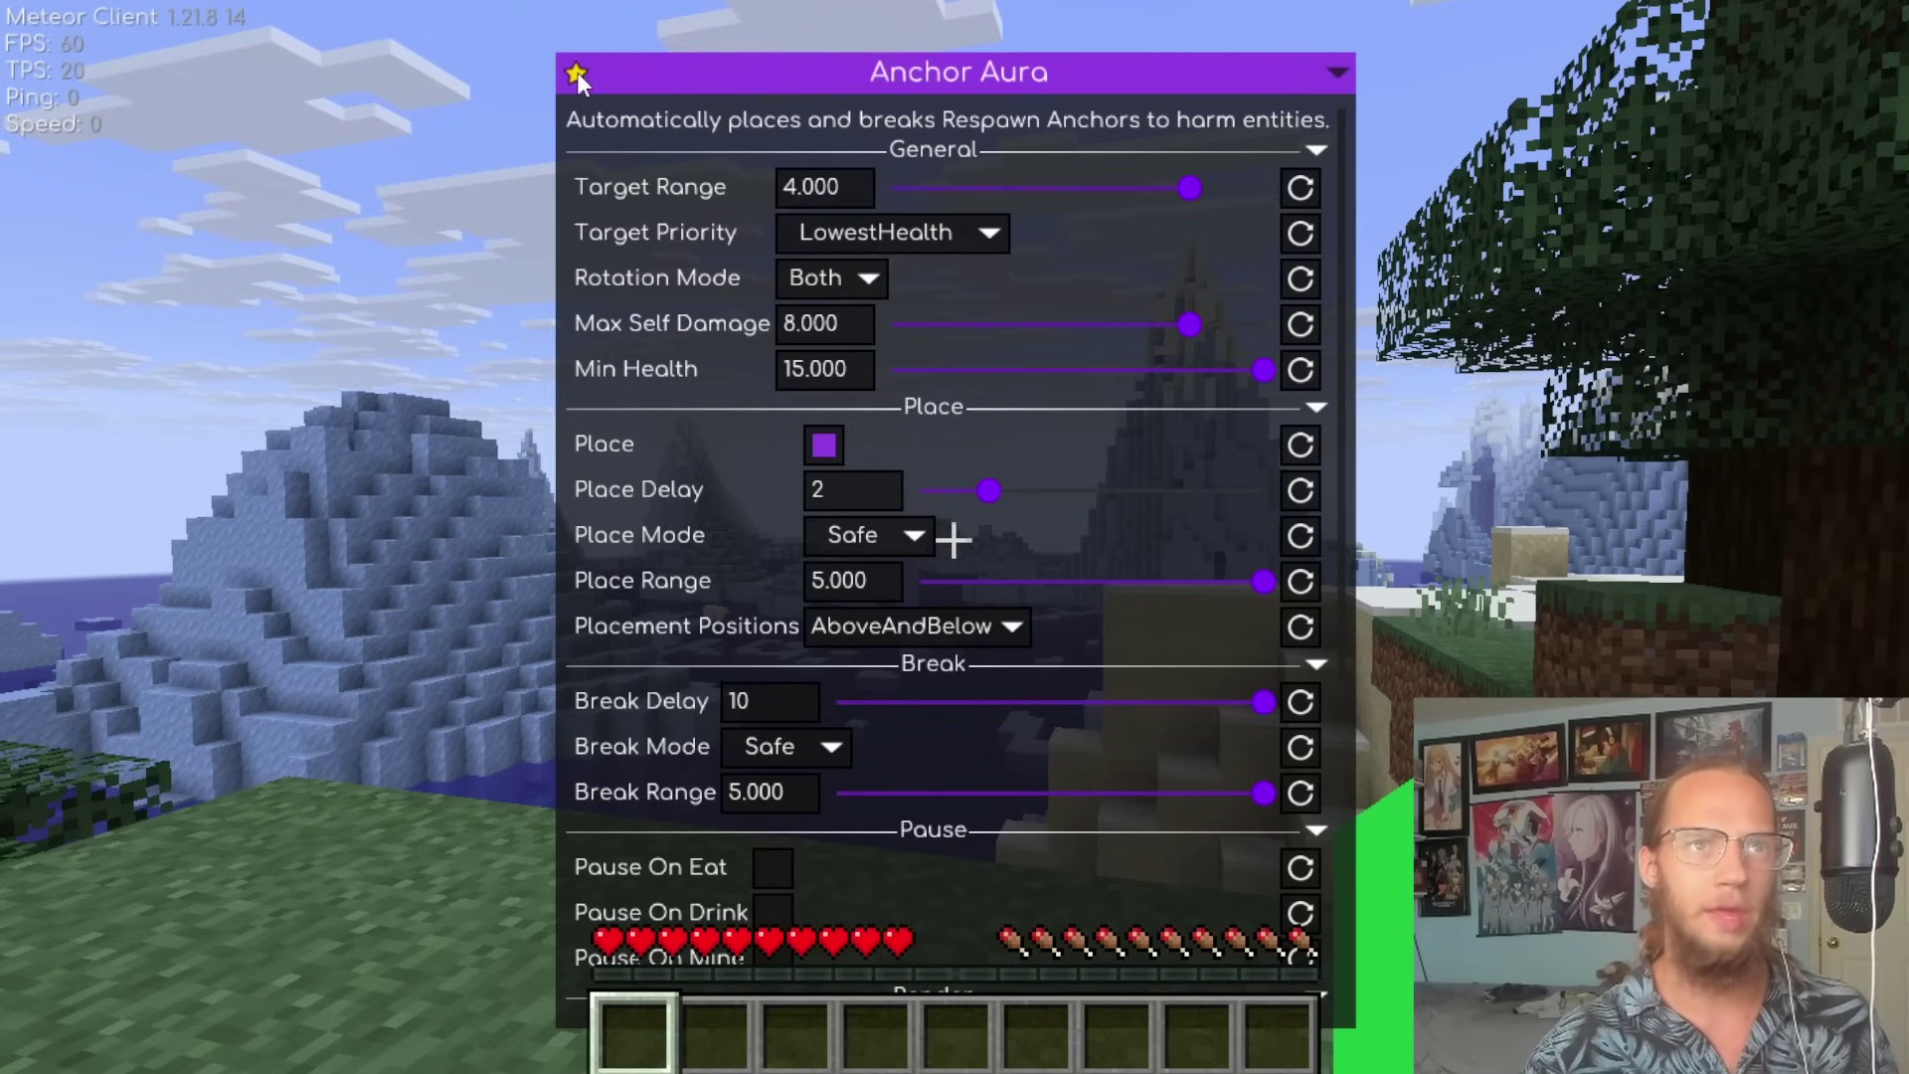
{"action": "key", "text": "Escape"}
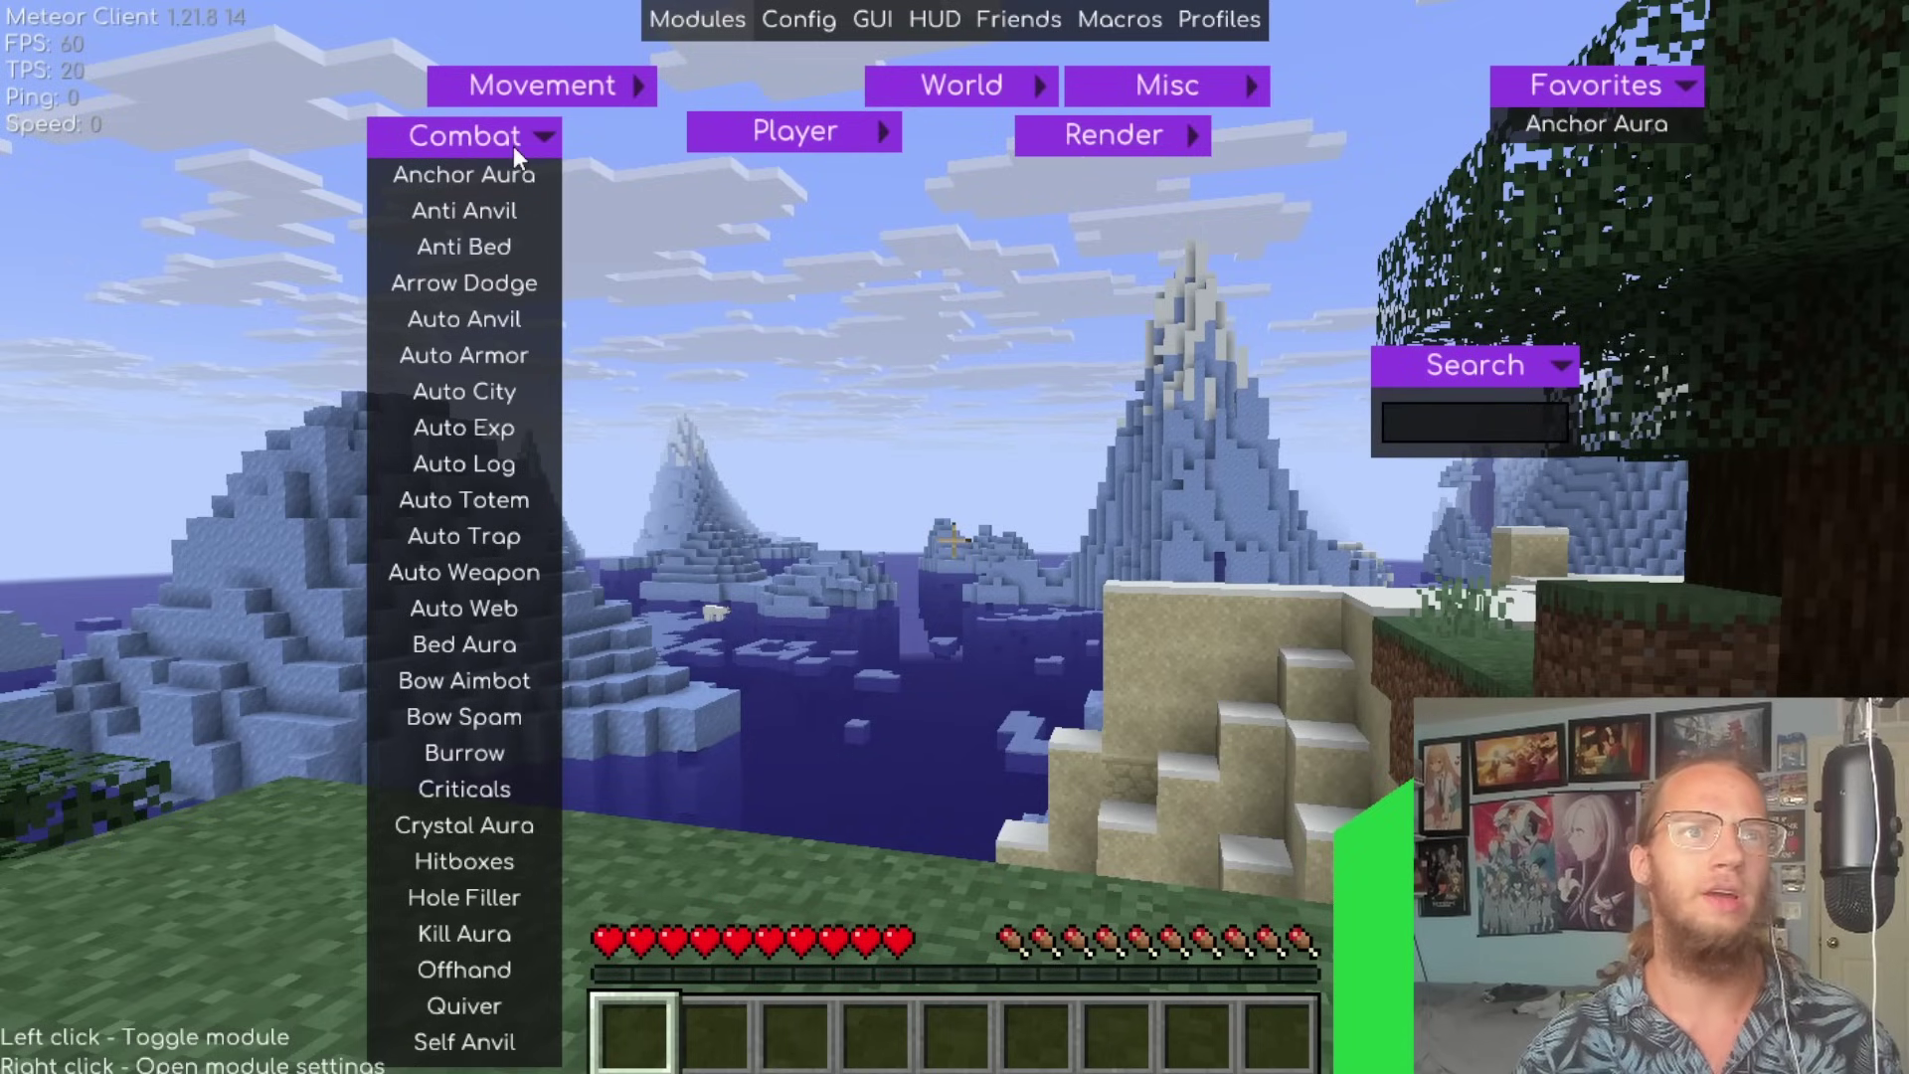
{"action": "left_click", "coordinate": [473, 179]}
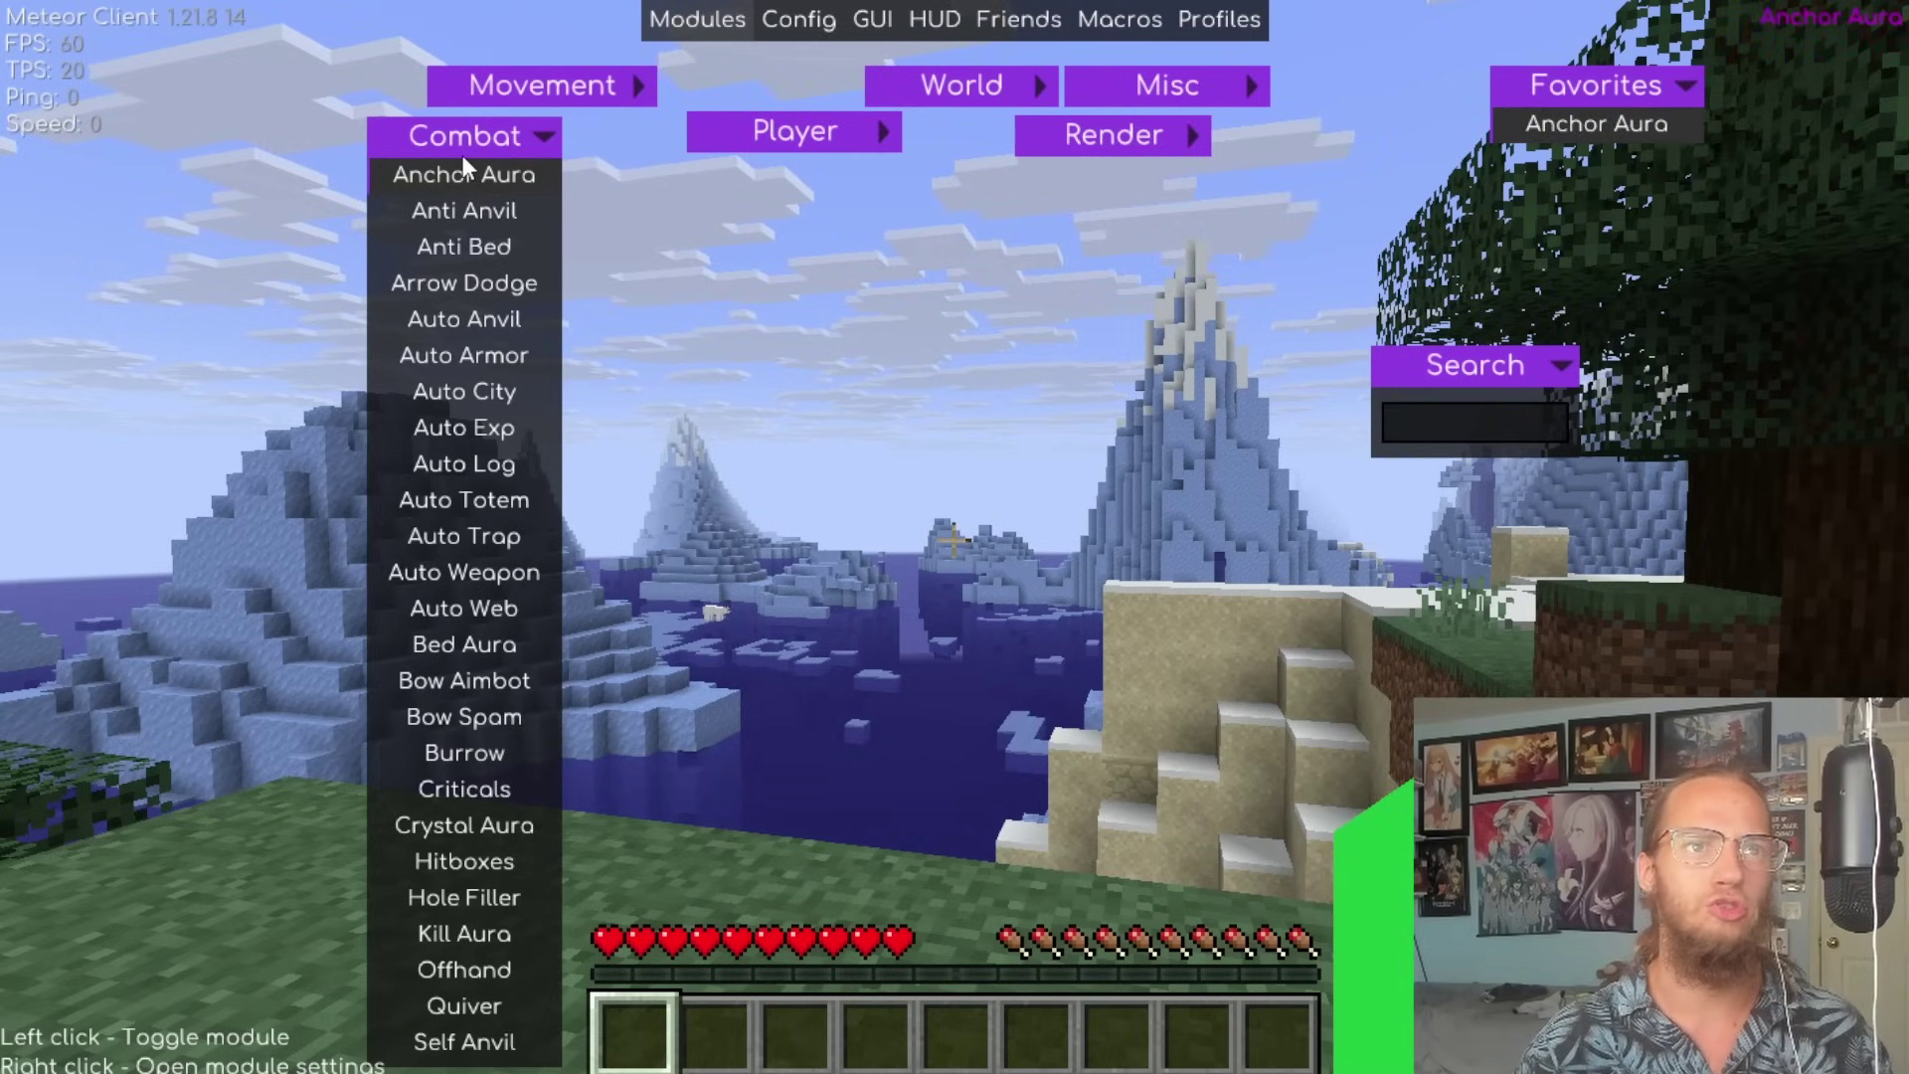
{"action": "left_click", "coordinate": [459, 181]}
{"action": "right_click", "coordinate": [459, 181]}
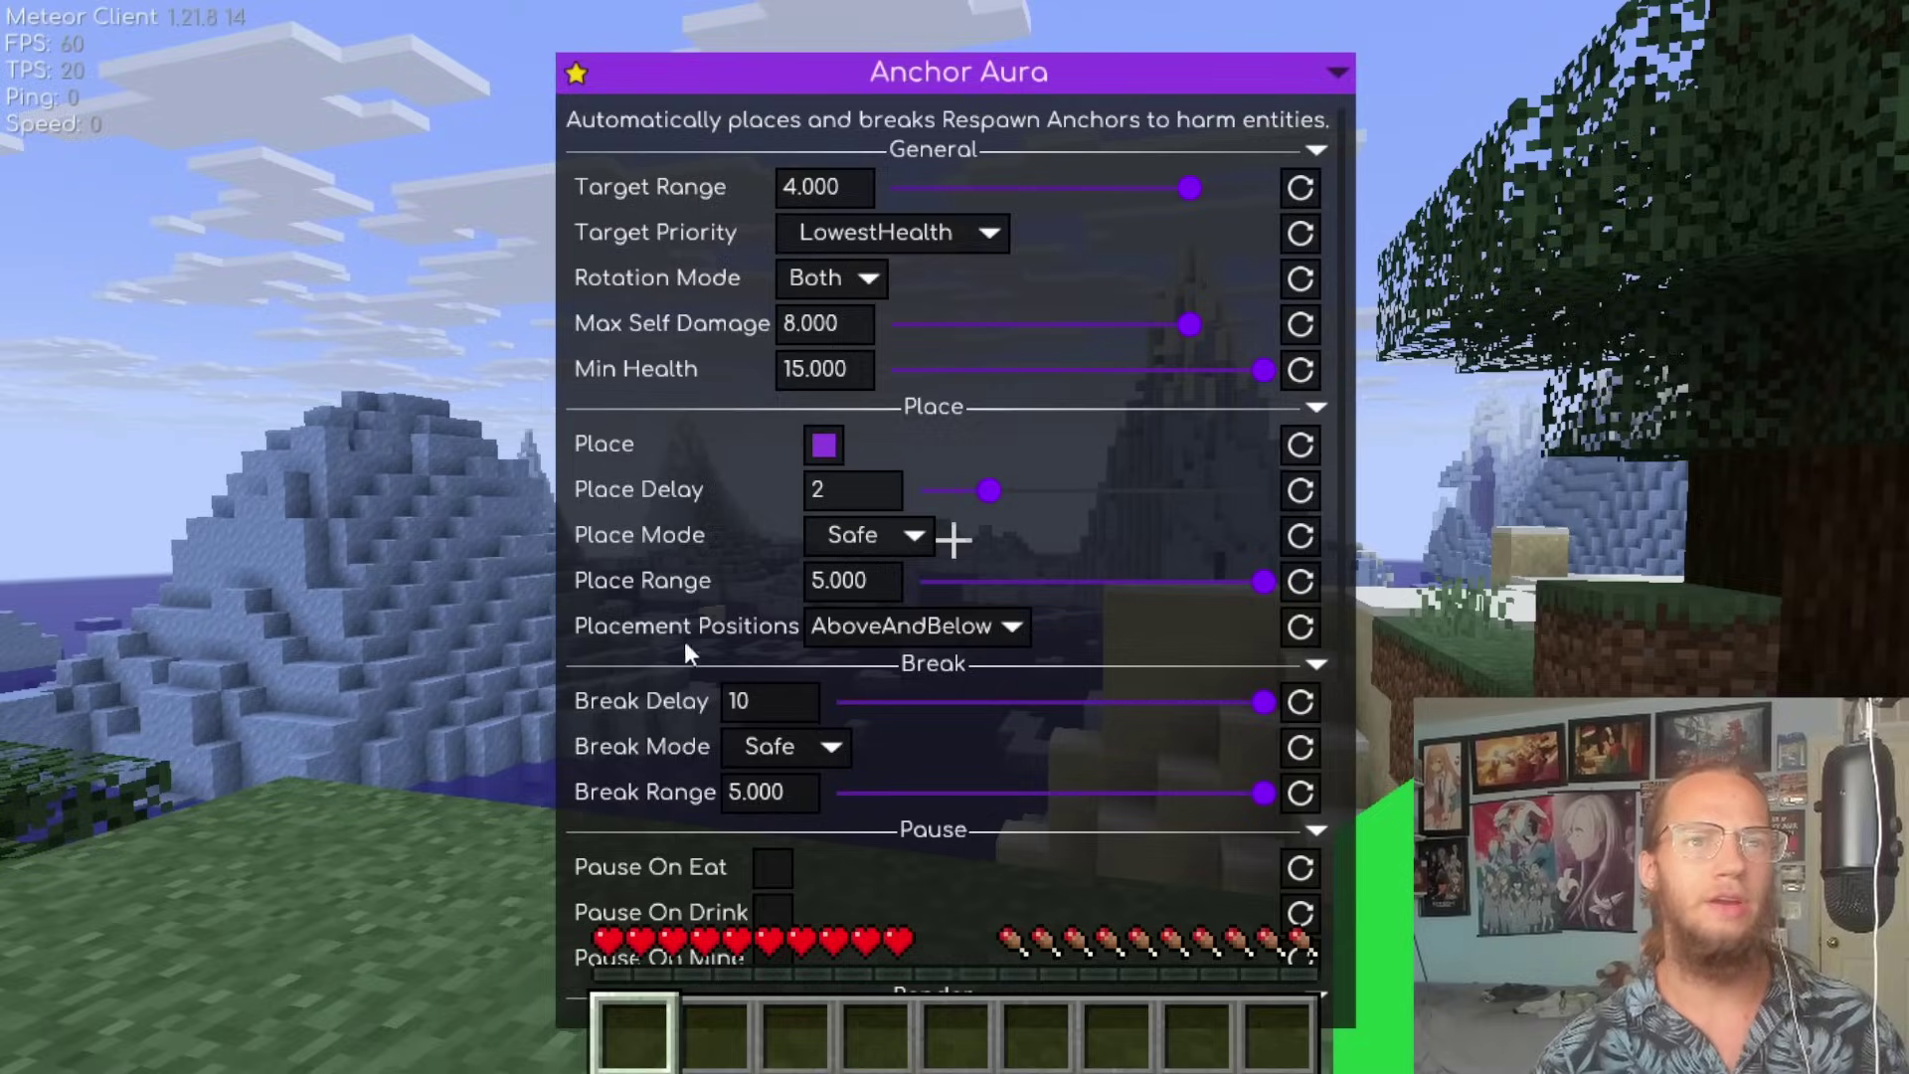
Try Anchor Aura's Target Range at 5.000, 0.000 and 2.438, then reset it to 4.000.
{"action": "mouse_move", "coordinate": [633, 185]}
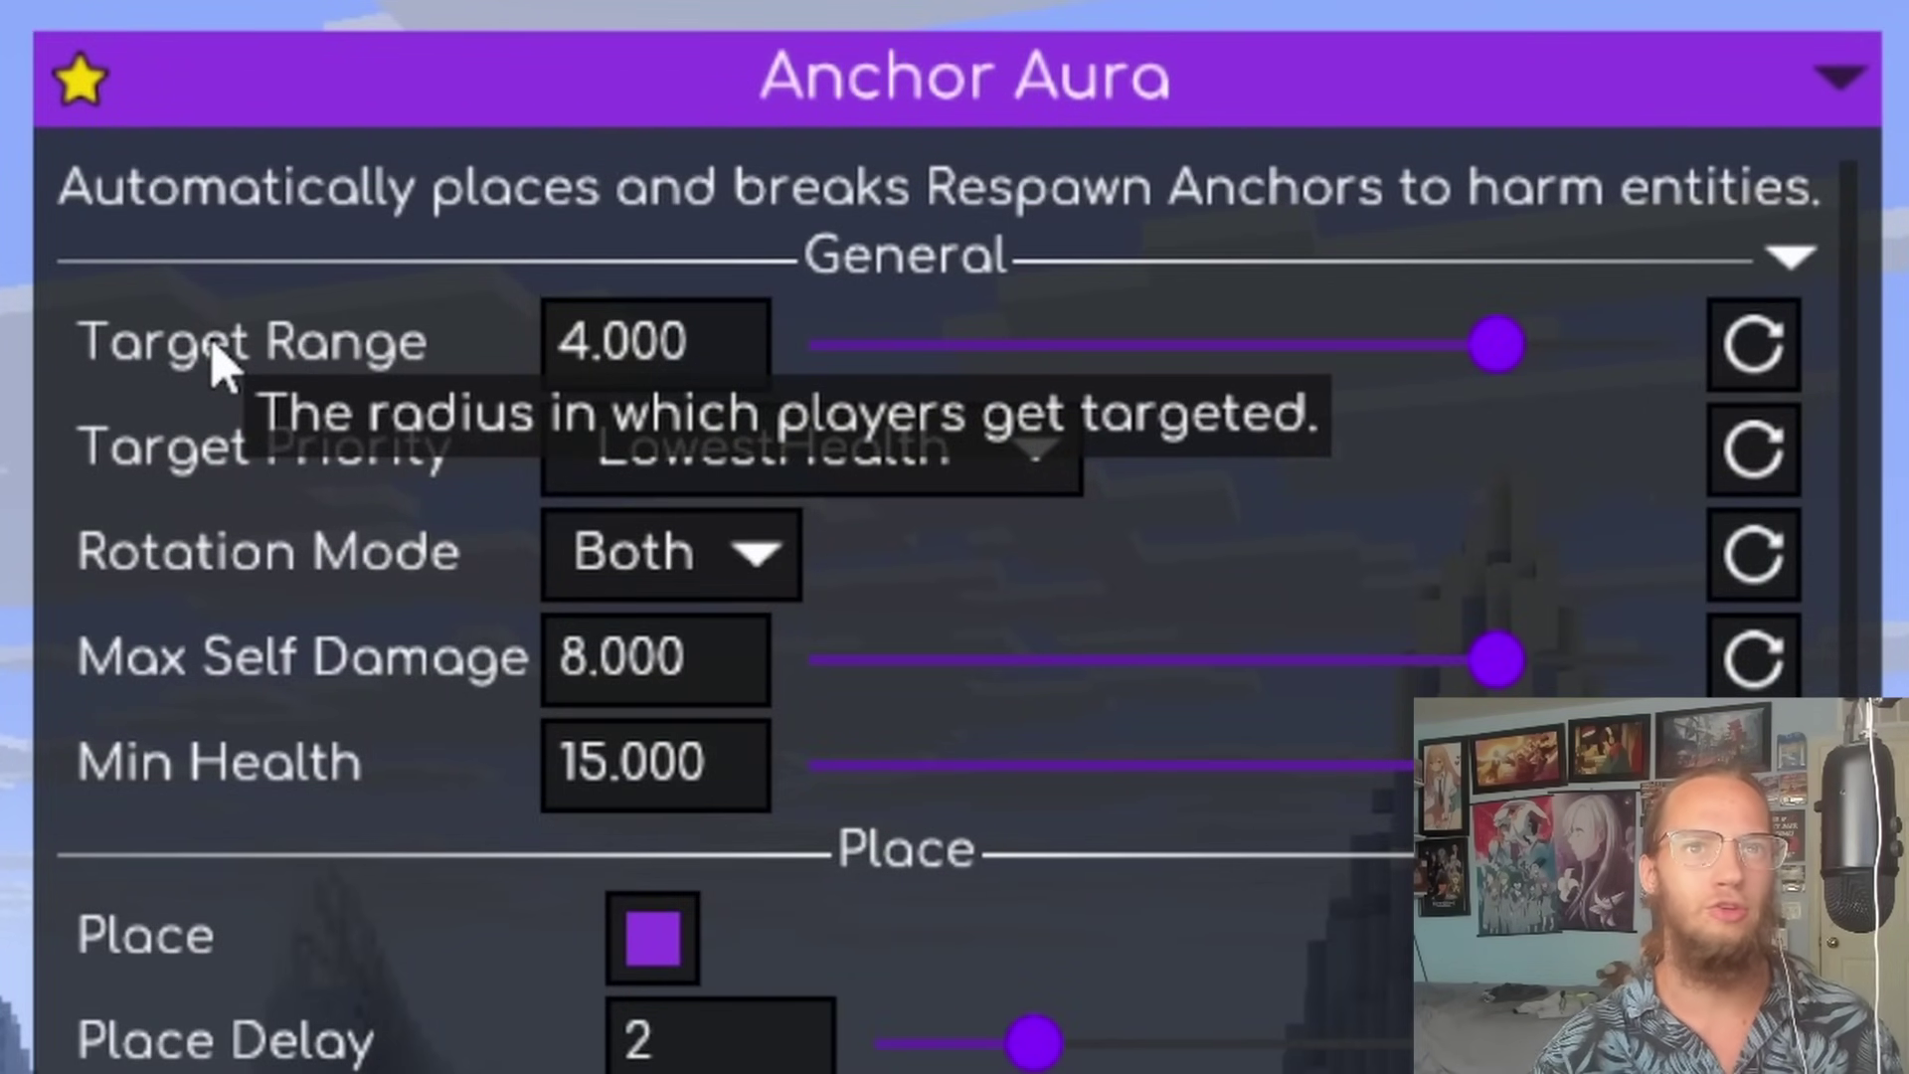
{"action": "left_click_drag", "start_coordinate": [1512, 360], "coordinate": [1668, 345]}
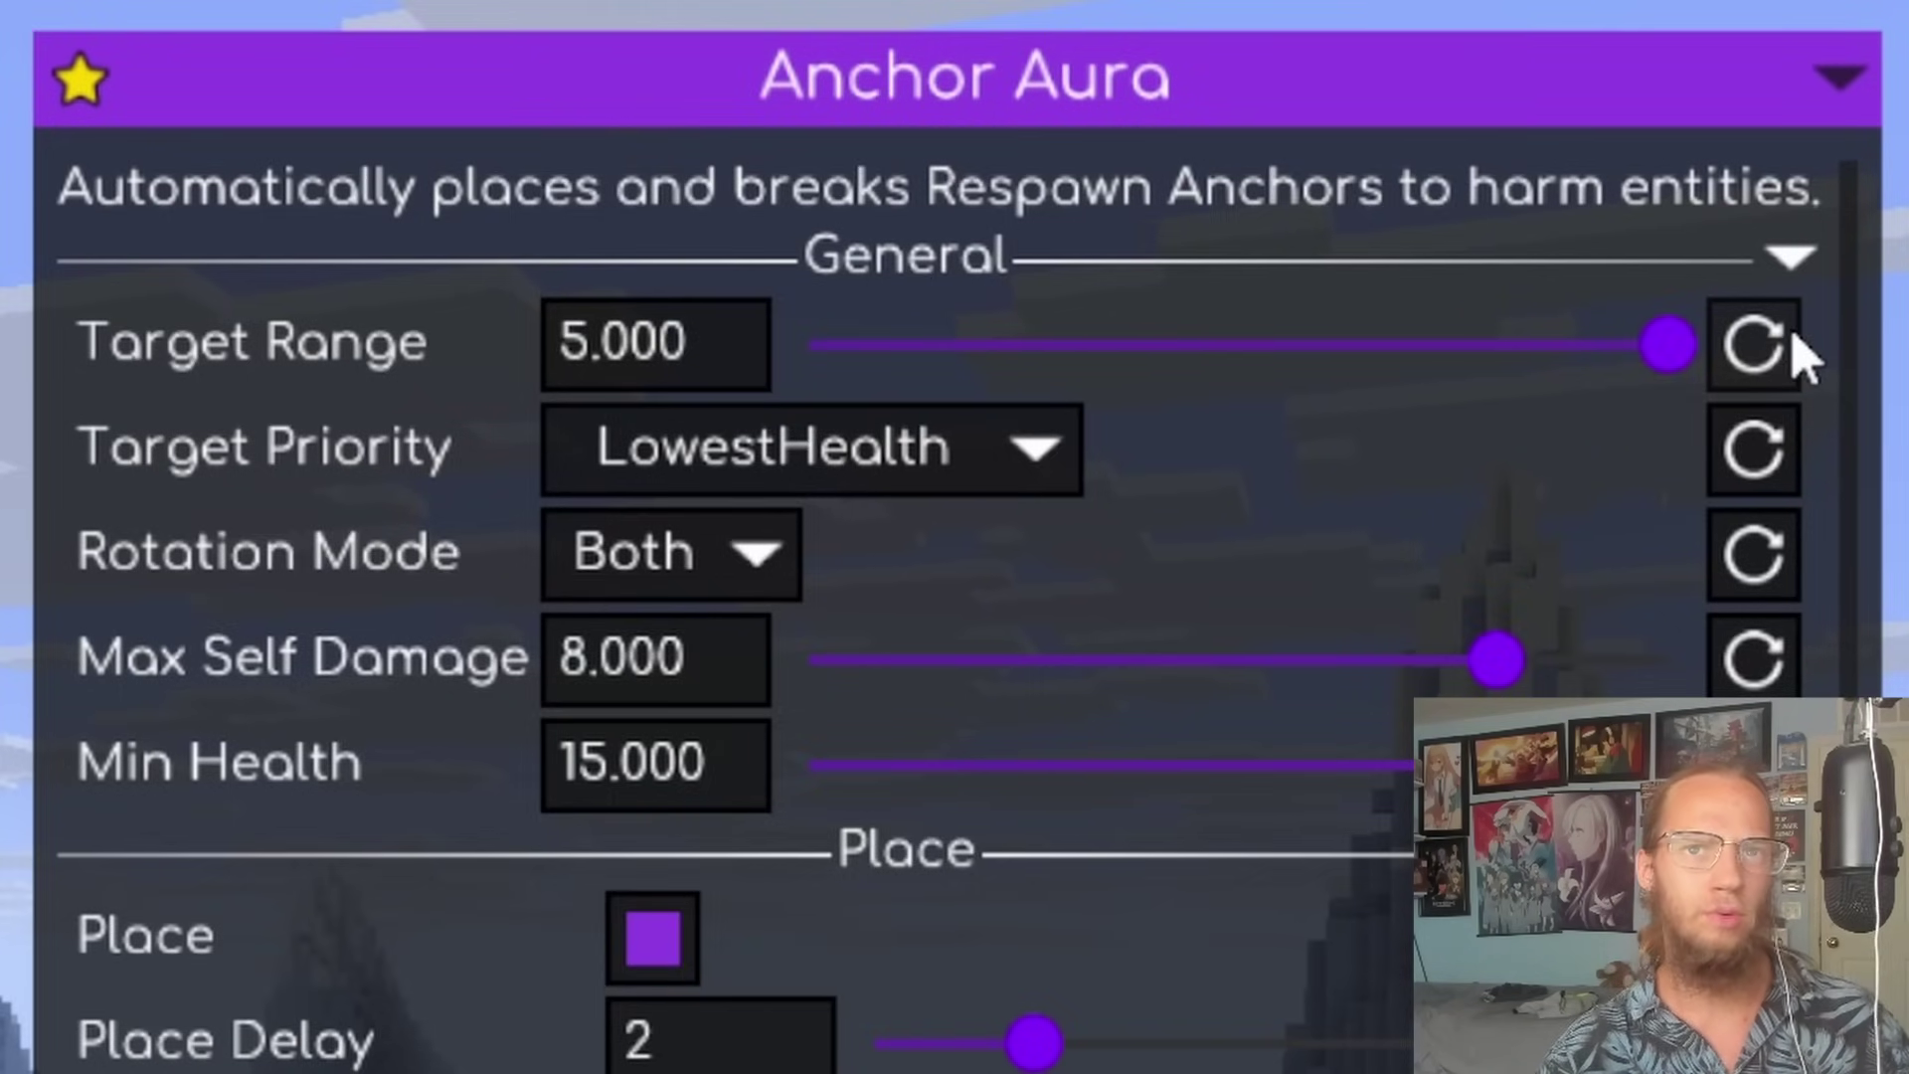
{"action": "left_click_drag", "start_coordinate": [1668, 345], "coordinate": [1333, 323]}
{"action": "left_click", "coordinate": [1227, 353]}
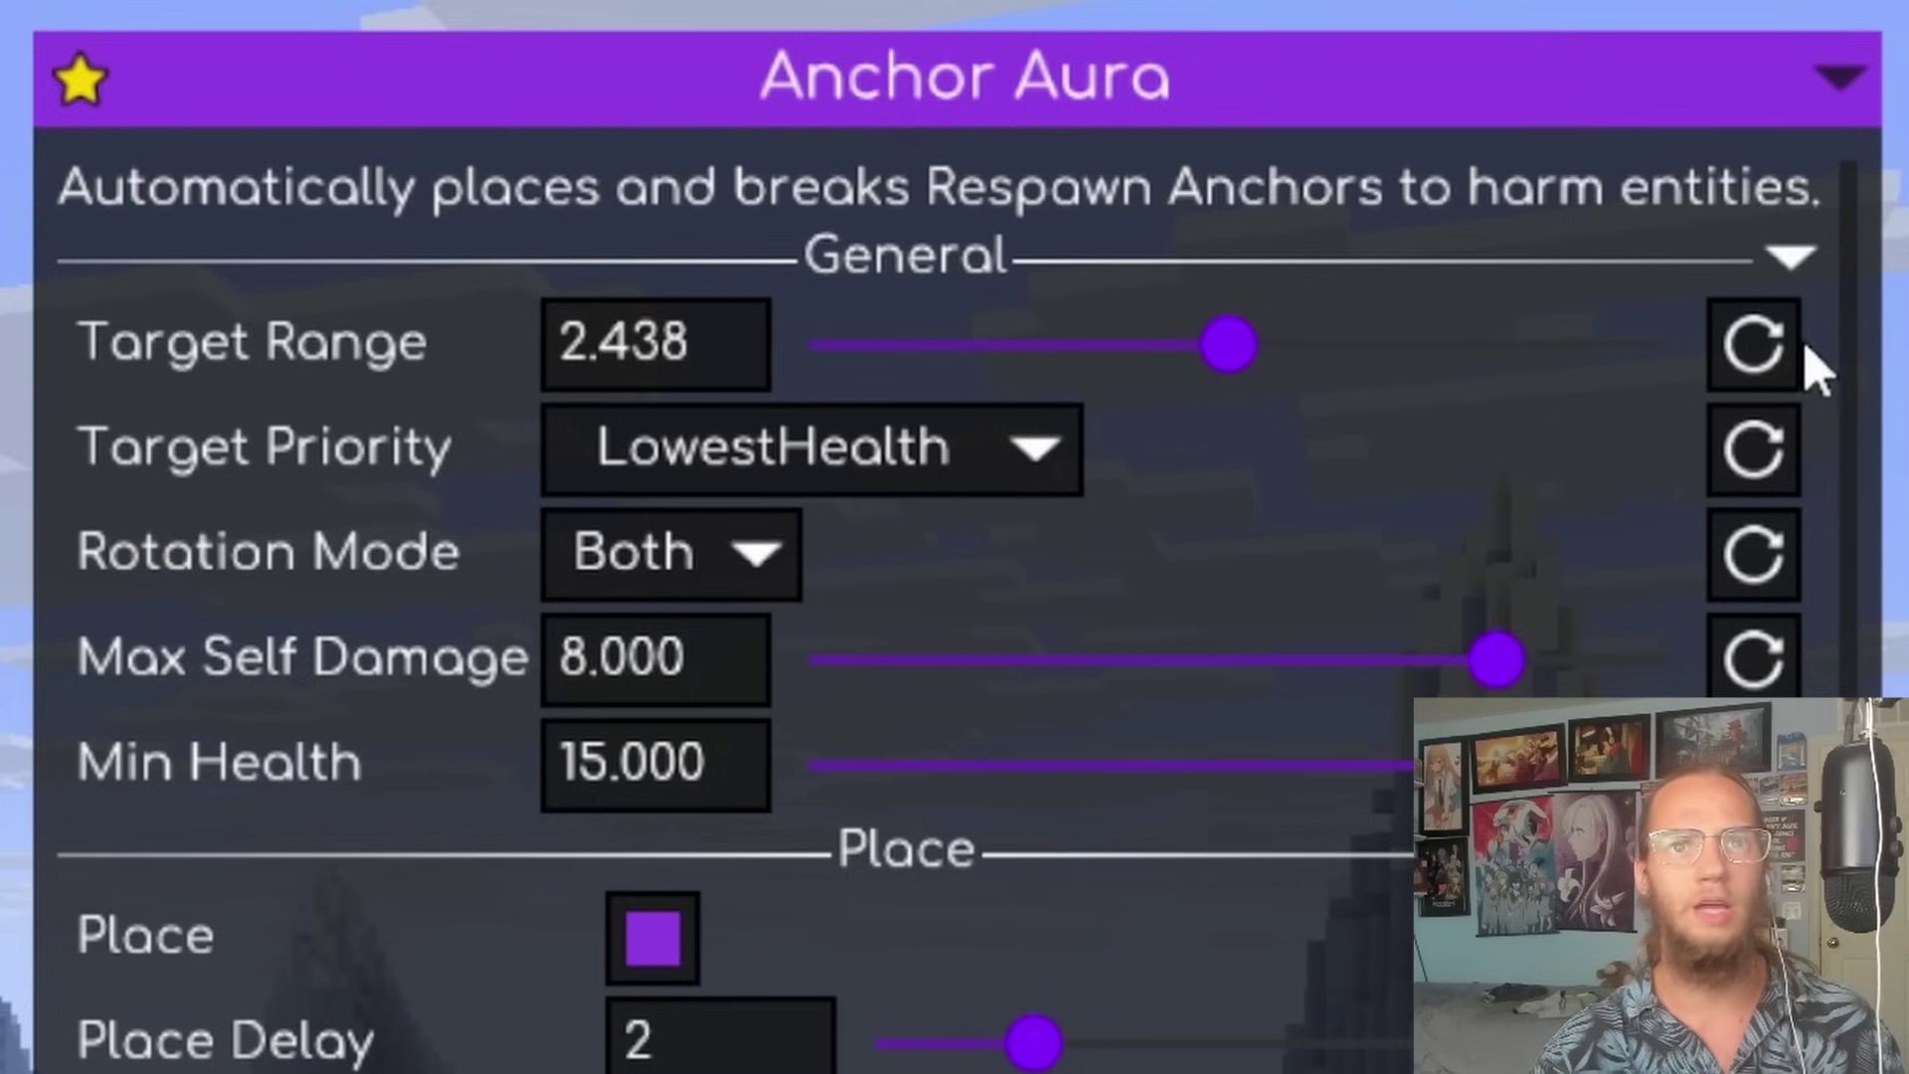
{"action": "left_click", "coordinate": [1760, 354]}
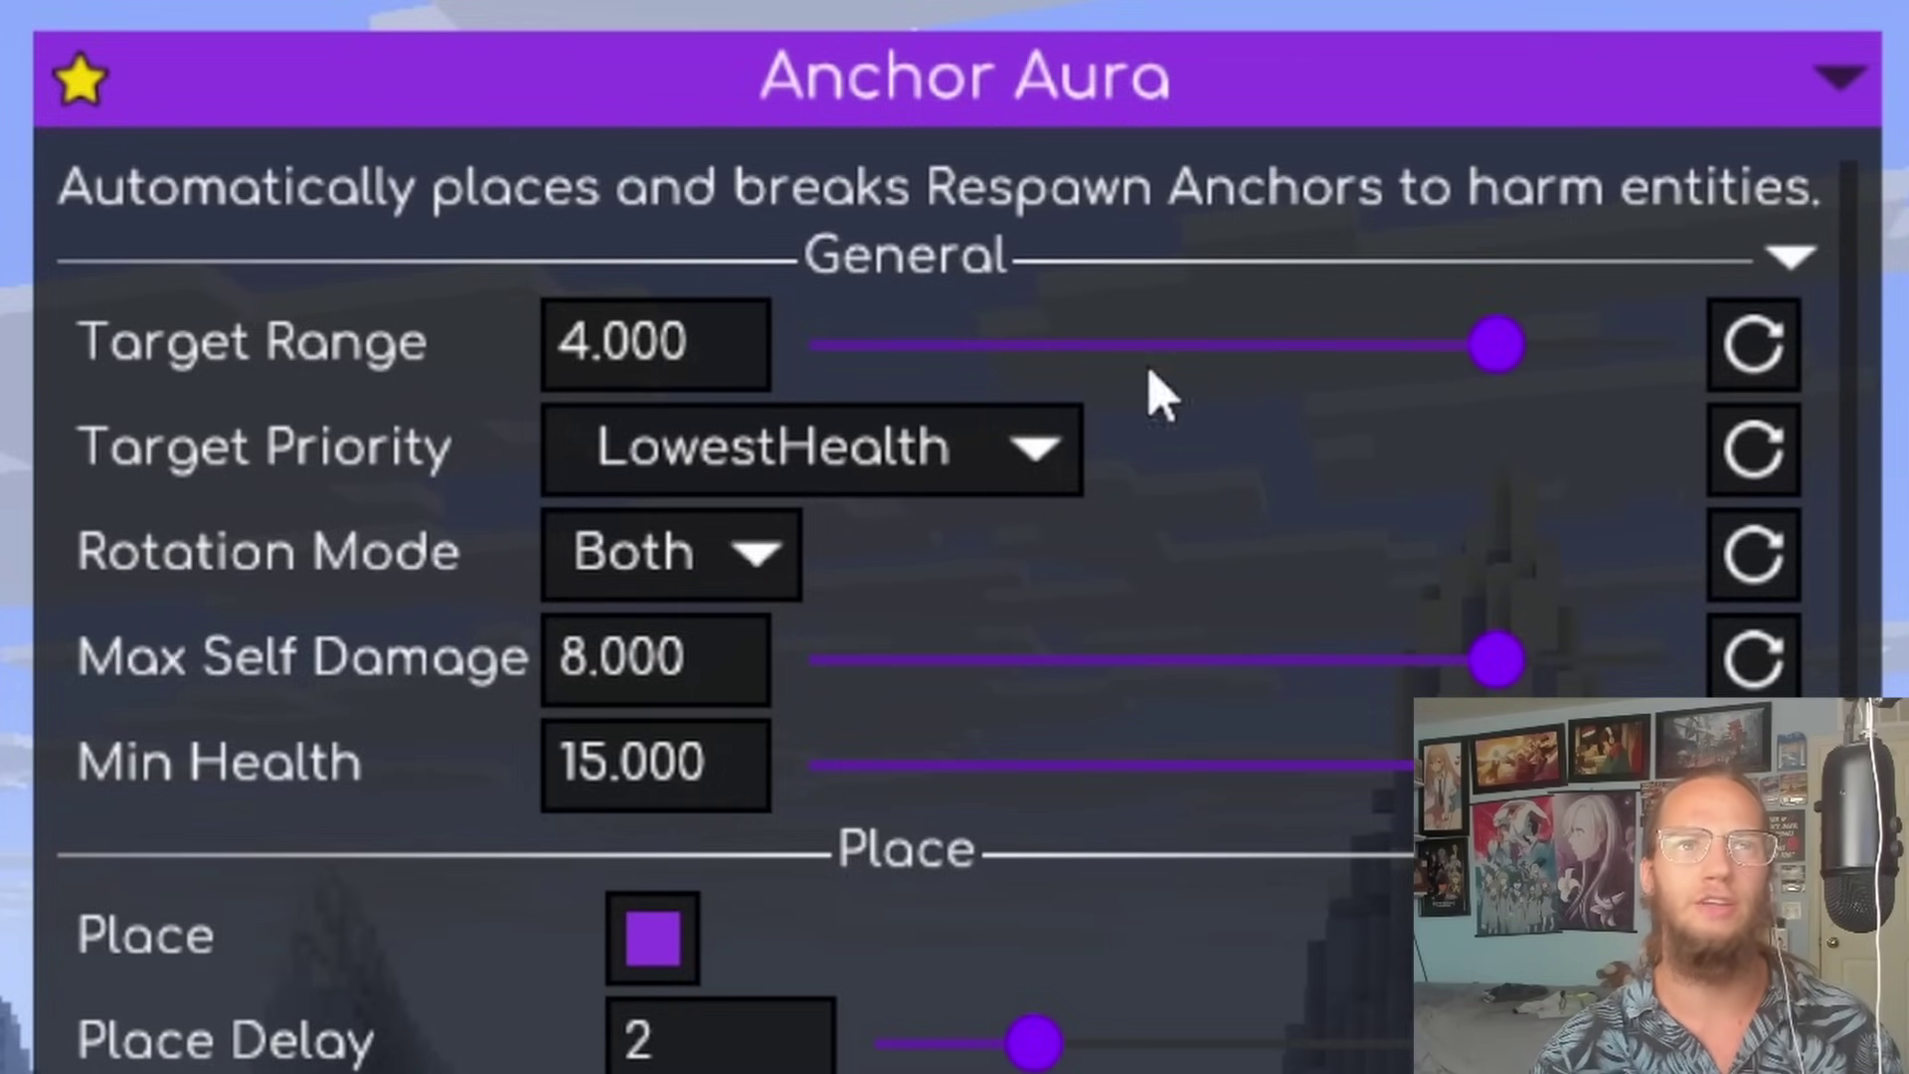
Switch Target Priority to LowestDistance, reset it to LowestHealth, and scroll down to the render and Bind options.
{"action": "mouse_move", "coordinate": [235, 467]}
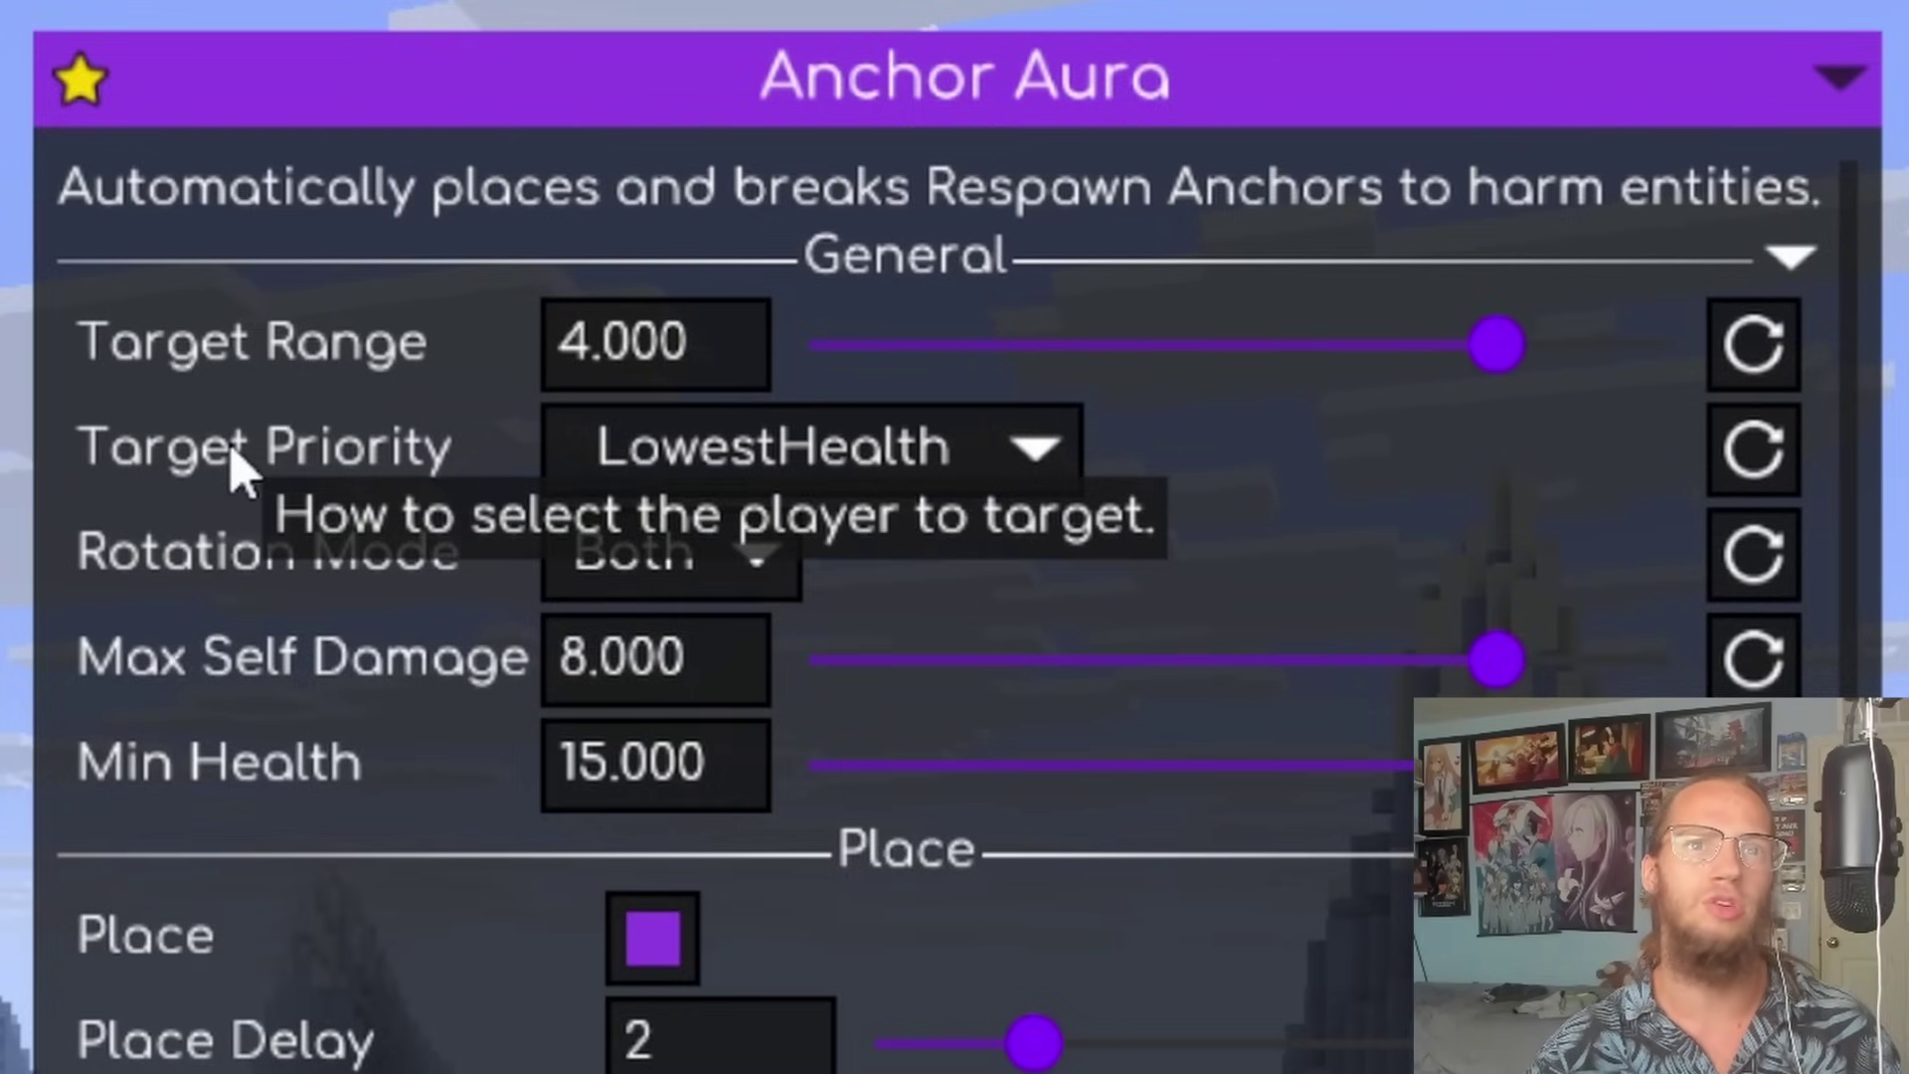
{"action": "left_click", "coordinate": [885, 474]}
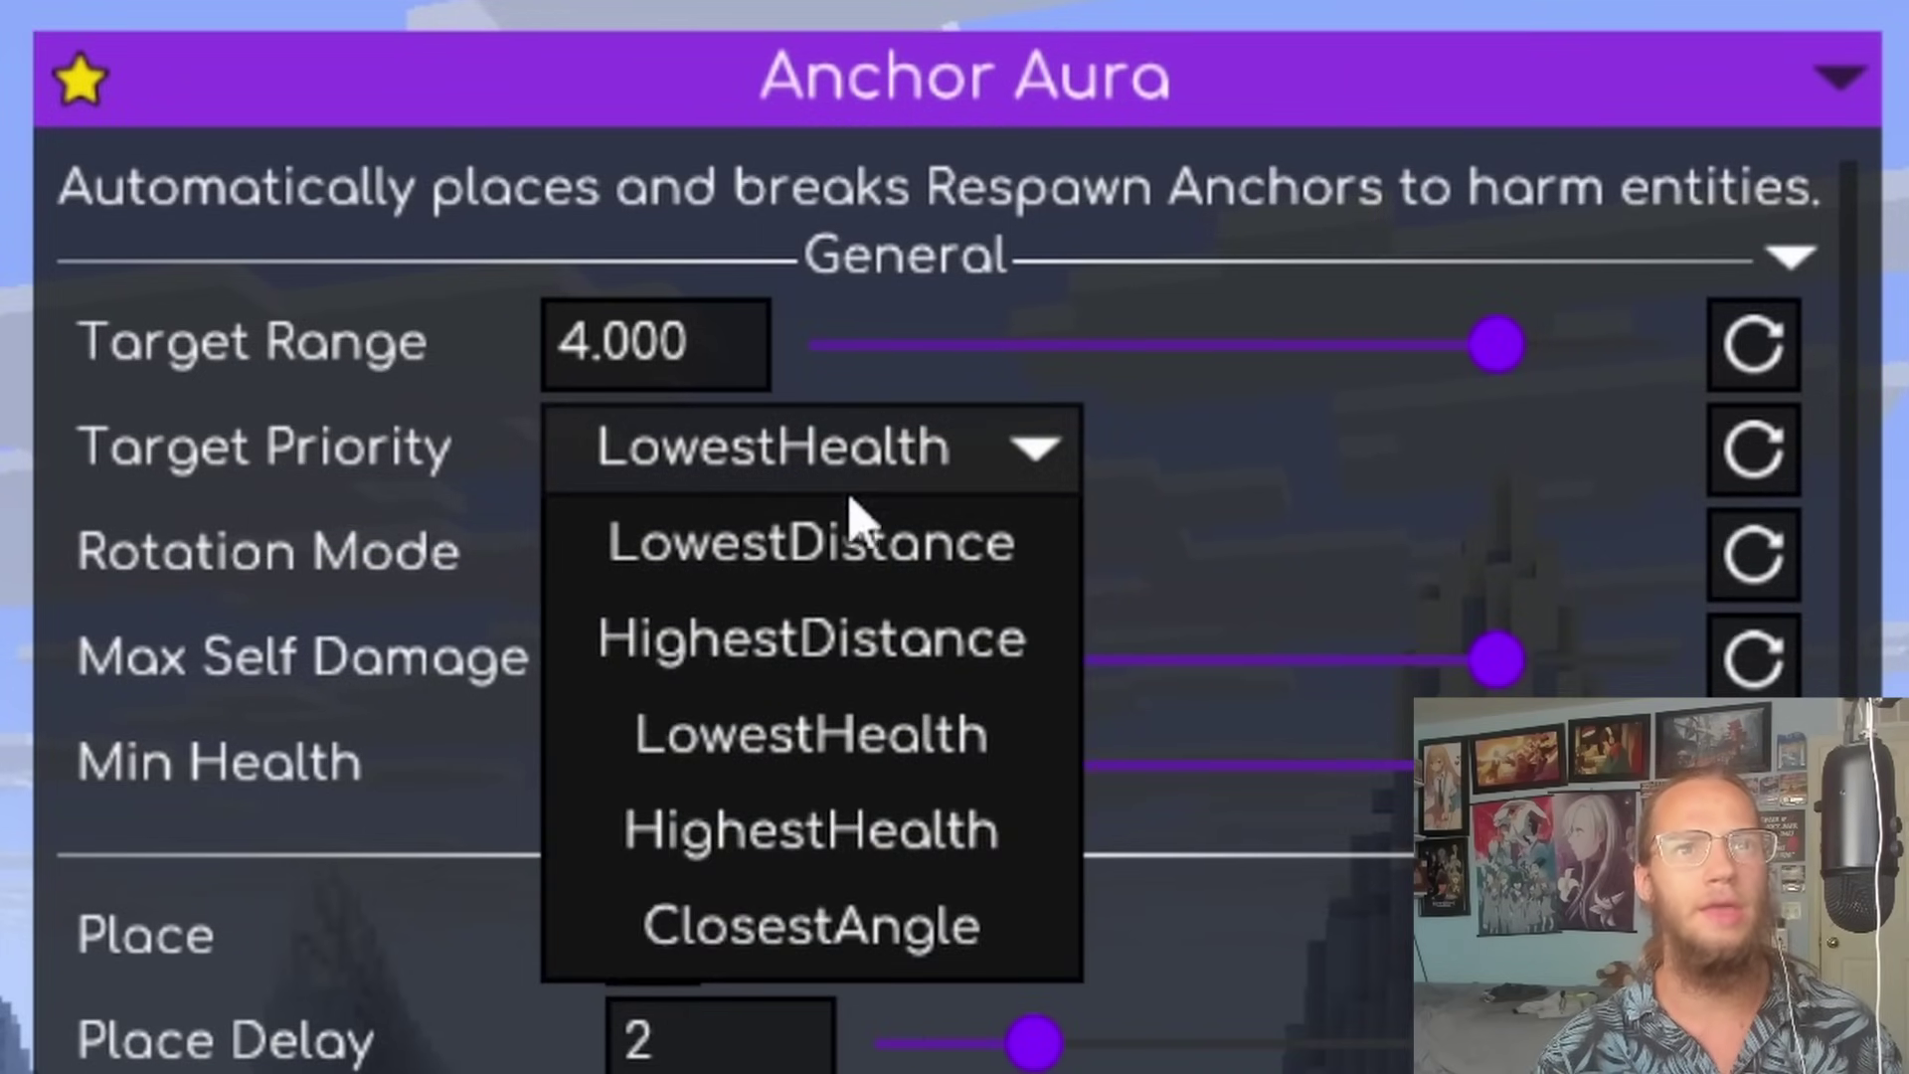
{"action": "left_click", "coordinate": [844, 549]}
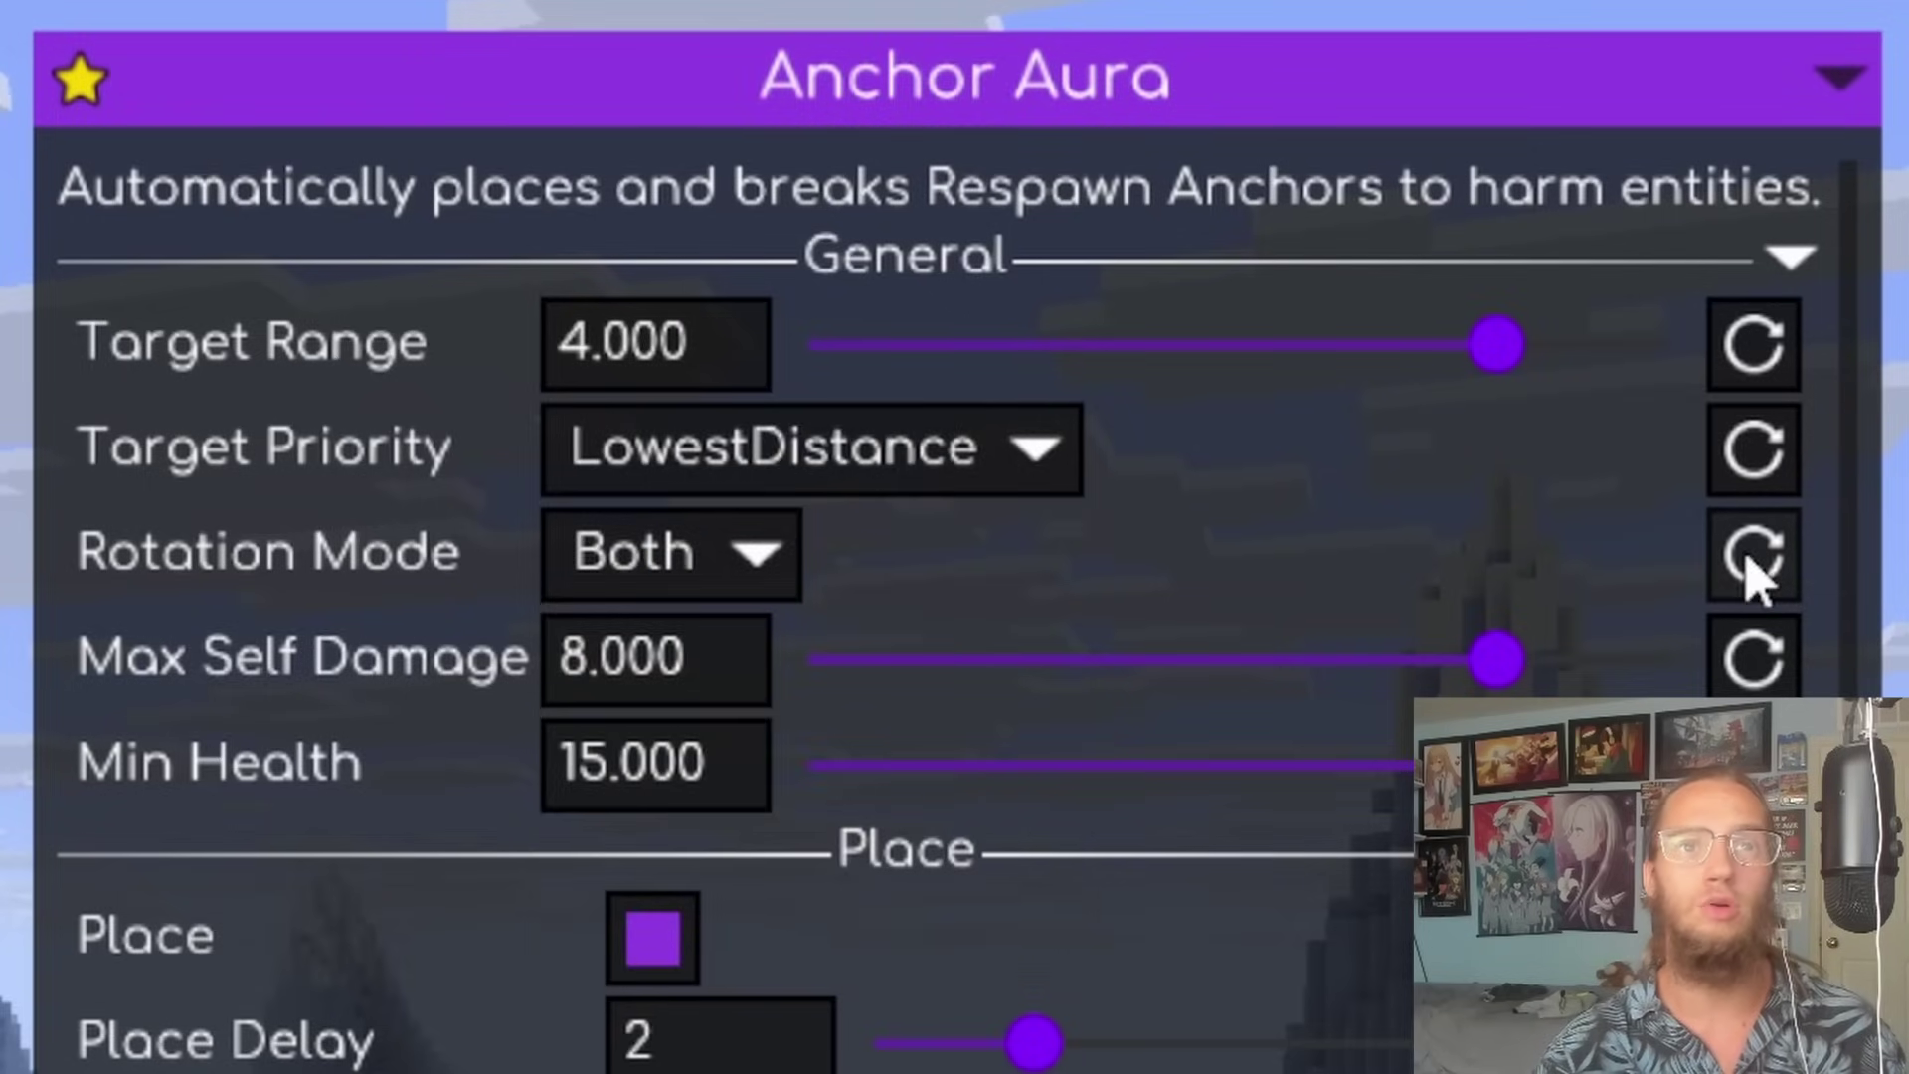
{"action": "left_click", "coordinate": [1753, 478]}
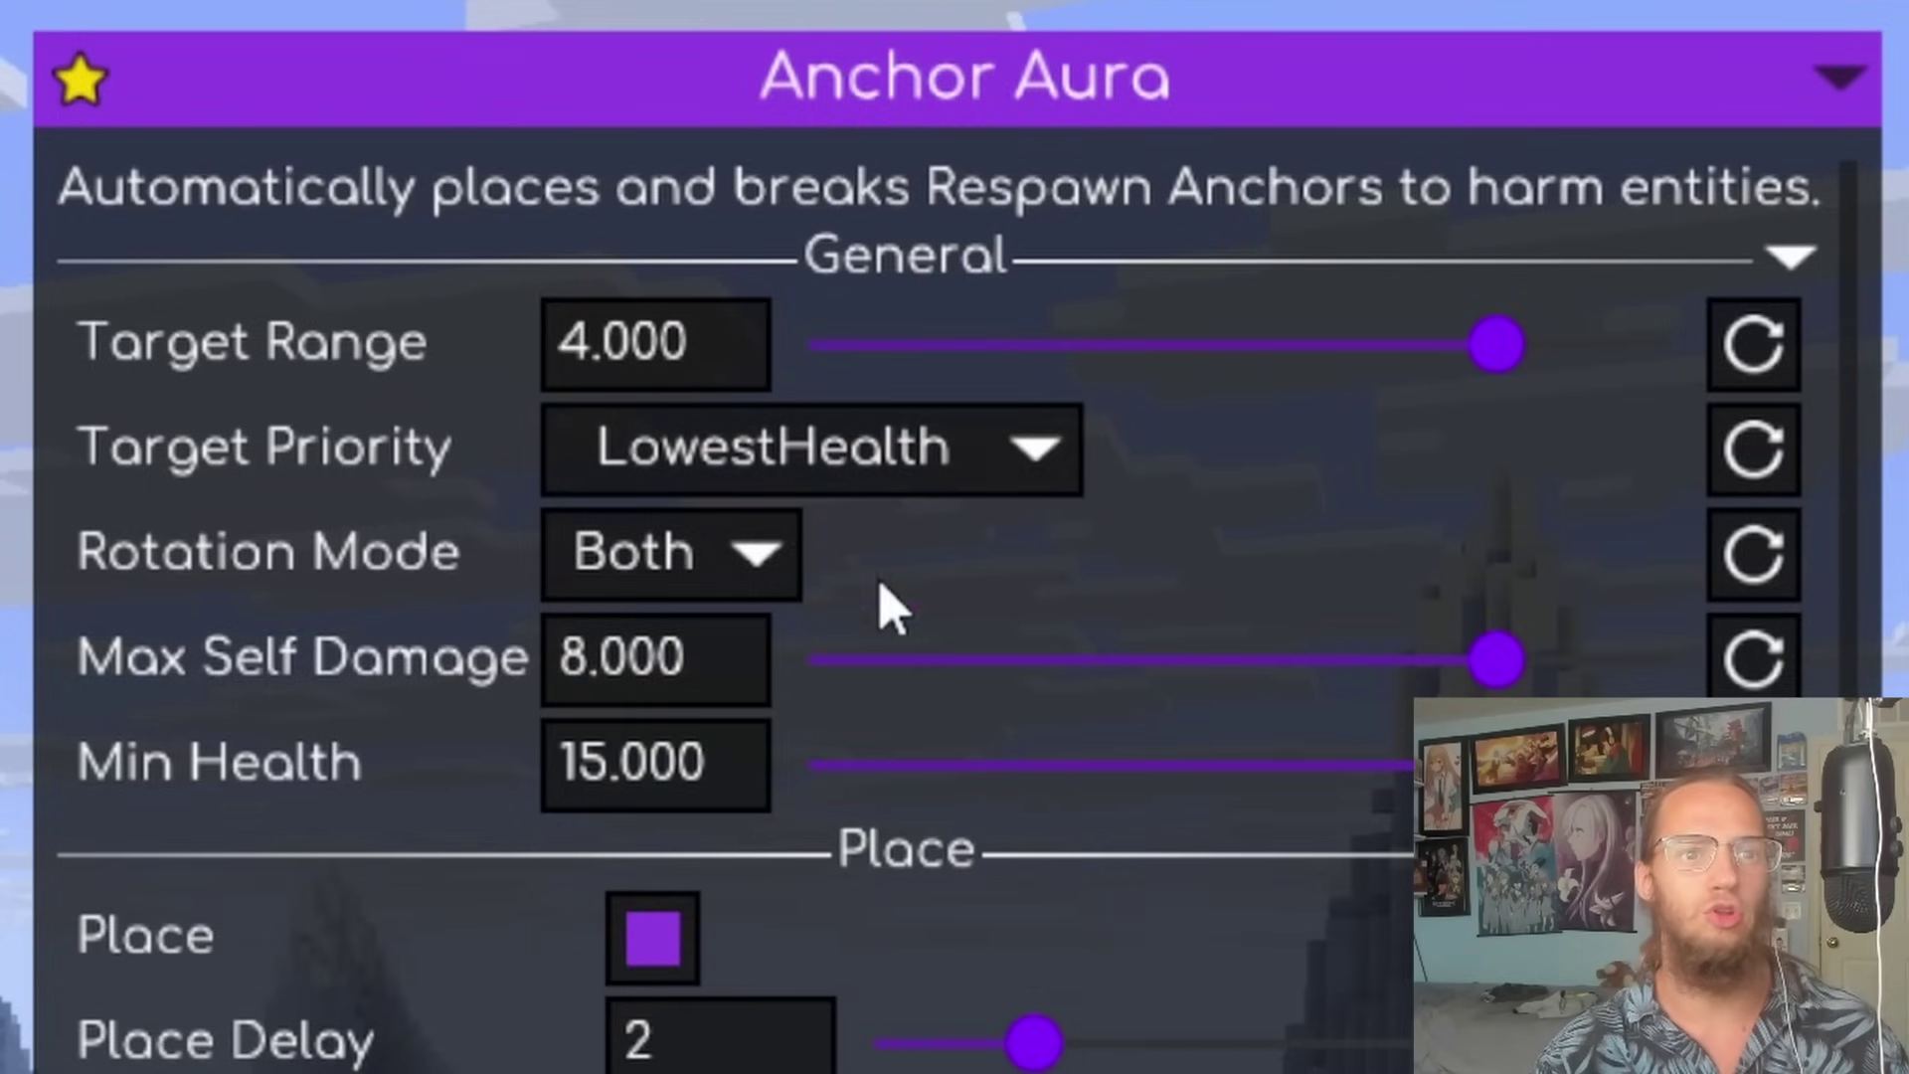
{"action": "scroll", "coordinate": [735, 761], "scroll_direction": "down", "scroll_amount": 5}
{"action": "scroll", "coordinate": [736, 761], "scroll_direction": "down", "scroll_amount": 14}
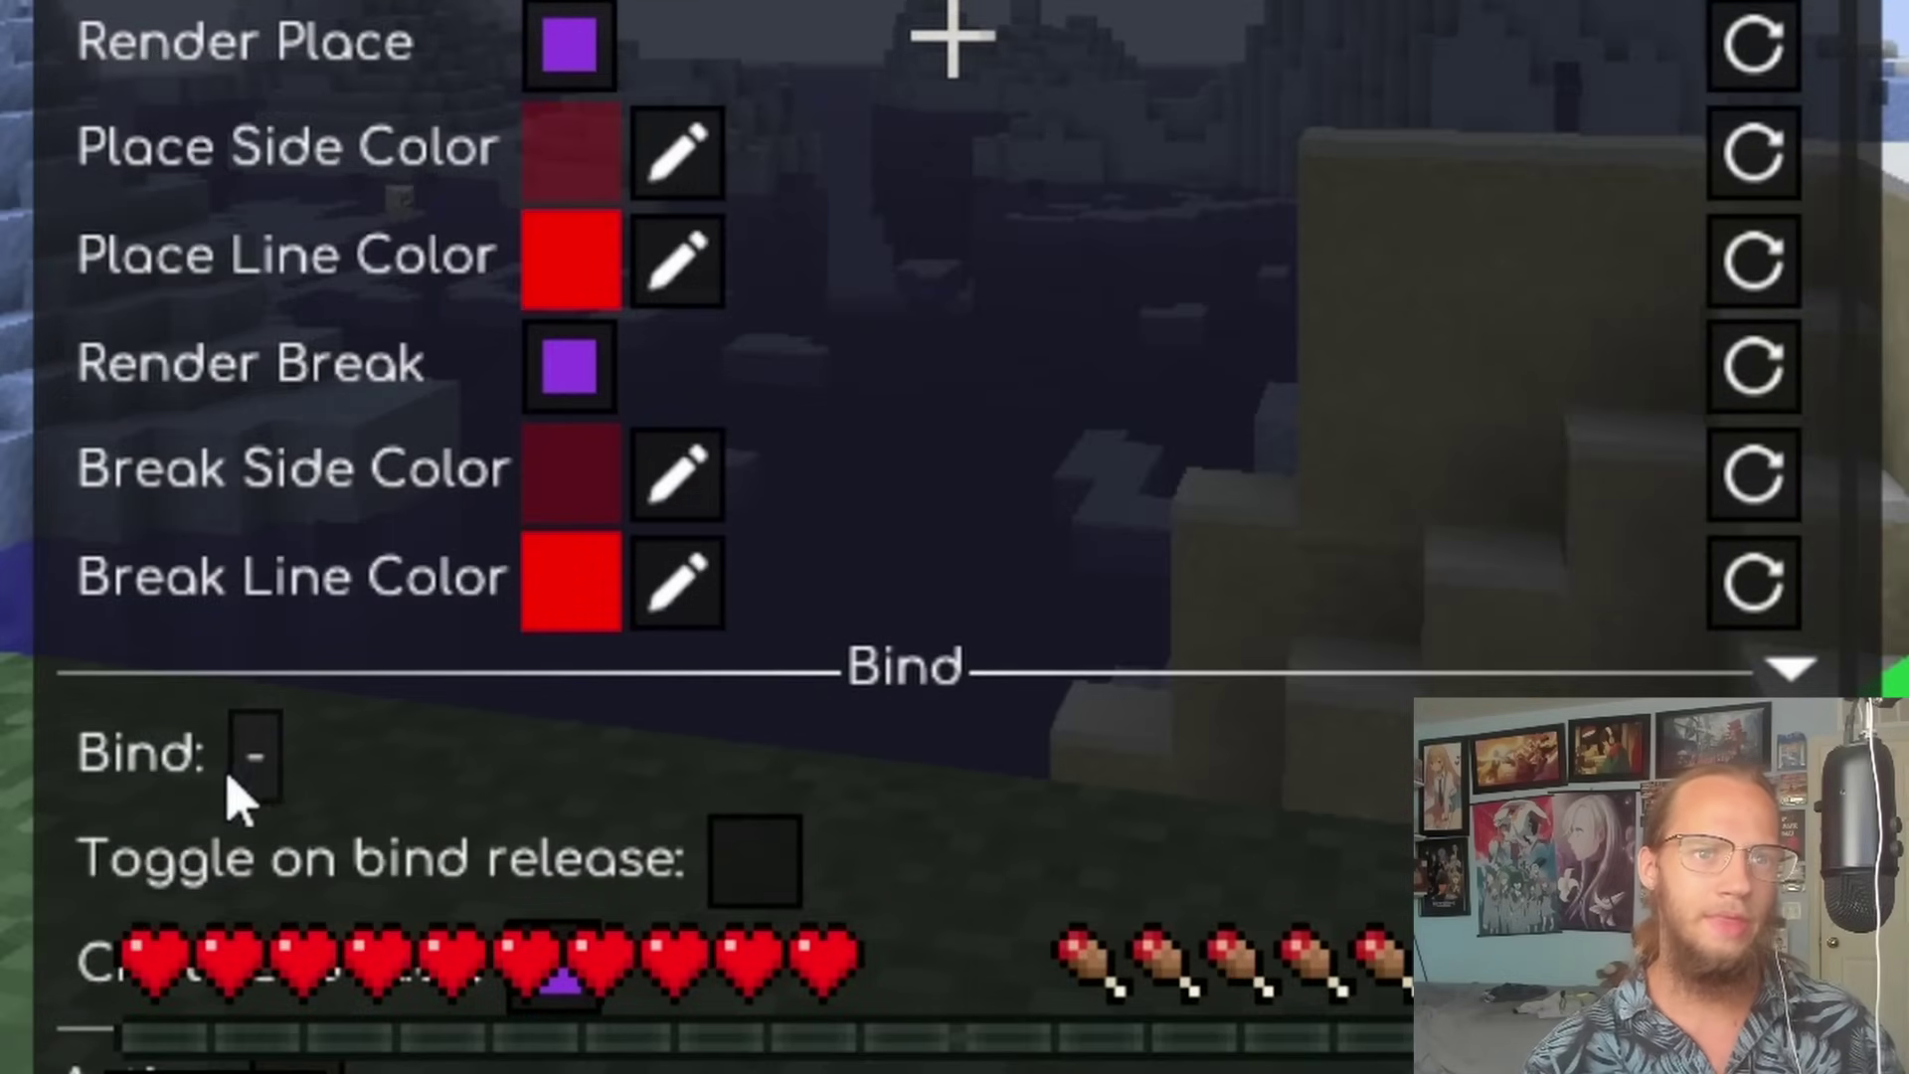
Bind Anchor Aura to the ` (Grave Accent) key and test it in-game, leaving the module off.
{"action": "left_click", "coordinate": [251, 774]}
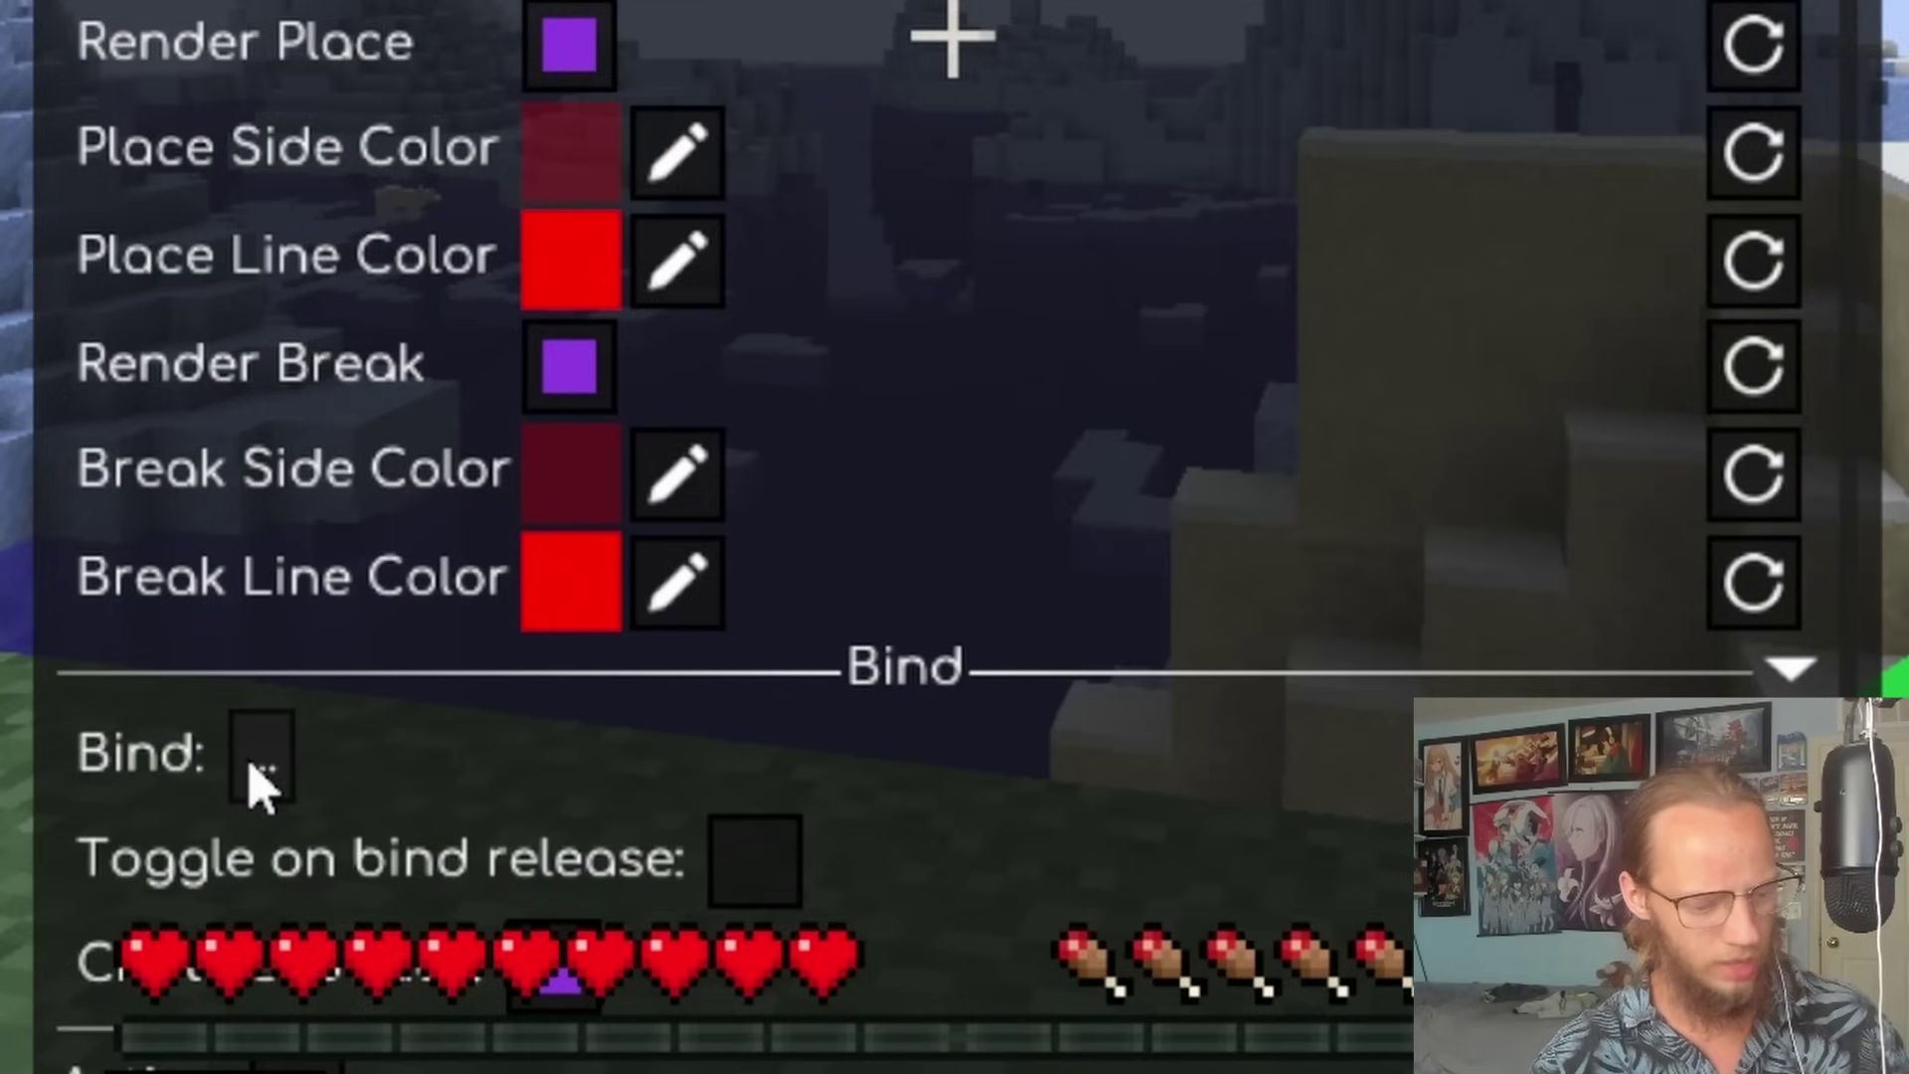
{"action": "key", "text": "grave"}
{"action": "key", "text": "Escape"}
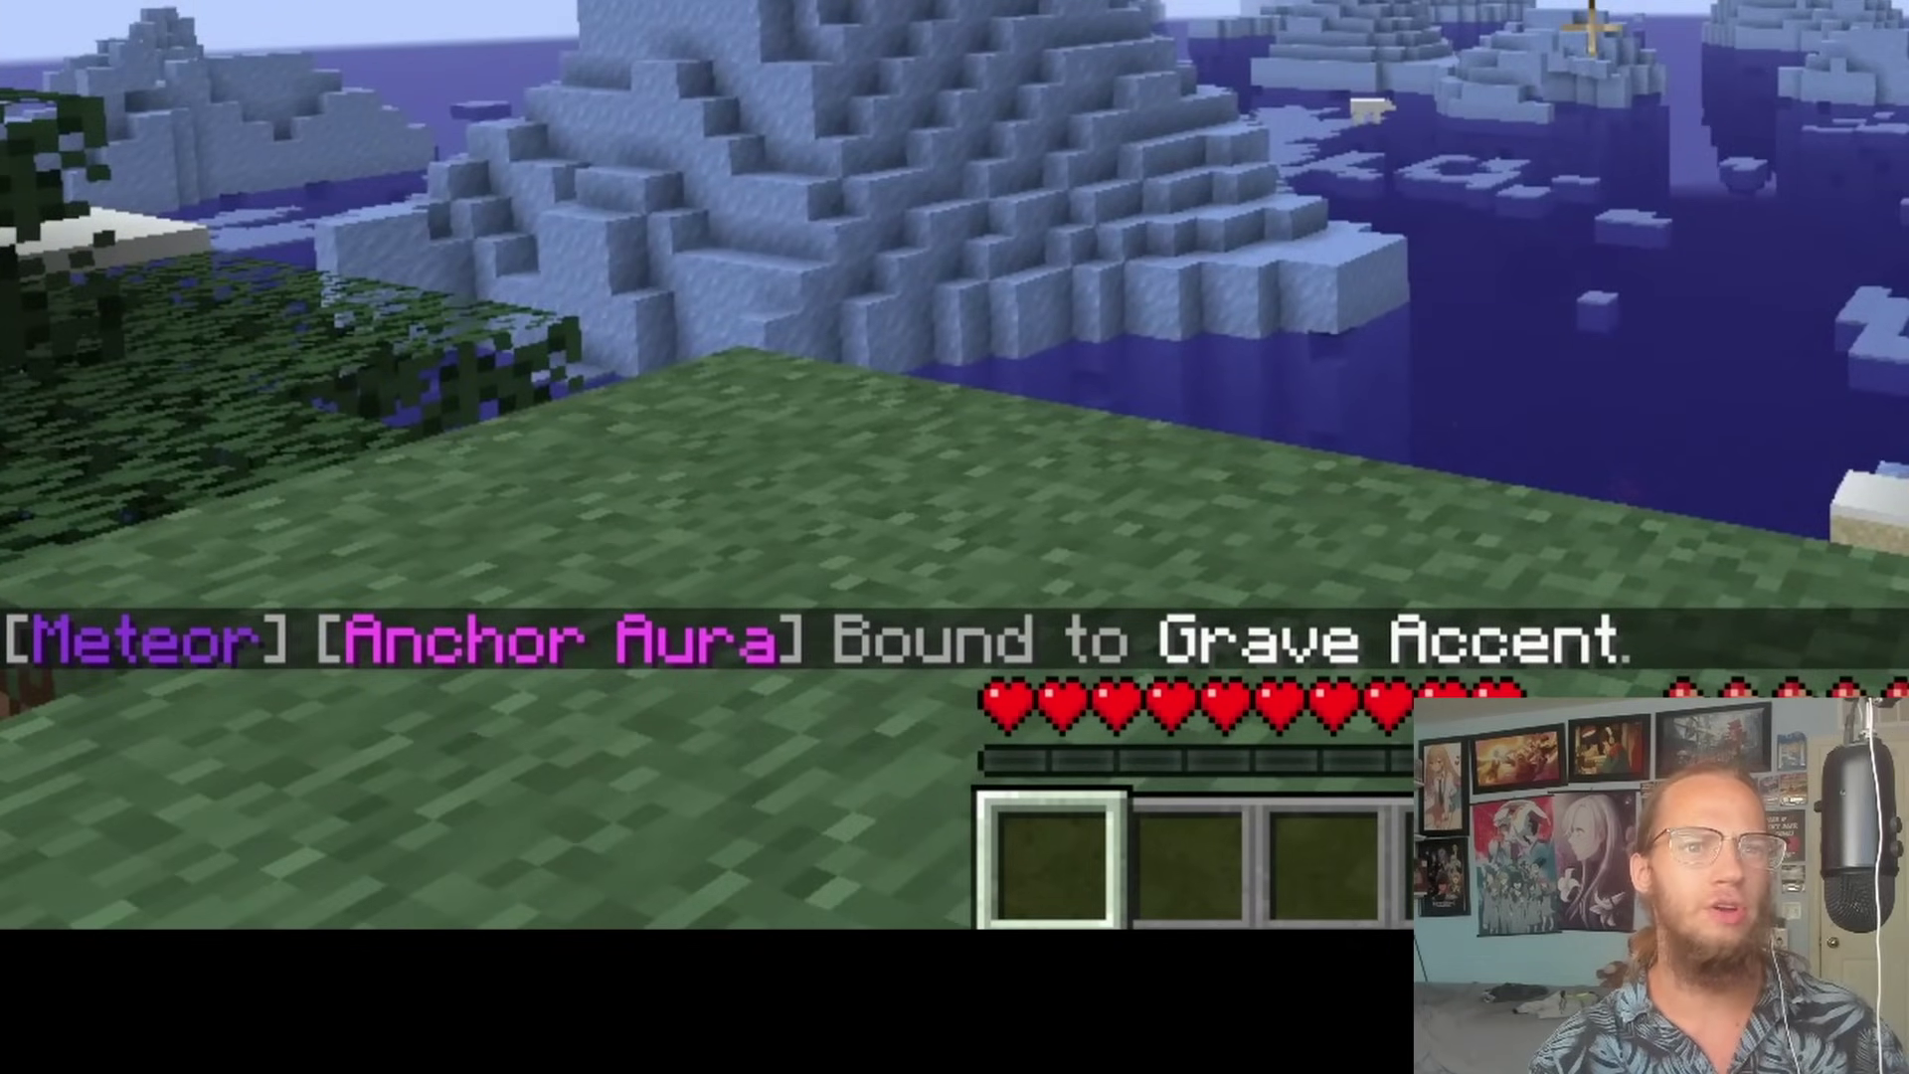
{"action": "key", "text": "grave"}
{"action": "key", "text": "grave"}
{"action": "key", "text": "grave"}
{"action": "key", "text": "grave"}
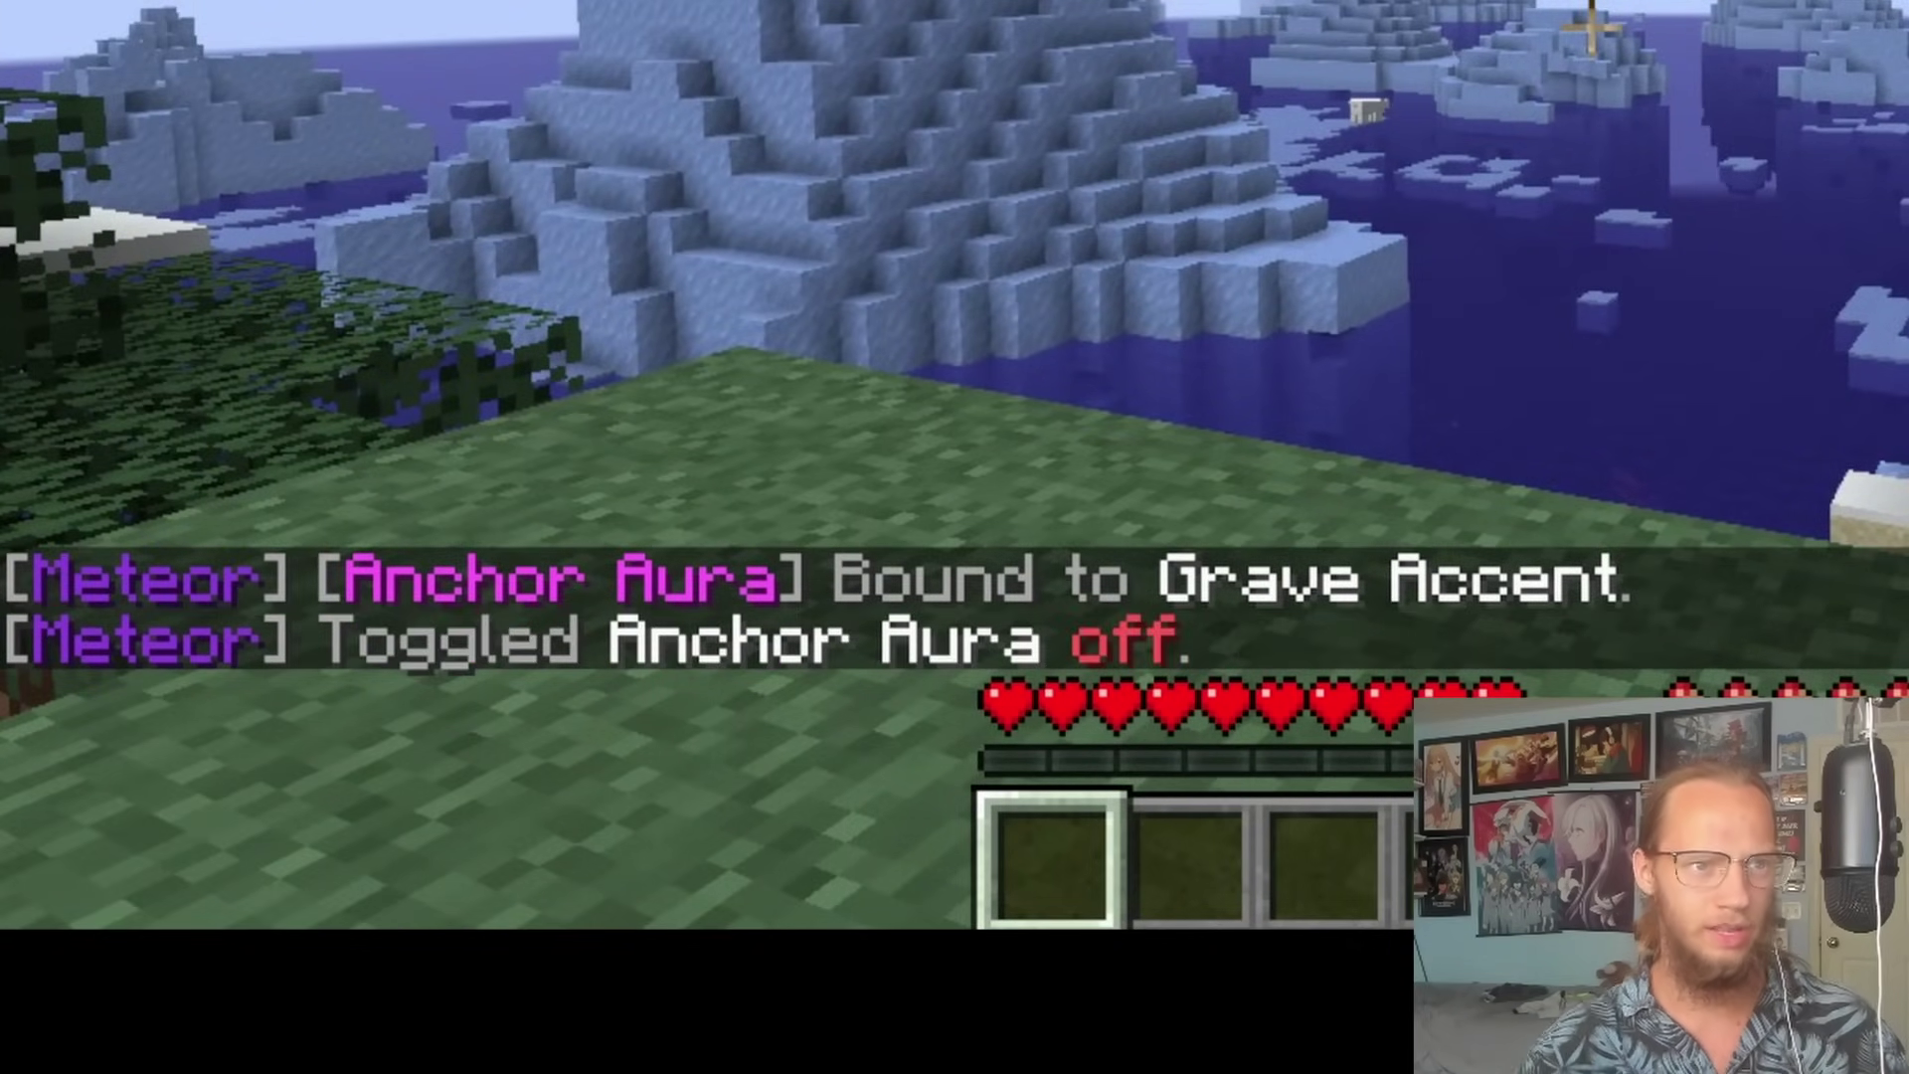
{"action": "key", "text": "grave"}
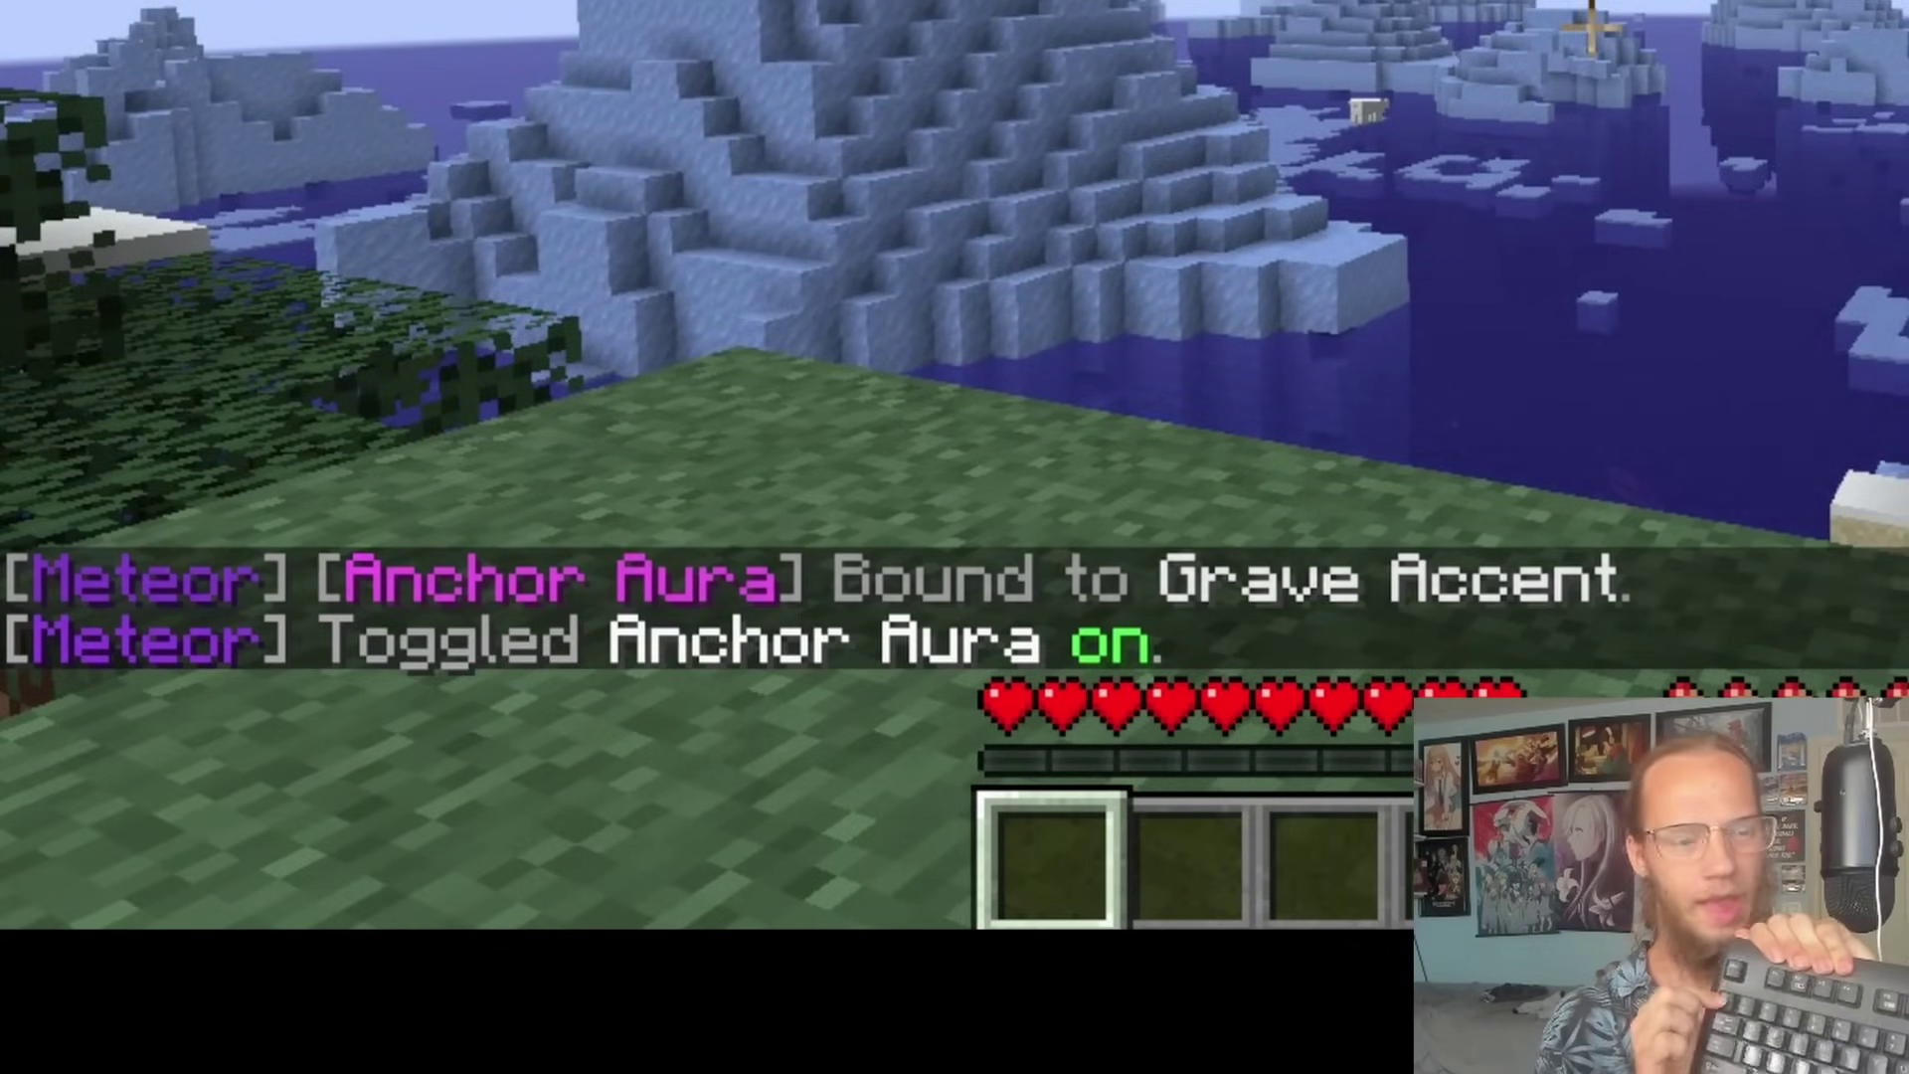
{"action": "key", "text": "grave"}
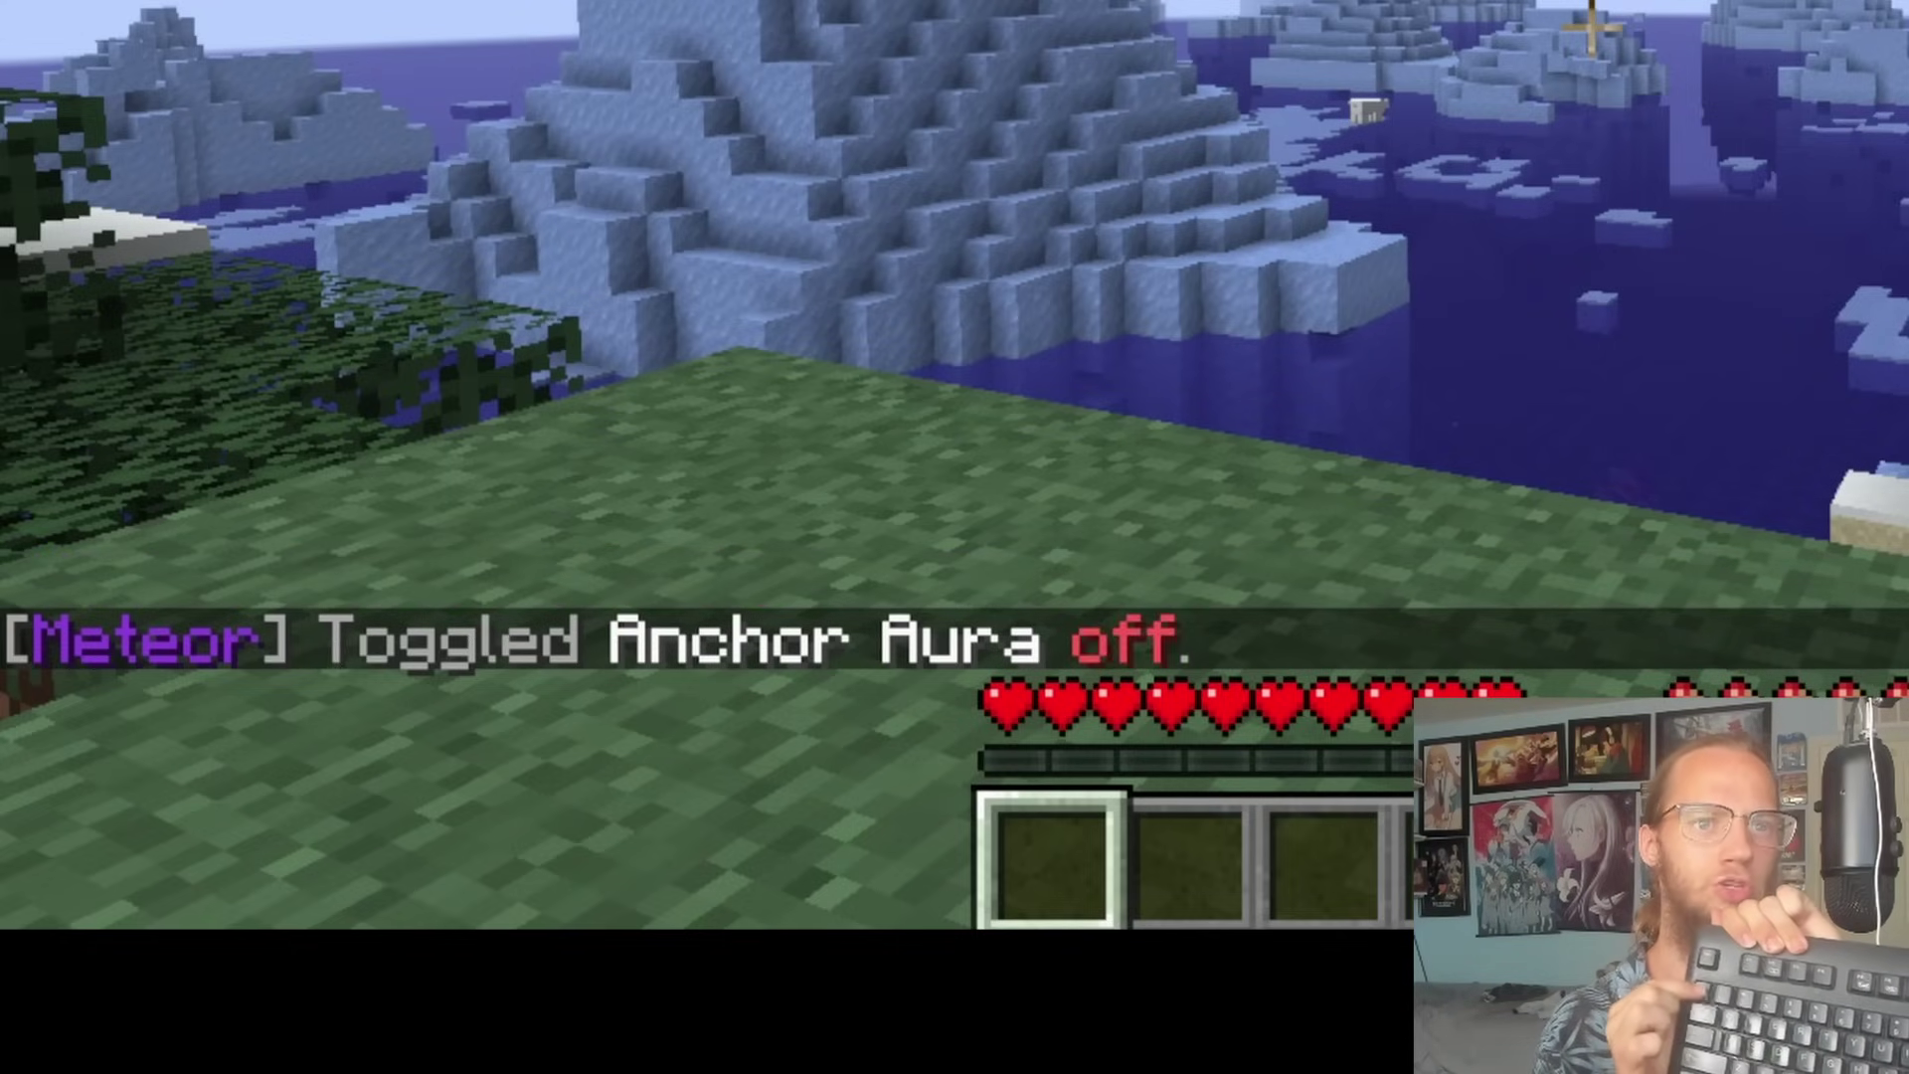
{"action": "key", "text": "grave"}
{"action": "key", "text": "grave"}
{"action": "key", "text": "grave"}
{"action": "key", "text": "grave"}
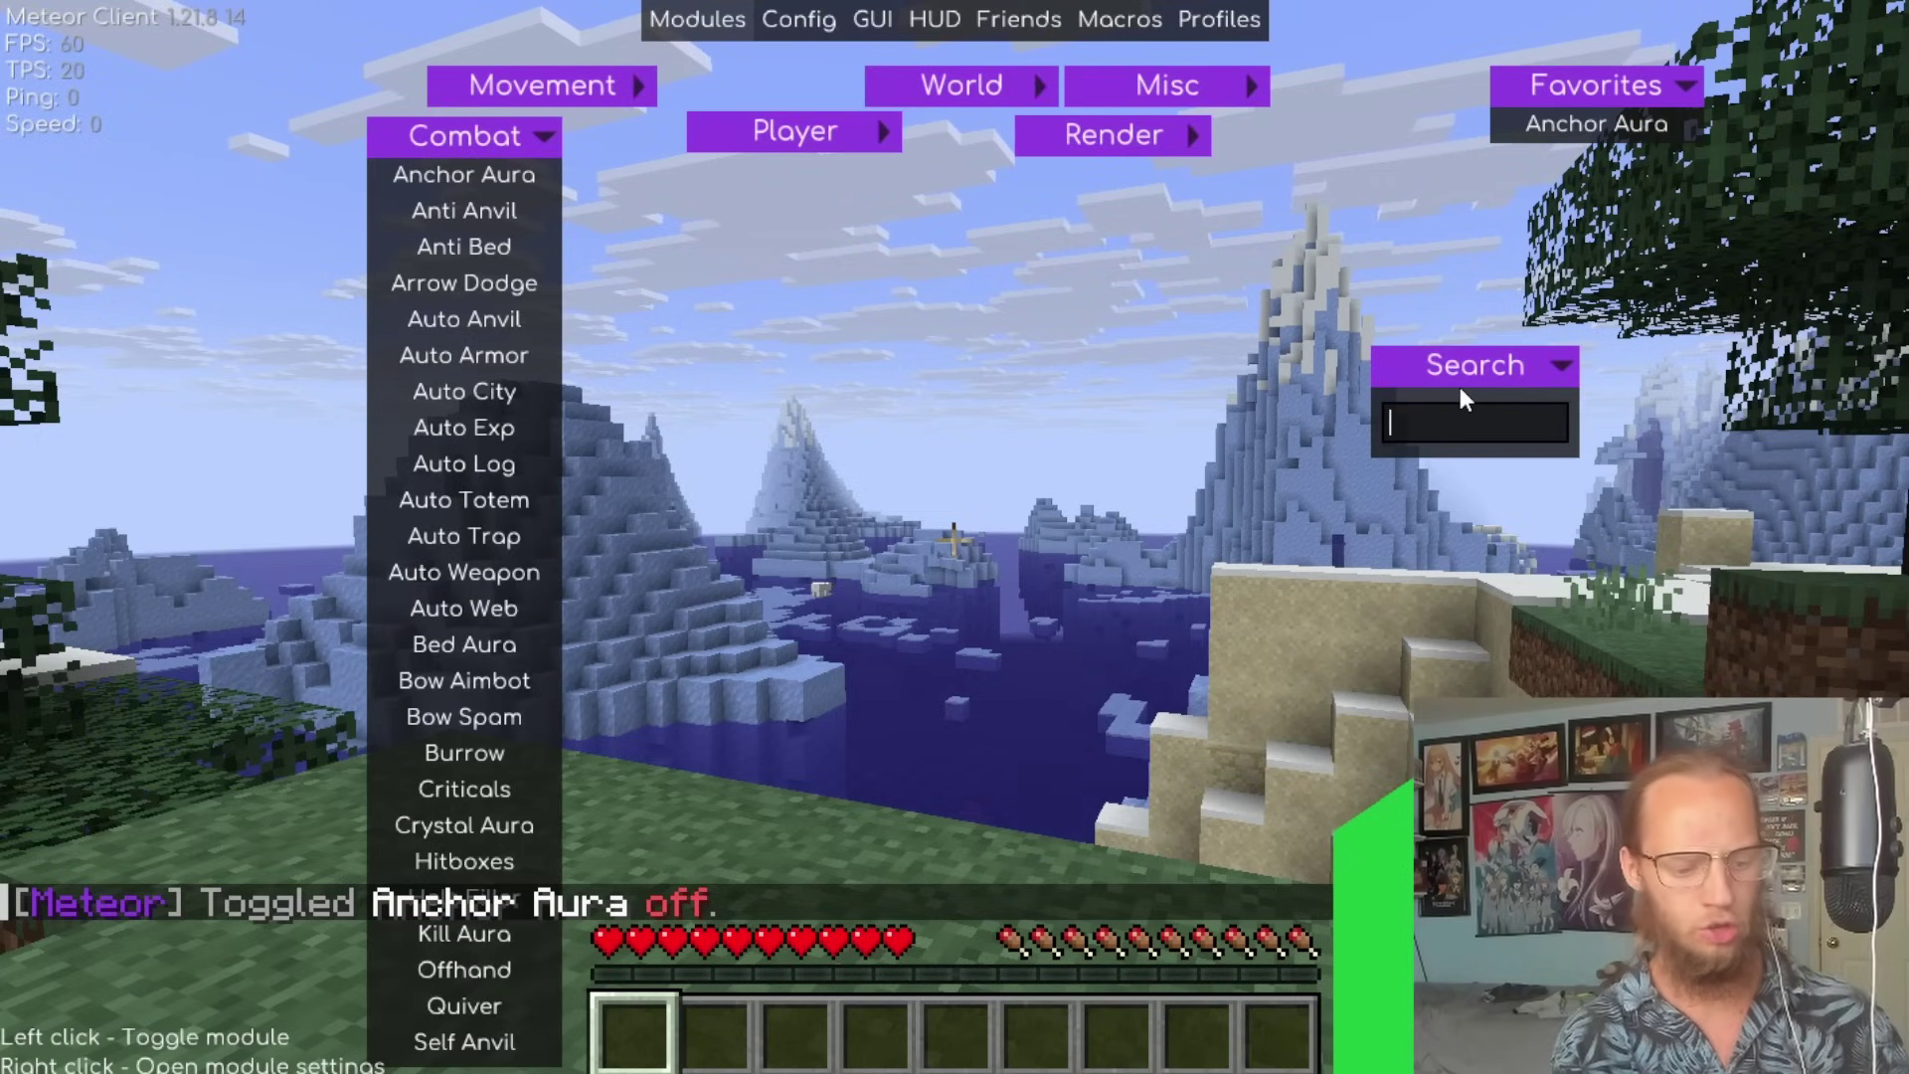
Search 'freeca', enable Freecam, and fly the camera away from the player.
{"action": "type", "text": "freeca"}
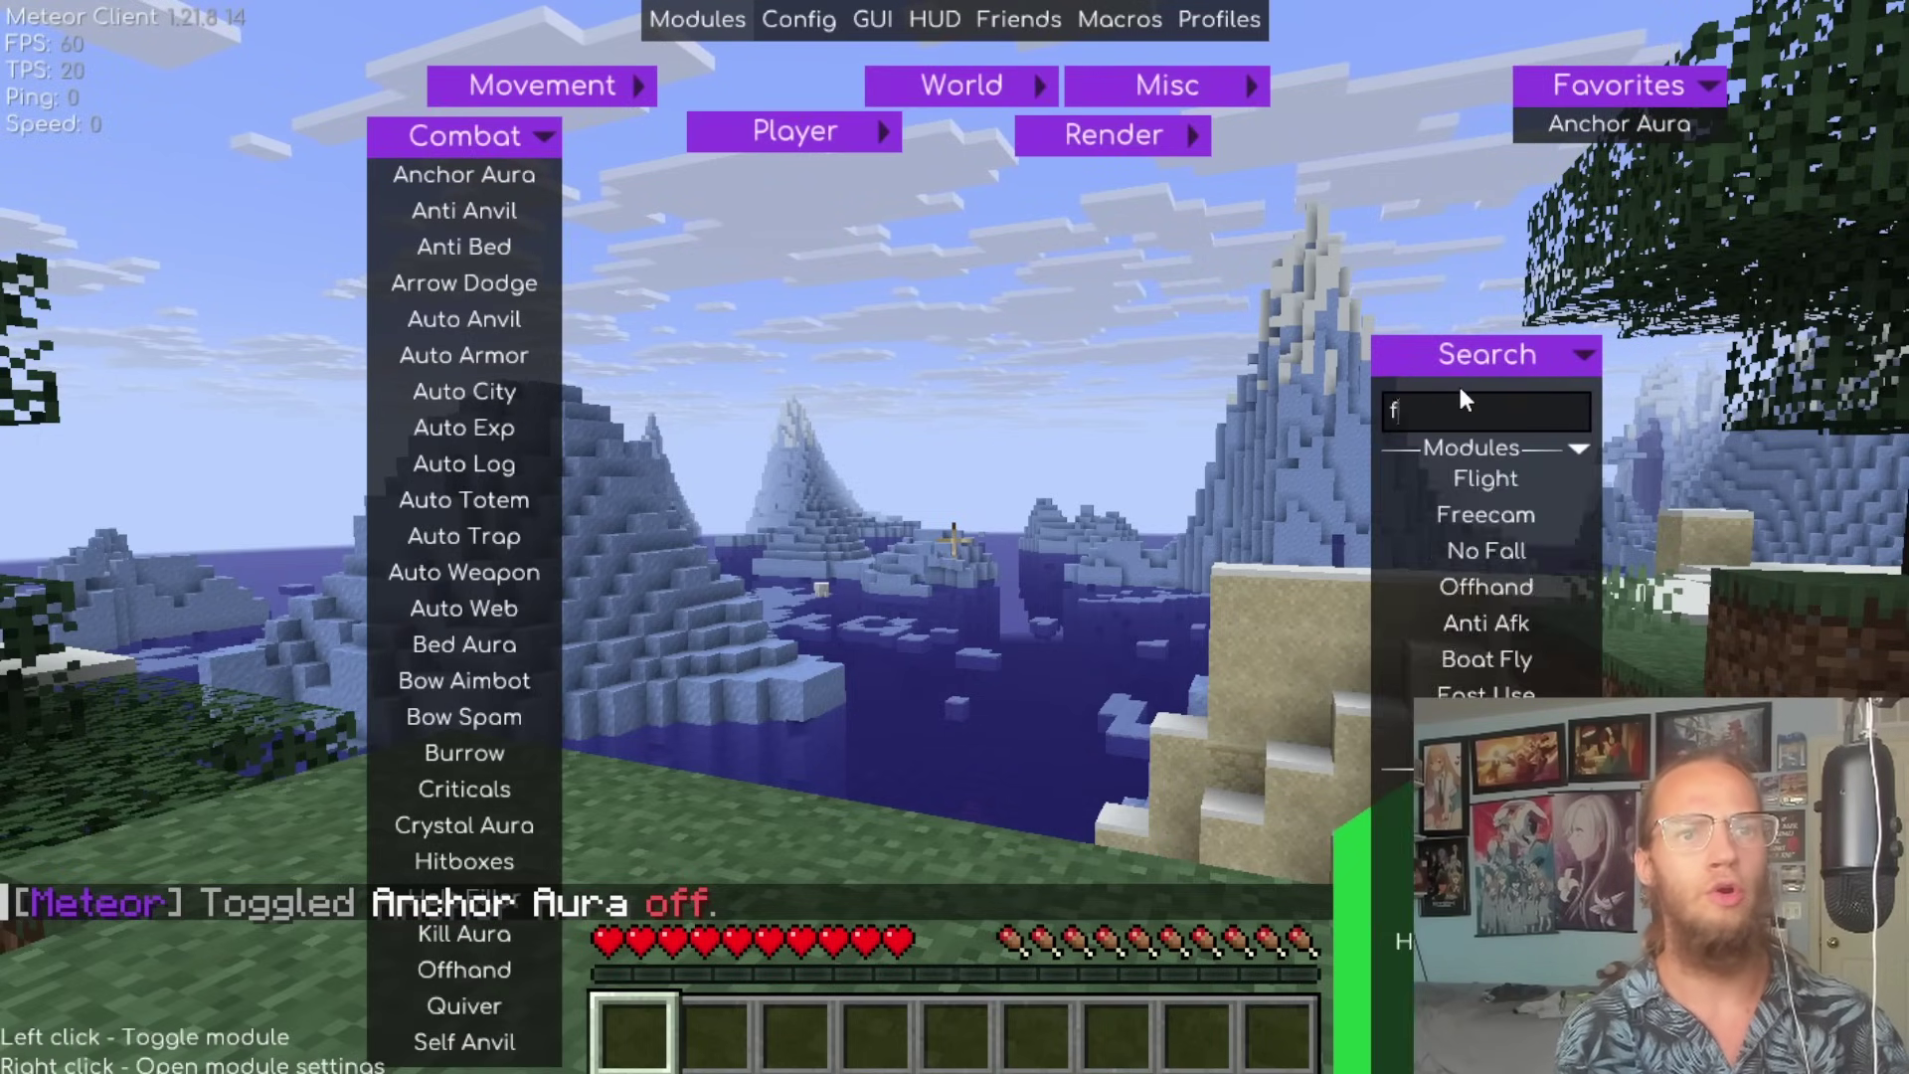
{"action": "left_click", "coordinate": [1398, 481]}
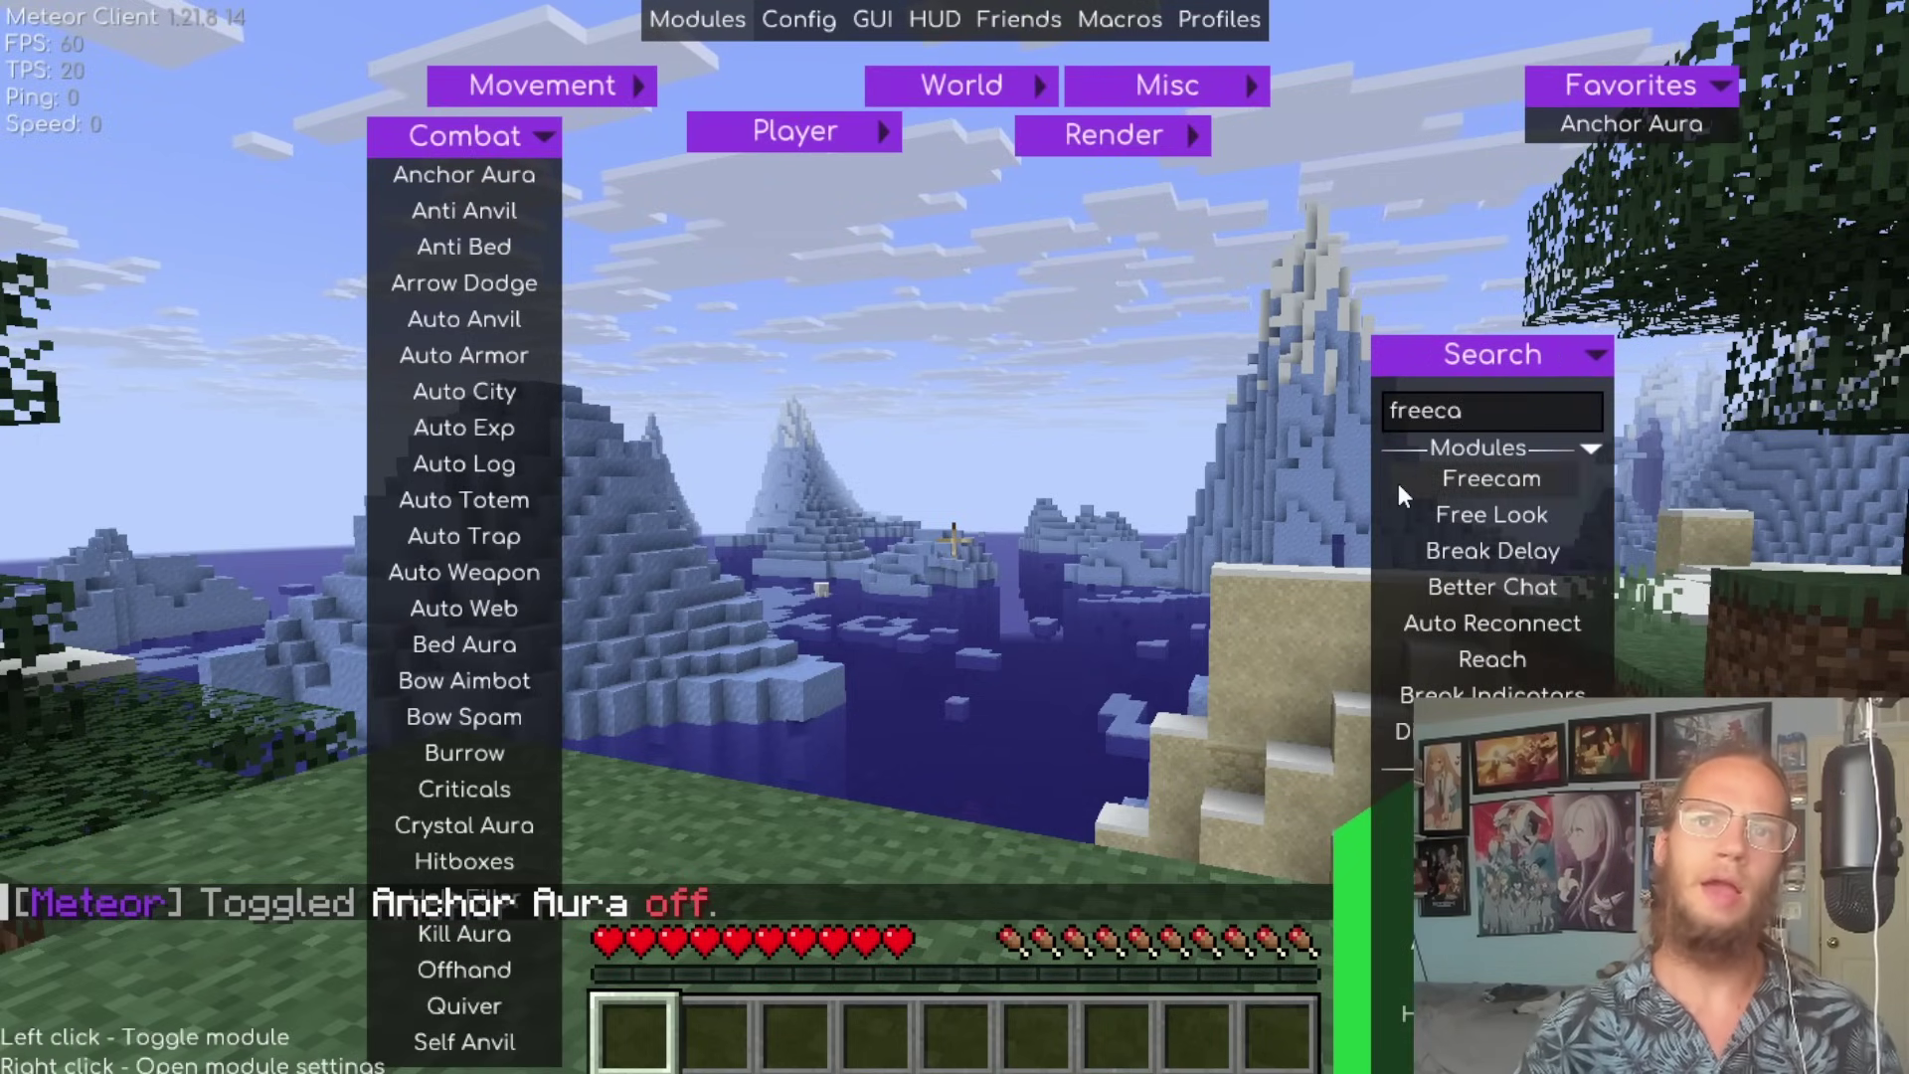
{"action": "key", "text": "Escape"}
{"action": "key", "text": "s"}
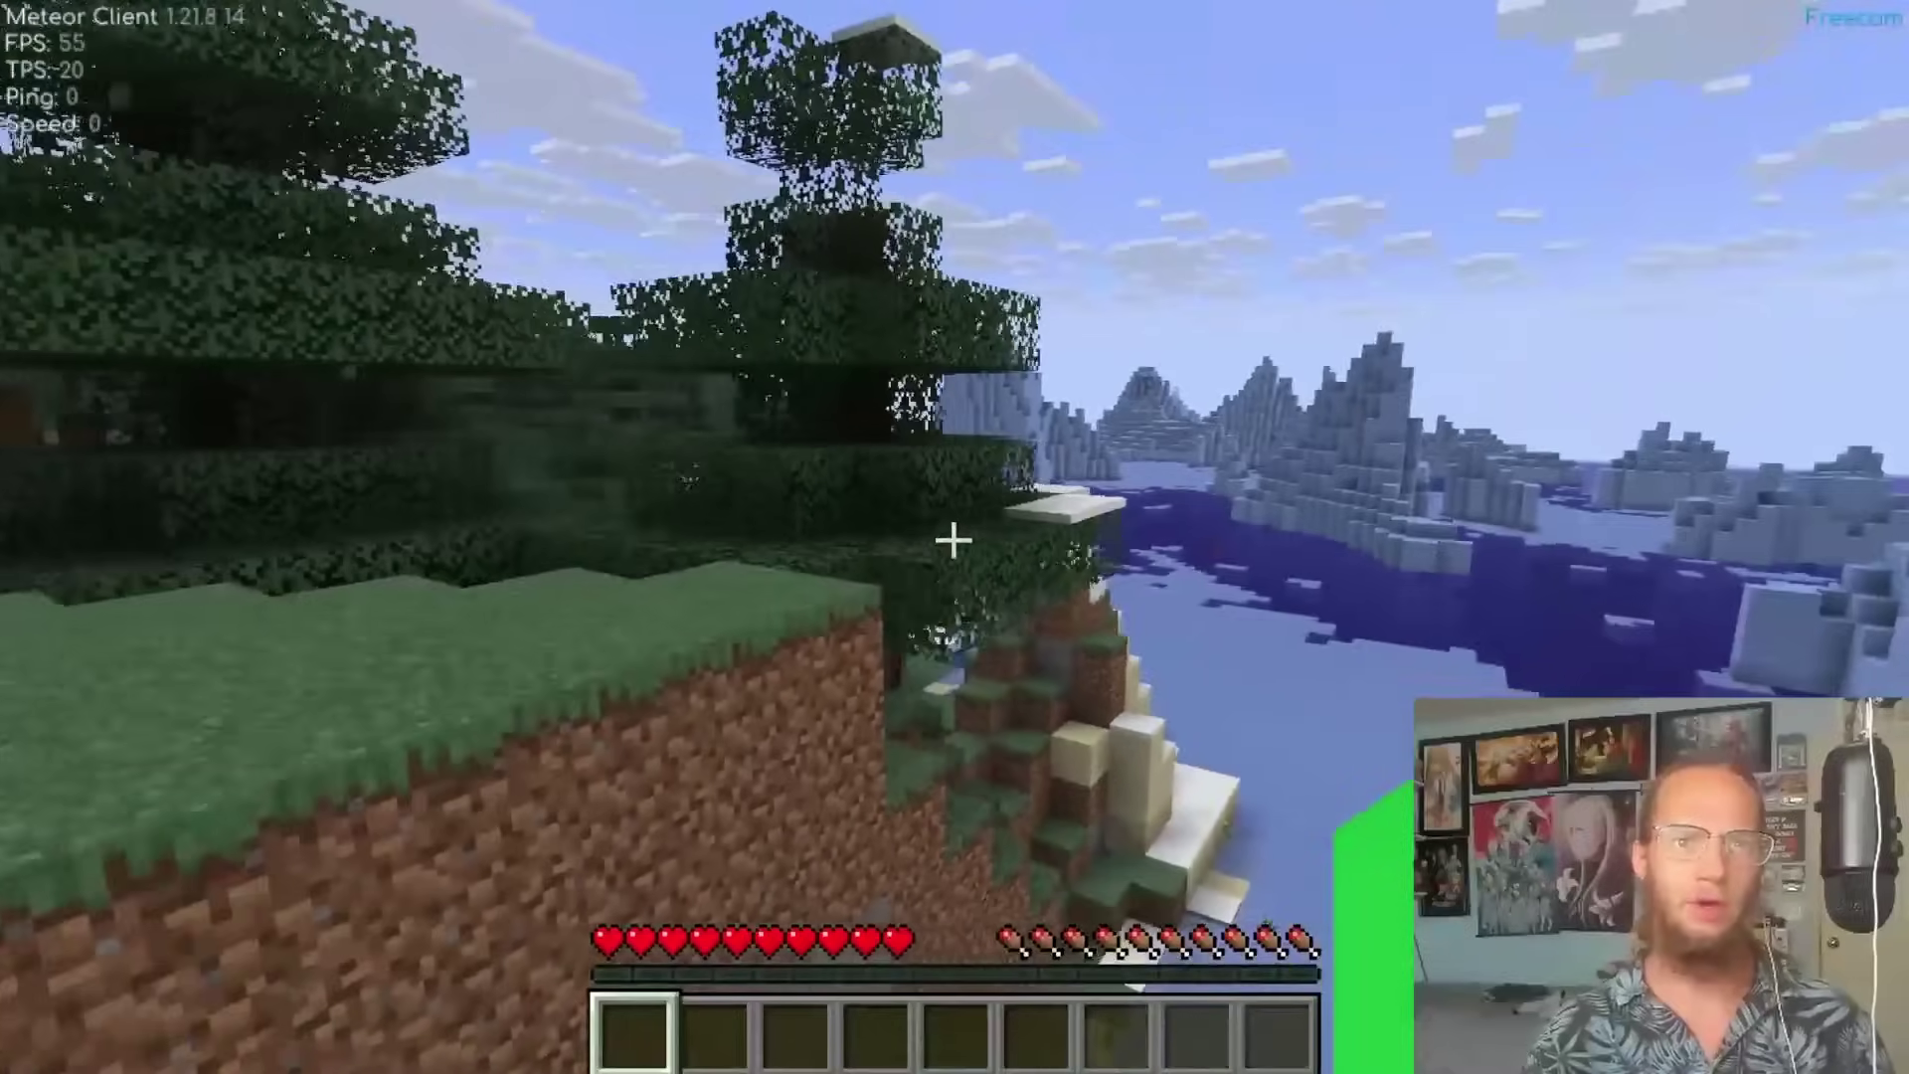
Reopen the GUI, search 'free' and disable Freecam to return to the normal view.
{"action": "key", "text": "Shift_R"}
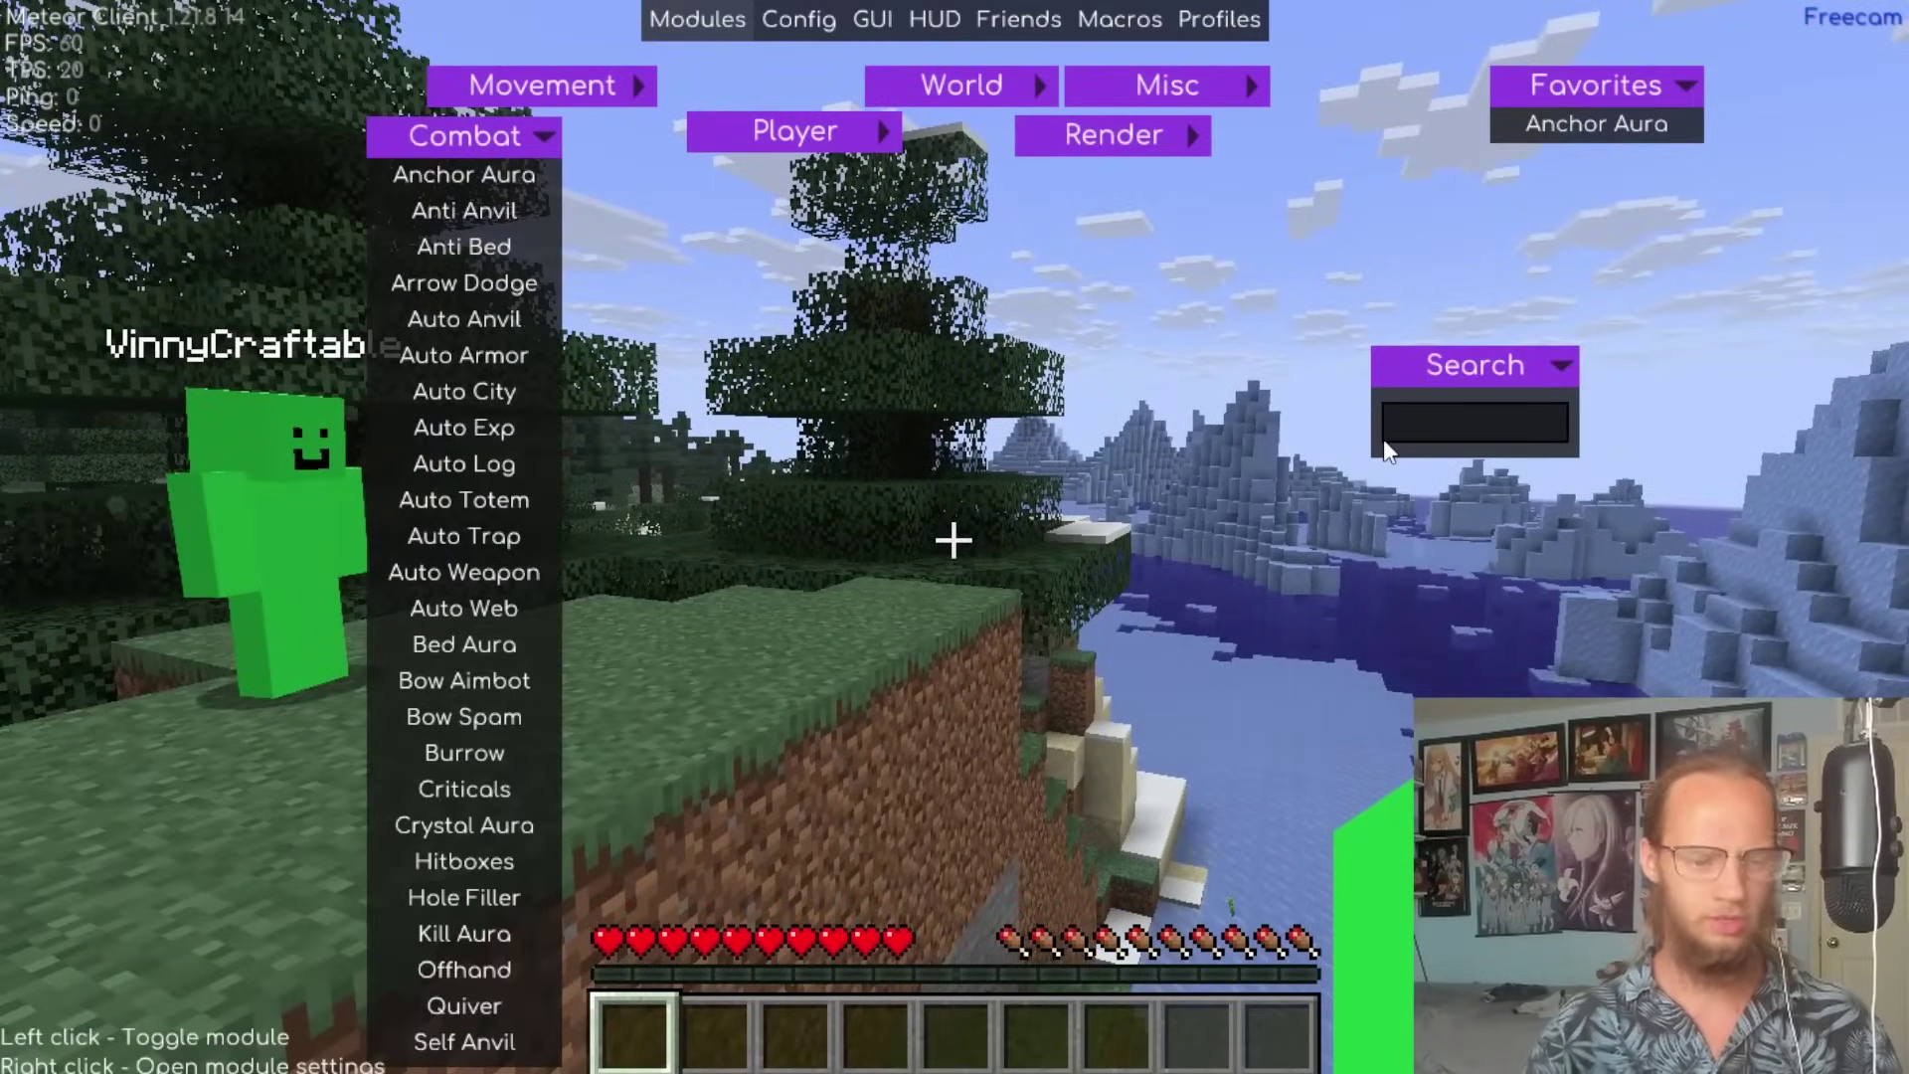
{"action": "type", "text": "free"}
{"action": "left_click", "coordinate": [1429, 480]}
{"action": "key", "text": "Escape"}
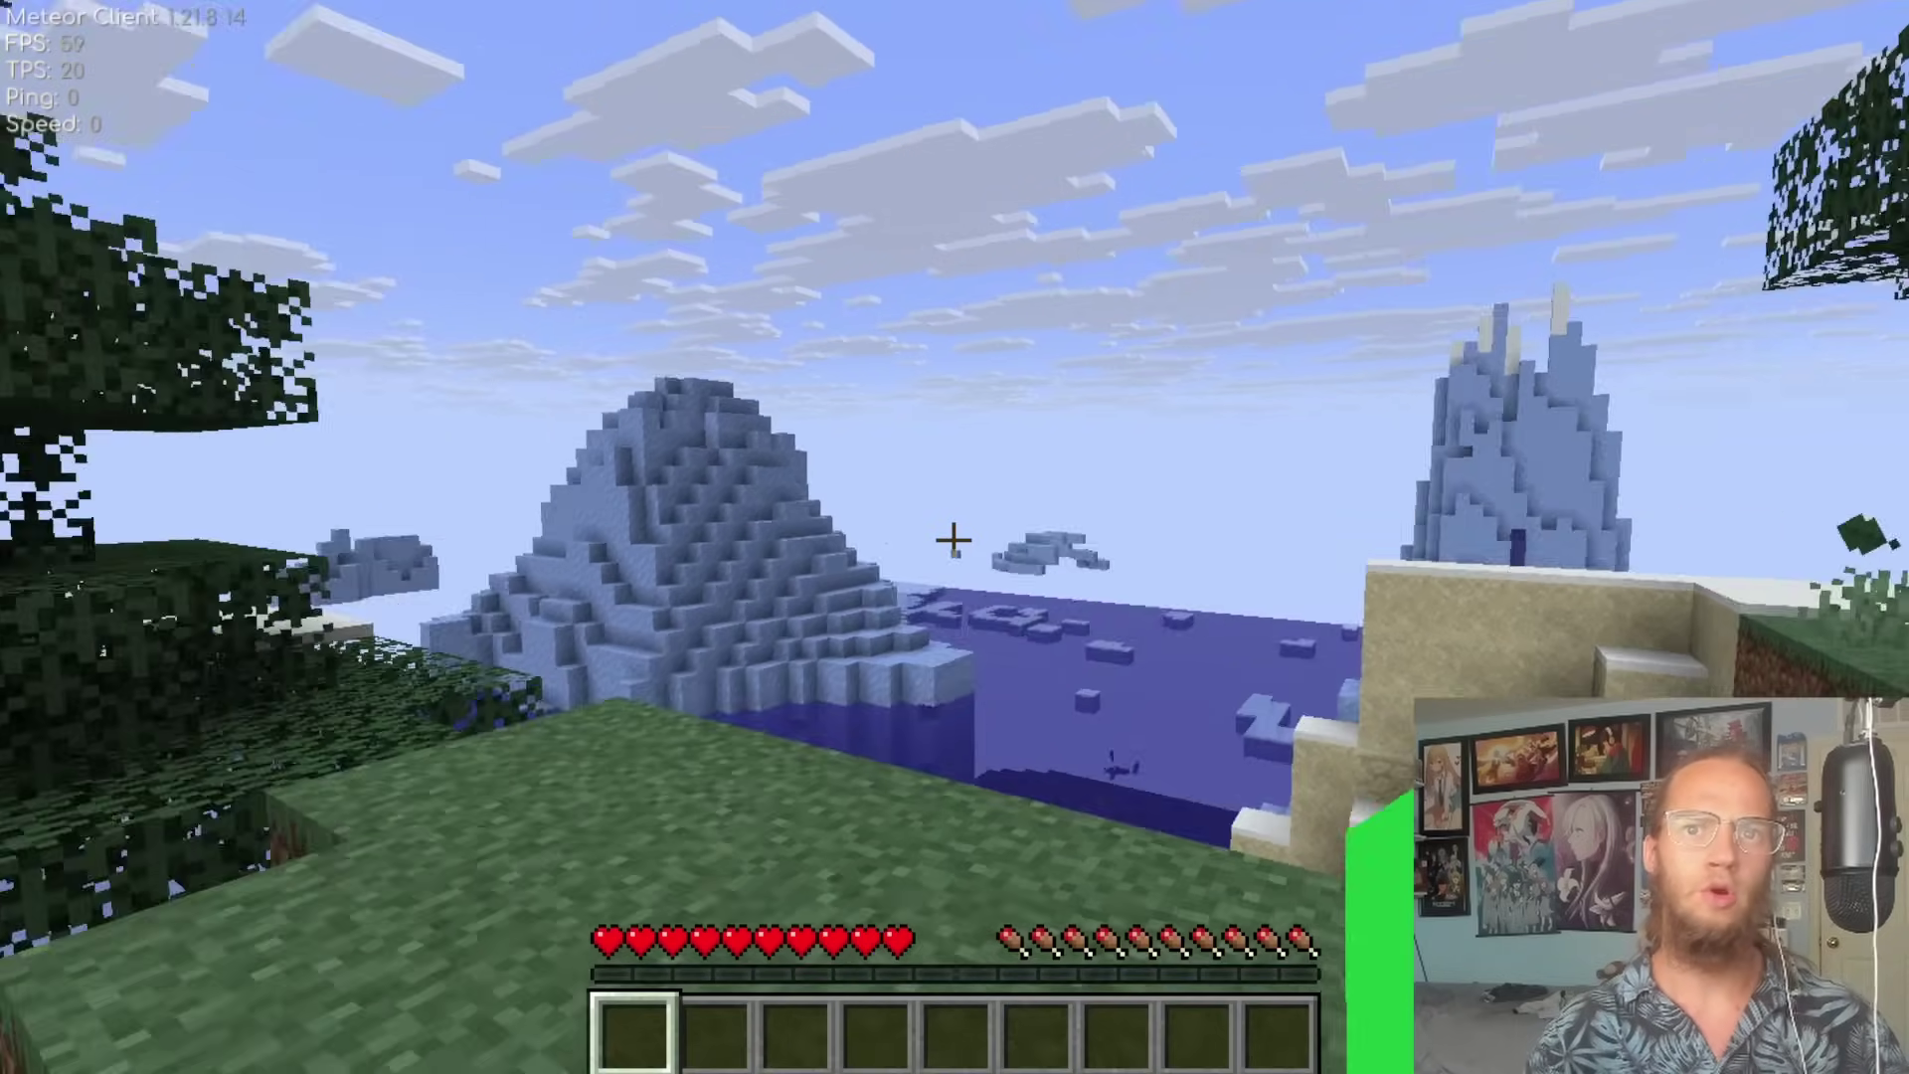
{"action": "key", "text": "w"}
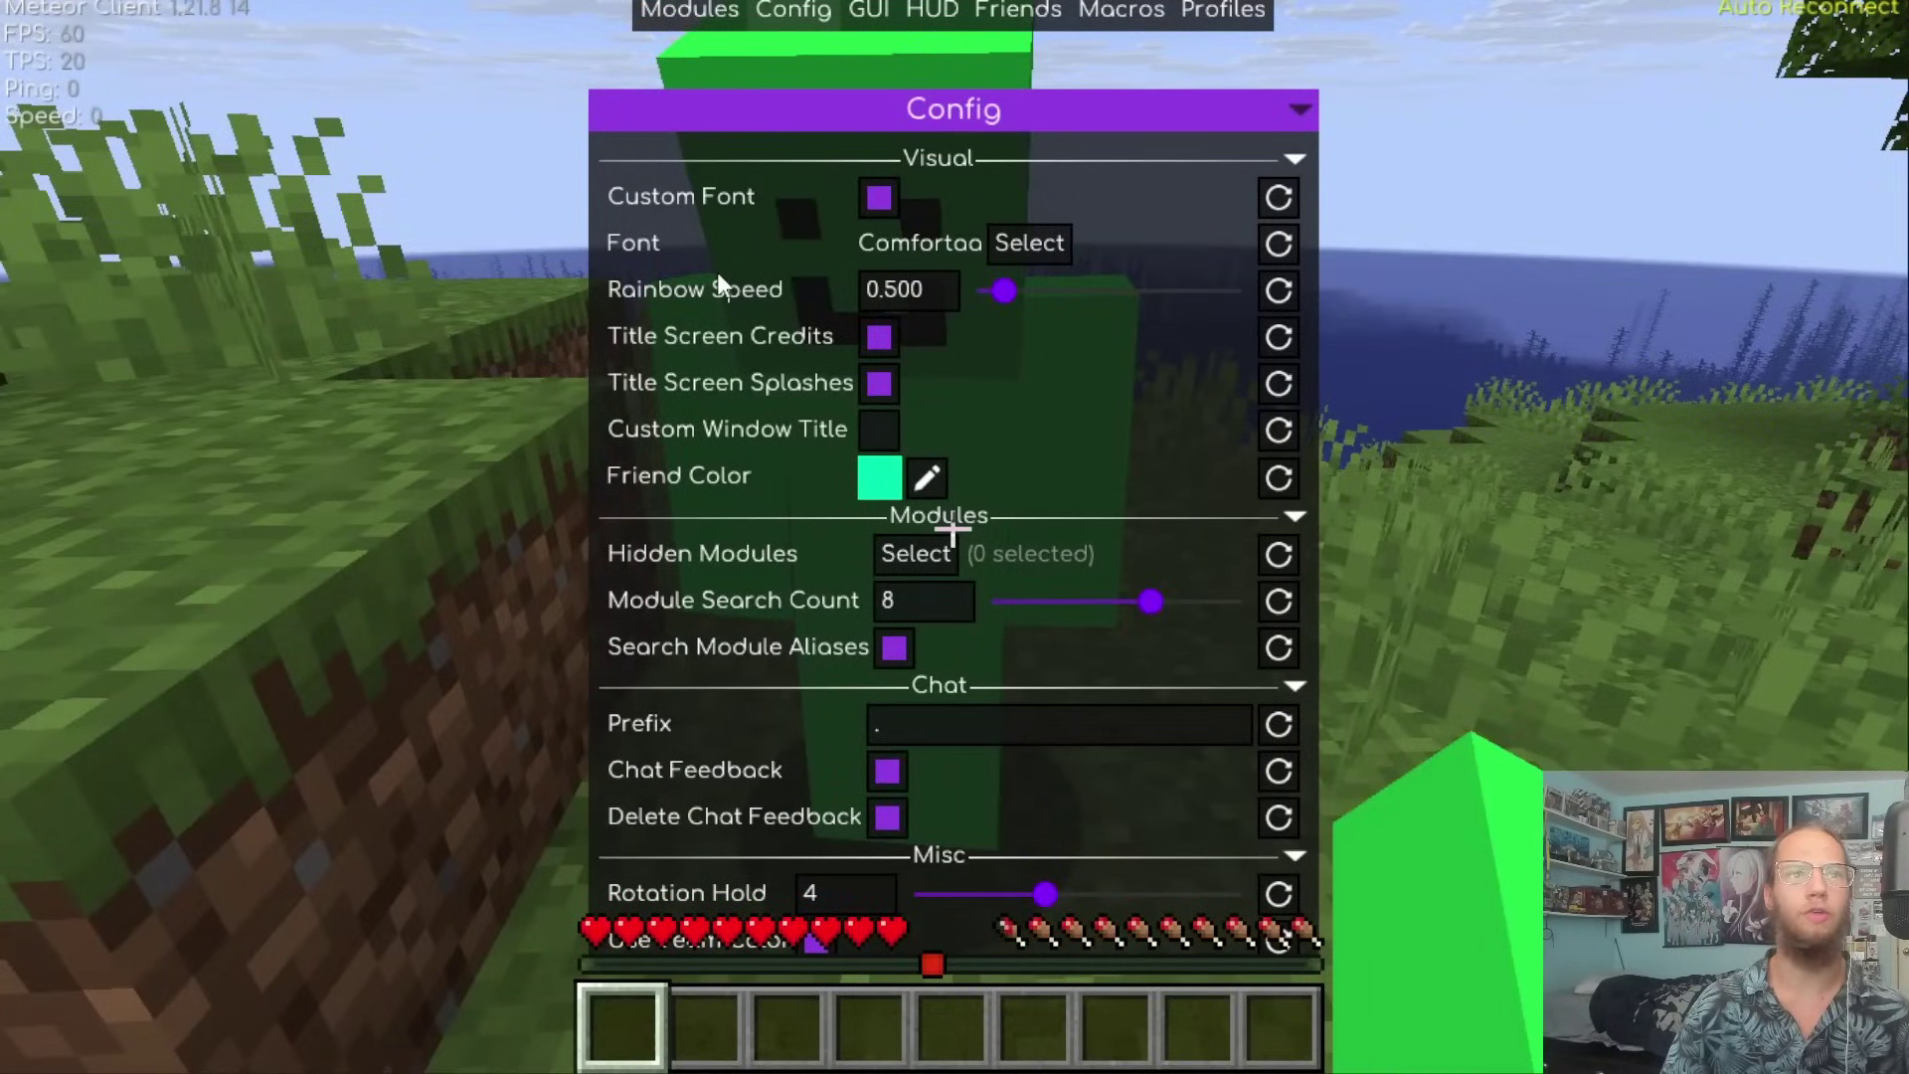
Toggle Custom Font off and on, then set the interface font to Impact.
{"action": "left_click", "coordinate": [878, 199]}
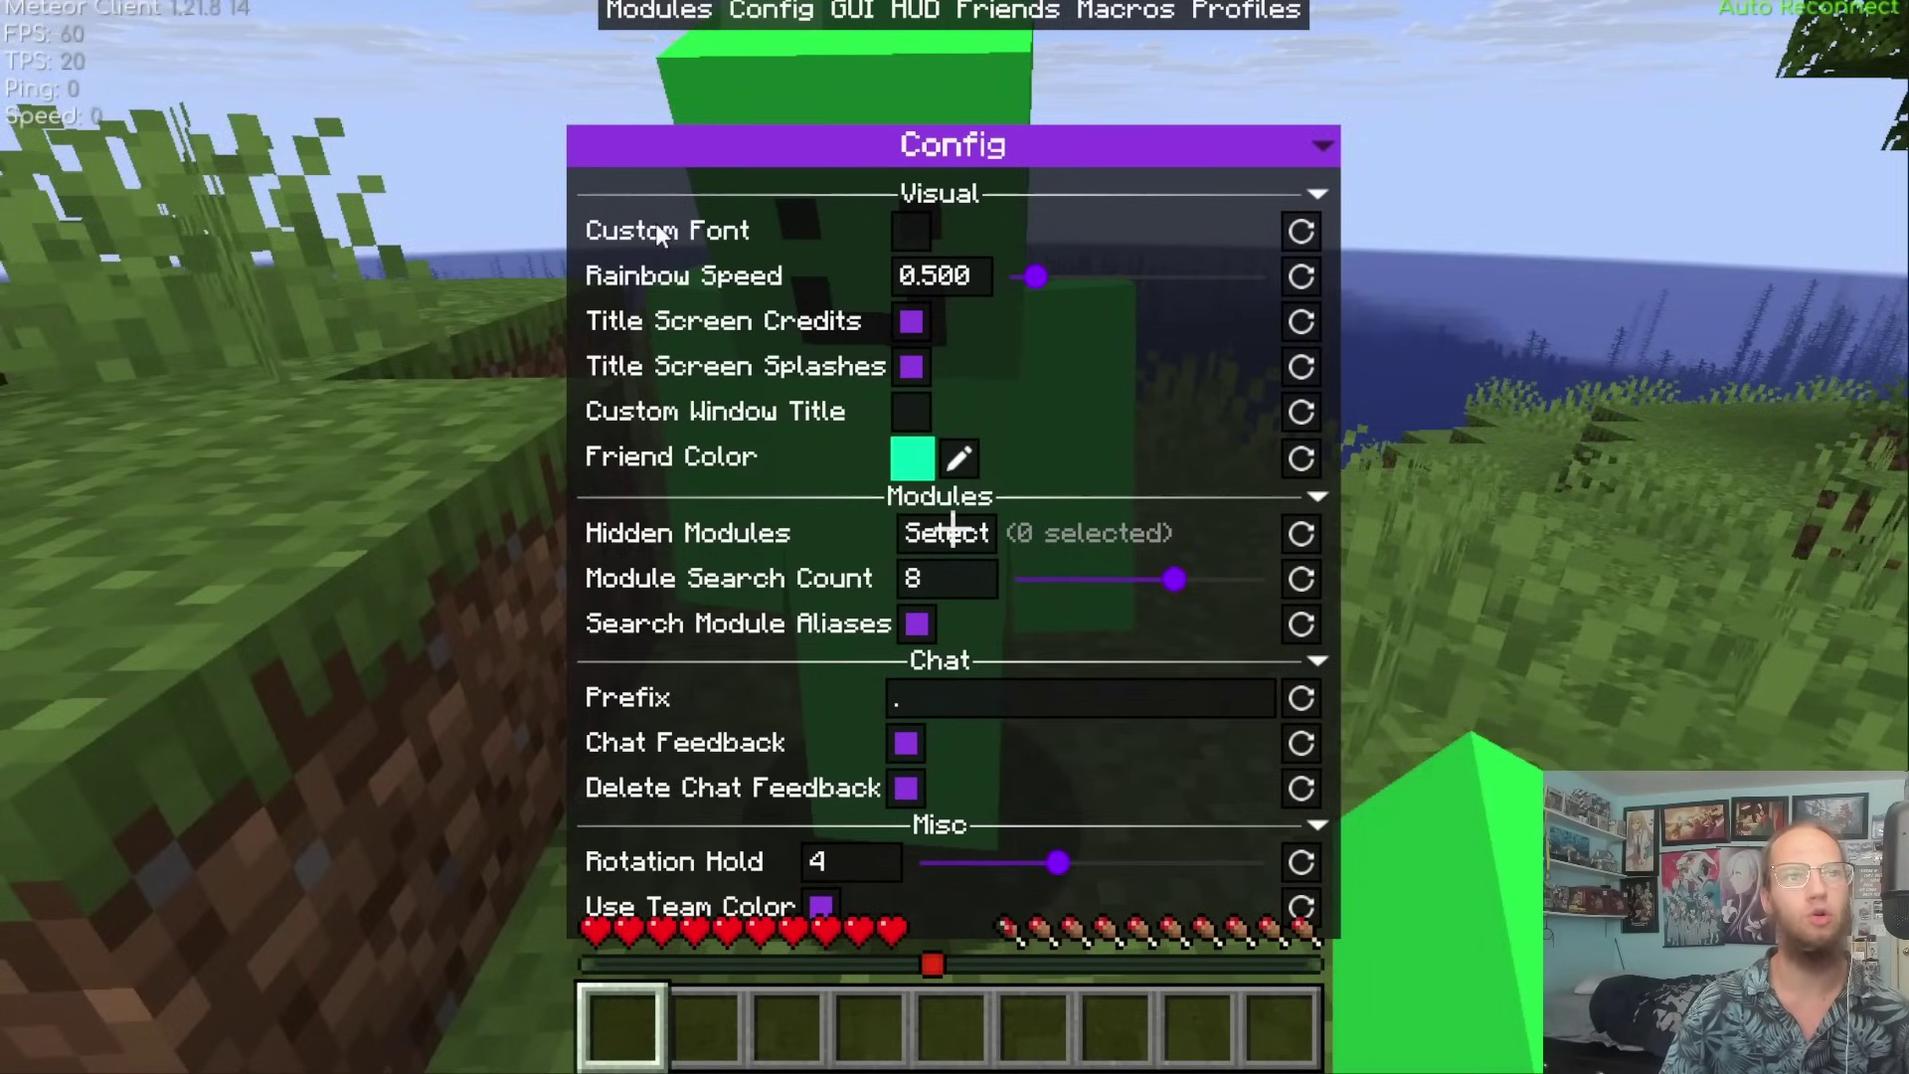
{"action": "left_click", "coordinate": [907, 233]}
{"action": "left_click", "coordinate": [1016, 247]}
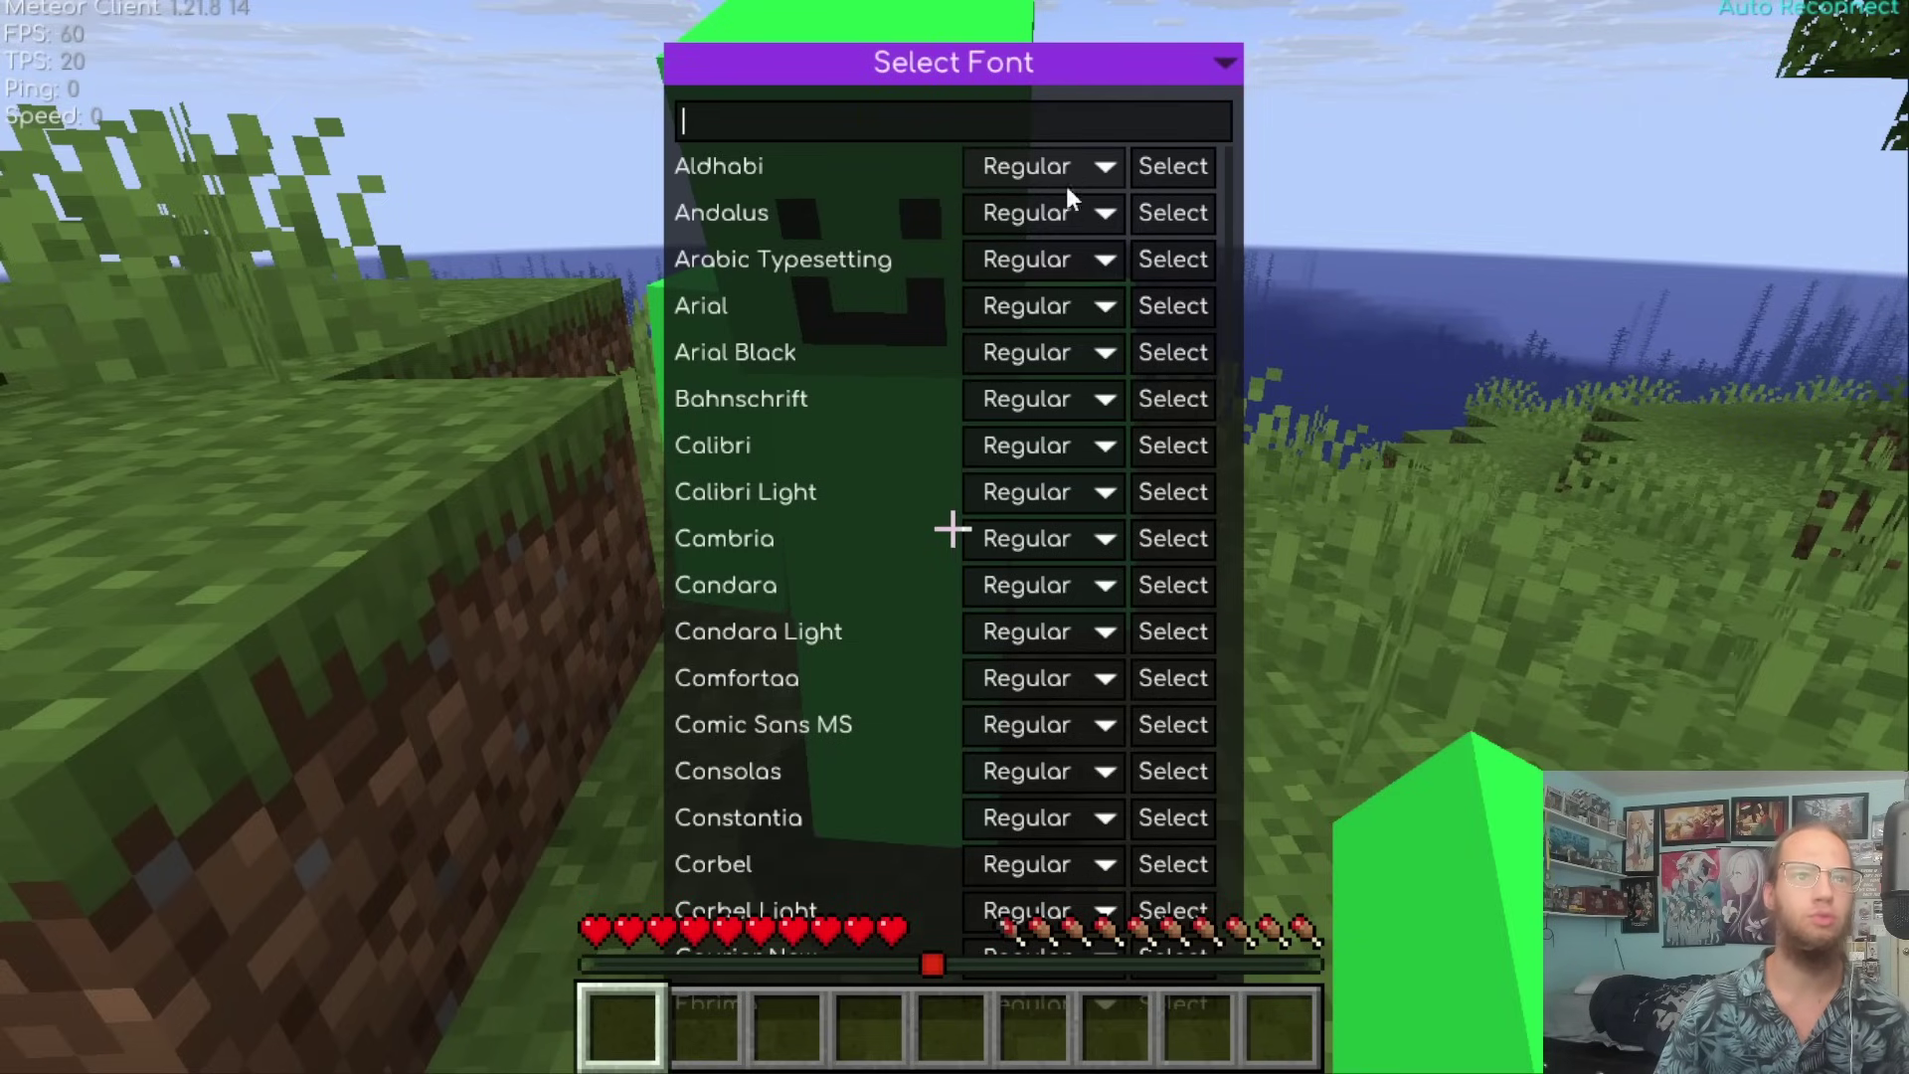
{"action": "scroll", "coordinate": [719, 582], "scroll_direction": "down", "scroll_amount": 5}
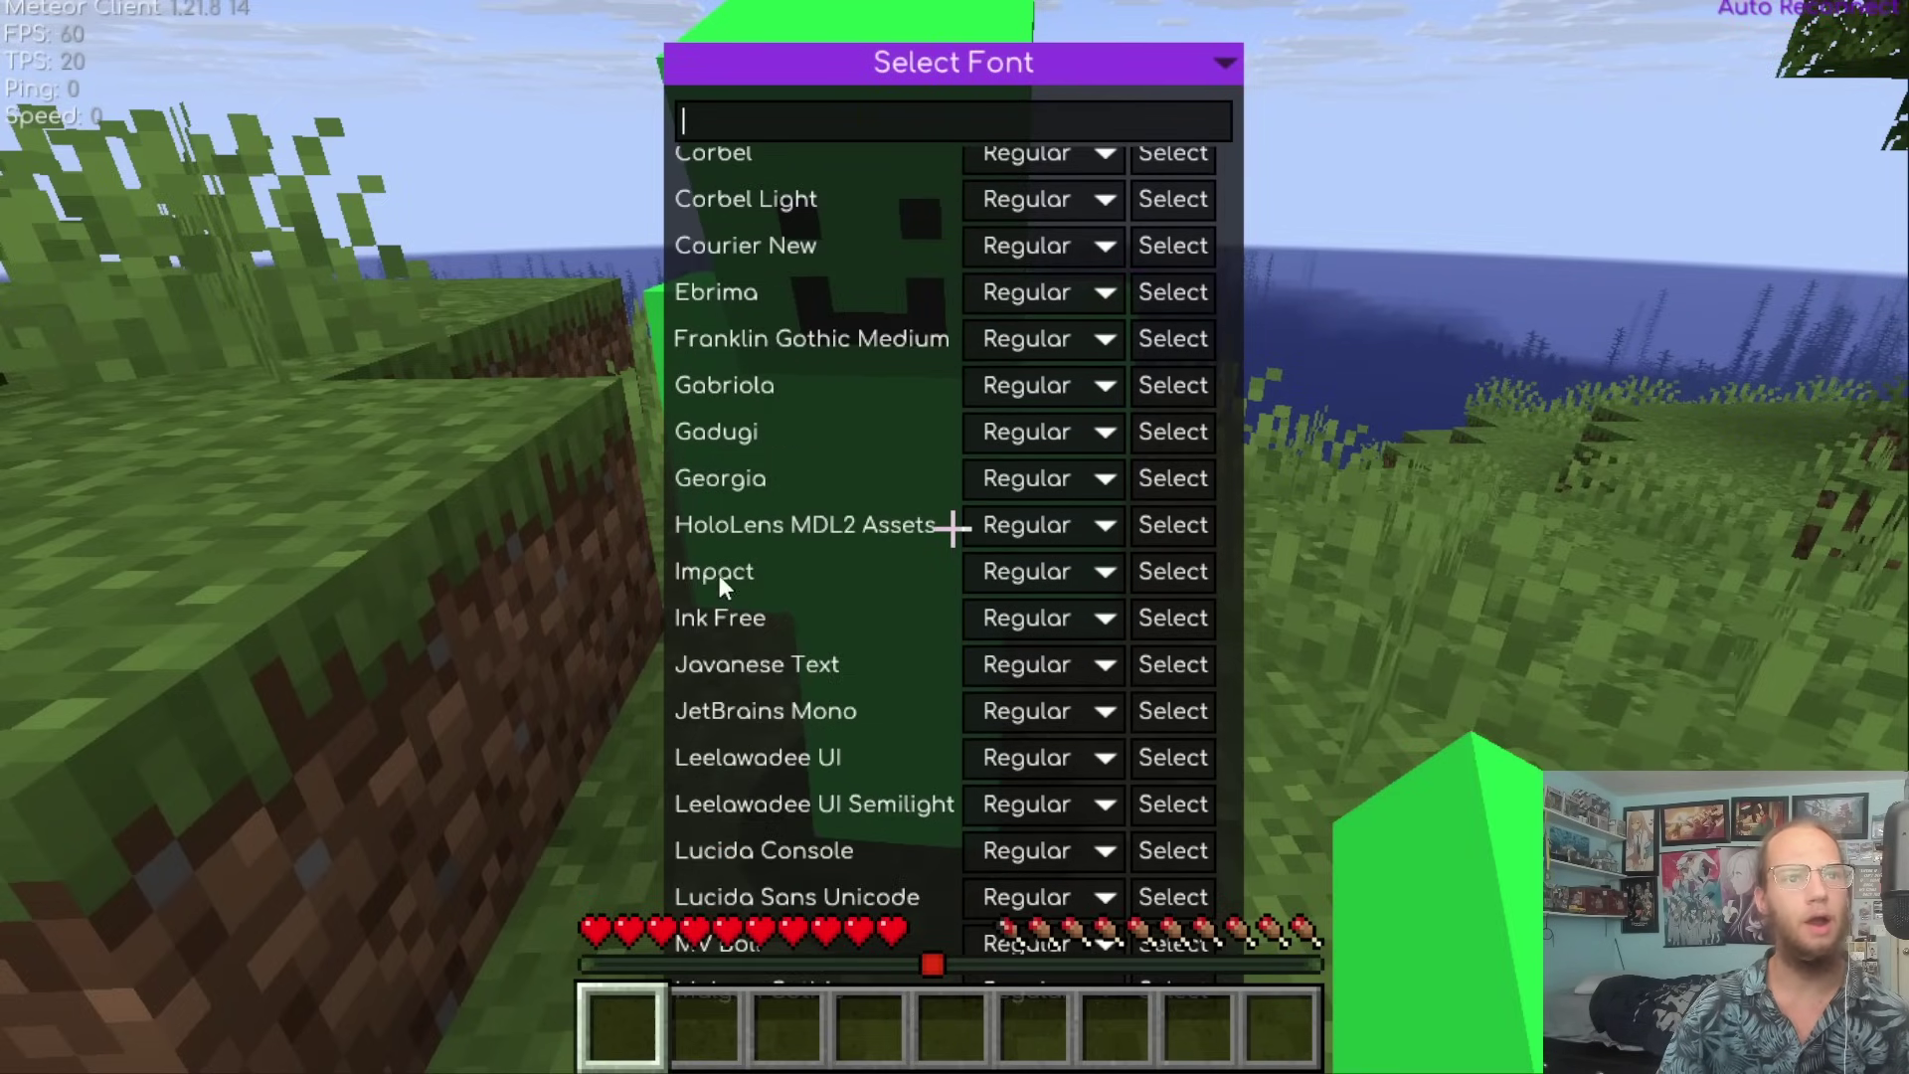
{"action": "left_click", "coordinate": [1205, 577]}
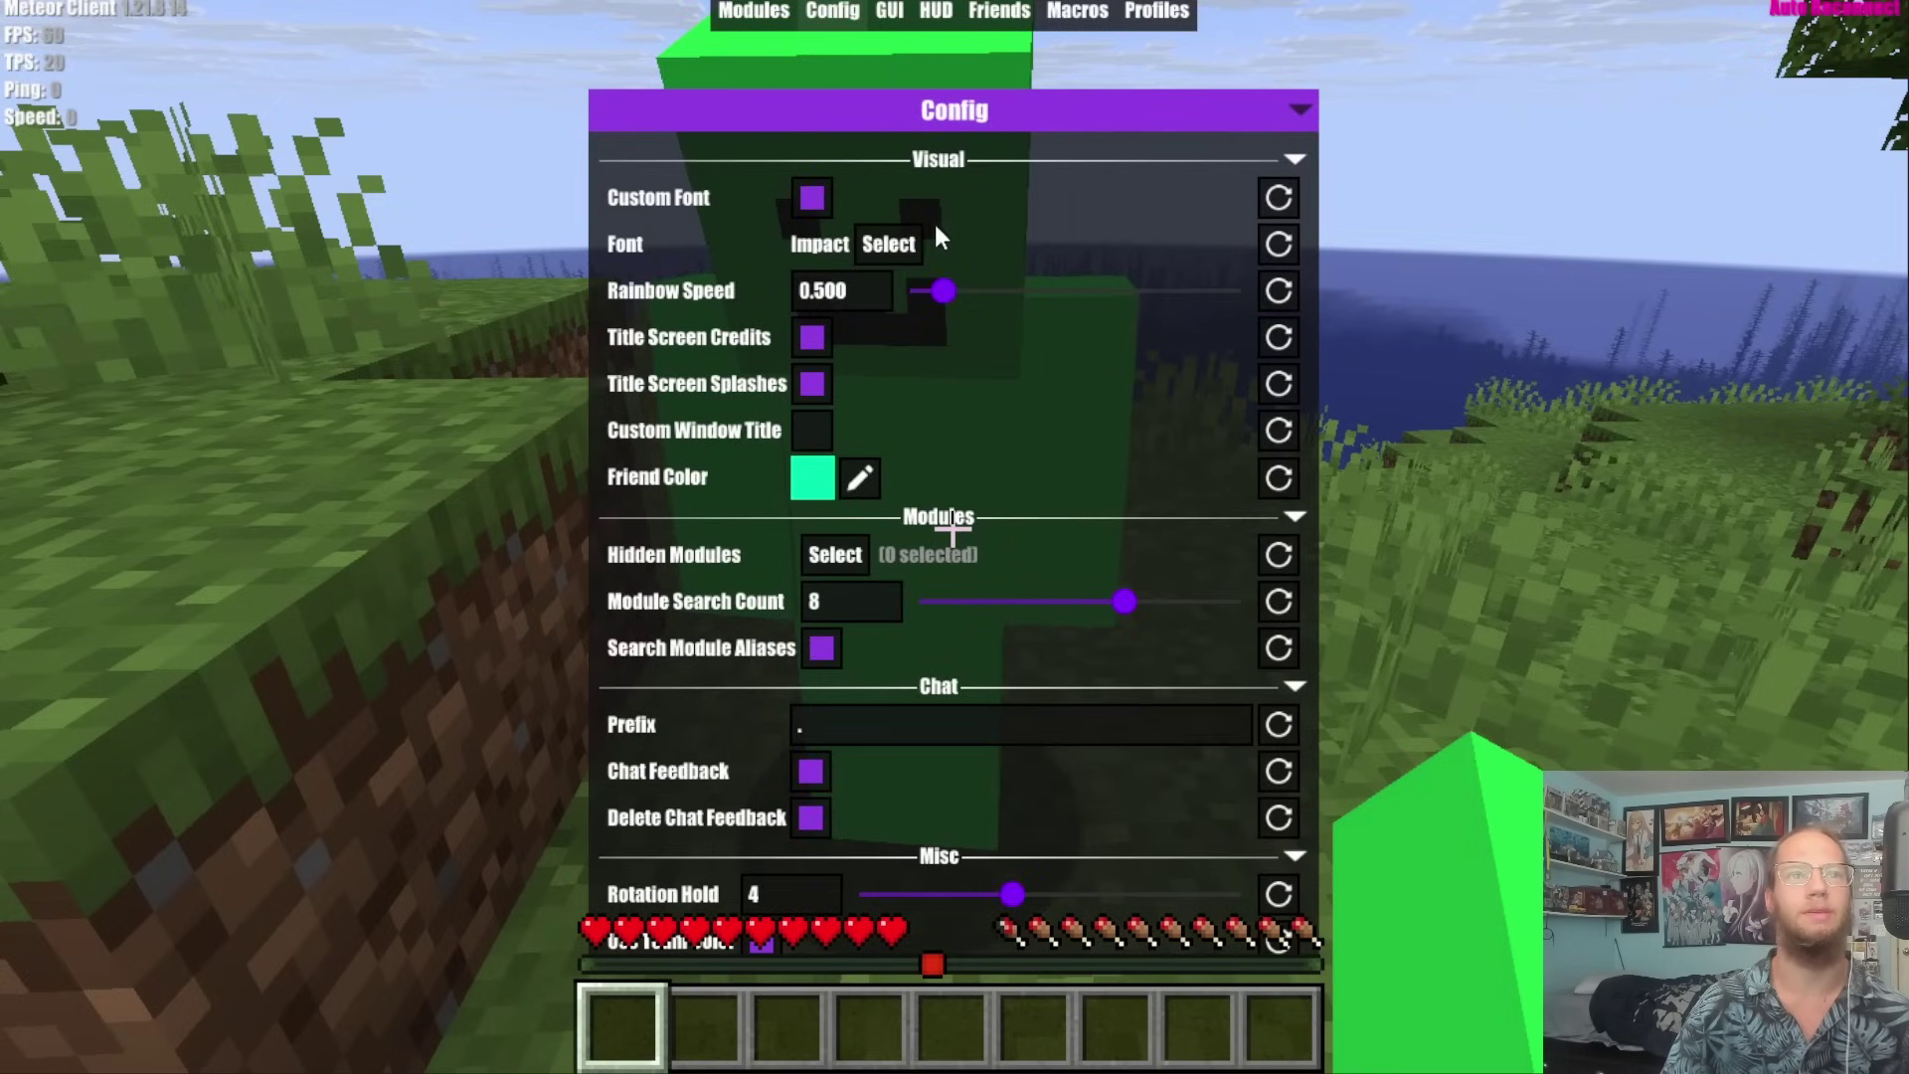
Switch the font to Ink Free, then reset it to the default Comfortaa.
{"action": "left_click", "coordinate": [910, 243]}
{"action": "scroll", "coordinate": [1016, 587], "scroll_direction": "down", "scroll_amount": 5}
{"action": "left_click", "coordinate": [1124, 665]}
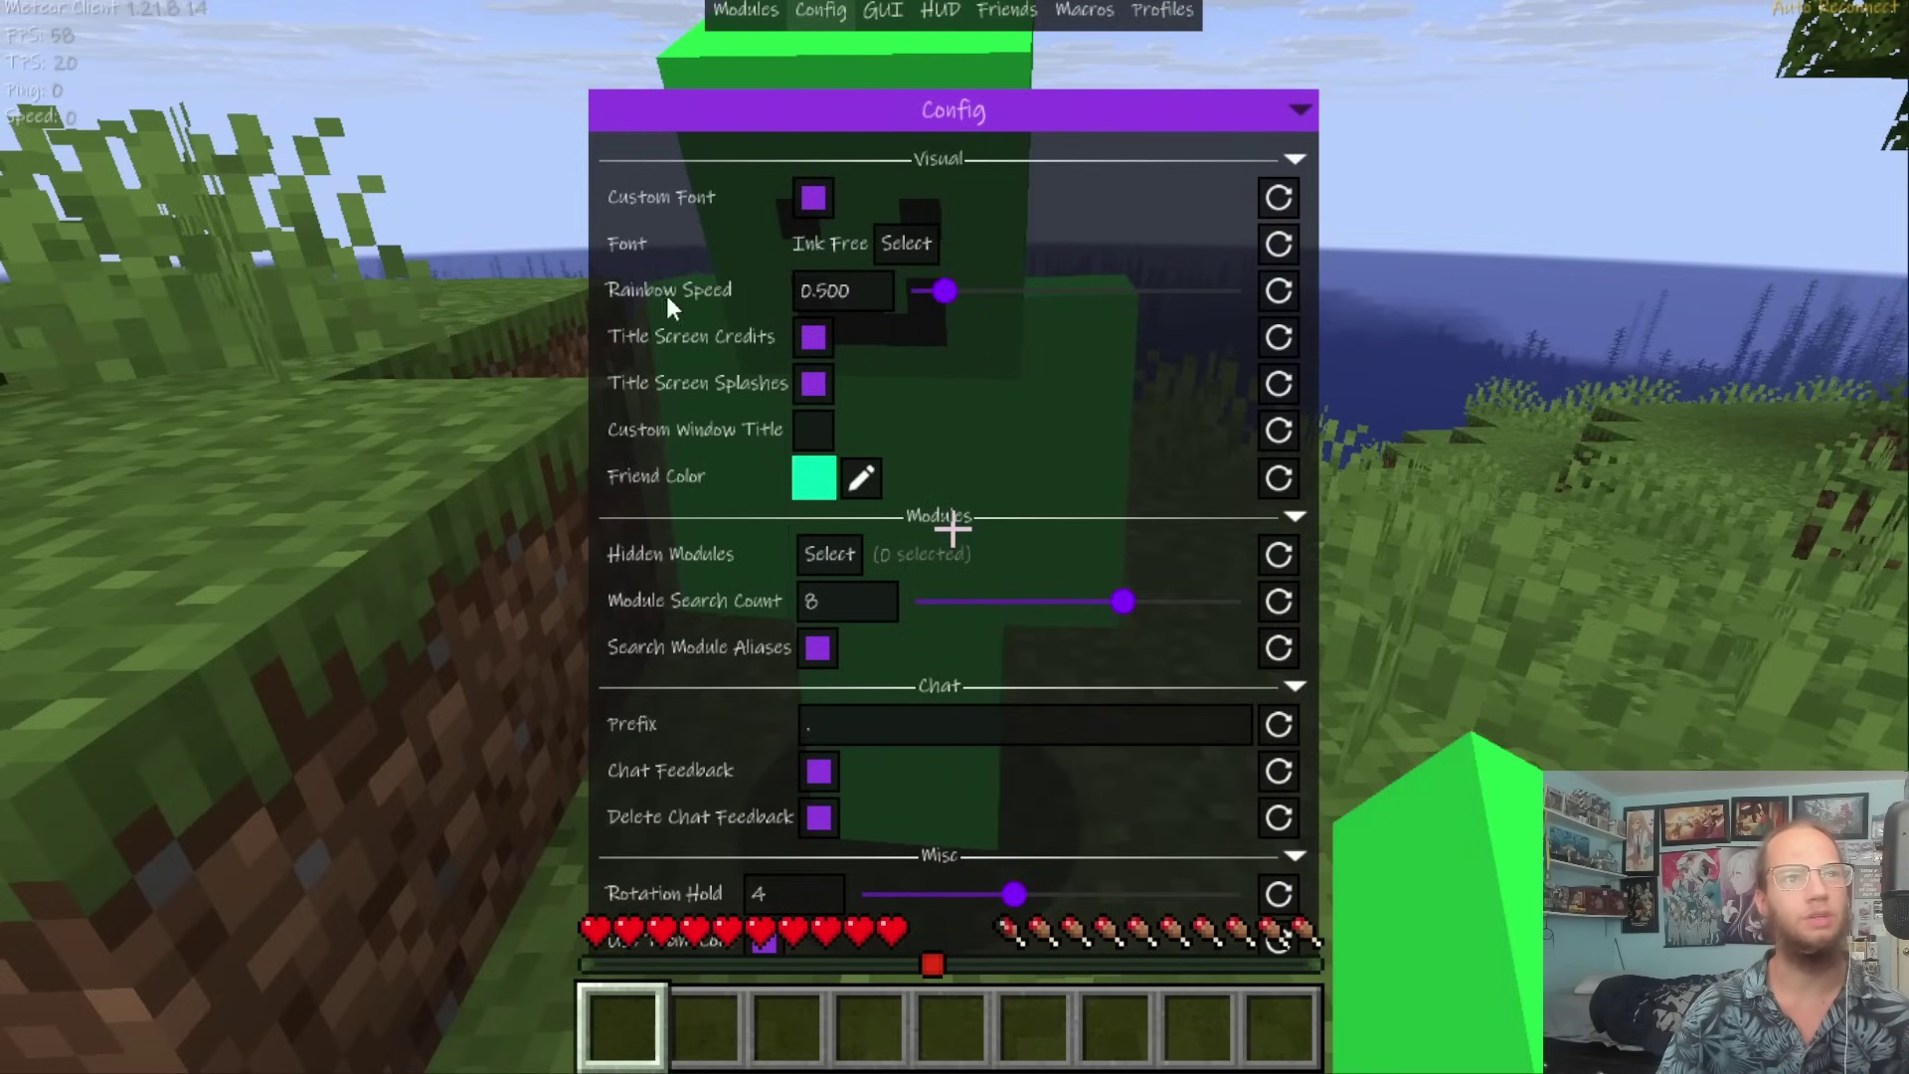
{"action": "left_click", "coordinate": [915, 244]}
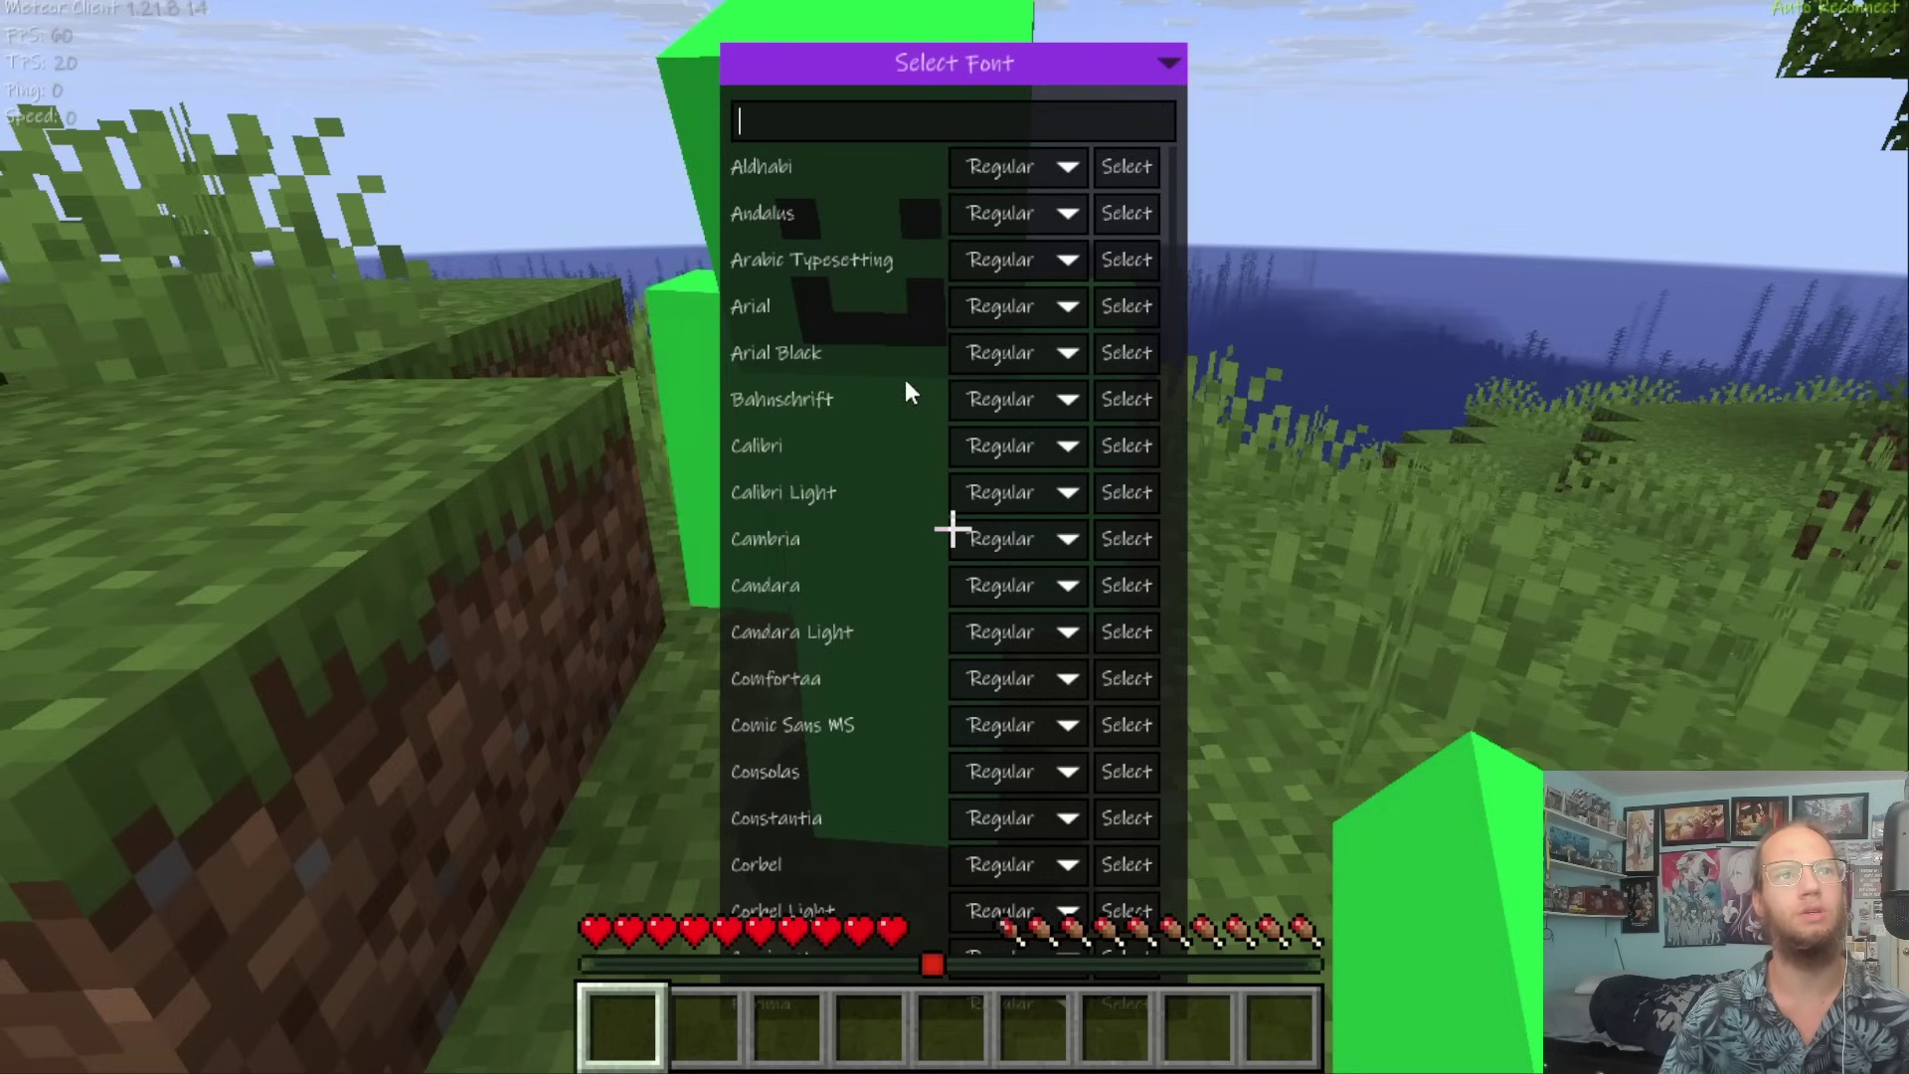
{"action": "key", "text": "Escape"}
{"action": "left_click", "coordinate": [1266, 250]}
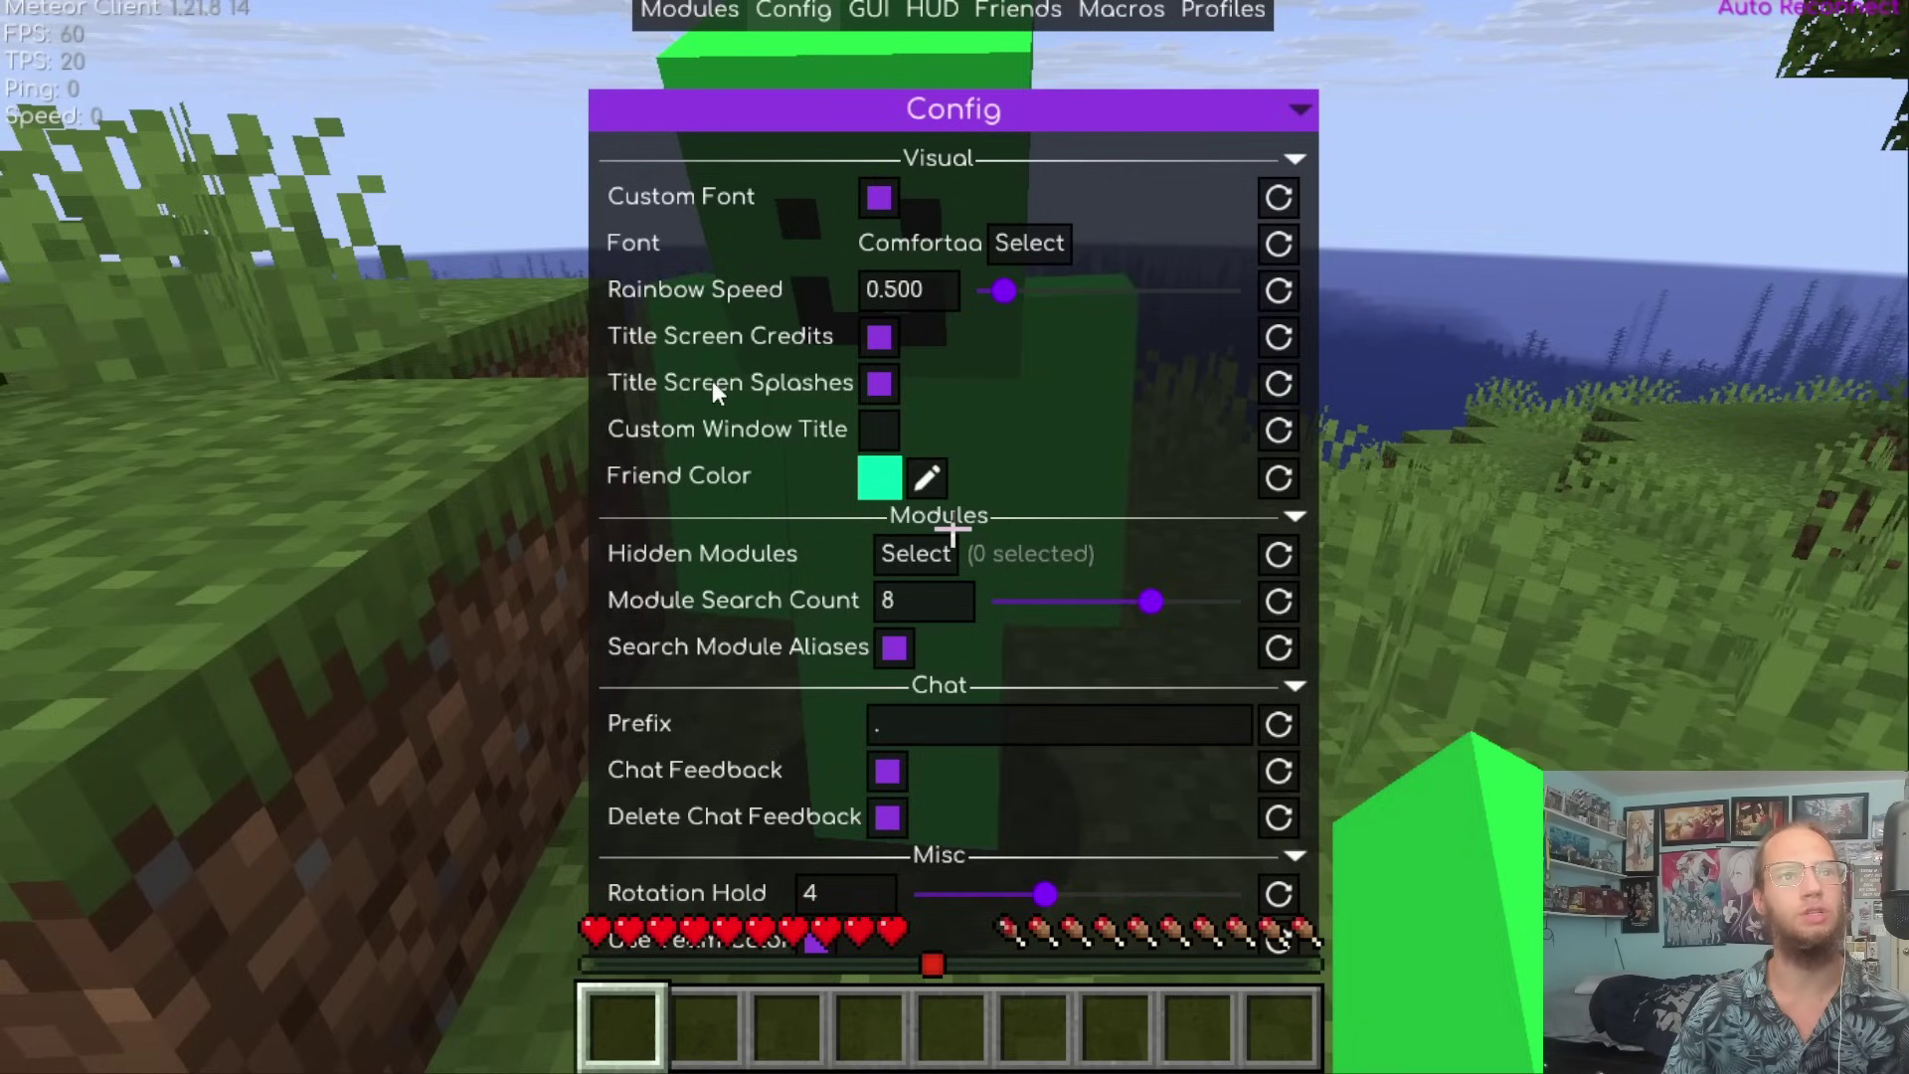
Disconnect to the title screen and rejoin the server through Direct Connection.
{"action": "key", "text": "Escape"}
{"action": "key", "text": "Escape"}
{"action": "left_click", "coordinate": [949, 749]}
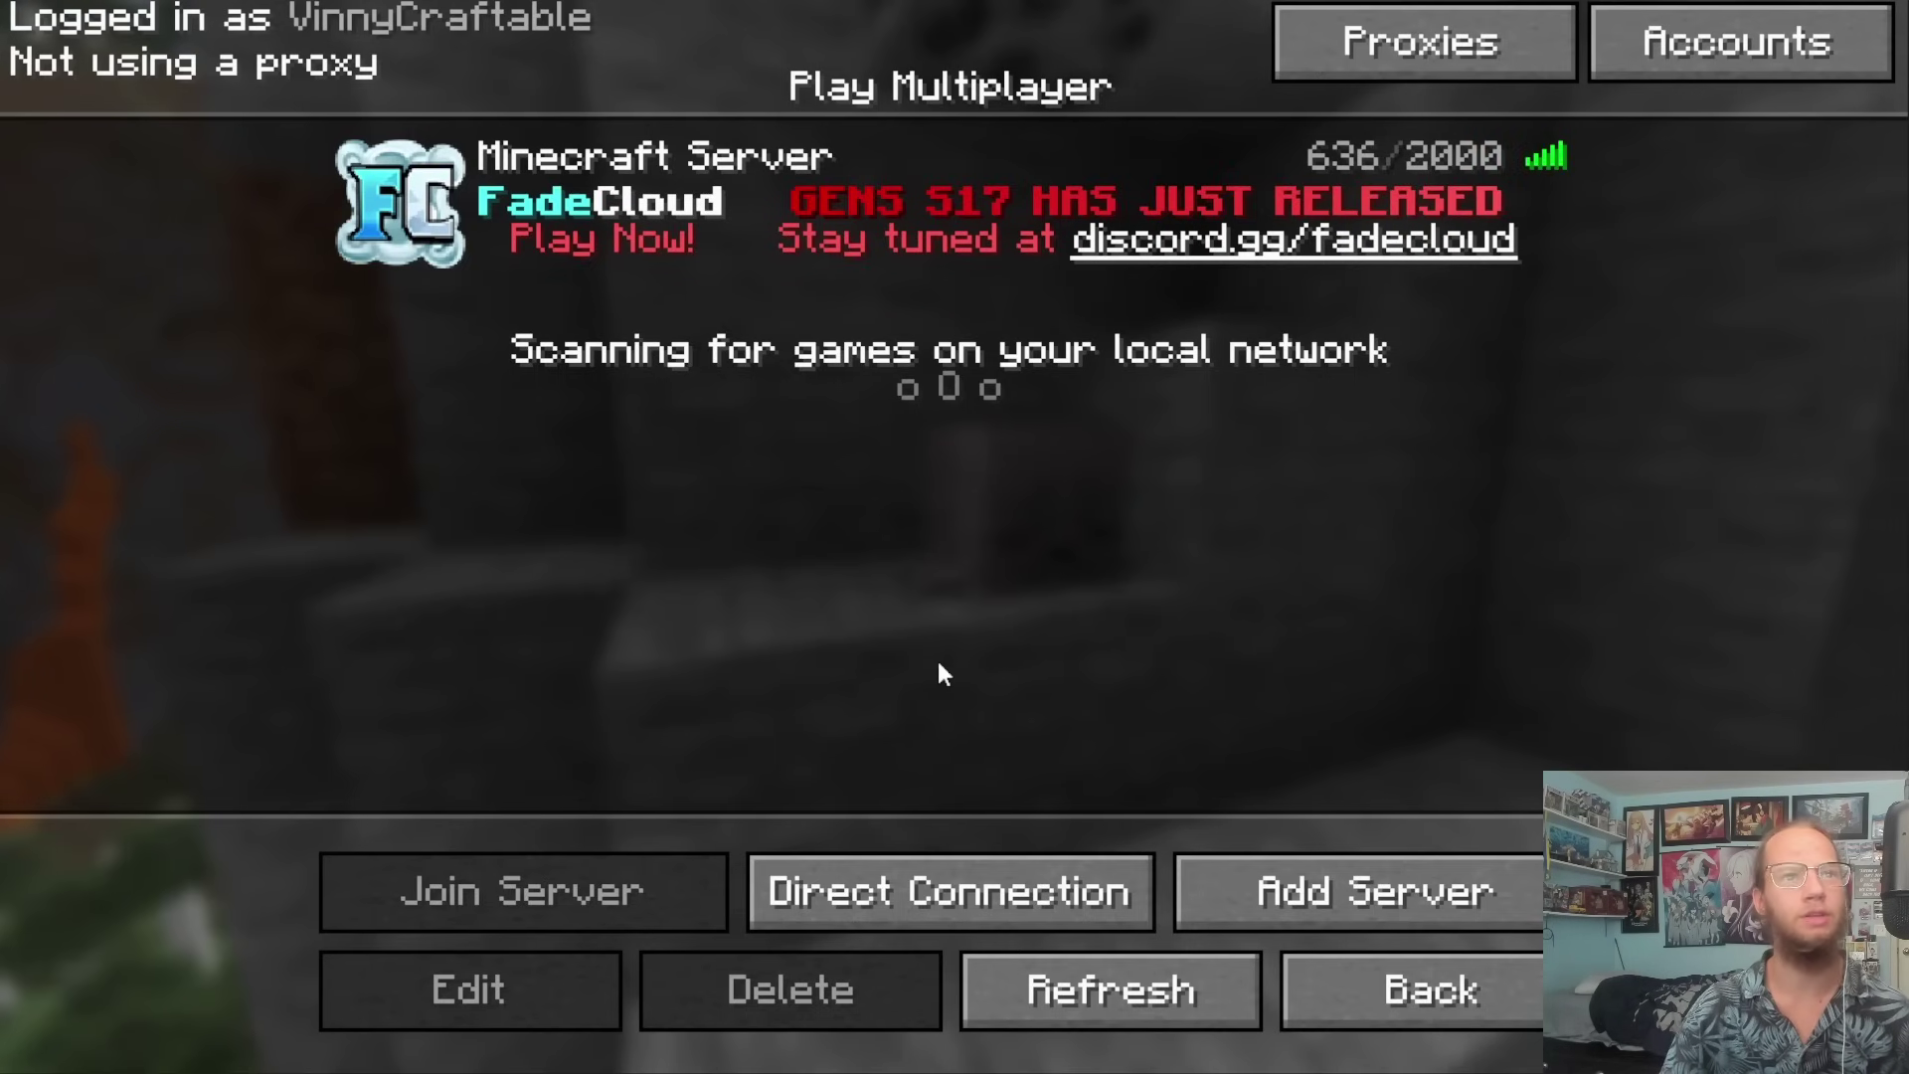
{"action": "left_click", "coordinate": [1354, 988]}
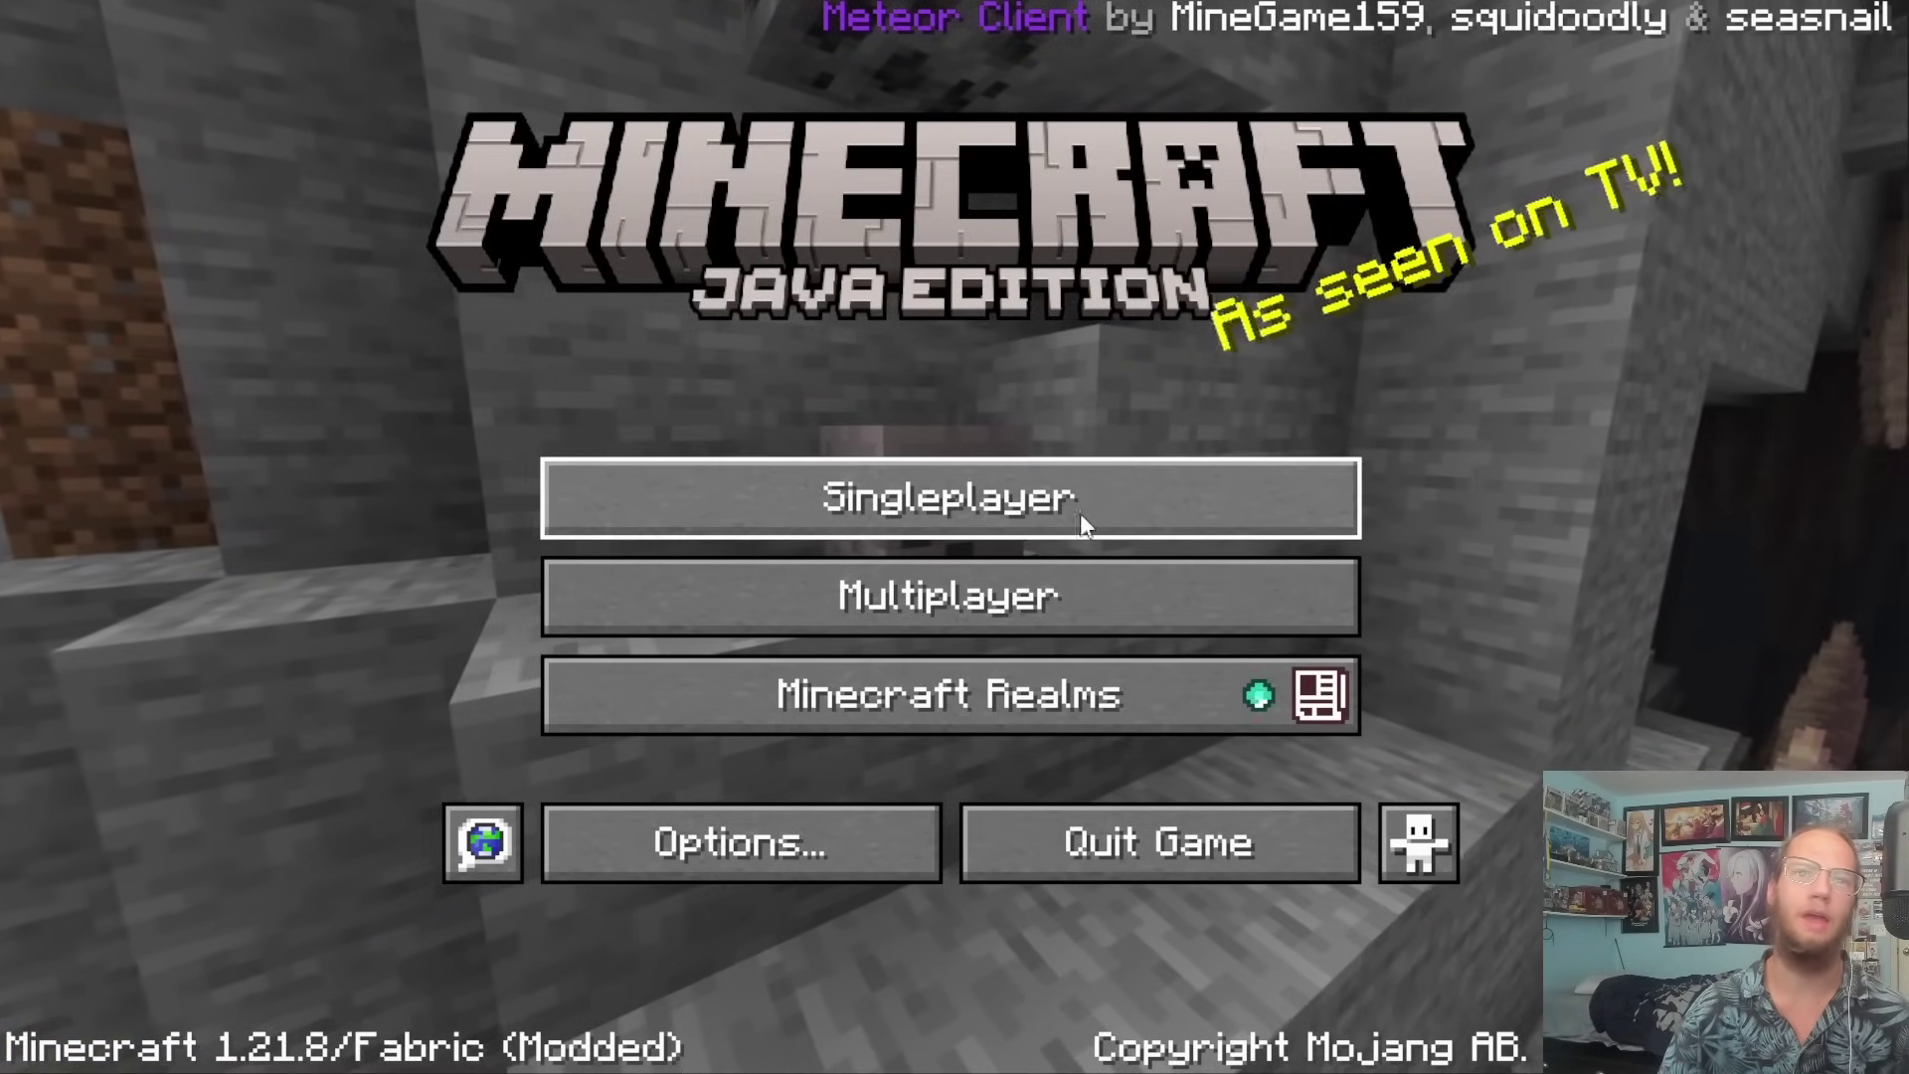
{"action": "left_click", "coordinate": [1056, 582]}
{"action": "left_click", "coordinate": [935, 920]}
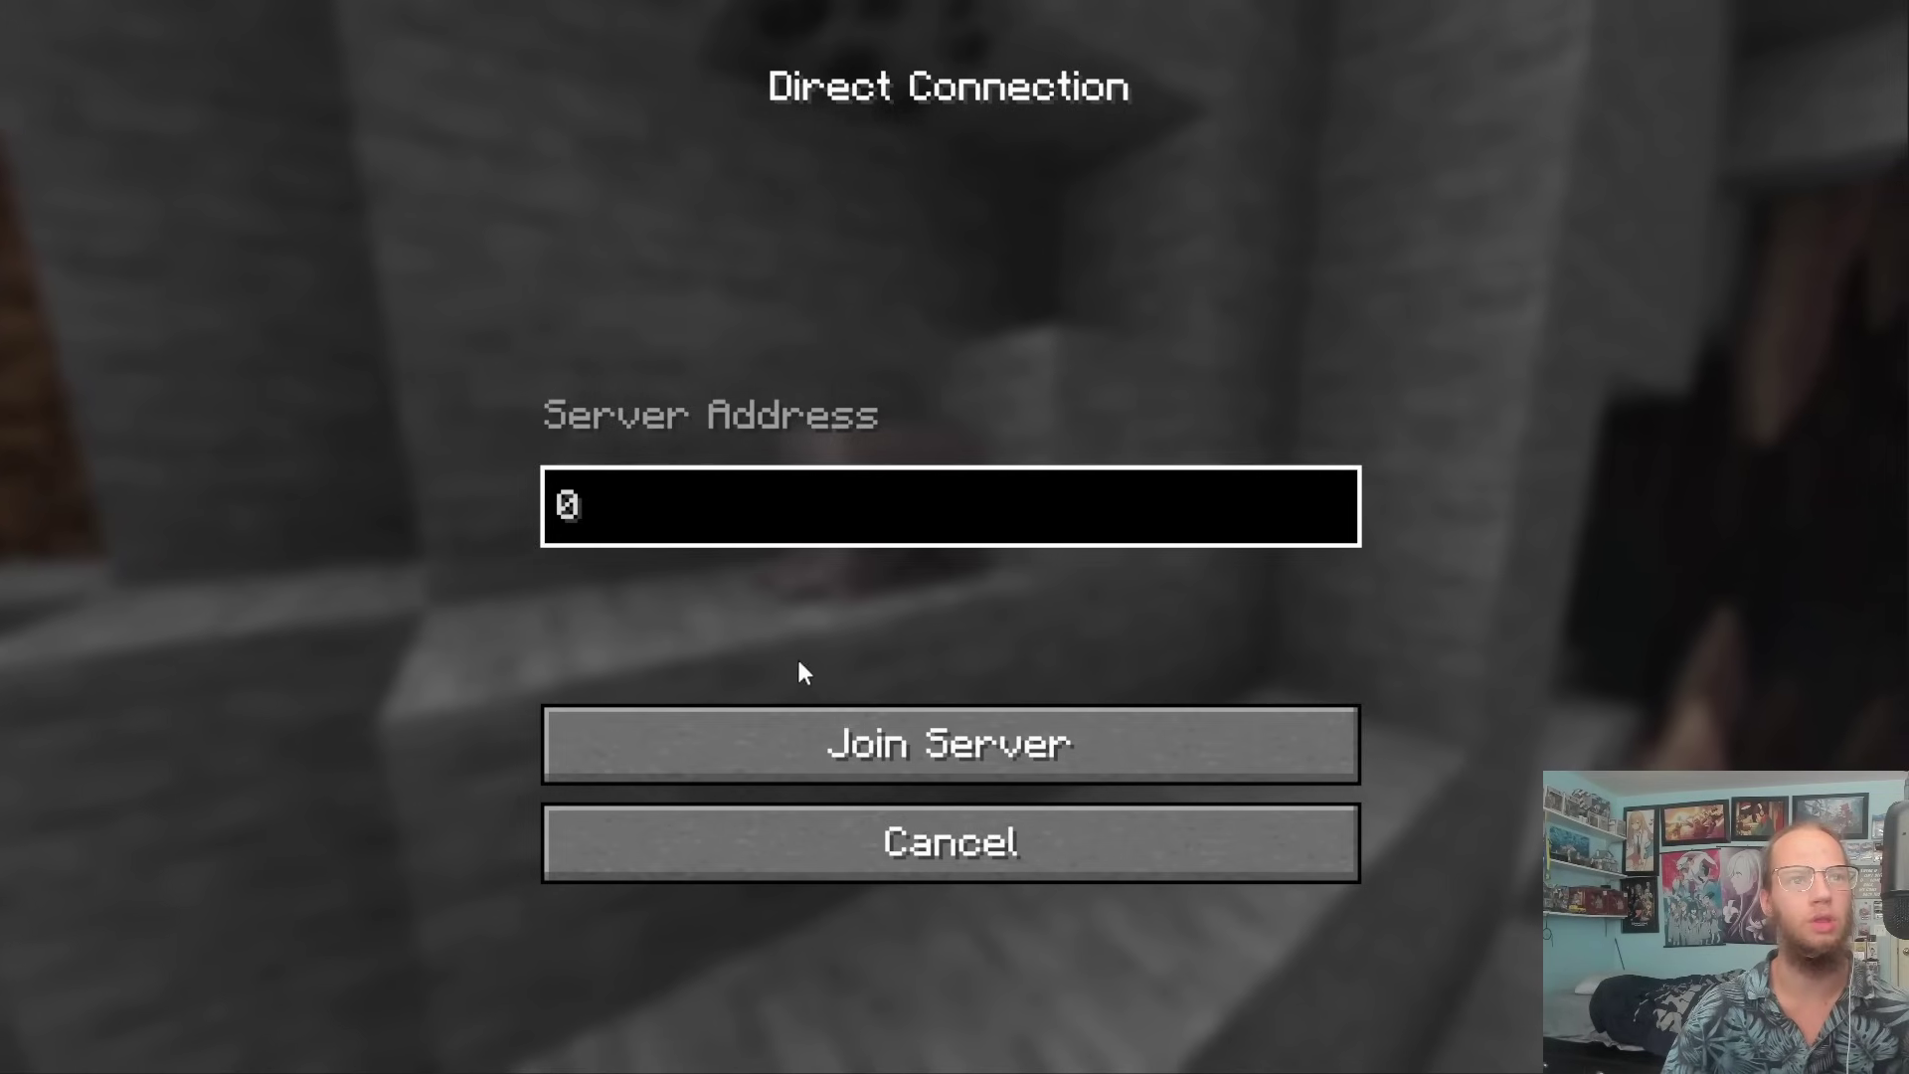
{"action": "left_click", "coordinate": [829, 750]}
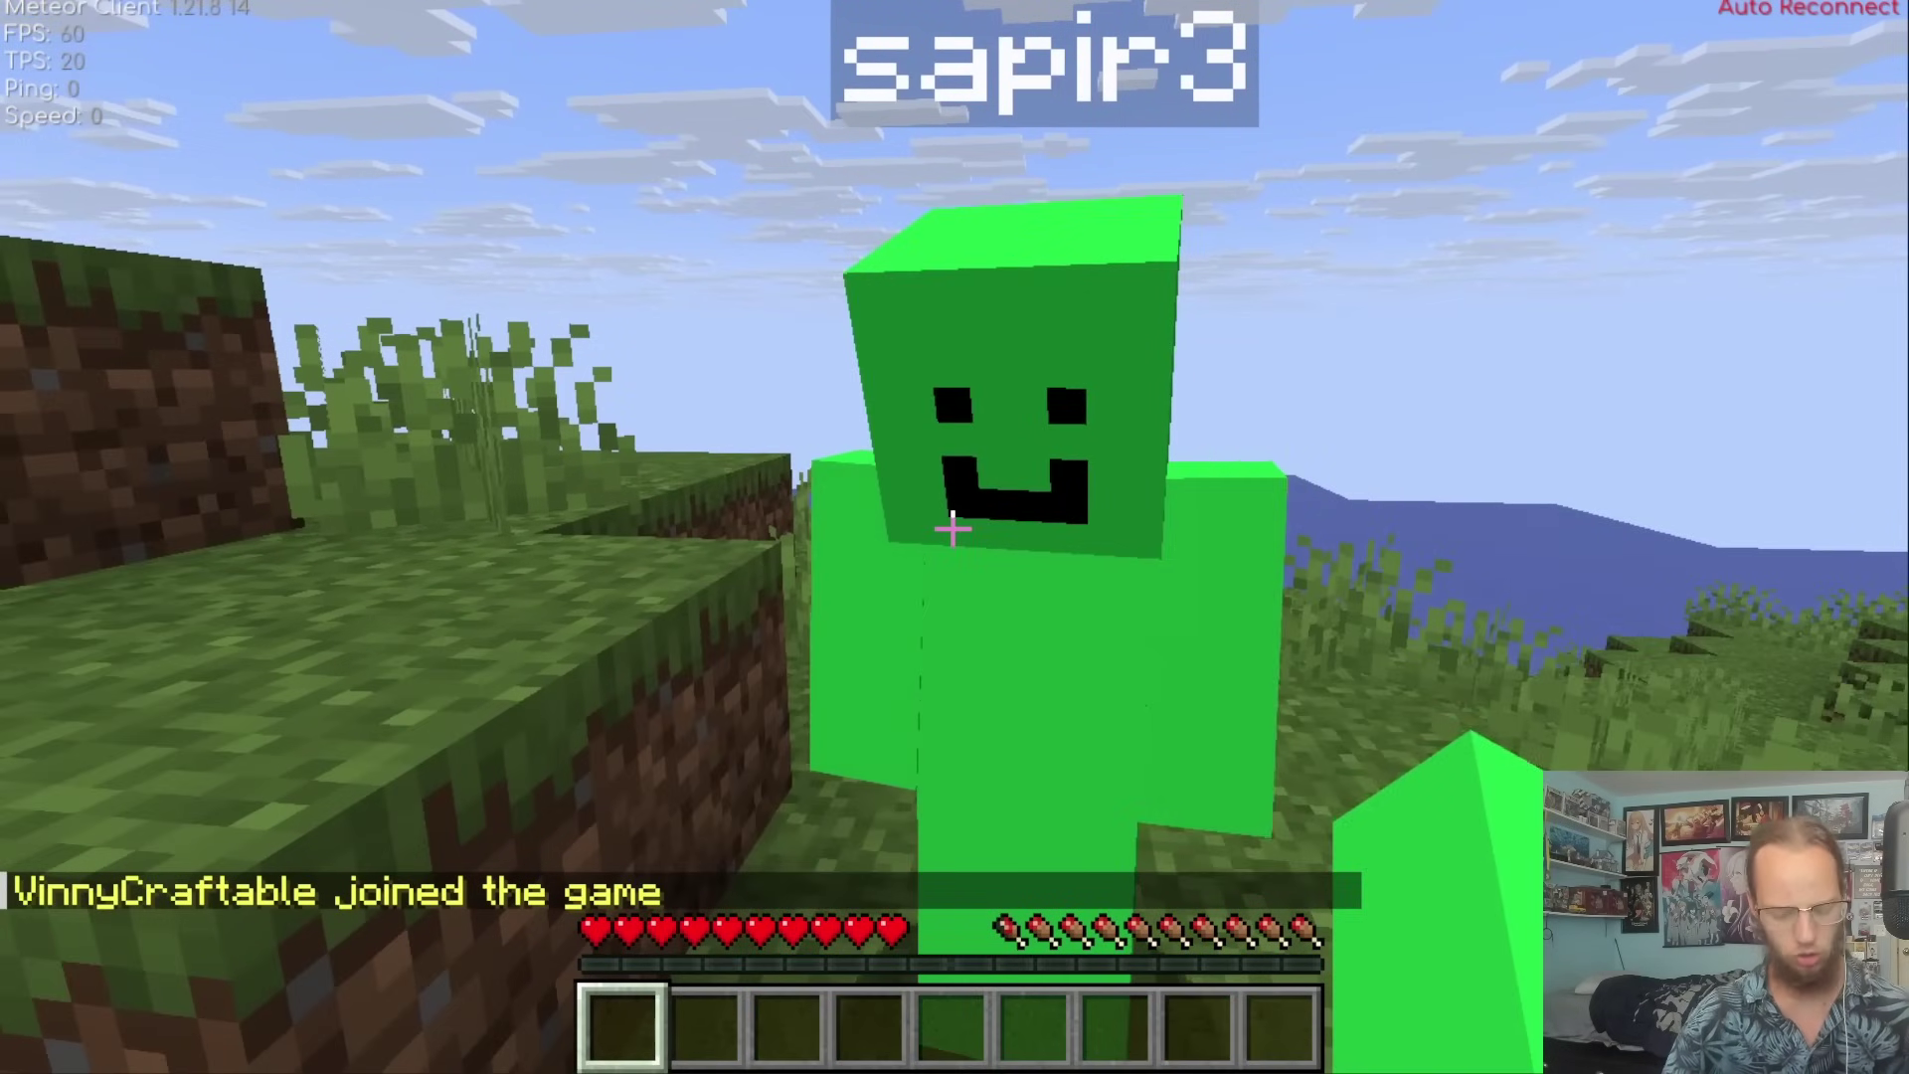
In Meteor's Config, turn off Title Screen Credits and Title Screen Splashes.
{"action": "key", "text": "Shift_R"}
{"action": "left_click", "coordinate": [793, 10]}
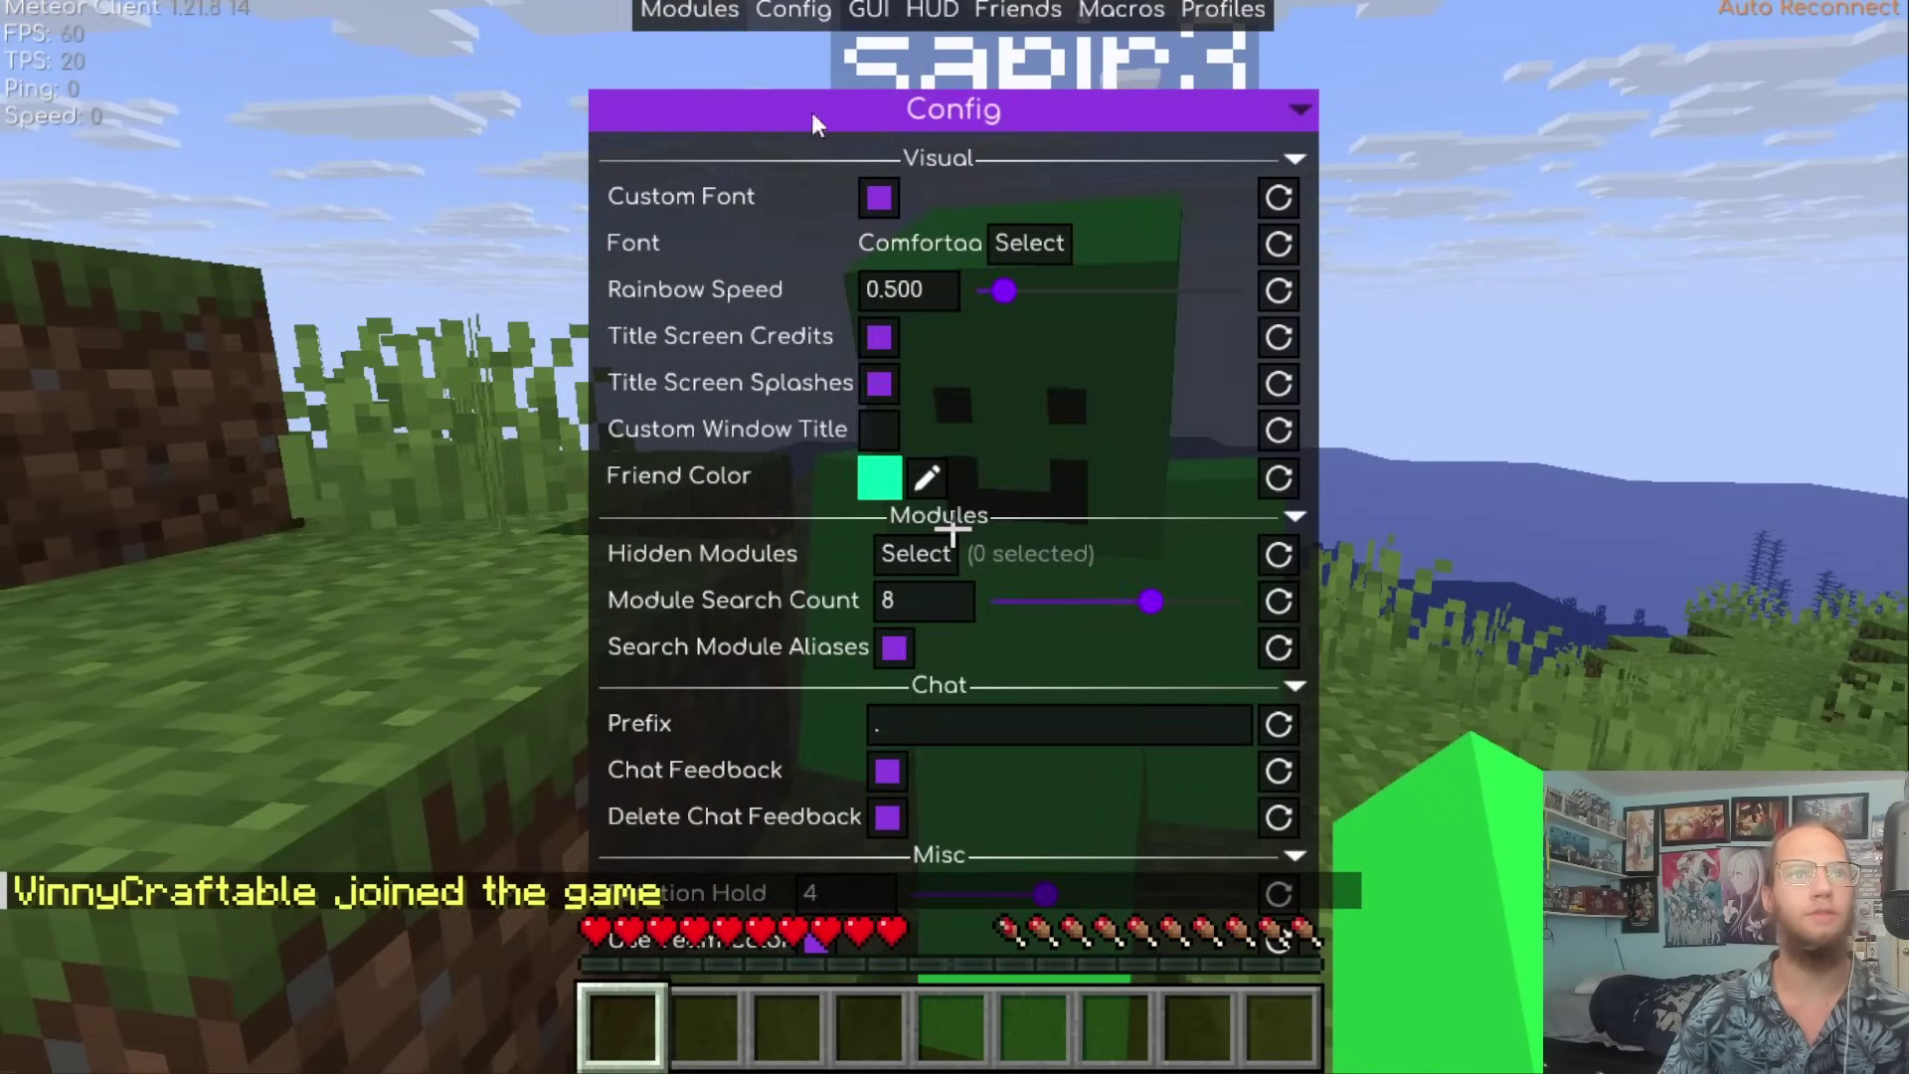
{"action": "left_click", "coordinate": [879, 384]}
{"action": "left_click", "coordinate": [882, 340]}
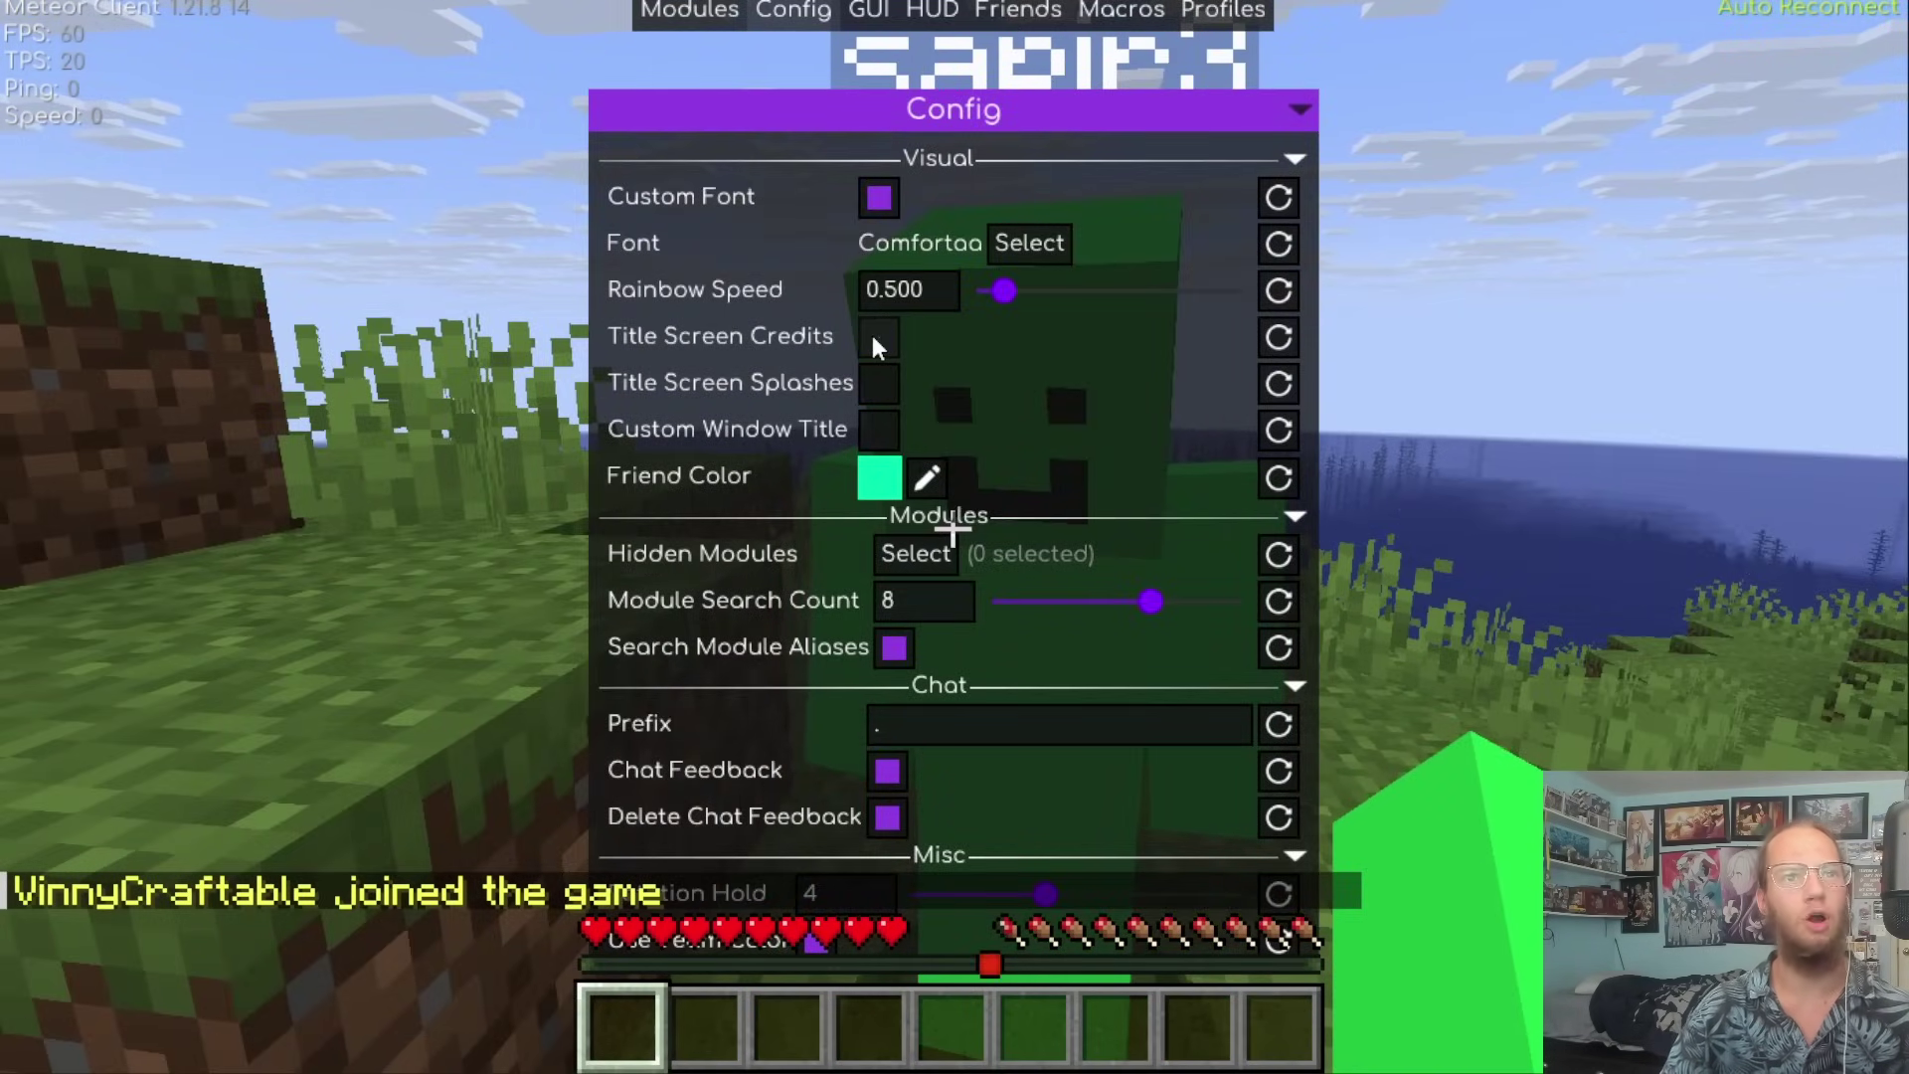
Disconnect again to check the cleaned-up title screen, then rejoin via Direct Connection.
{"action": "key", "text": "Escape"}
{"action": "key", "text": "Escape"}
{"action": "left_click", "coordinate": [939, 731]}
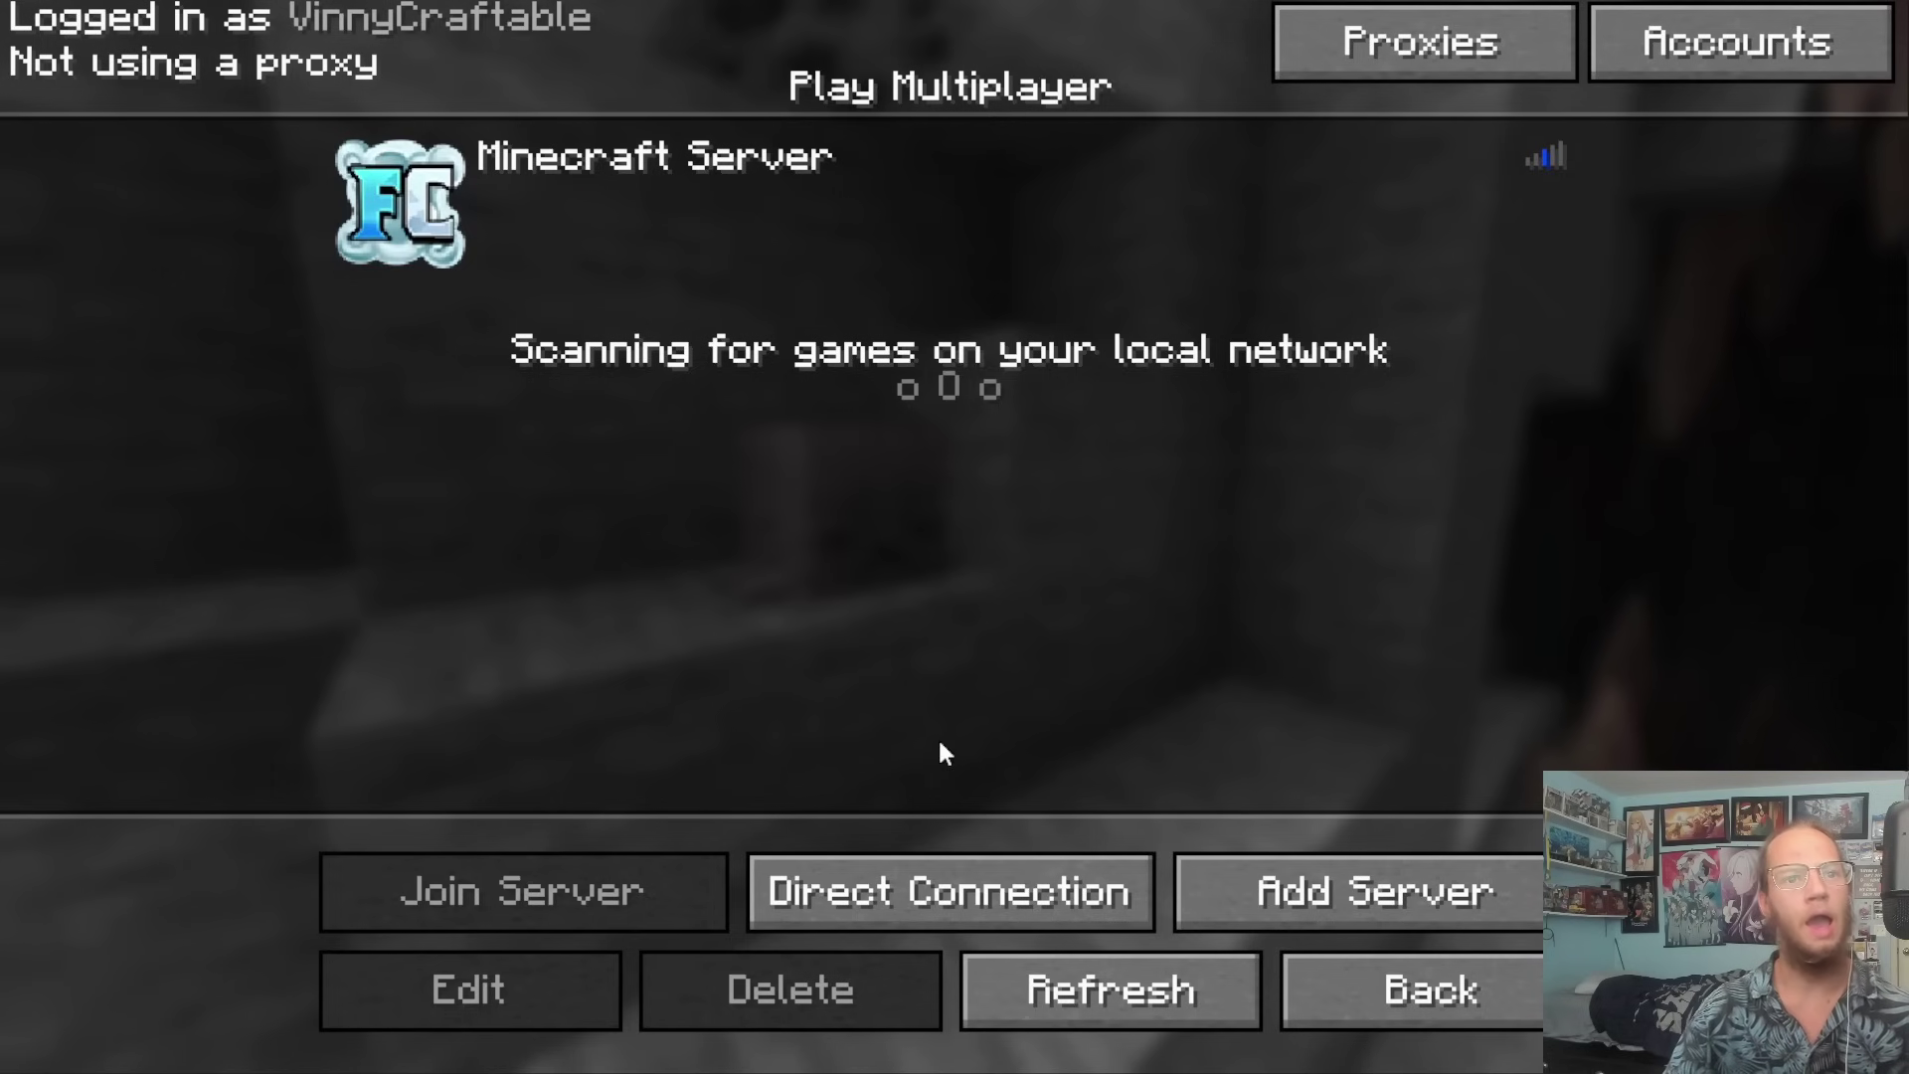
{"action": "left_click", "coordinate": [1413, 988]}
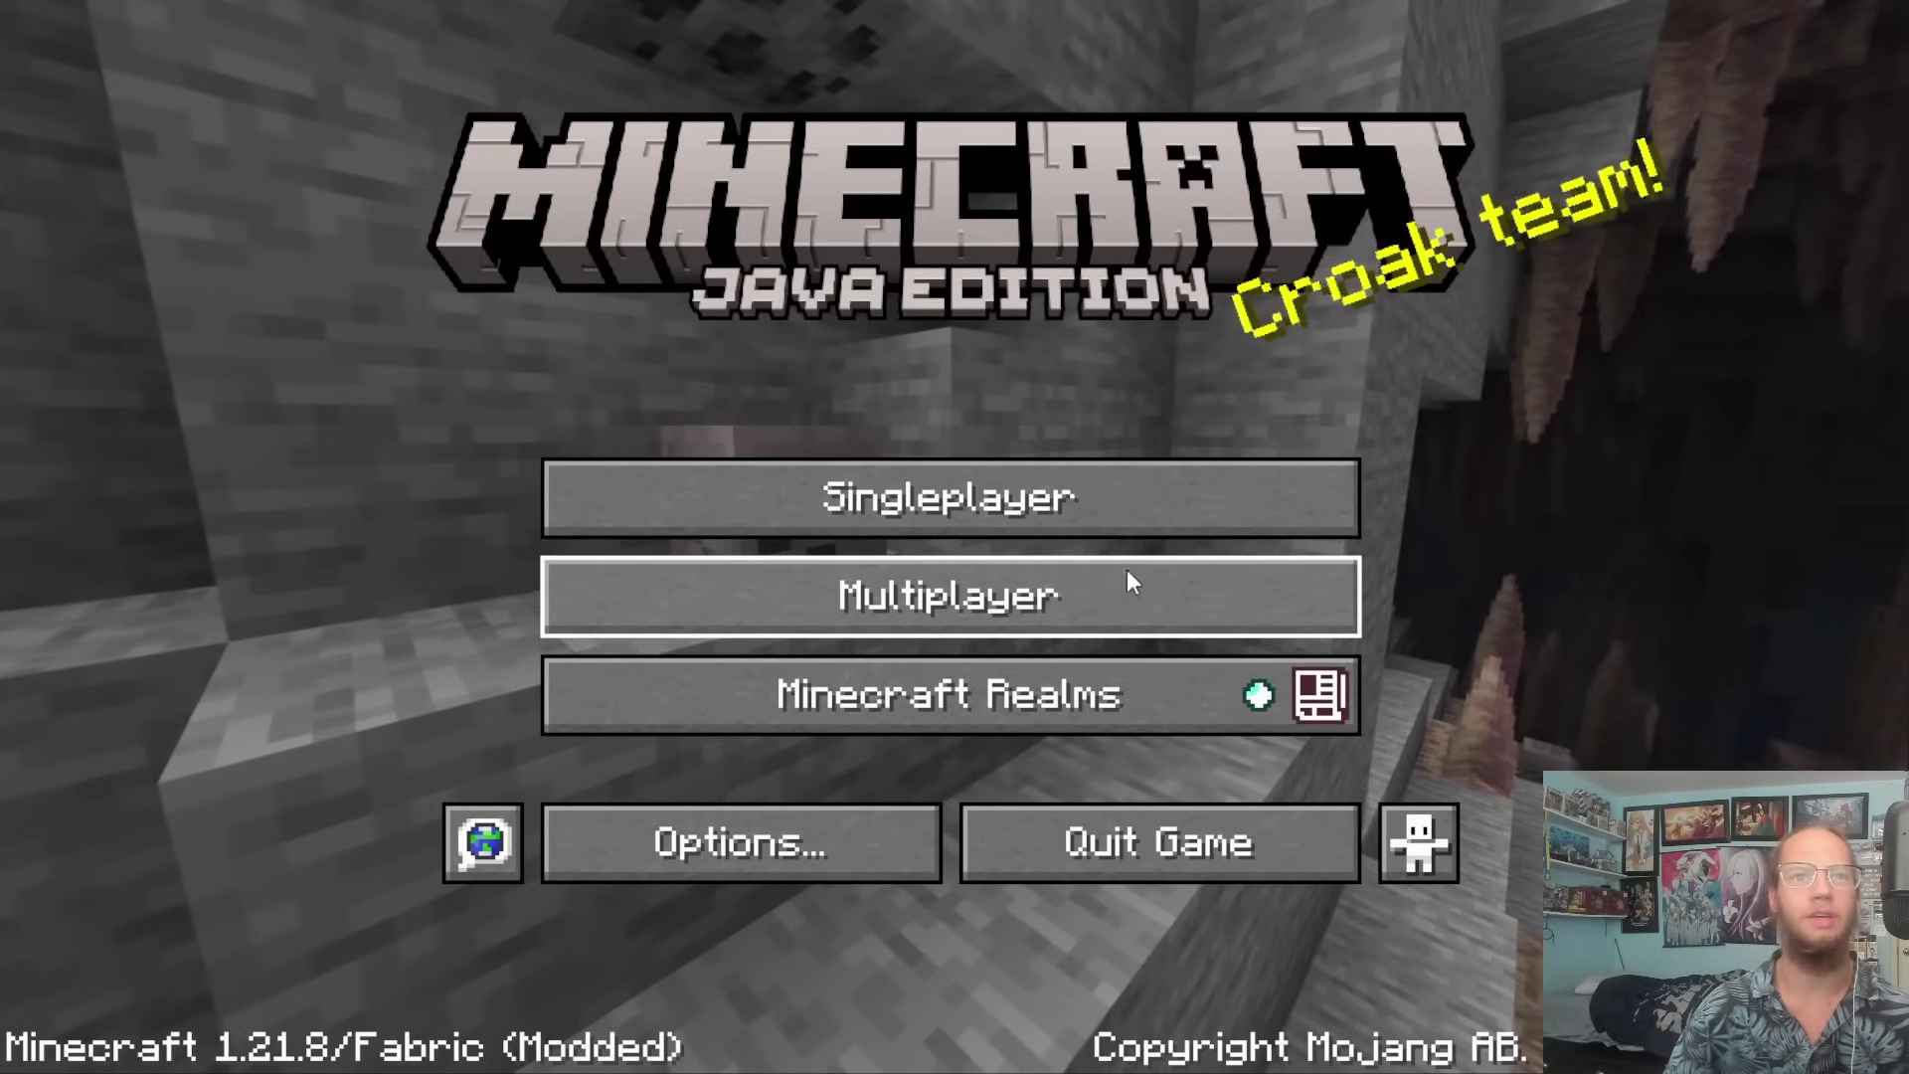
{"action": "left_click", "coordinate": [994, 564]}
{"action": "left_click", "coordinate": [994, 895]}
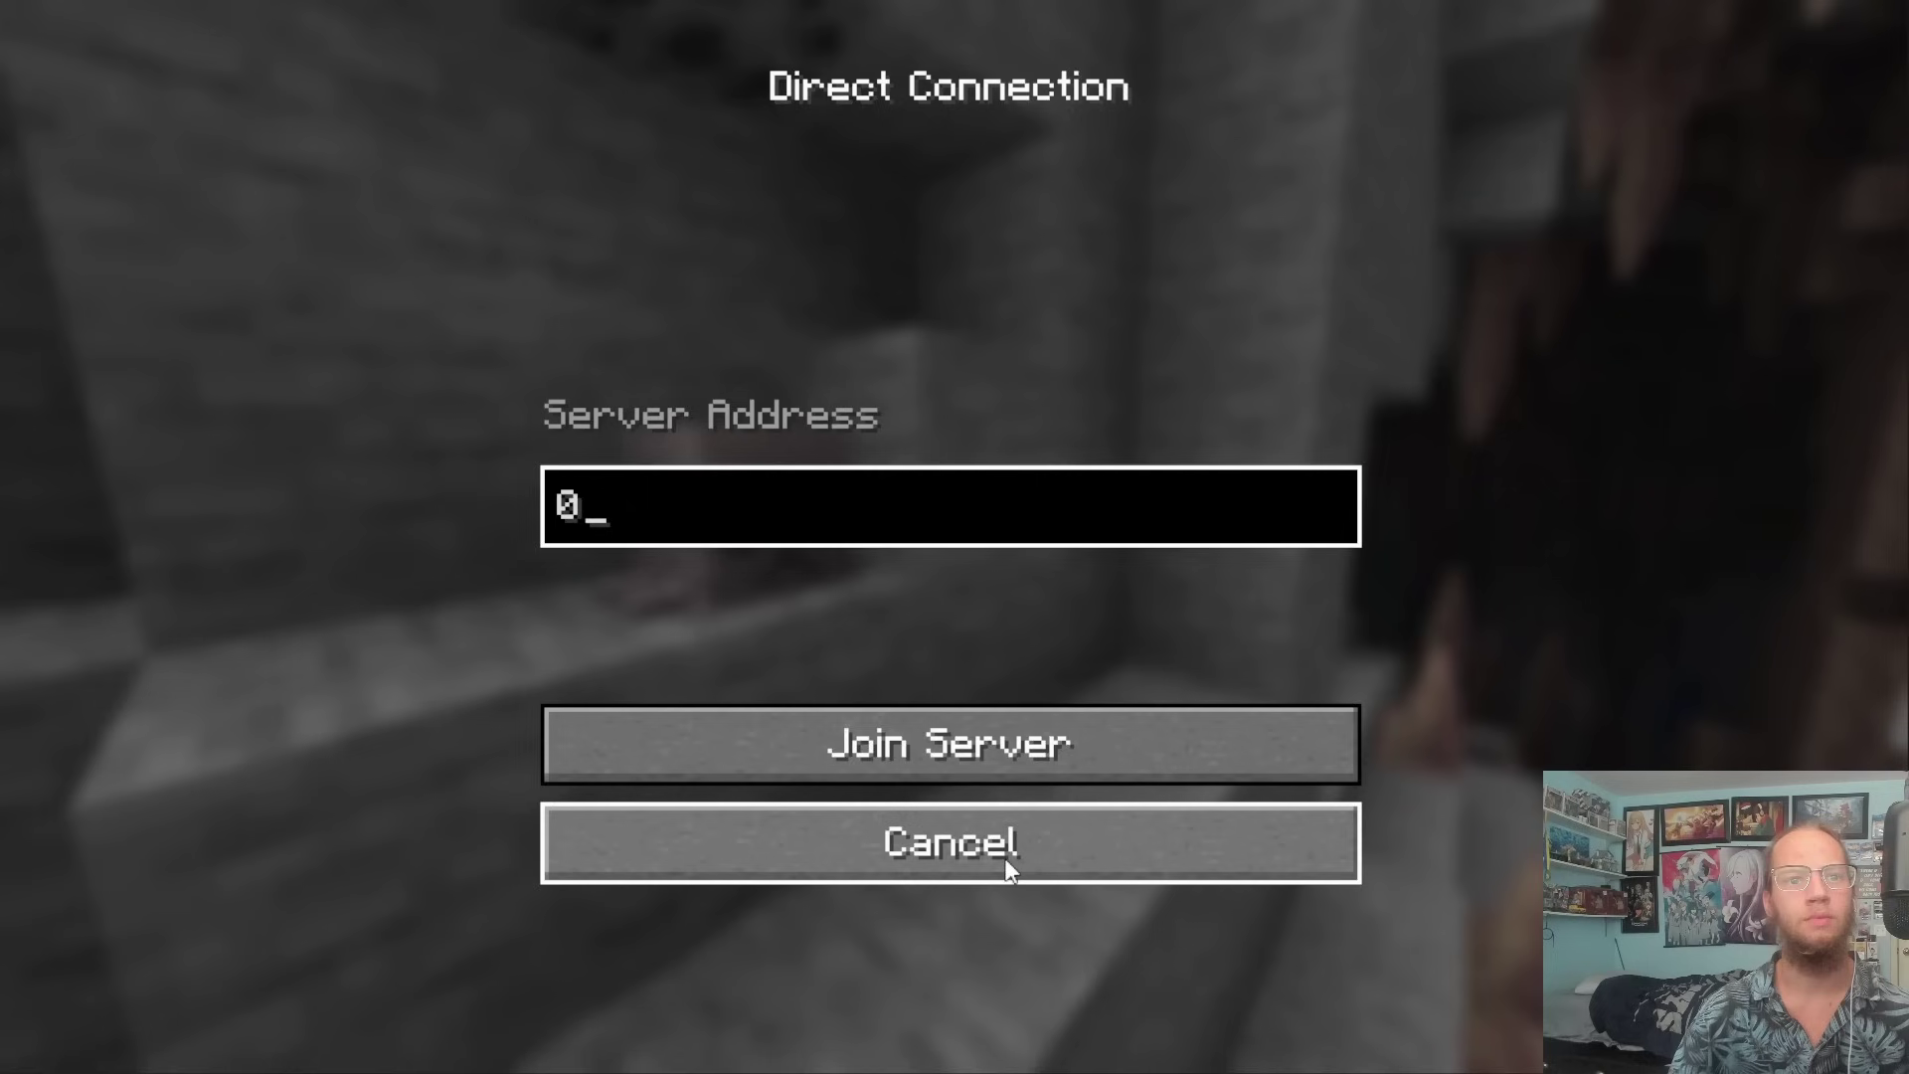
{"action": "left_click", "coordinate": [833, 742]}
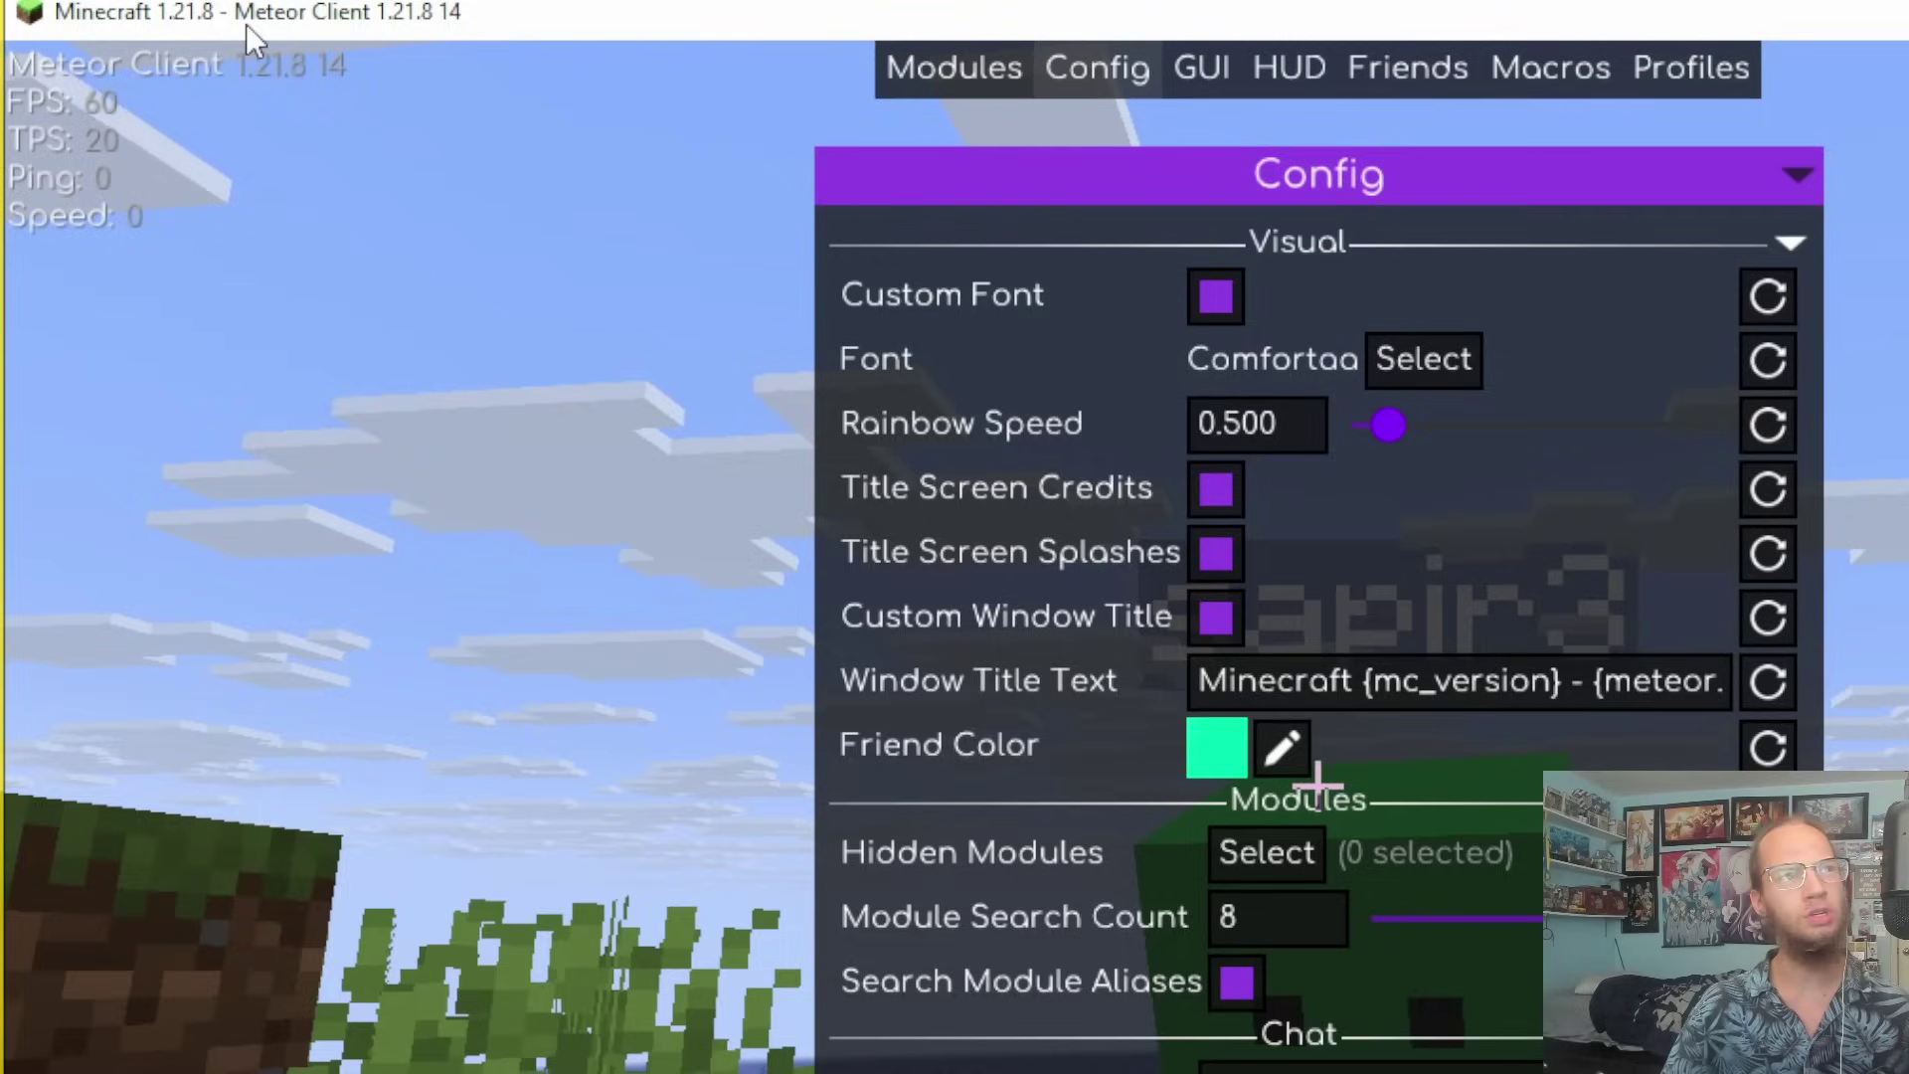
Replace the Window Title Text with 'subscribe' and return the game to full screen.
{"action": "left_click", "coordinate": [1475, 674]}
{"action": "key", "text": "ctrl+a"}
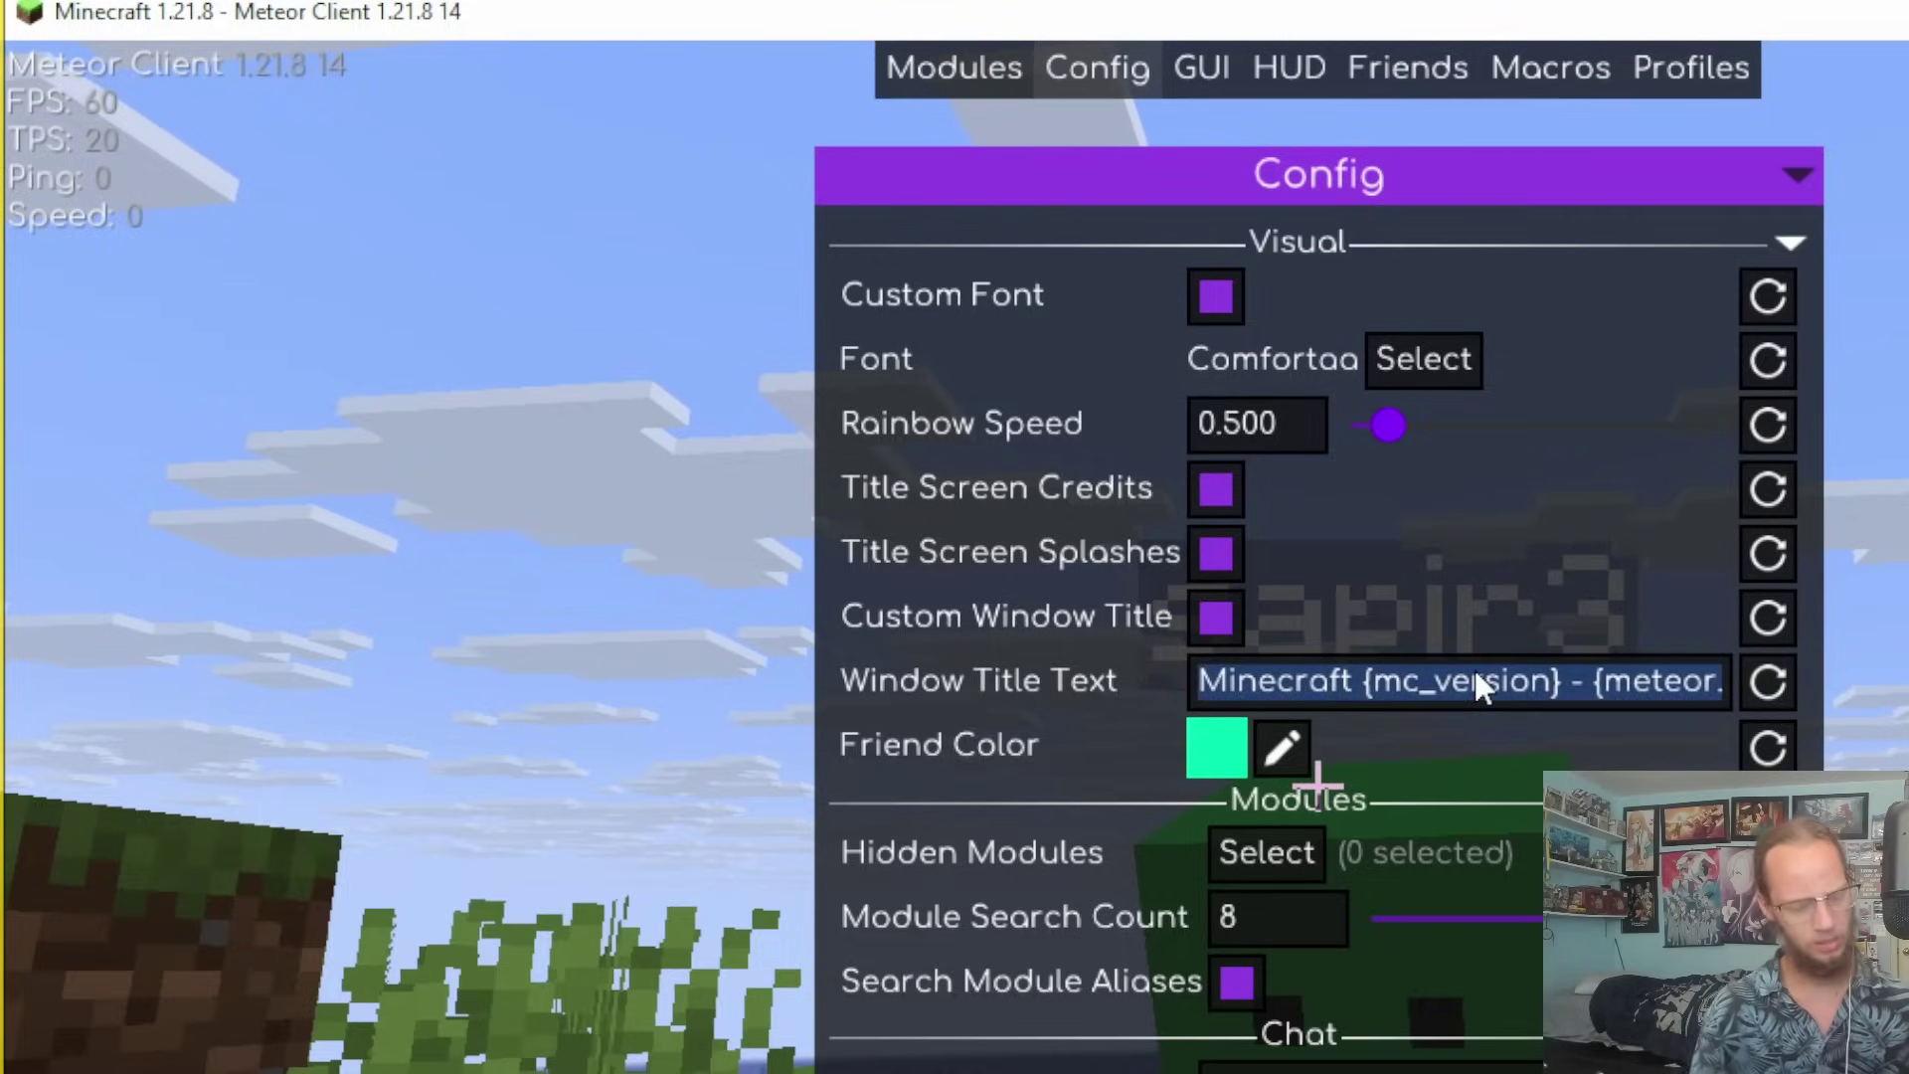
{"action": "type", "text": "subscribe"}
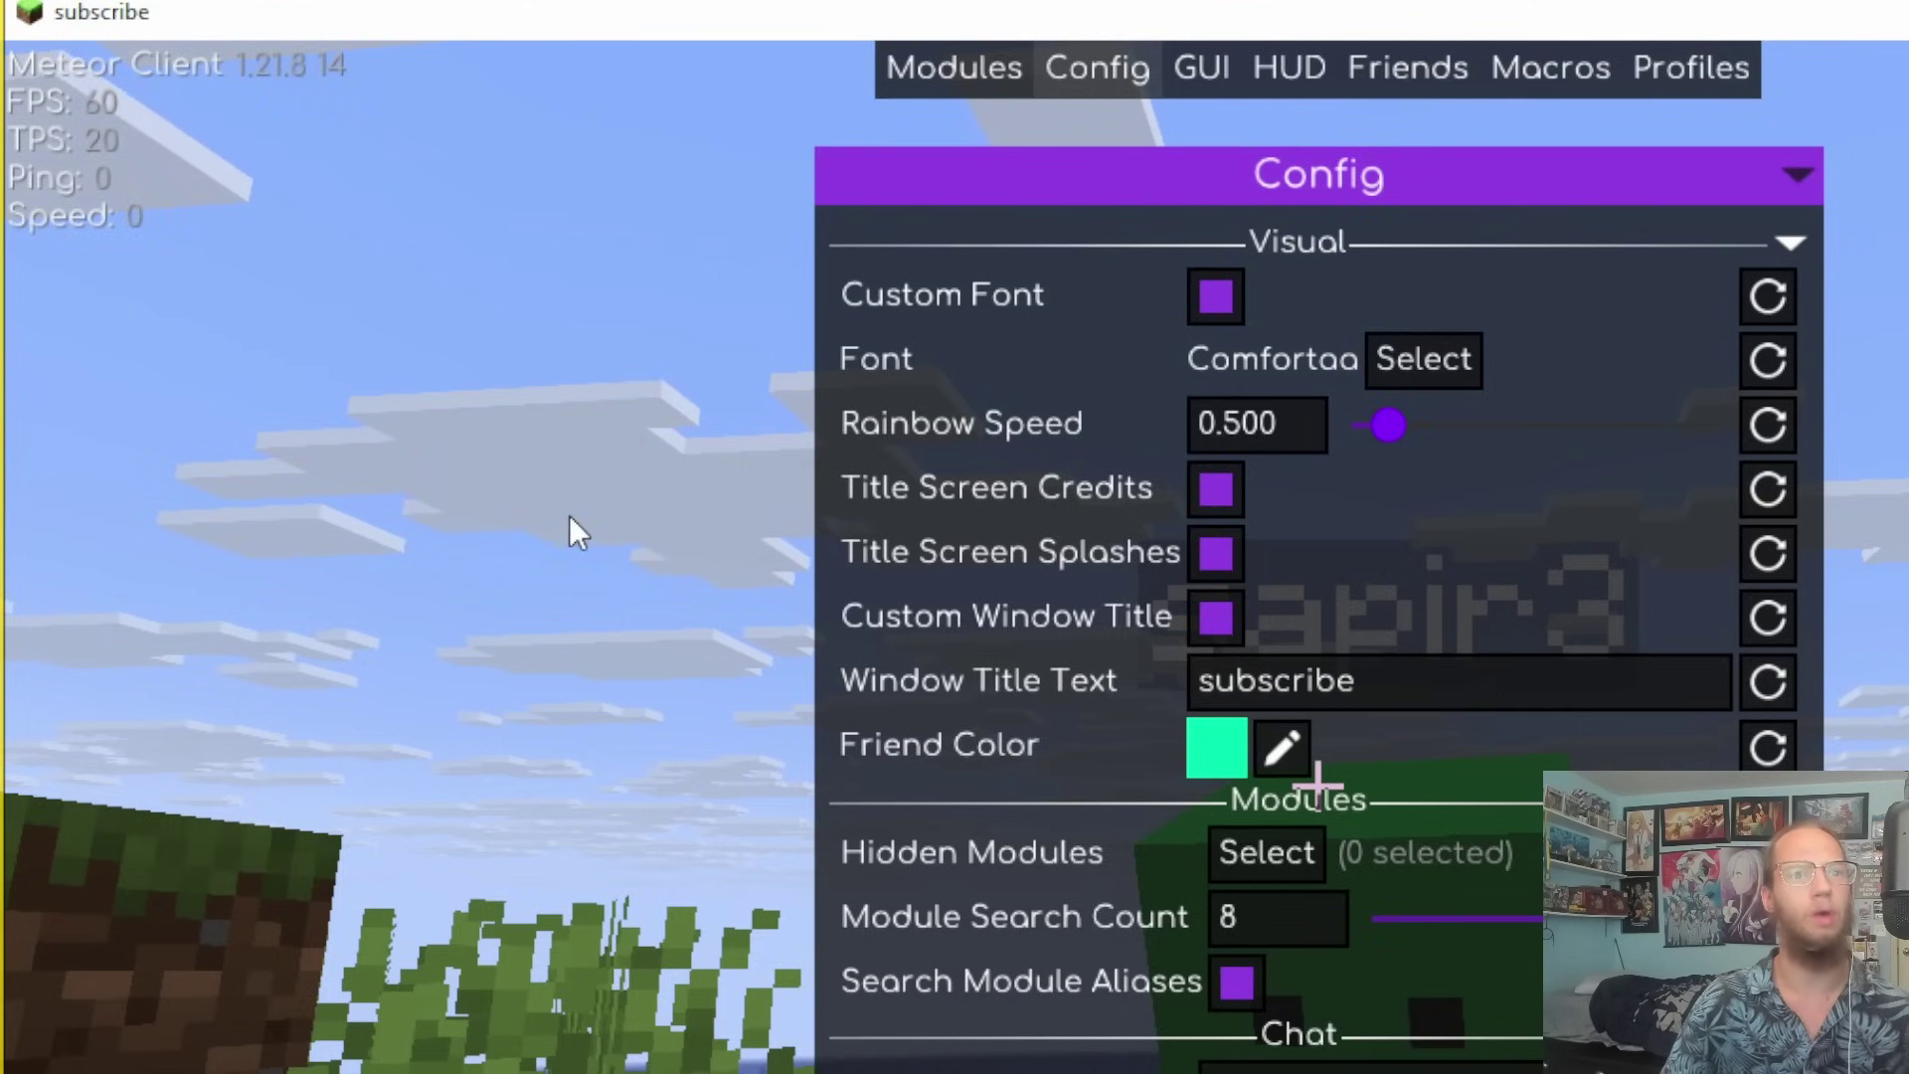
{"action": "key", "text": "F11"}
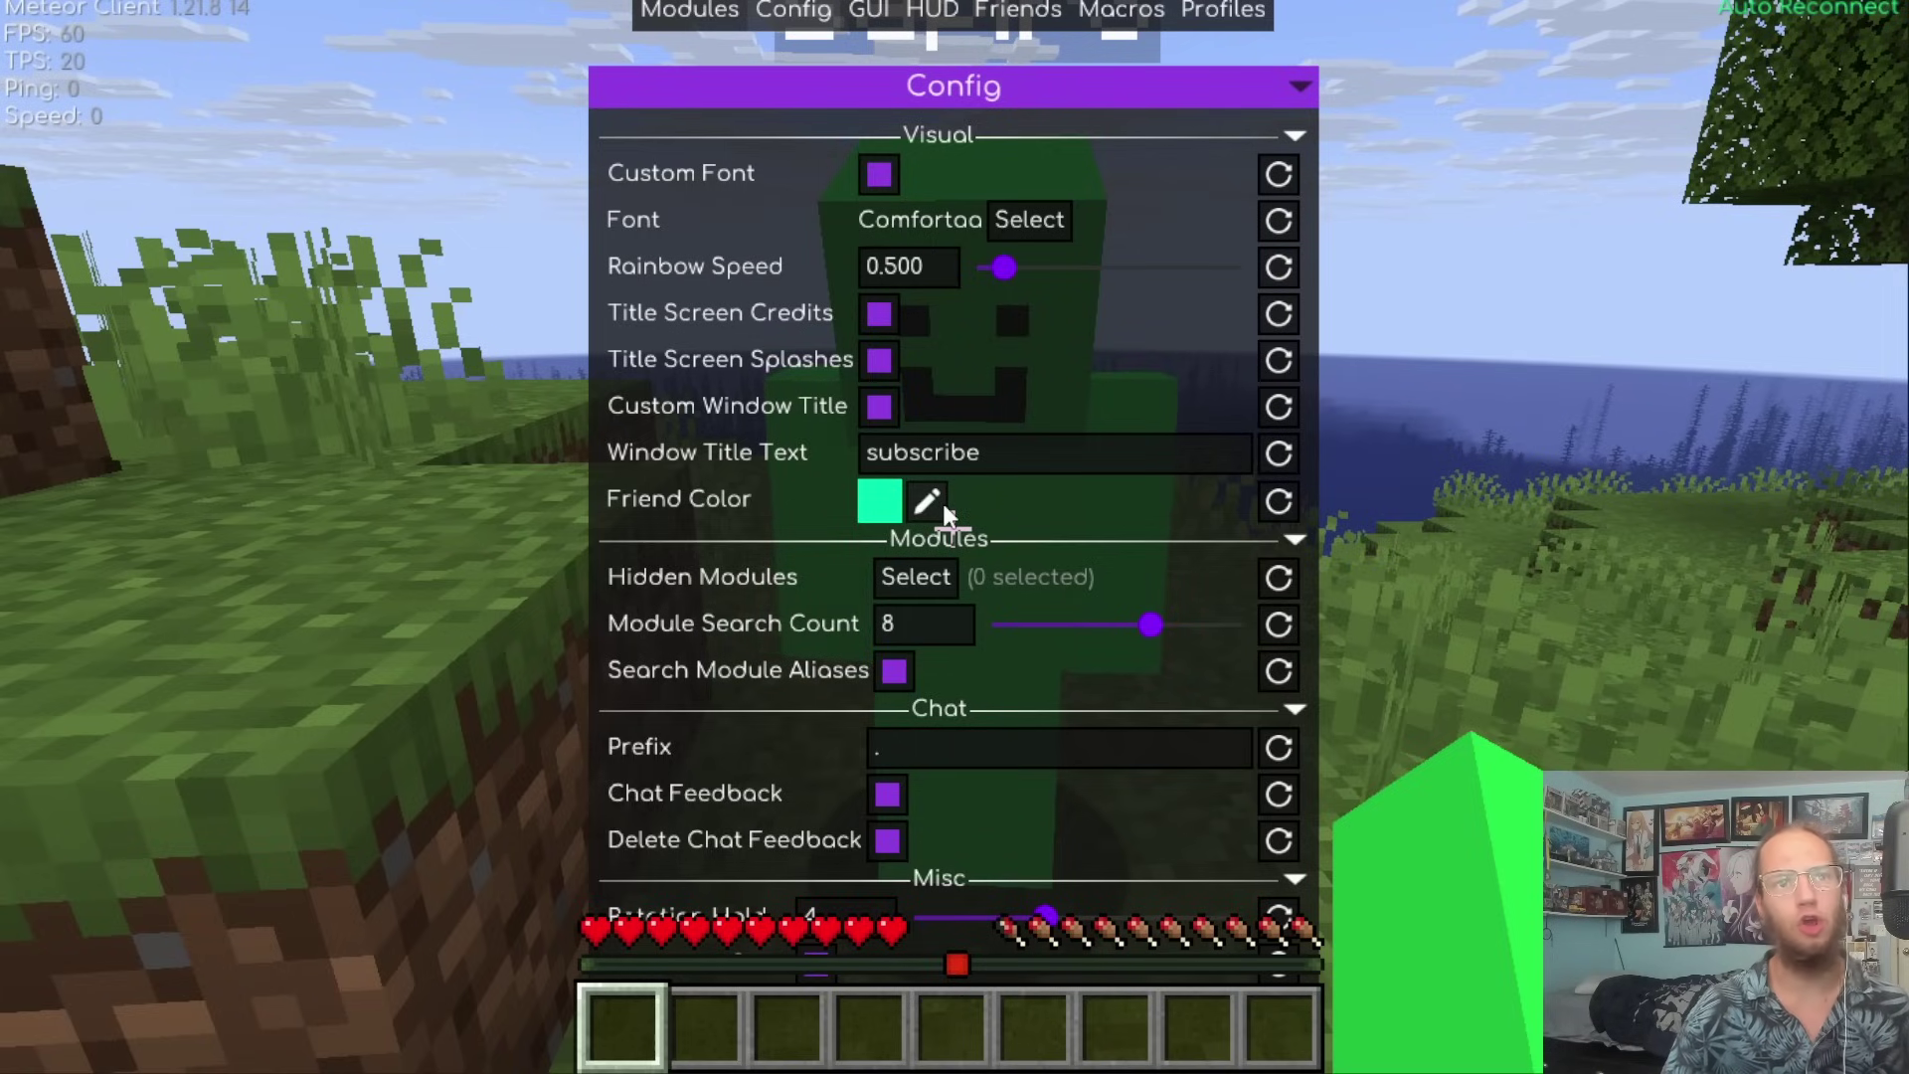
Enable Rainbow on the Friend Color, then bring up the Friends list.
{"action": "left_click", "coordinate": [930, 501]}
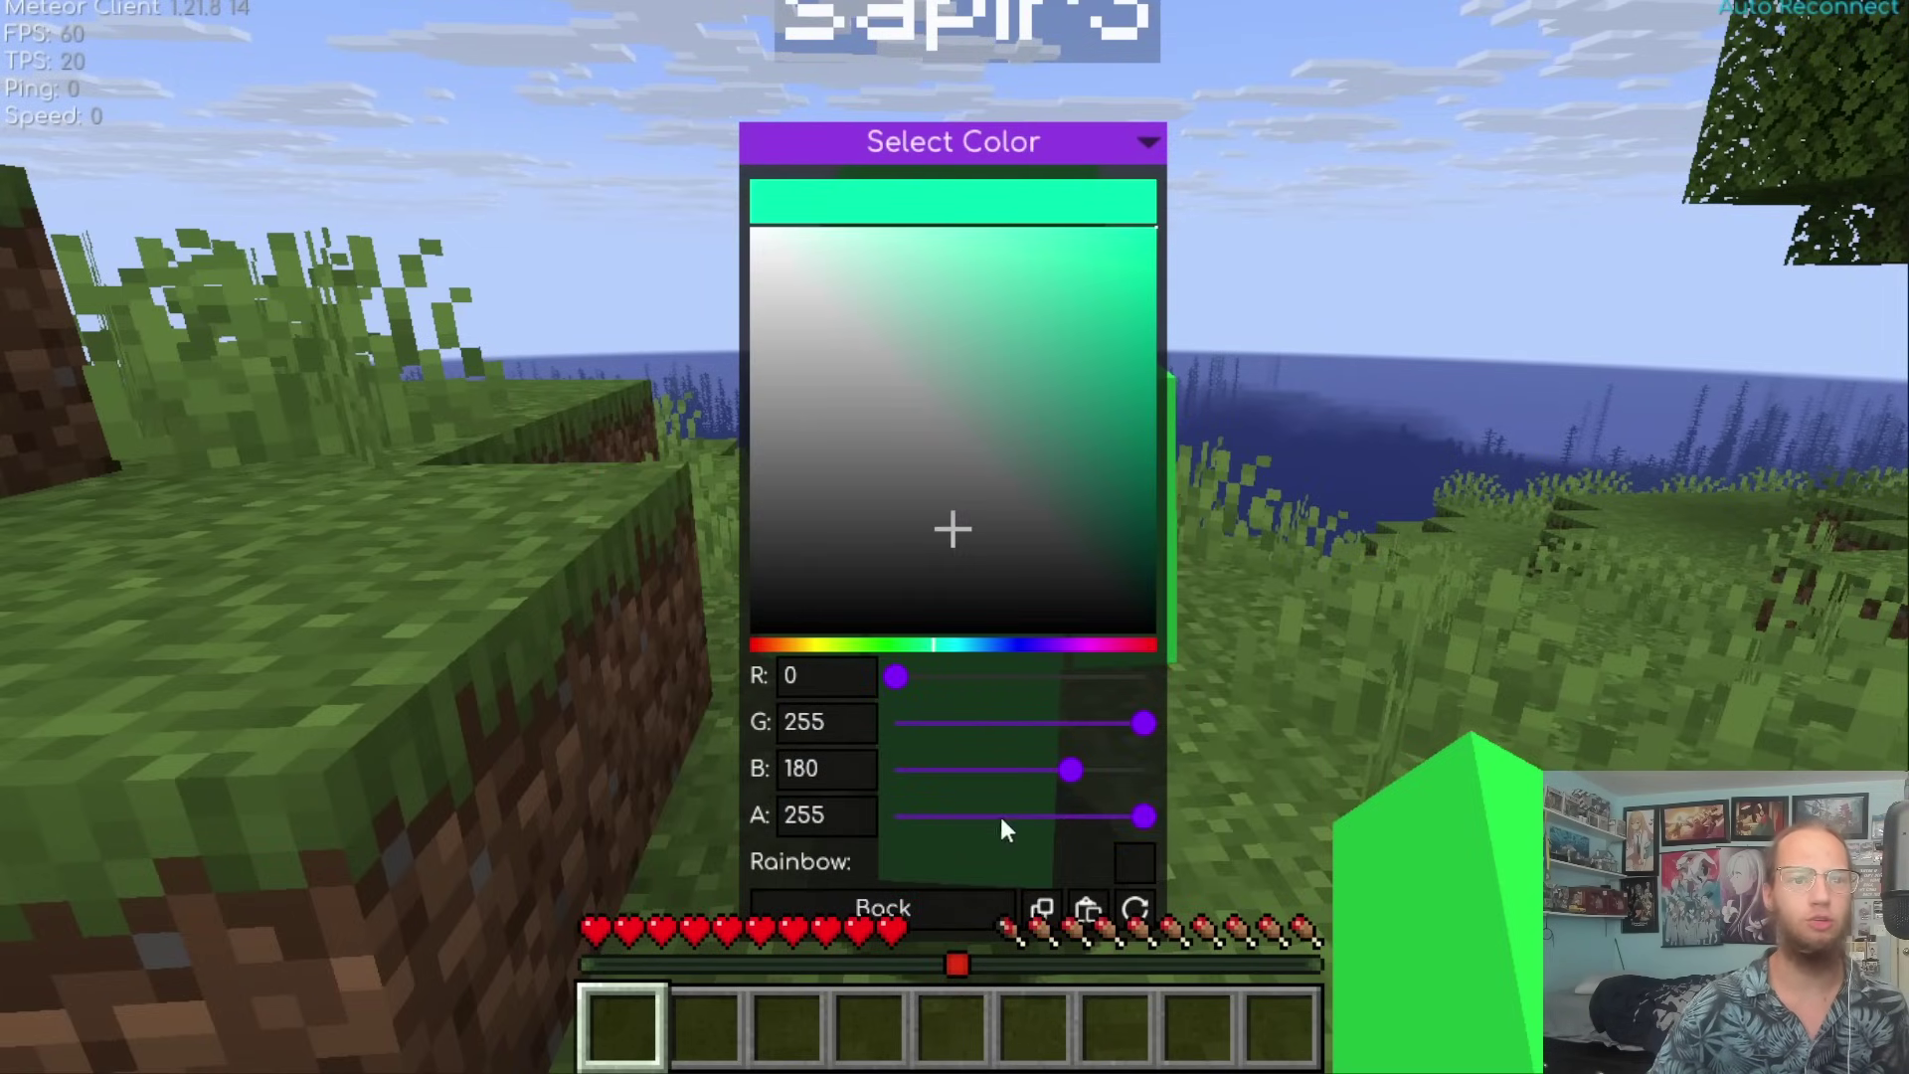
{"action": "left_click", "coordinate": [1136, 862]}
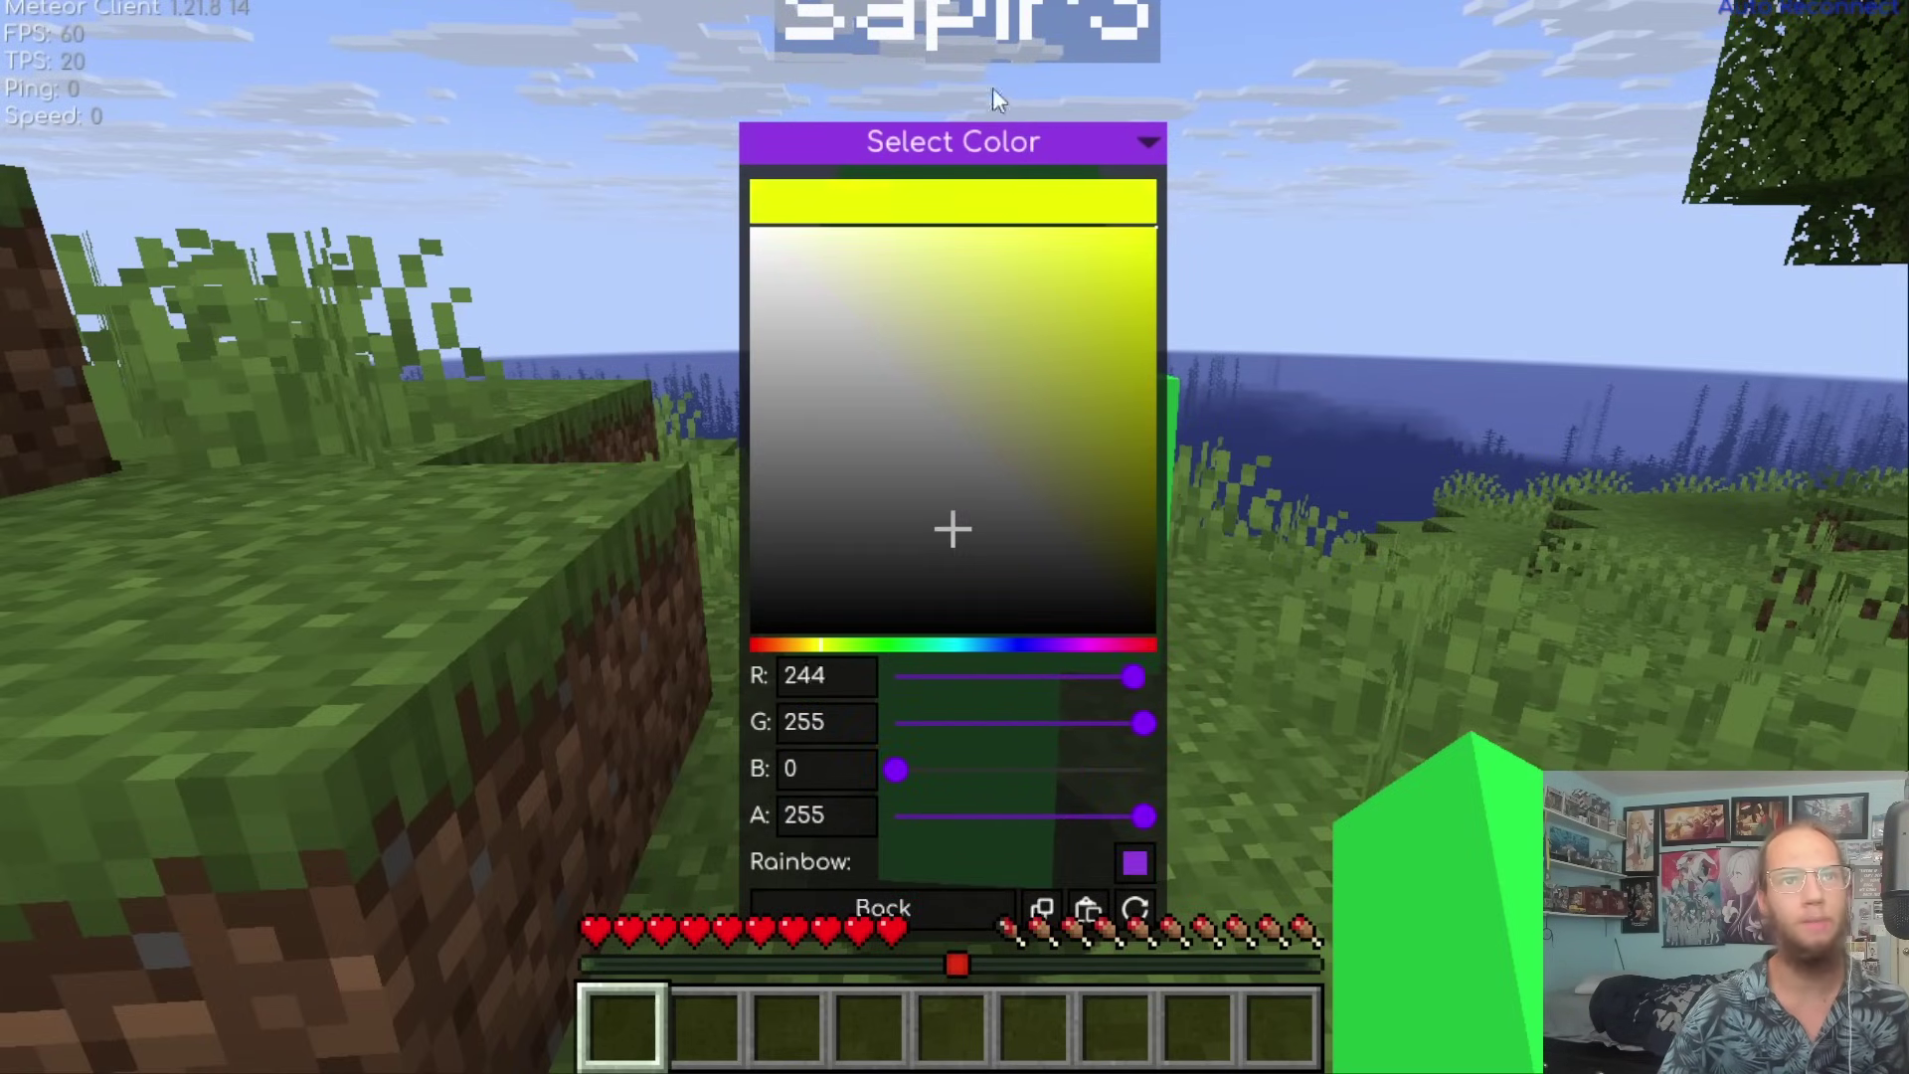
{"action": "left_click", "coordinate": [903, 897]}
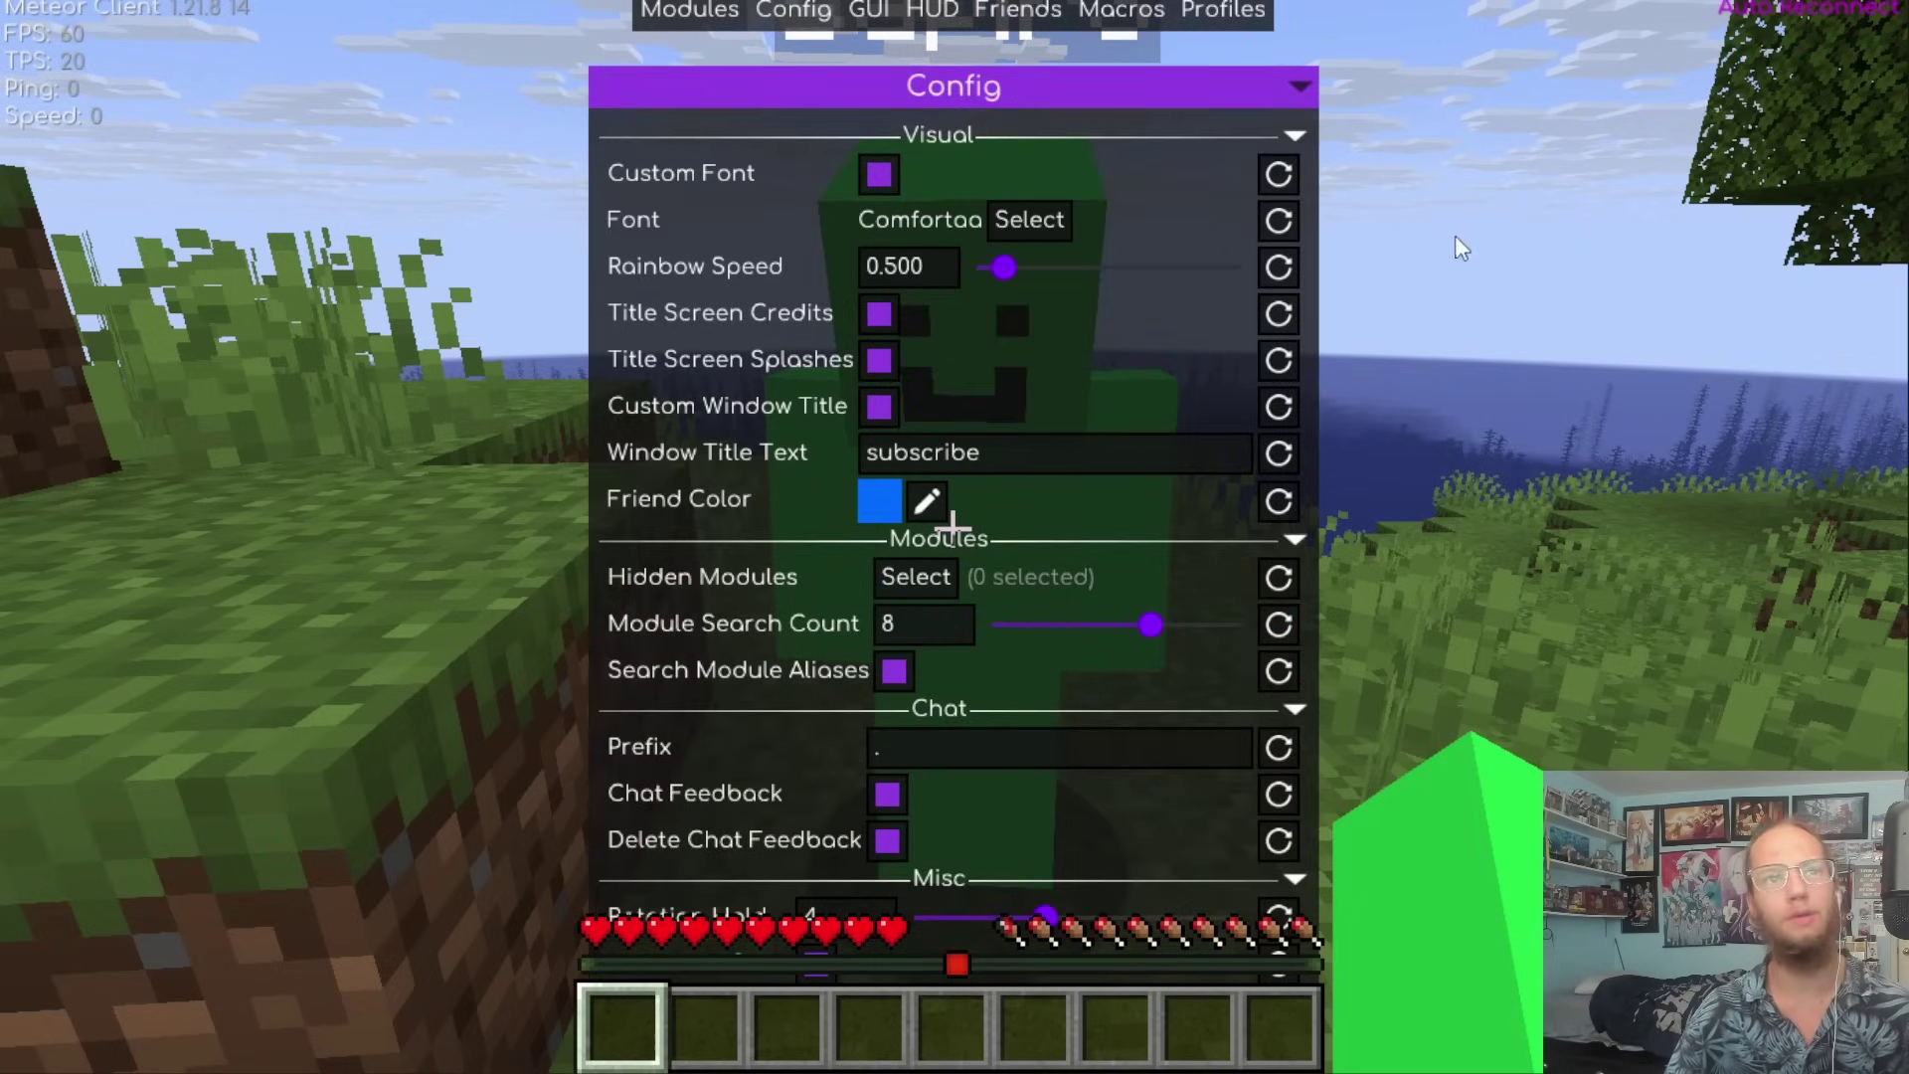
{"action": "left_click", "coordinate": [1018, 10]}
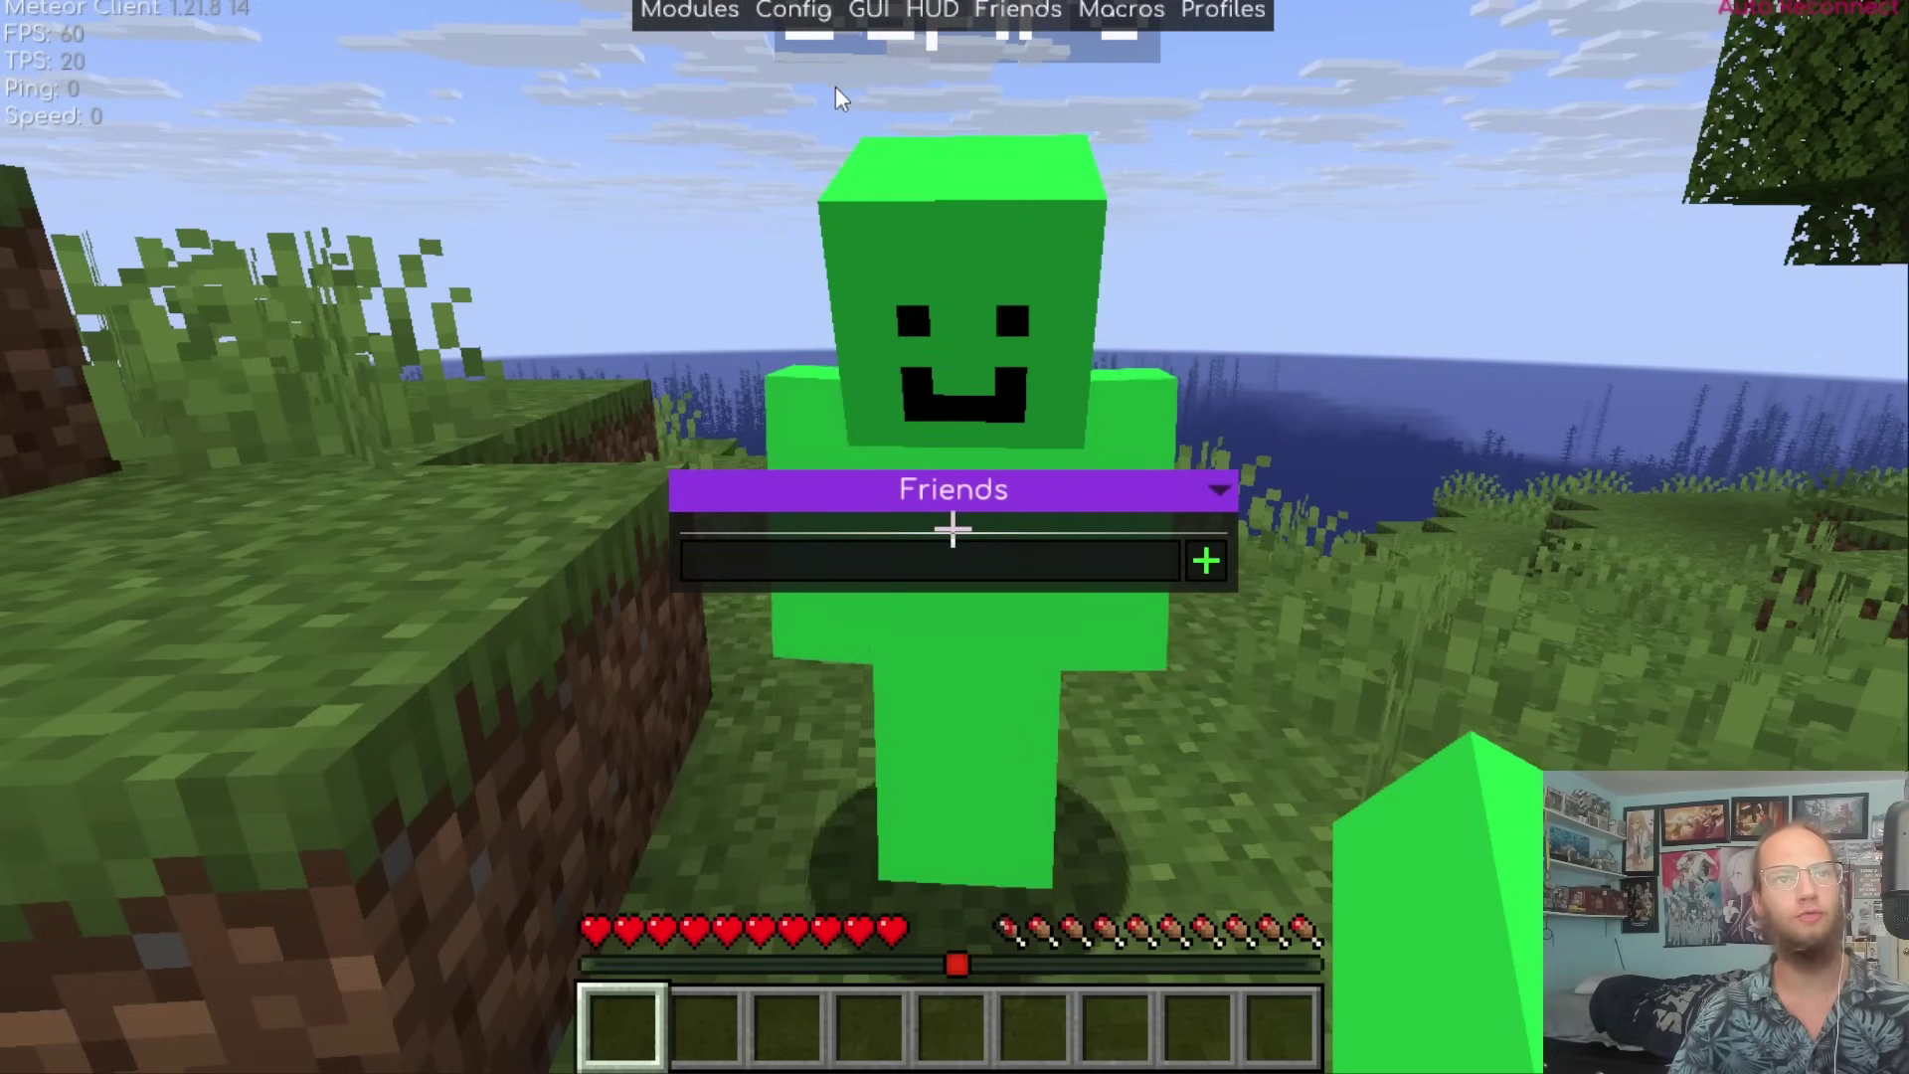
Enter the nearby player's username on the Friends screen and add them as a friend.
{"action": "key", "text": "Escape"}
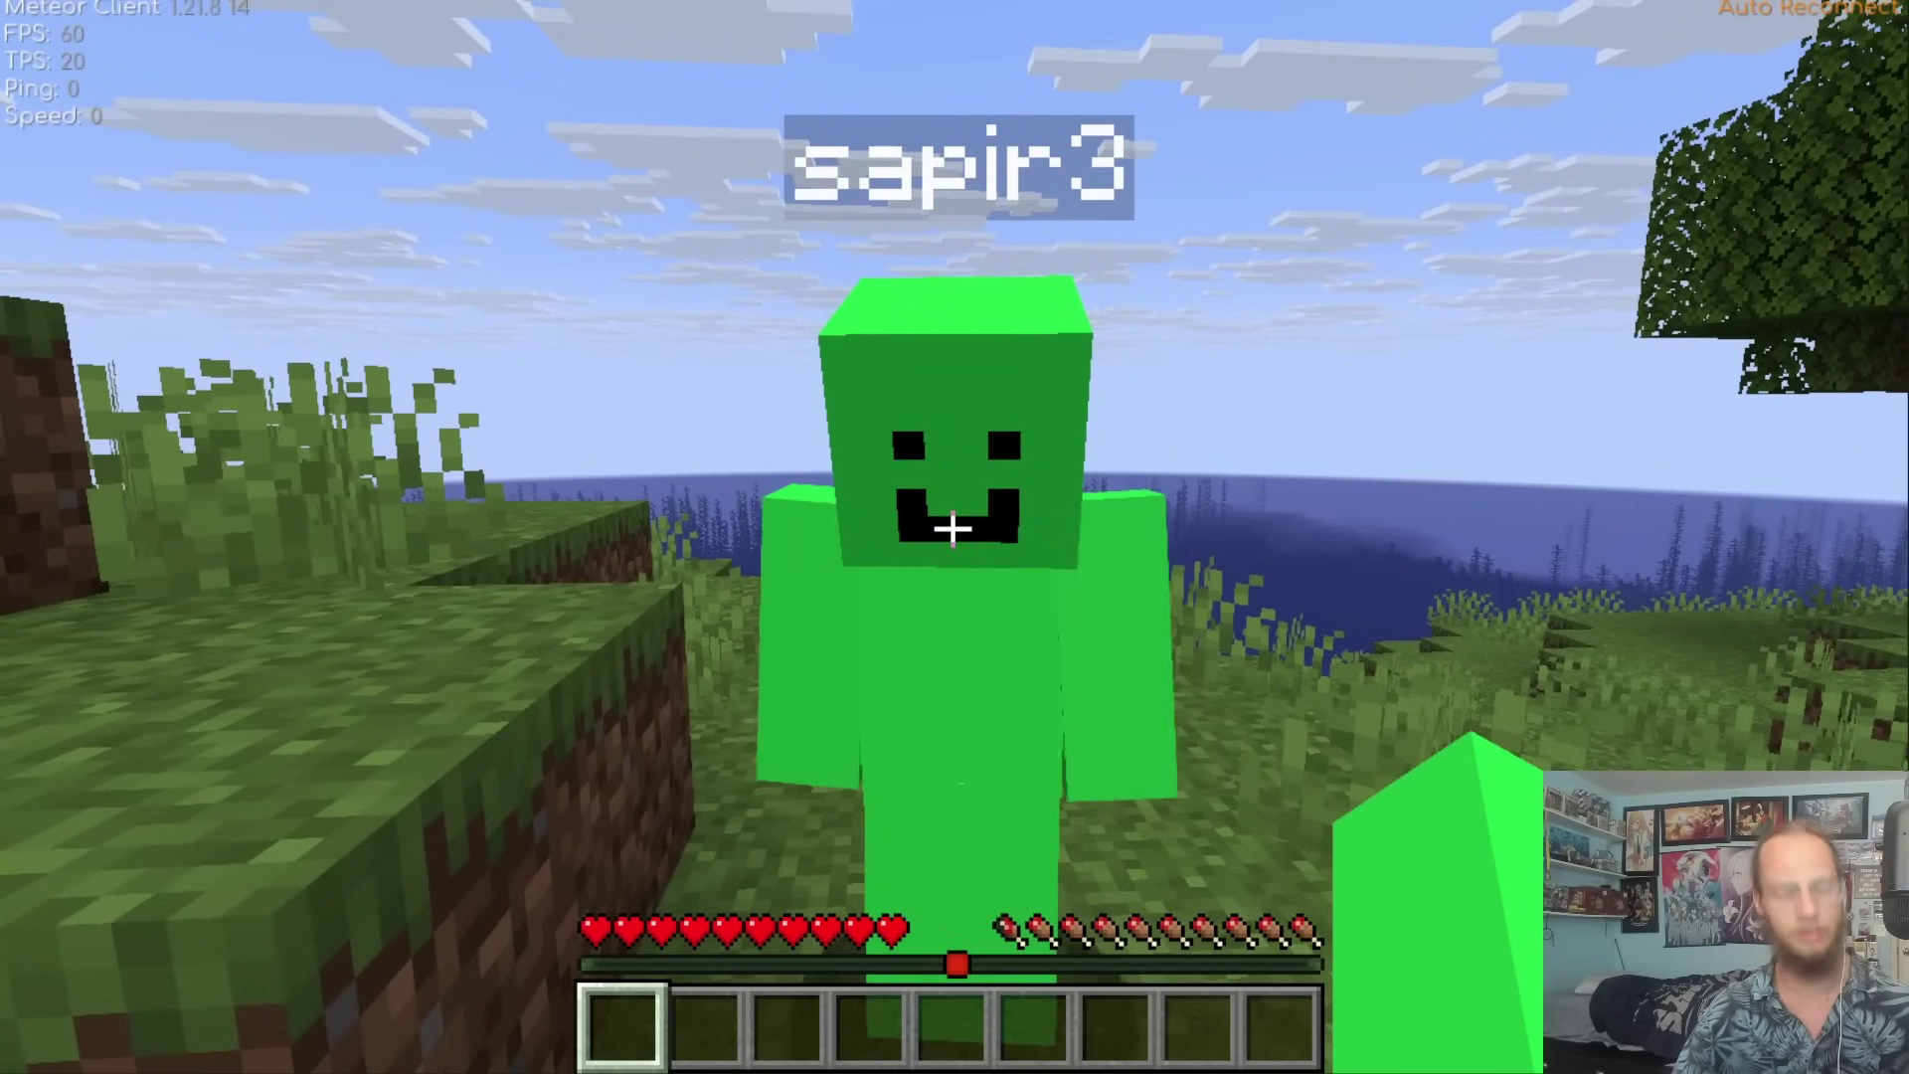
{"action": "key", "text": "Shift_R"}
{"action": "type", "text": "sapir3"}
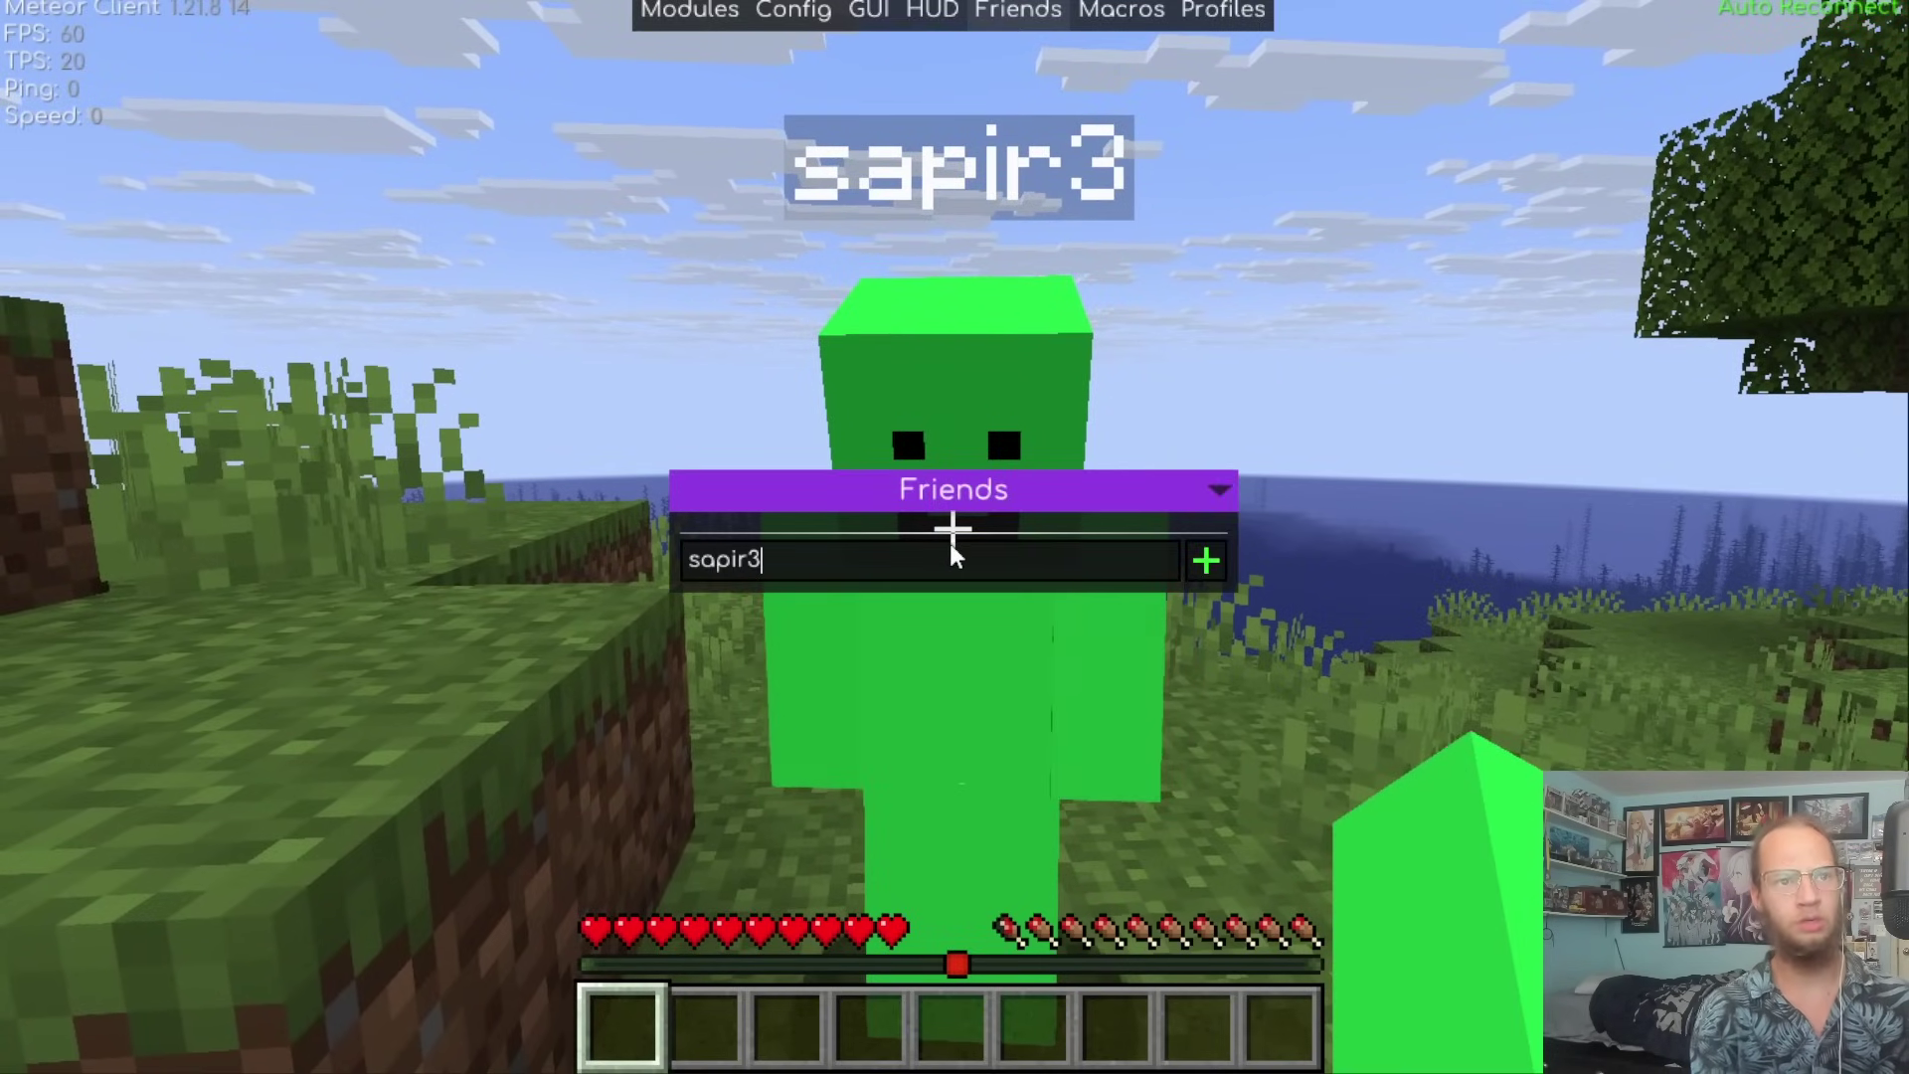
{"action": "left_click", "coordinate": [1207, 561]}
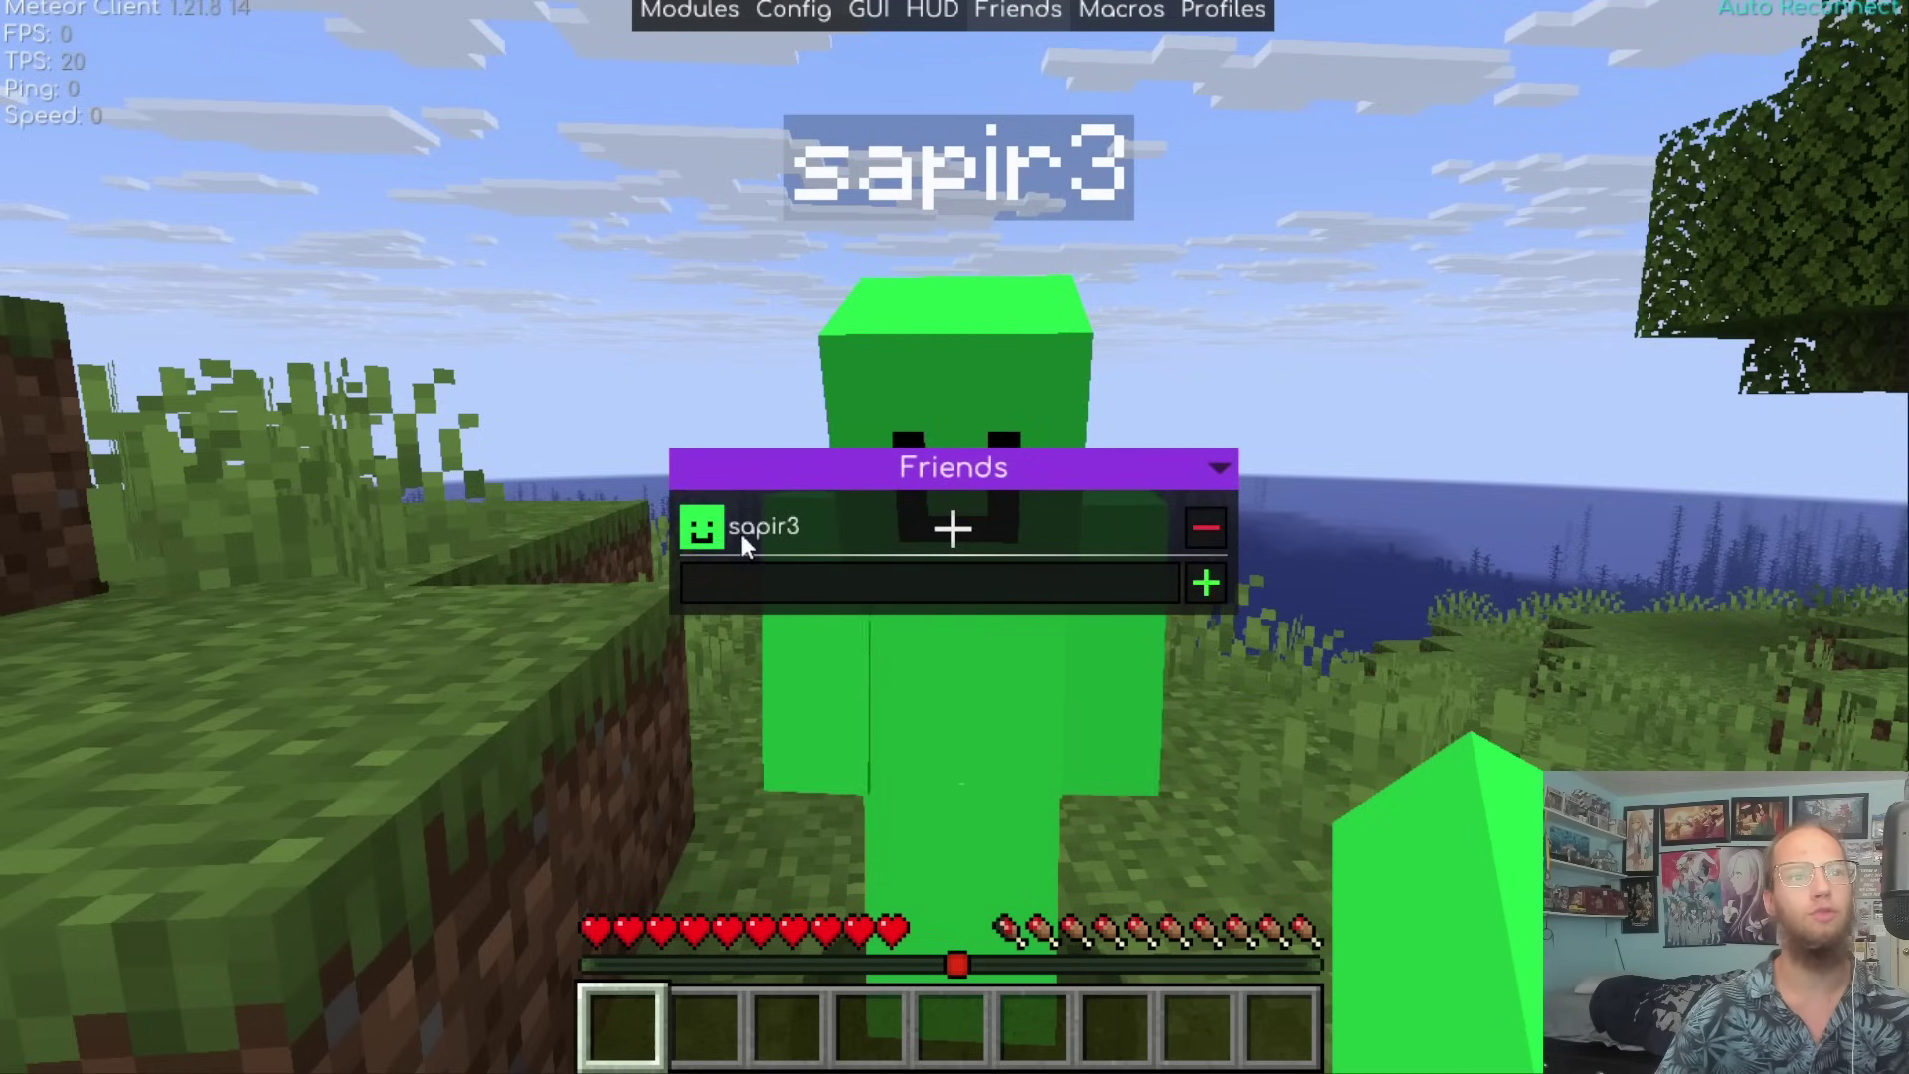
Search 'esp' among the modules, switch Esp on, and return to the game.
{"action": "left_click", "coordinate": [689, 9]}
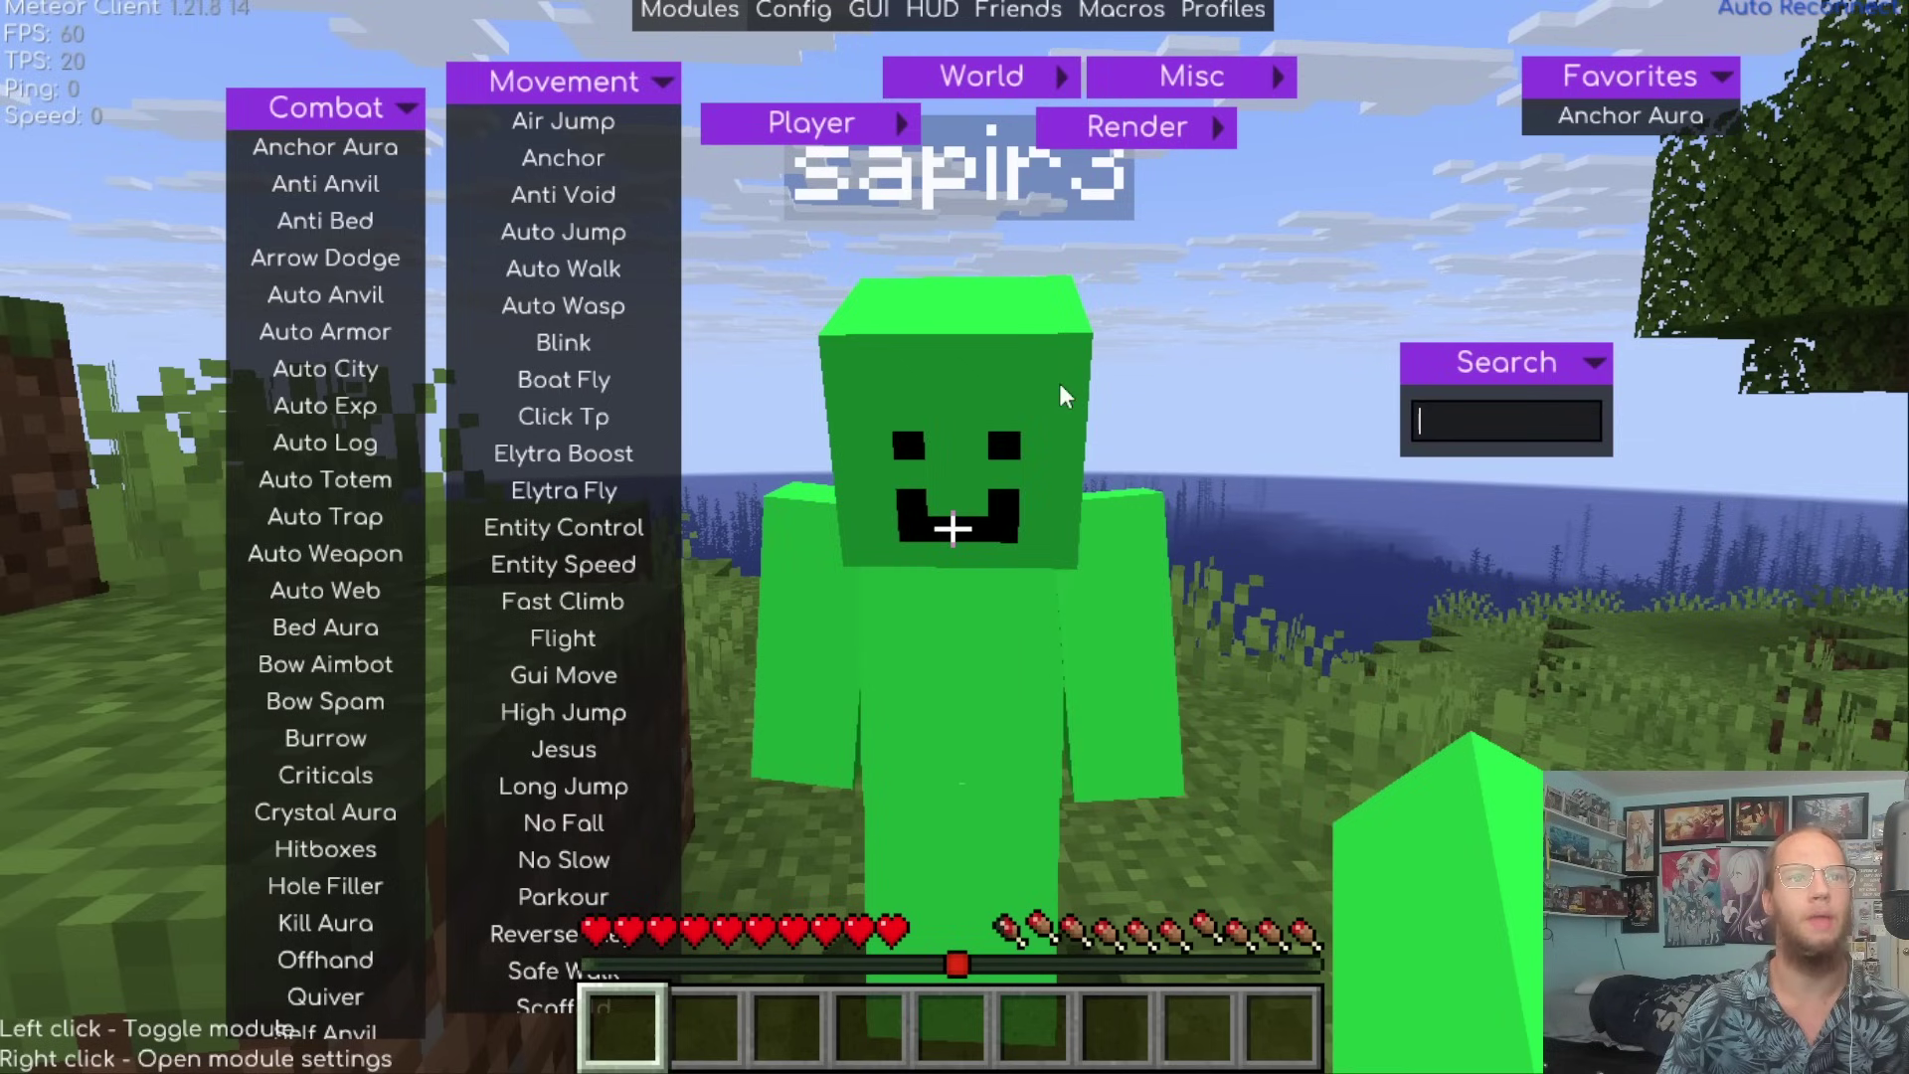
{"action": "type", "text": "esp"}
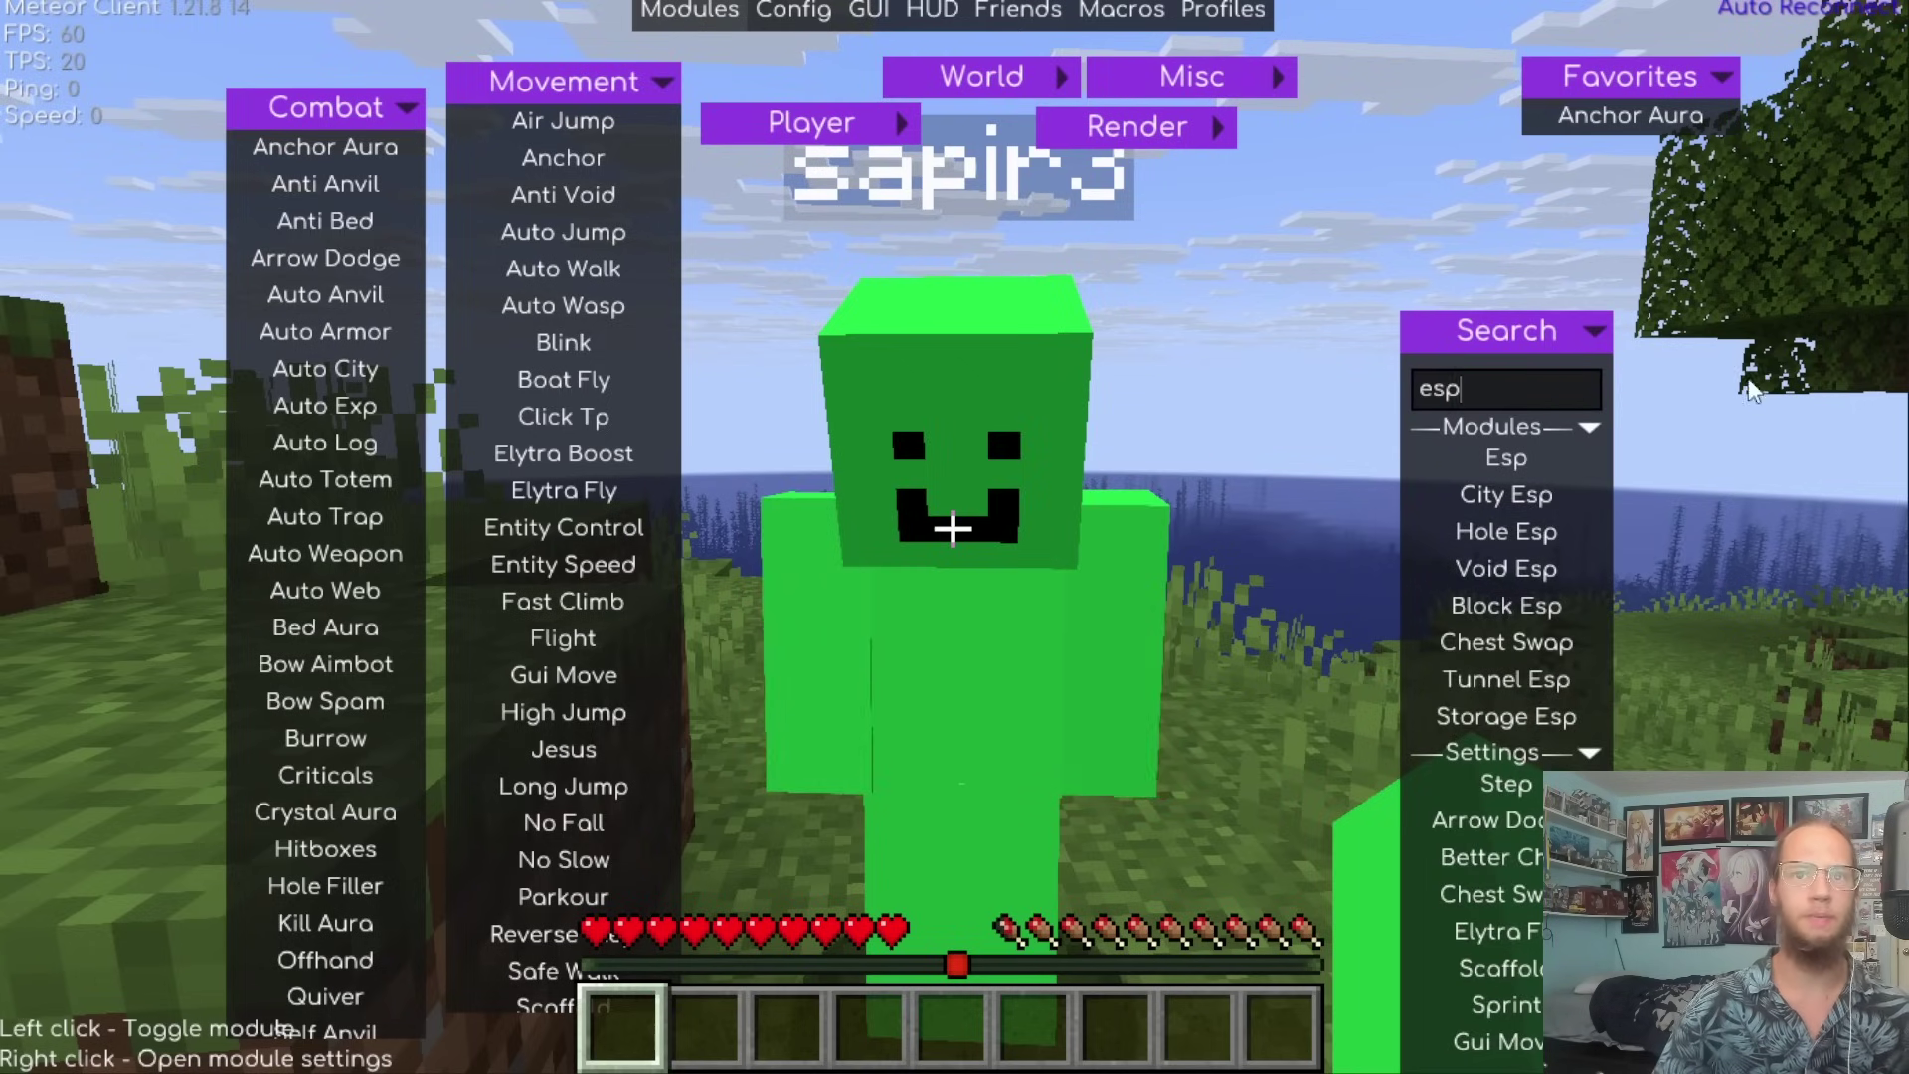
{"action": "left_click", "coordinate": [1452, 474]}
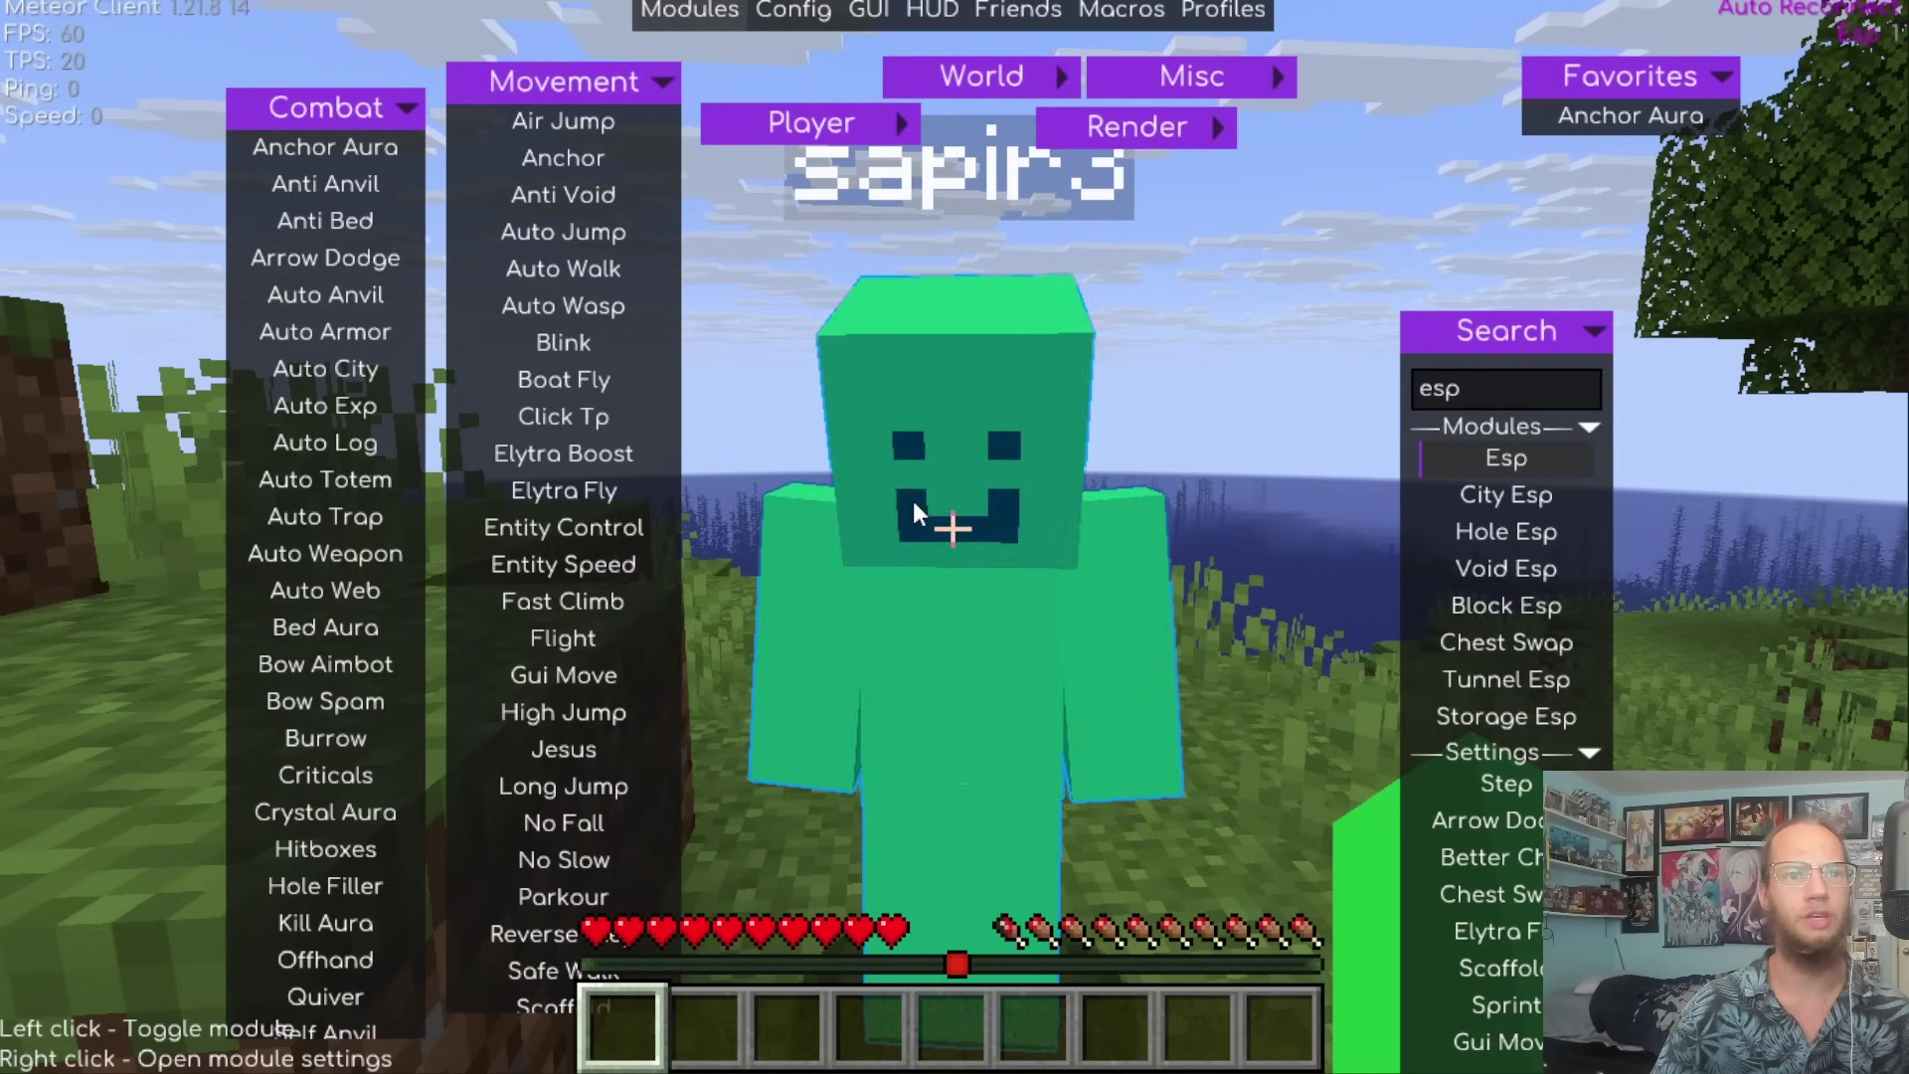
{"action": "left_click", "coordinate": [791, 12]}
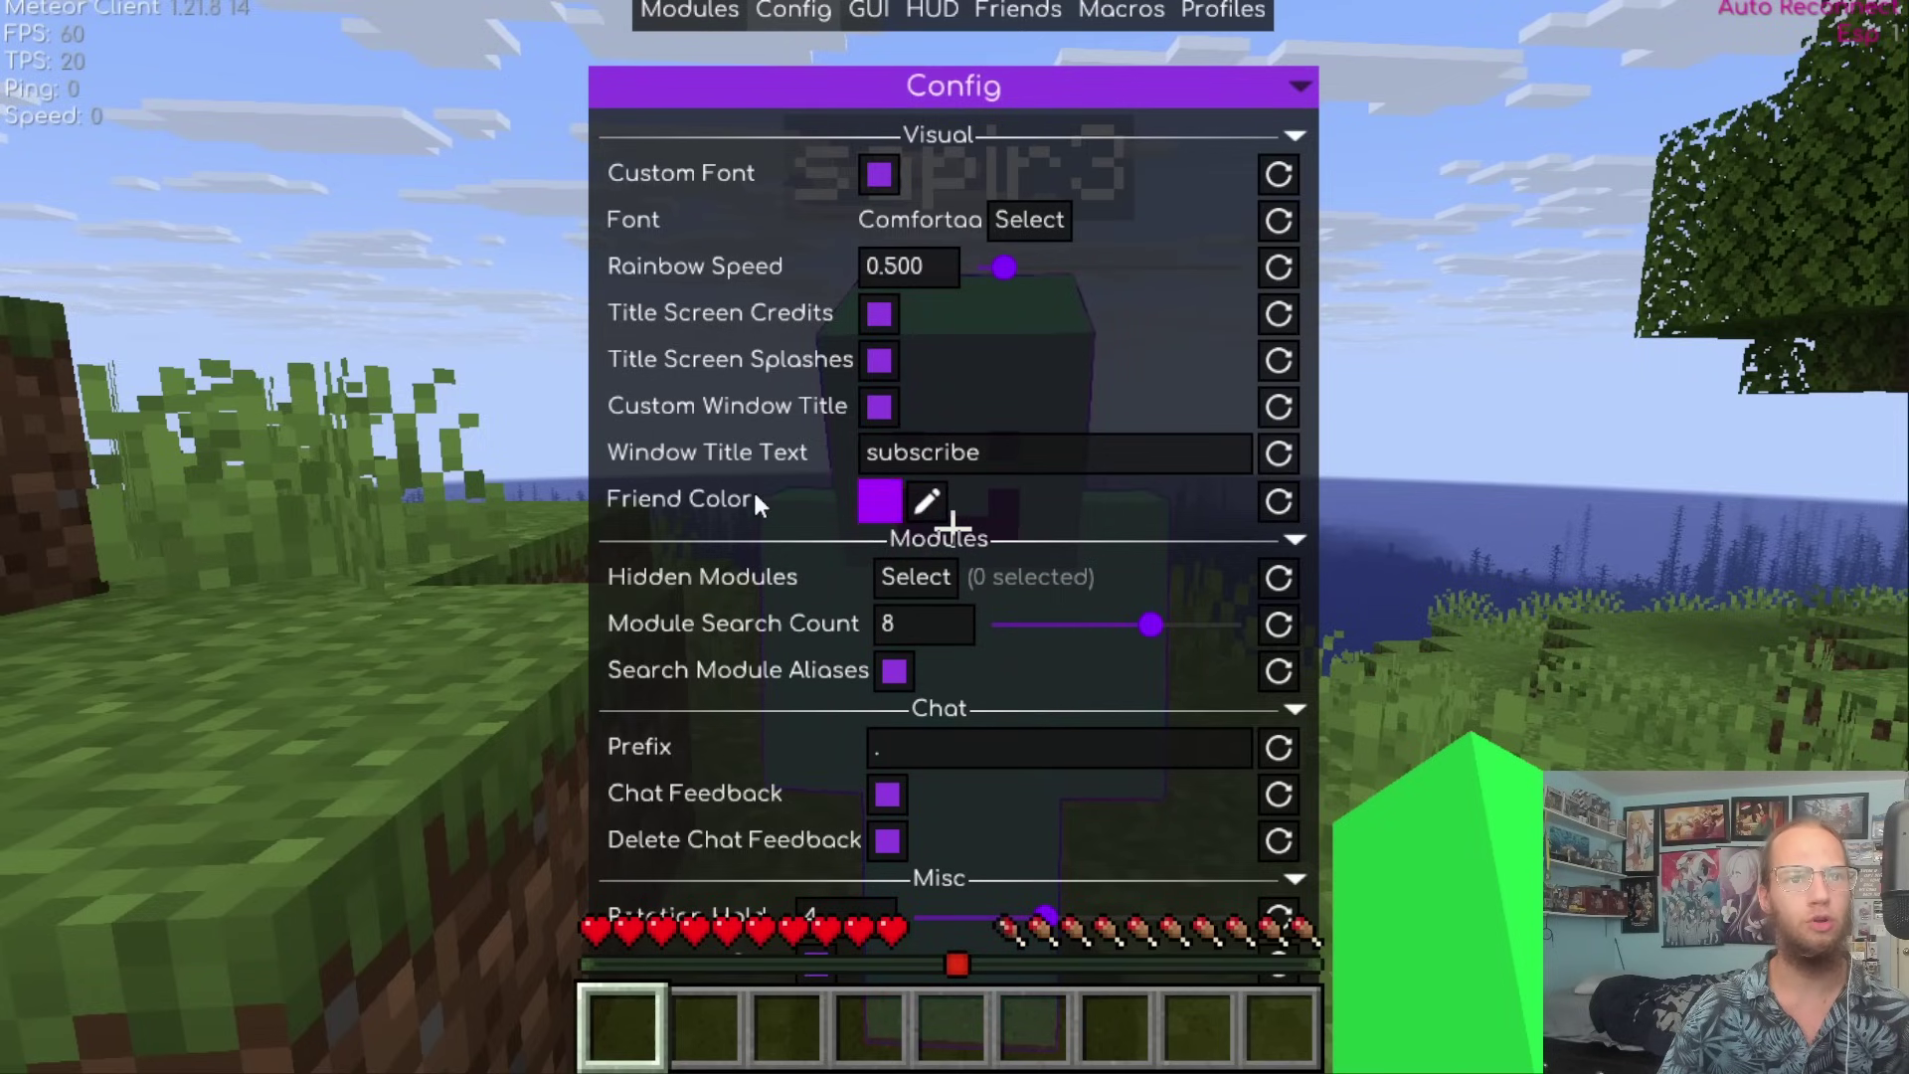
{"action": "key", "text": "Escape"}
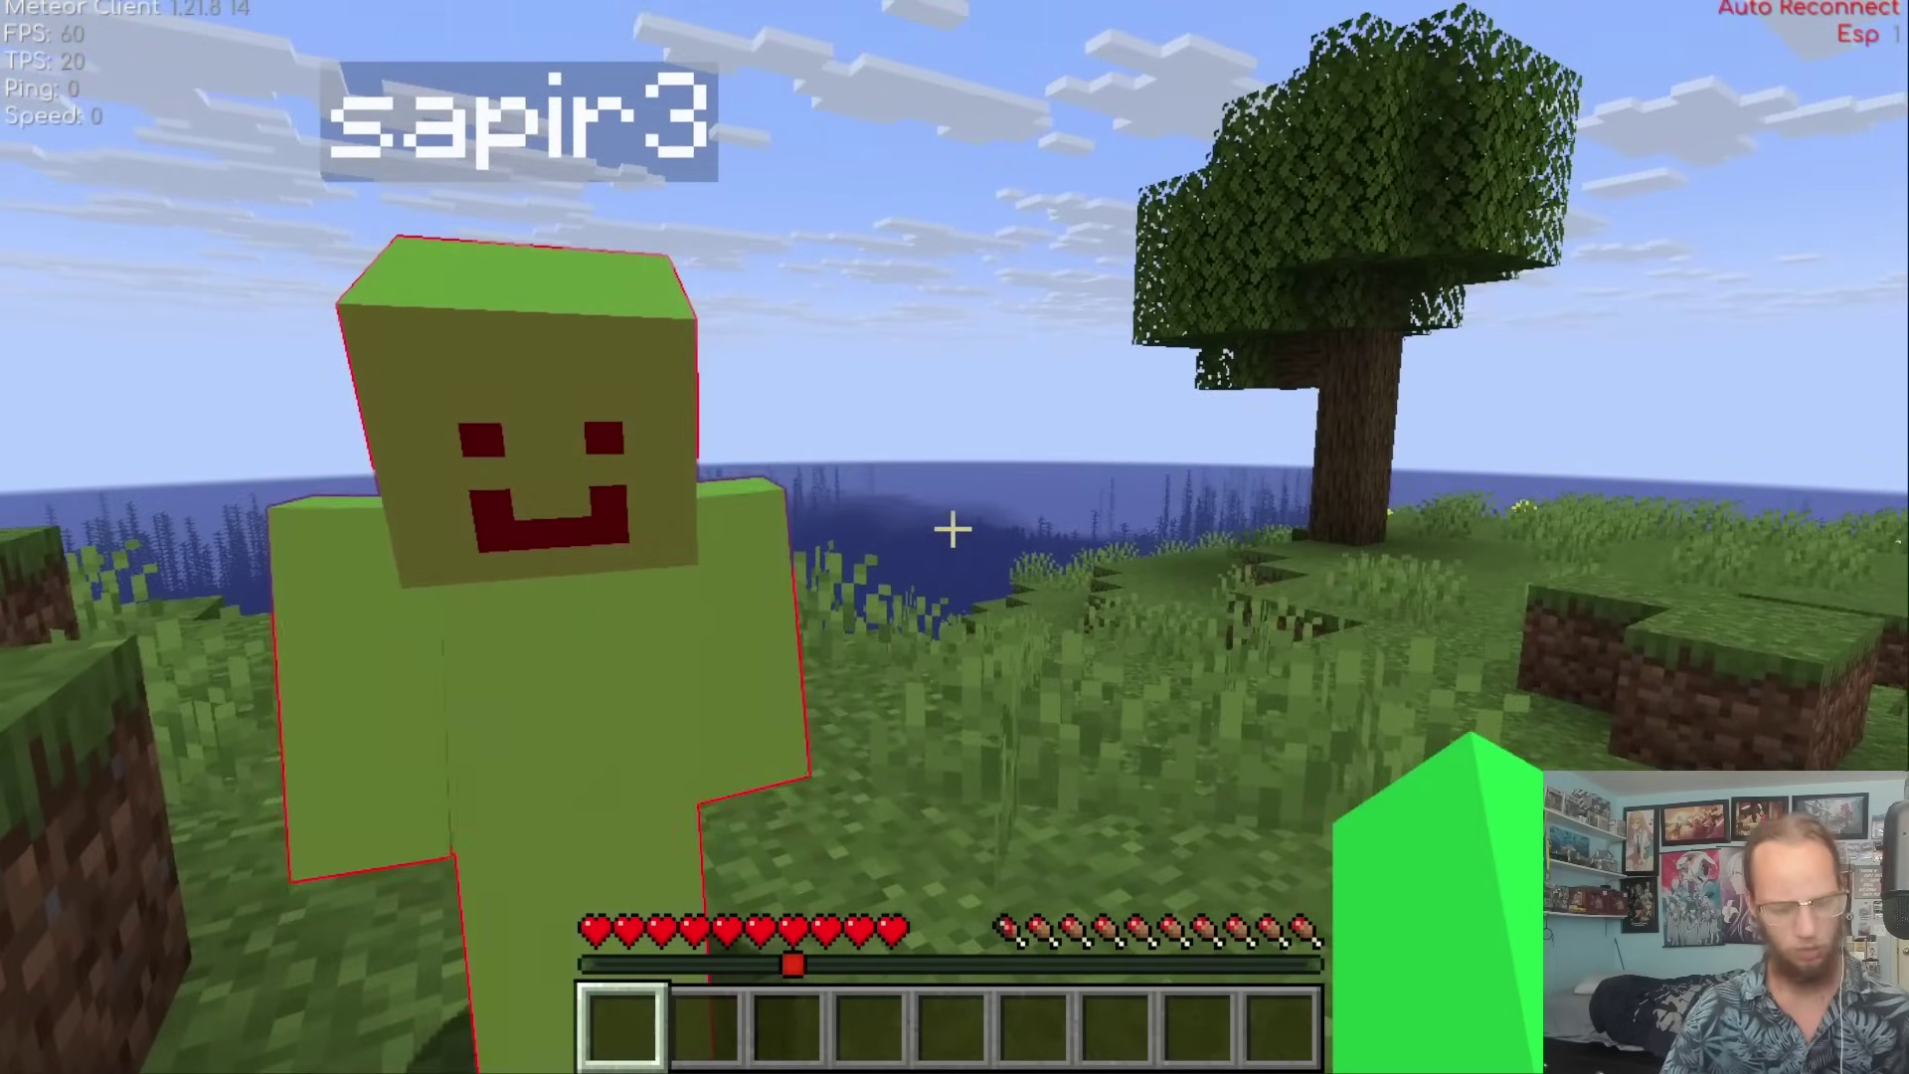
Turn off Rainbow on the Friend Color and pick a fixed mint green shade.
{"action": "key", "text": "p"}
{"action": "key", "text": "Escape"}
{"action": "key", "text": "Shift_R"}
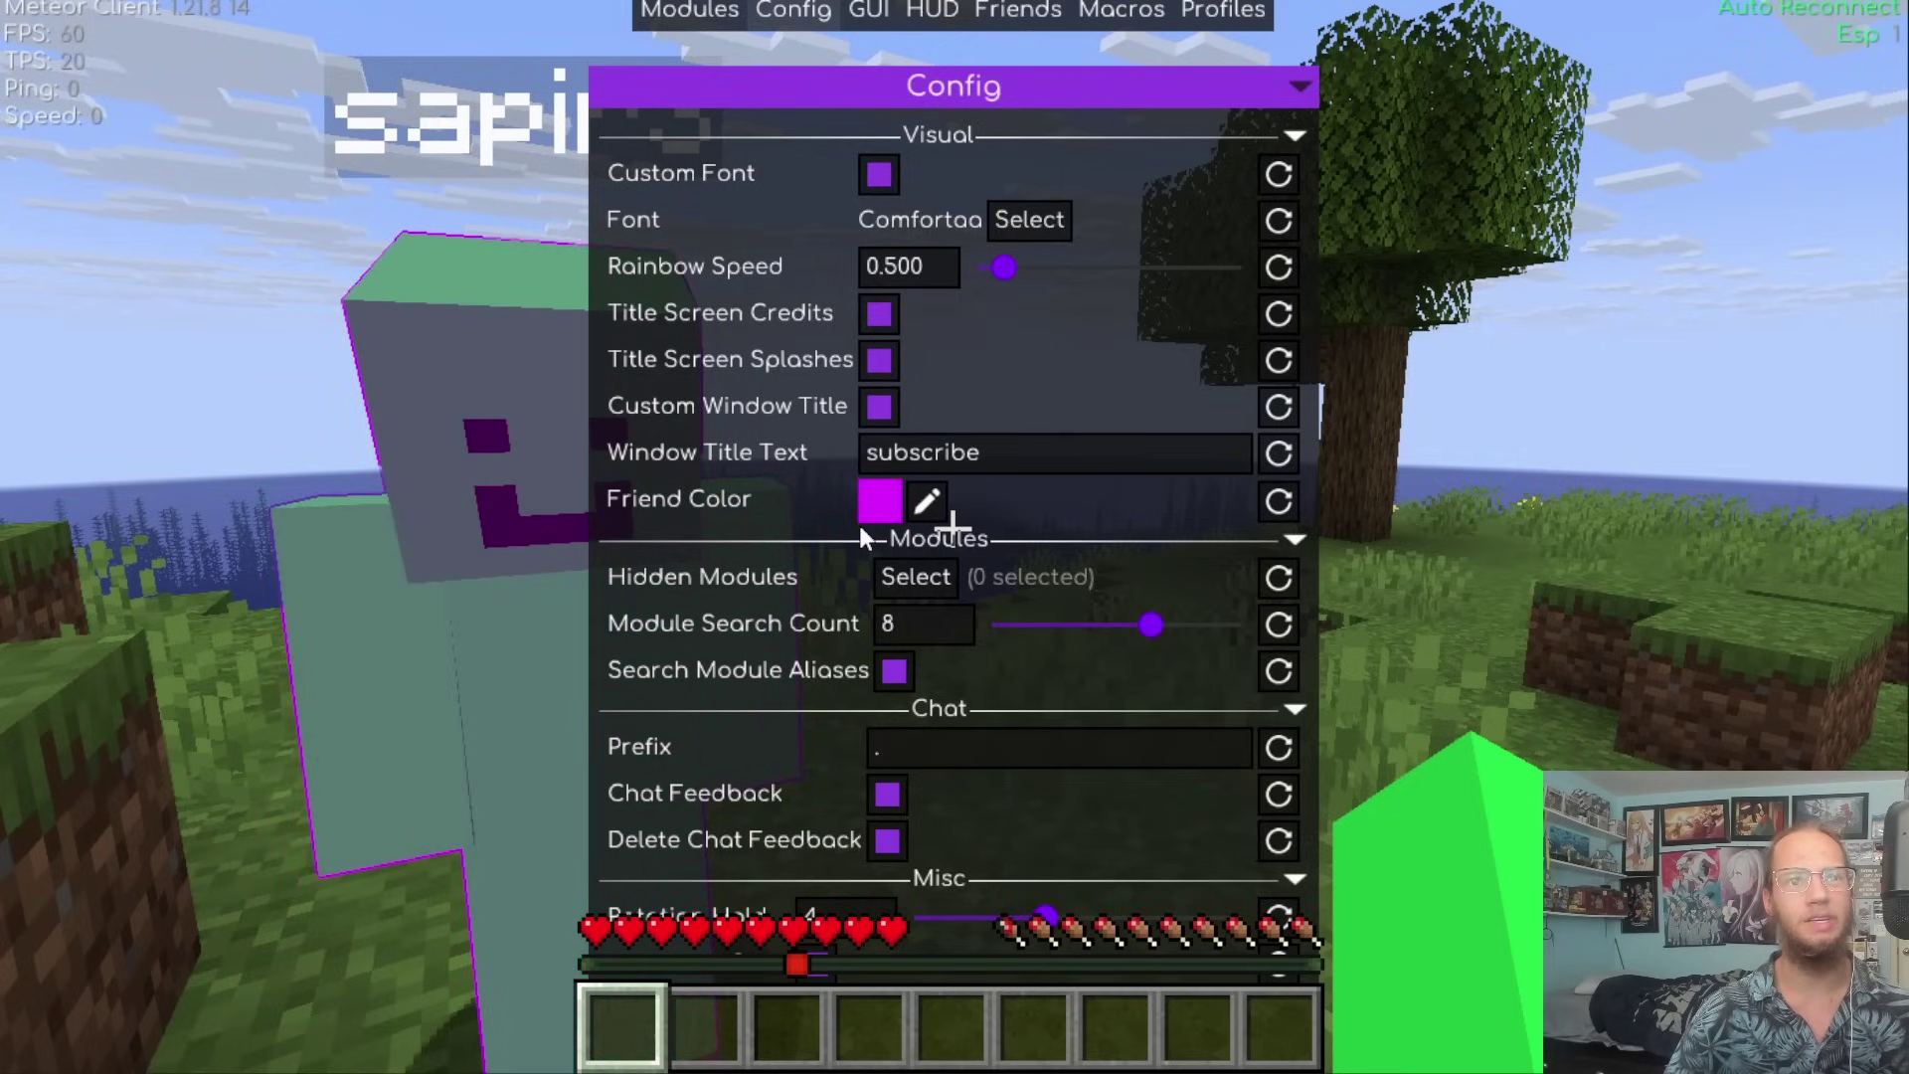
{"action": "left_click", "coordinate": [935, 504]}
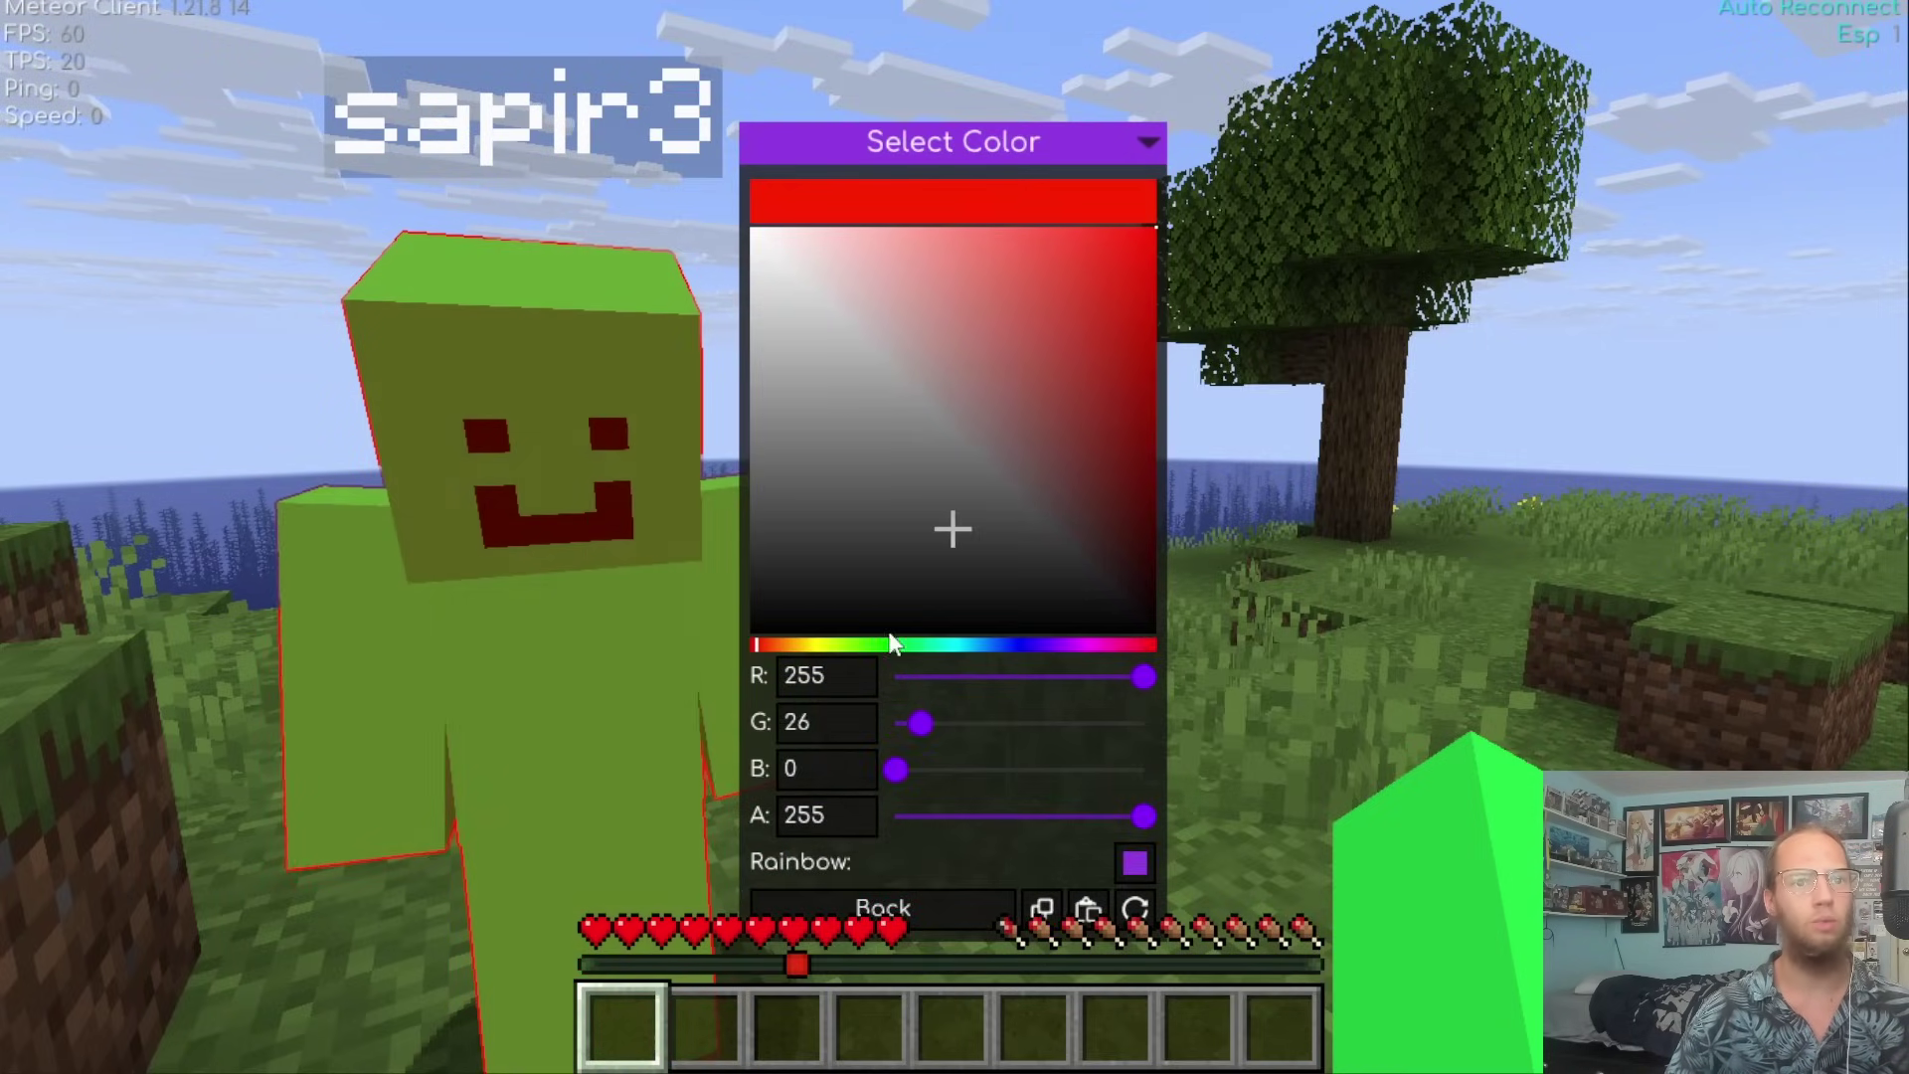
{"action": "left_click", "coordinate": [1135, 862]}
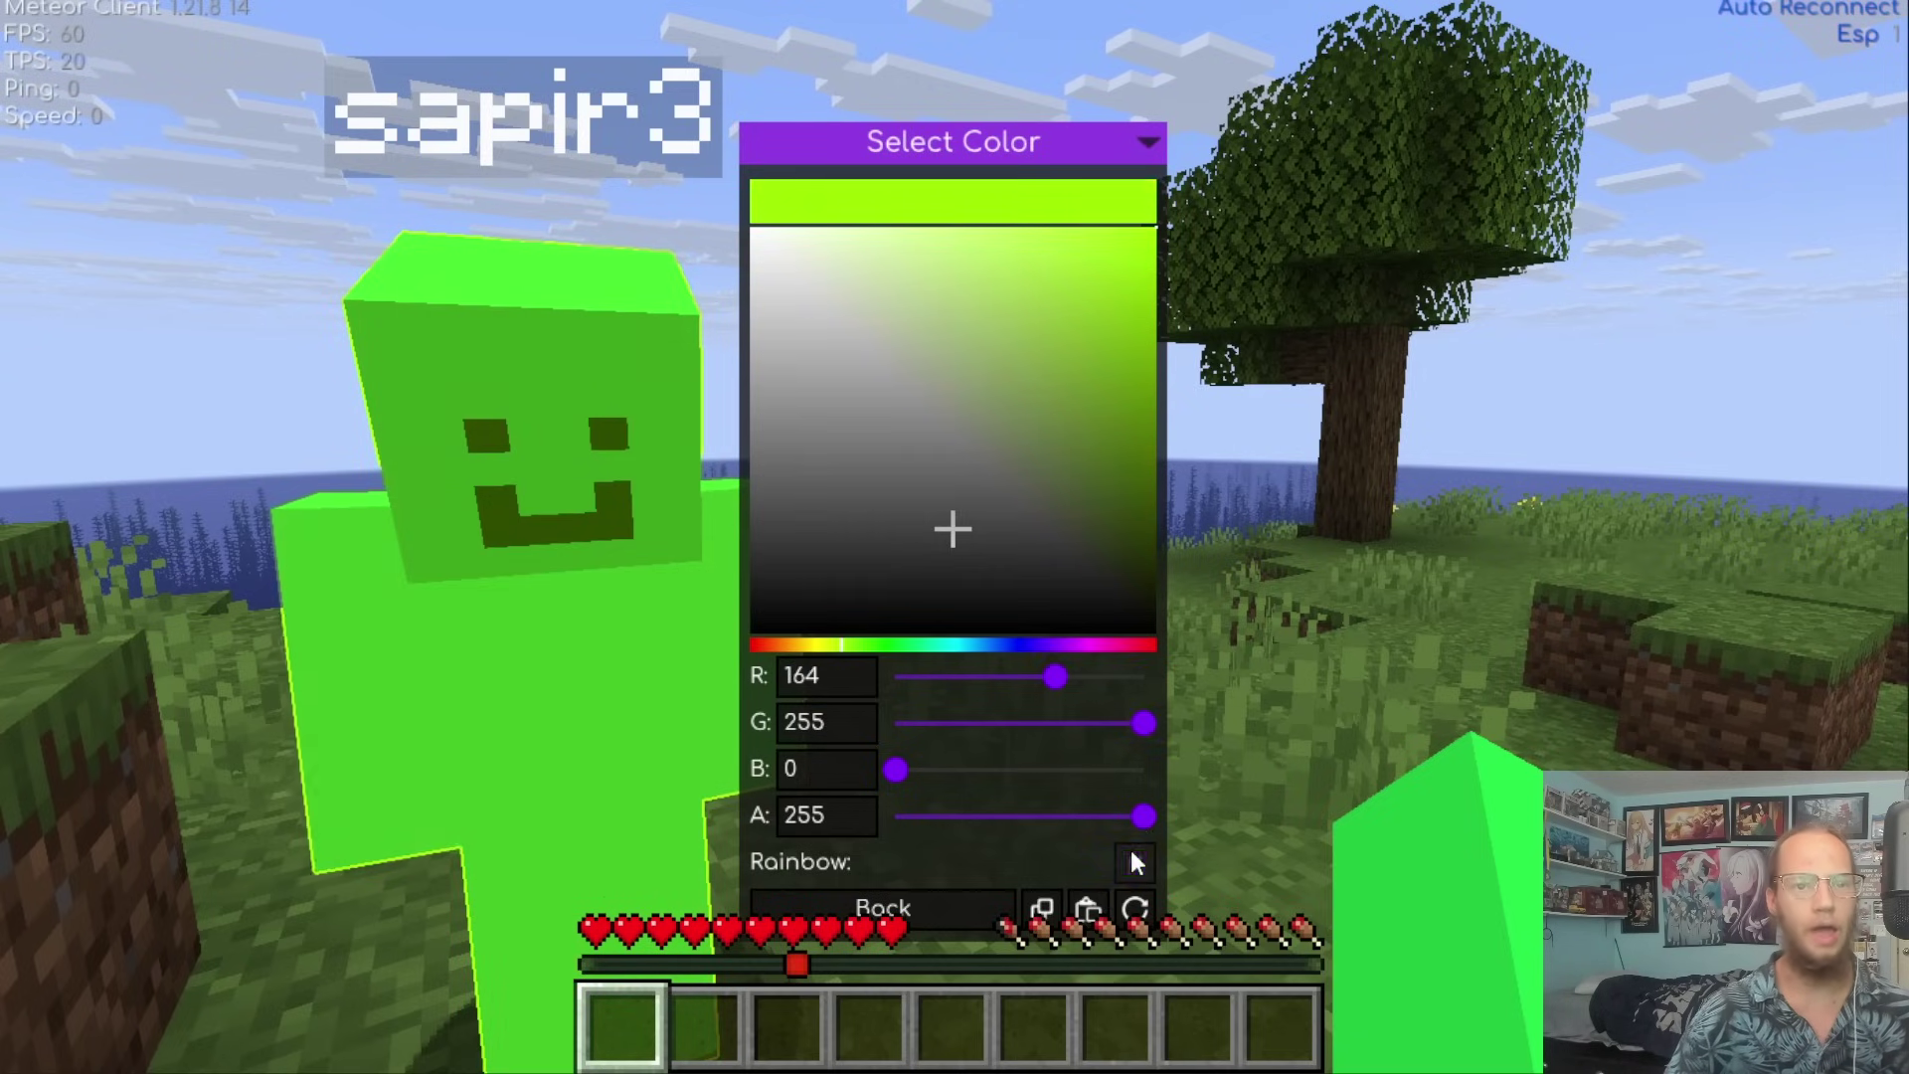
{"action": "left_click_drag", "start_coordinate": [1061, 324], "coordinate": [509, 781]}
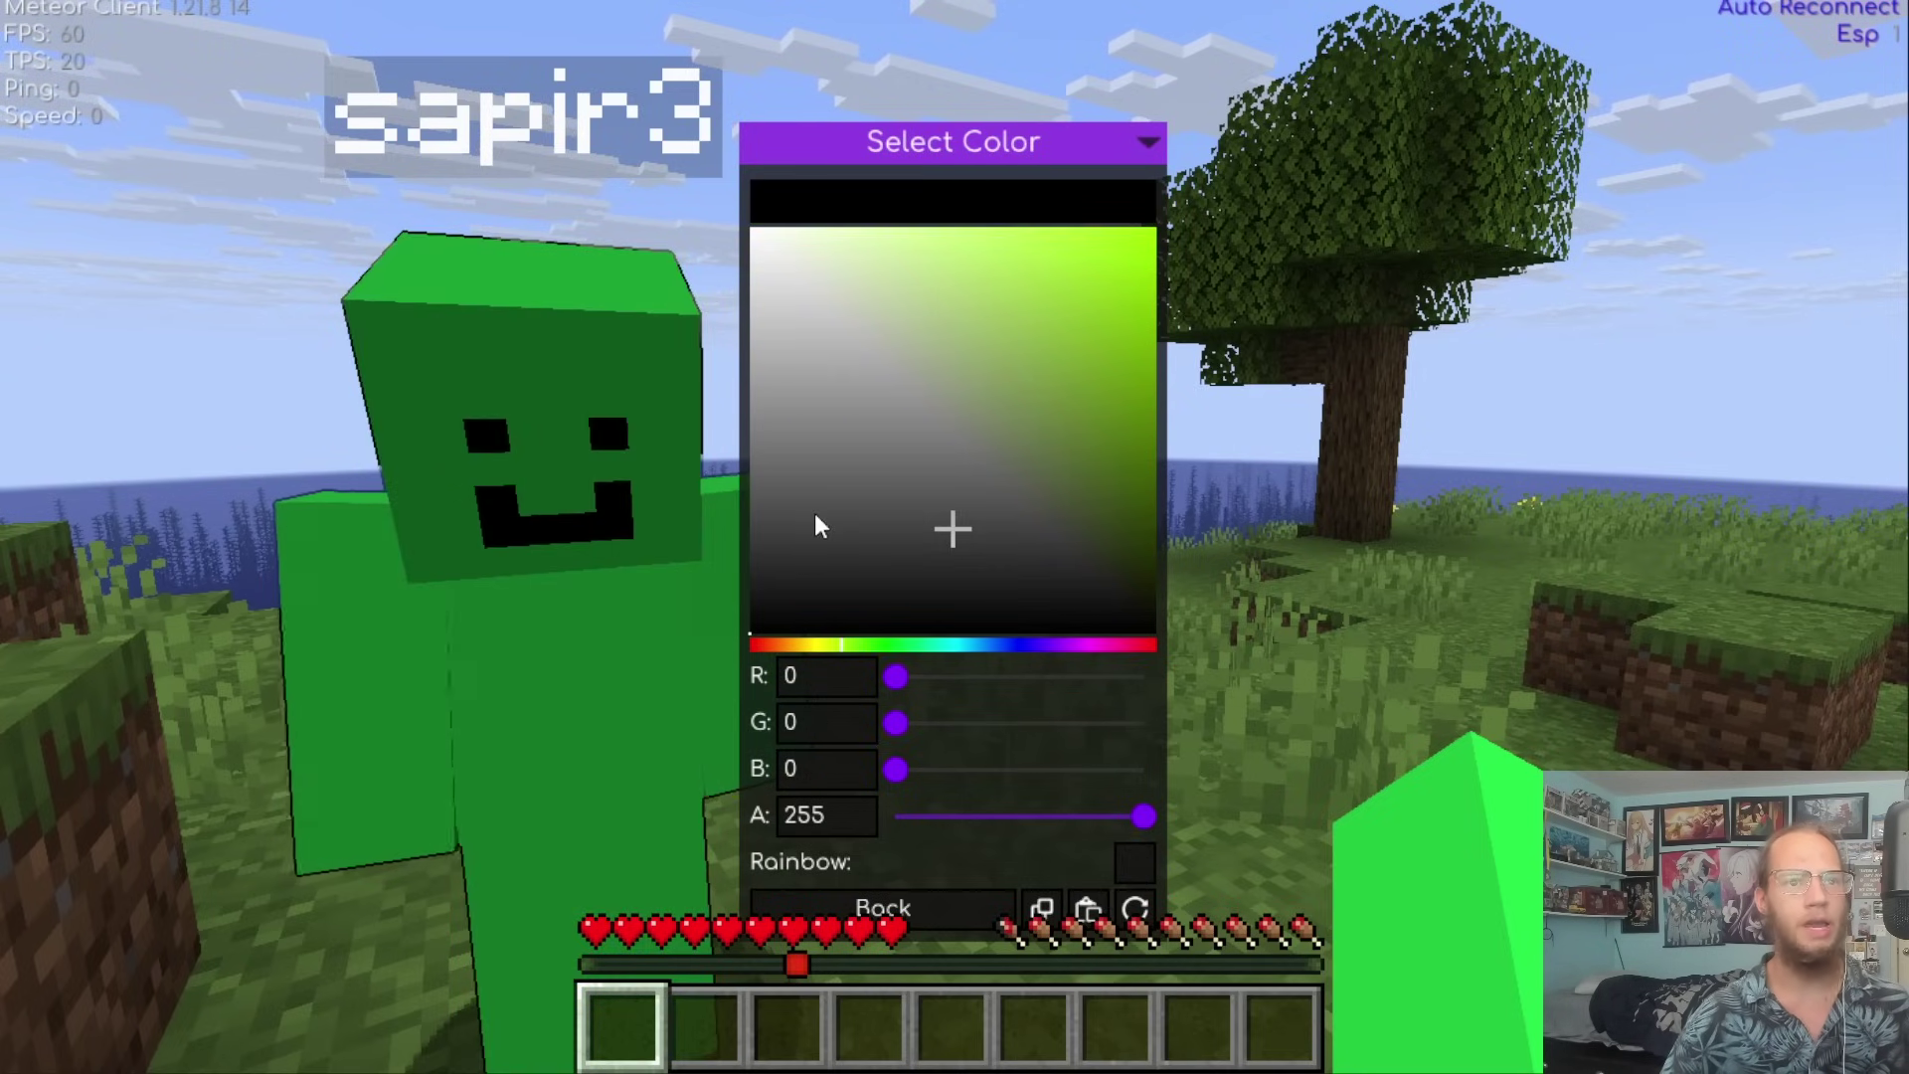
{"action": "left_click_drag", "start_coordinate": [771, 243], "coordinate": [1156, 229]}
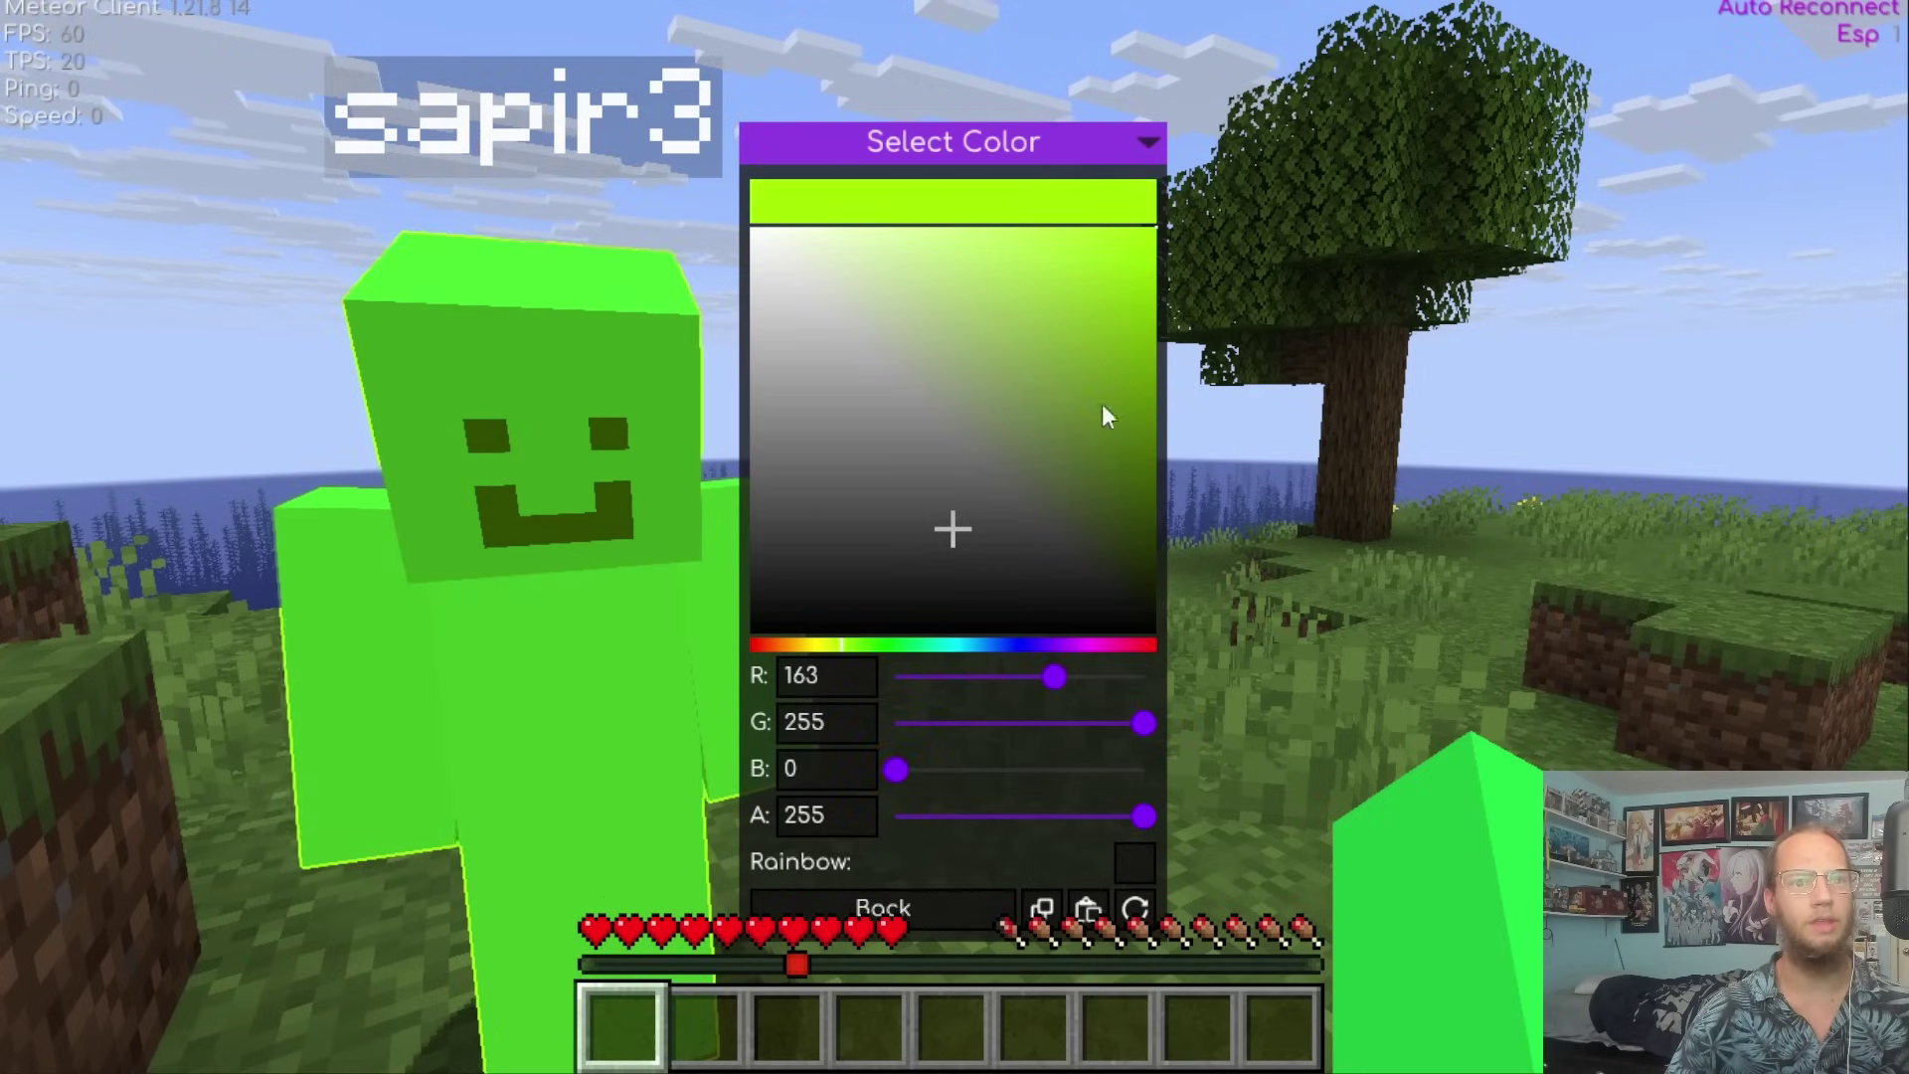
{"action": "mouse_move", "coordinate": [963, 645]}
{"action": "left_mouse_down"}
{"action": "mouse_move", "coordinate": [1117, 630]}
{"action": "mouse_move", "coordinate": [682, 660]}
{"action": "mouse_move", "coordinate": [929, 623]}
{"action": "mouse_move", "coordinate": [933, 596]}
{"action": "mouse_move", "coordinate": [938, 652]}
{"action": "left_mouse_up"}
{"action": "key", "text": "Escape"}
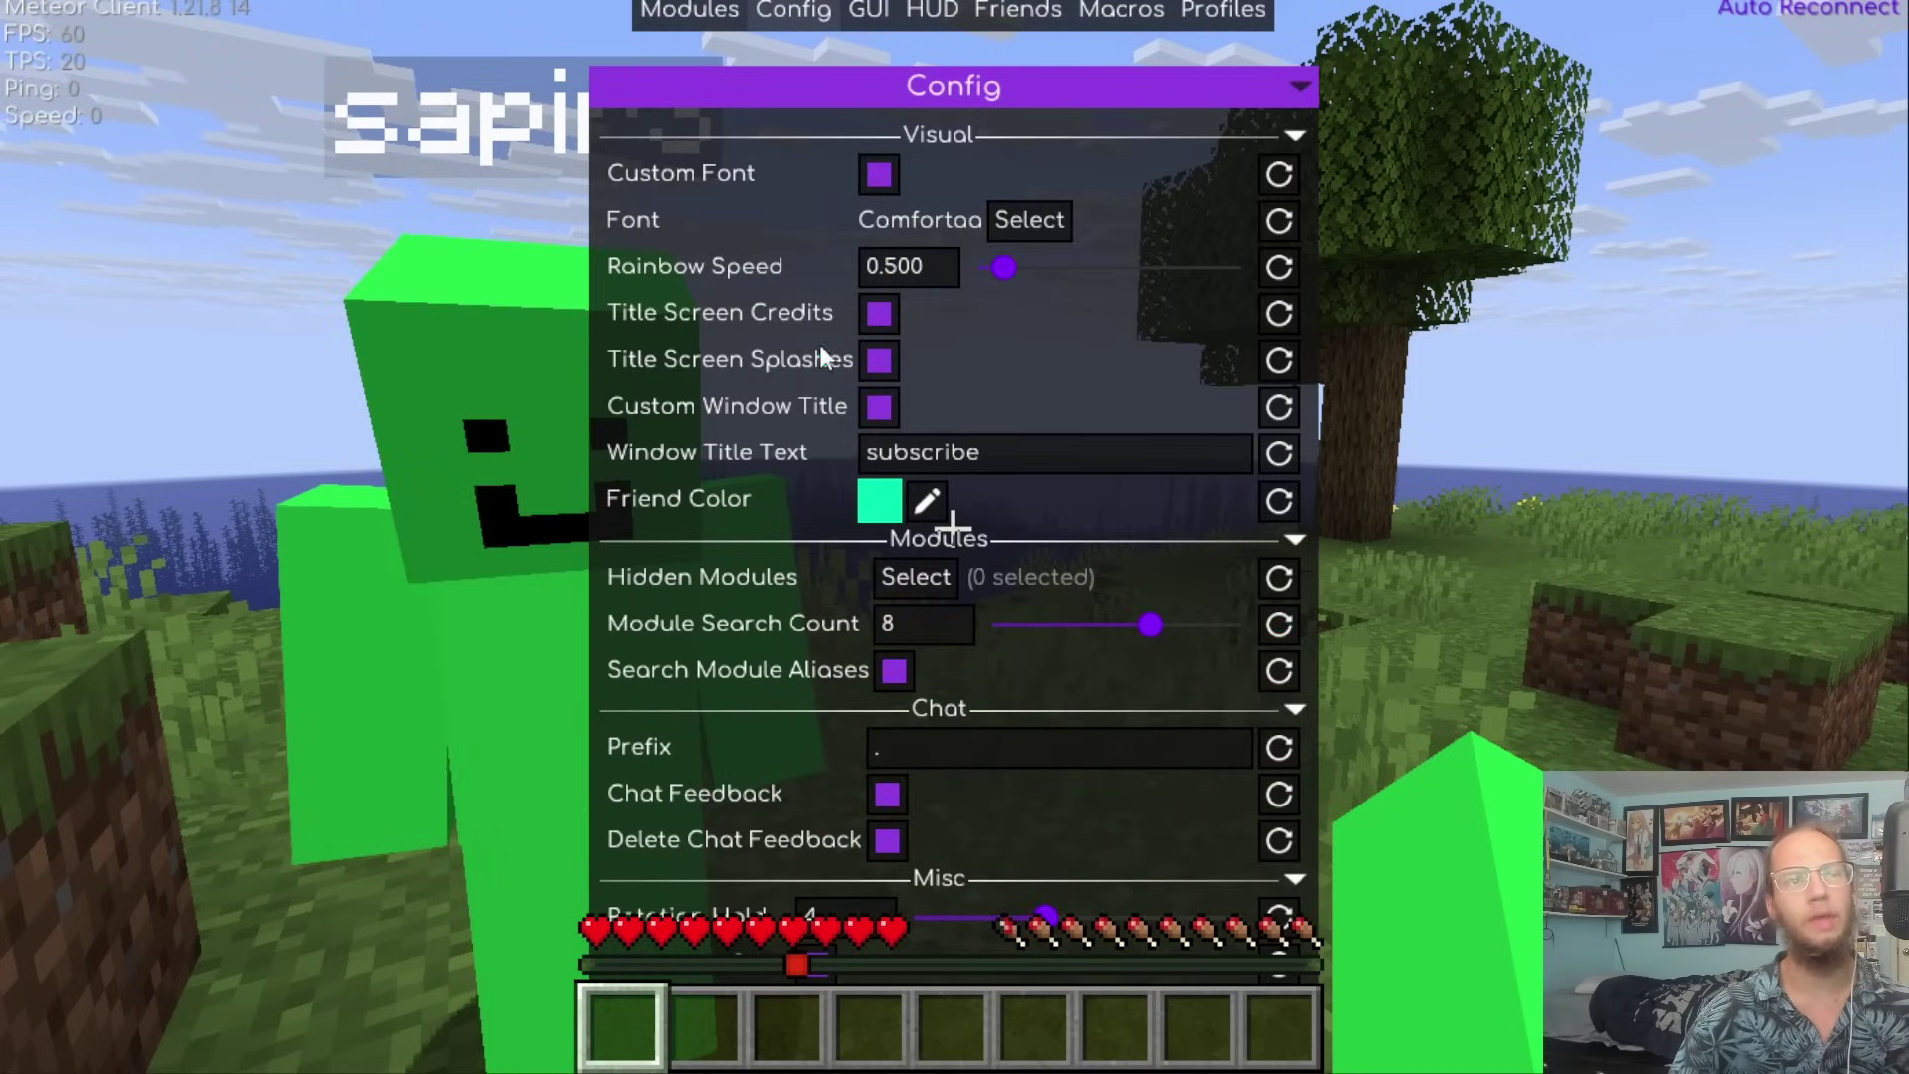
Add Air Jump to Hidden Modules by searching 'air' in the selection list.
{"action": "left_click", "coordinate": [691, 10]}
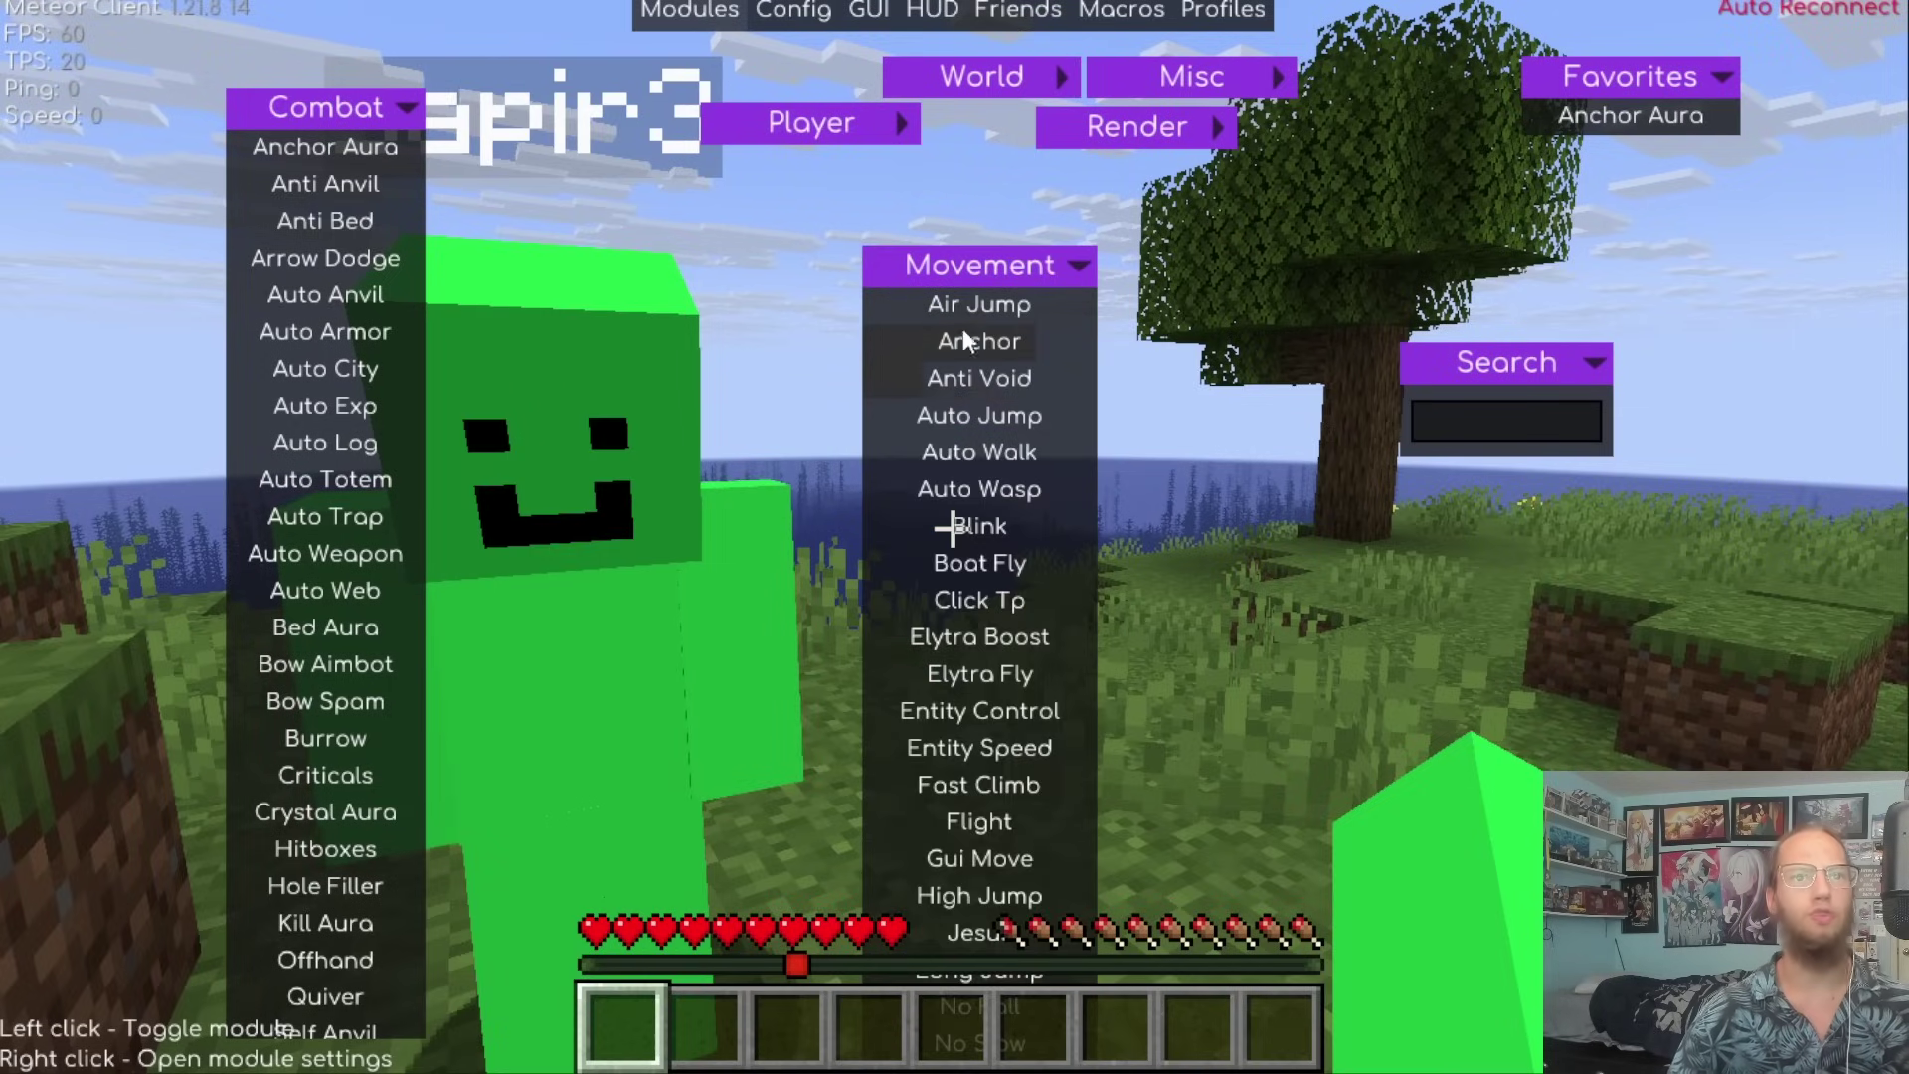
{"action": "left_click", "coordinate": [793, 10]}
{"action": "left_click", "coordinate": [912, 690]}
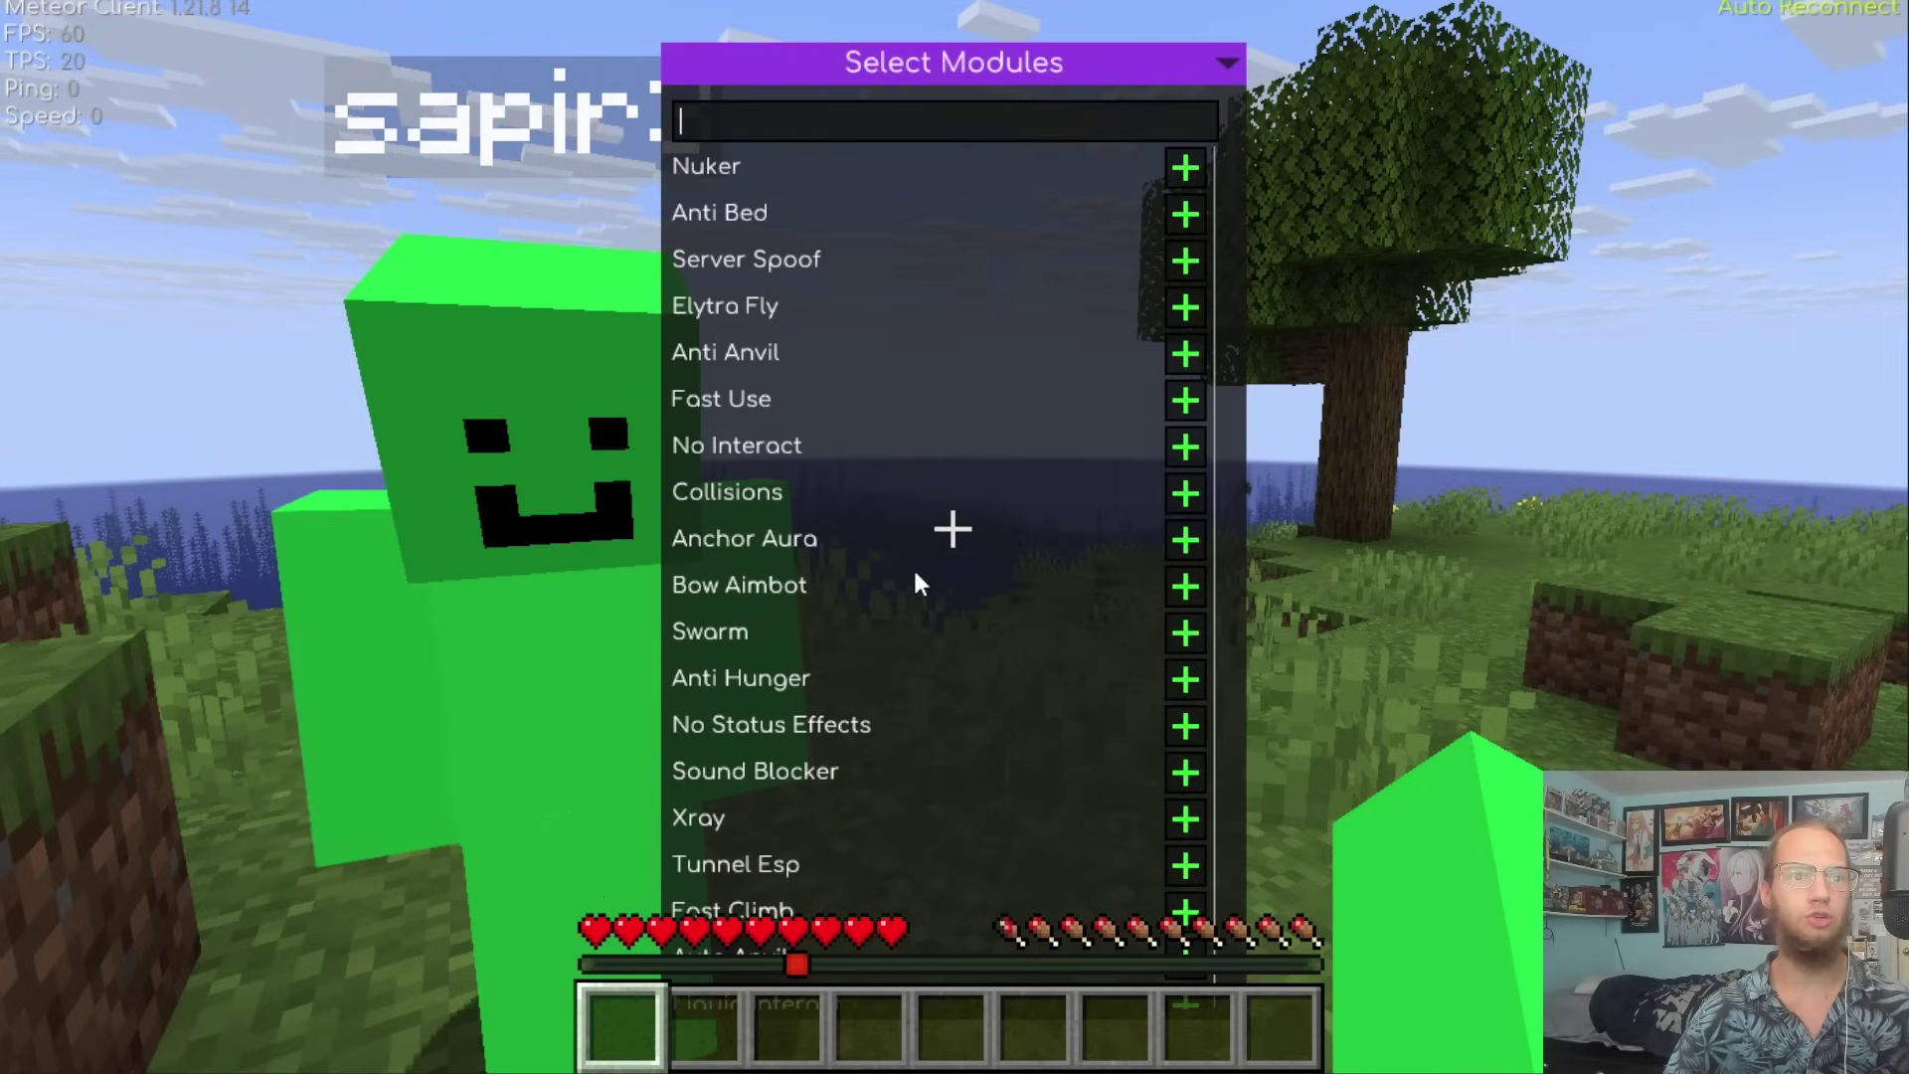
{"action": "type", "text": "ai"}
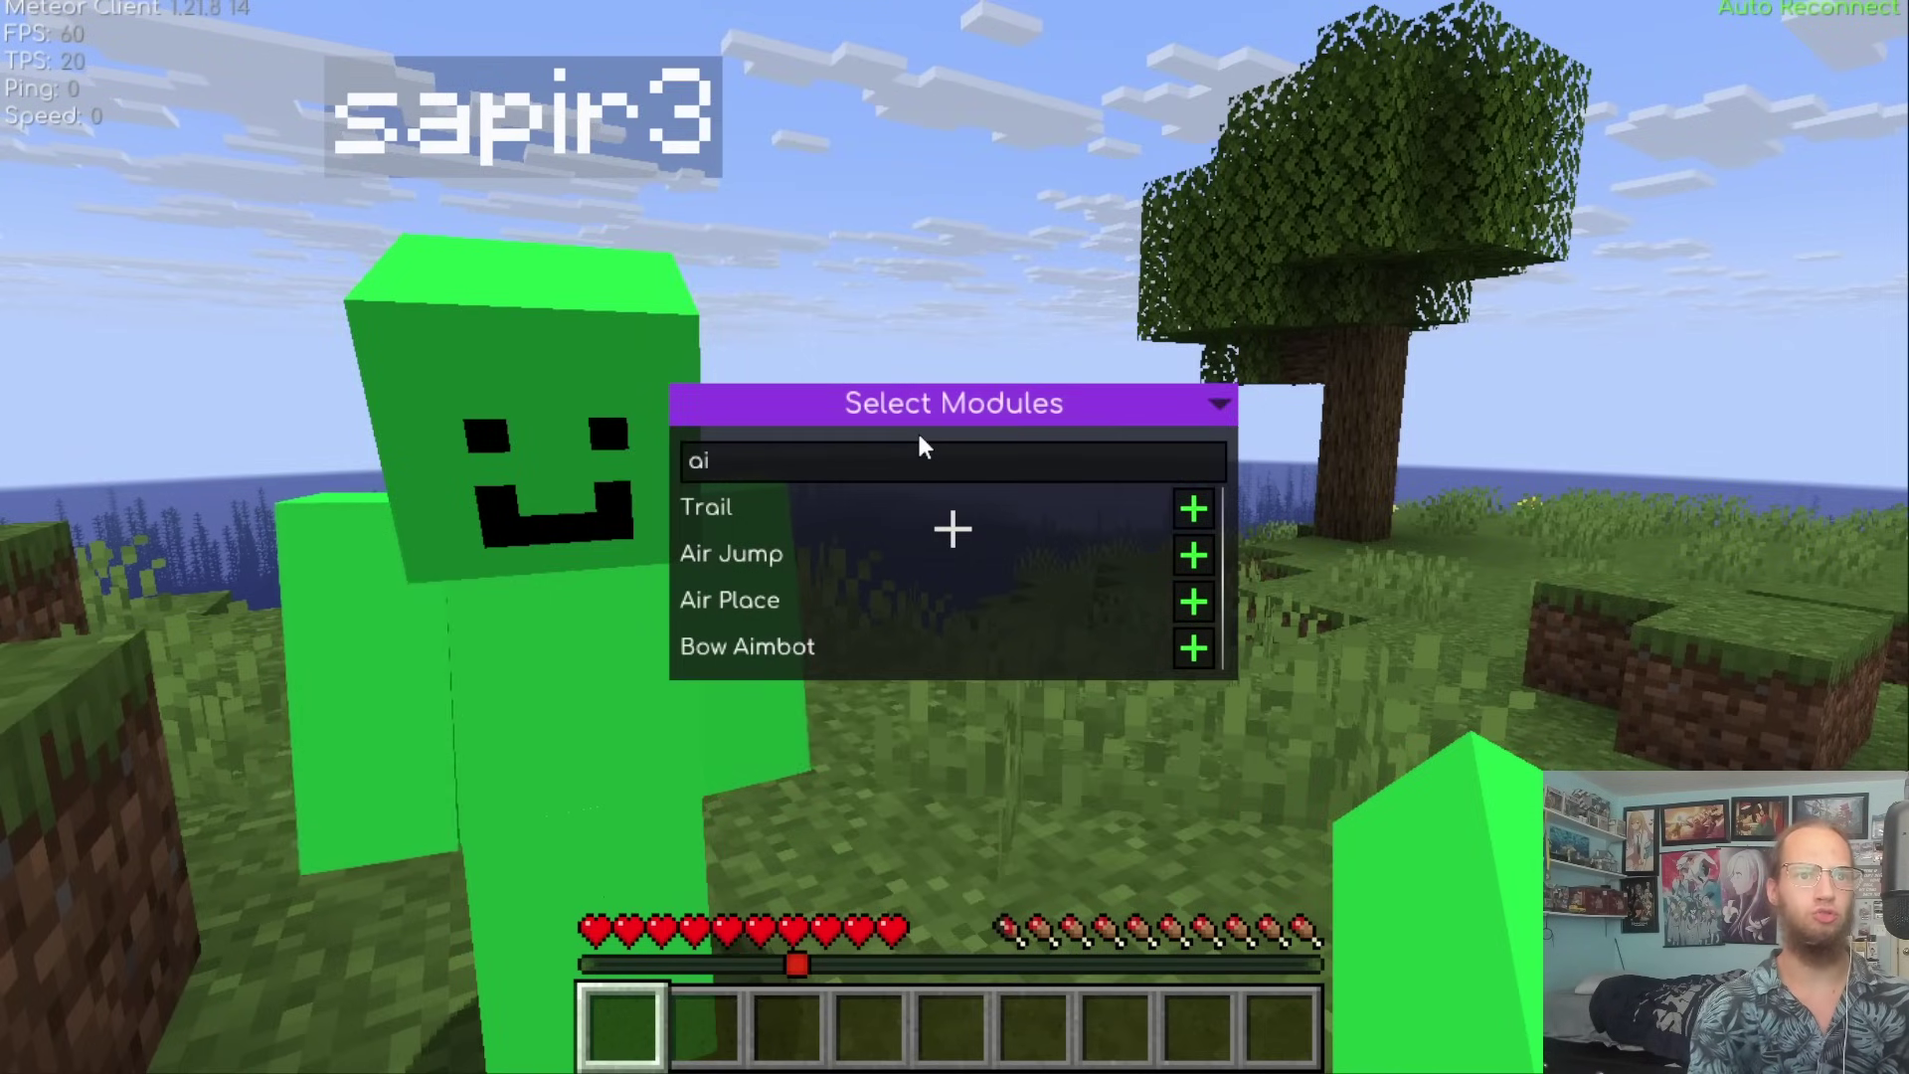
{"action": "type", "text": "r"}
{"action": "left_click", "coordinate": [1194, 559]}
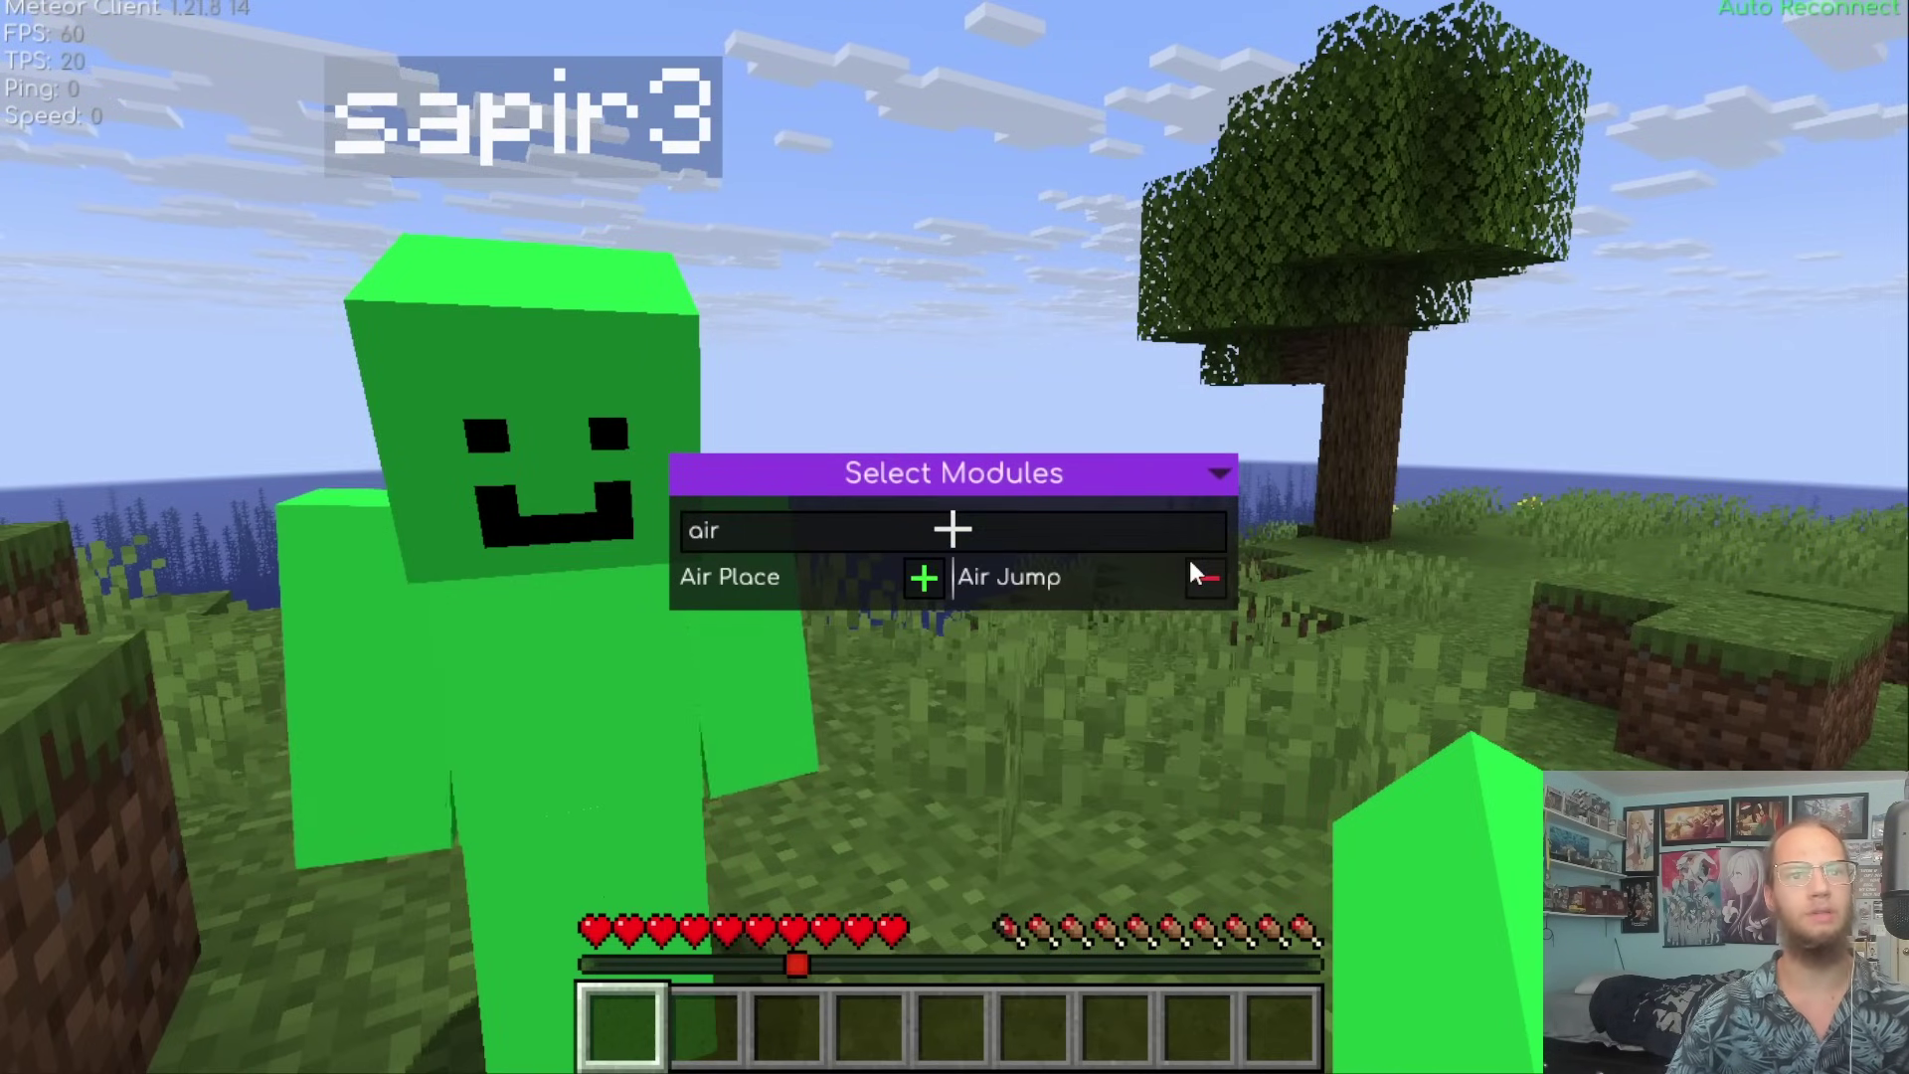
{"action": "key", "text": "Escape"}
{"action": "key", "text": "Escape"}
Reset Hidden Modules to none and move the Movement panel to confirm Air Jump returns.
{"action": "key", "text": "Shift_R"}
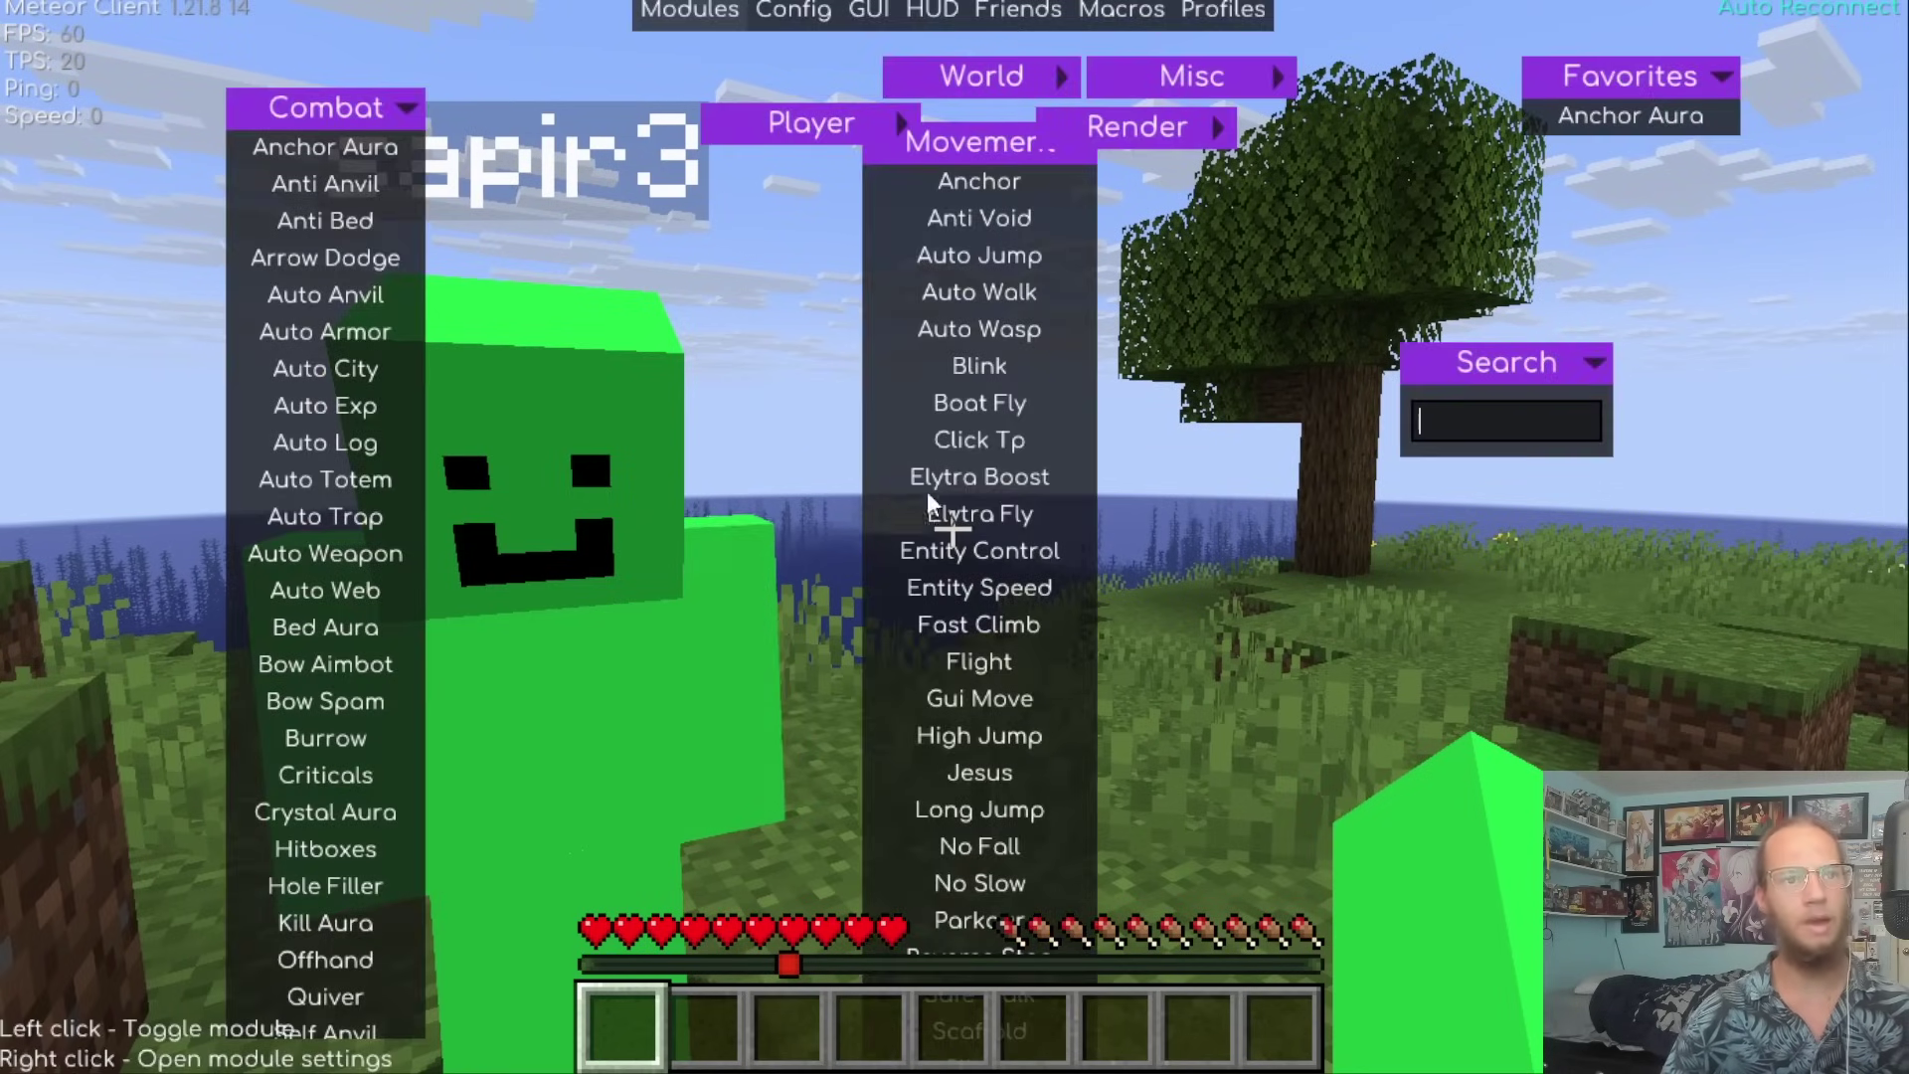
{"action": "left_click_drag", "start_coordinate": [954, 228], "coordinate": [877, 375]}
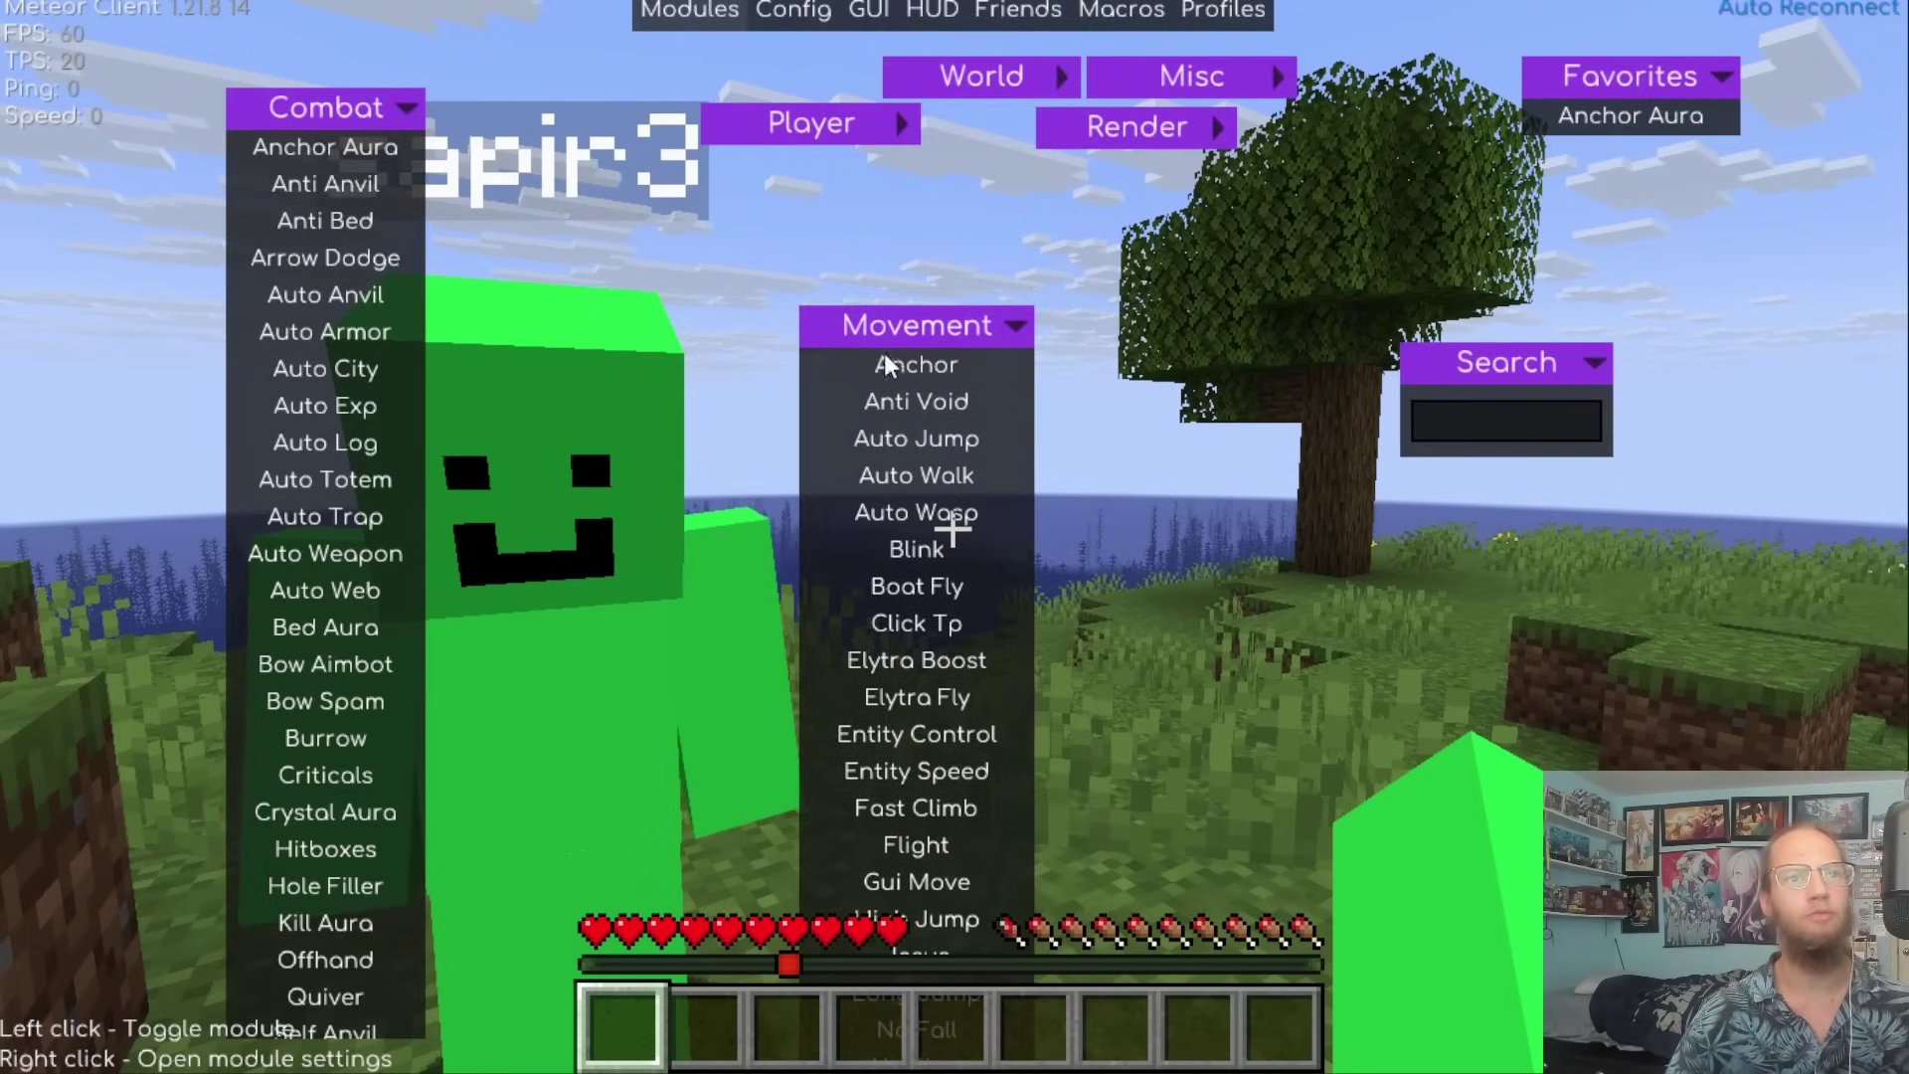
{"action": "left_click", "coordinate": [793, 12]}
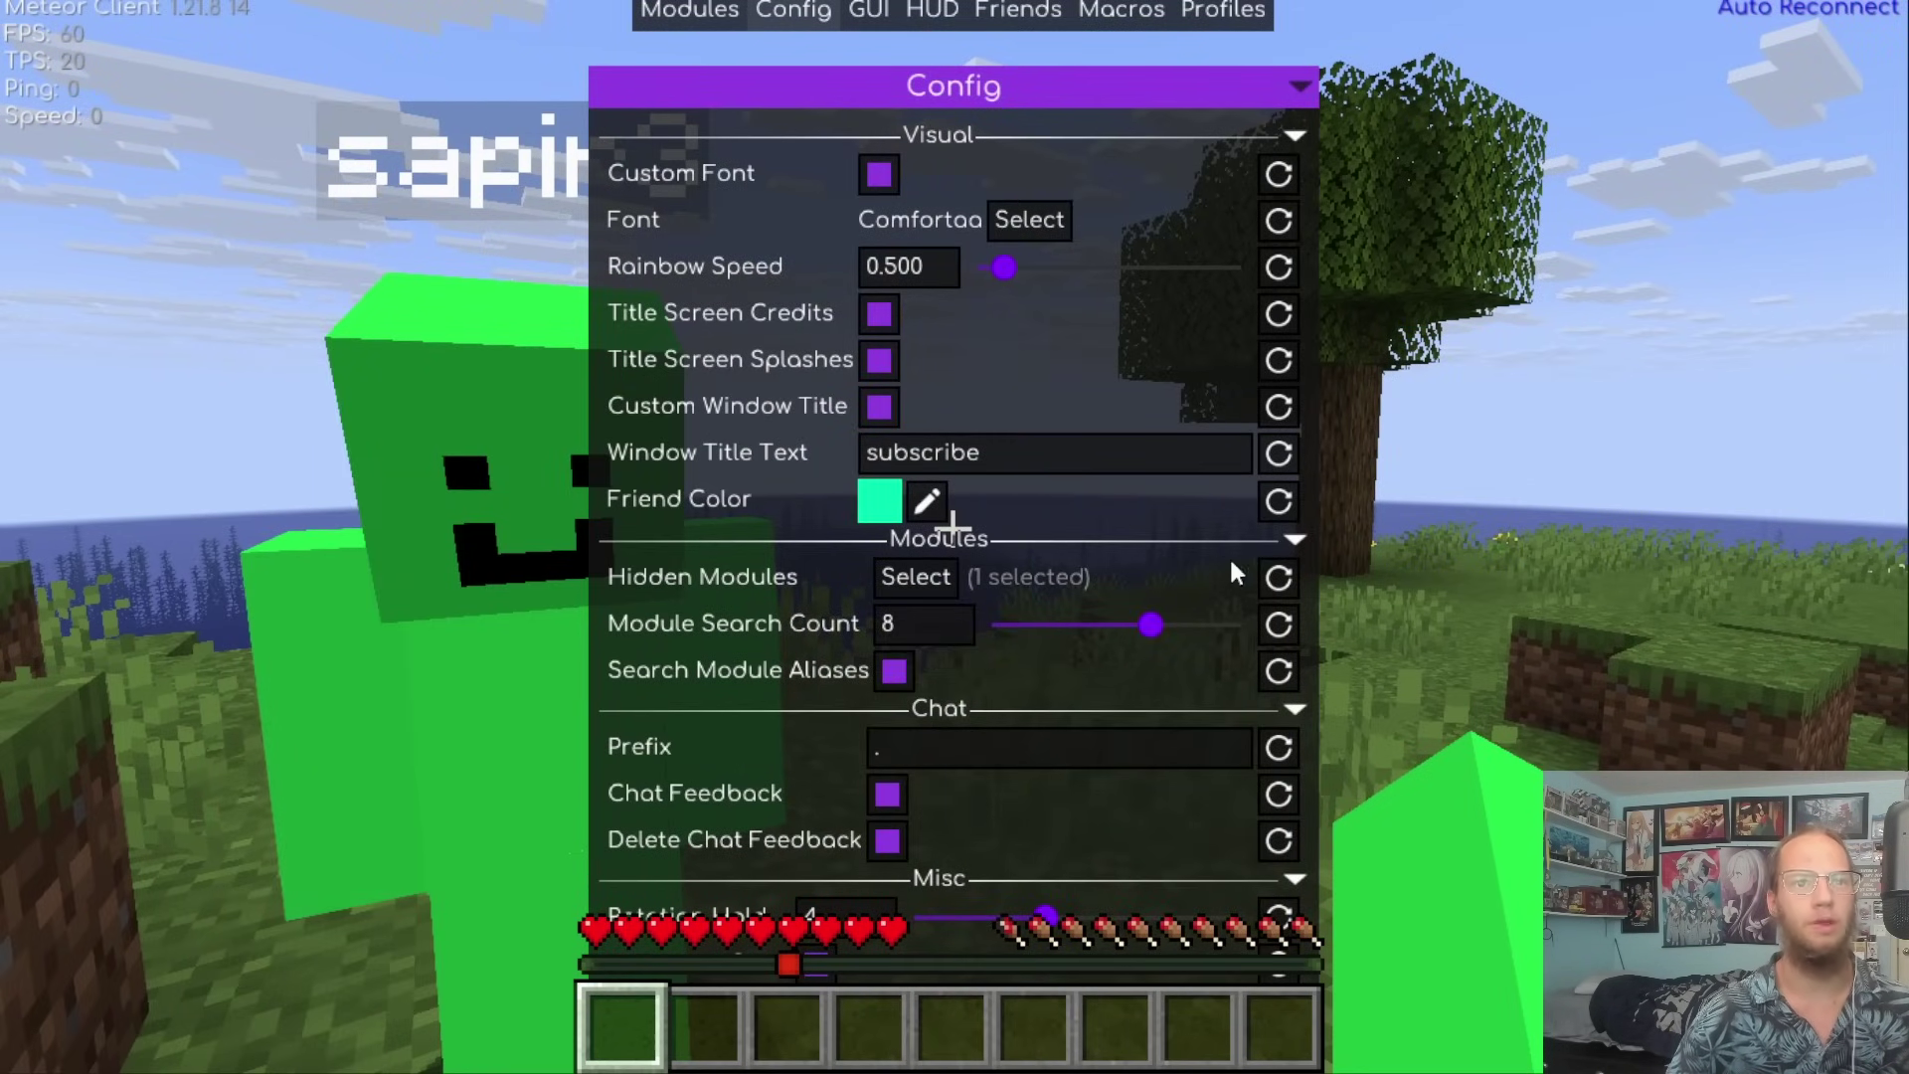
{"action": "left_click", "coordinate": [1279, 577]}
{"action": "left_click", "coordinate": [696, 14]}
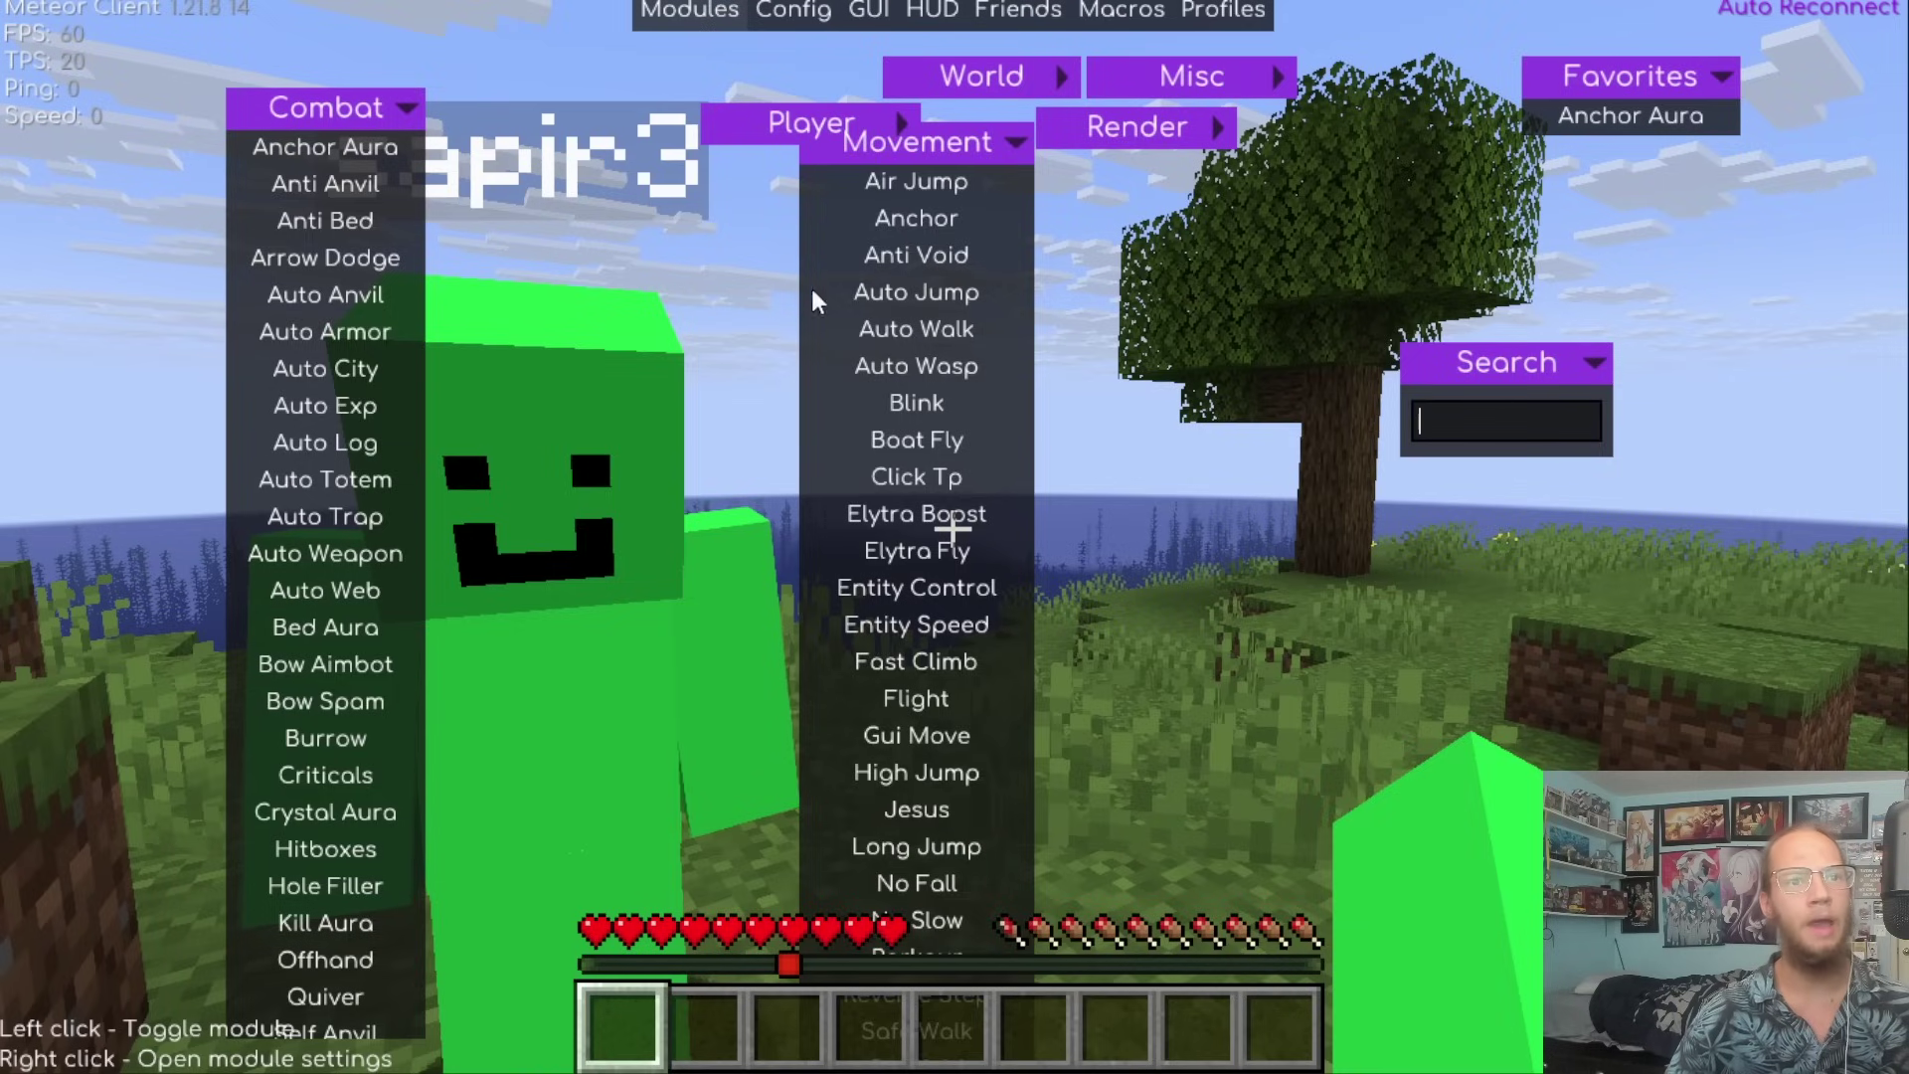
{"action": "left_click_drag", "start_coordinate": [915, 141], "coordinate": [933, 250]}
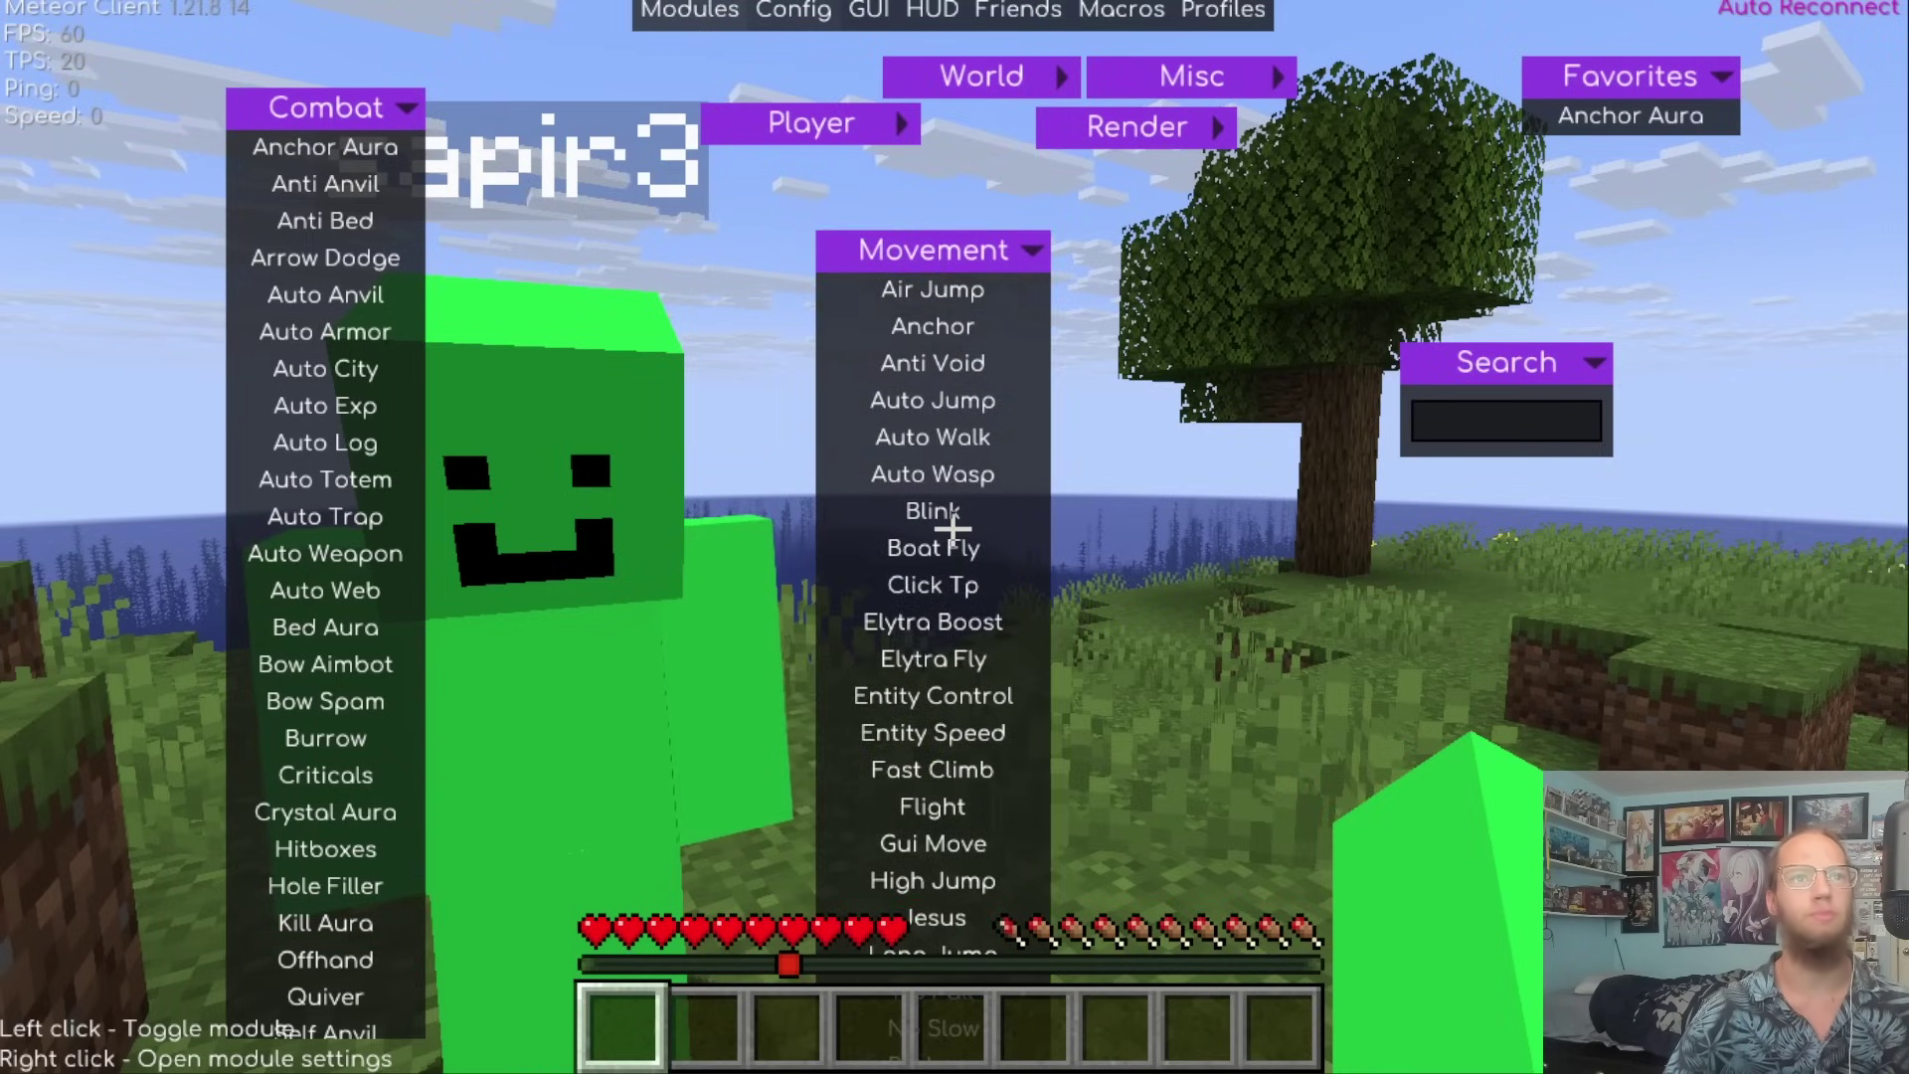
{"action": "left_click", "coordinate": [792, 12]}
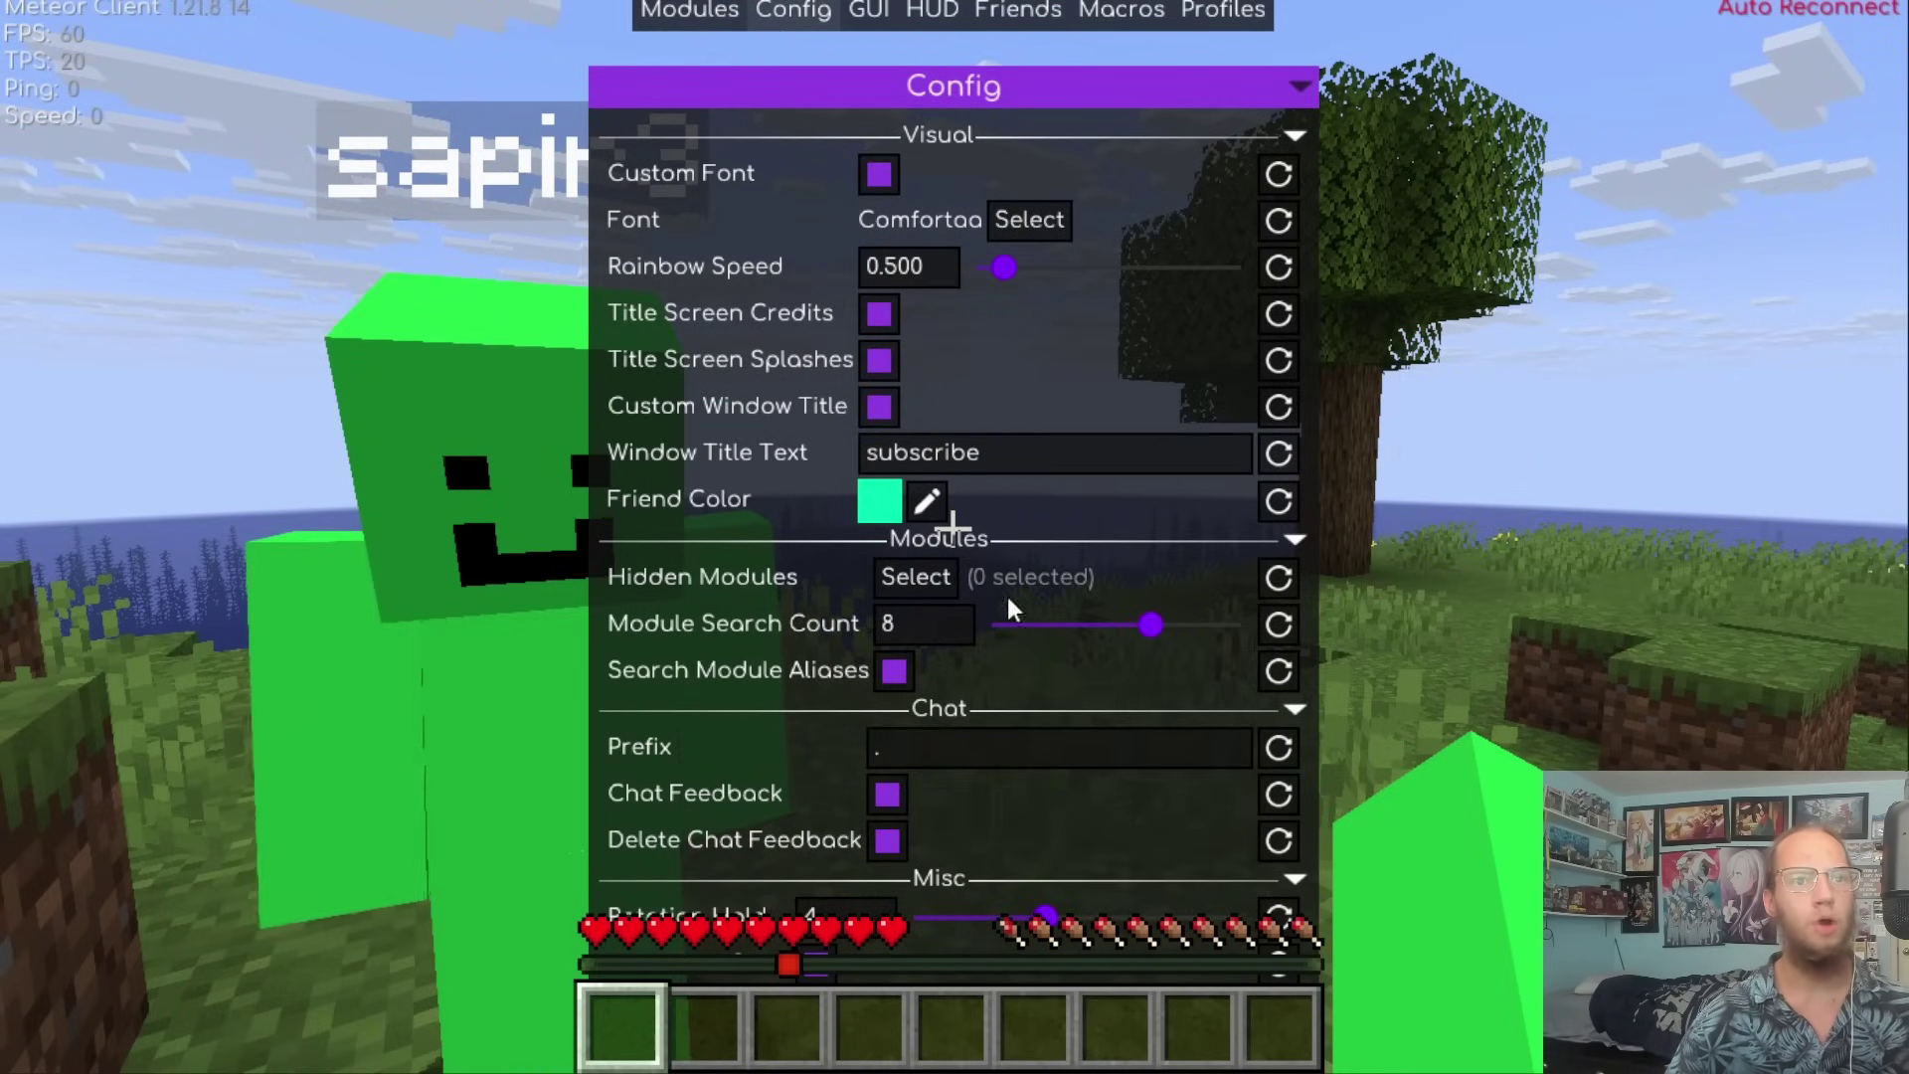
{"action": "left_click", "coordinate": [689, 12]}
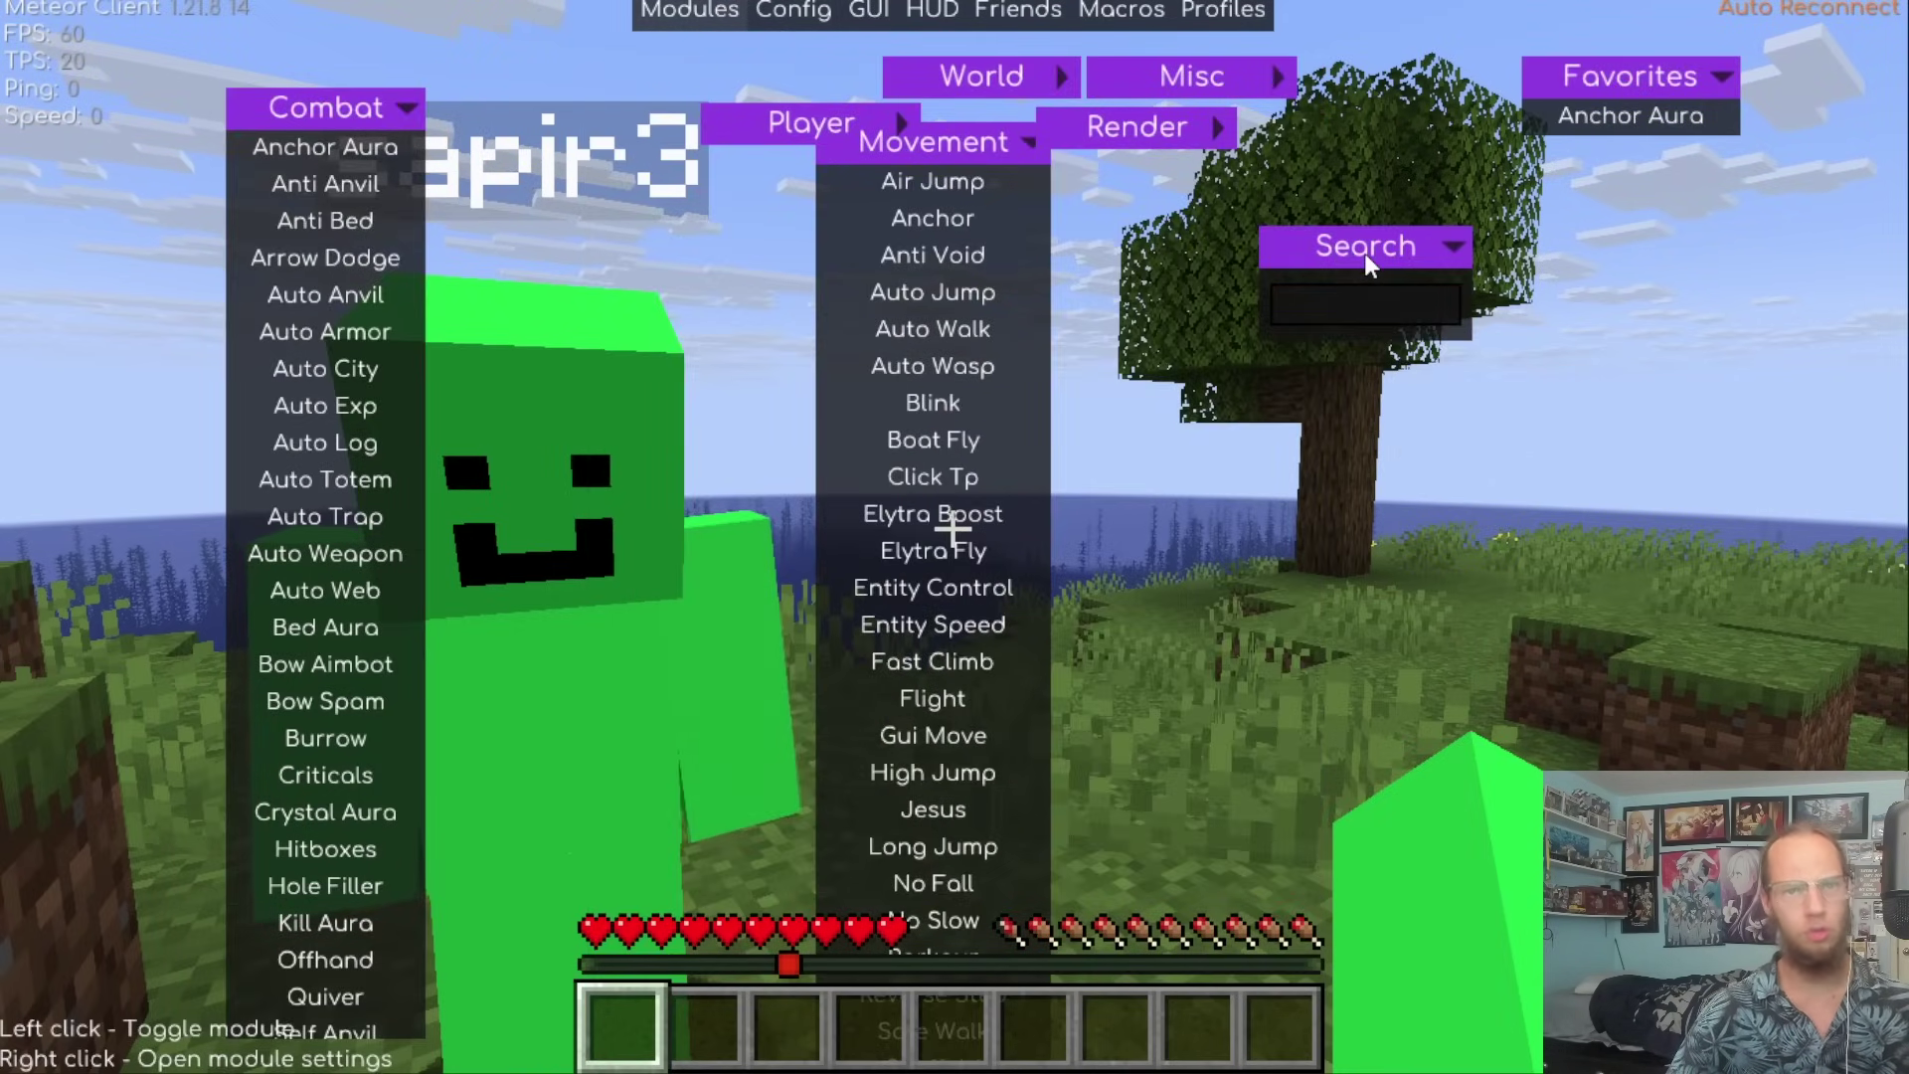
Search 'free', then set Module Search Count to 1 and test with 'fre'.
{"action": "type", "text": "free"}
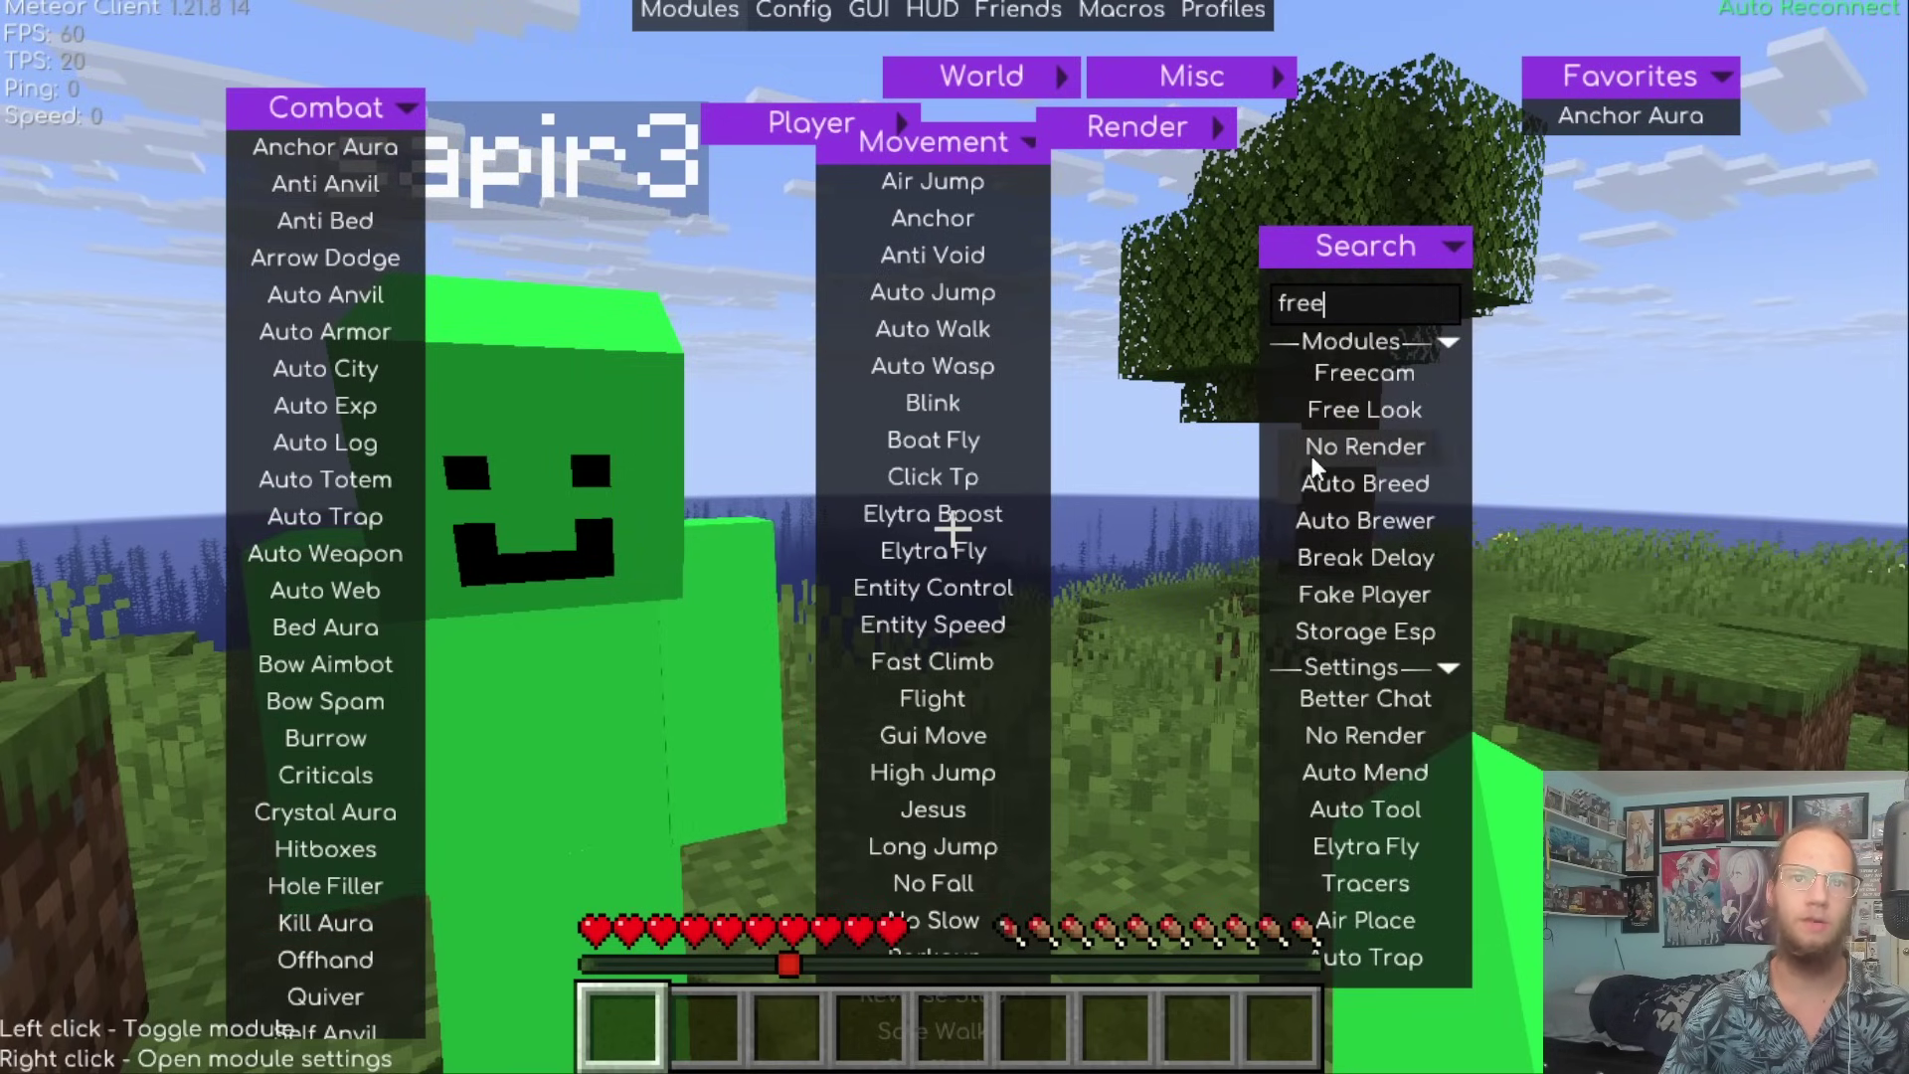
{"action": "left_click", "coordinate": [793, 12]}
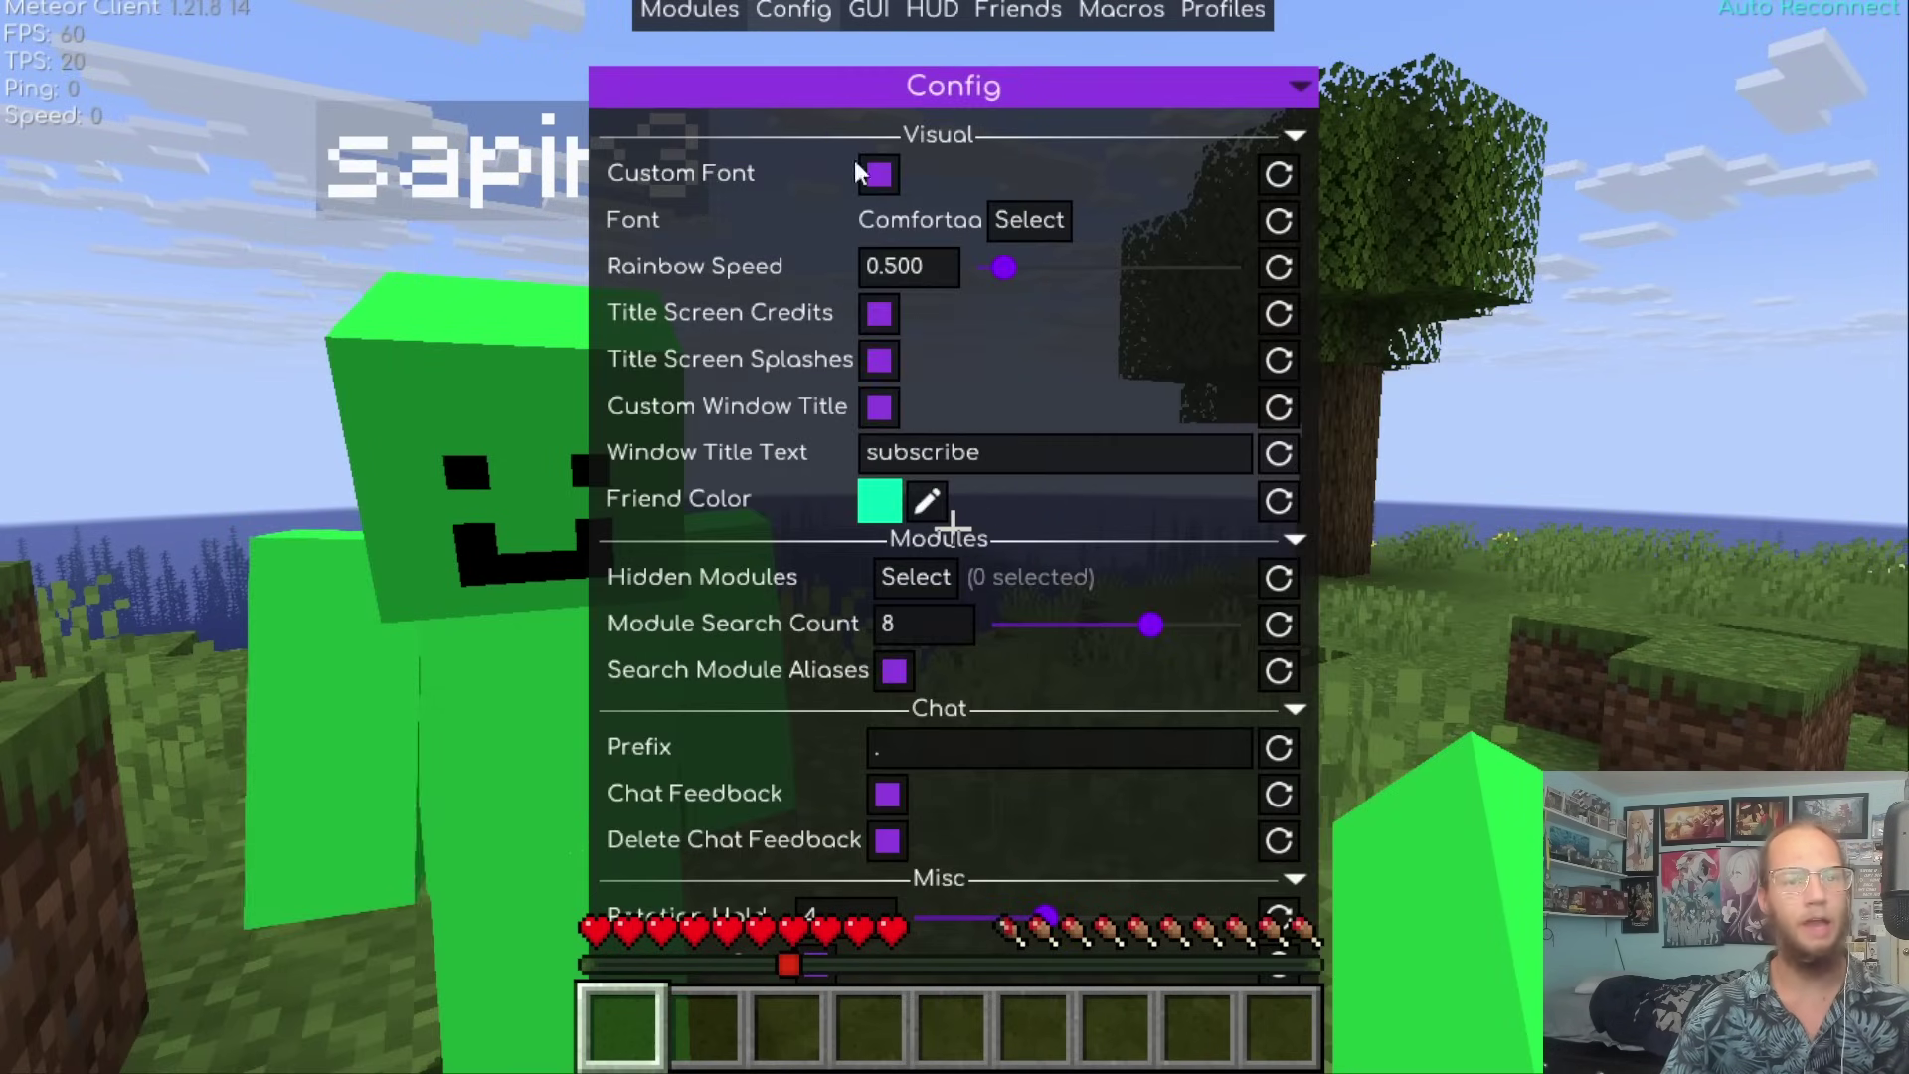
{"action": "left_click", "coordinate": [896, 624]}
{"action": "key", "text": "BackSpace"}
{"action": "type", "text": "1"}
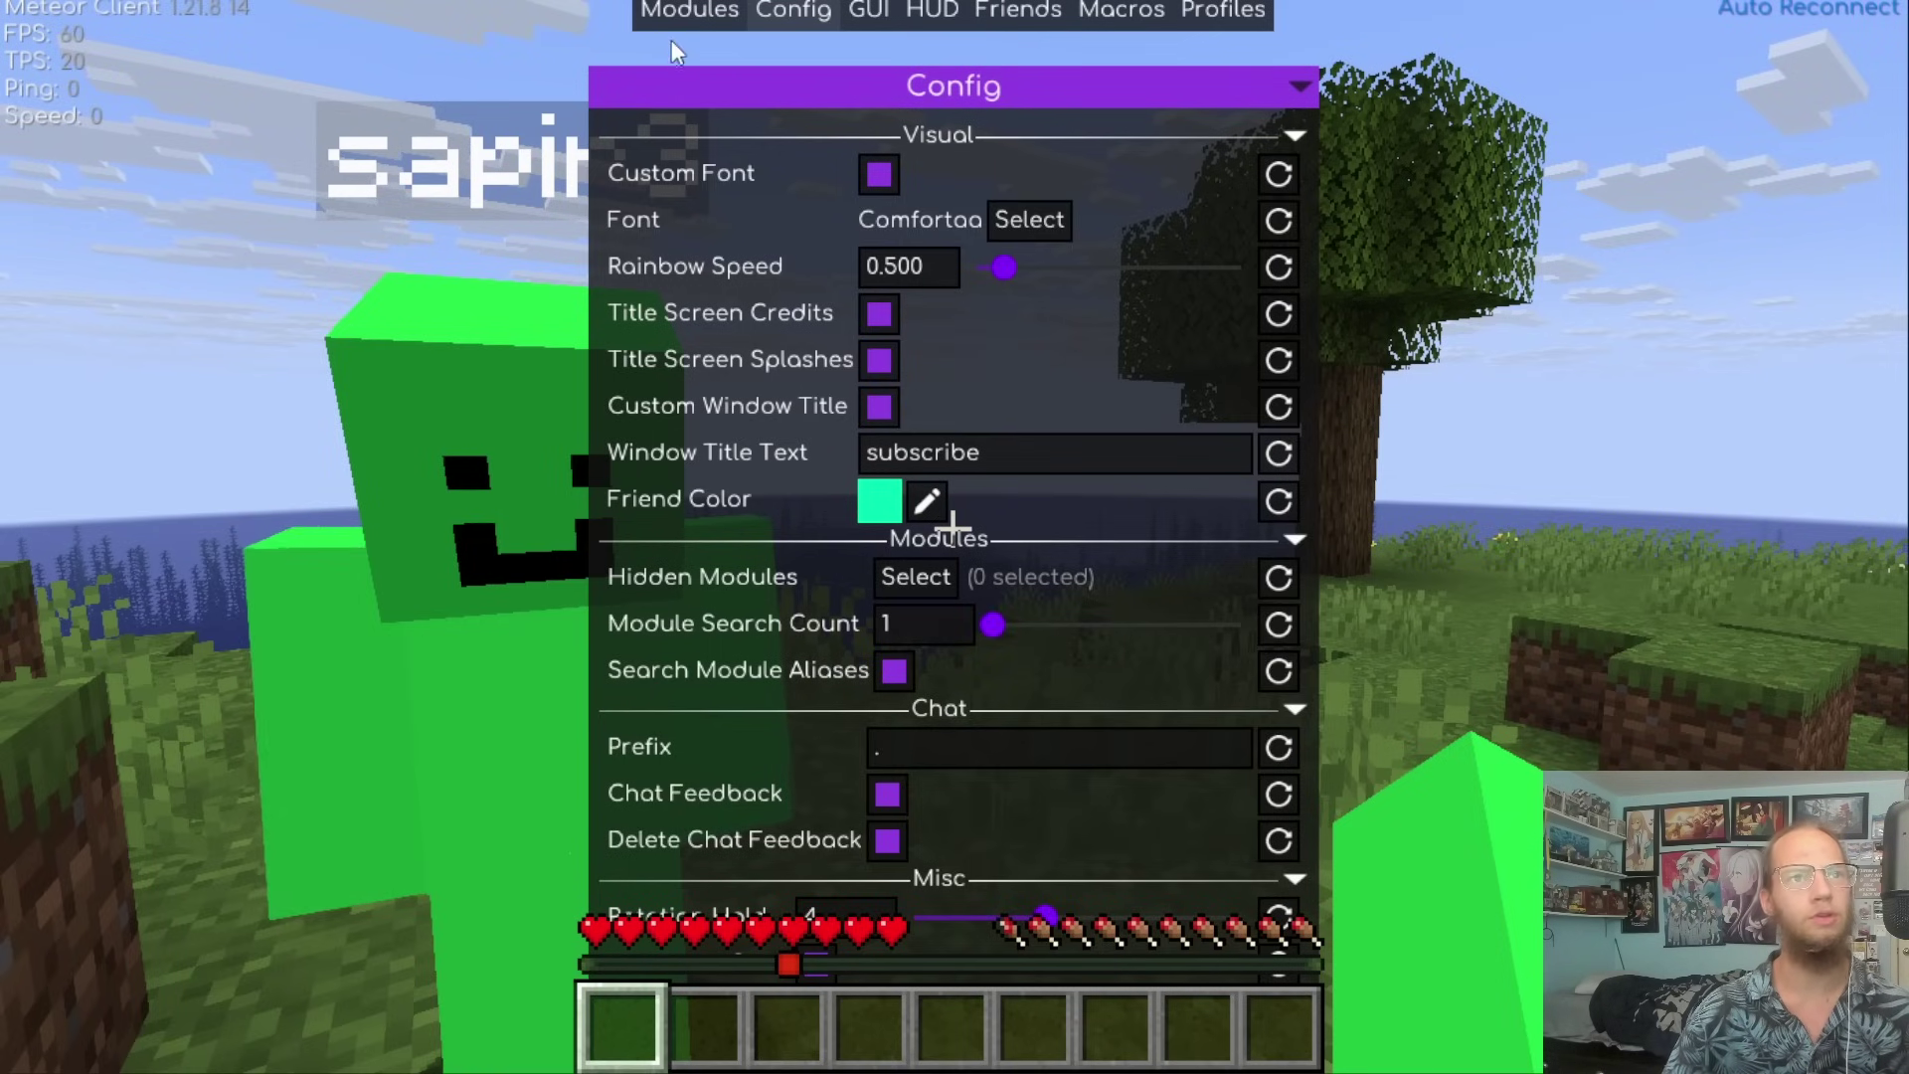
{"action": "left_click", "coordinate": [704, 30]}
{"action": "type", "text": "fre"}
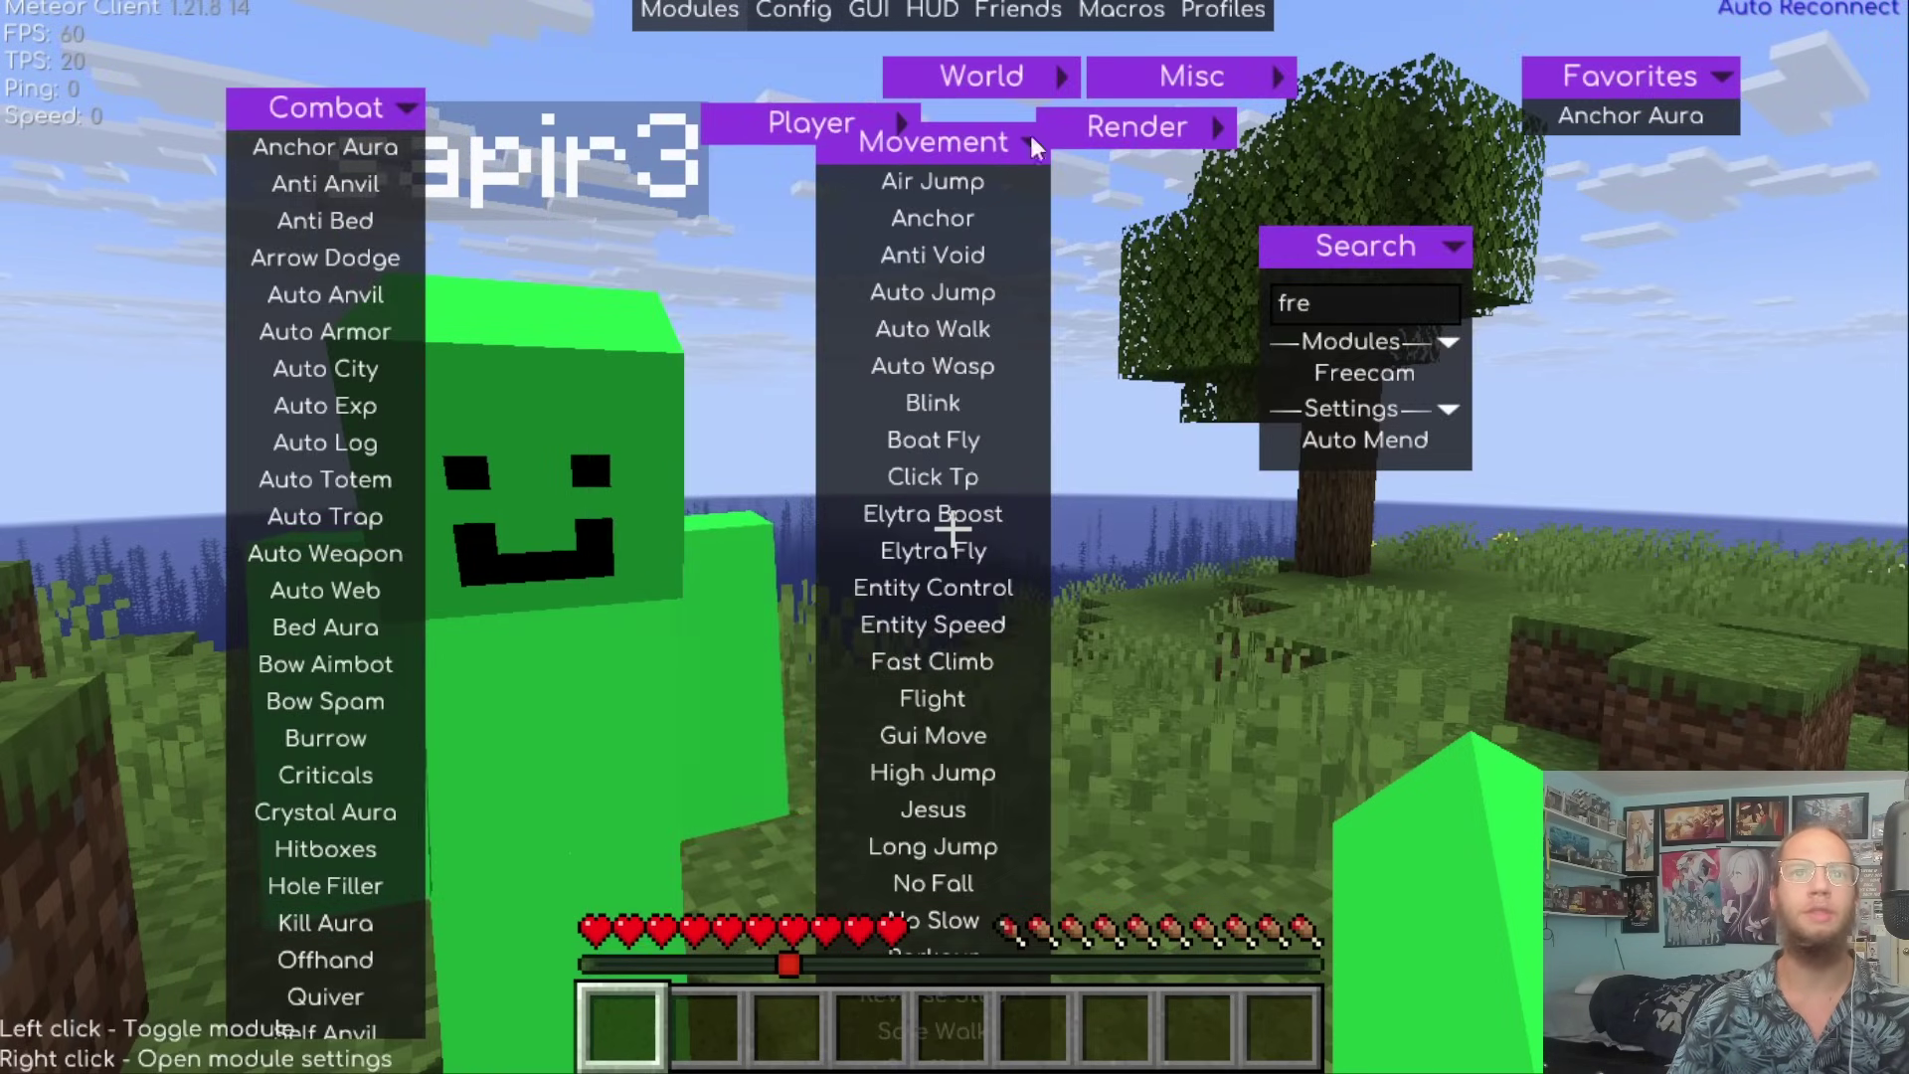
Drag Module Search Count up to 12 and recheck the search results.
{"action": "left_click", "coordinate": [803, 28]}
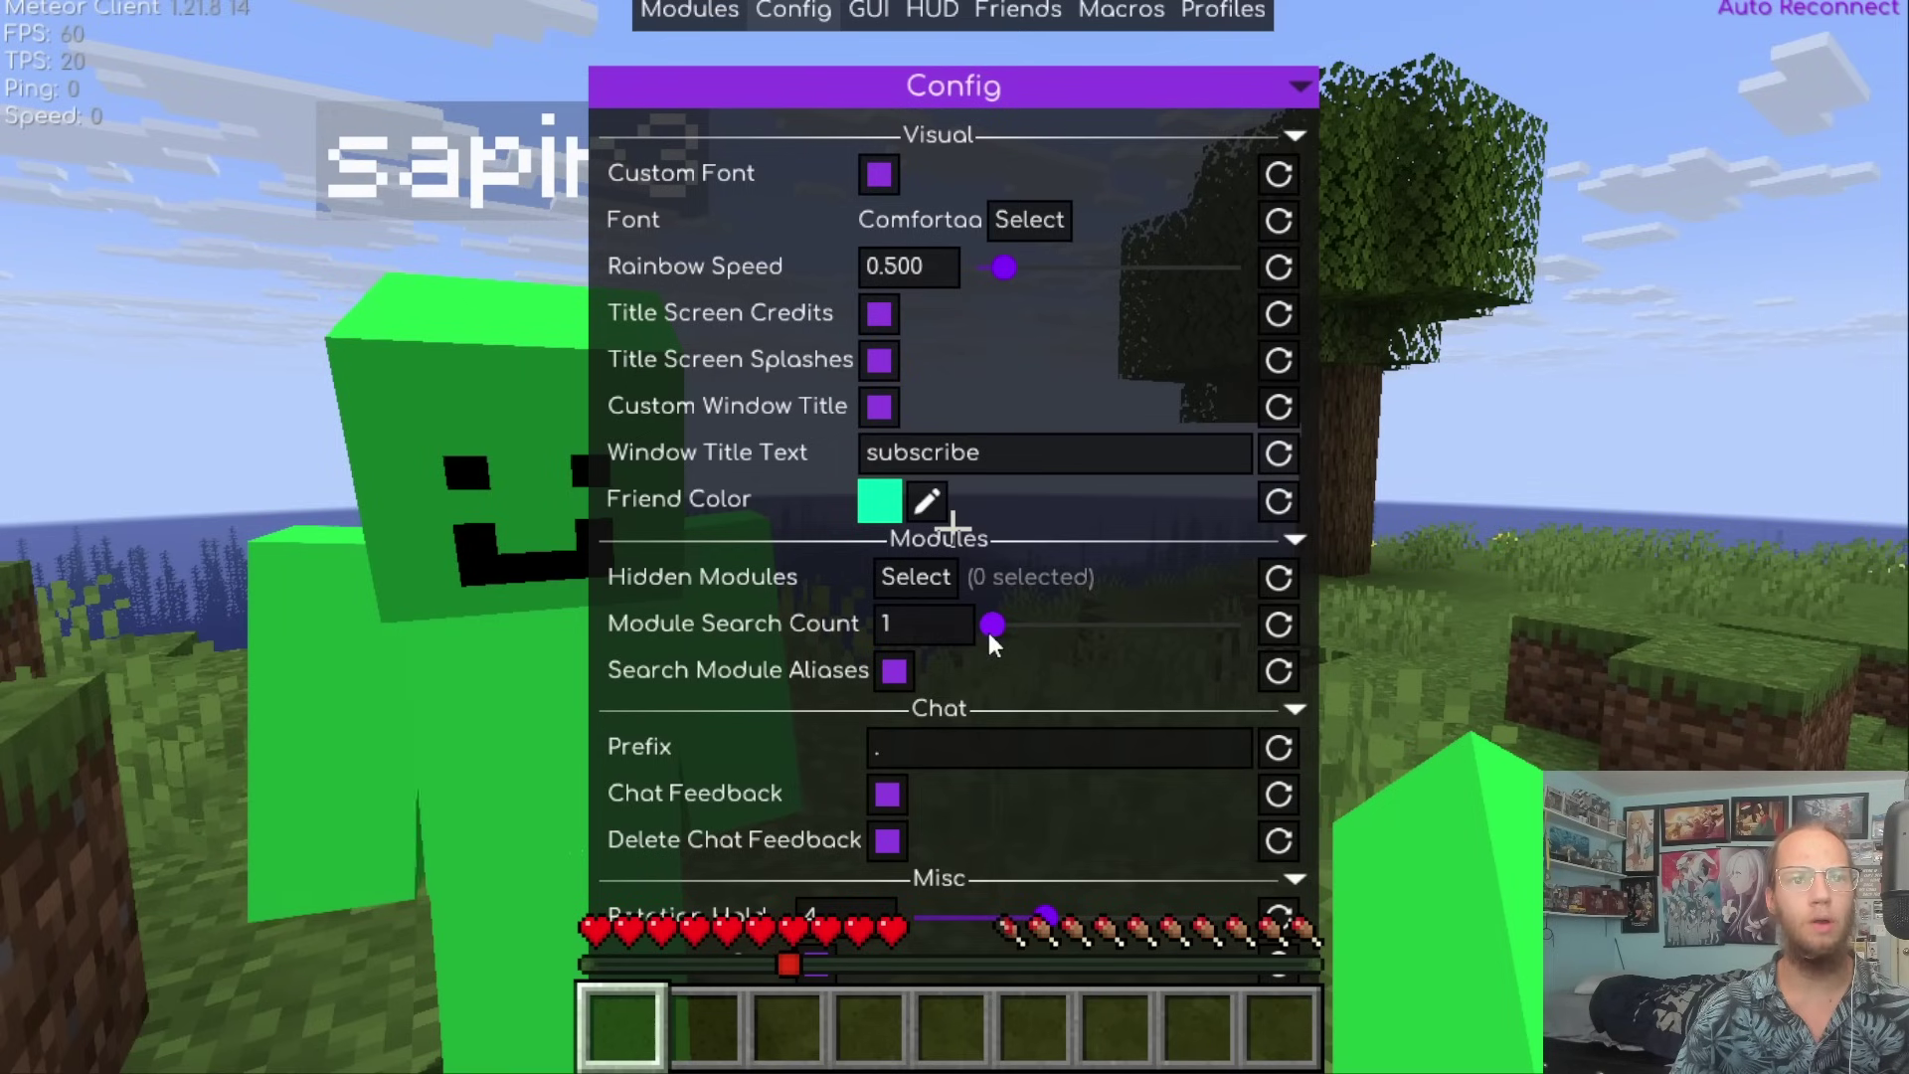
{"action": "left_click_drag", "start_coordinate": [1108, 625], "coordinate": [1243, 625]}
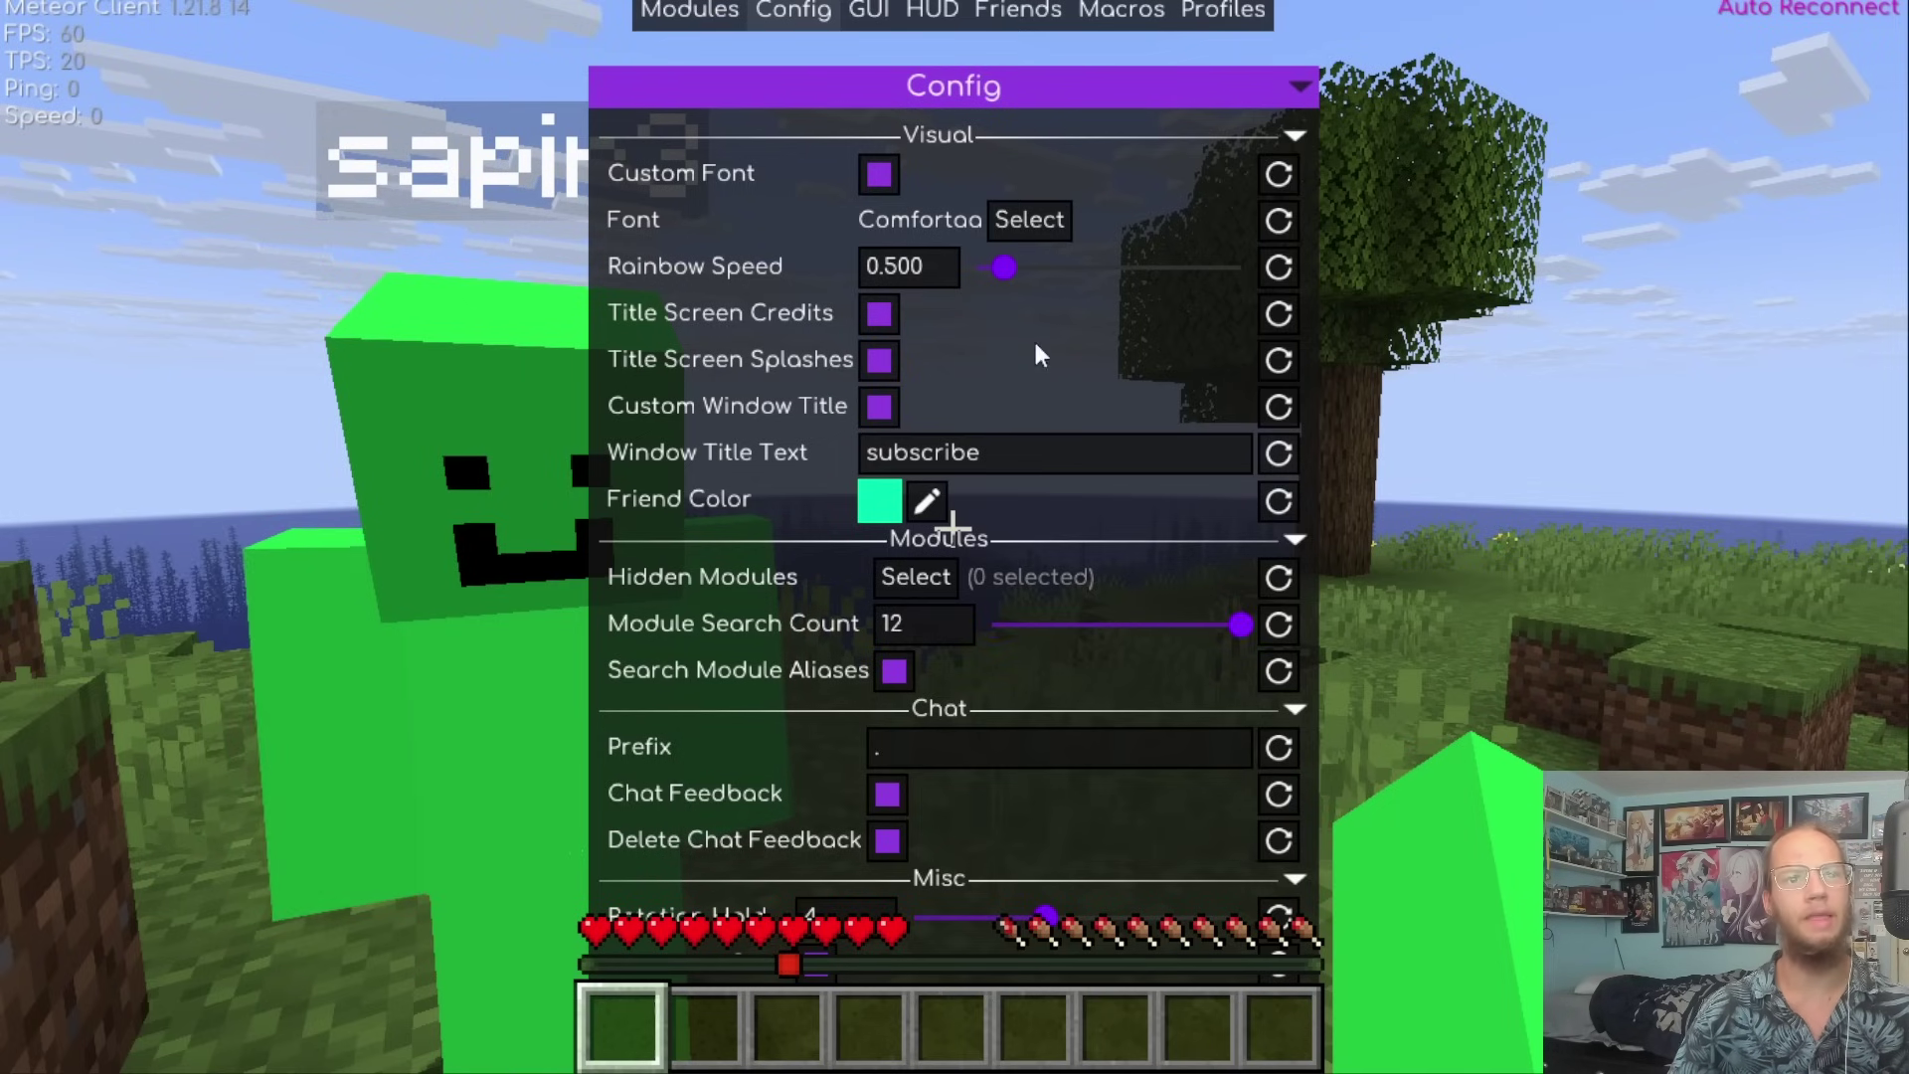
{"action": "left_click", "coordinate": [710, 12]}
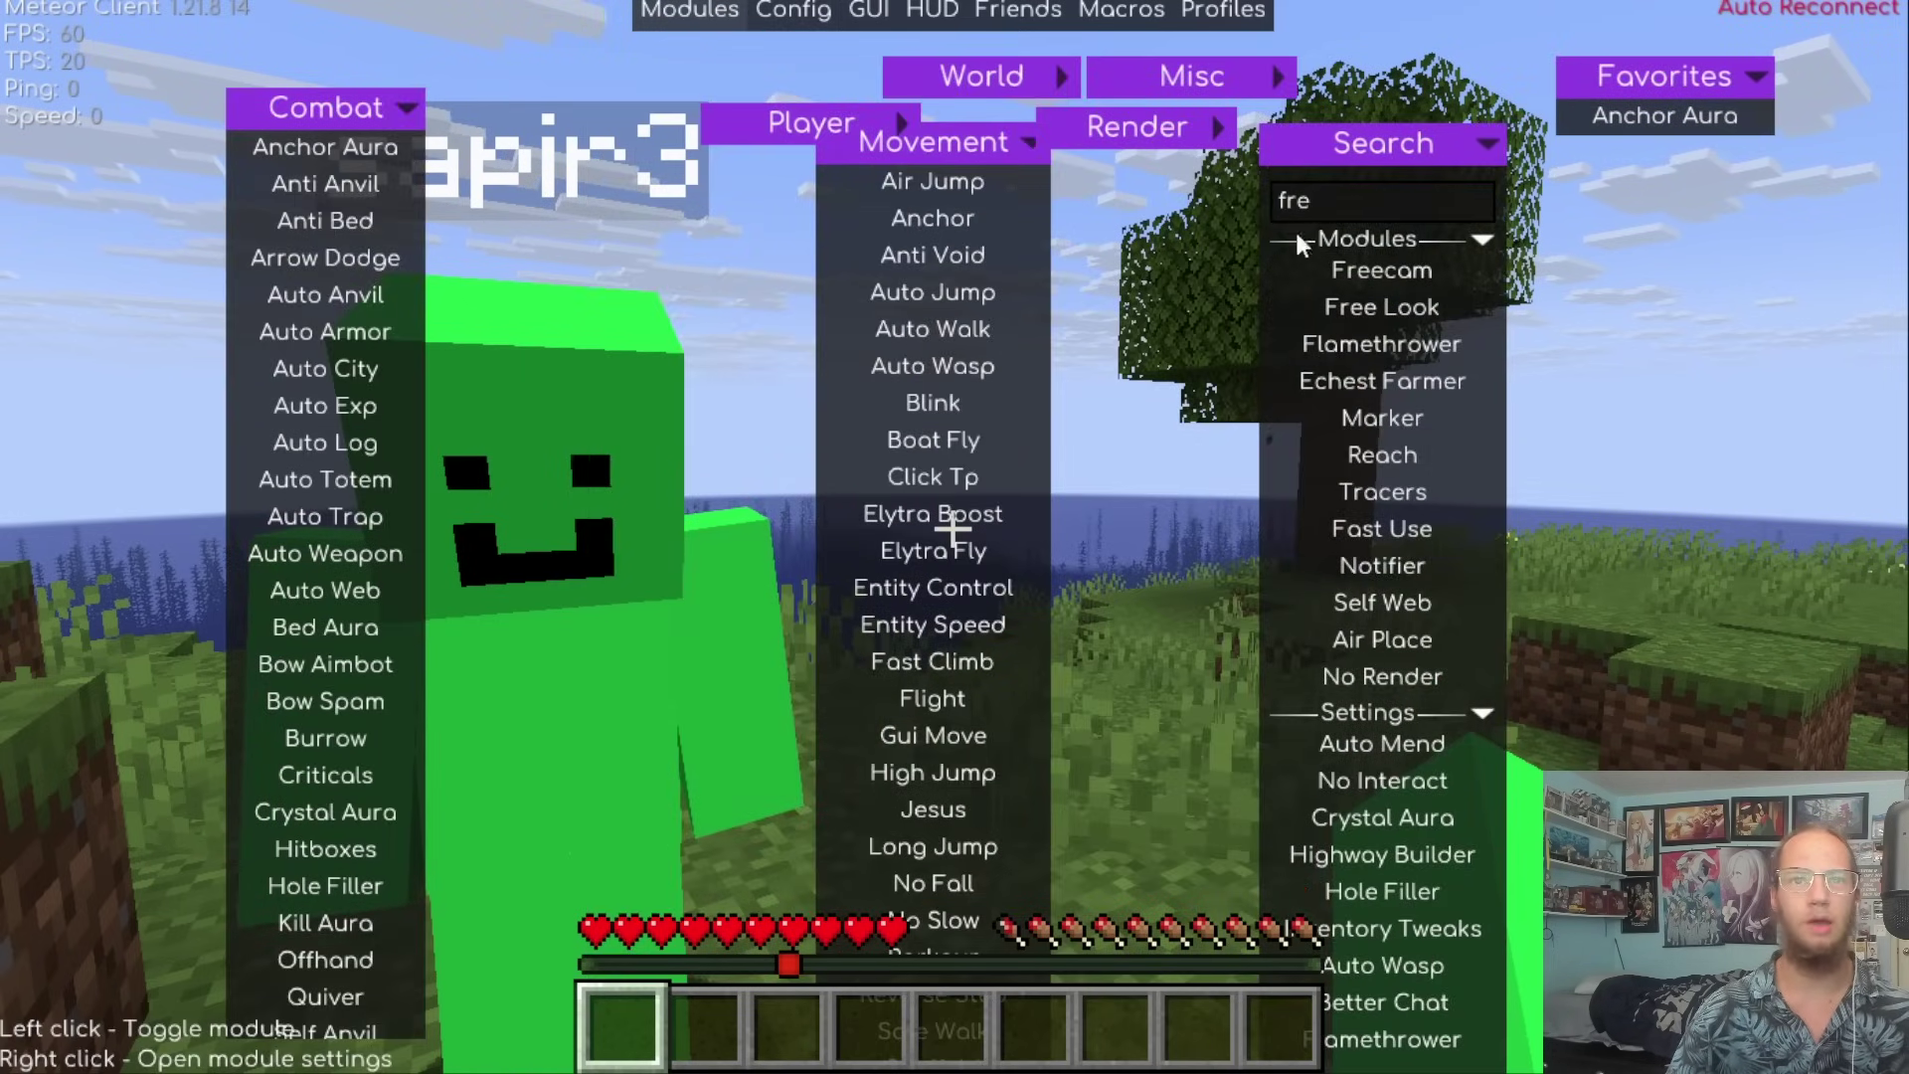
{"action": "left_click", "coordinate": [766, 14]}
Run .help in chat to list the client commands.
{"action": "key", "text": "Escape"}
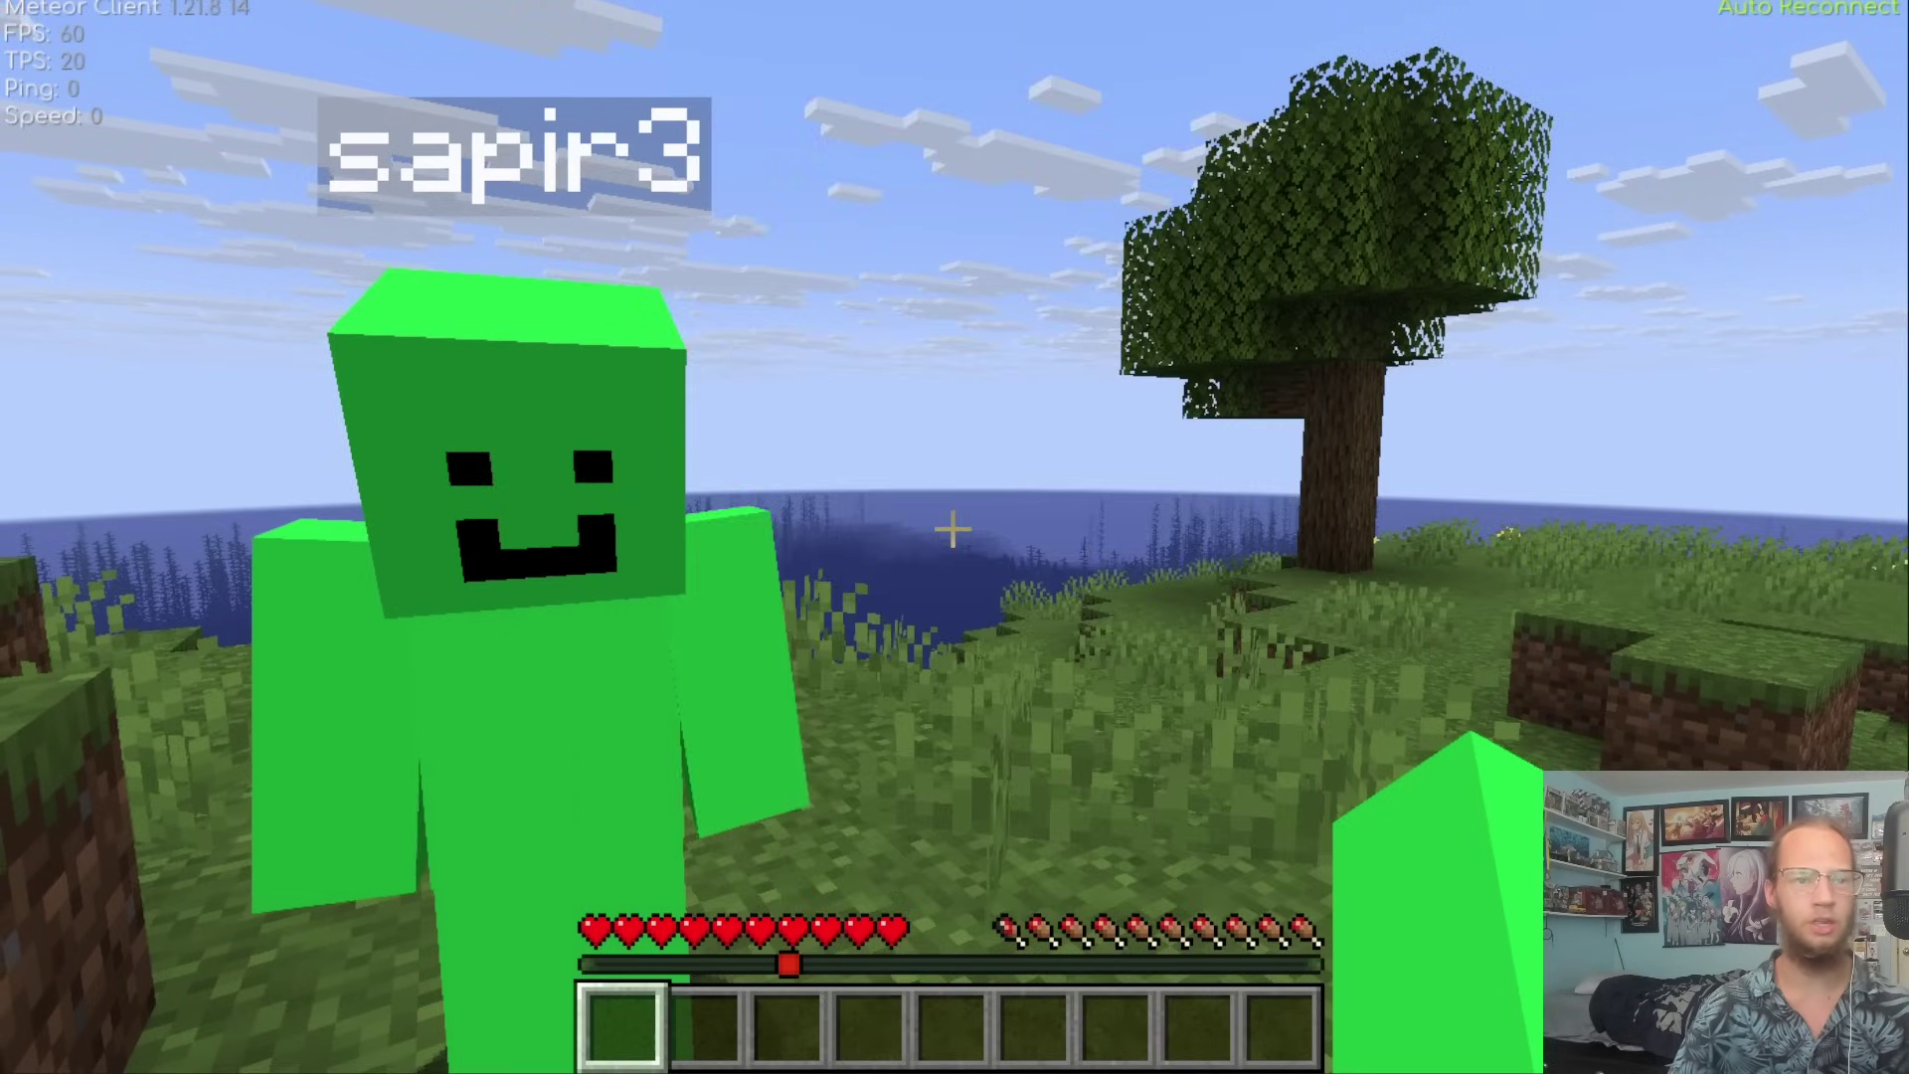
{"action": "key", "text": "period"}
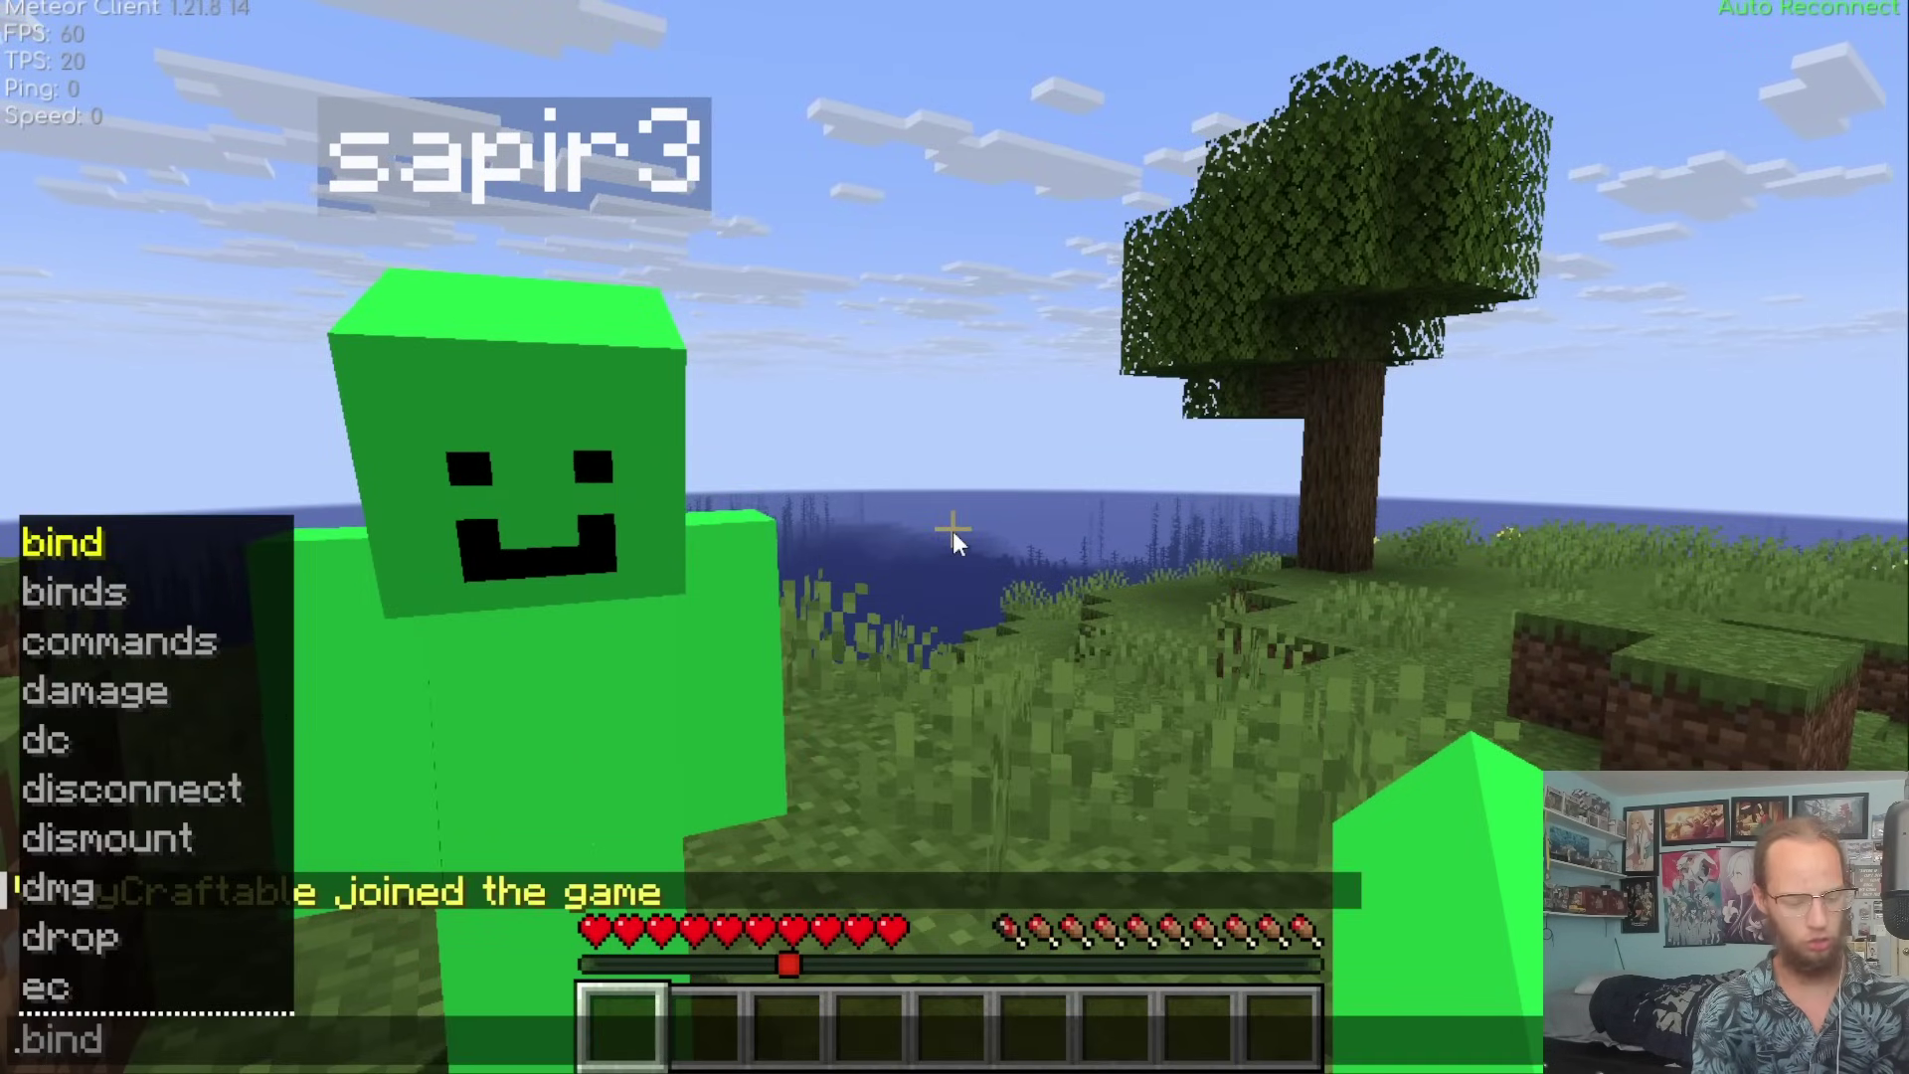
{"action": "type", "text": "help"}
{"action": "key", "text": "Return"}
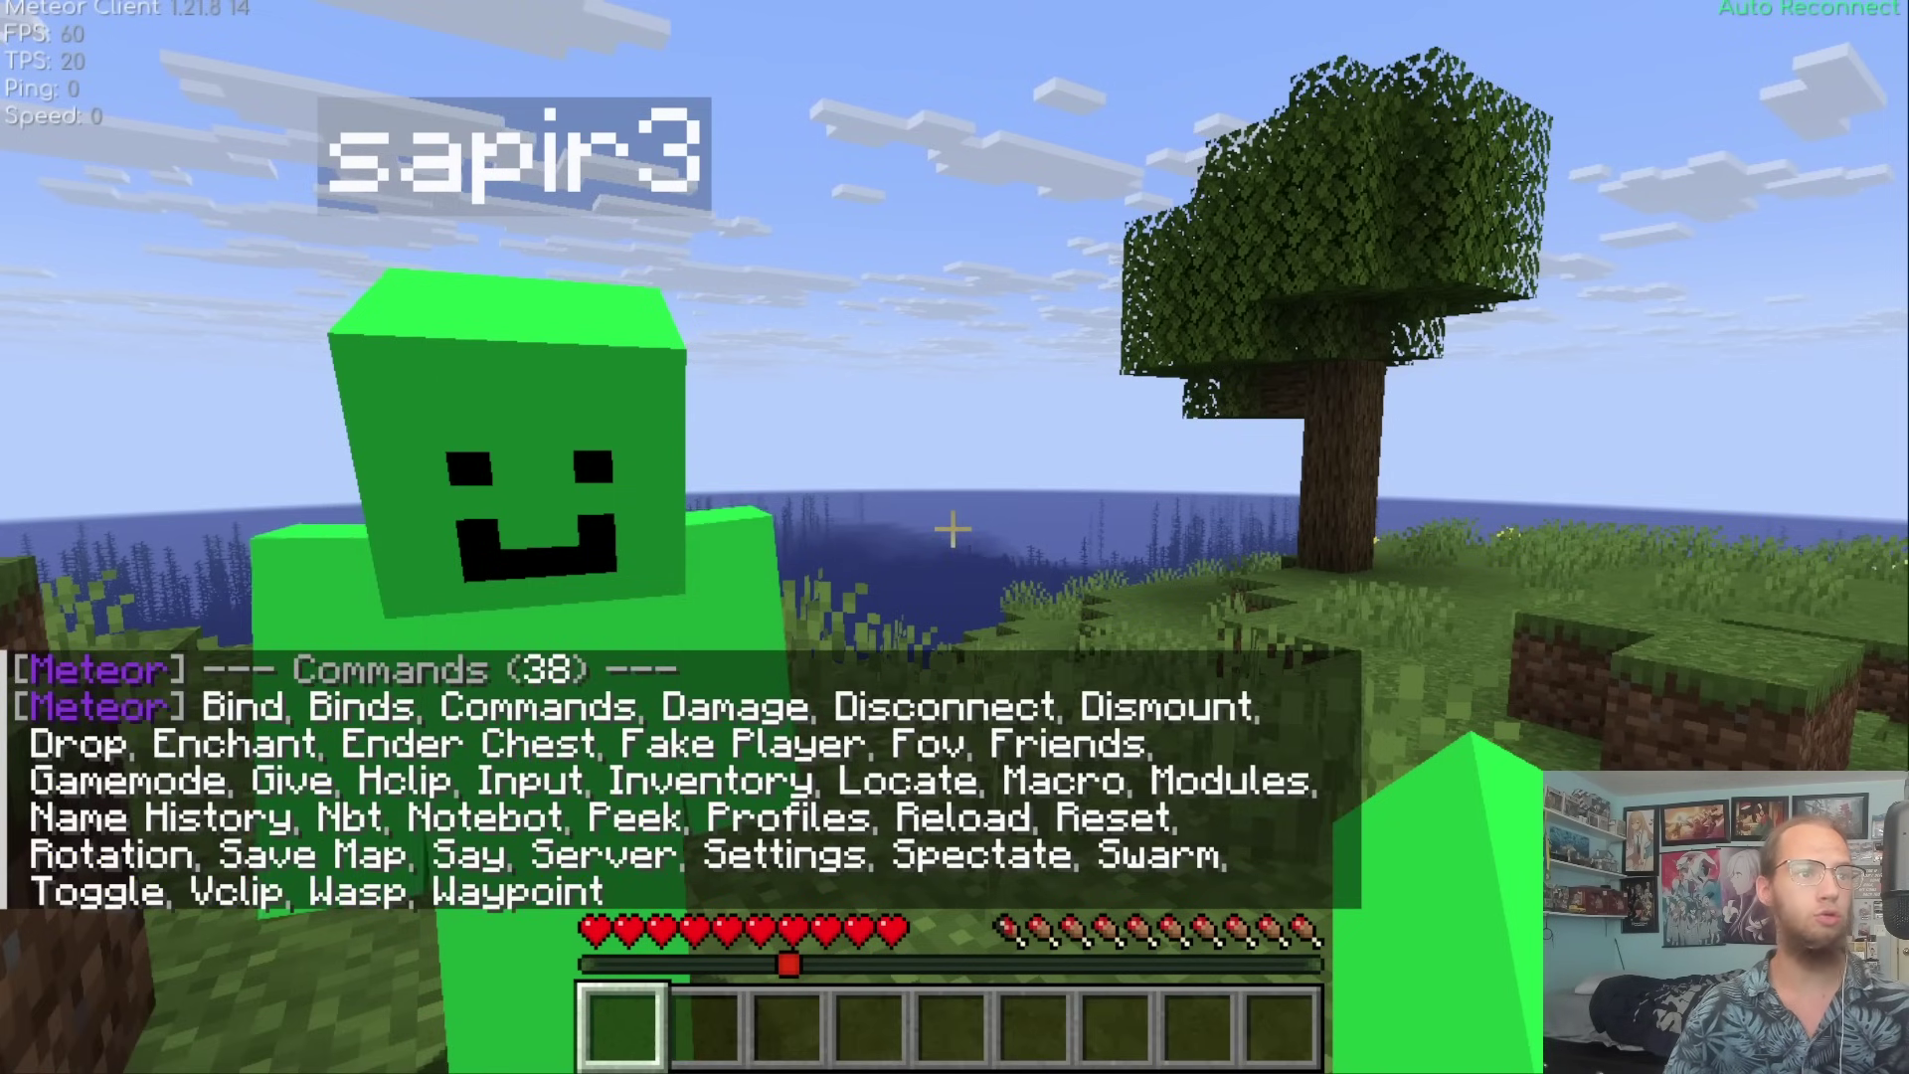
Change the command prefix to '-' and run -help, listing 38 commands.
{"action": "key", "text": "Shift_R"}
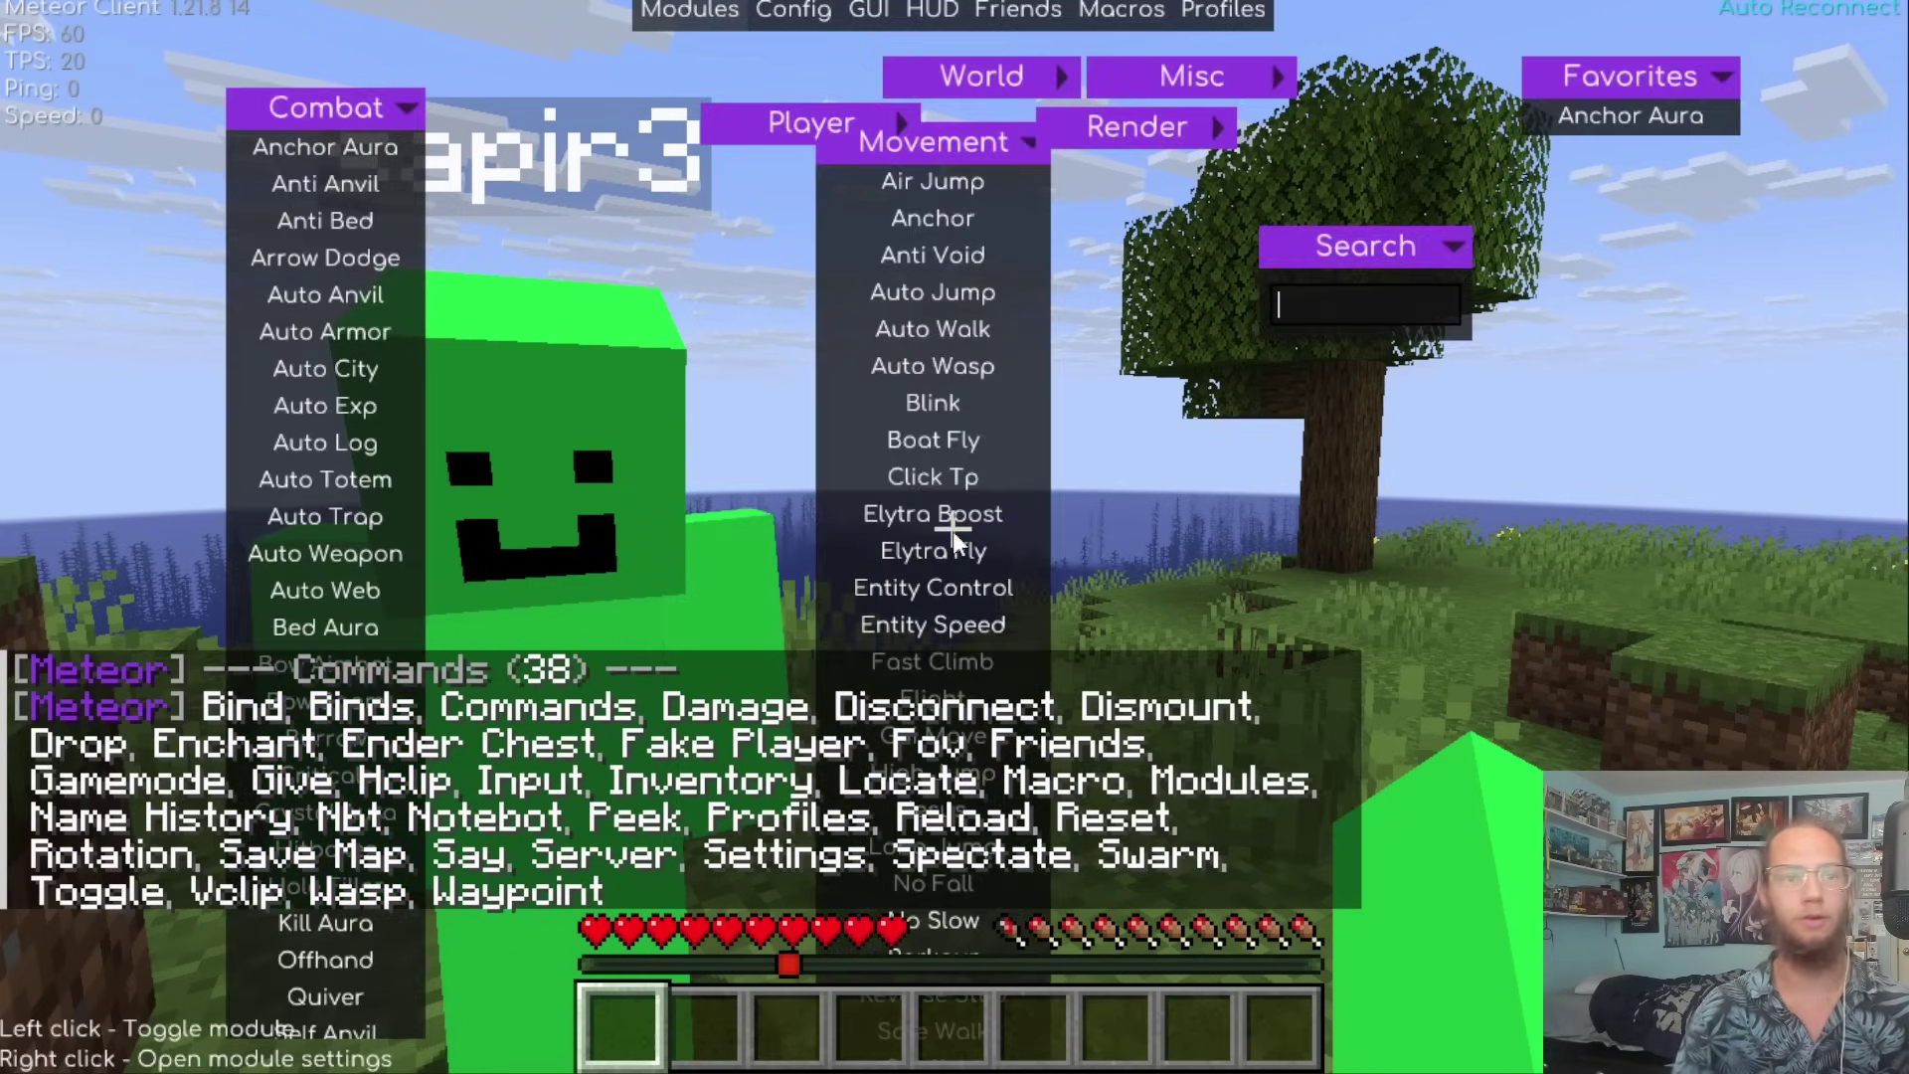
{"action": "left_click", "coordinate": [793, 10]}
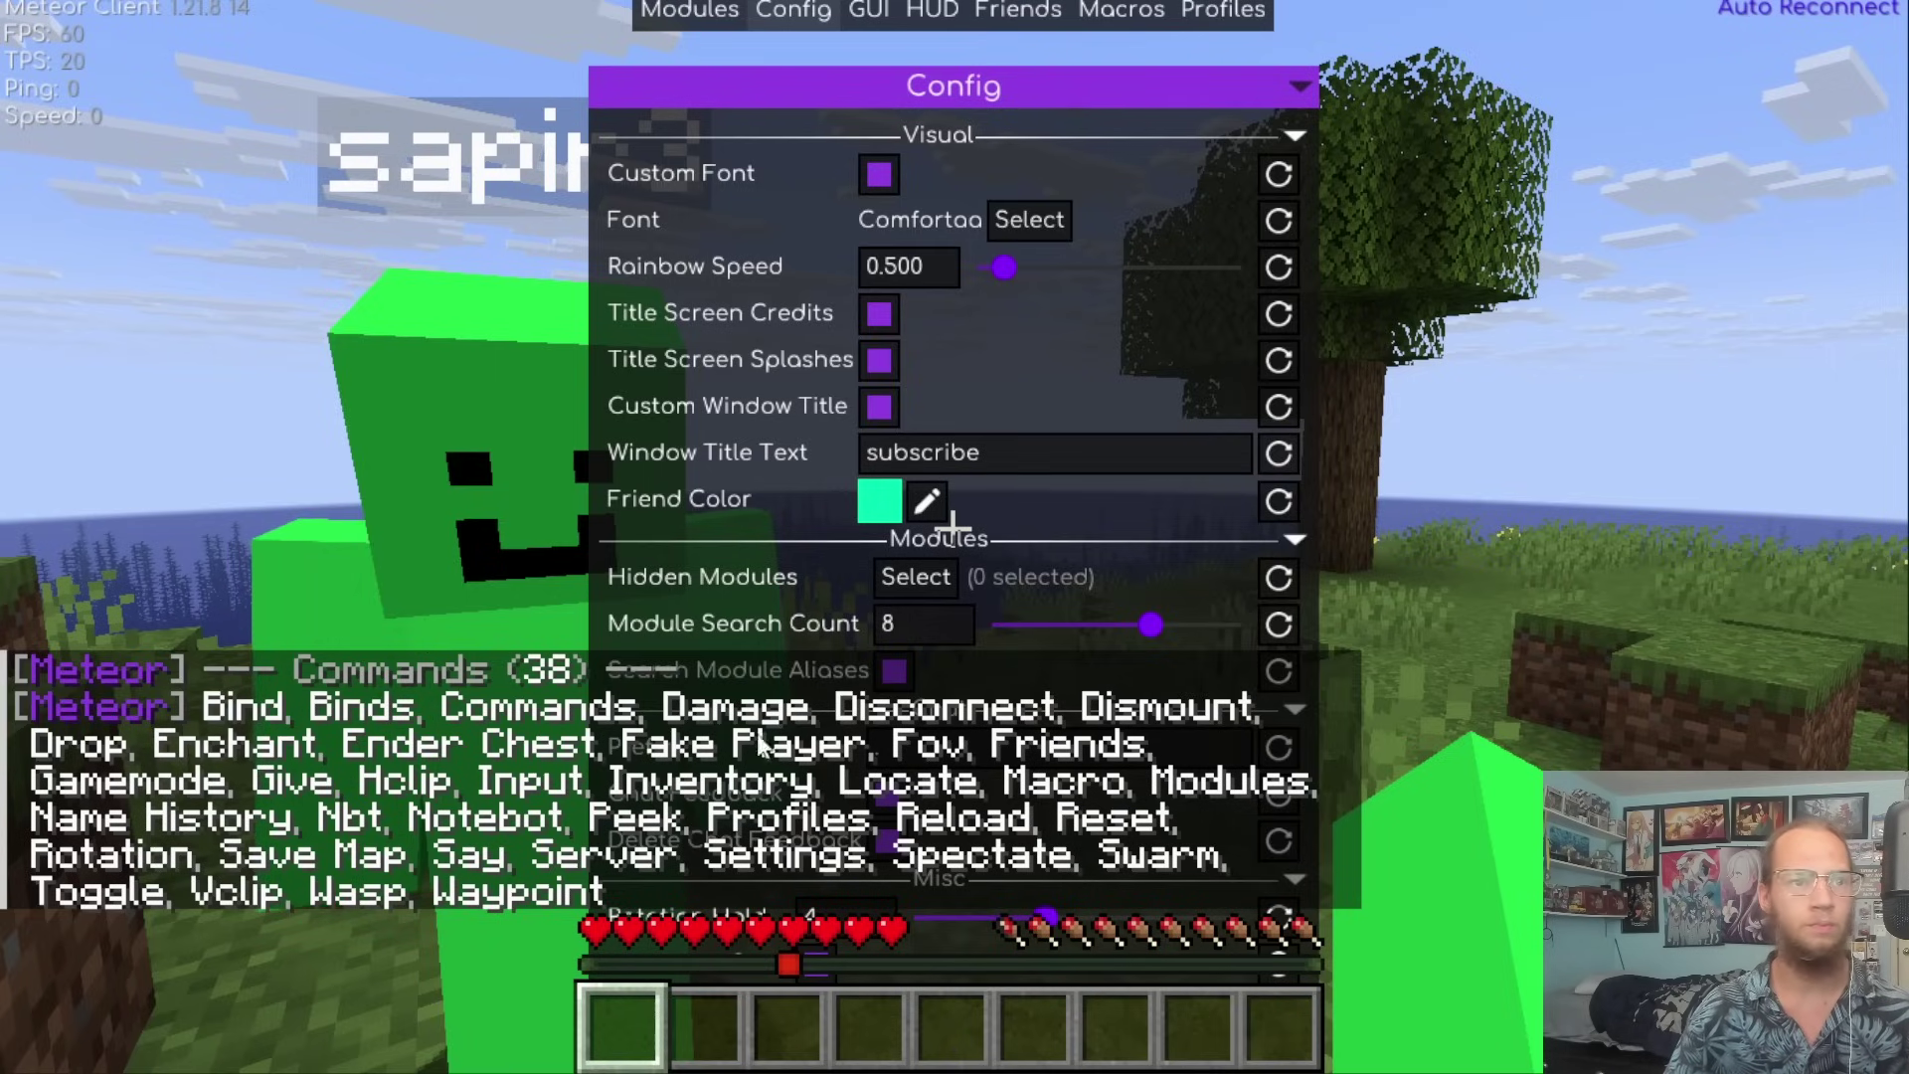
{"action": "left_click", "coordinate": [939, 750]}
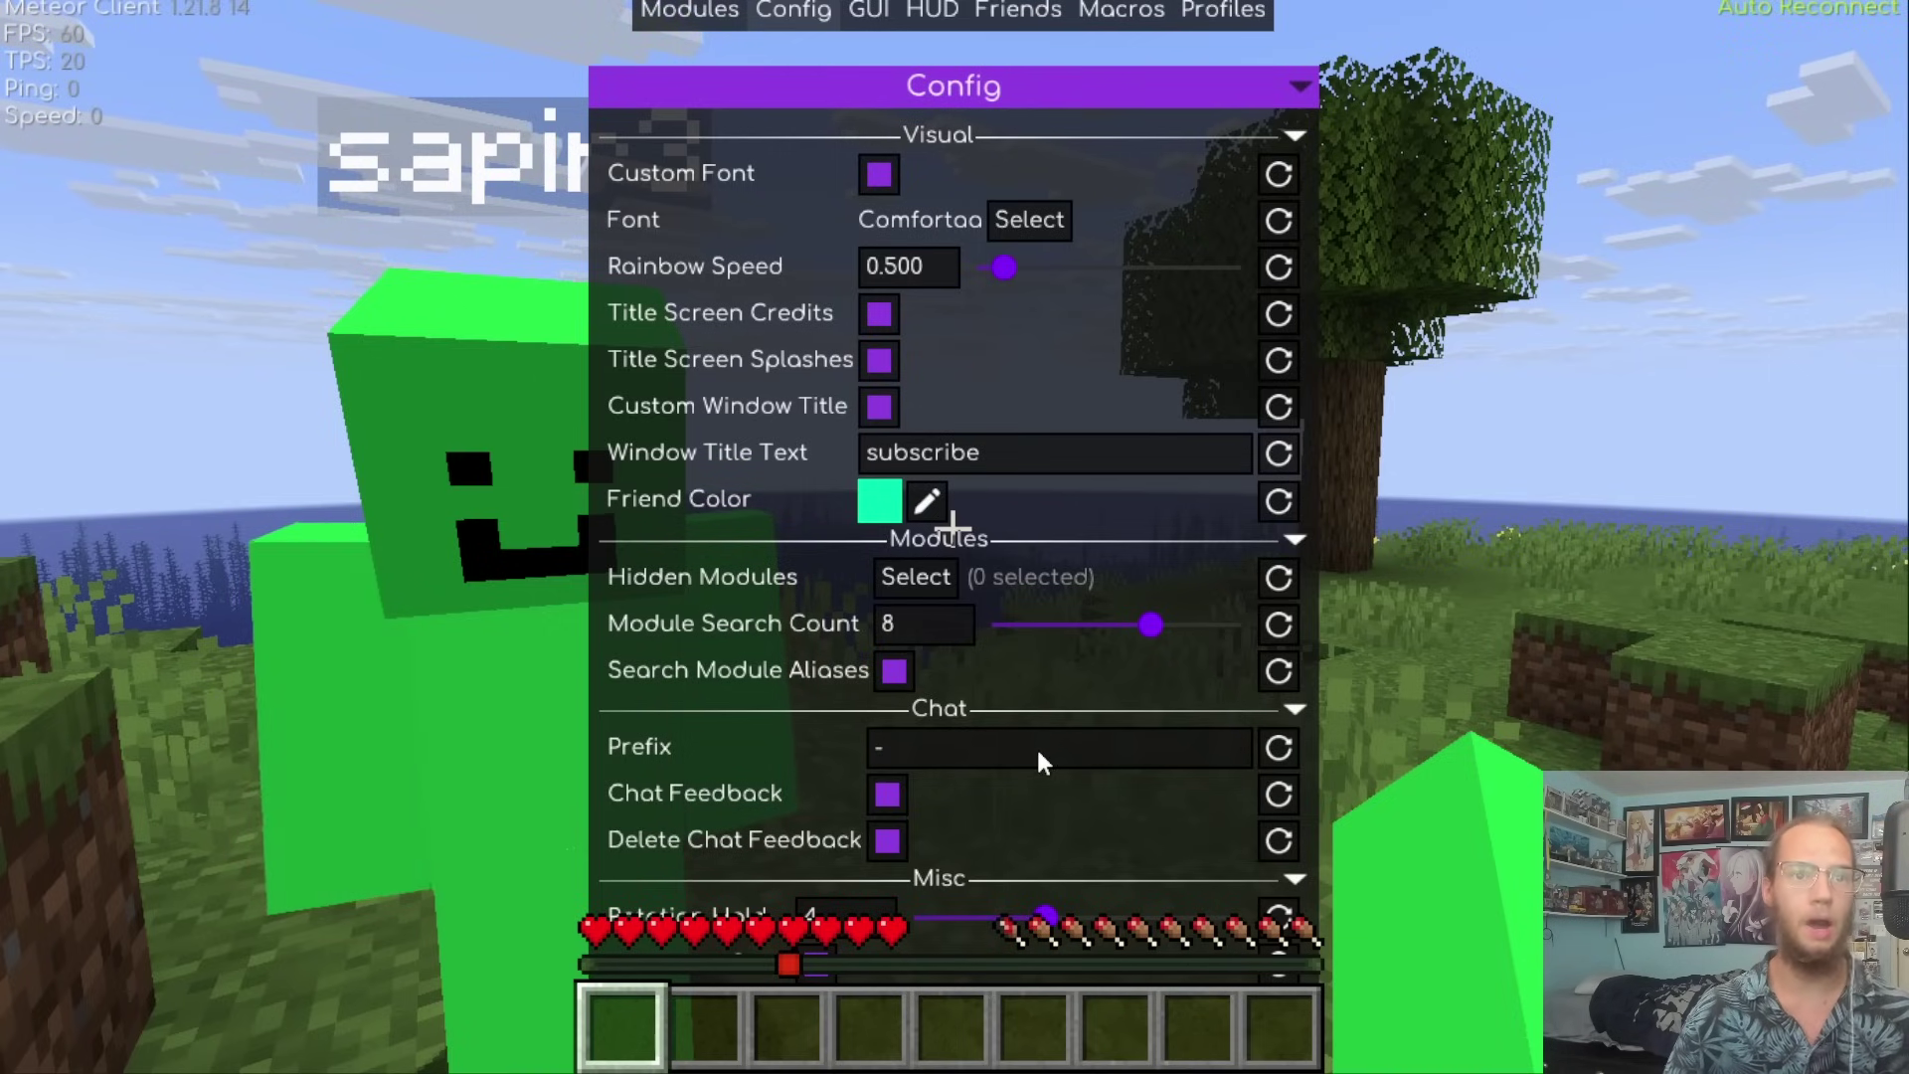
{"action": "key", "text": "Escape"}
{"action": "key", "text": "minus"}
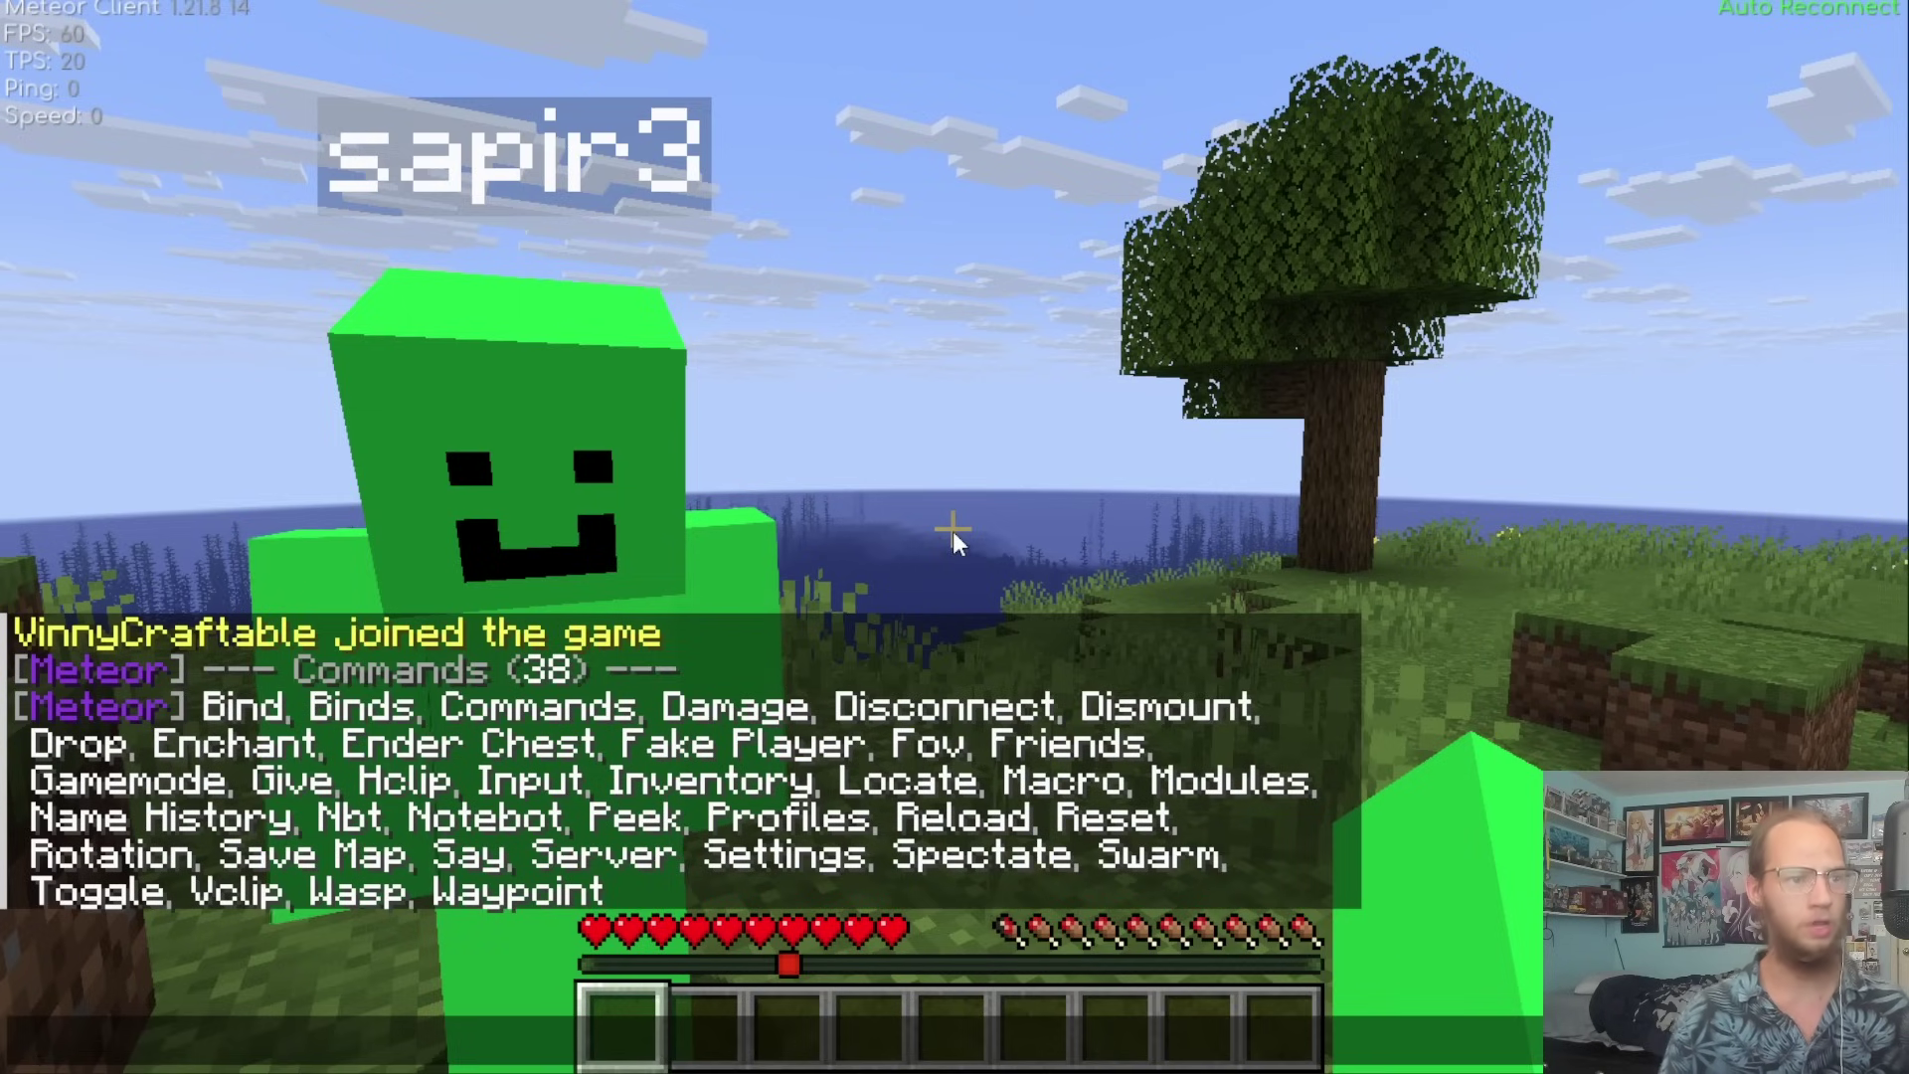
{"action": "type", "text": "help"}
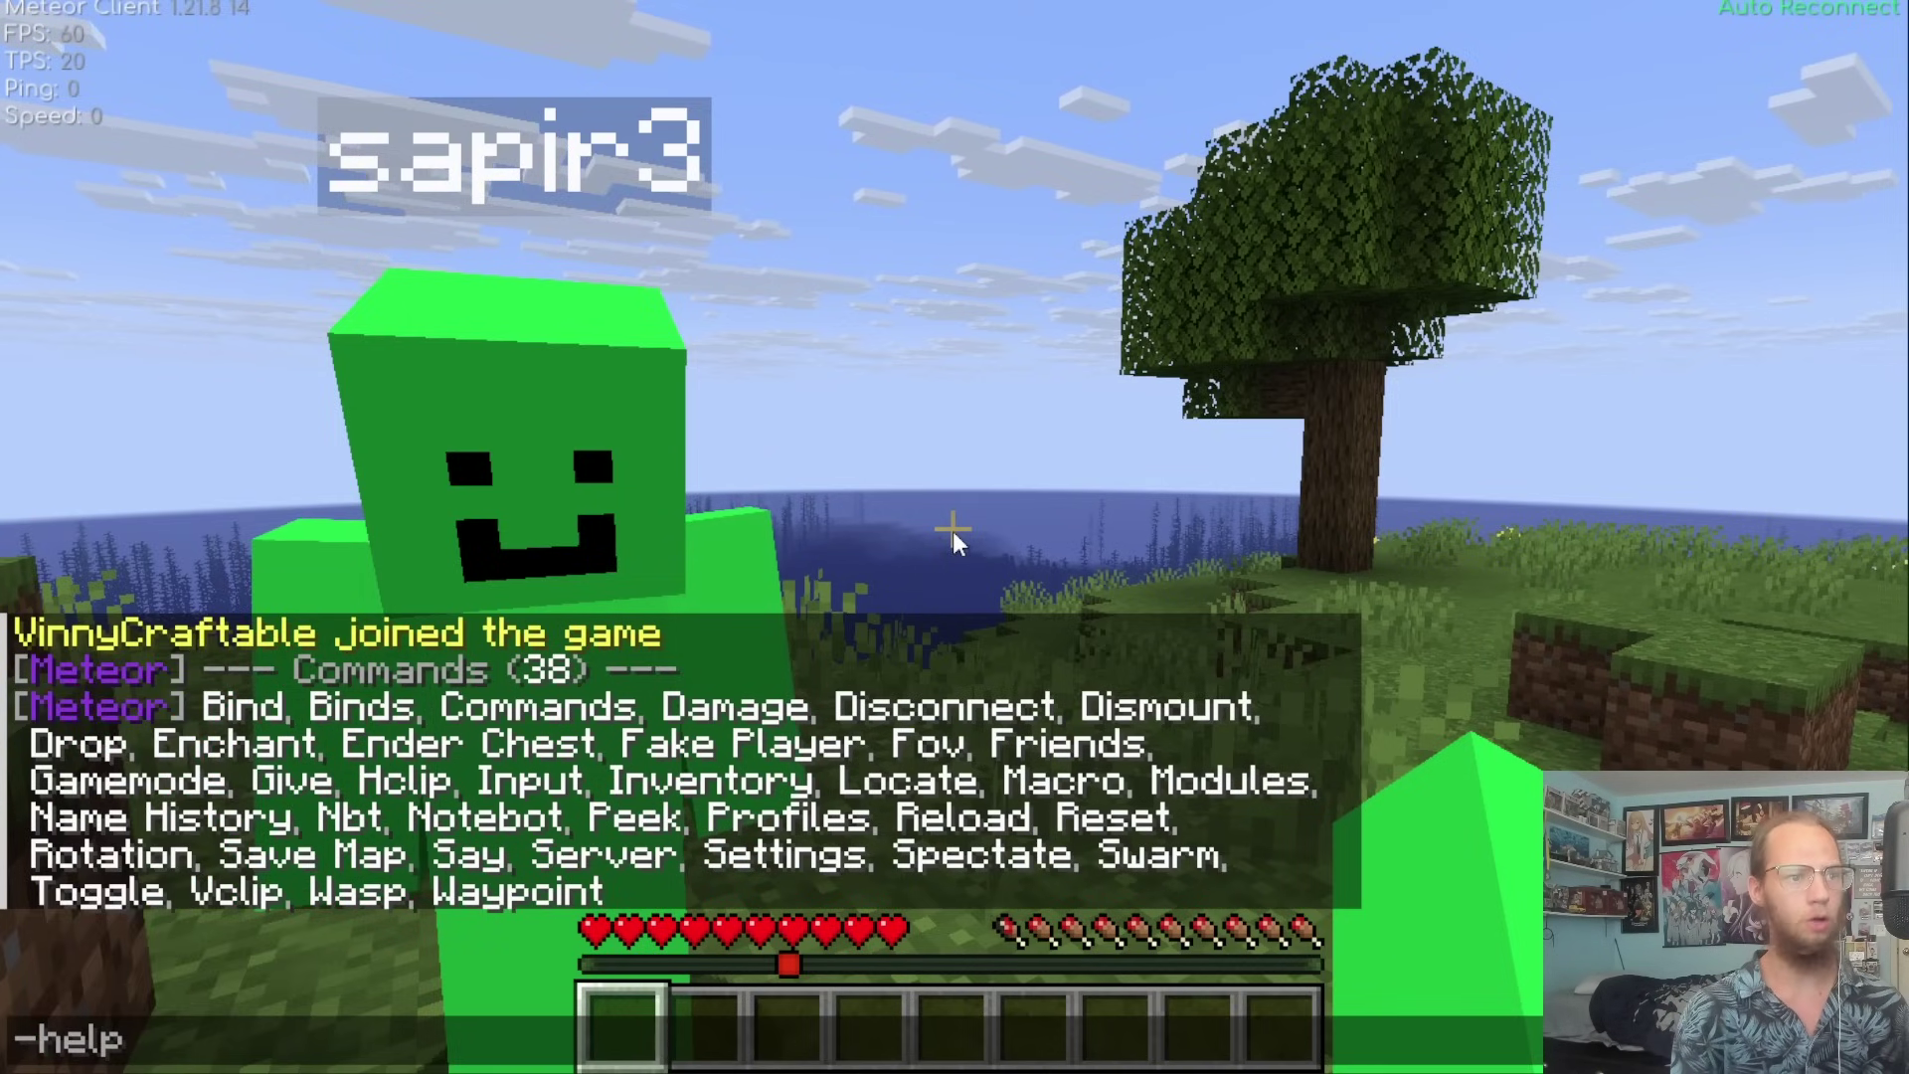
{"action": "key", "text": "Return"}
{"action": "key", "text": "t"}
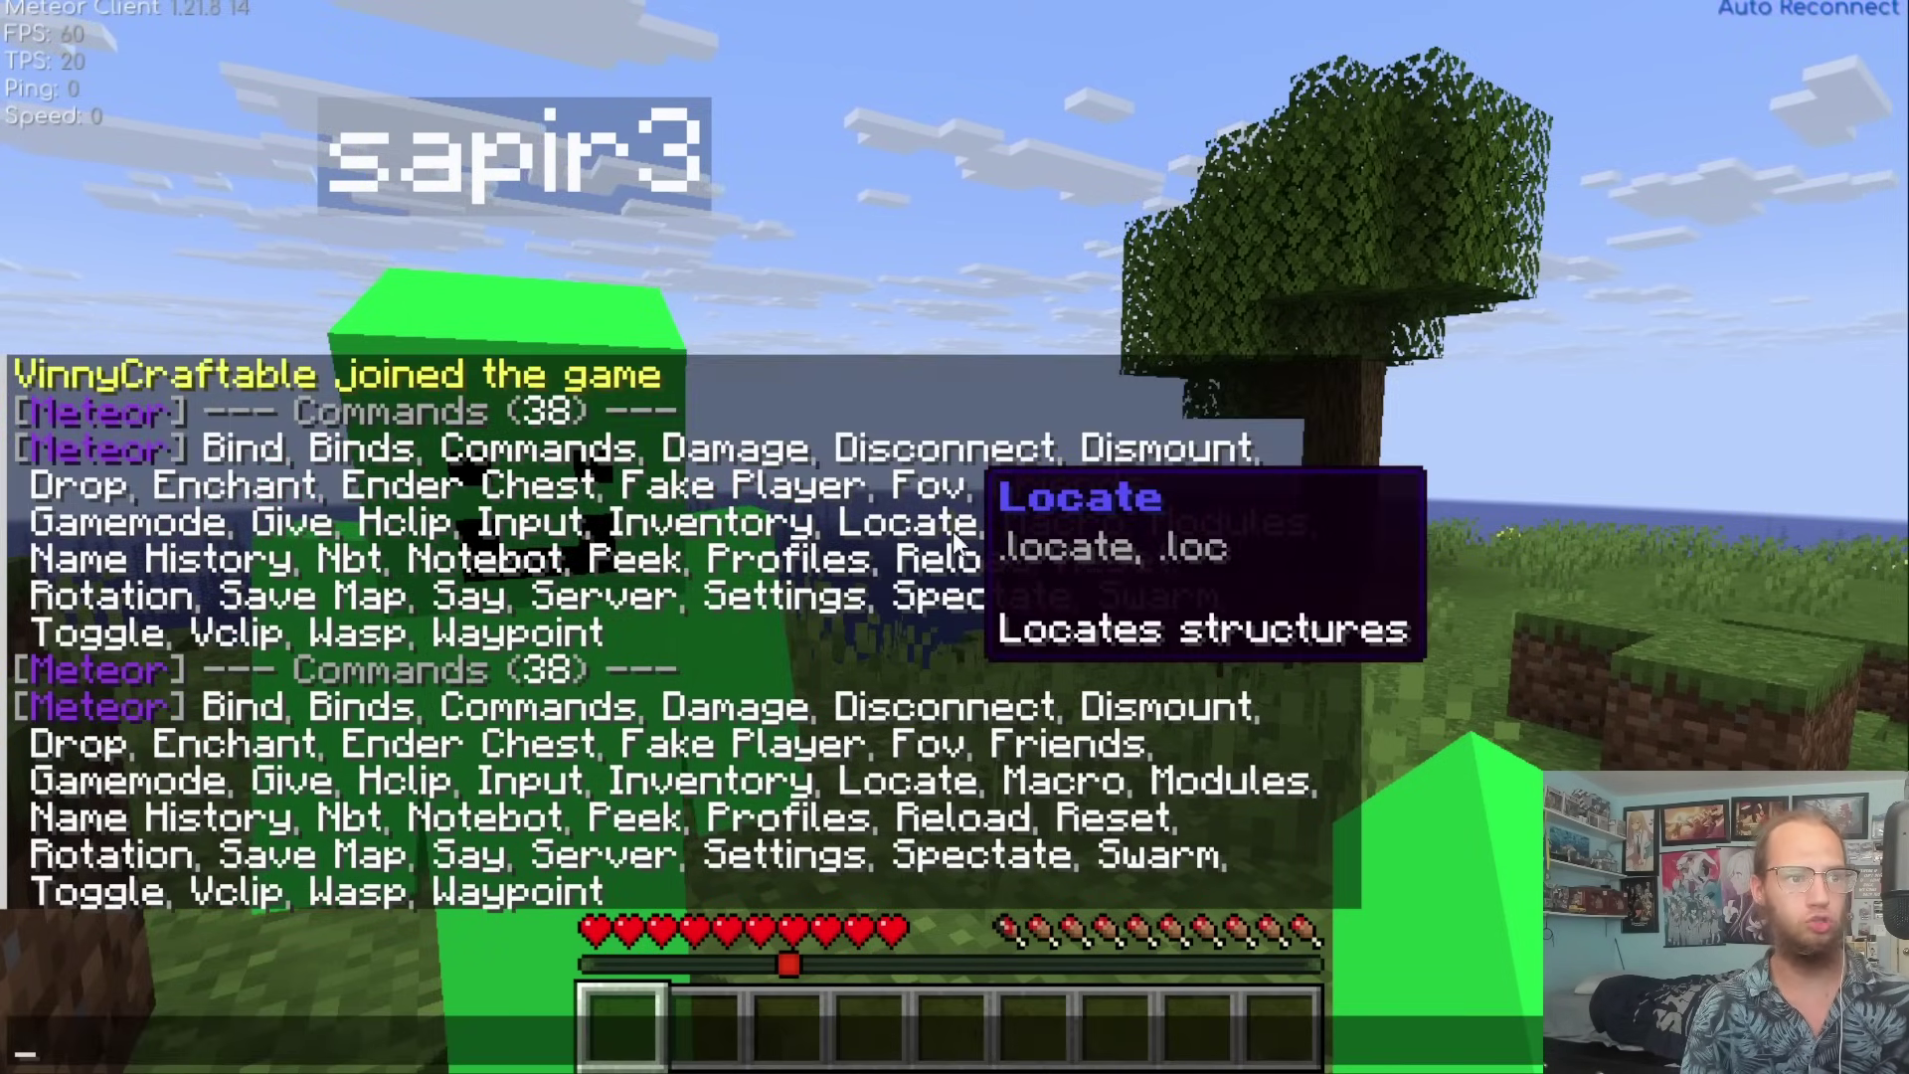
{"action": "key", "text": "Escape"}
{"action": "key", "text": "Shift_R"}
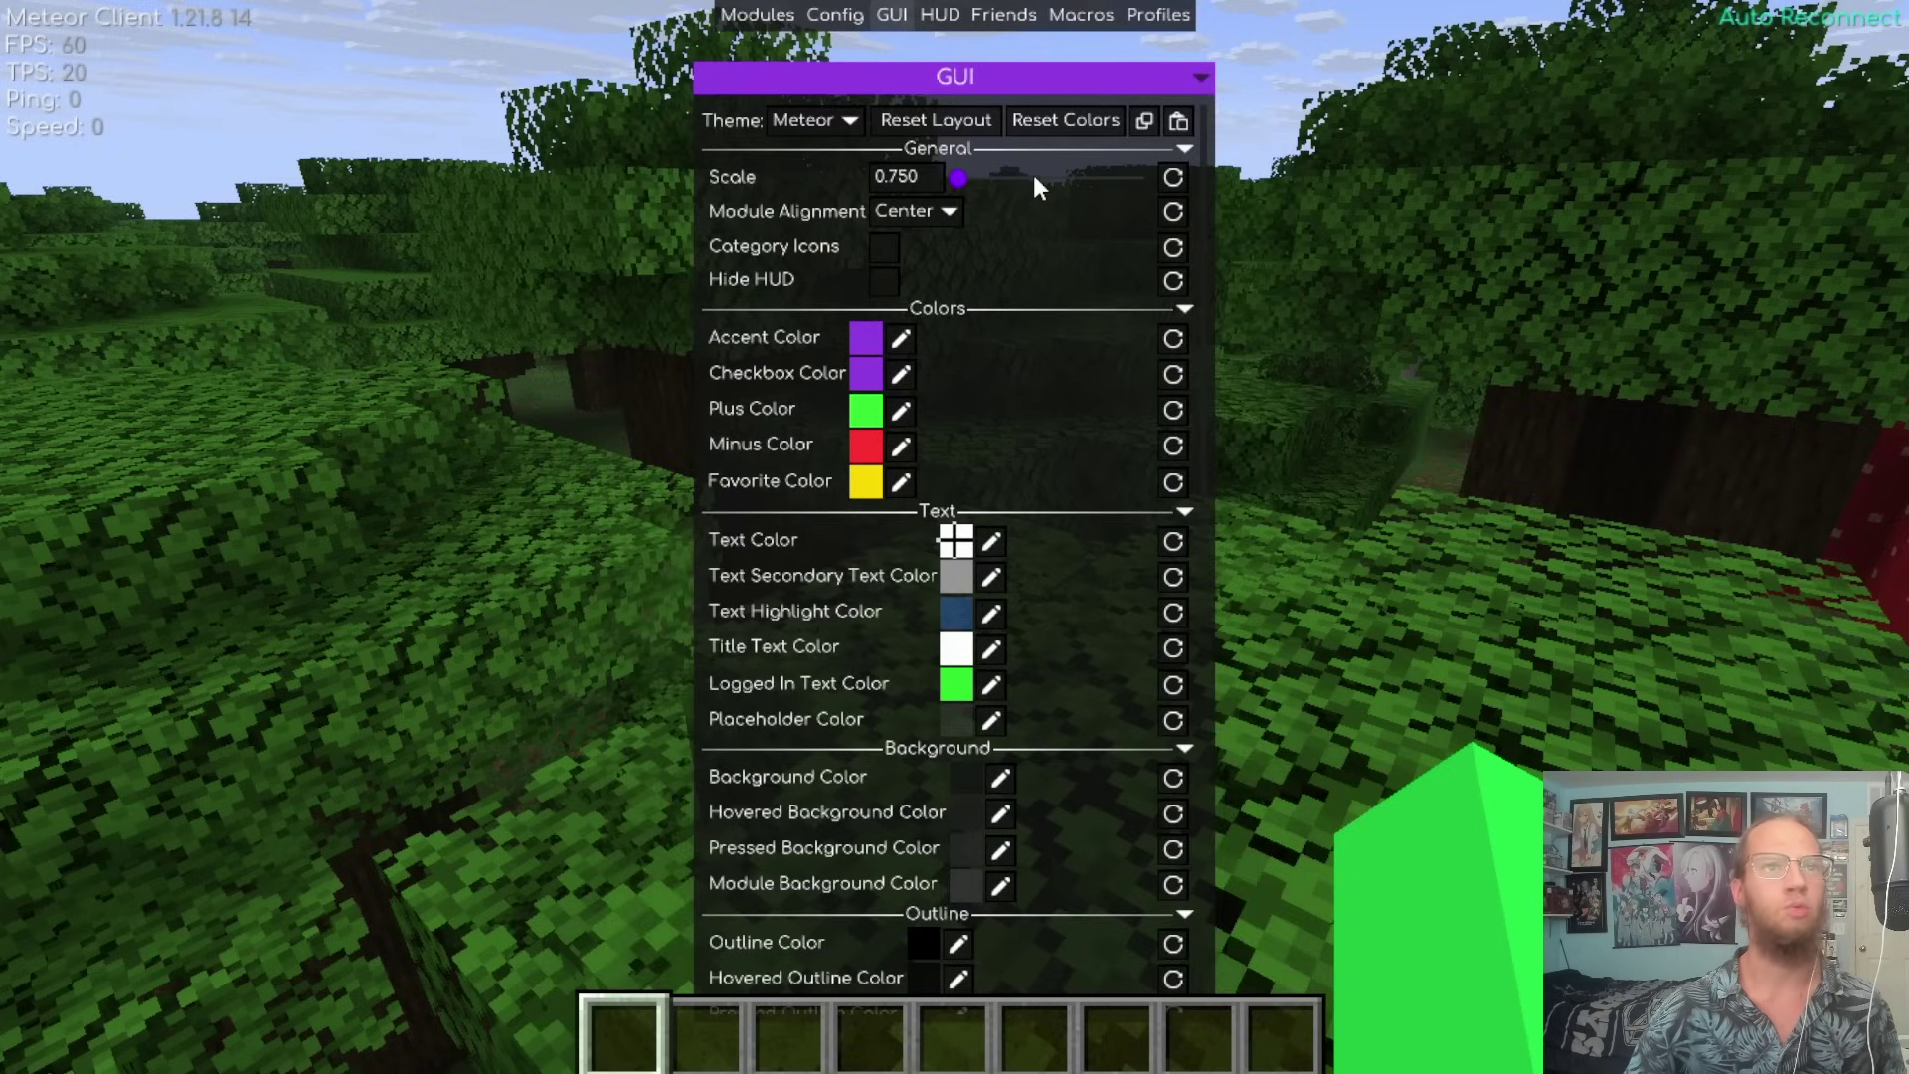
Try several GUI scales such as 0.750, then reset Scale to 1.000.
{"action": "left_click_drag", "start_coordinate": [1034, 177], "coordinate": [1000, 177]}
{"action": "left_click", "coordinate": [1386, 270]}
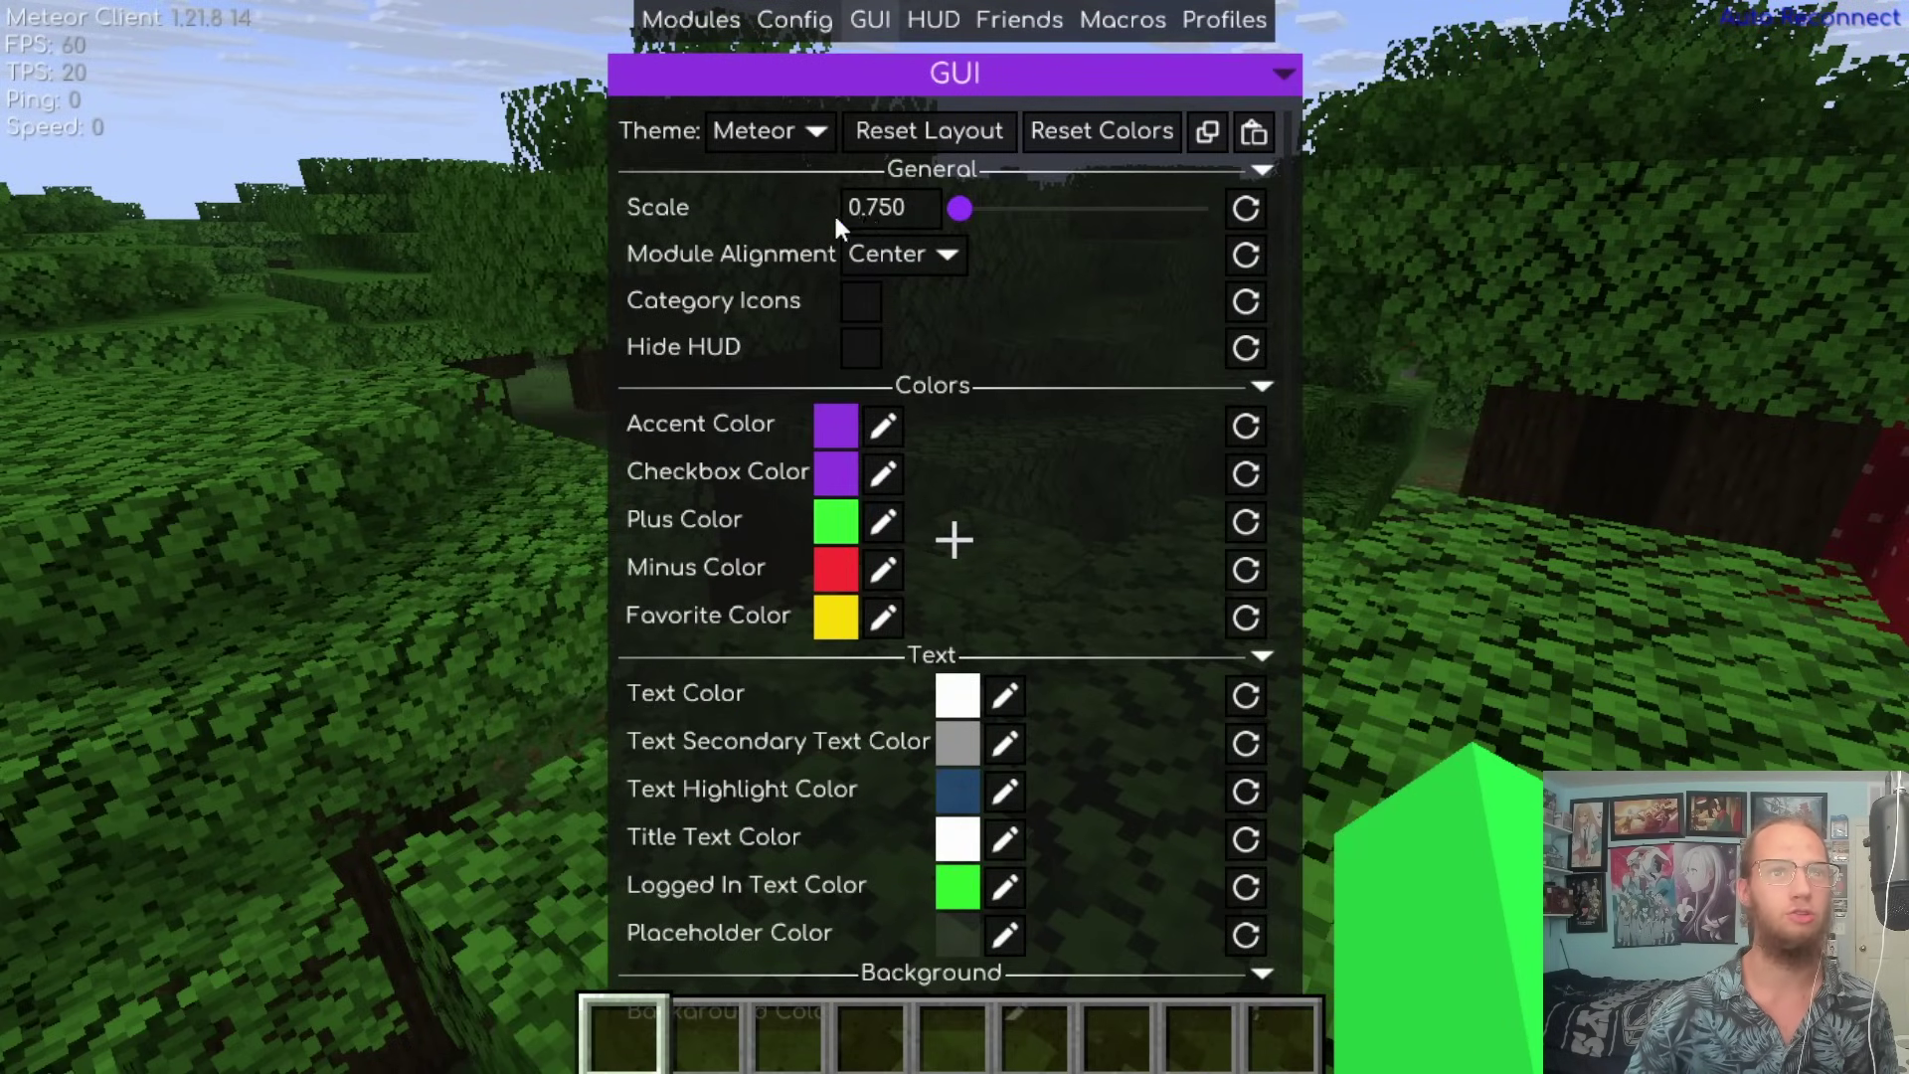
{"action": "left_click_drag", "start_coordinate": [834, 212], "coordinate": [546, 219]}
{"action": "left_click", "coordinate": [1116, 181]}
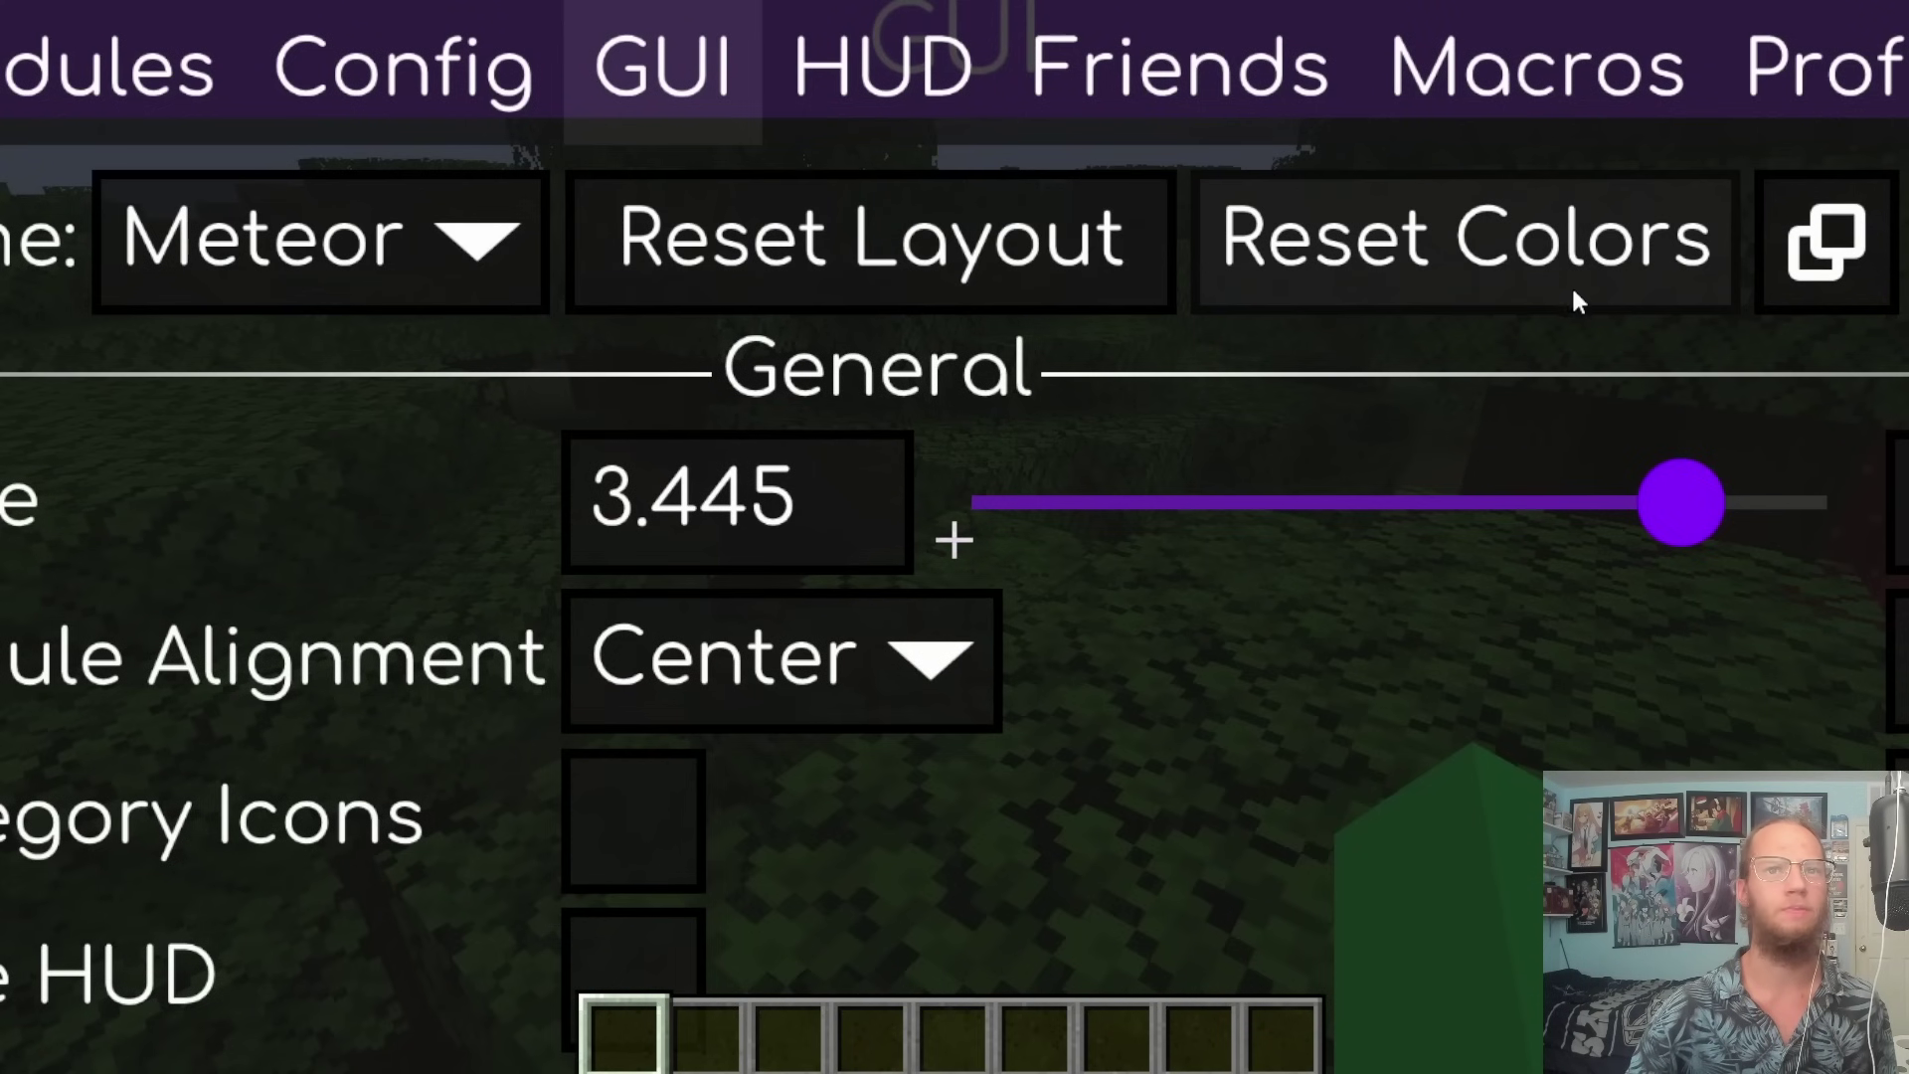
{"action": "left_click", "coordinate": [1901, 502]}
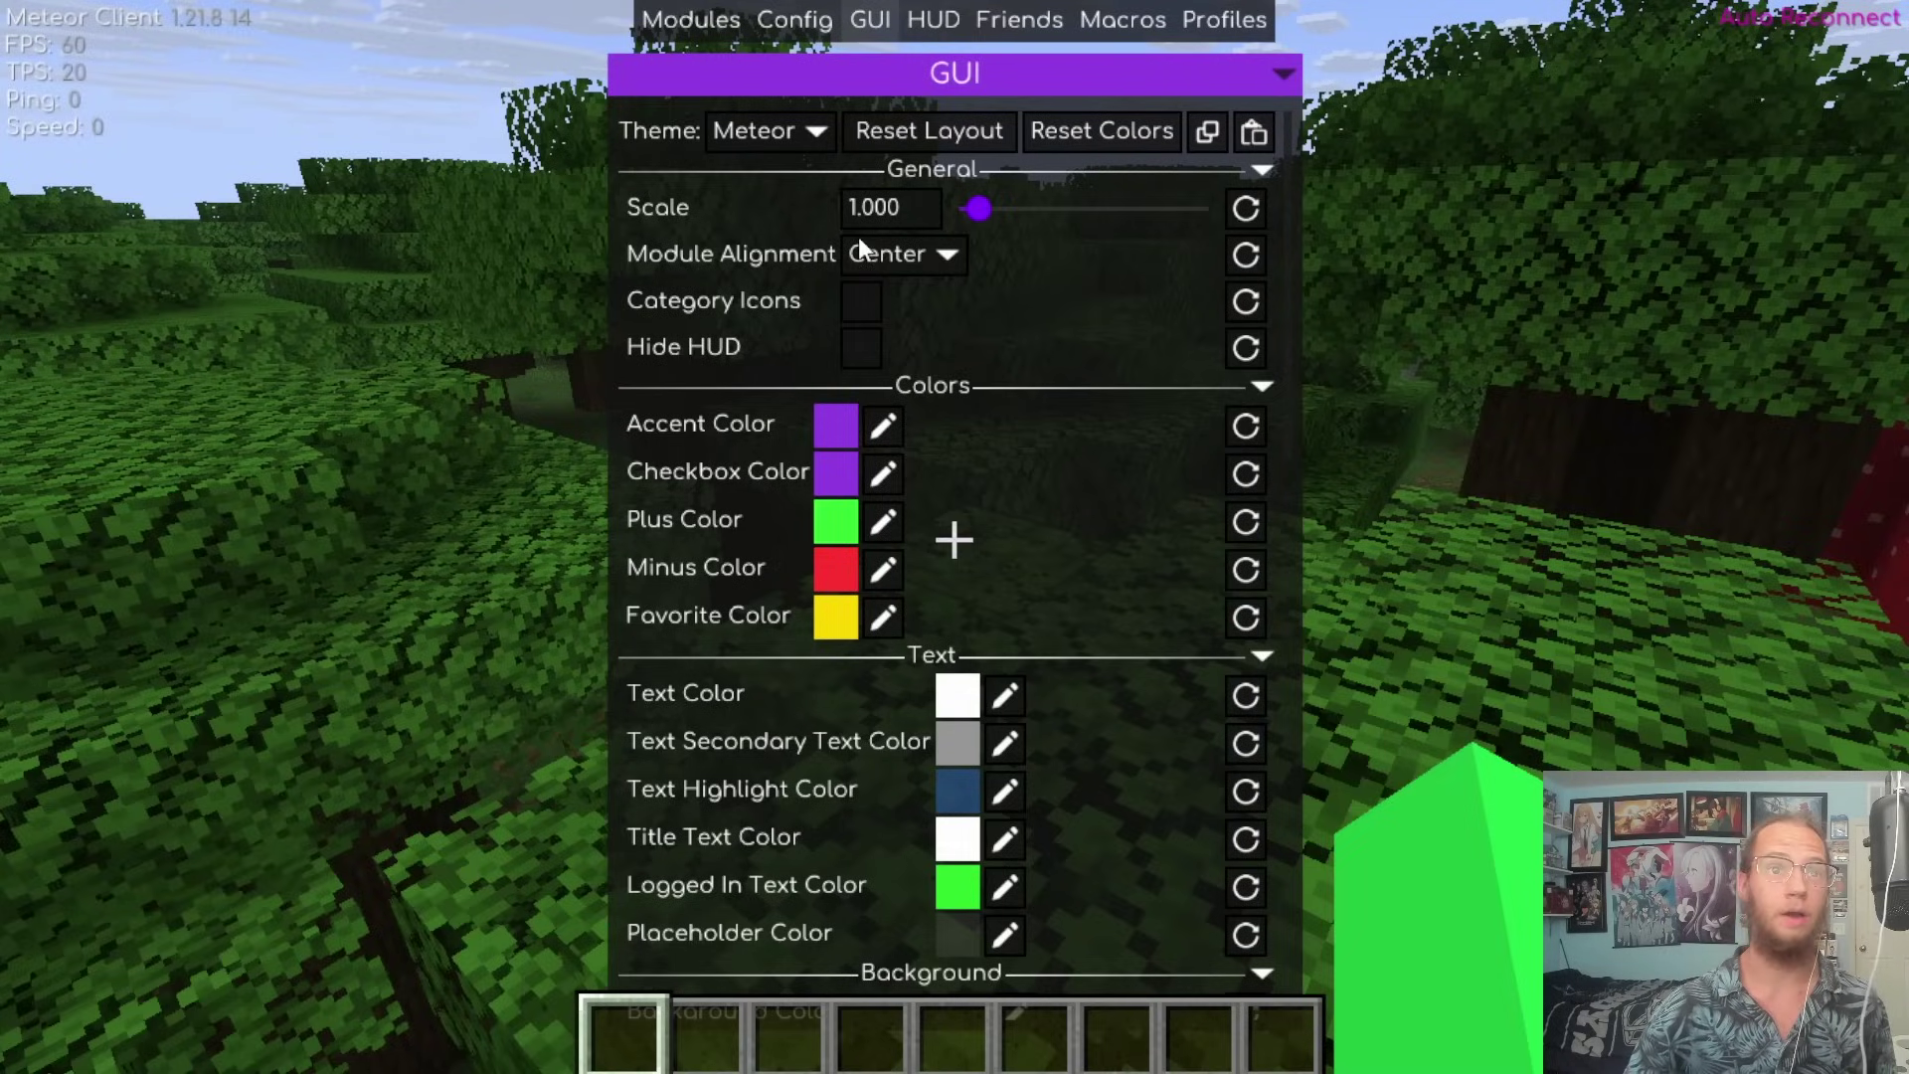
Preview Left, Center and Right Module Alignment on the module panels.
{"action": "left_click", "coordinate": [687, 19]}
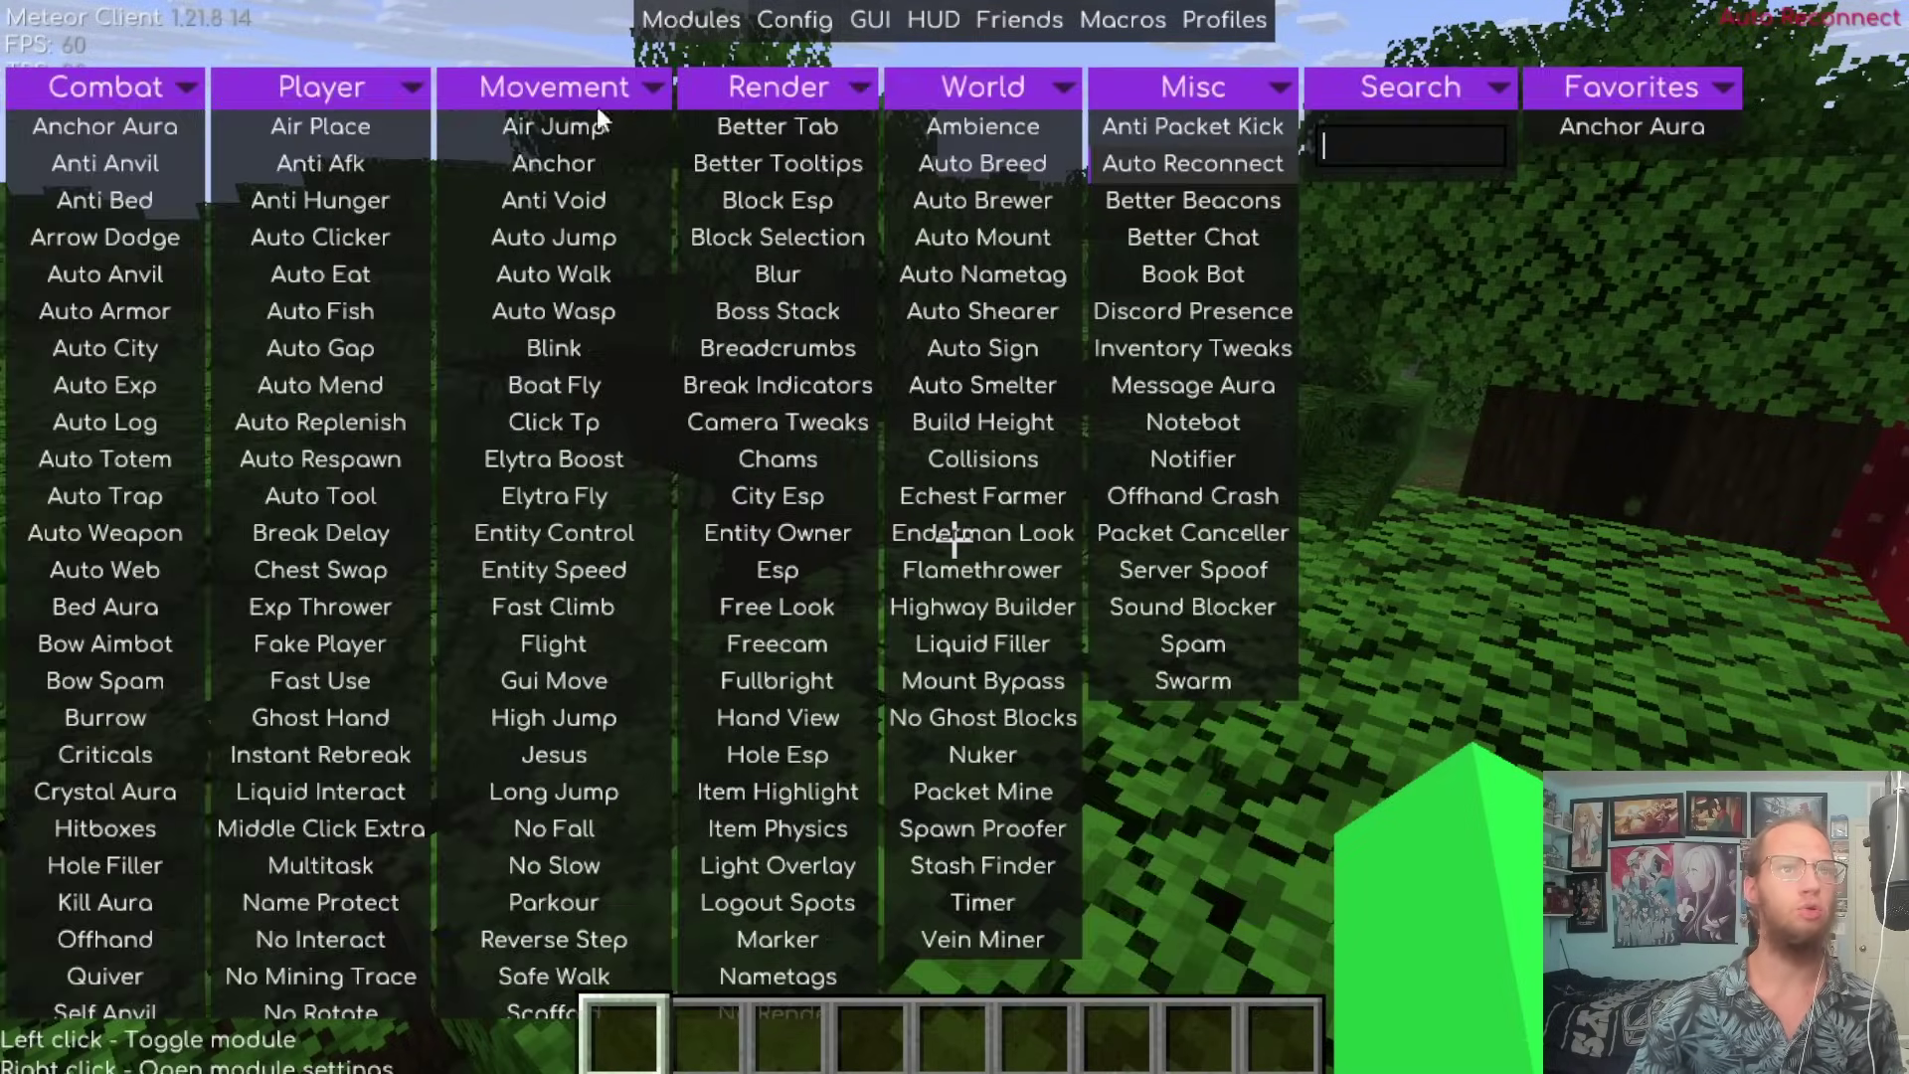
{"action": "left_click", "coordinate": [868, 22]}
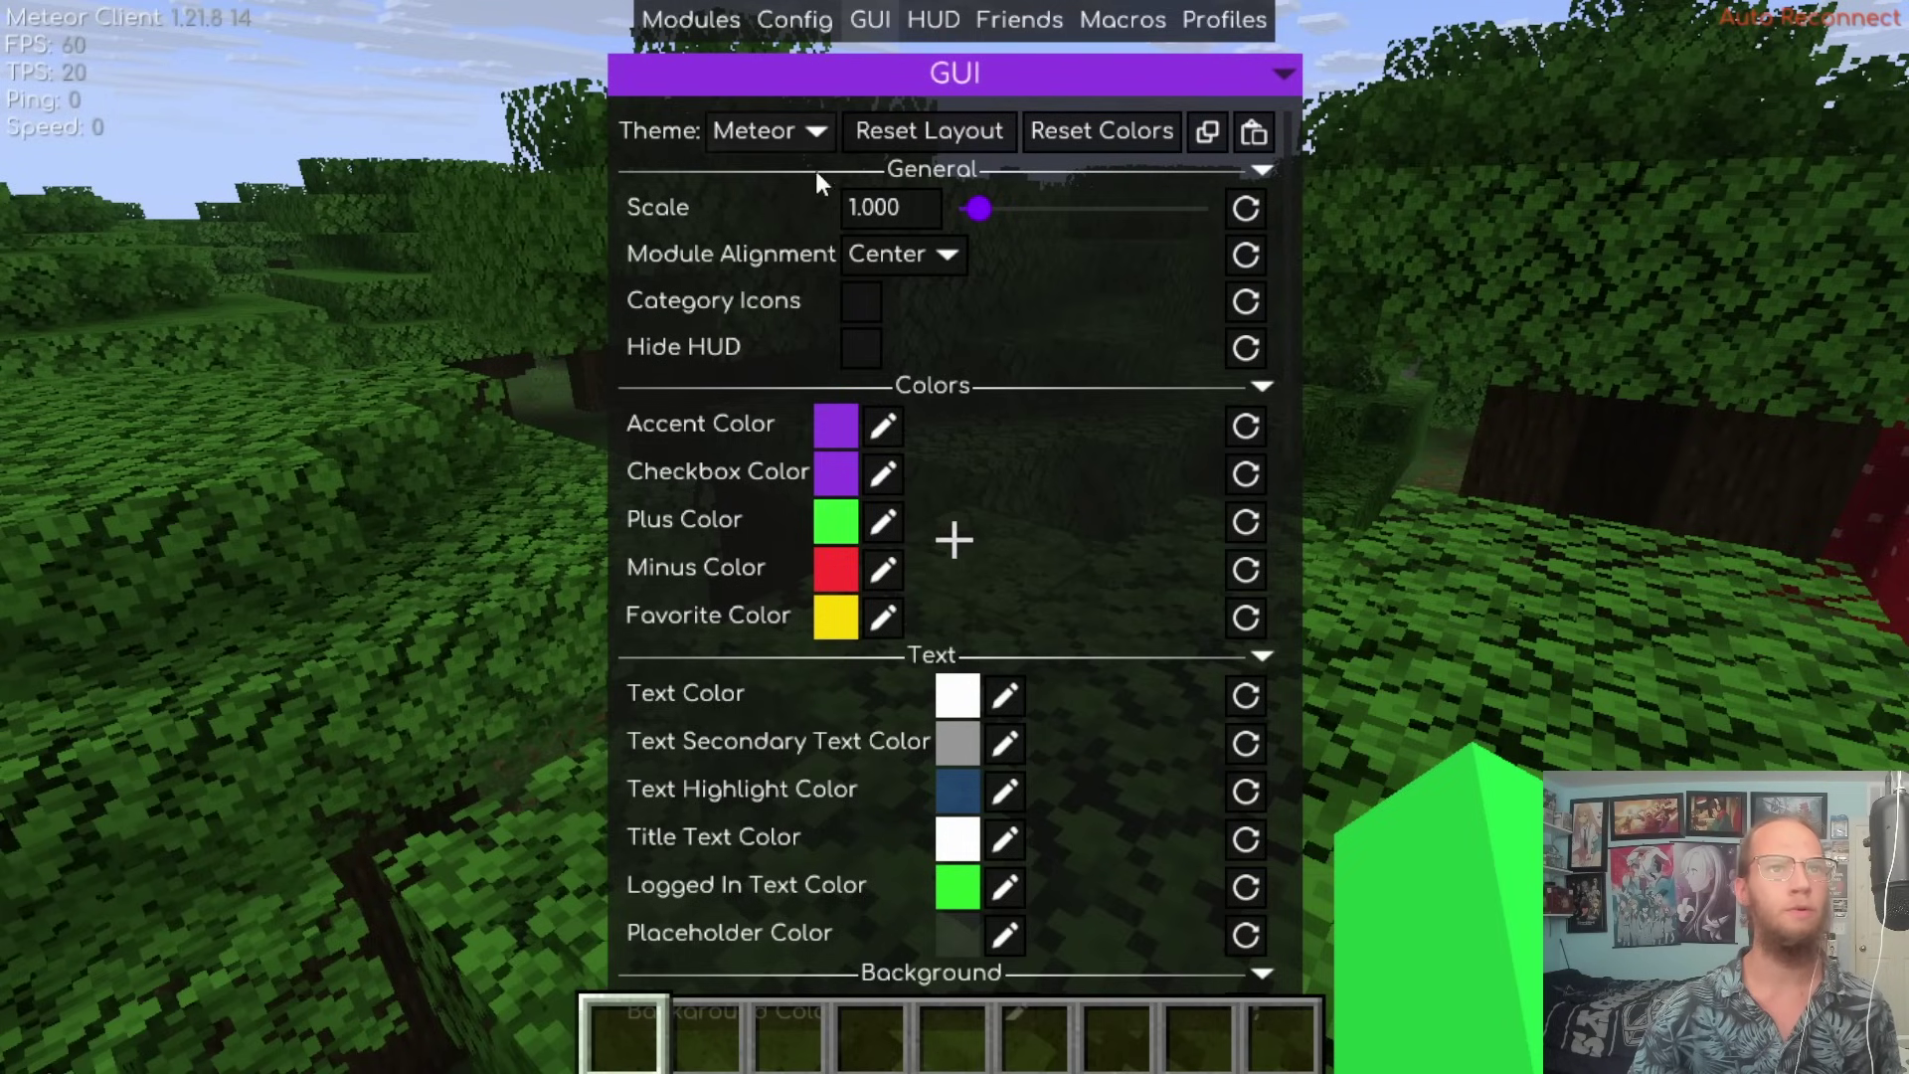
{"action": "left_click", "coordinate": [877, 253]}
{"action": "left_click", "coordinate": [875, 295]}
{"action": "left_click", "coordinate": [691, 22]}
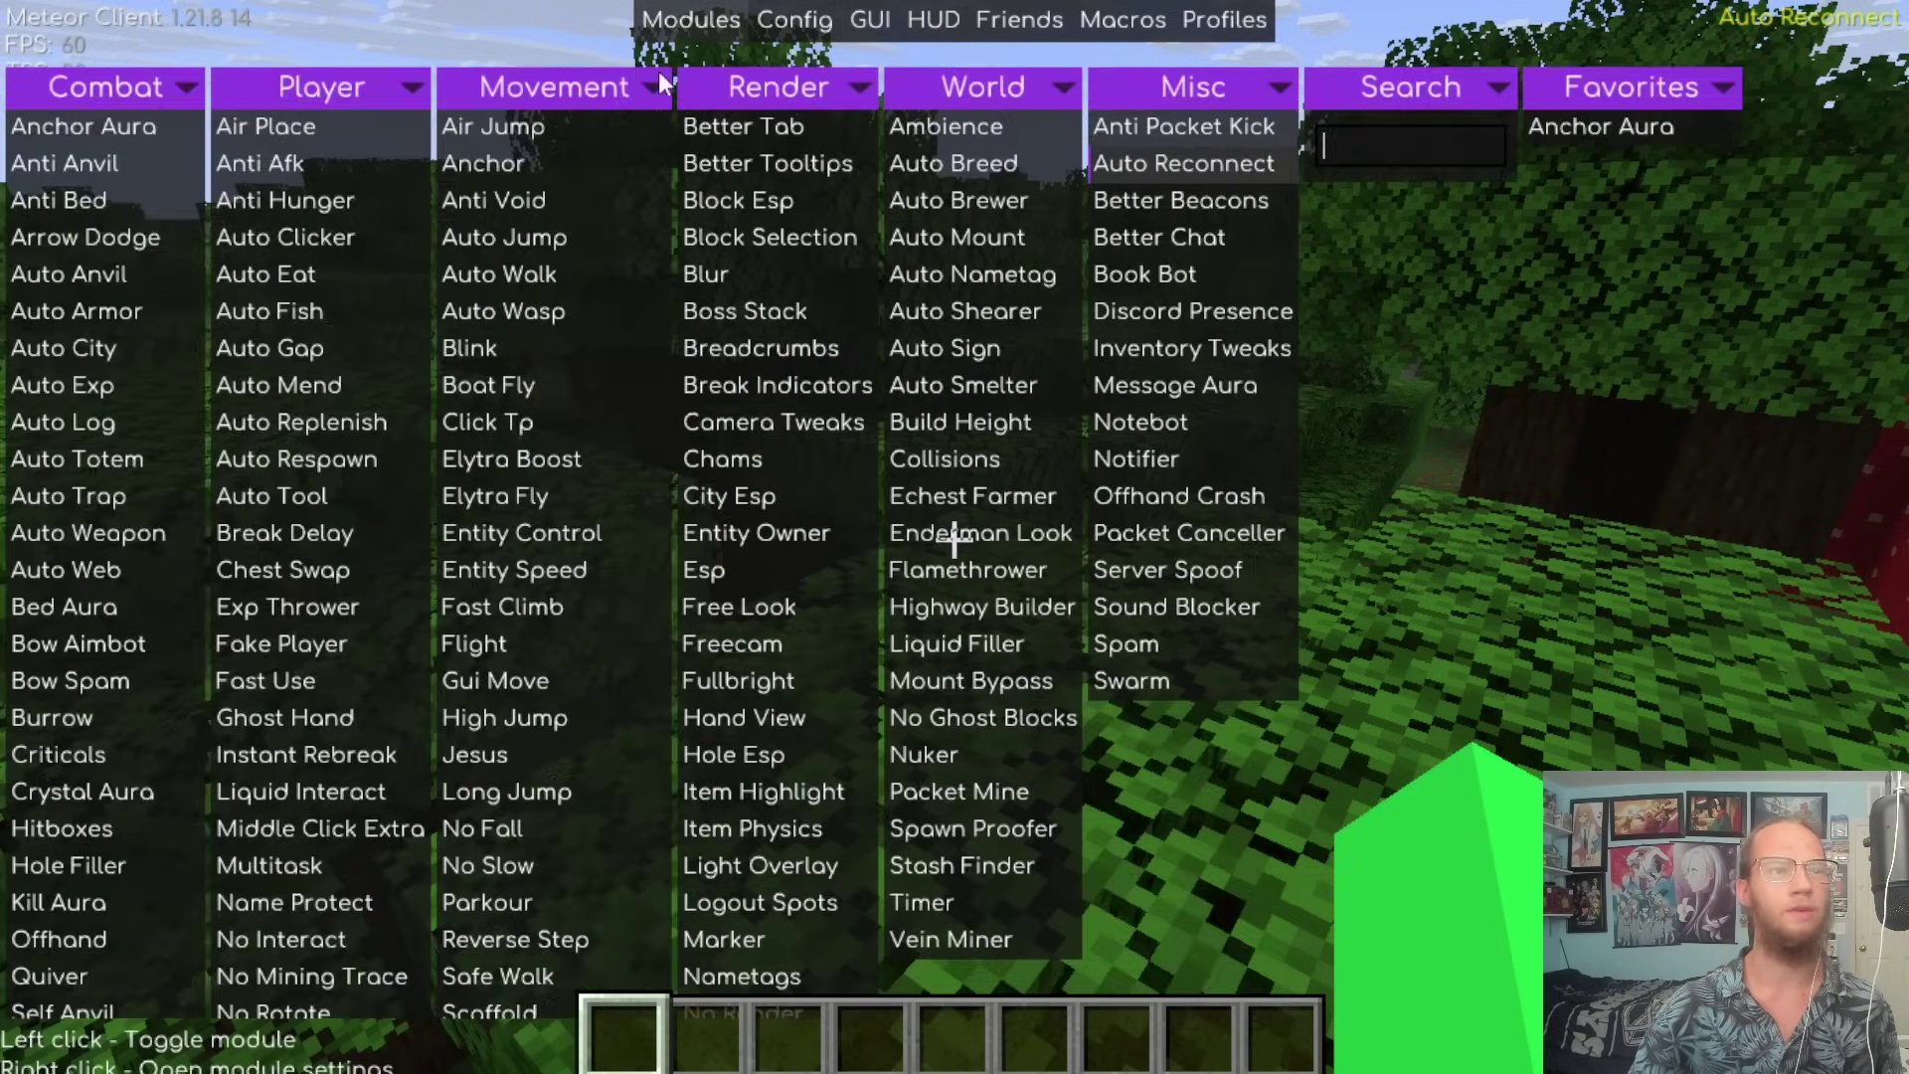
{"action": "left_click", "coordinate": [858, 30]}
{"action": "left_click", "coordinate": [885, 255]}
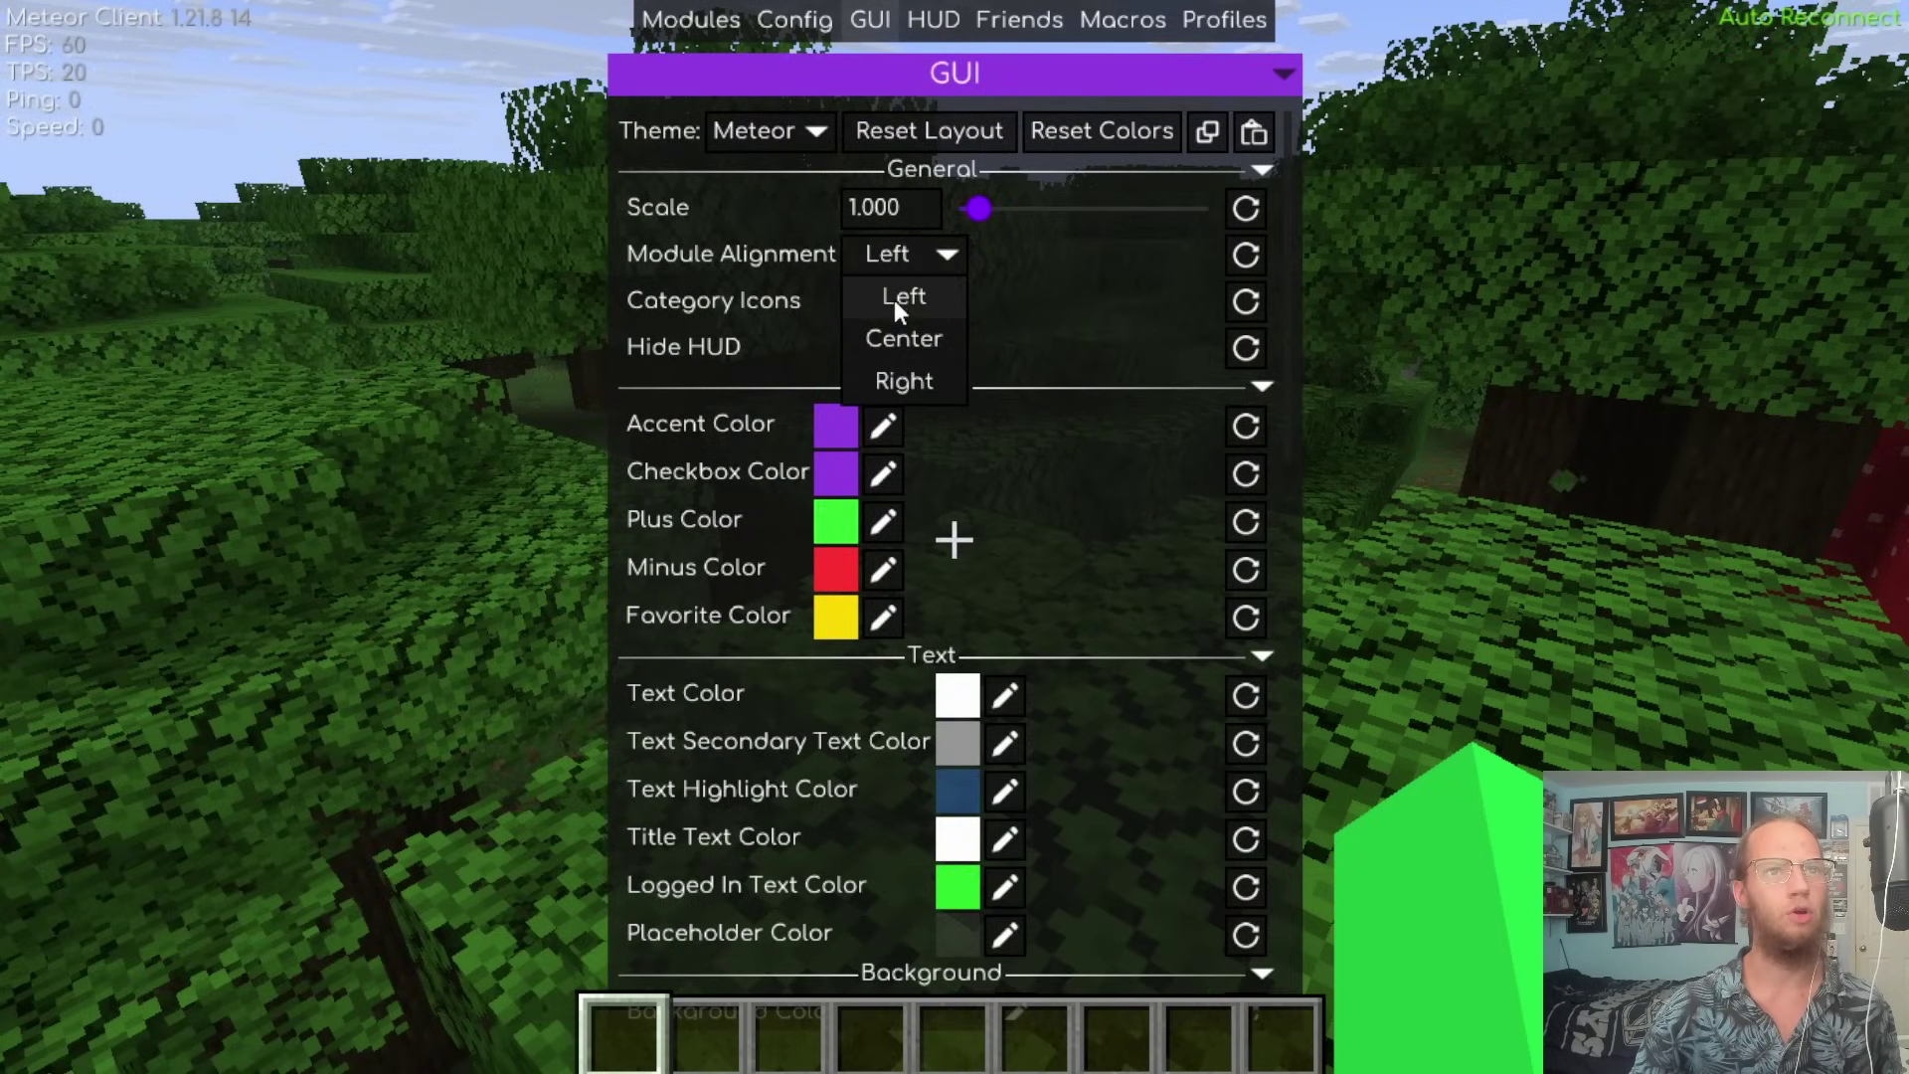
{"action": "left_click", "coordinate": [690, 21]}
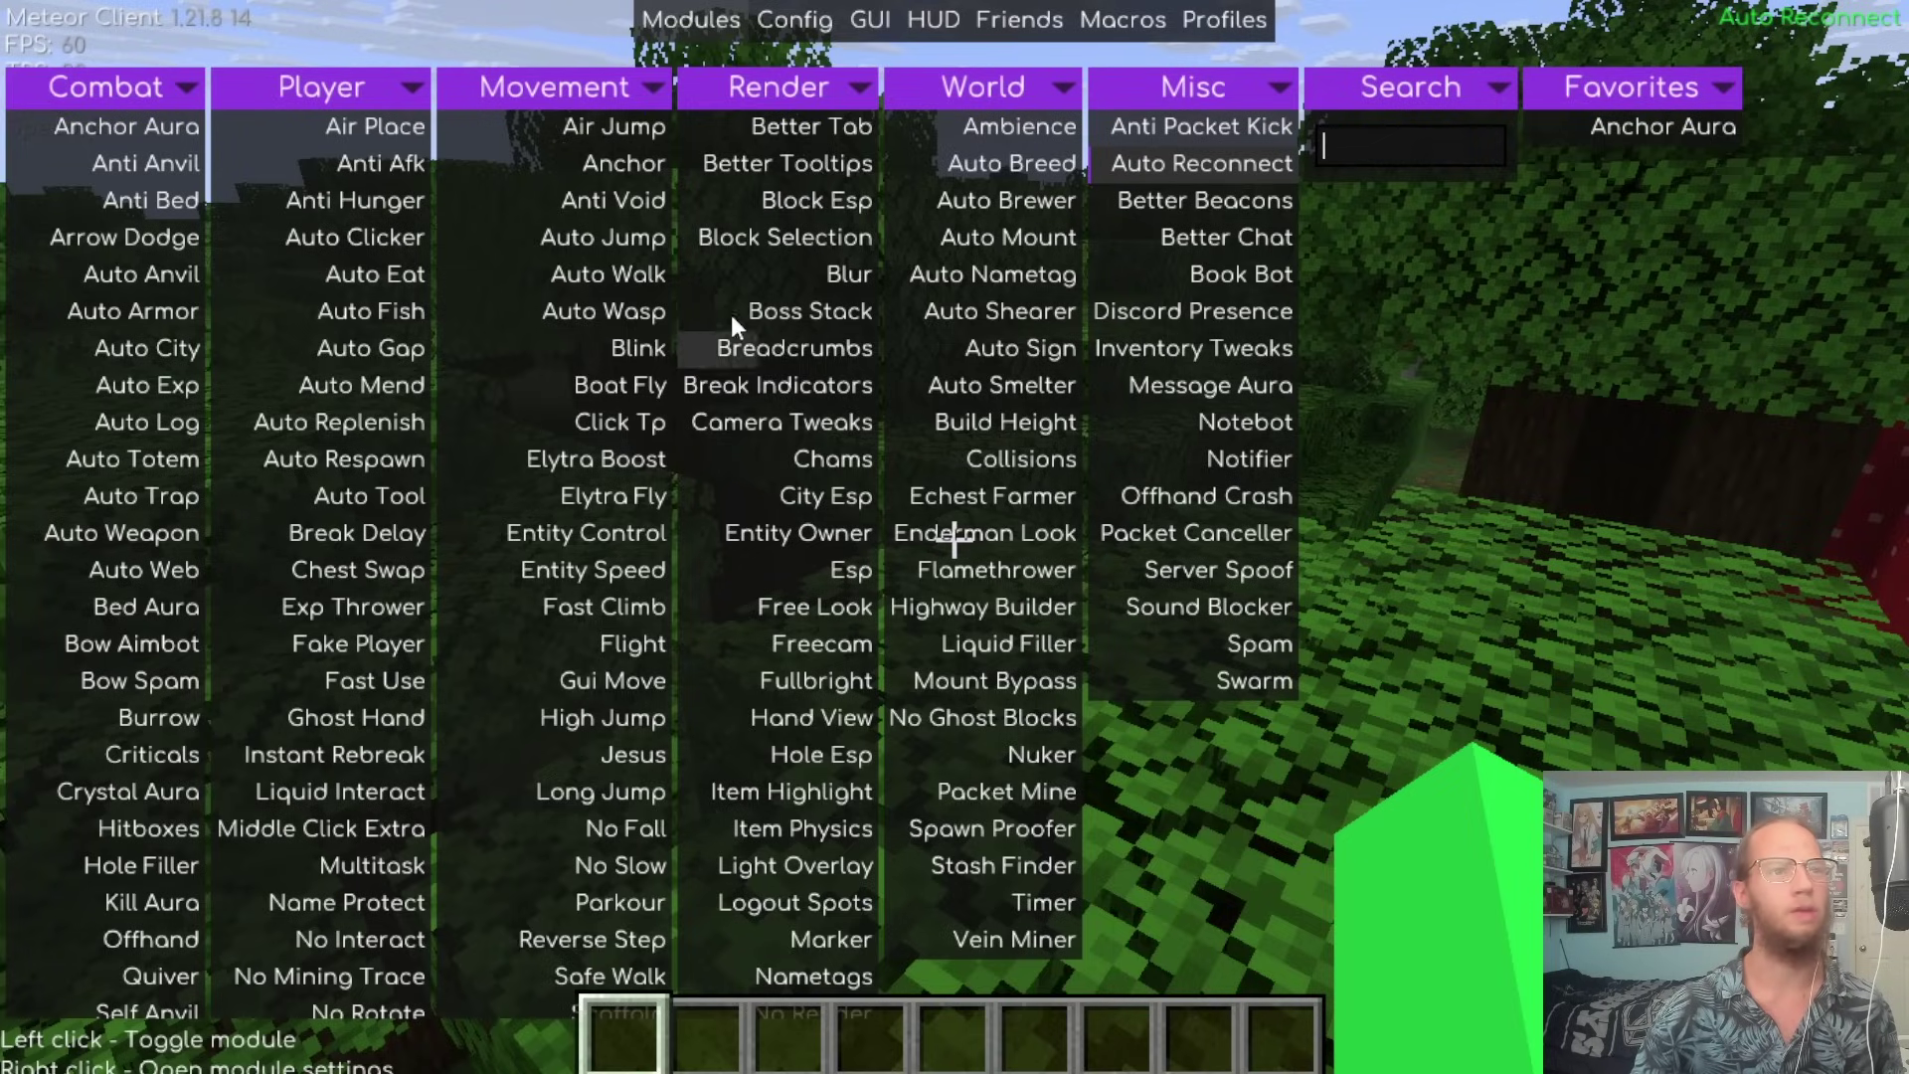
{"action": "left_click", "coordinate": [868, 22]}
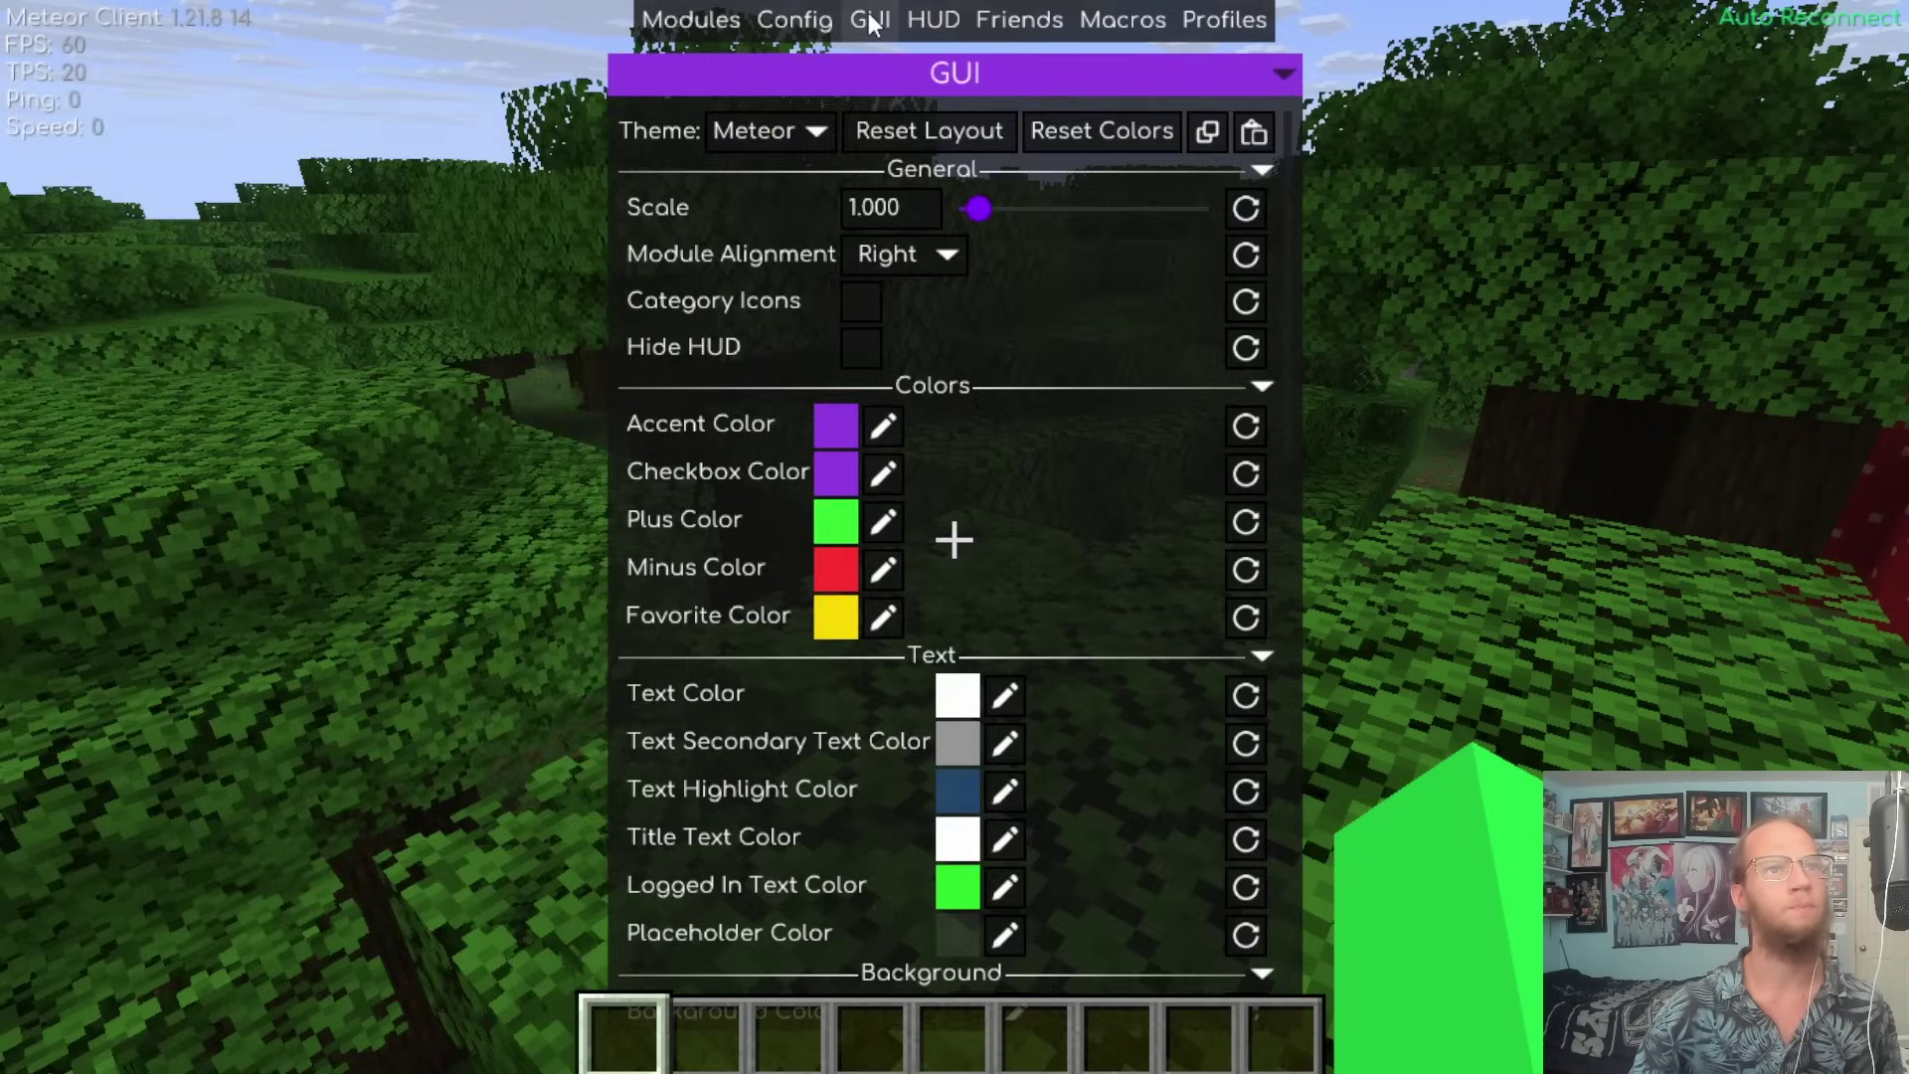
Turn on Category Icons and set Module Alignment back to Left.
{"action": "left_click", "coordinate": [855, 301]}
{"action": "left_click", "coordinate": [941, 255]}
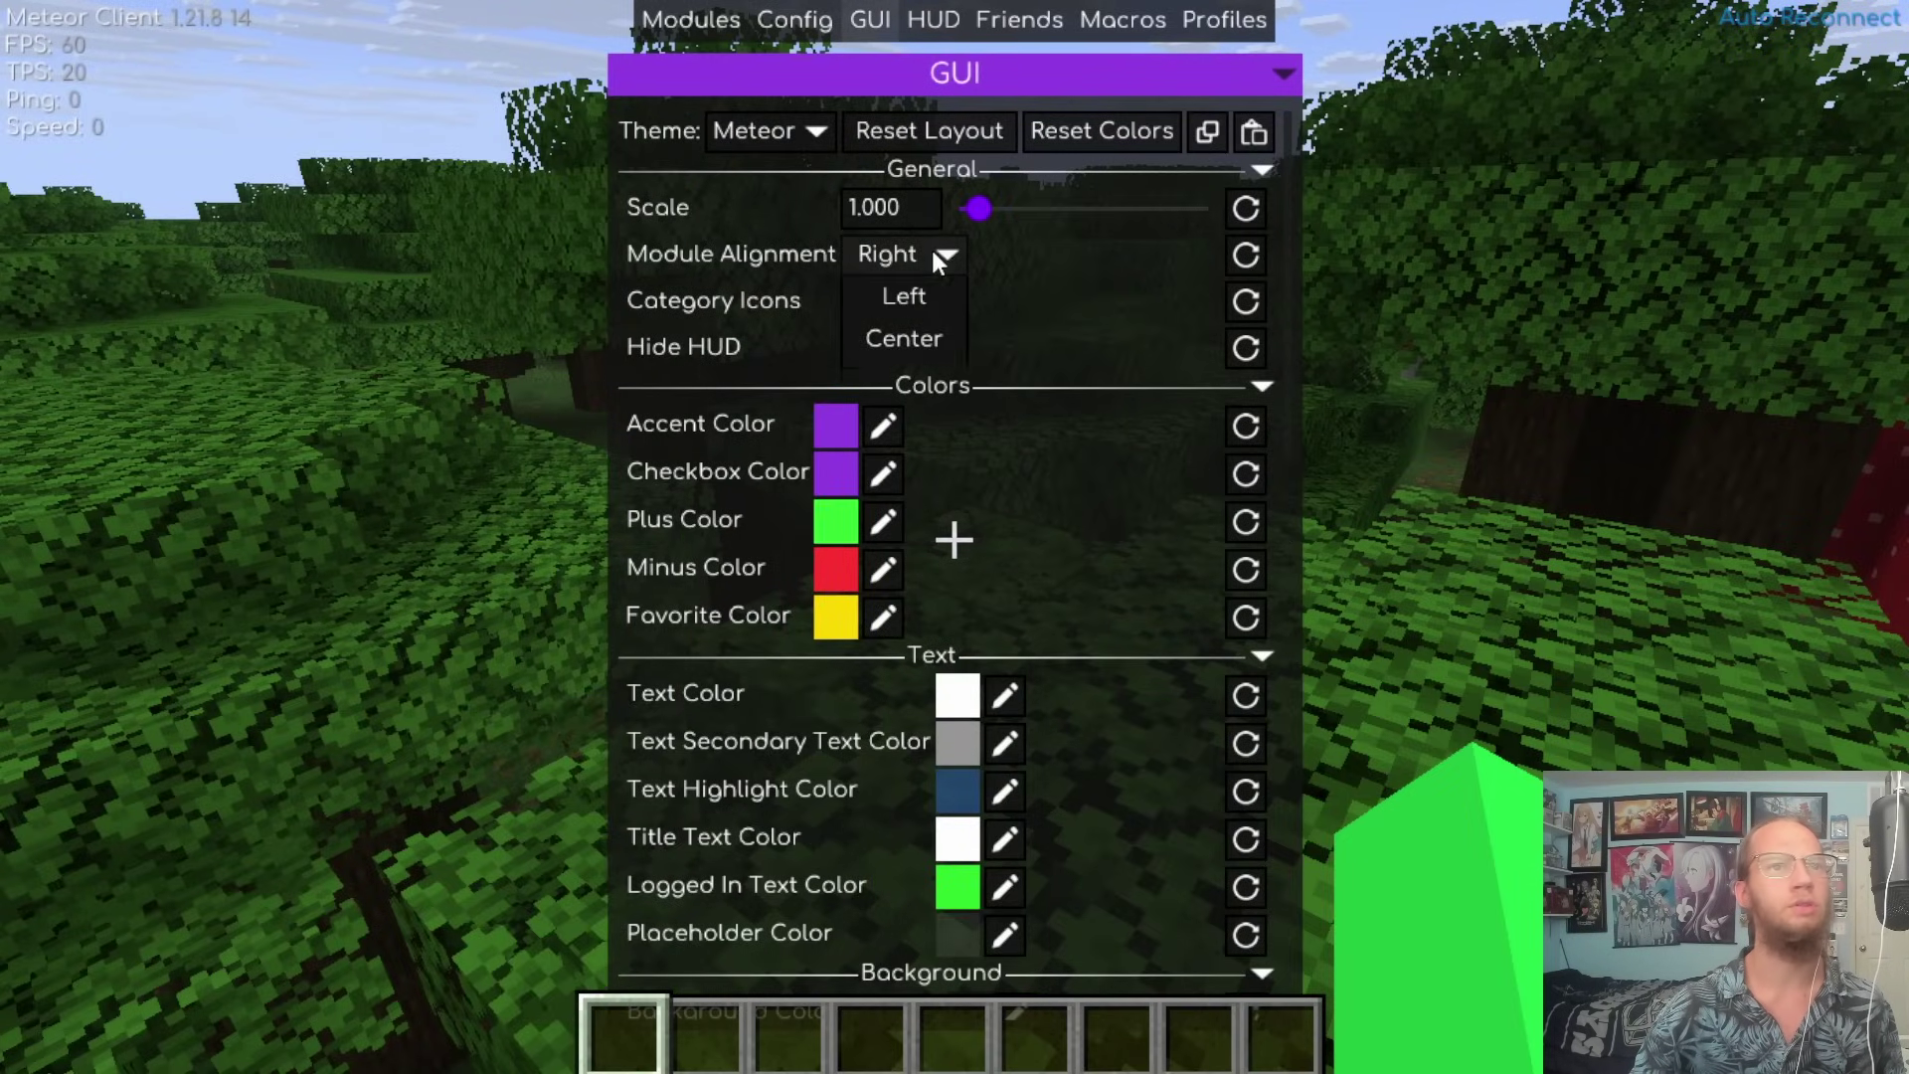
{"action": "left_click", "coordinate": [916, 292]}
View the module panels with category icons, then toggle Hide HUD on and off.
{"action": "left_click", "coordinate": [692, 32]}
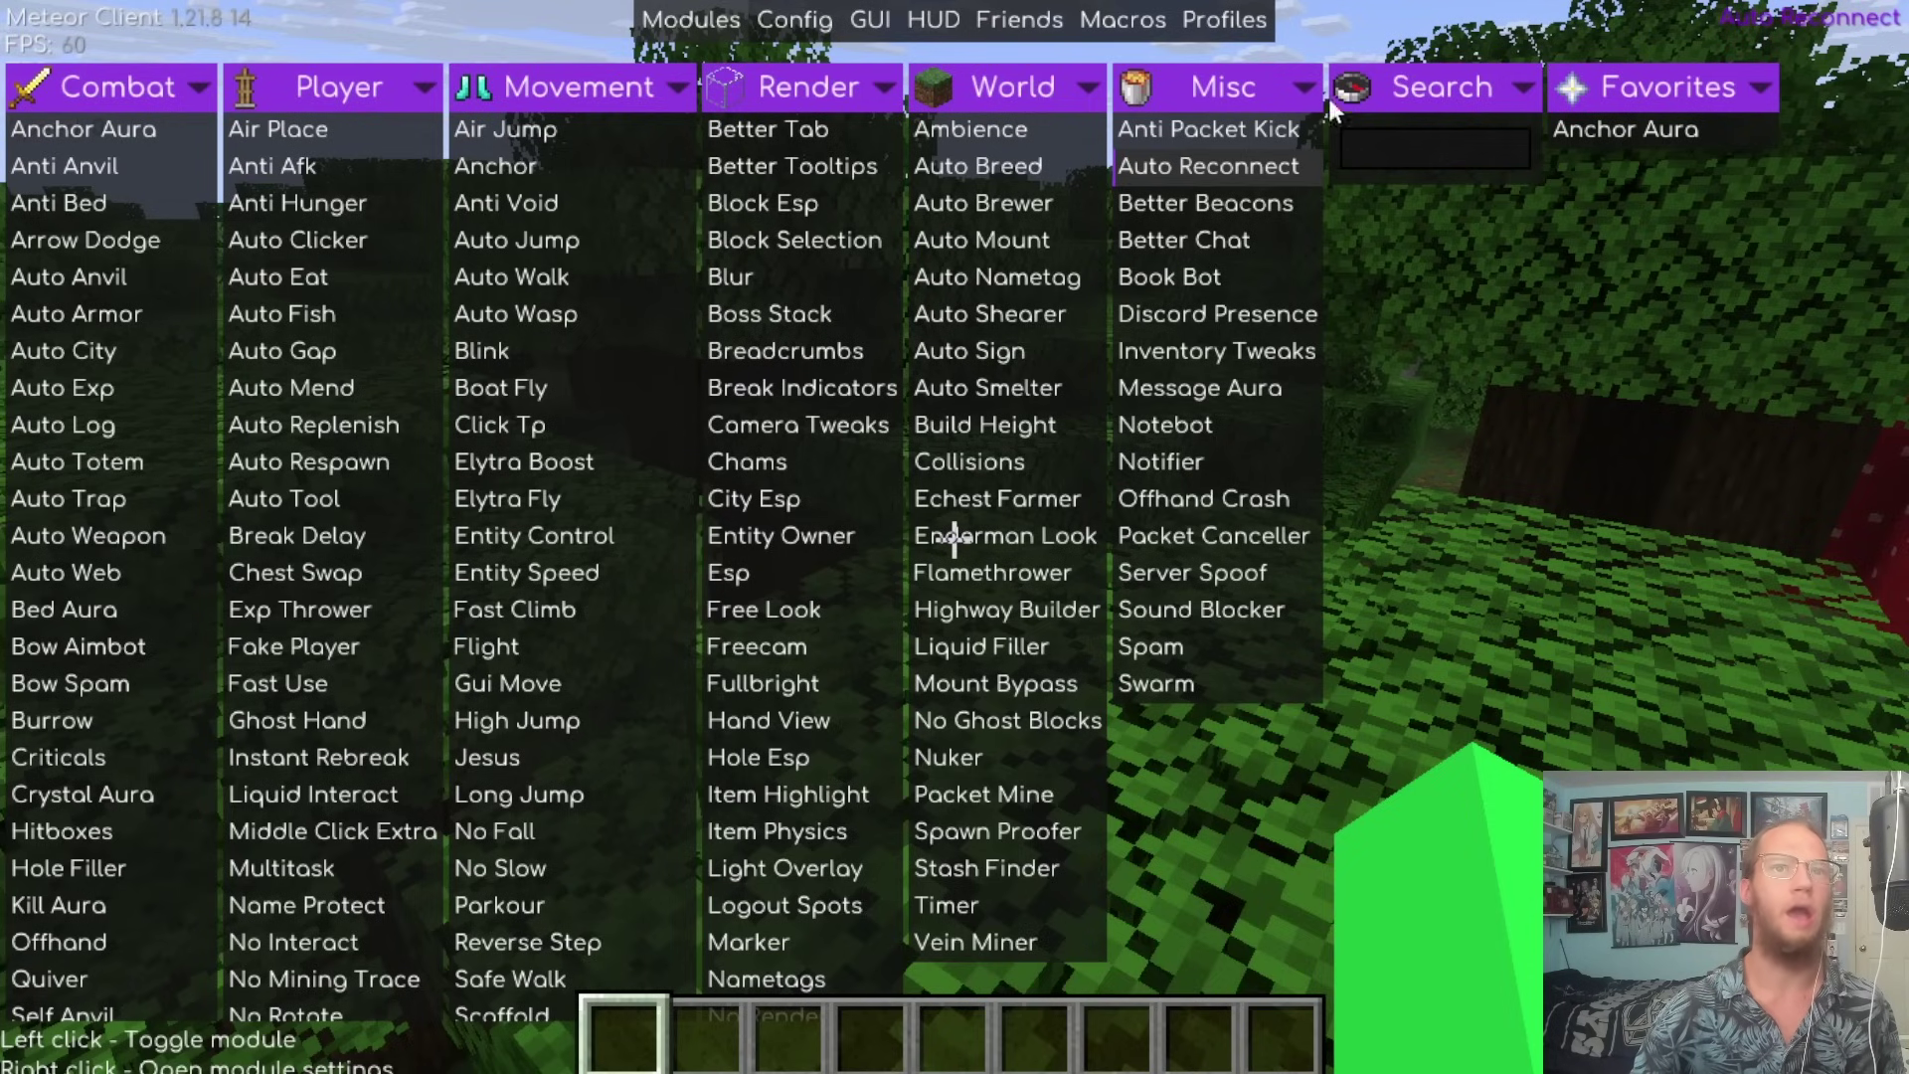
{"action": "left_click", "coordinate": [933, 21]}
{"action": "left_click", "coordinate": [836, 28]}
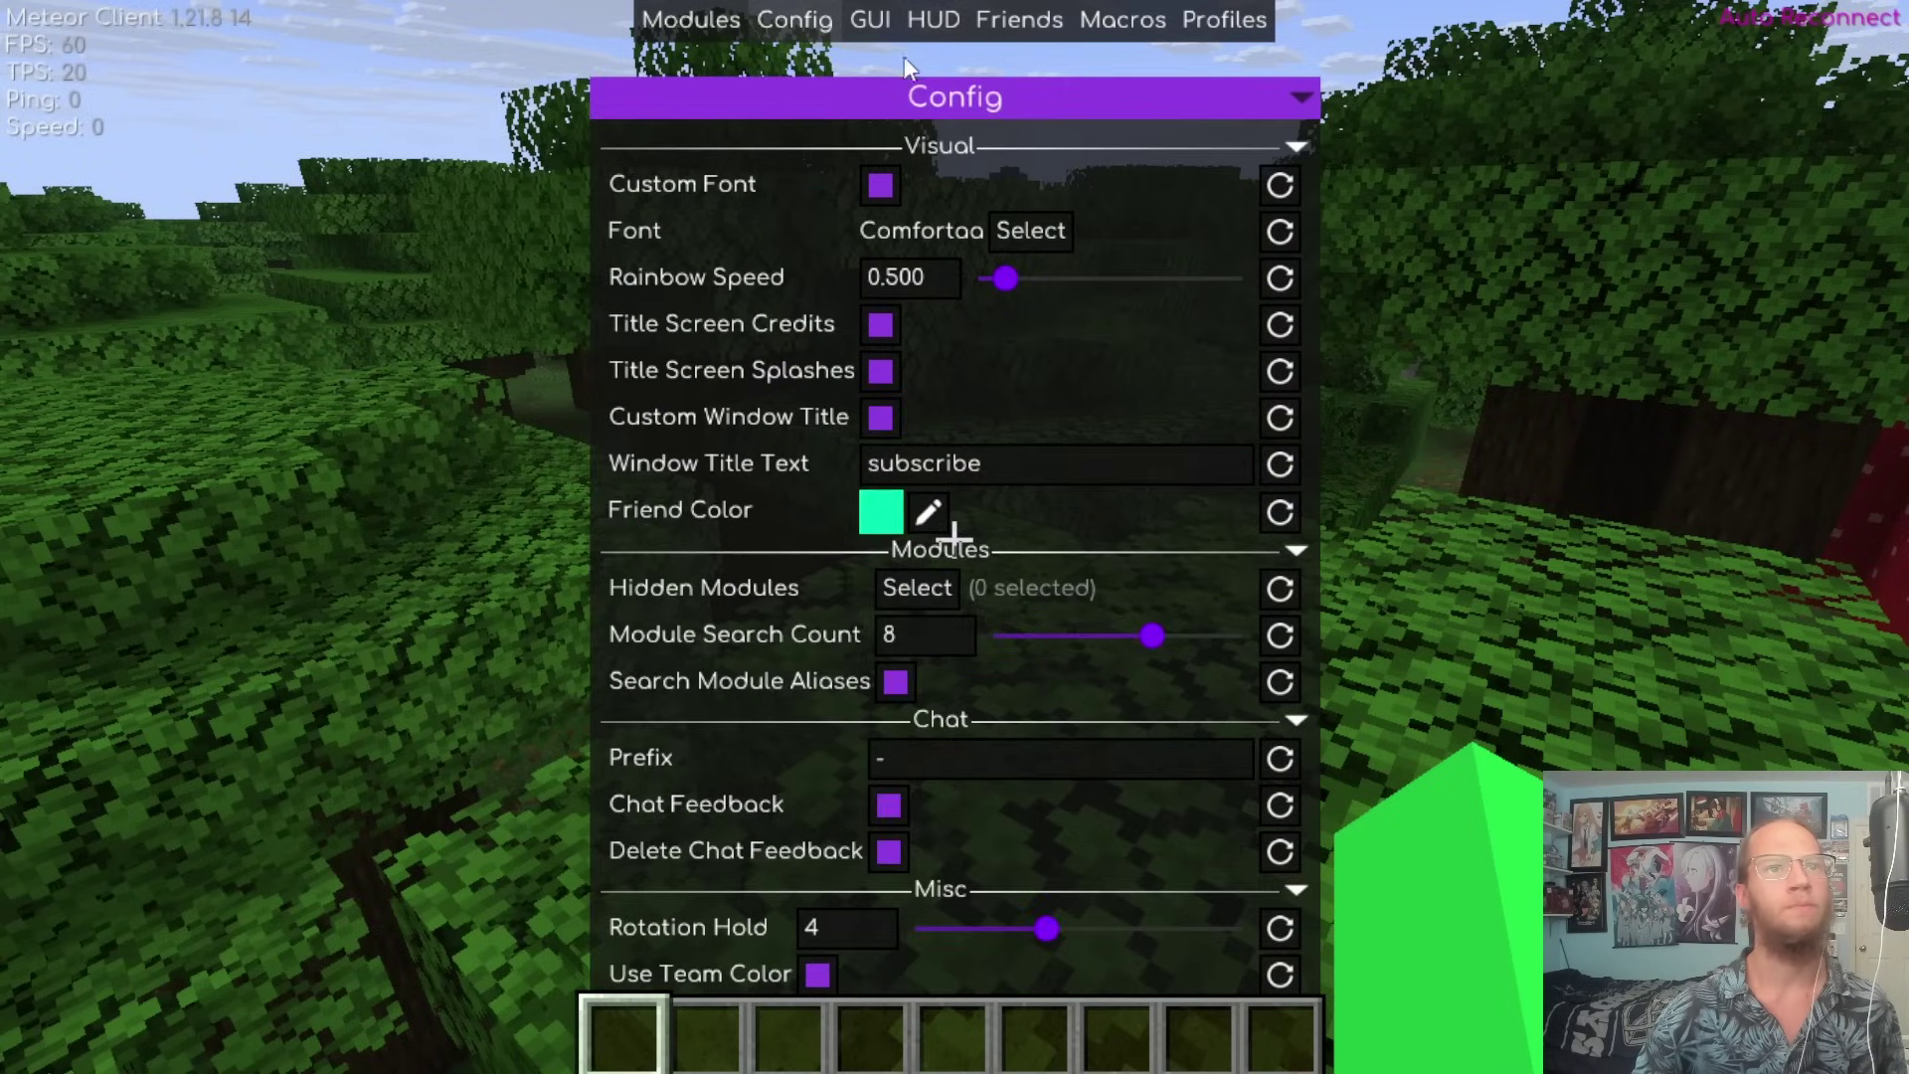
{"action": "left_click", "coordinate": [933, 22]}
{"action": "left_click", "coordinate": [841, 29]}
{"action": "left_click", "coordinate": [870, 24]}
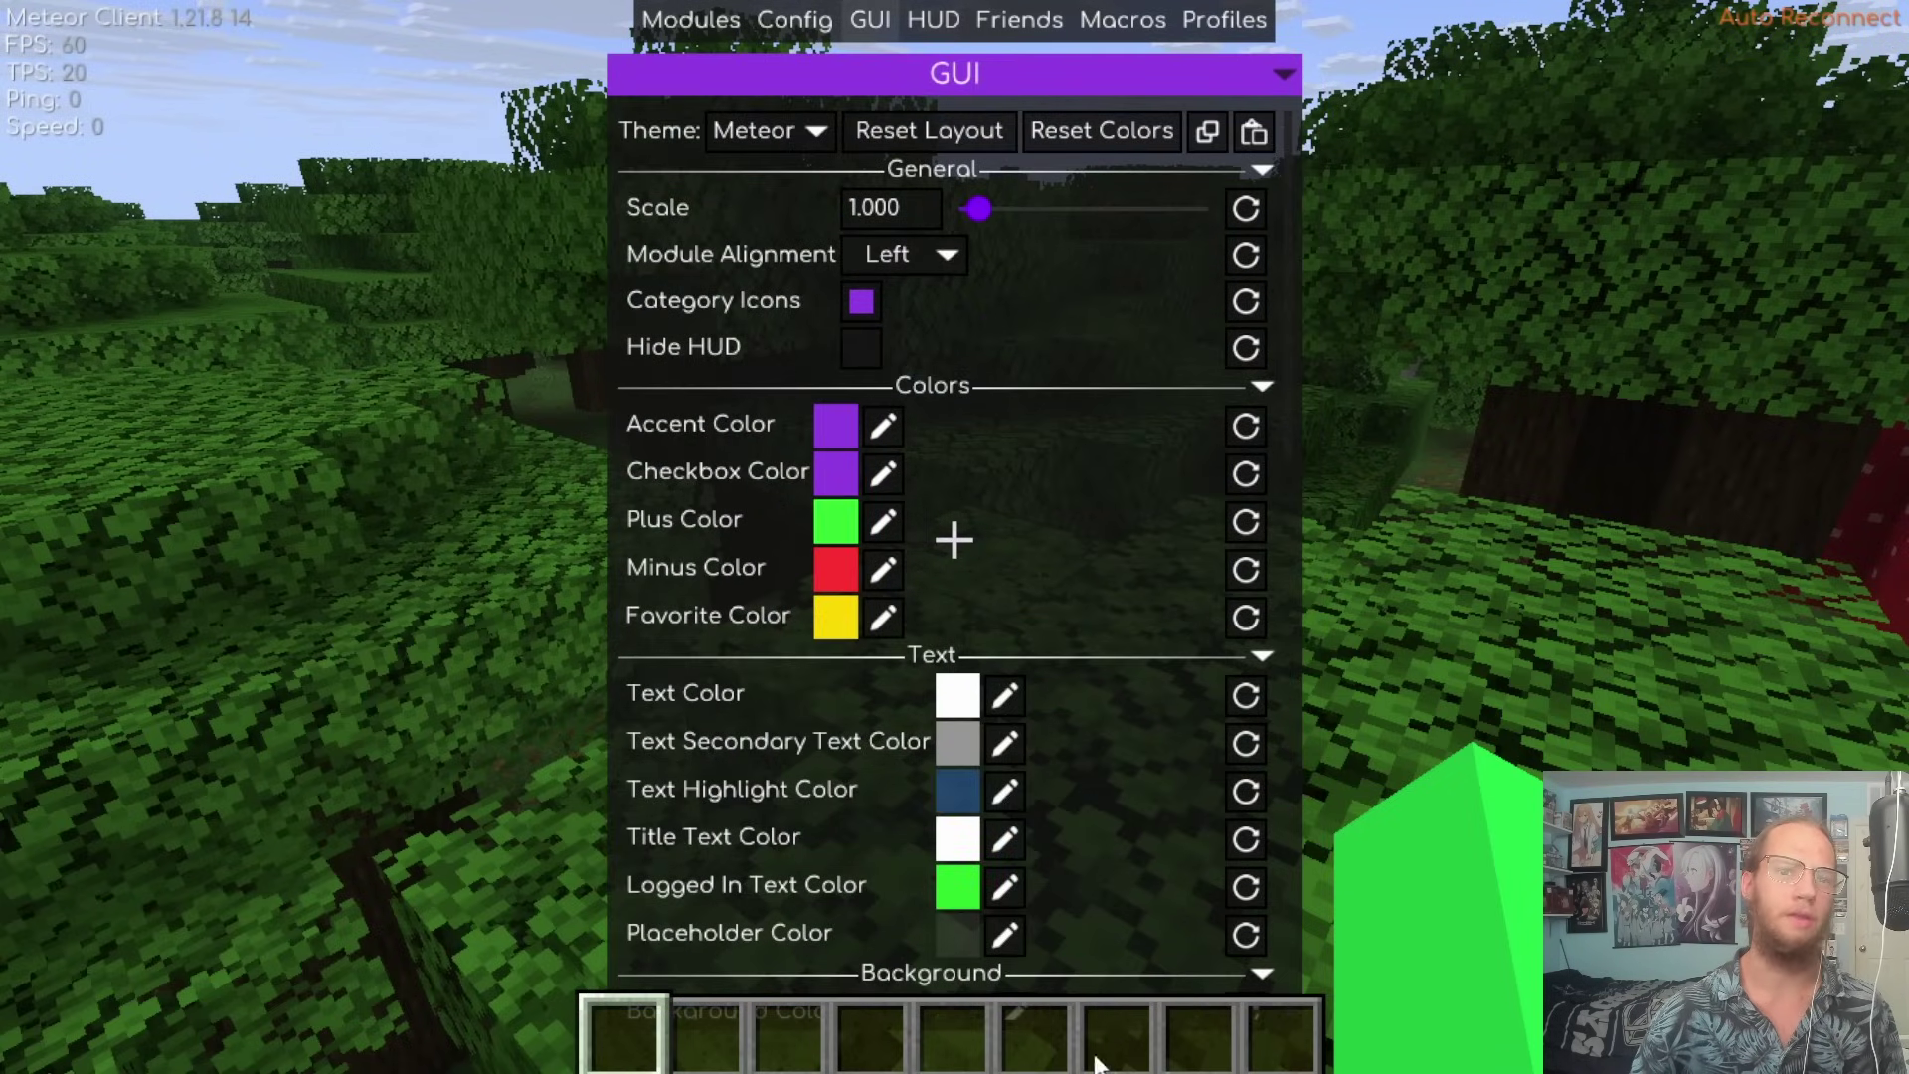
{"action": "left_click", "coordinate": [861, 350]}
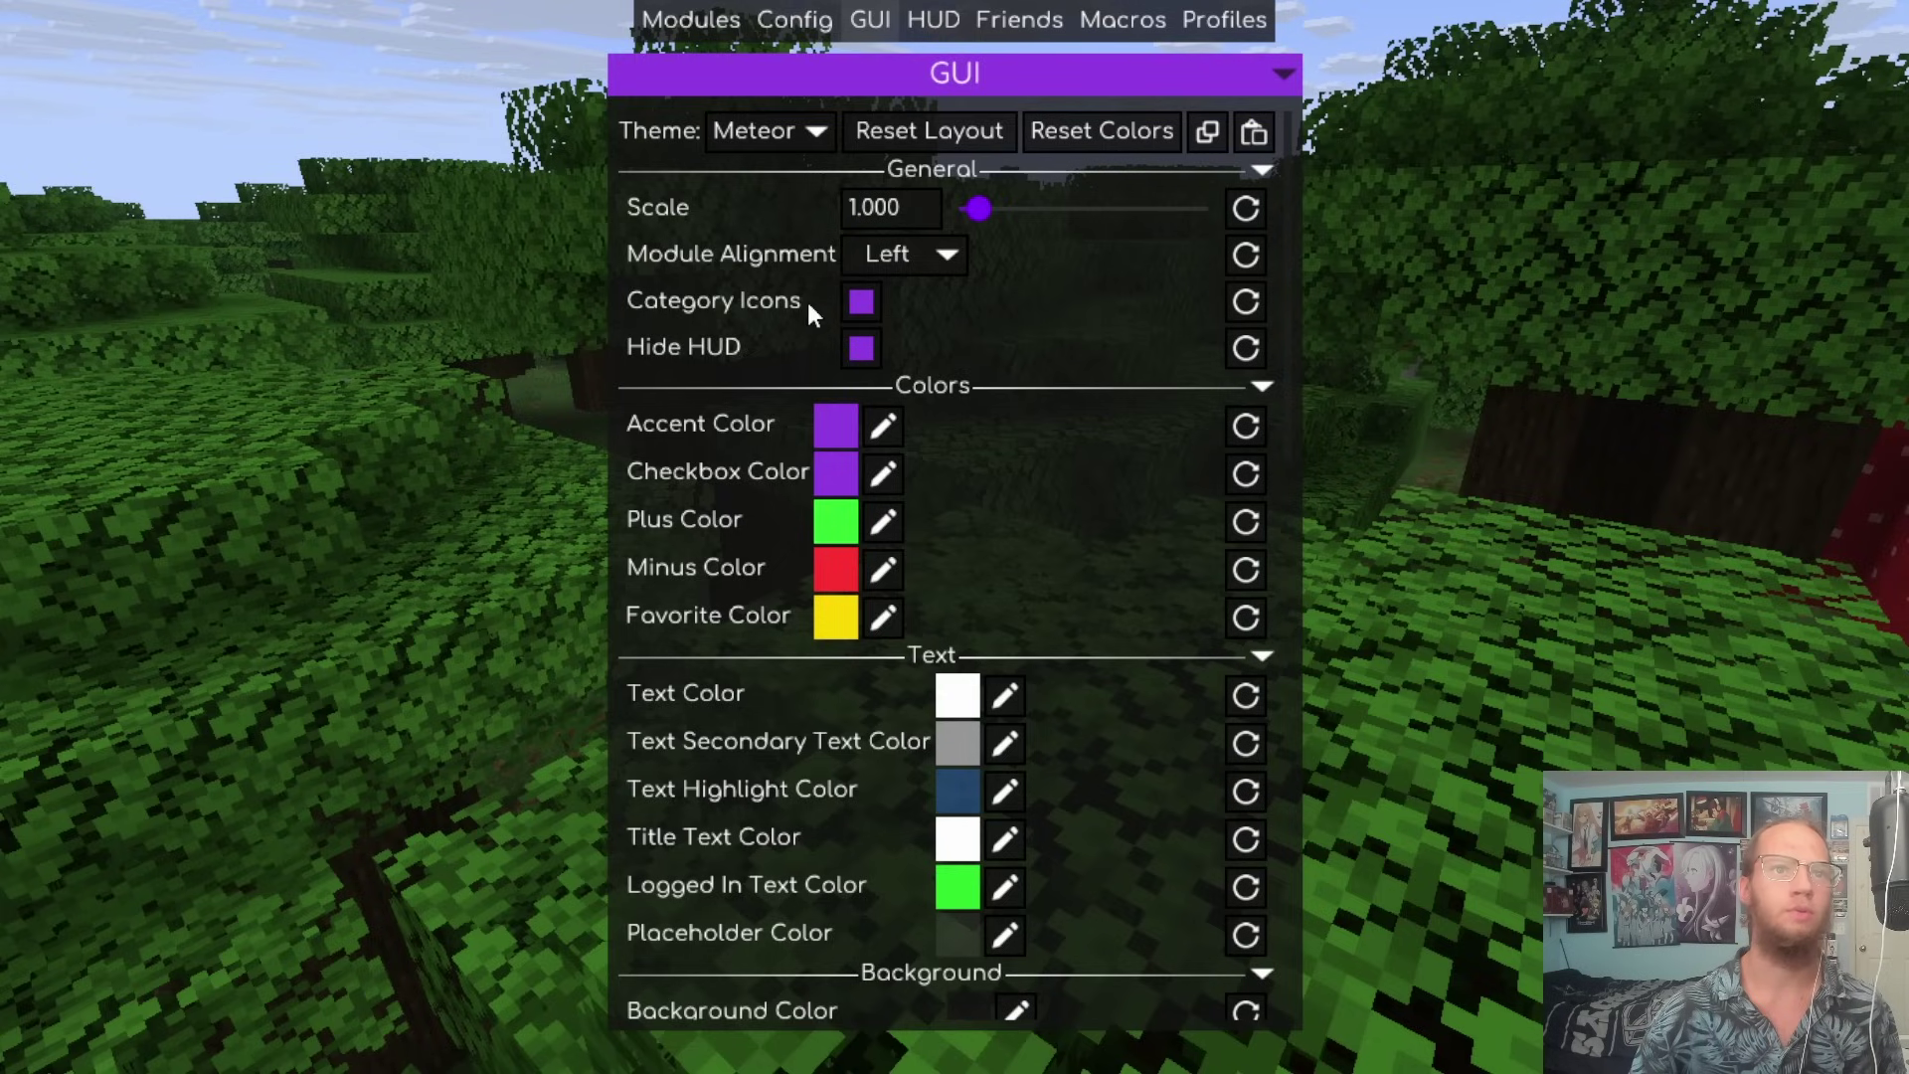
{"action": "left_click", "coordinate": [861, 346]}
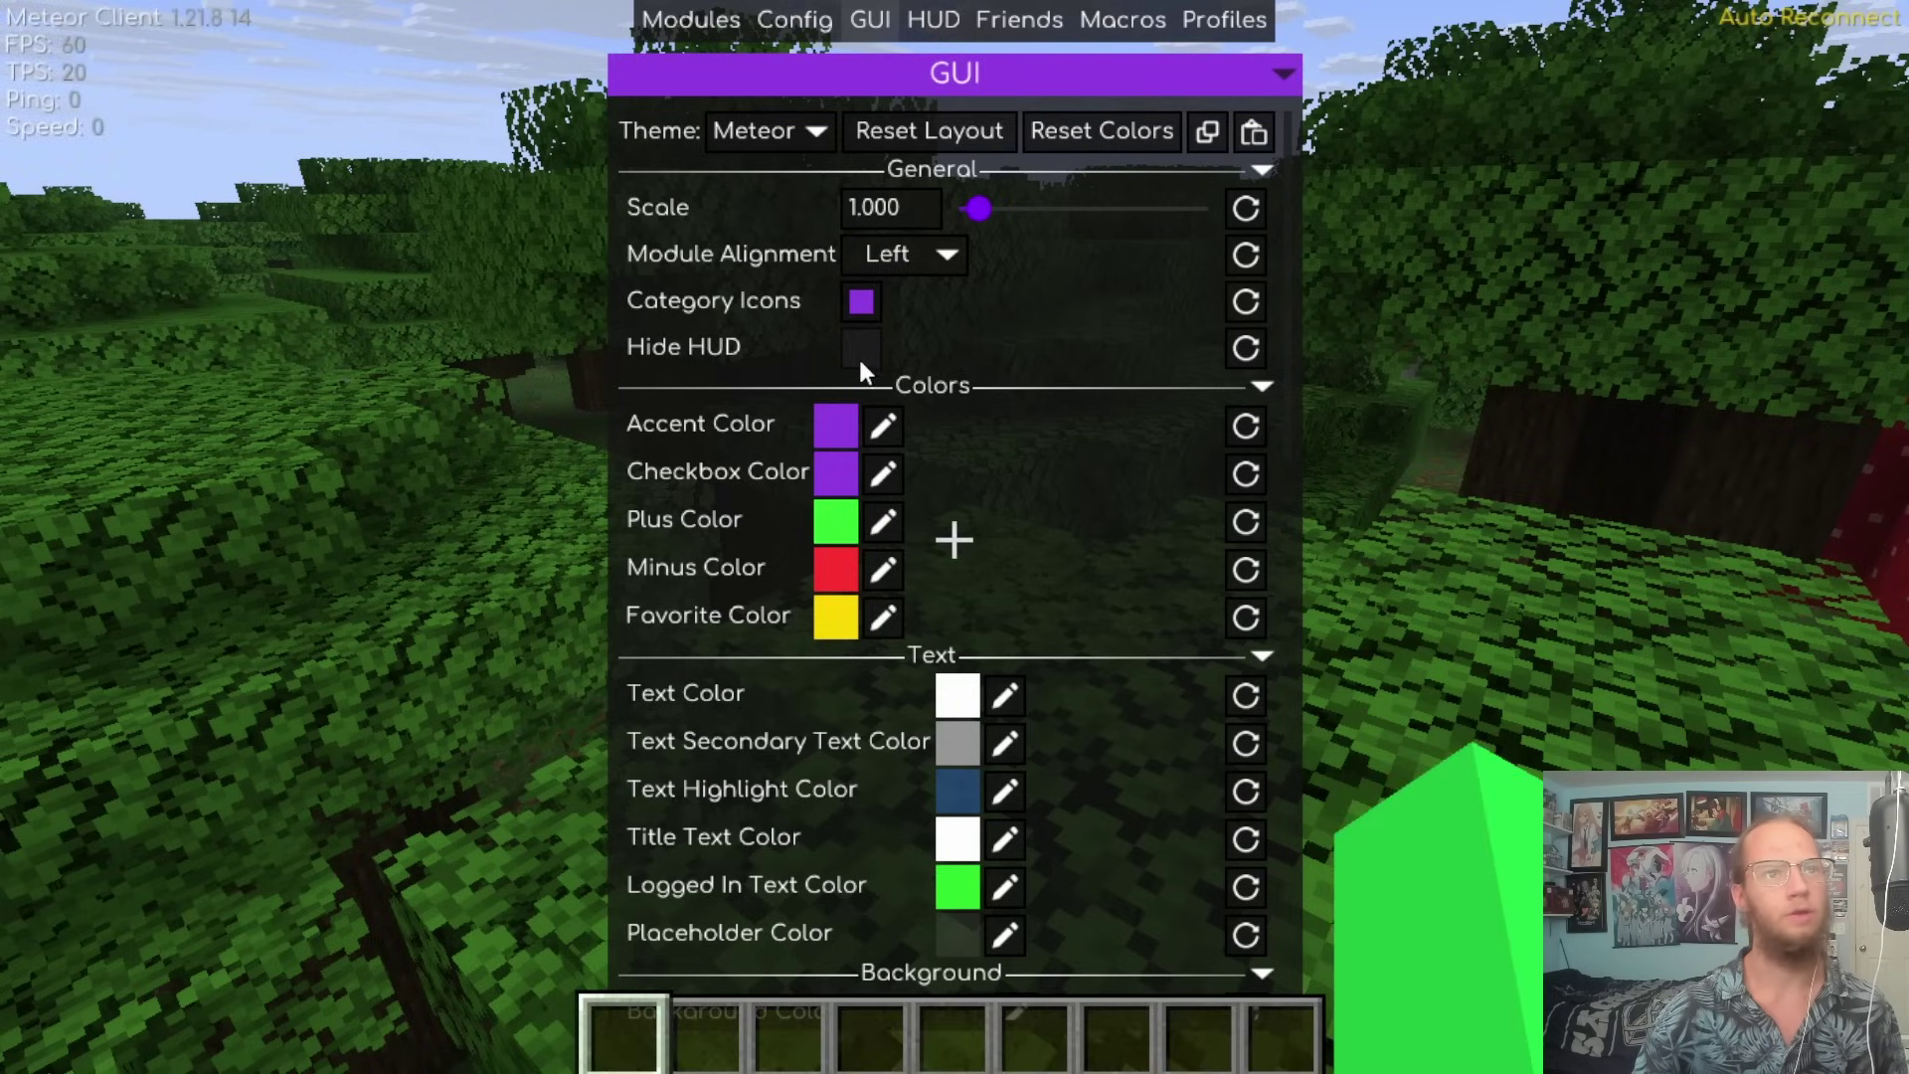
Try a rainbow Accent Color, reset it to purple, and make Checkbox Color rainbow.
{"action": "left_click", "coordinate": [882, 427]}
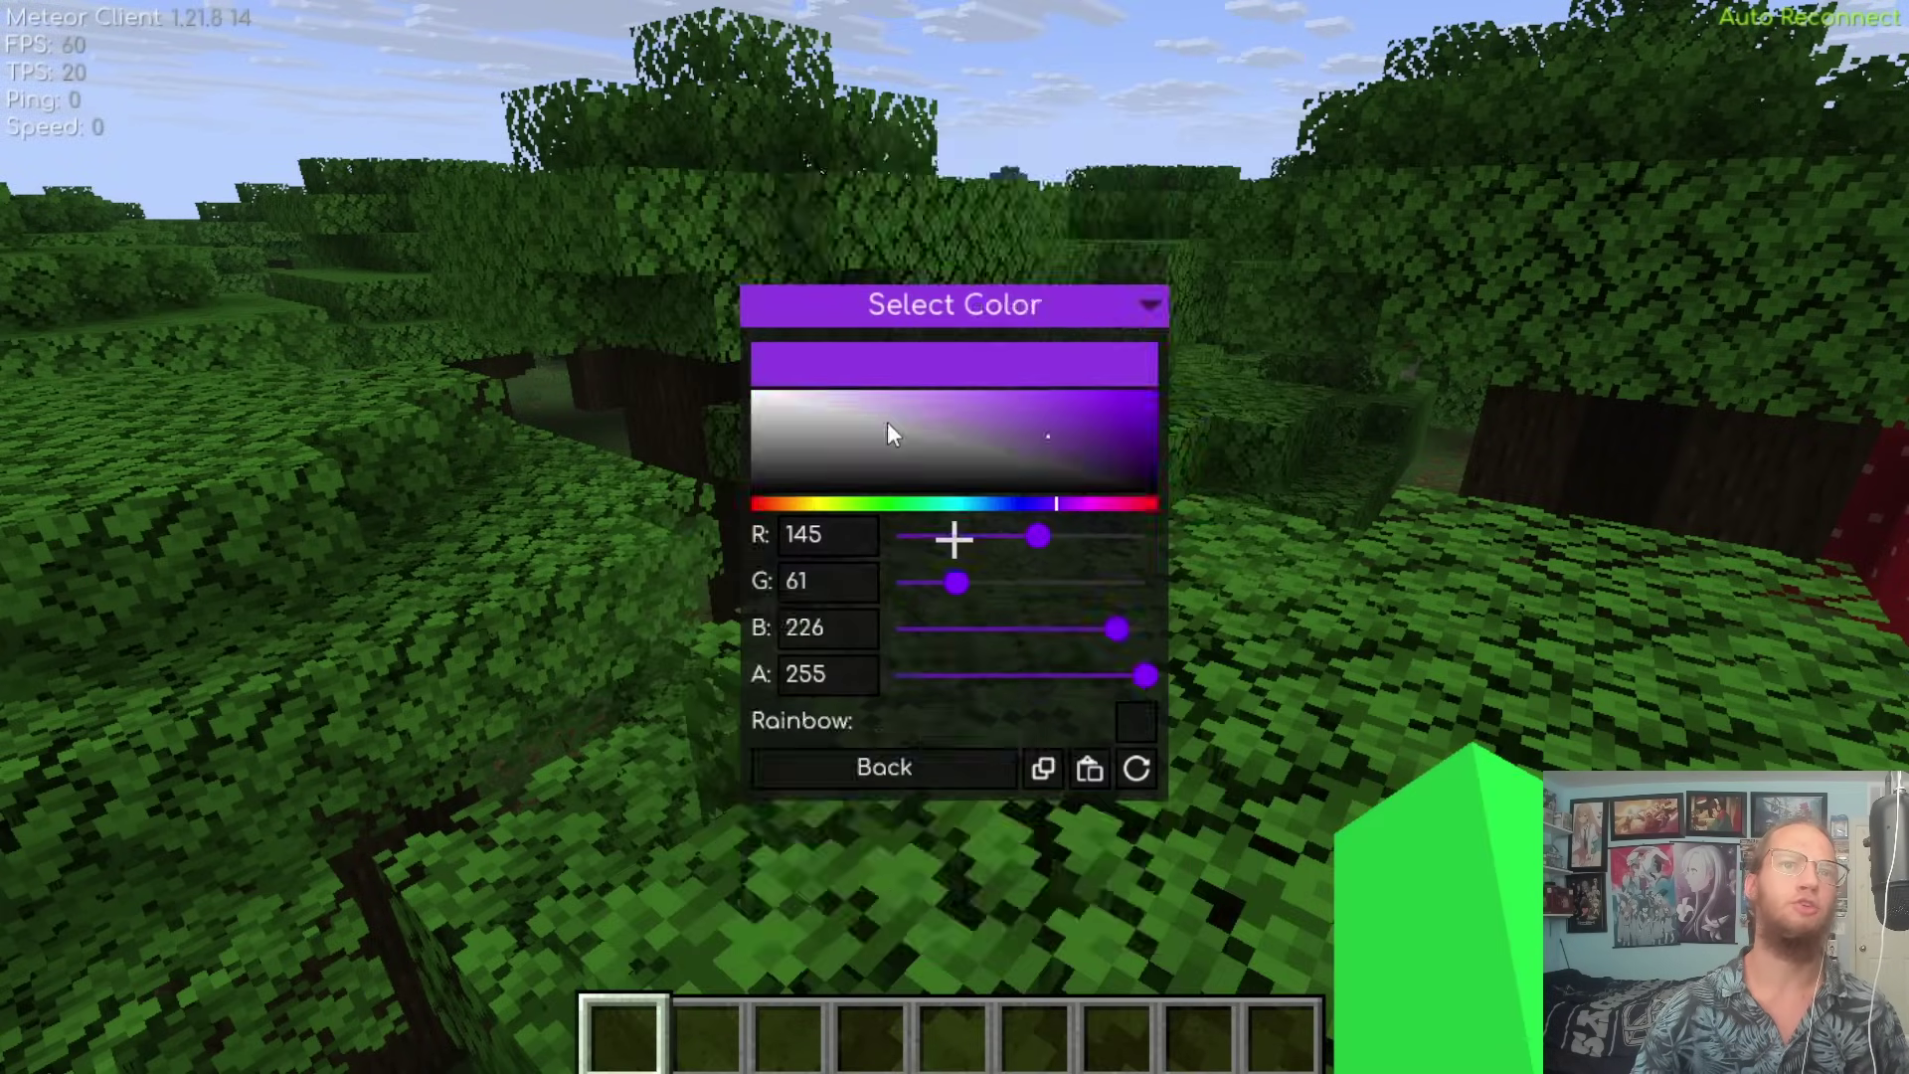
{"action": "left_click", "coordinate": [1139, 872]}
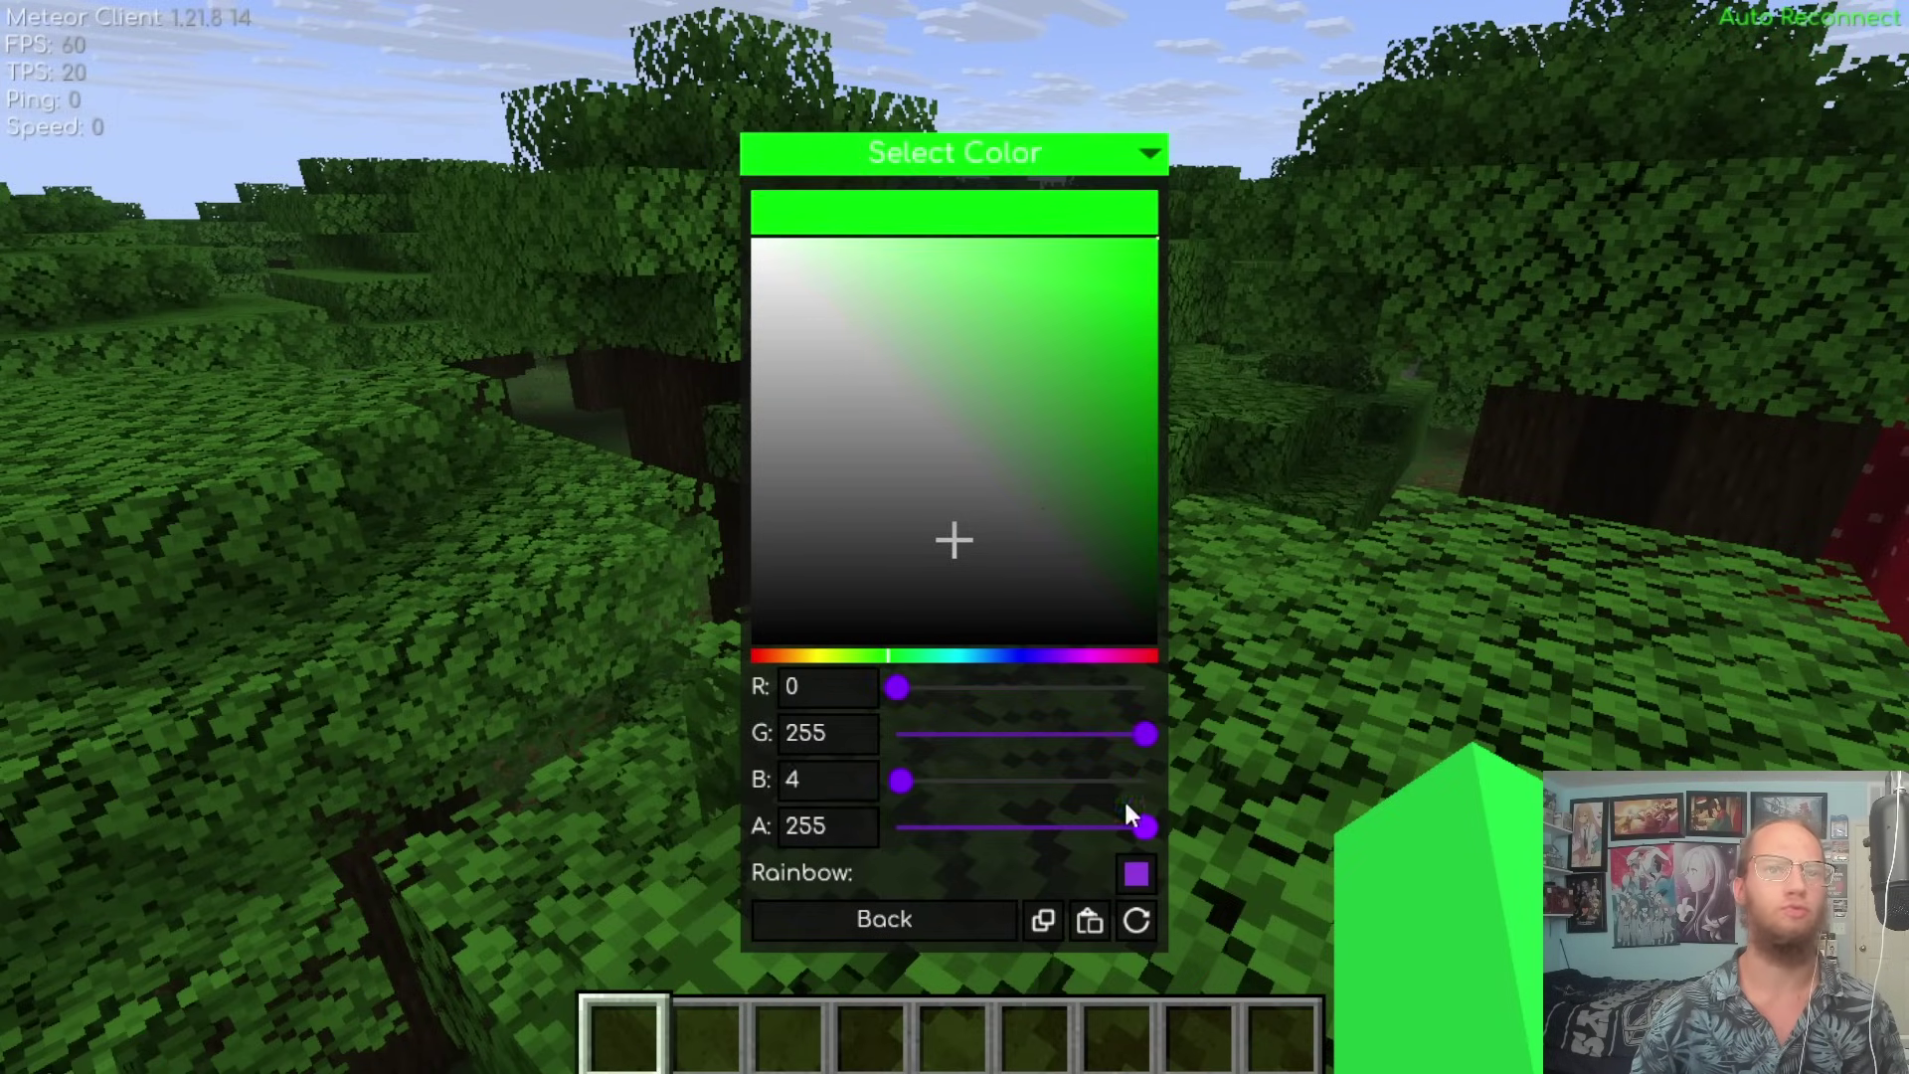
{"action": "left_click", "coordinate": [1007, 924]}
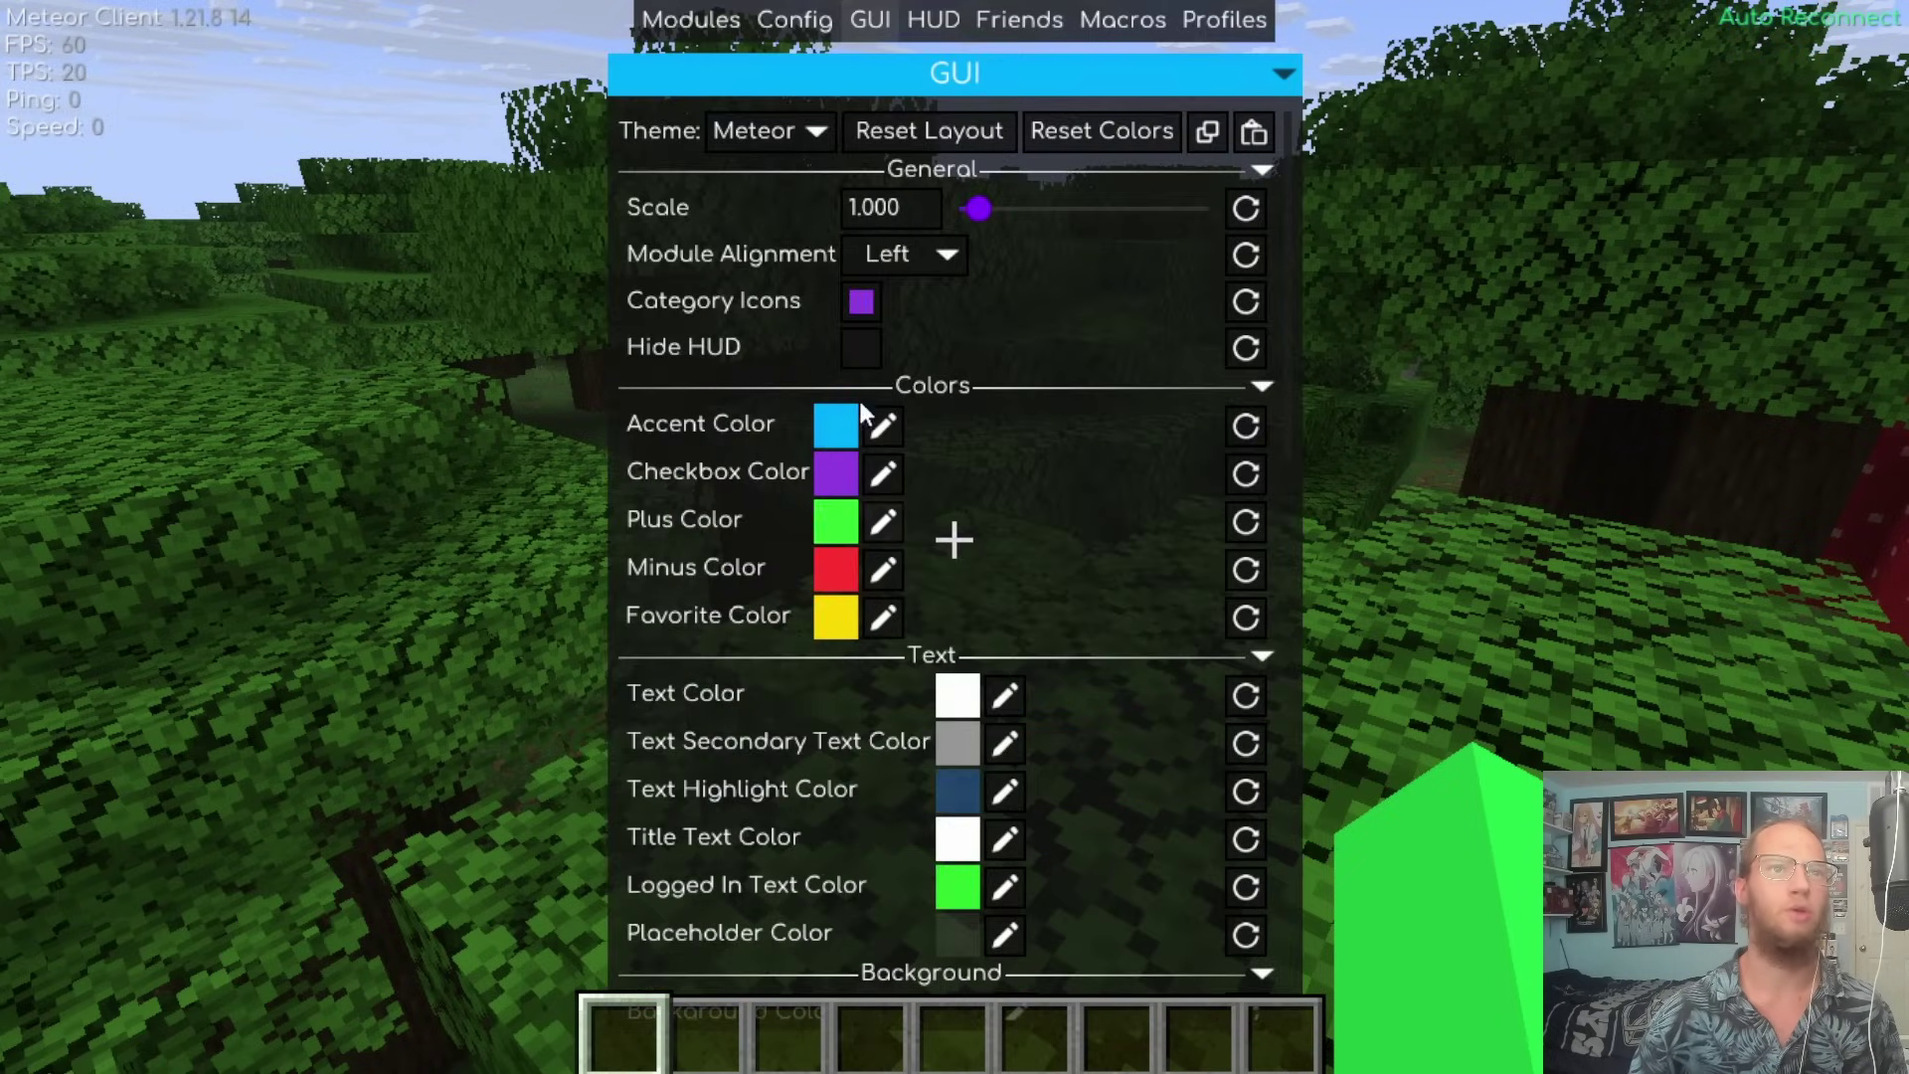
{"action": "left_click", "coordinate": [696, 22]}
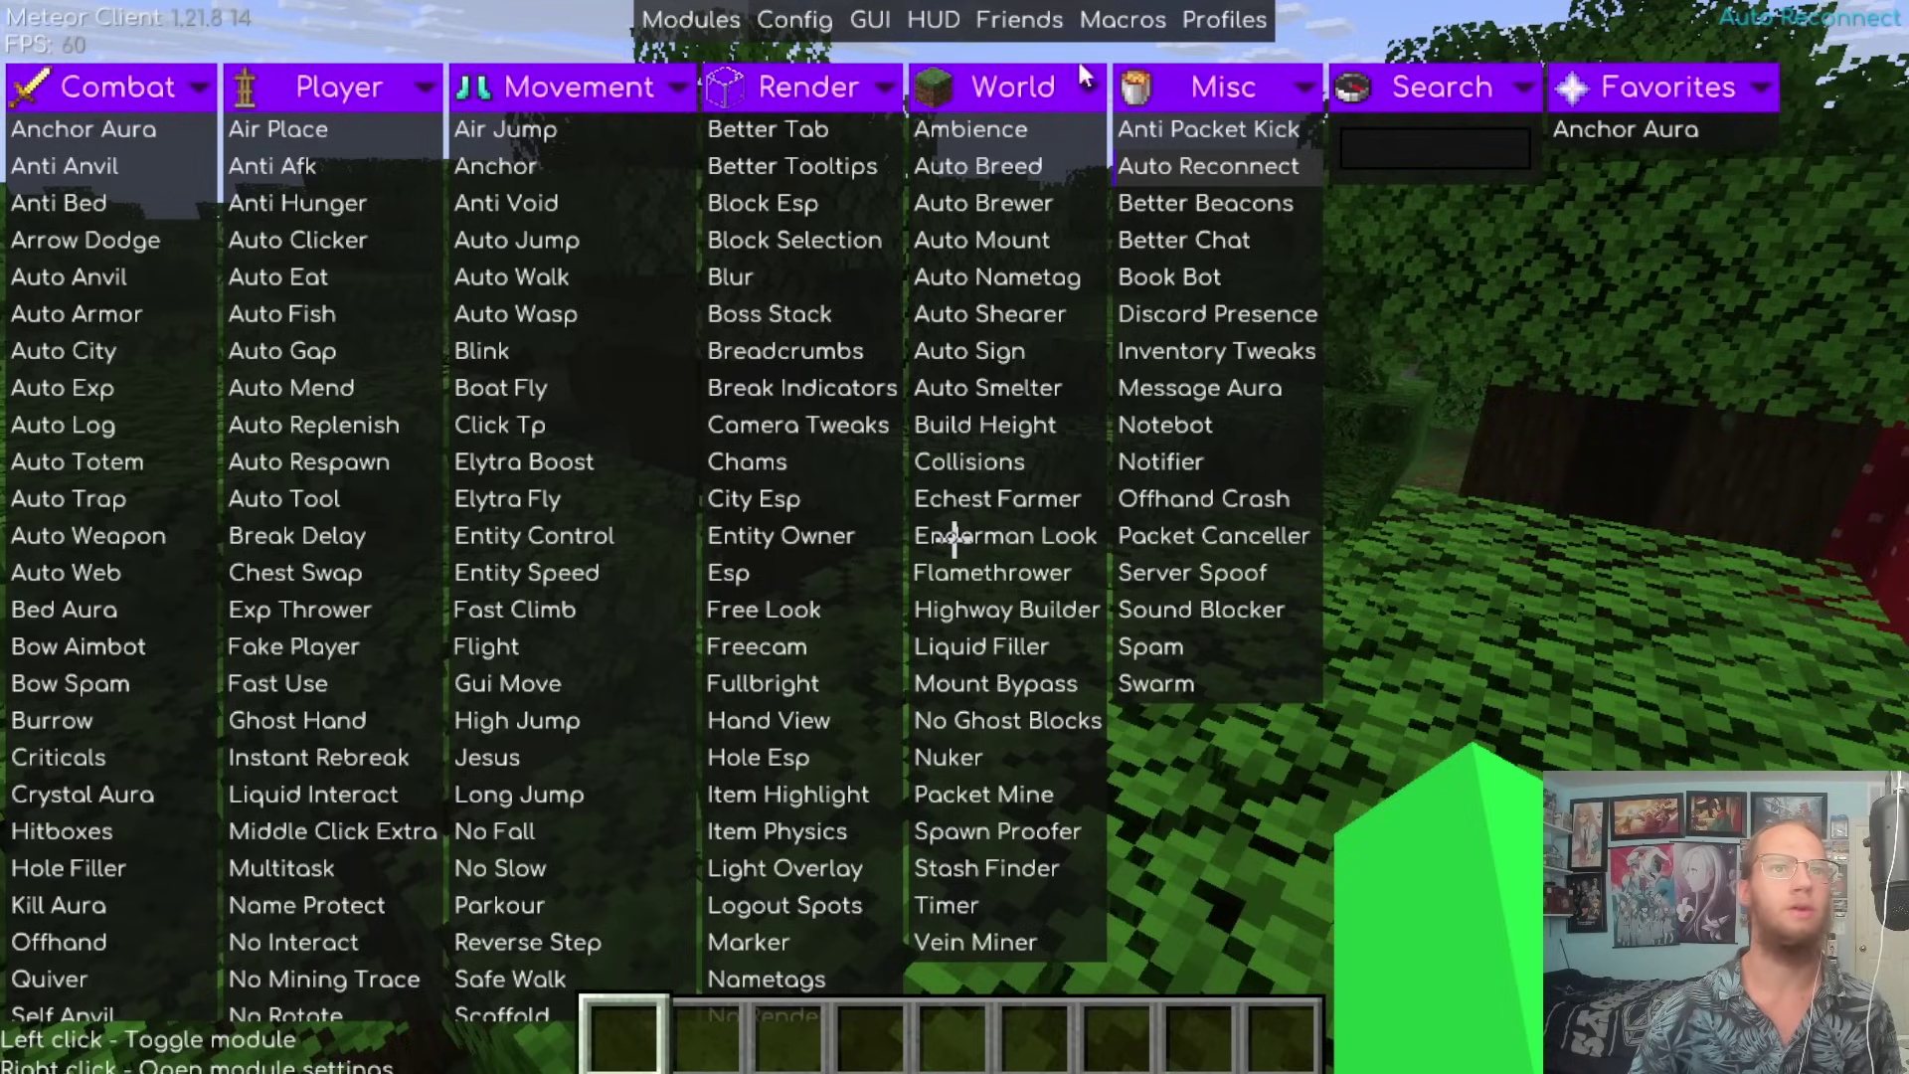
{"action": "left_click", "coordinate": [825, 26]}
{"action": "left_click", "coordinate": [883, 28]}
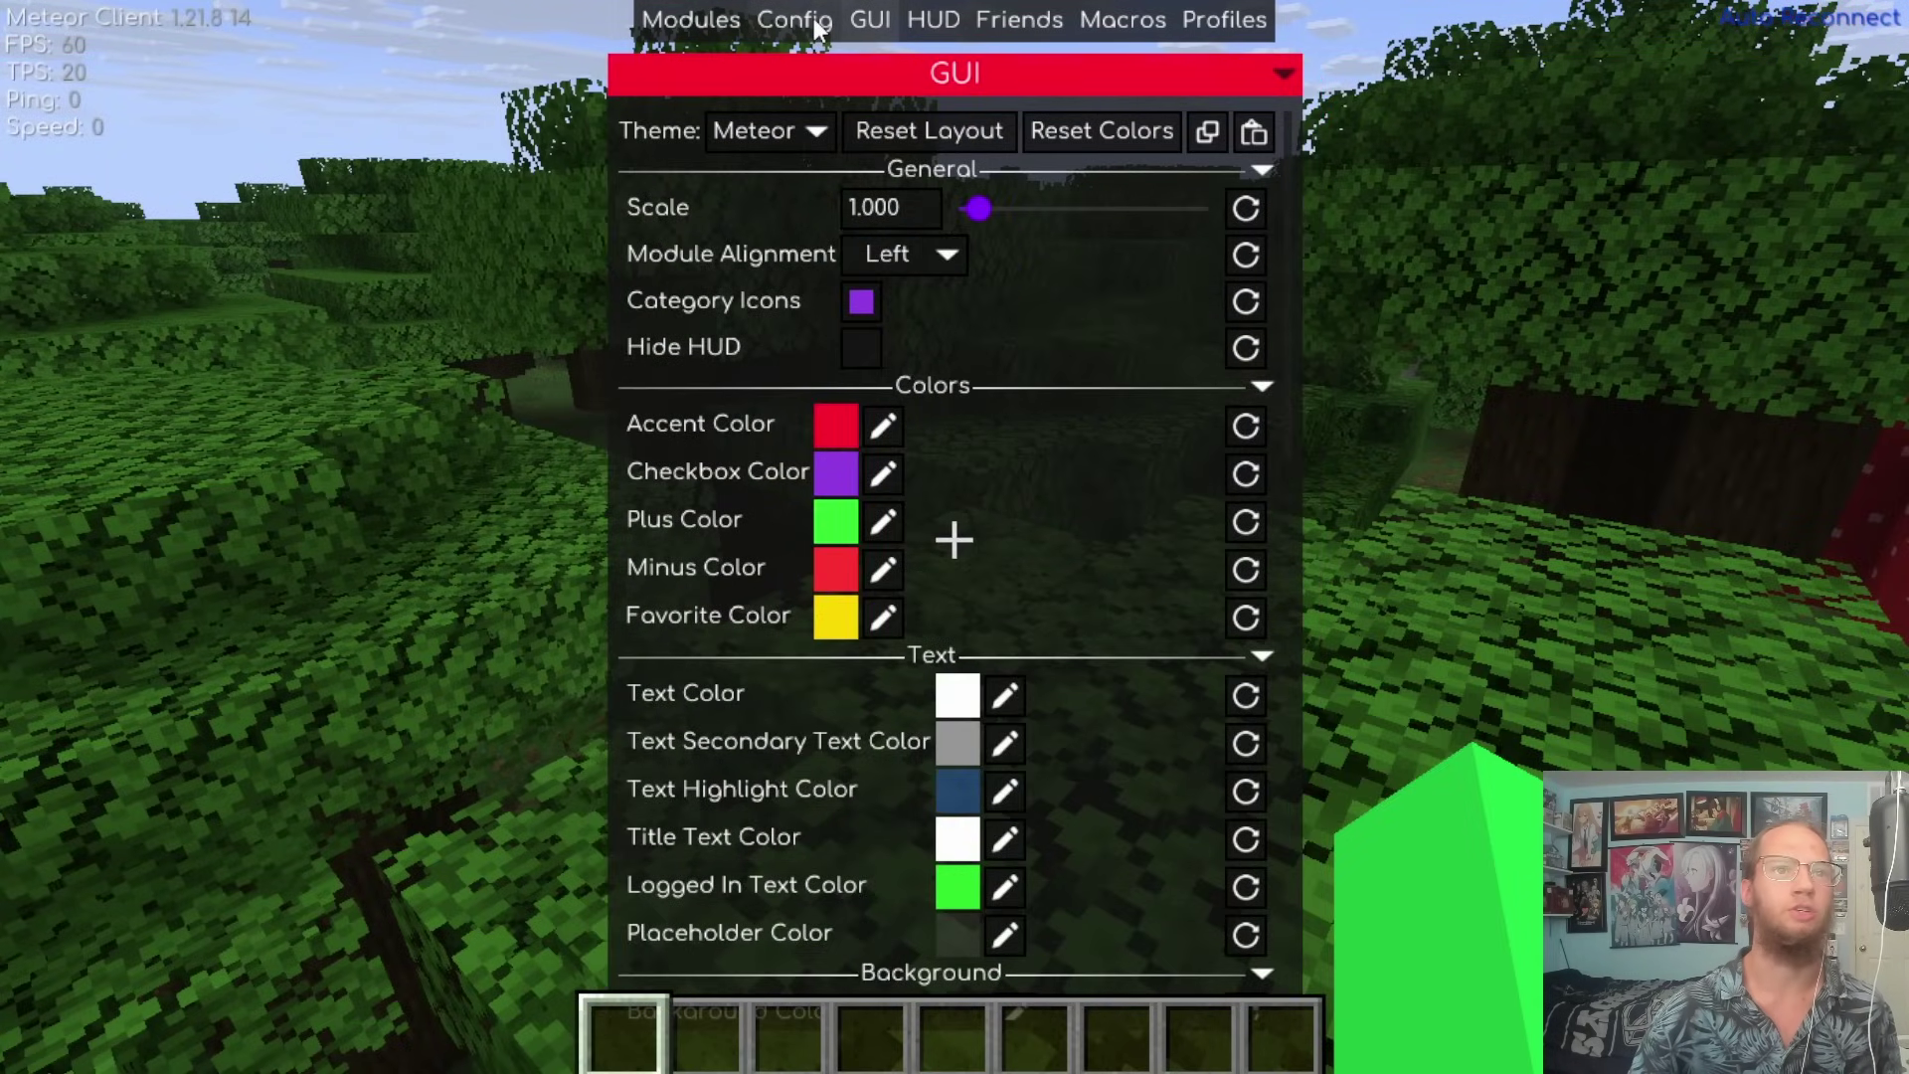
{"action": "left_click", "coordinate": [1245, 426]}
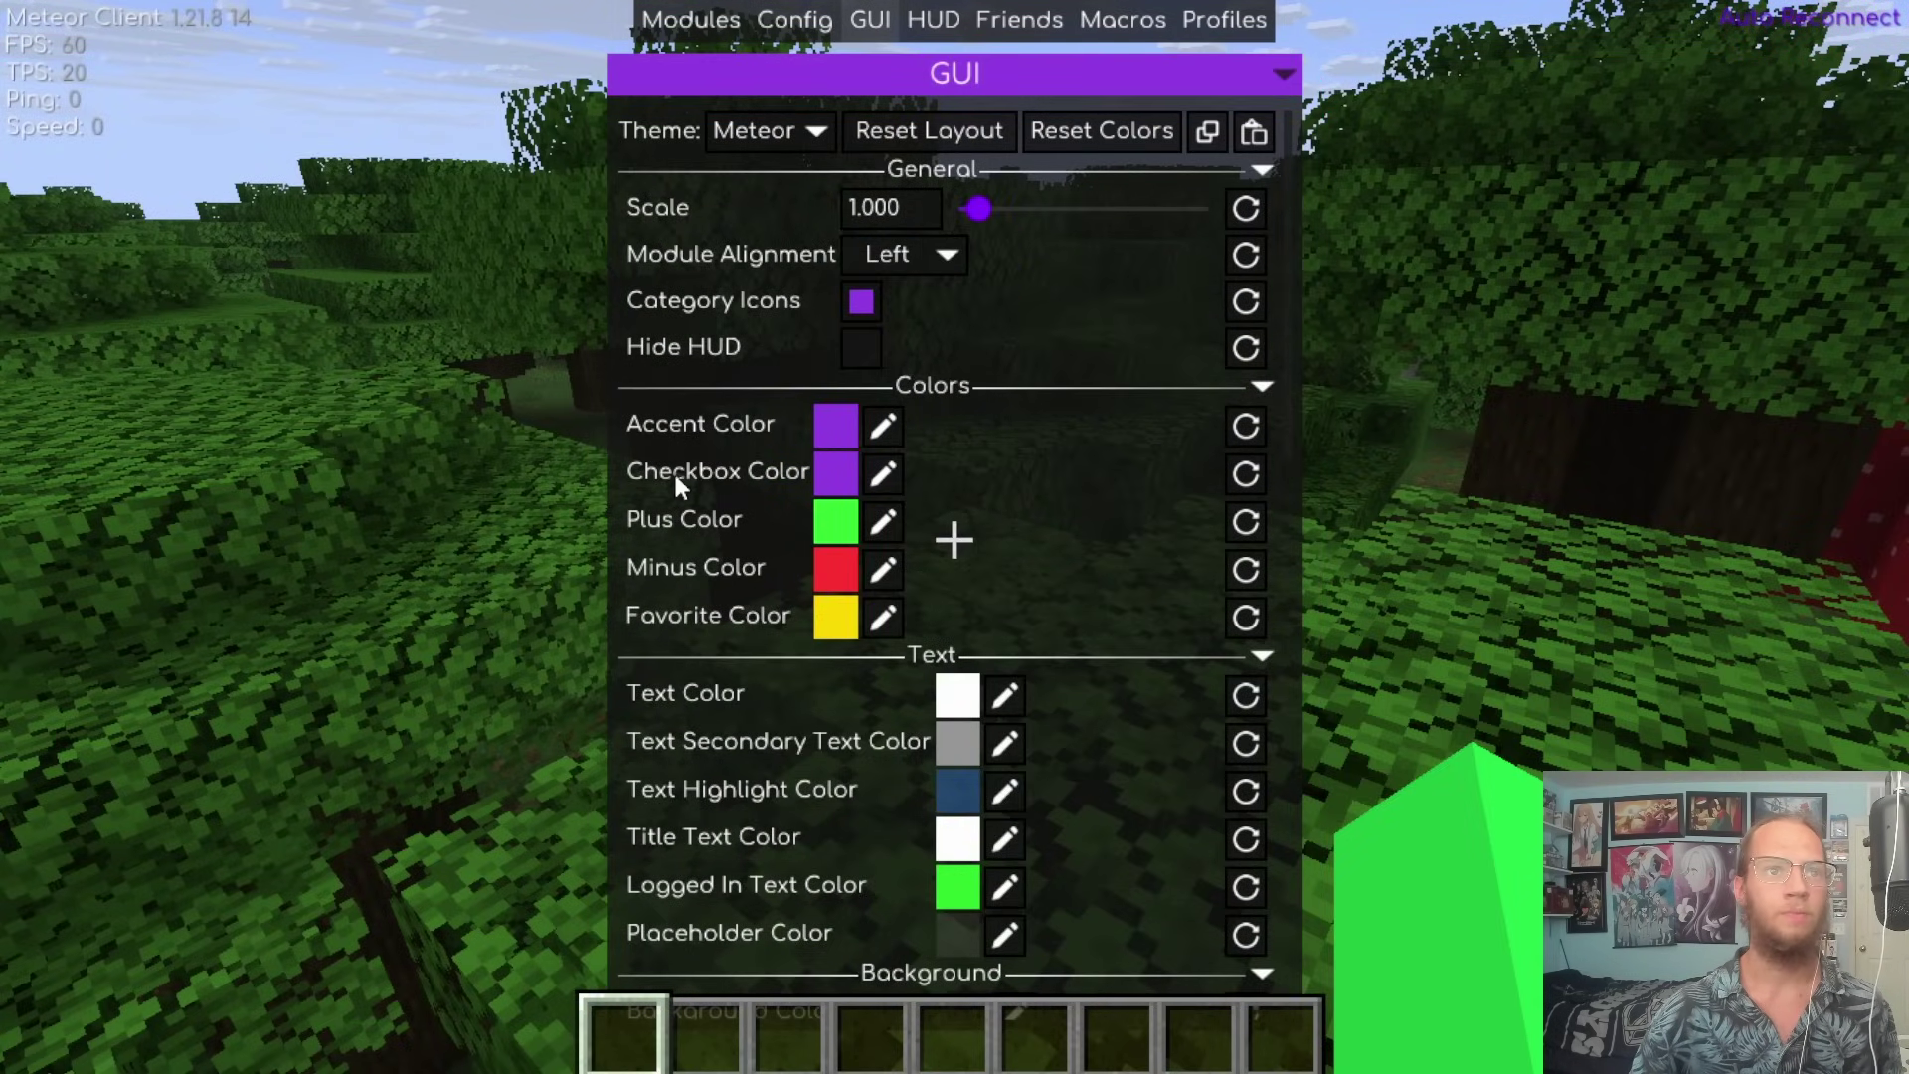
{"action": "left_click", "coordinate": [884, 475]}
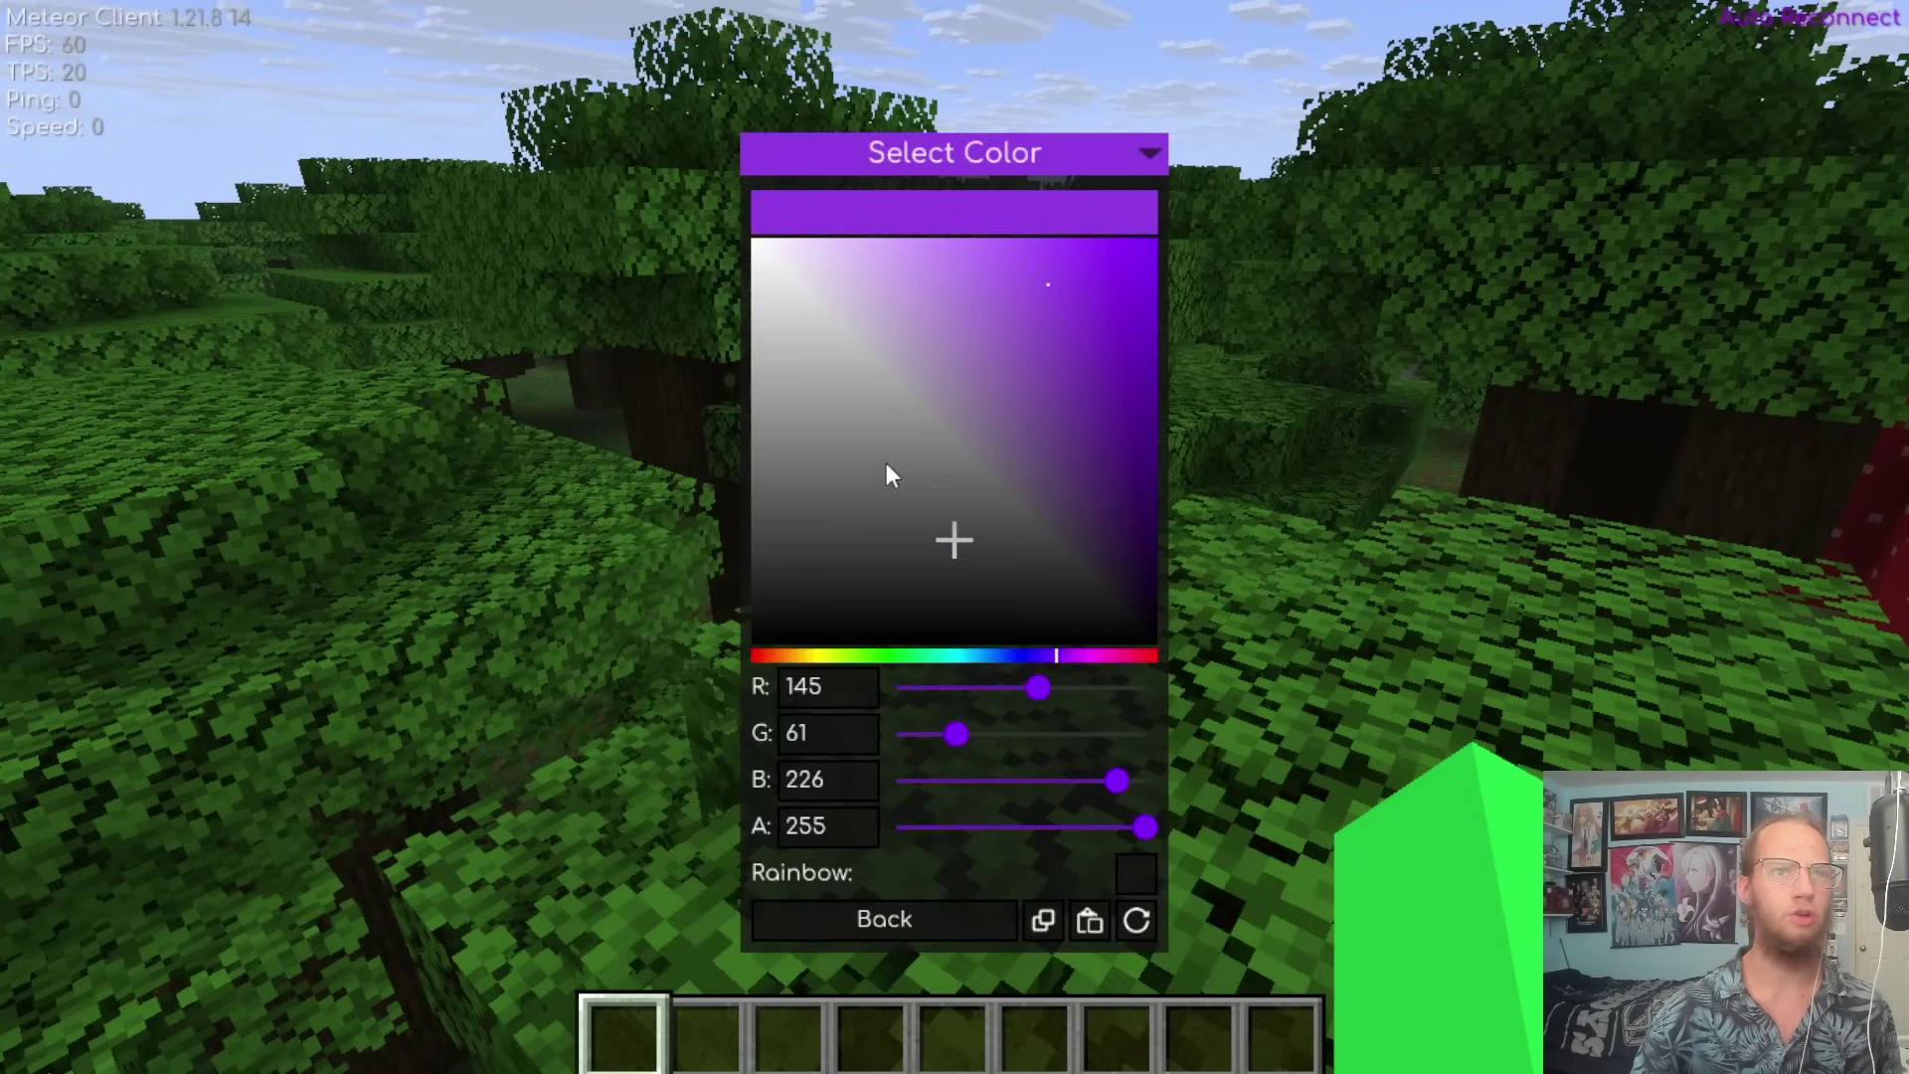
{"action": "left_click", "coordinate": [1134, 884]}
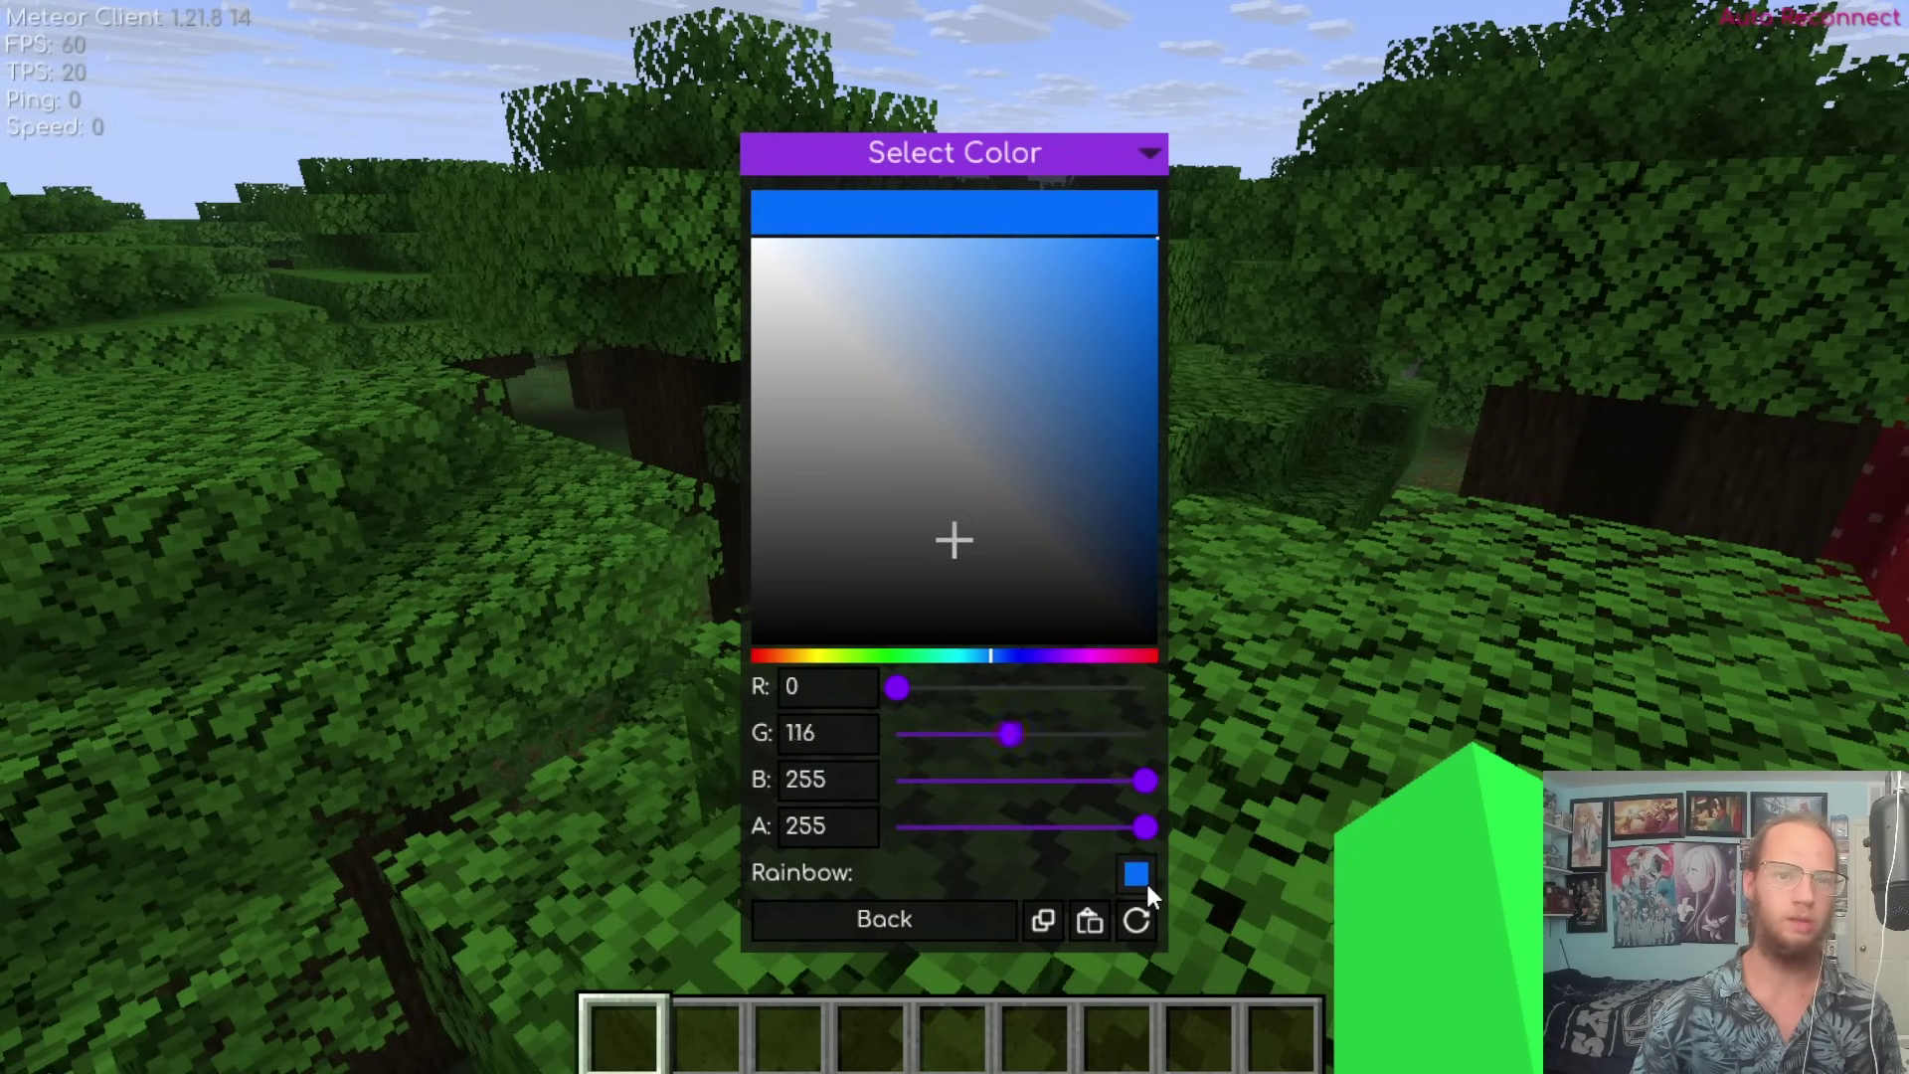
Change the Plus colour to cyan in its colour picker.
{"action": "left_click", "coordinate": [950, 922]}
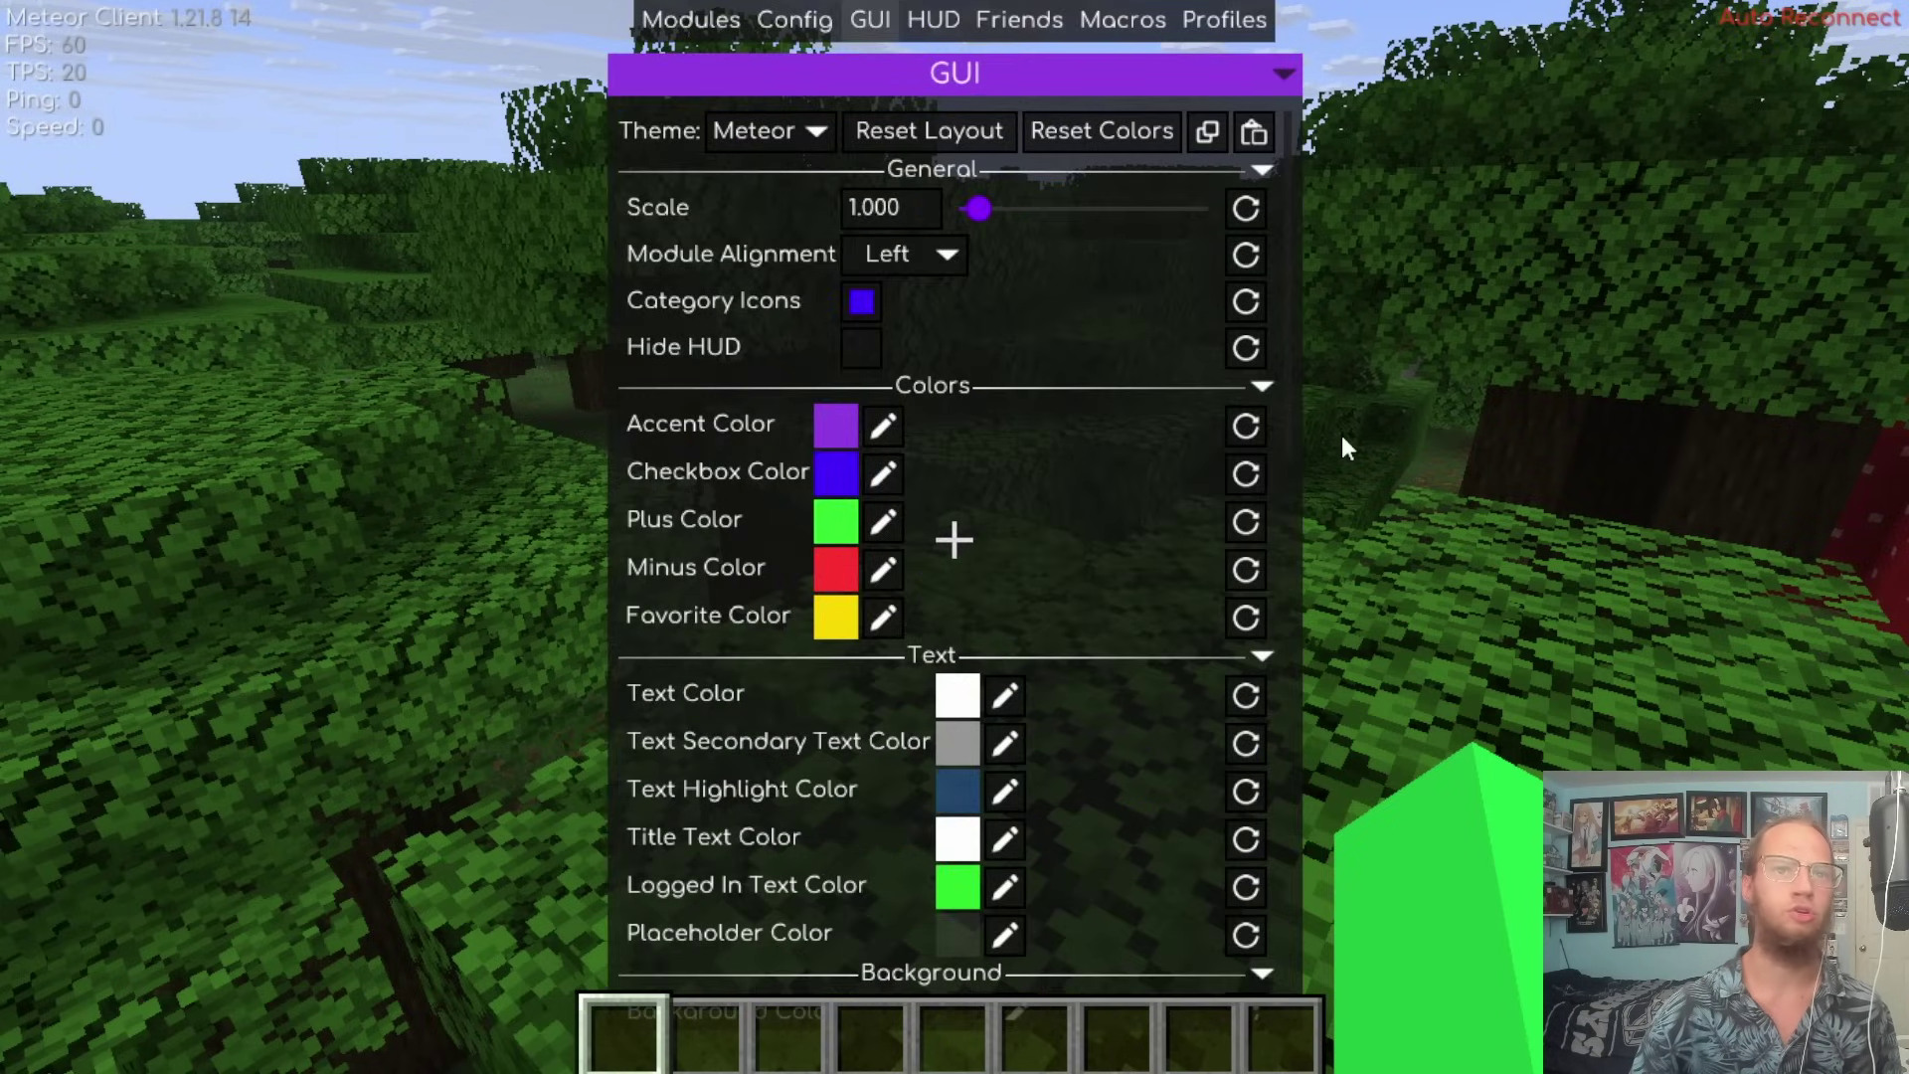
{"action": "left_click", "coordinate": [880, 535]}
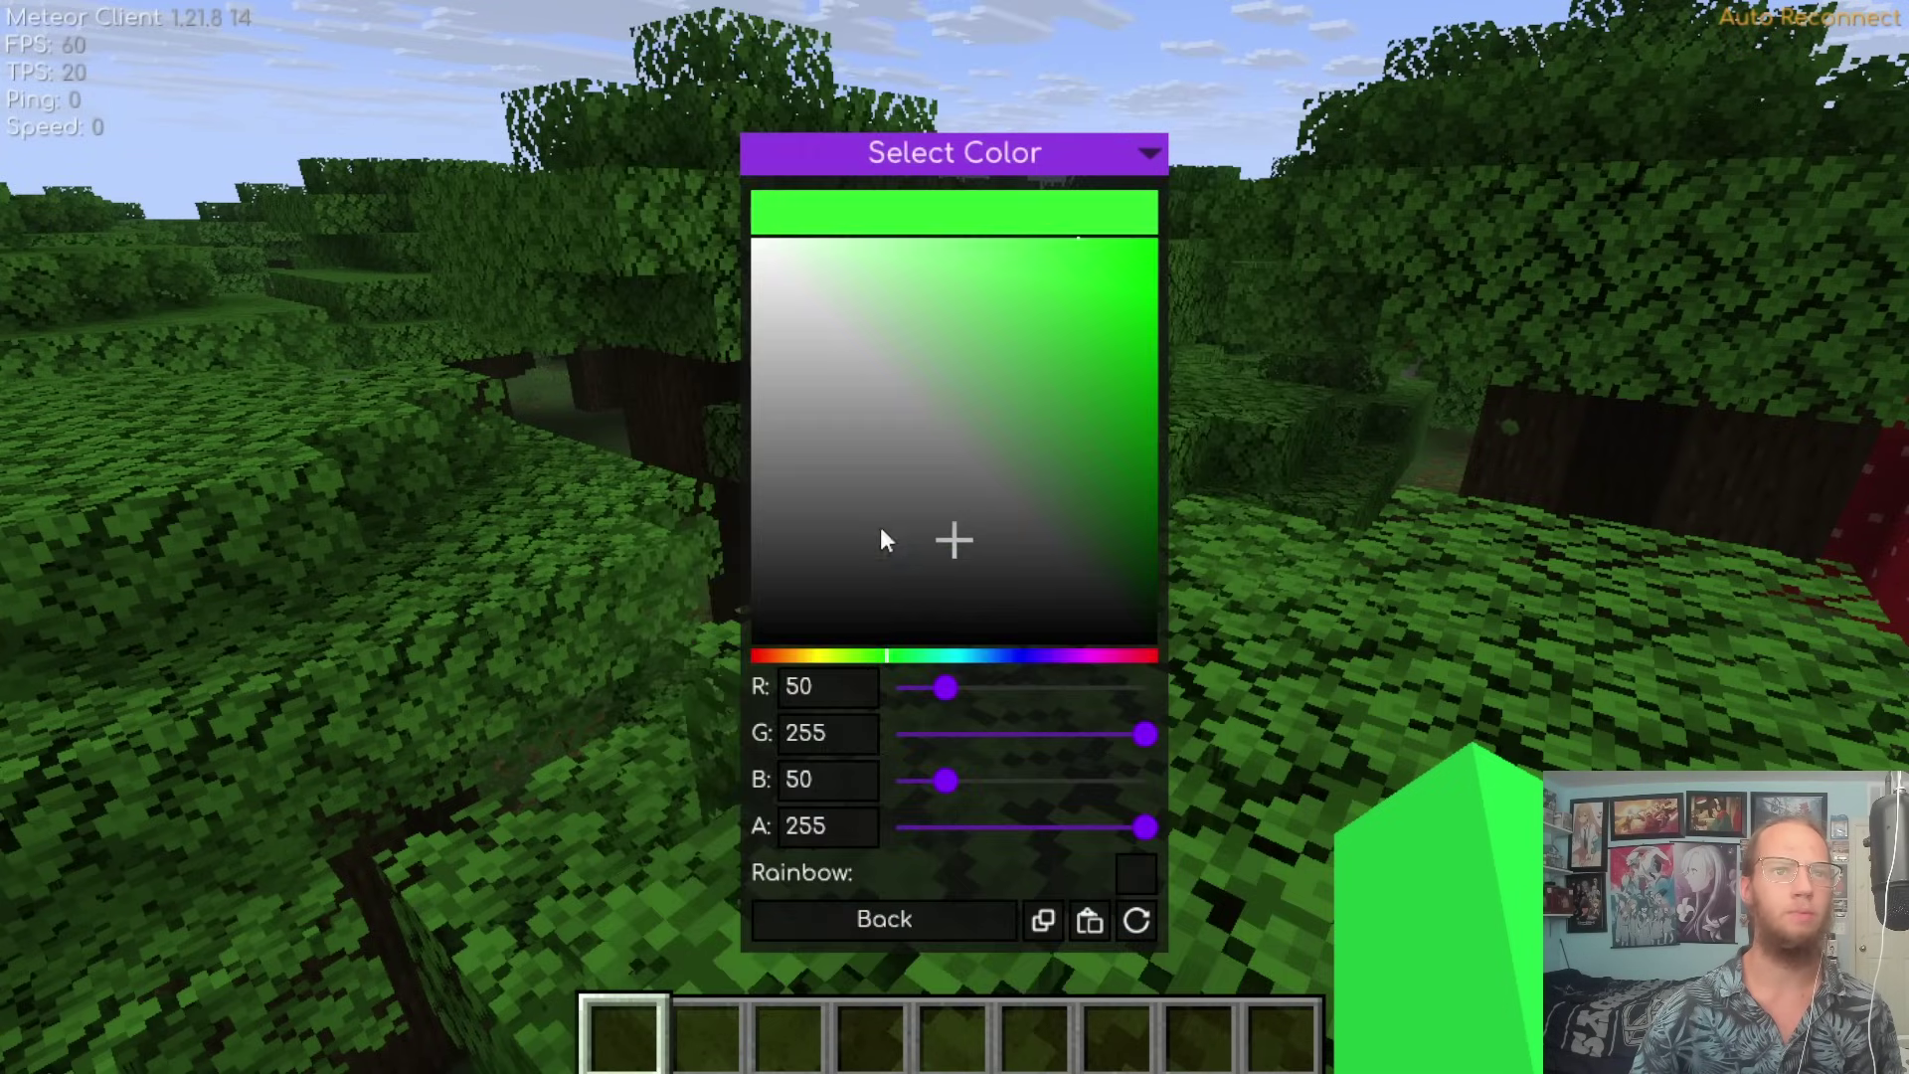
{"action": "left_click", "coordinate": [1144, 915]}
{"action": "left_click", "coordinate": [900, 921]}
Search modules for 'block' and view the block list Block Esp highlights.
{"action": "left_click", "coordinate": [691, 20]}
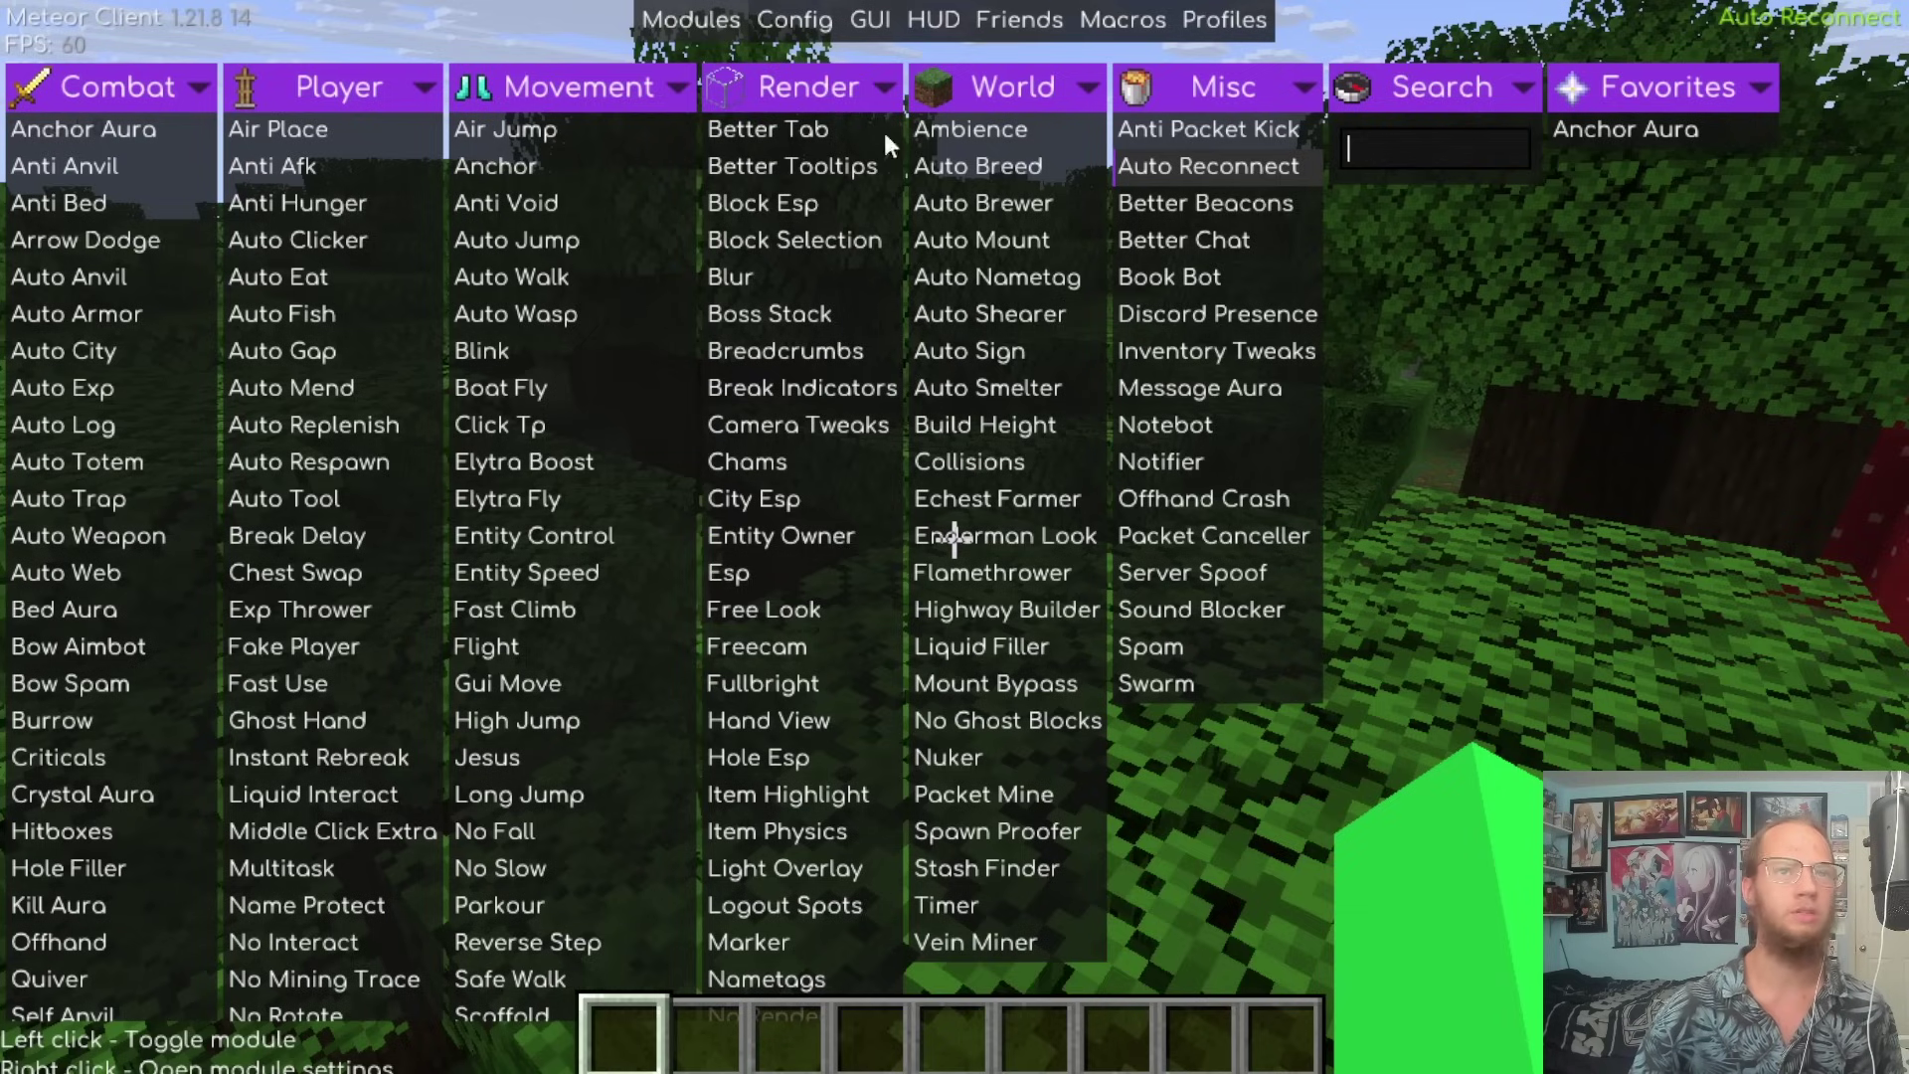
{"action": "left_click", "coordinate": [1404, 167]}
{"action": "type", "text": "block"}
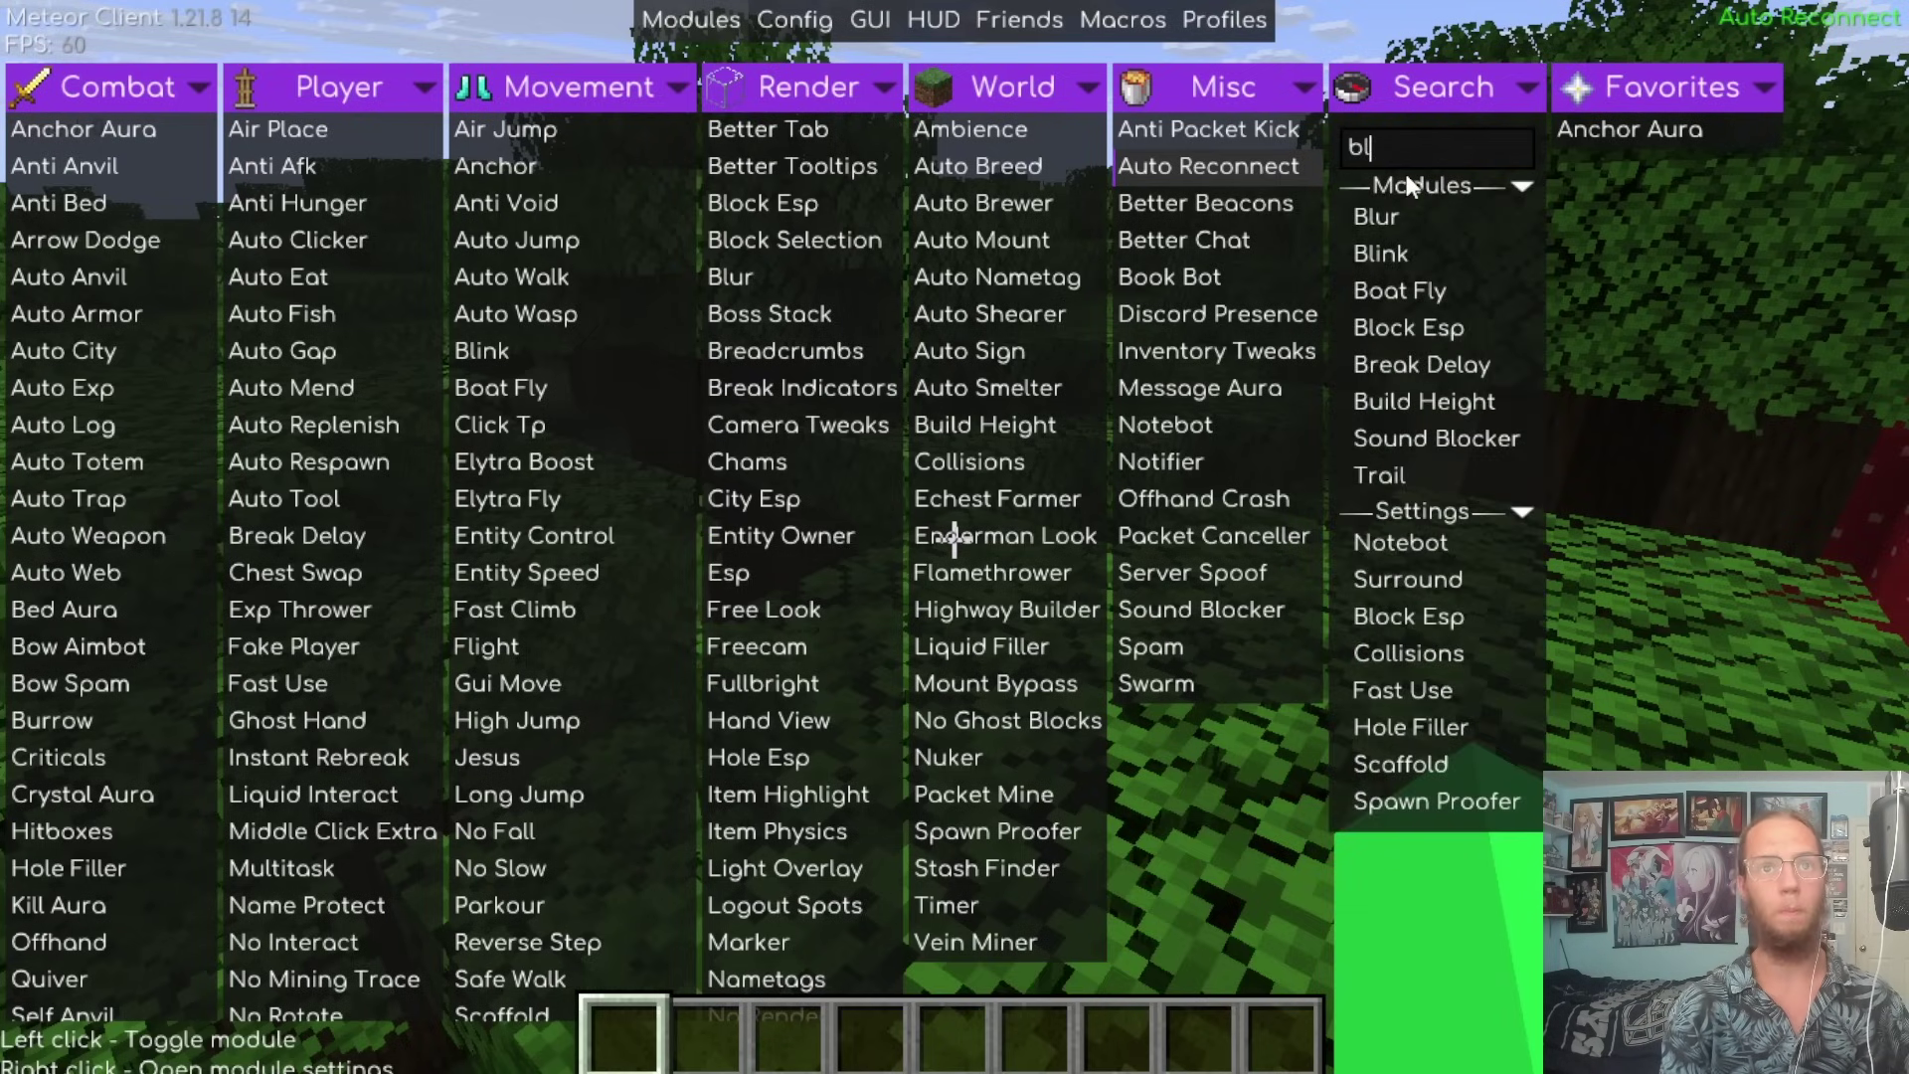
{"action": "right_click", "coordinate": [1404, 219]}
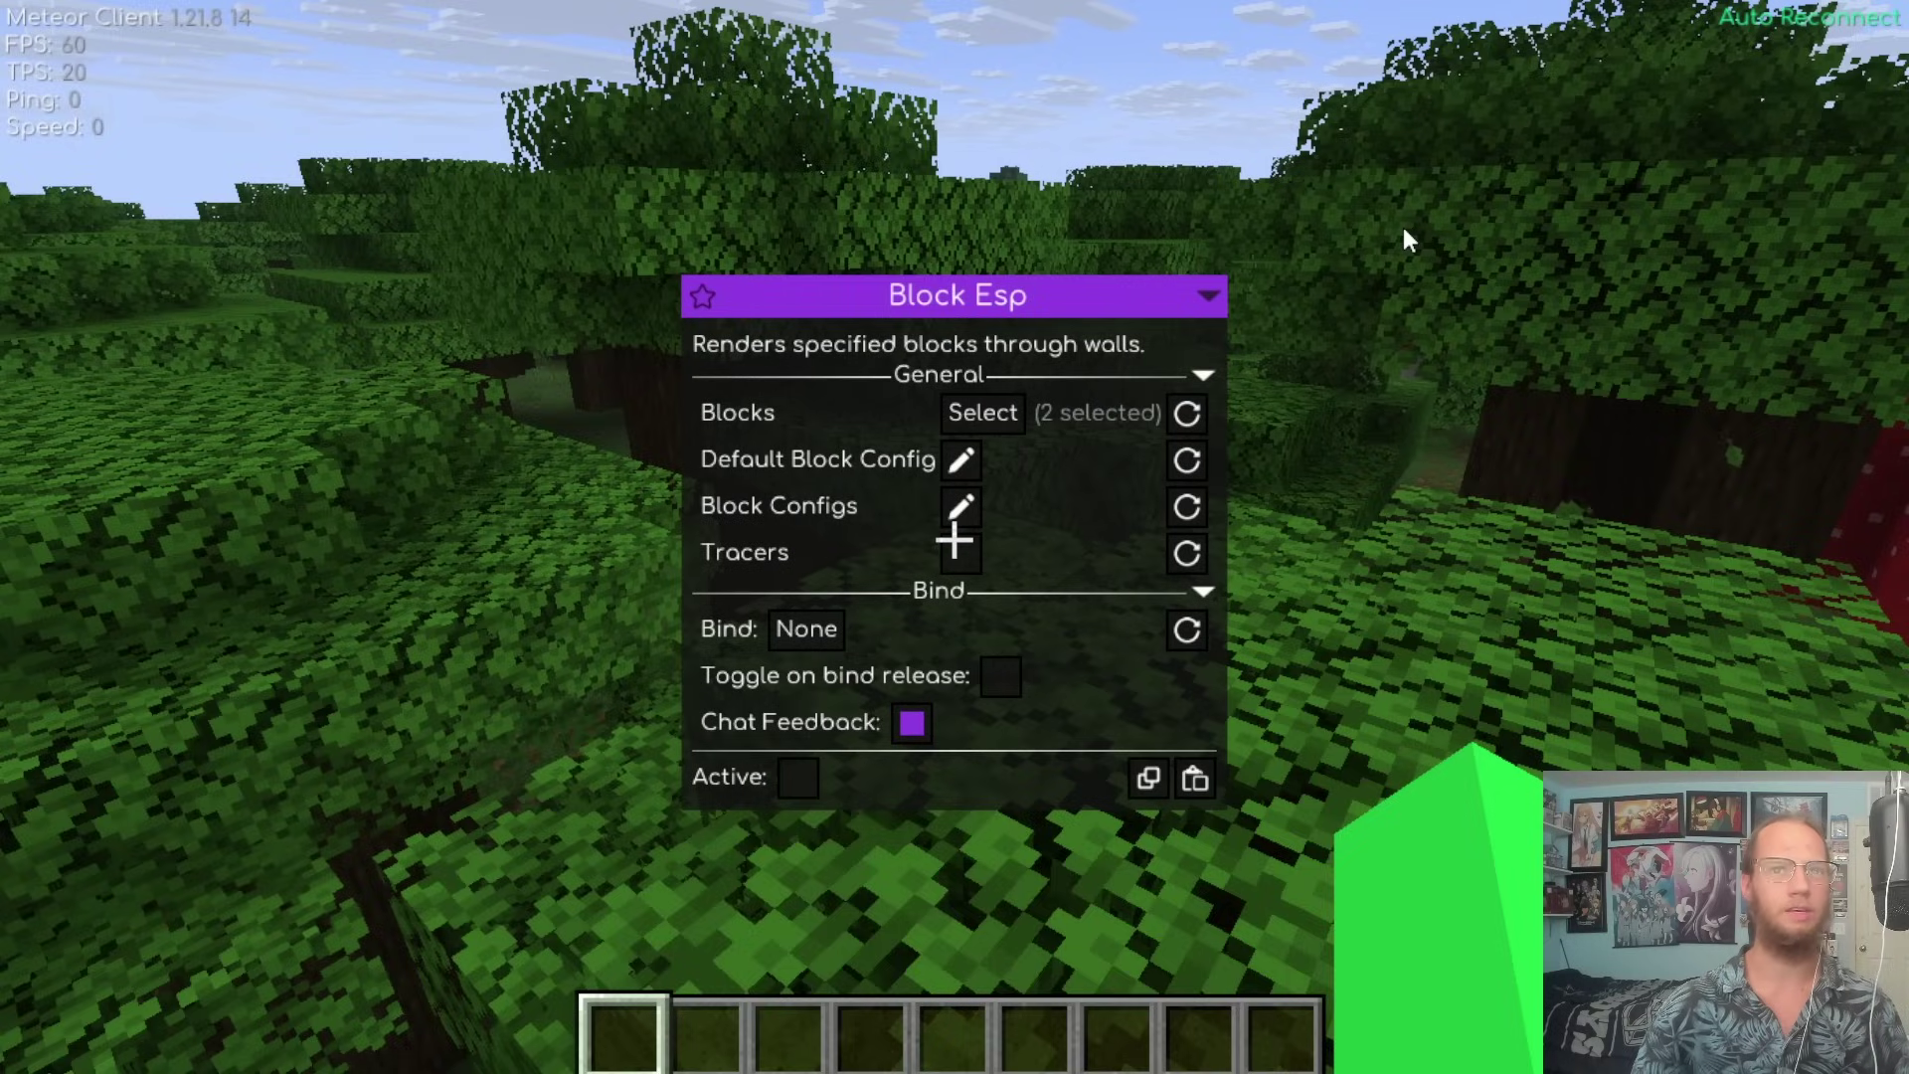
{"action": "left_click", "coordinate": [995, 408]}
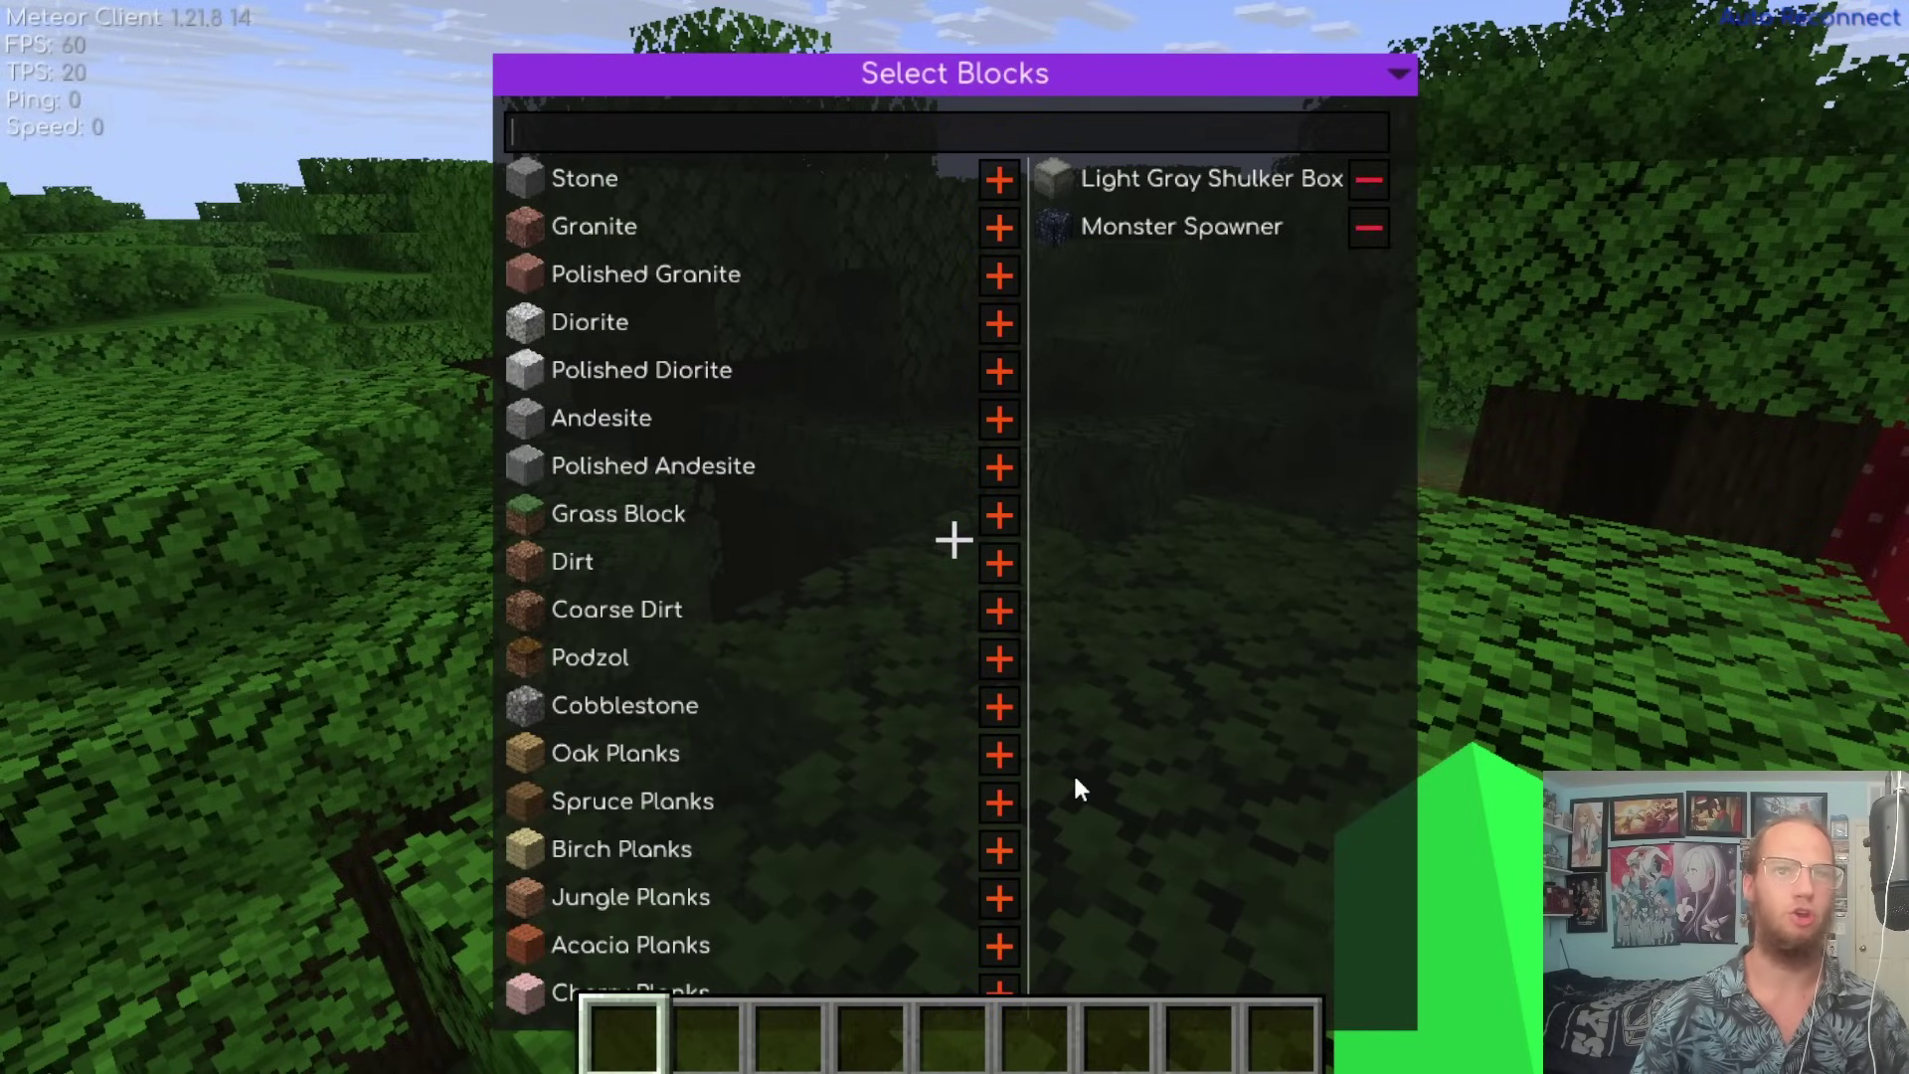
{"action": "key", "text": "Escape"}
{"action": "key", "text": "Escape"}
{"action": "left_click", "coordinate": [865, 22]}
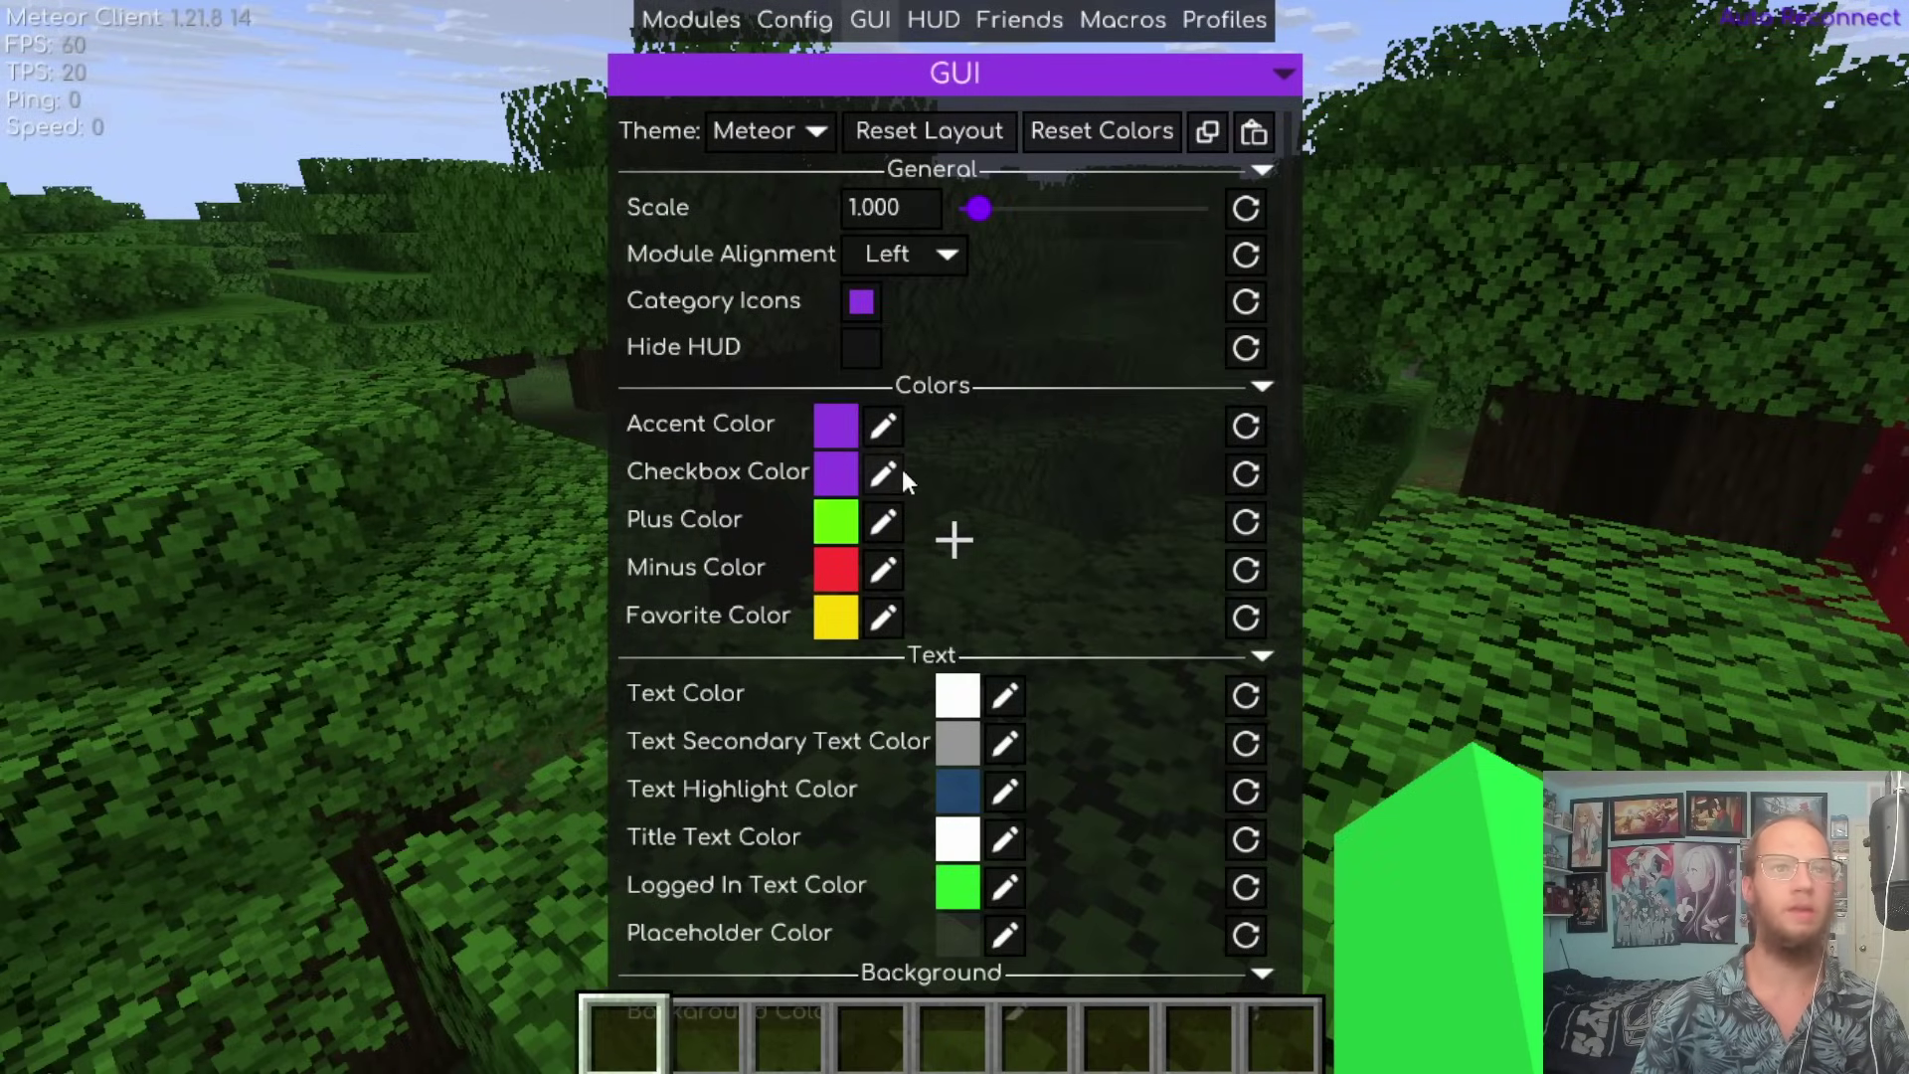
Reset the Plus colour to default green and look at the yellow Favorite colour.
{"action": "left_click", "coordinate": [1246, 525]}
{"action": "left_click", "coordinate": [885, 618]}
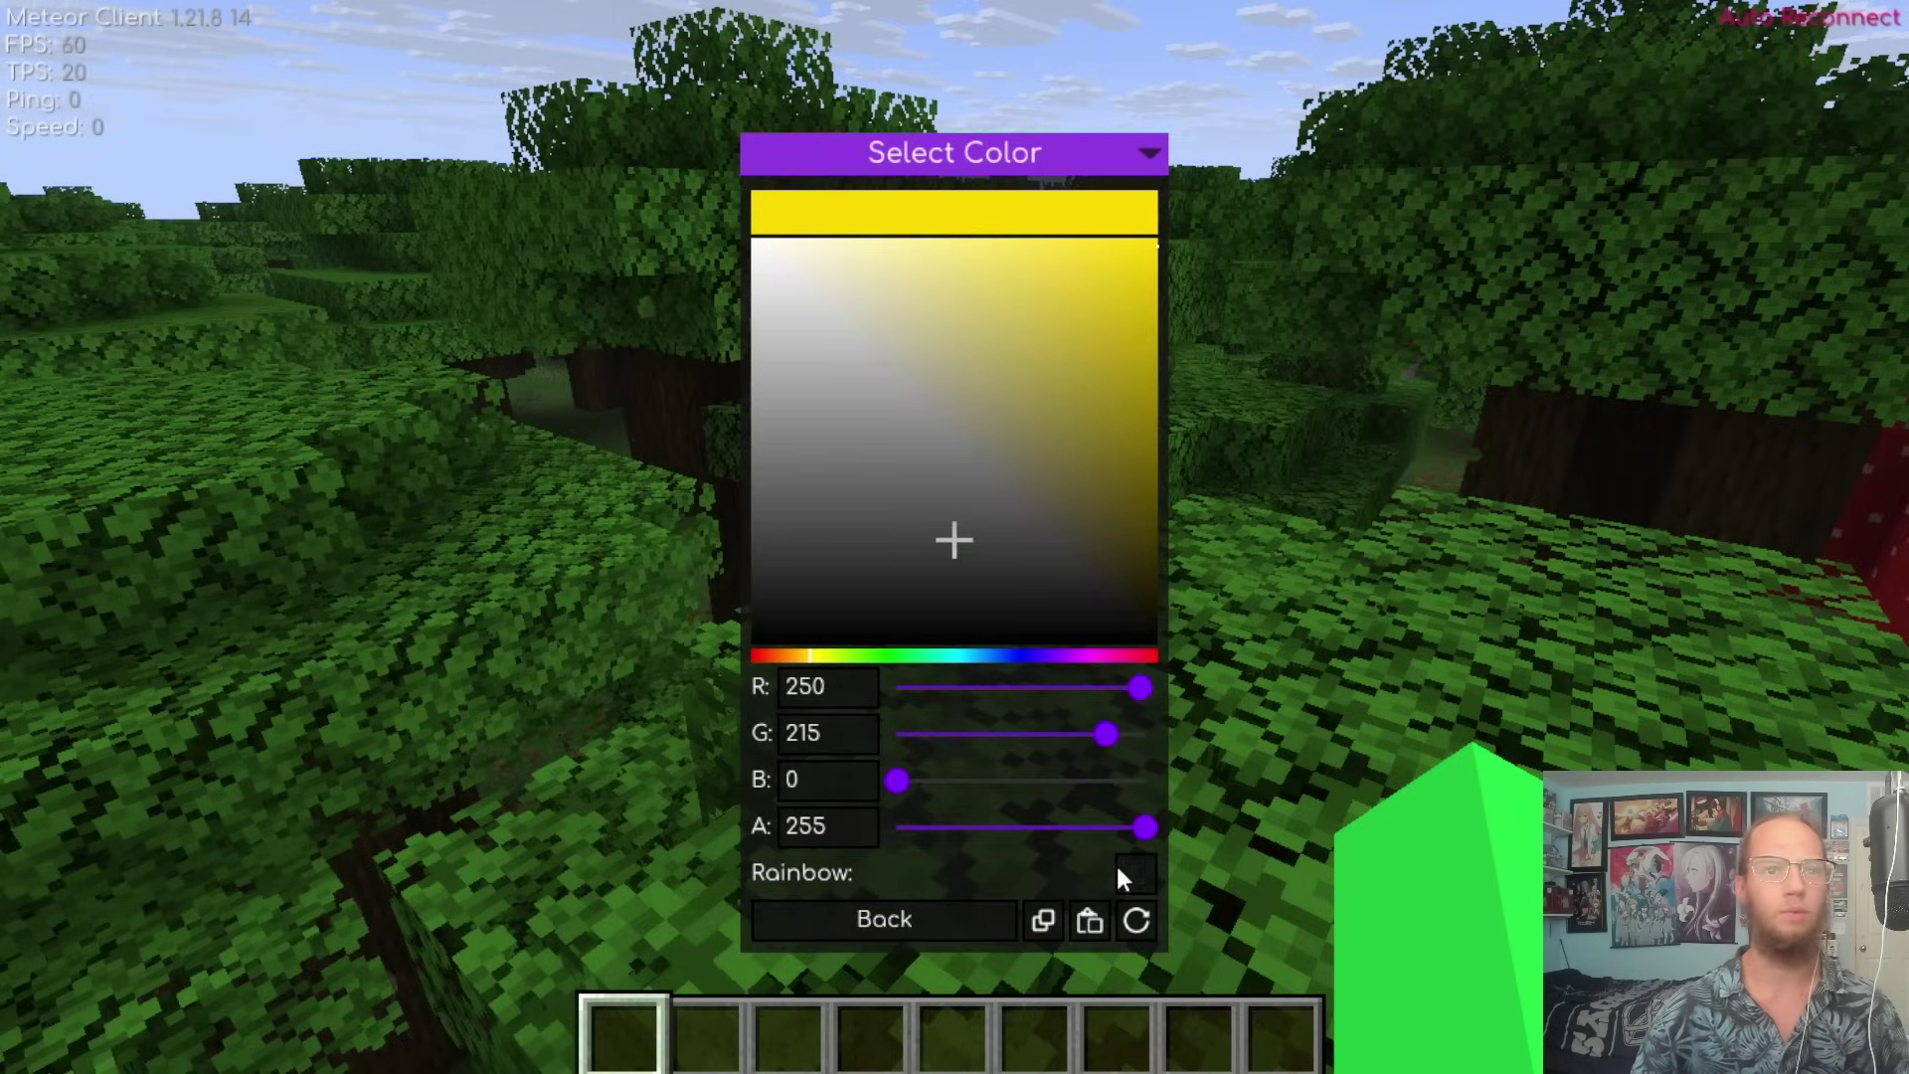
{"action": "key", "text": "Escape"}
Inspect the settings of the favourited Anchor Aura module.
{"action": "left_click", "coordinate": [691, 20]}
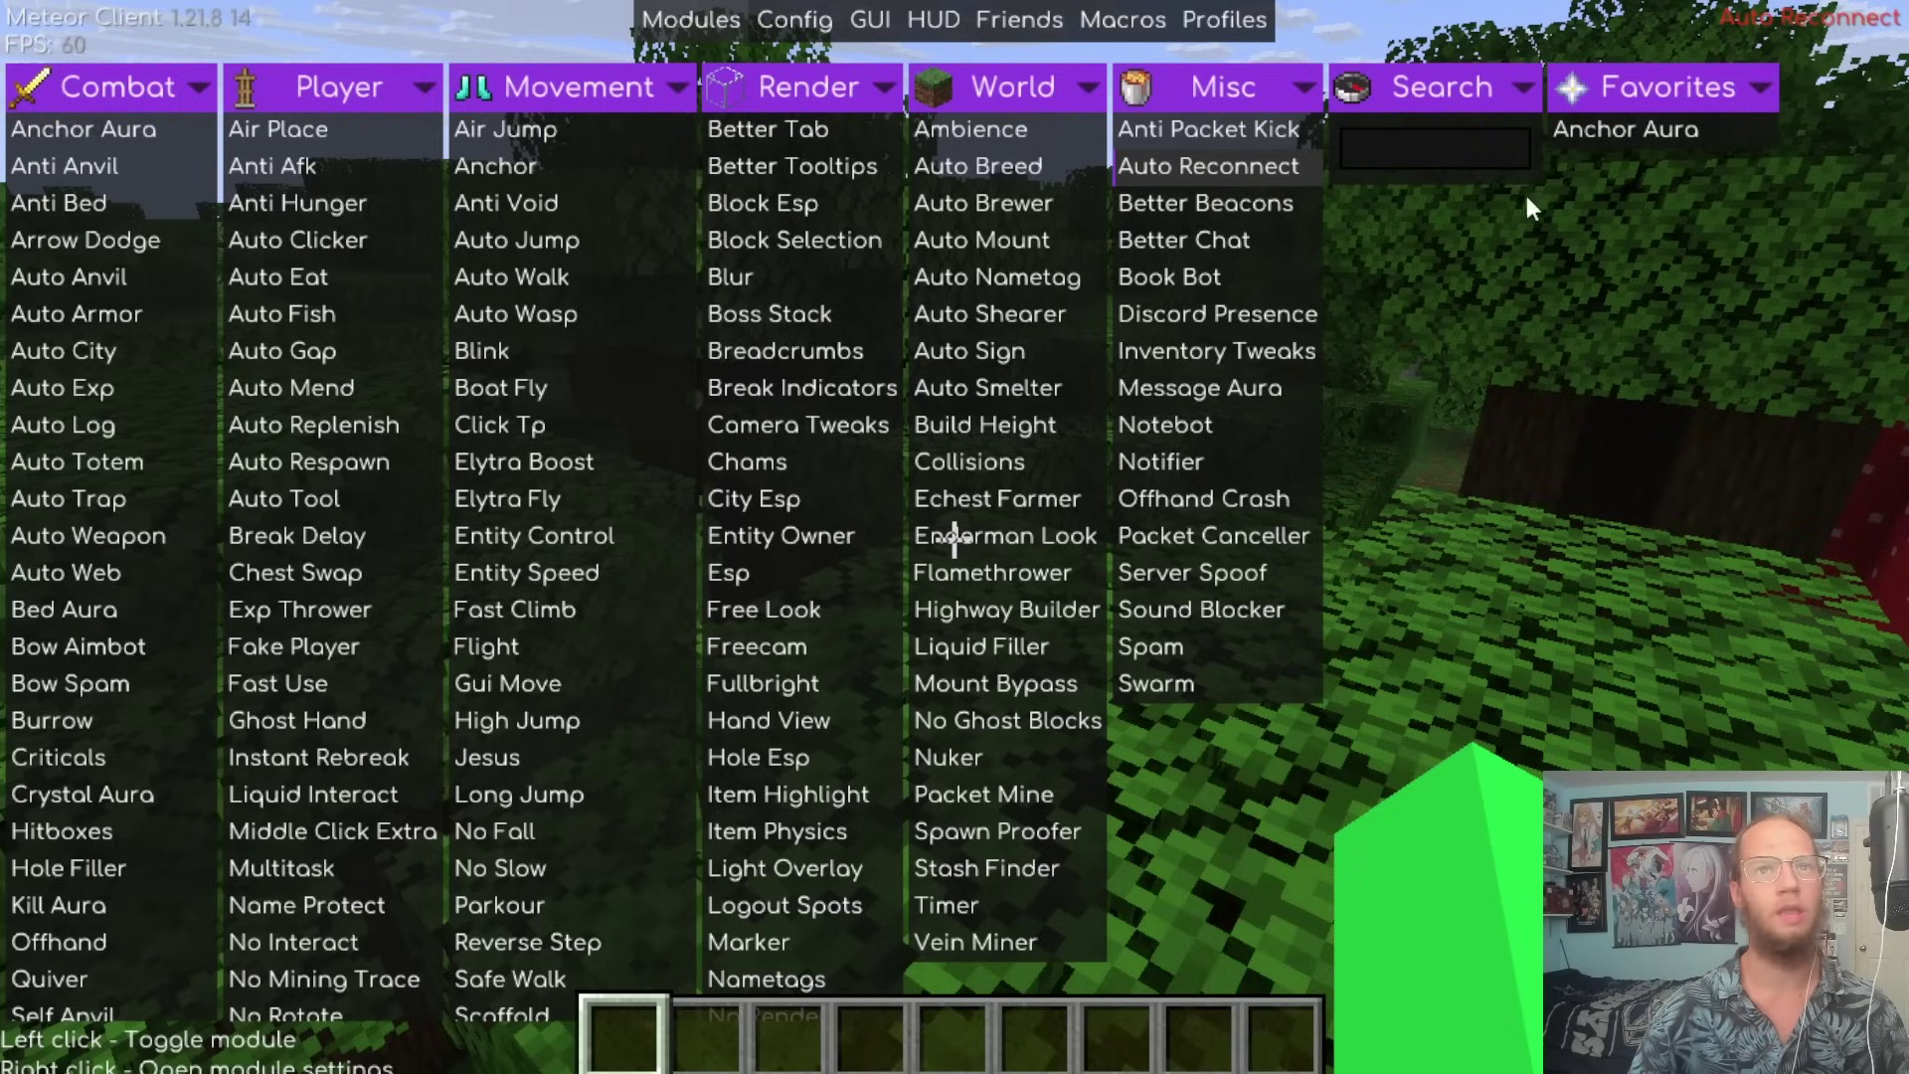
{"action": "right_click", "coordinate": [1602, 131]}
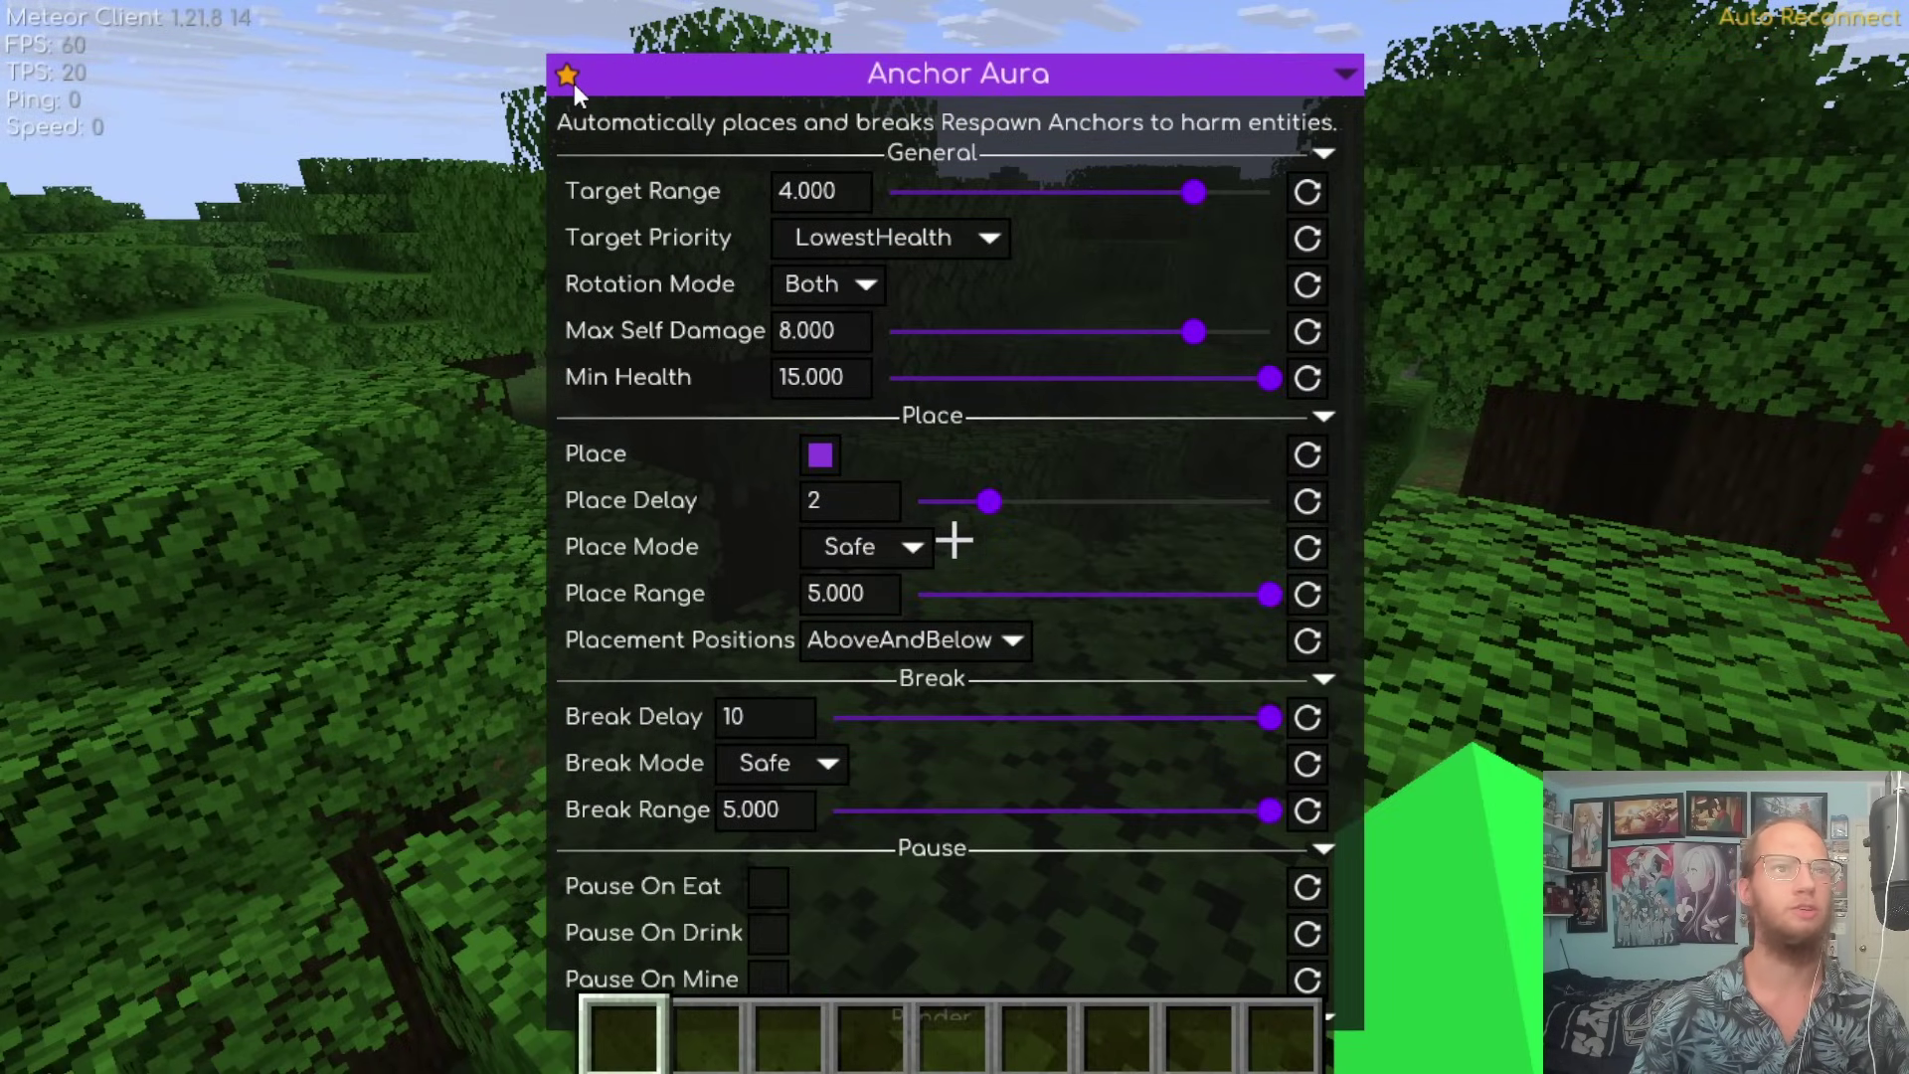
{"action": "key", "text": "Escape"}
{"action": "key", "text": "Escape"}
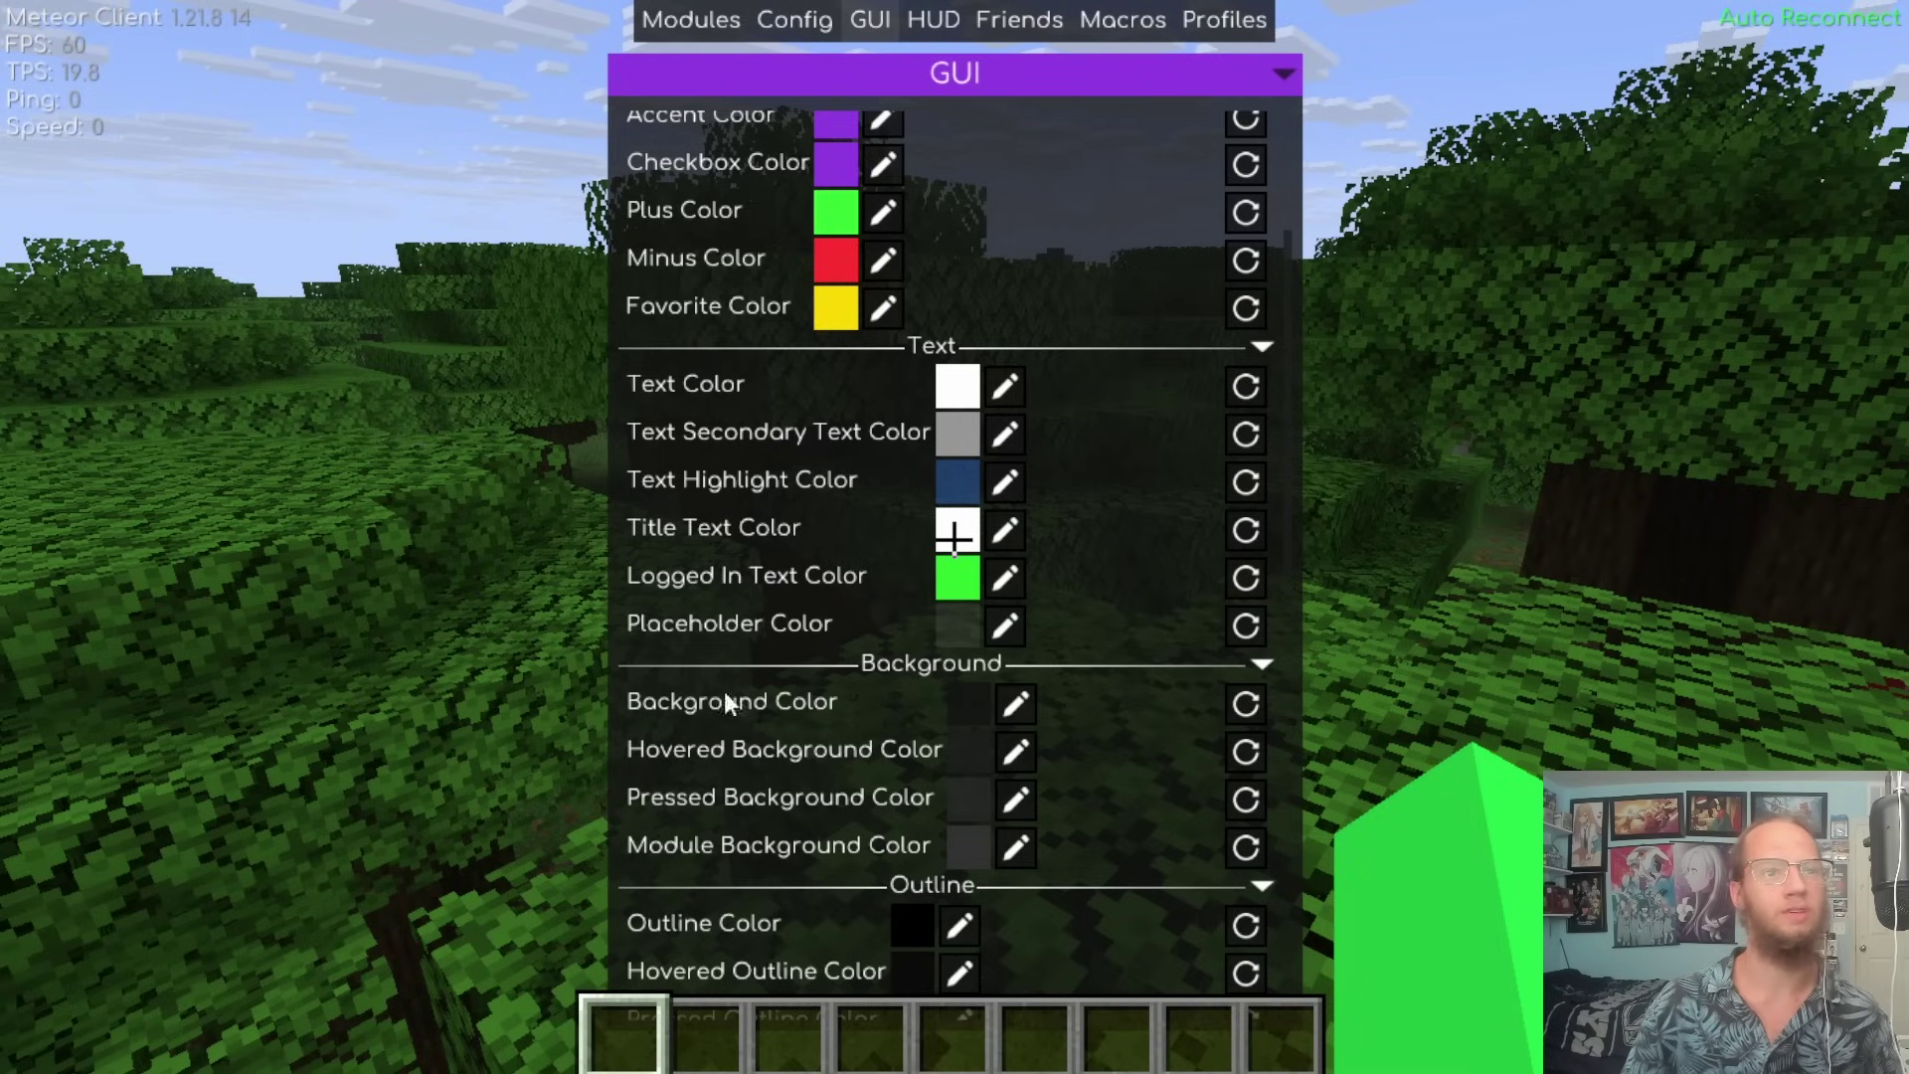
Try red, black, dark red and green as the GUI text colour, then enable Rainbow.
{"action": "scroll", "coordinate": [708, 773], "scroll_direction": "down", "scroll_amount": 3}
{"action": "scroll", "coordinate": [820, 792], "scroll_direction": "up", "scroll_amount": 5}
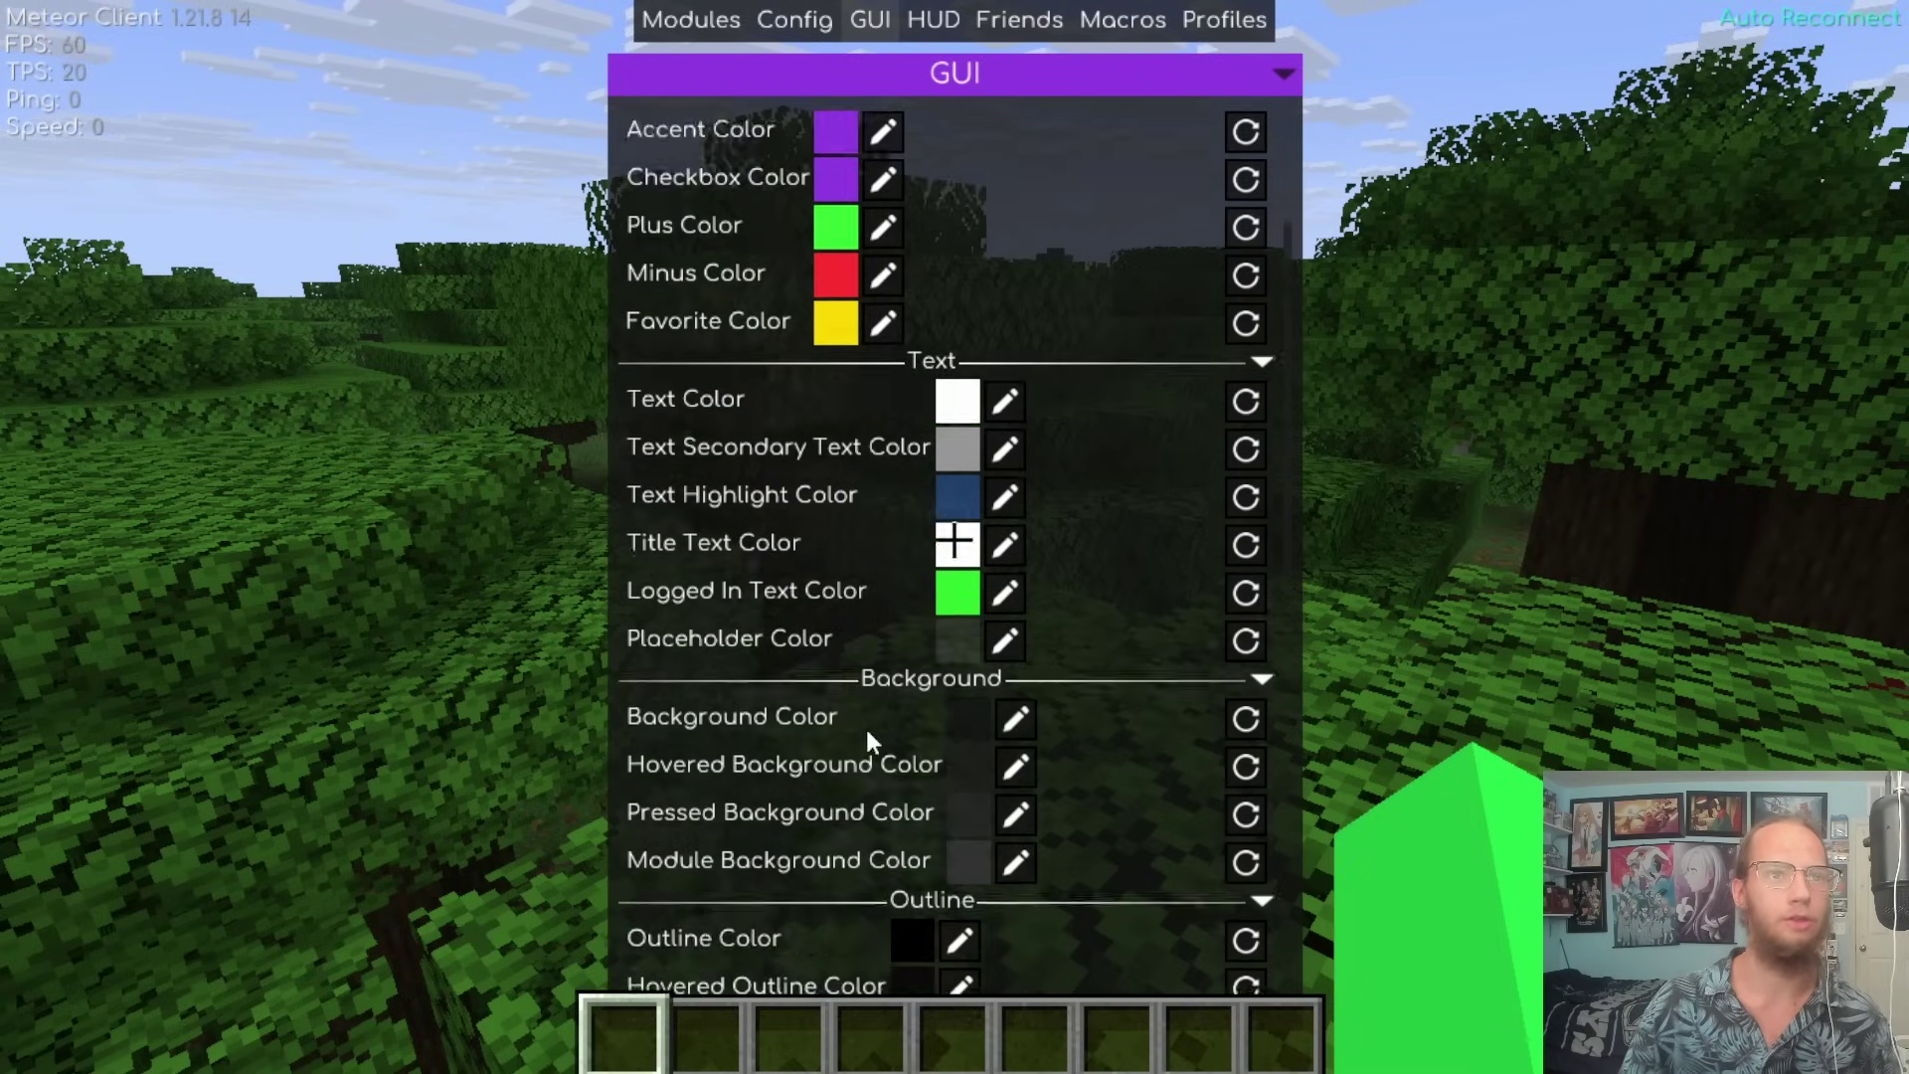
{"action": "left_click", "coordinate": [1006, 496]}
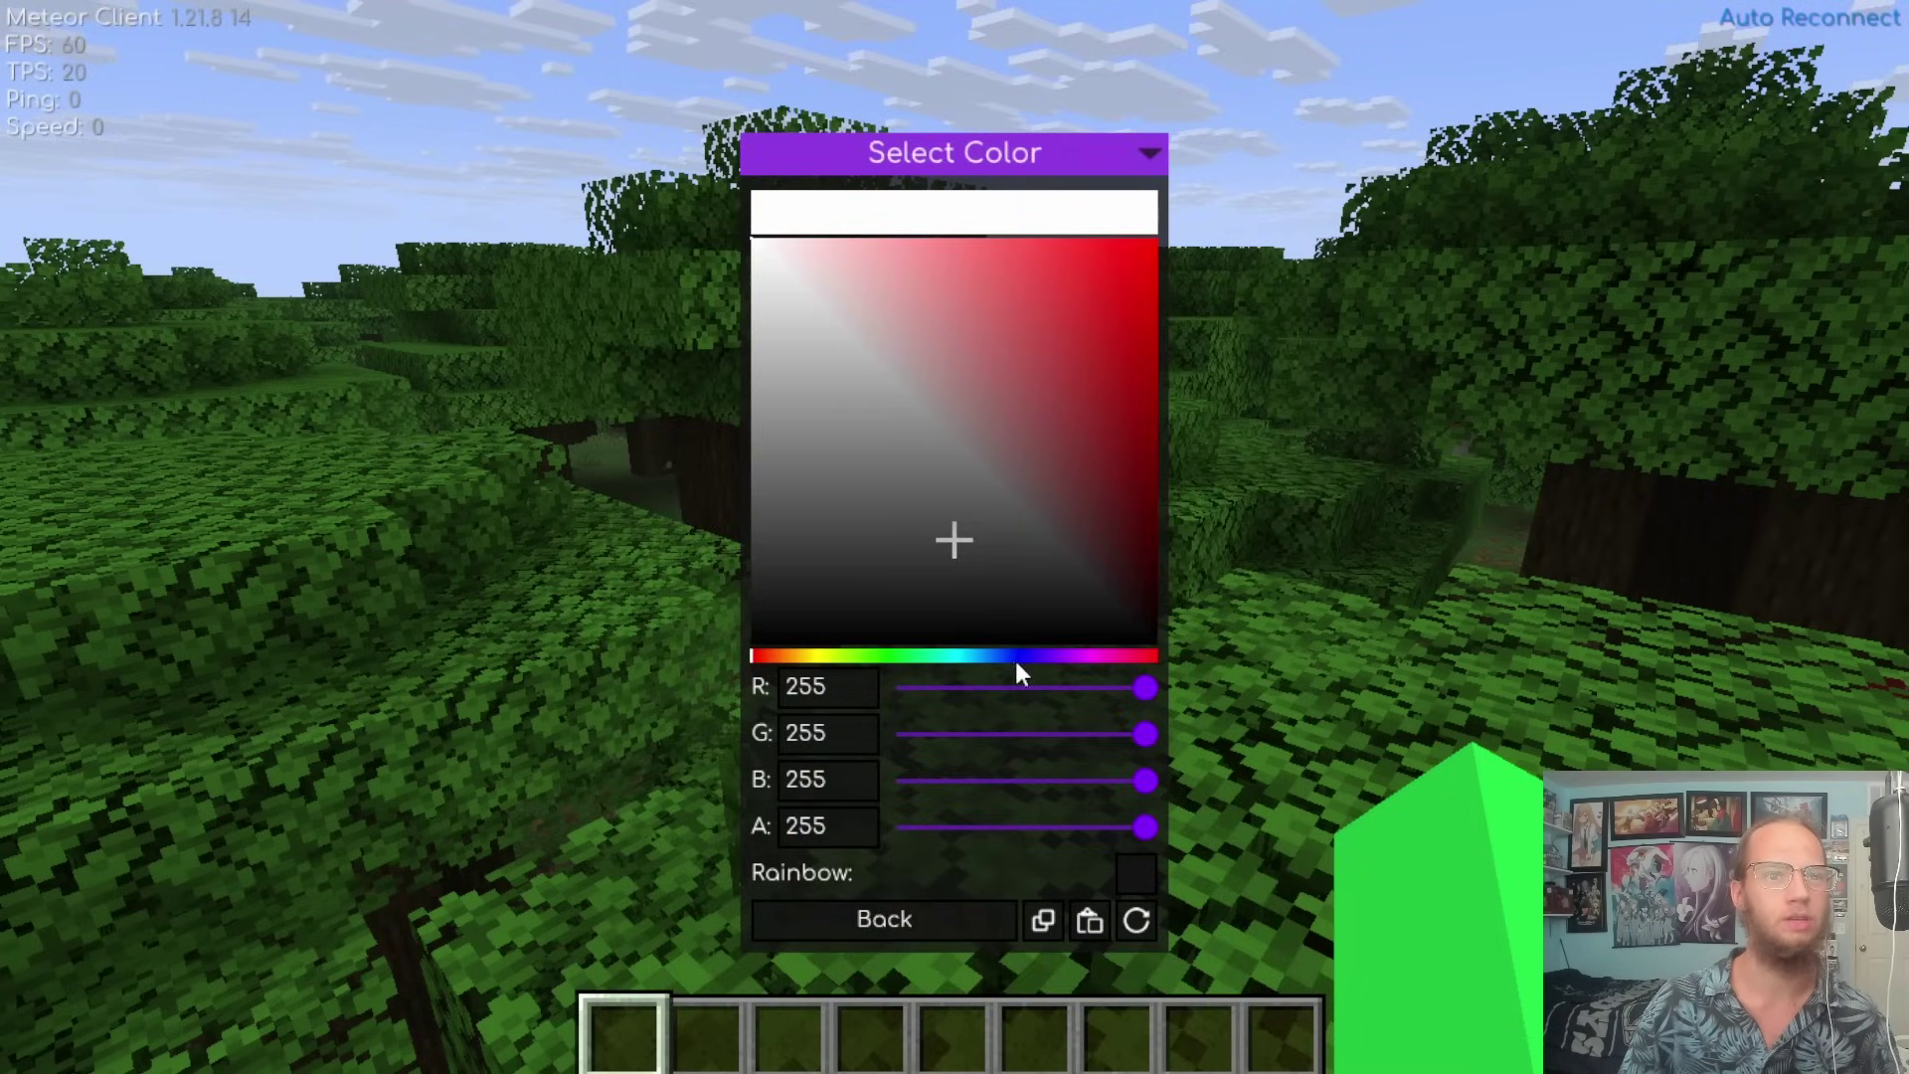
{"action": "left_click", "coordinate": [1159, 246]}
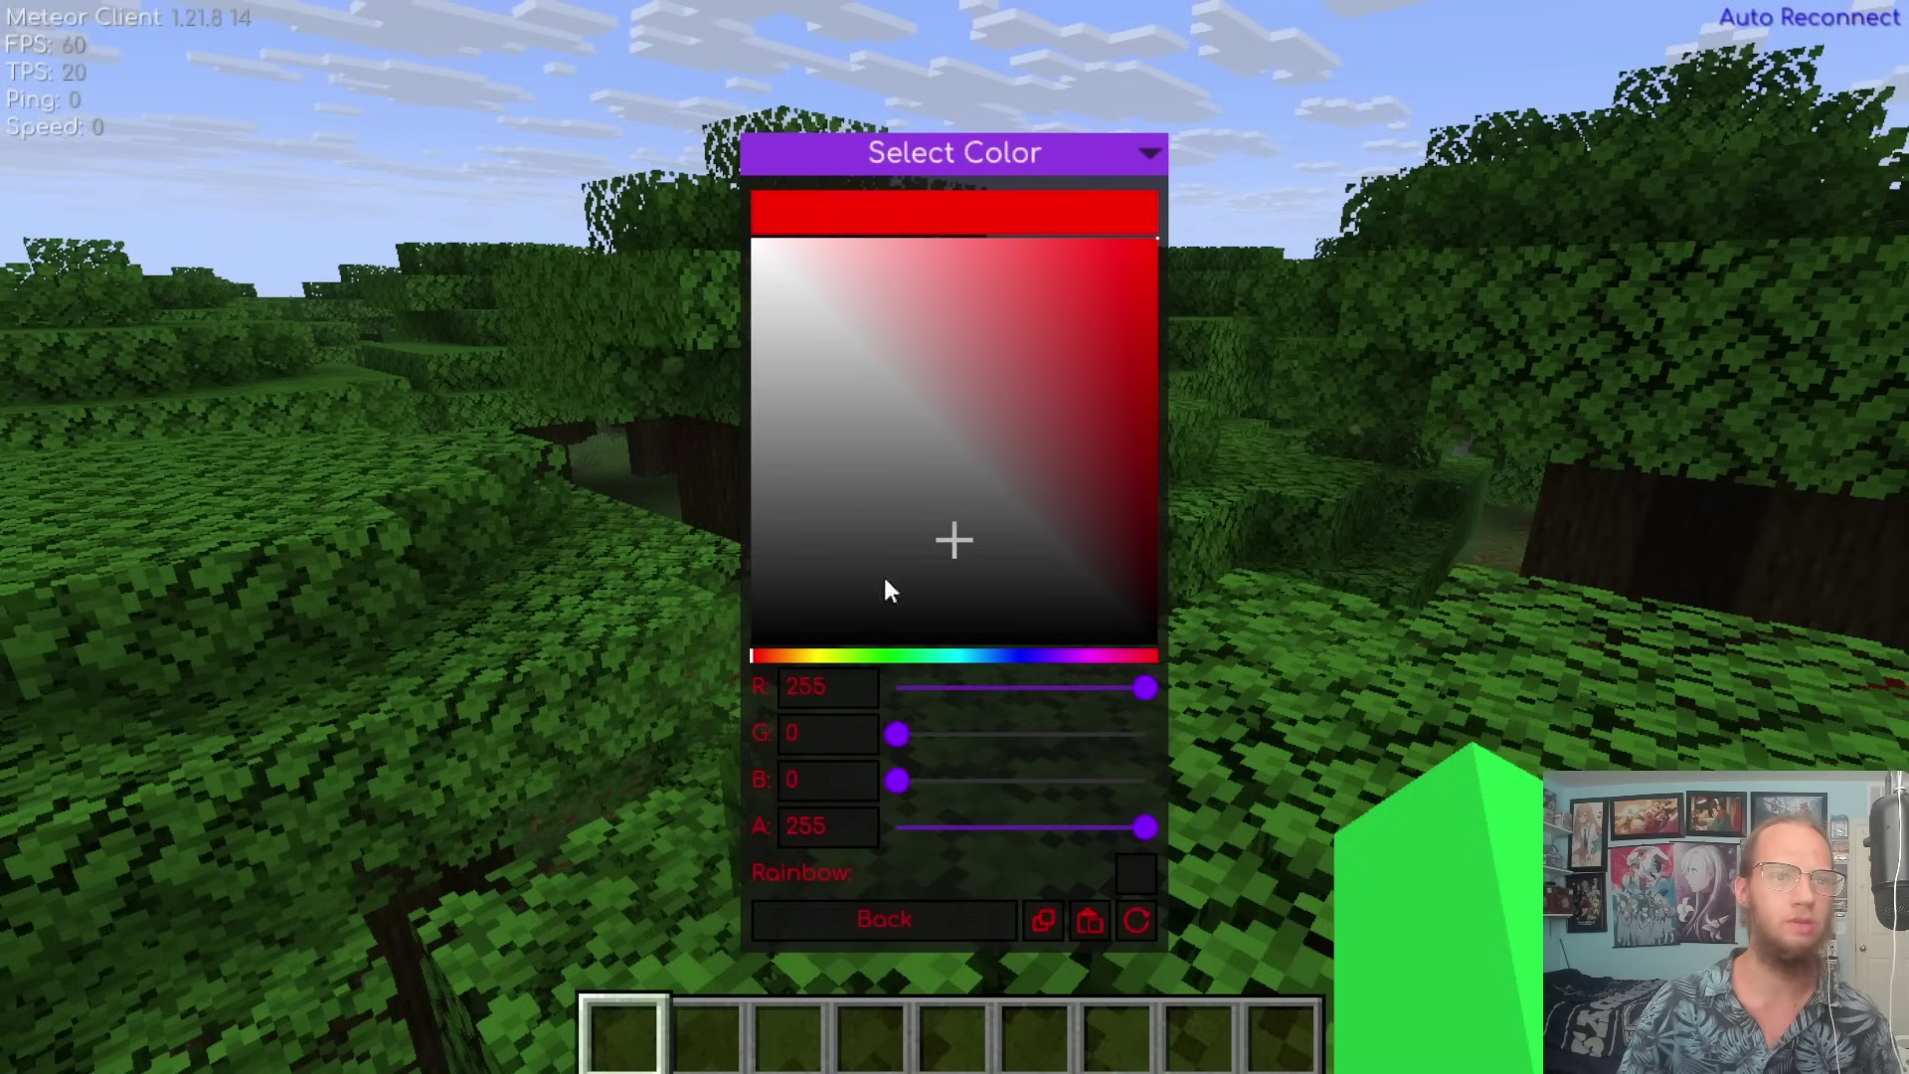
{"action": "left_click_drag", "start_coordinate": [887, 589], "coordinate": [695, 841]}
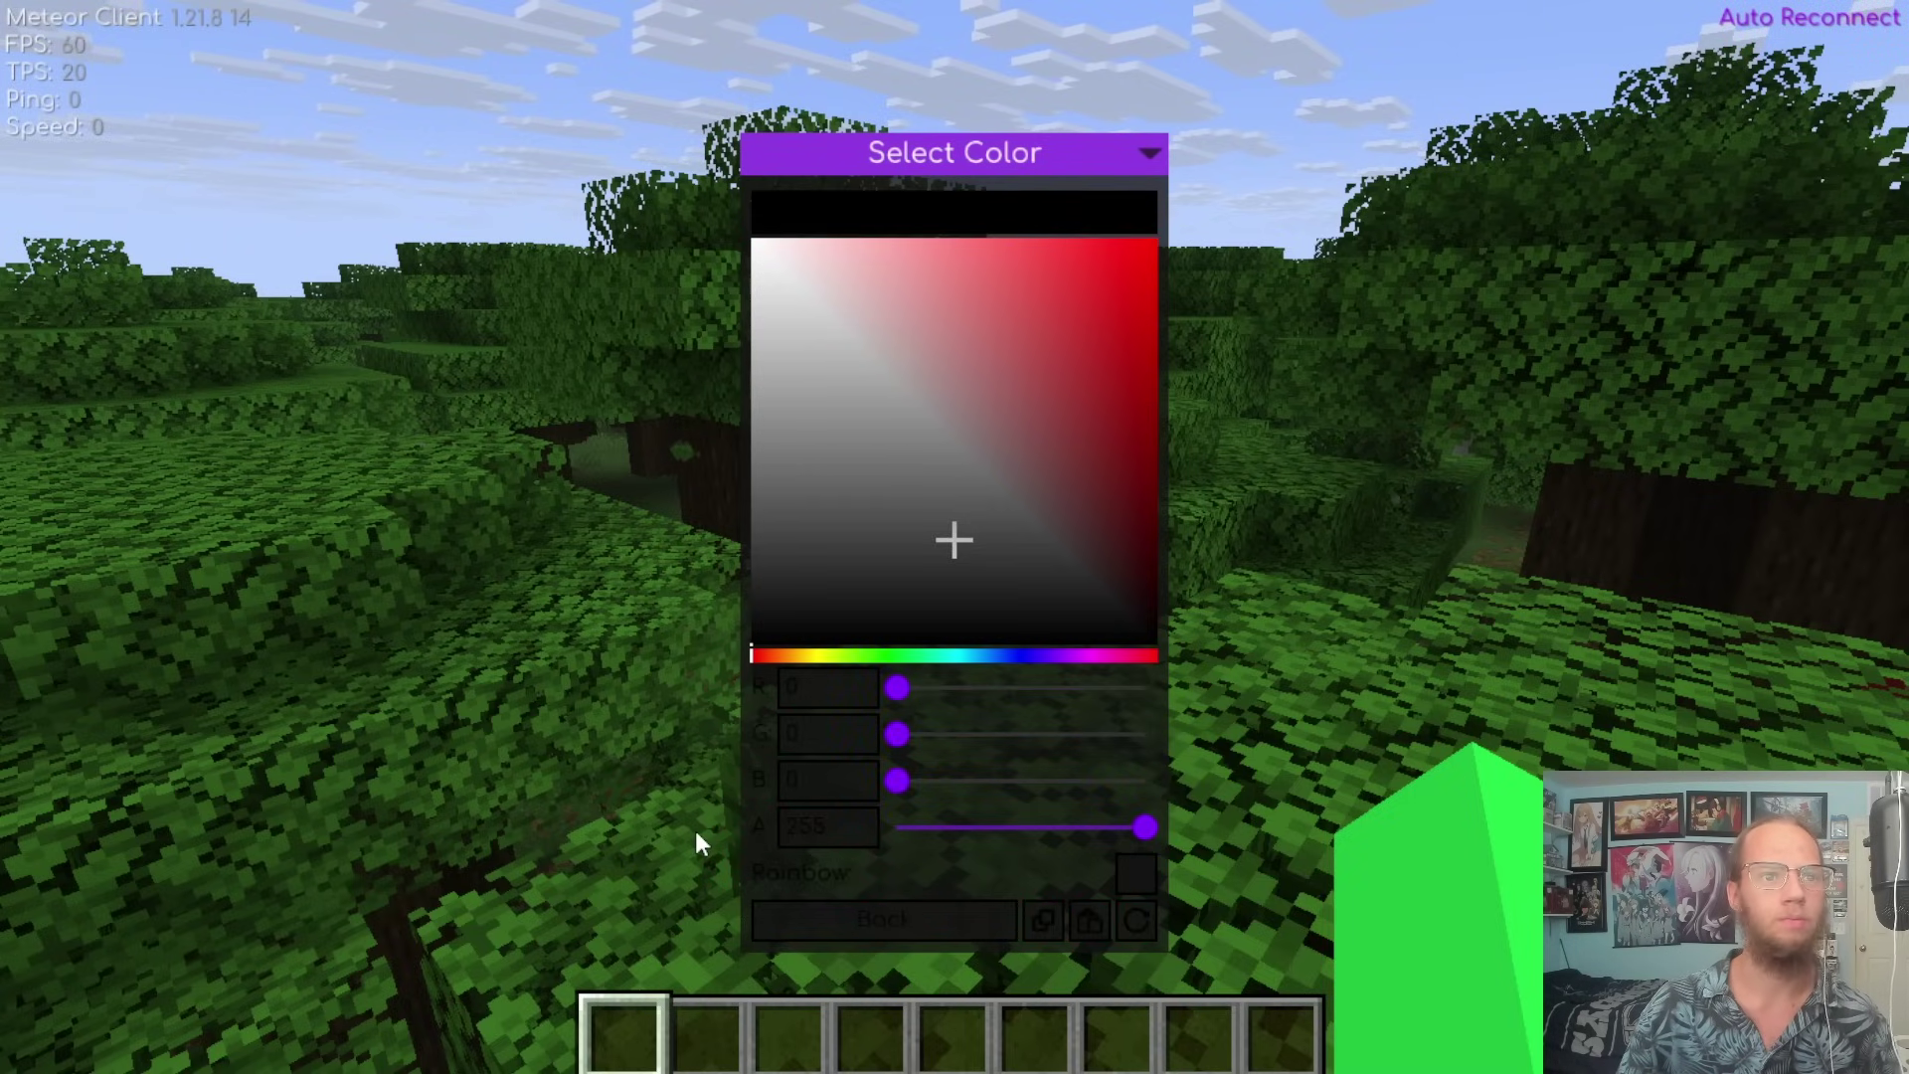
{"action": "left_click", "coordinate": [1137, 542]}
{"action": "left_click_drag", "start_coordinate": [1029, 656], "coordinate": [940, 659]}
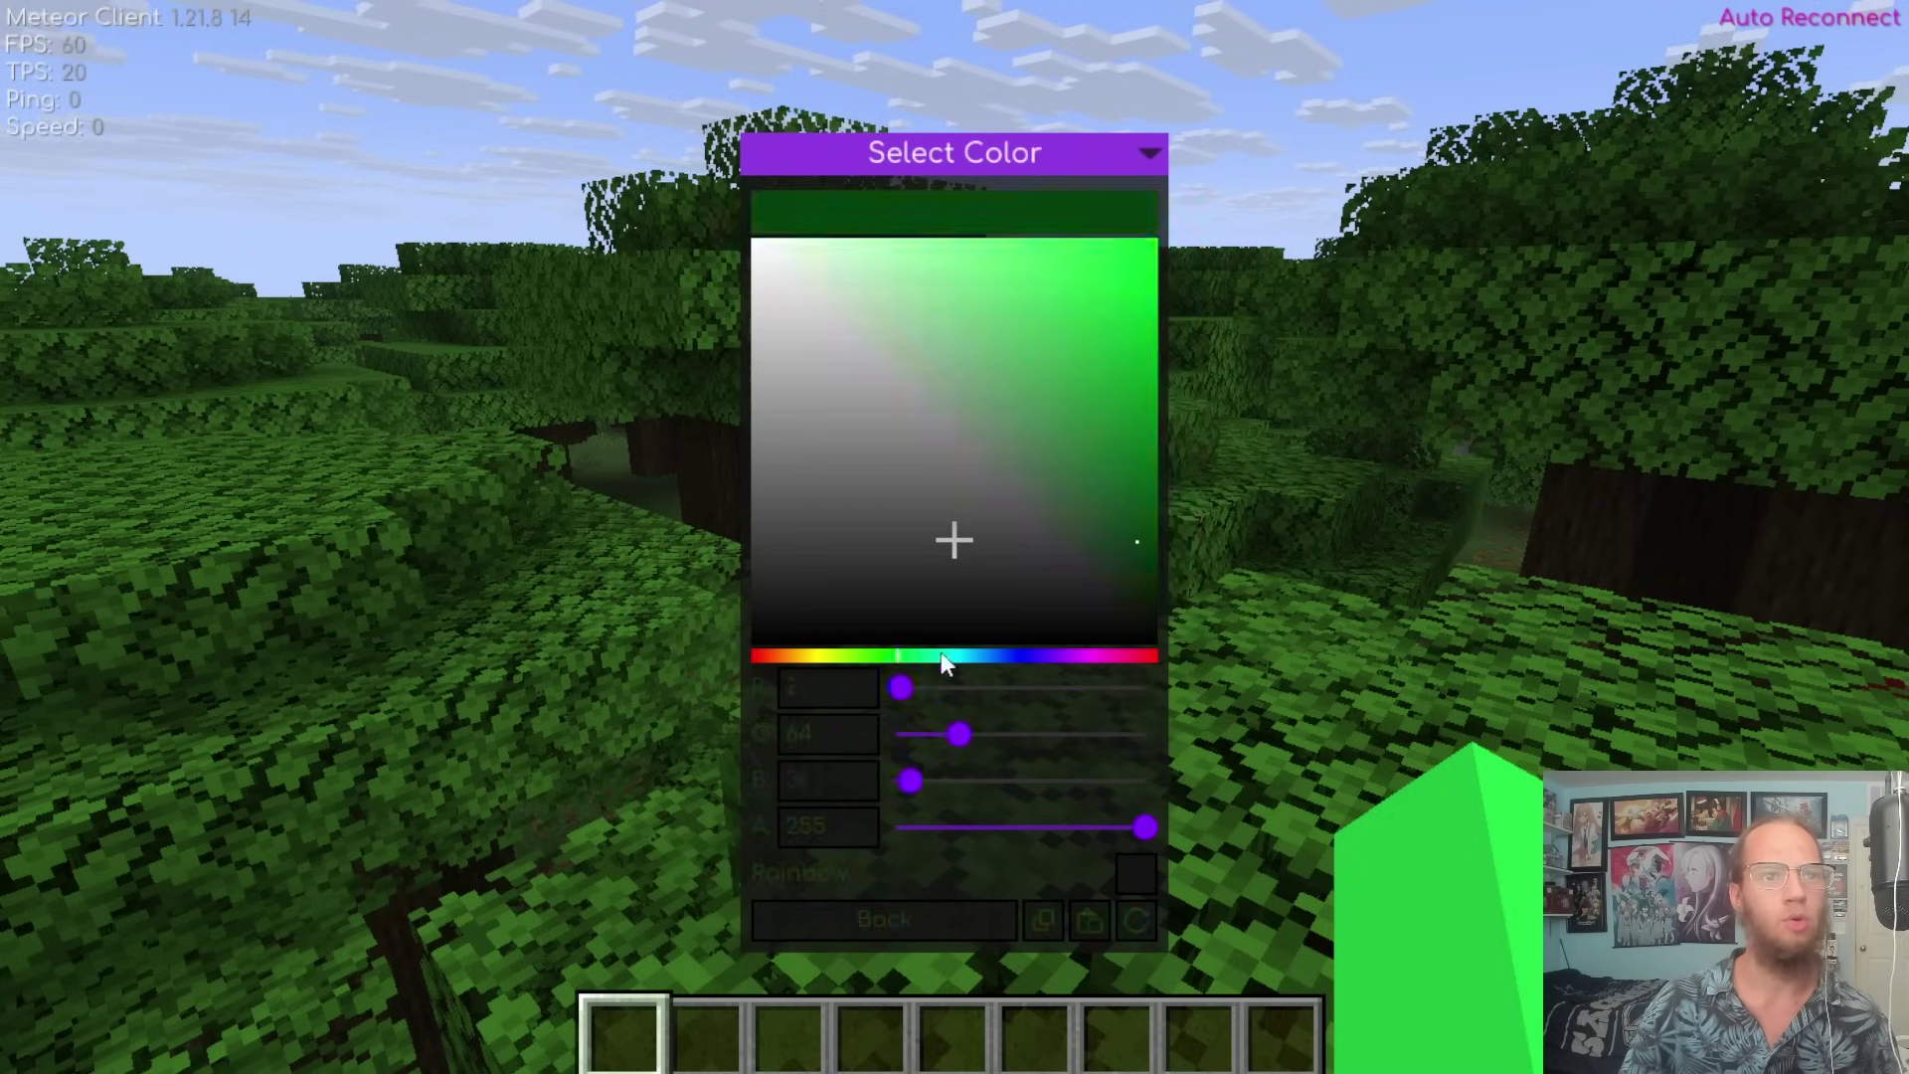
{"action": "left_click", "coordinate": [1136, 873]}
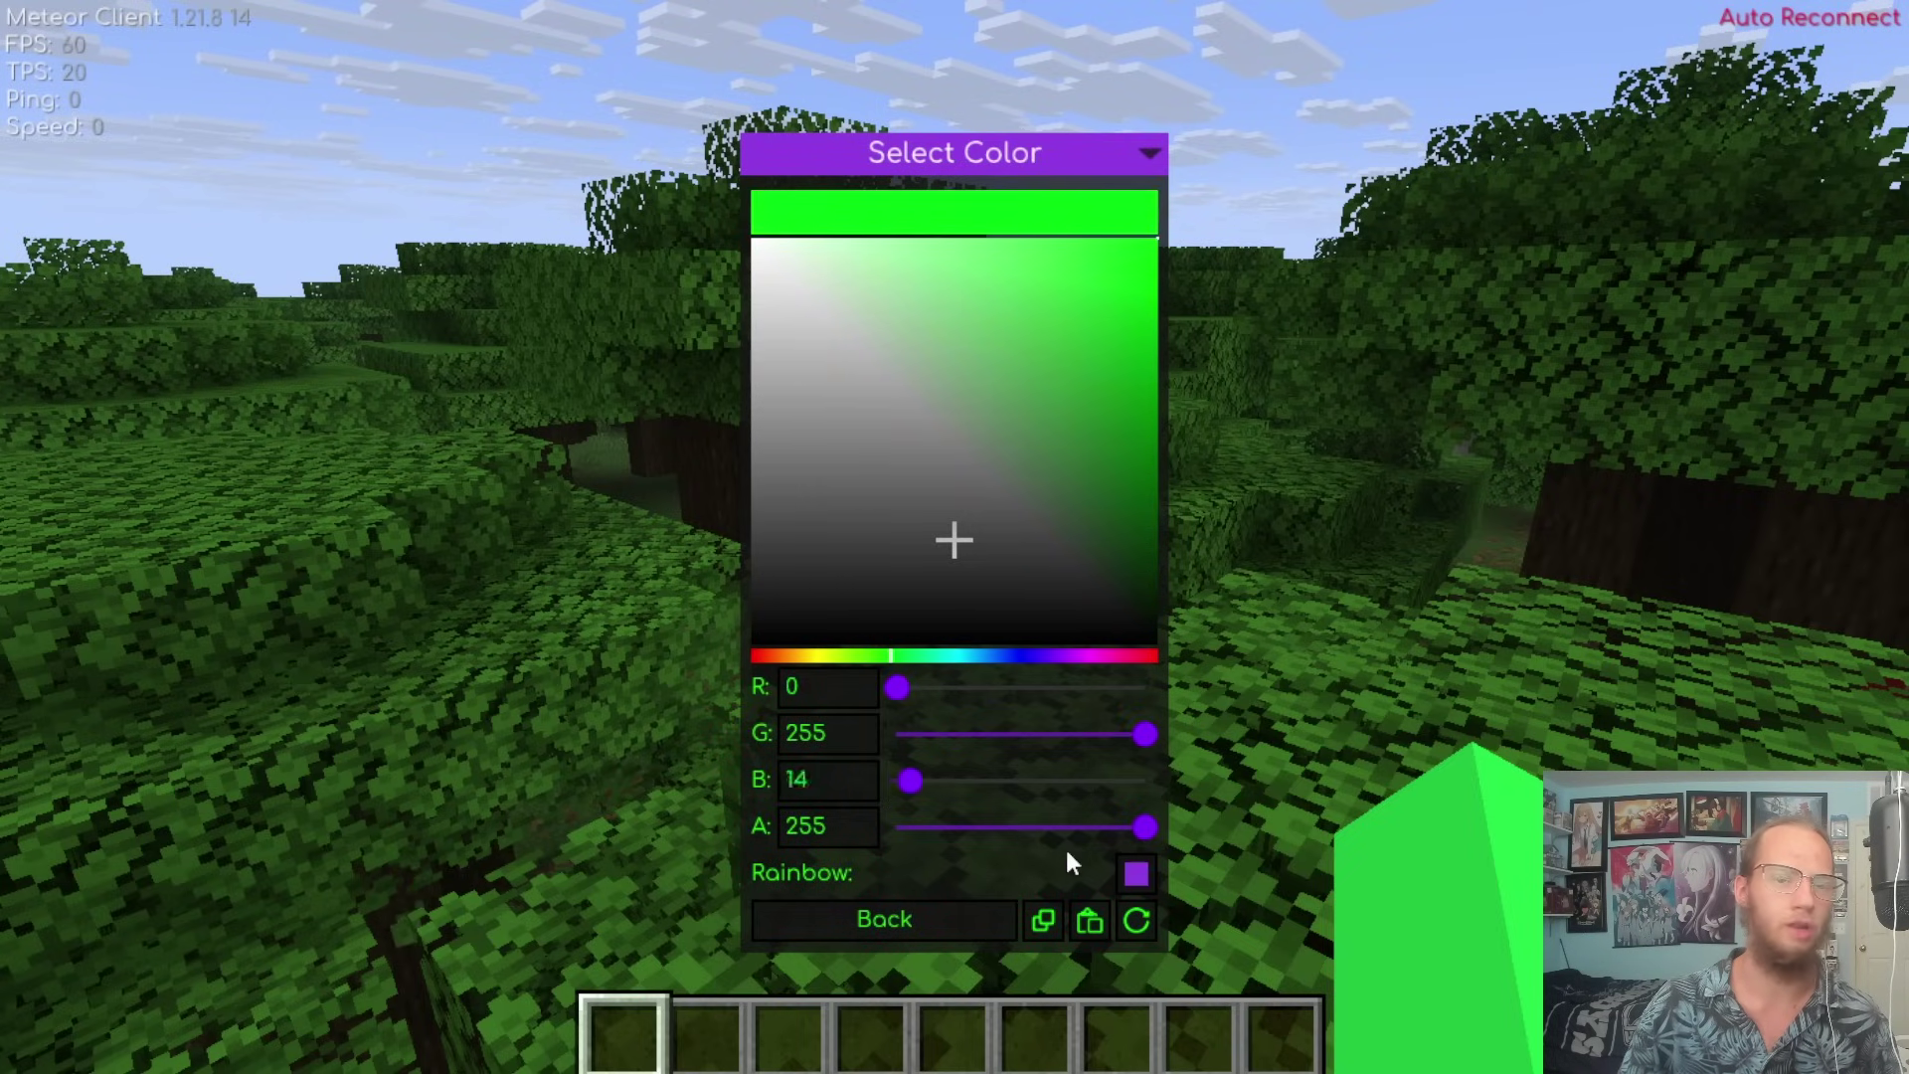
{"action": "key", "text": "Escape"}
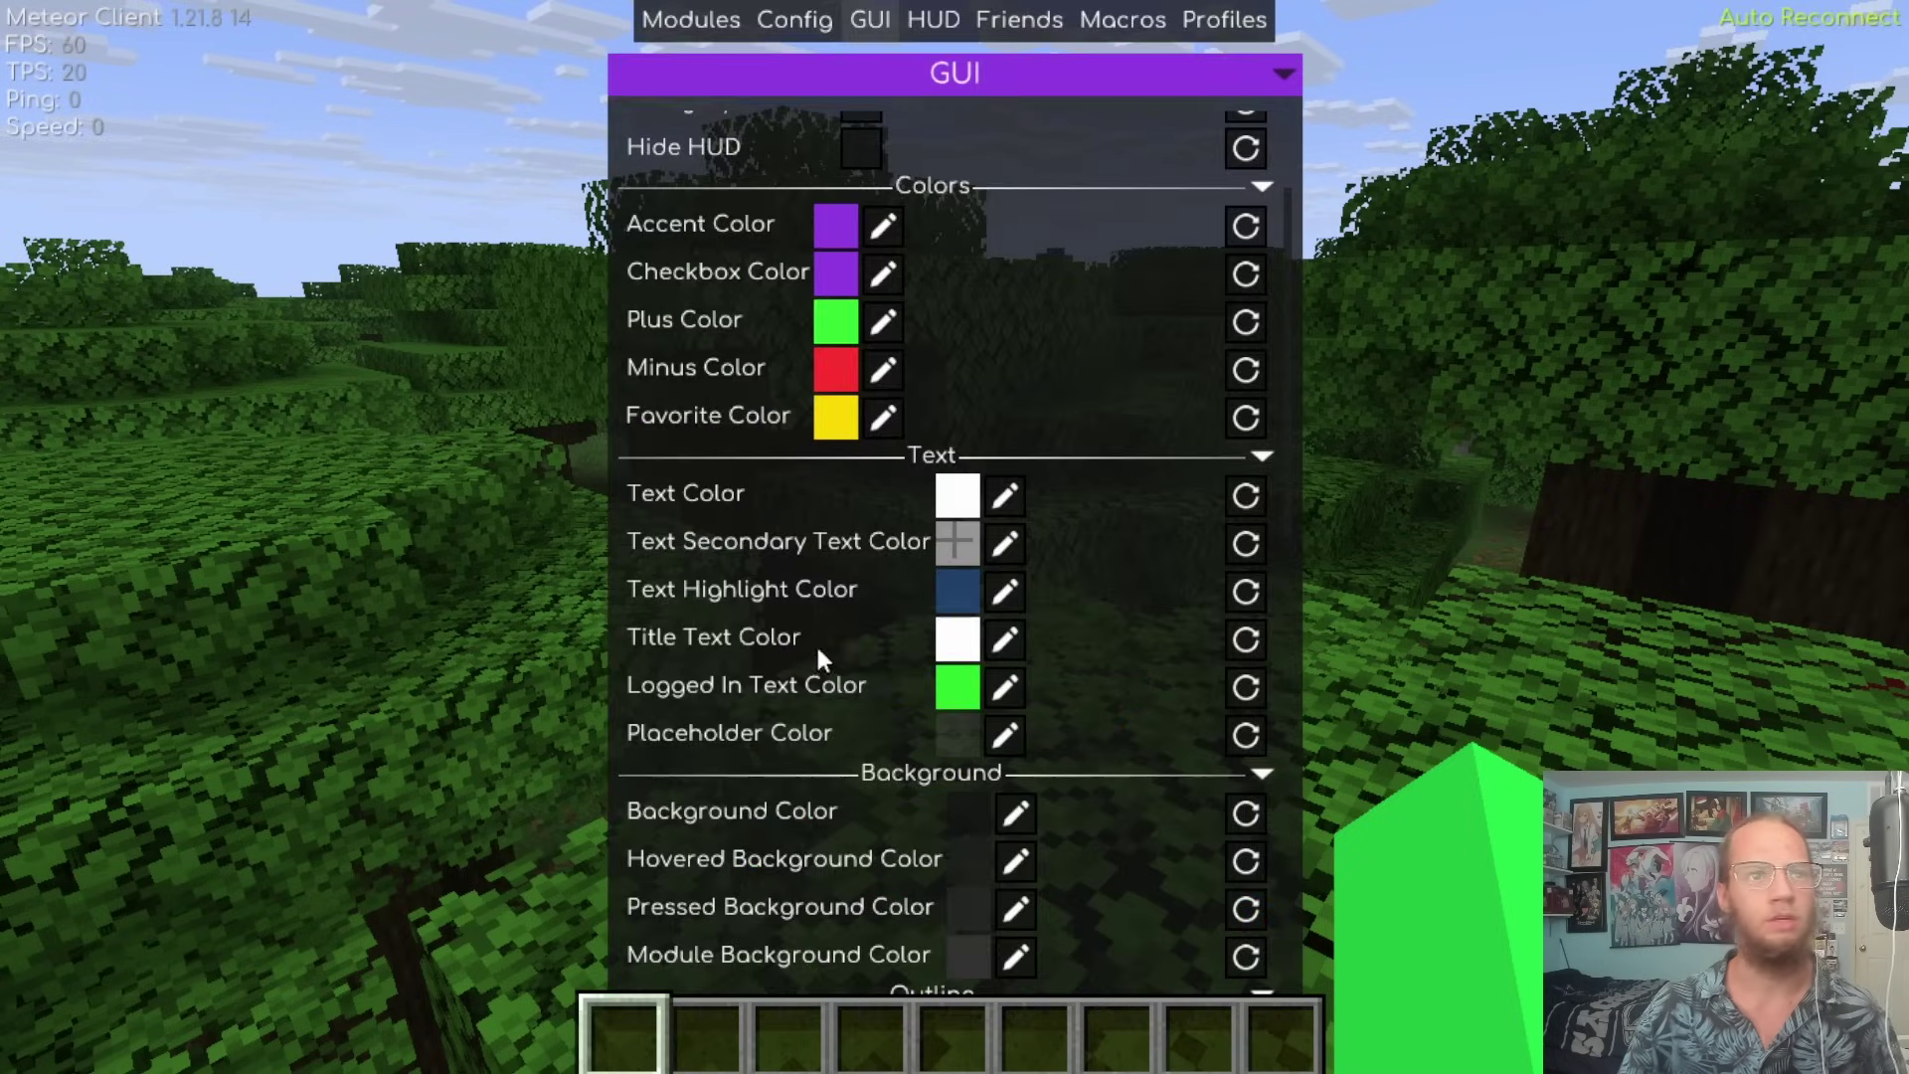
Try rainbow, yellow and blue-violet GUI backgrounds, then reset Background Color to default.
{"action": "left_click", "coordinate": [1014, 823]}
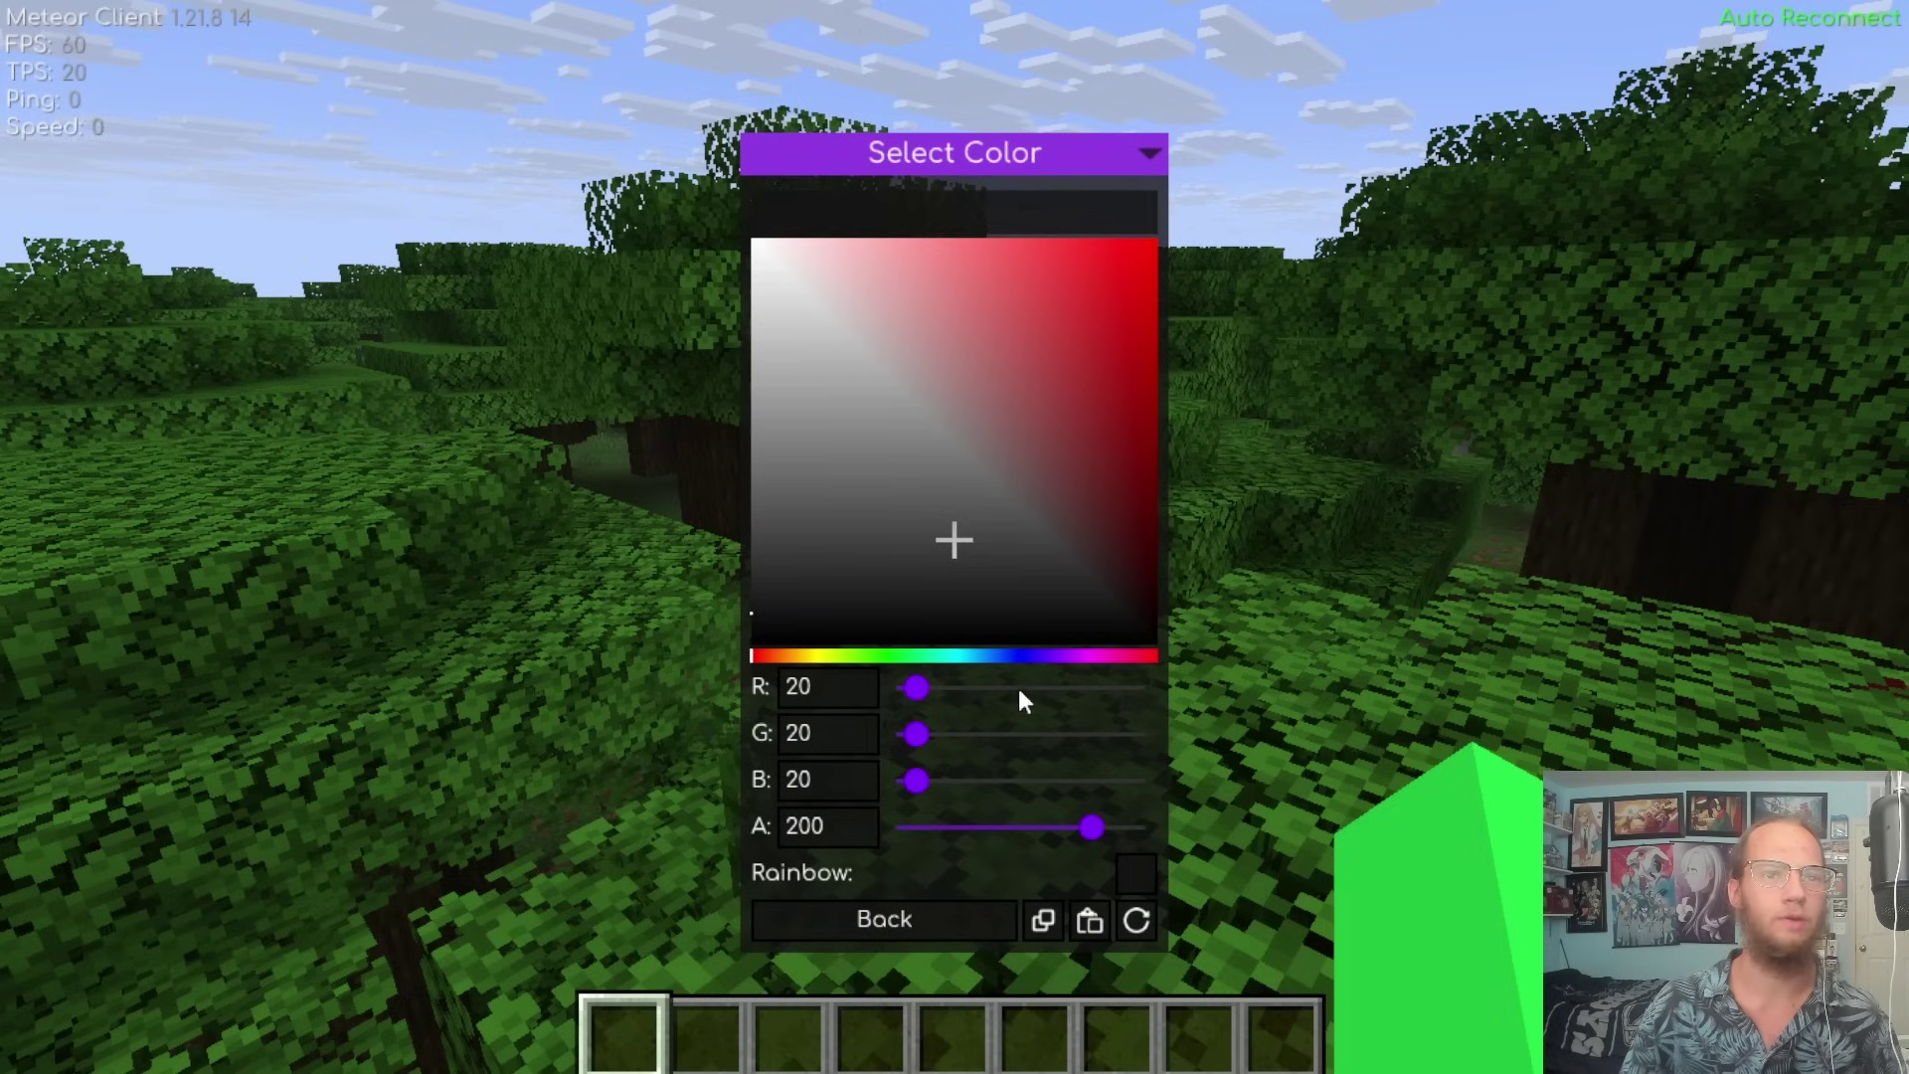
{"action": "left_click", "coordinate": [1138, 869]}
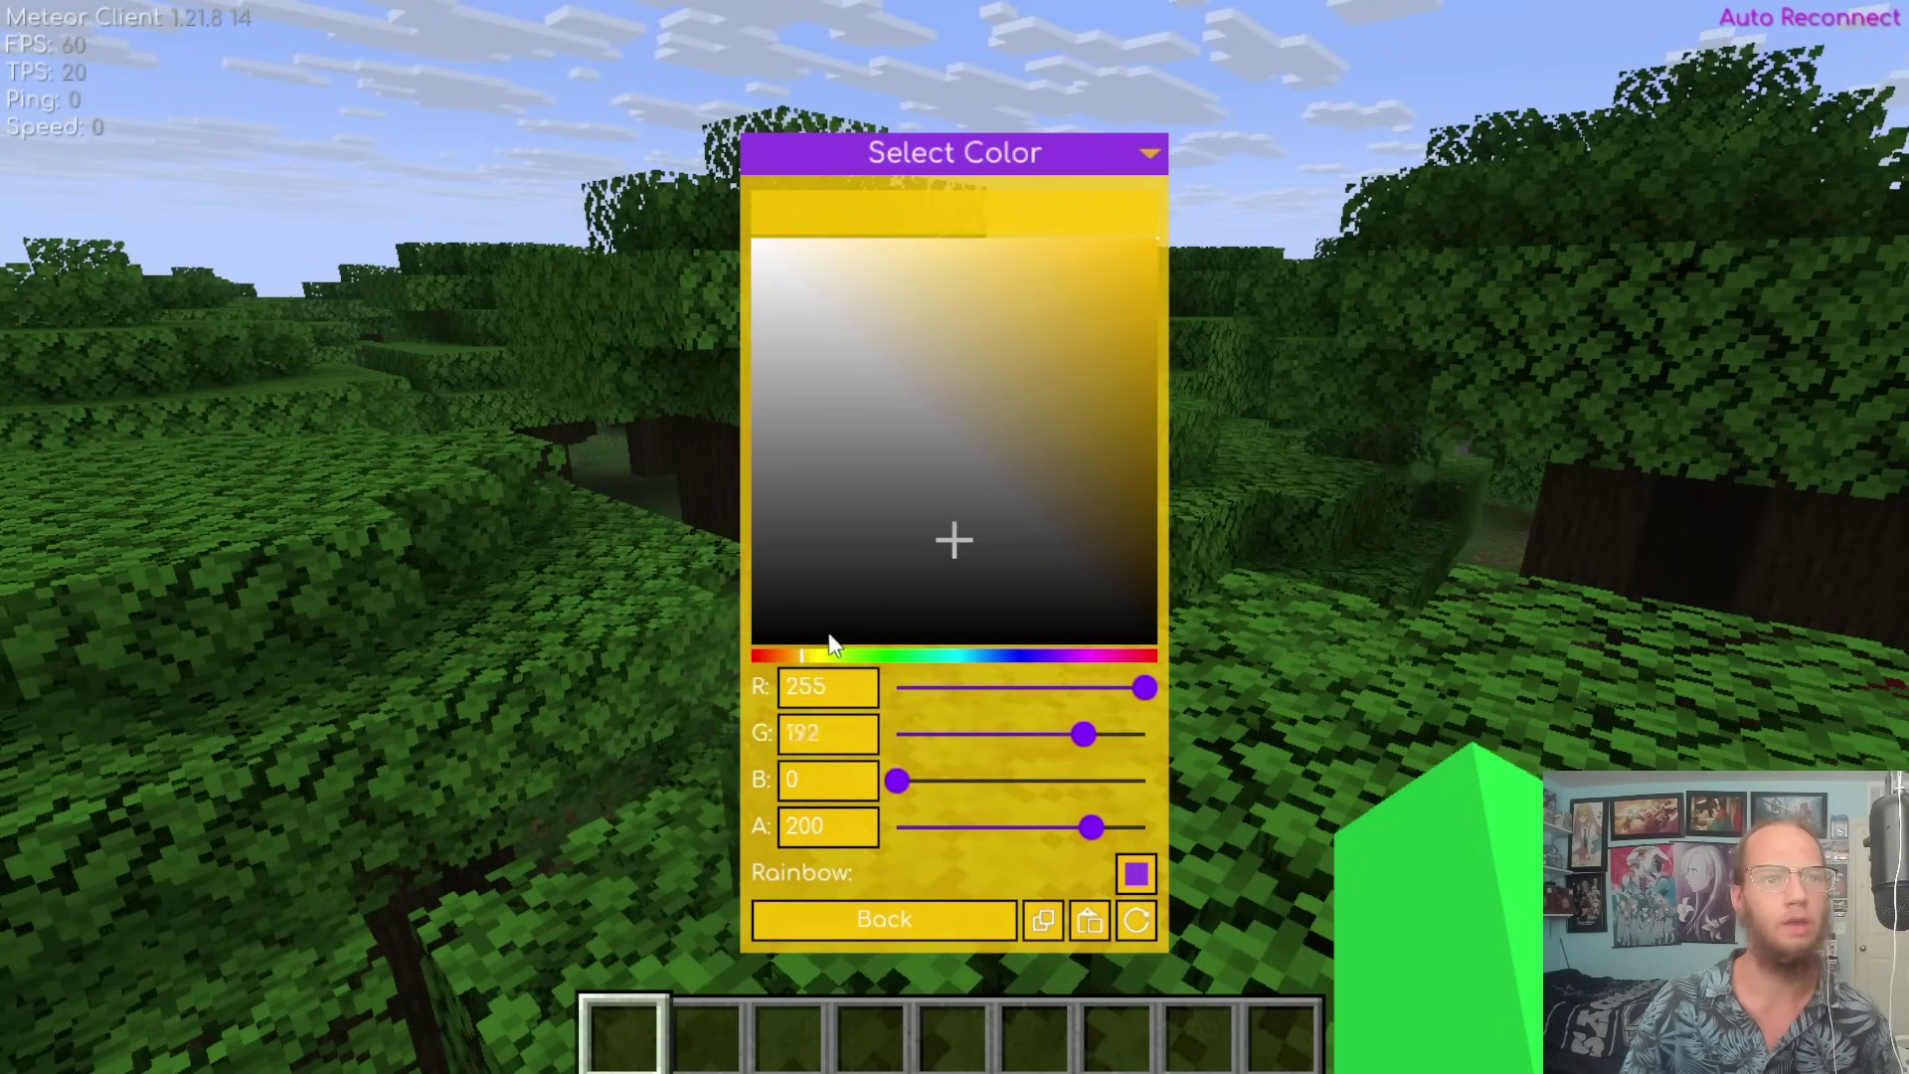
{"action": "left_click", "coordinate": [1137, 873]}
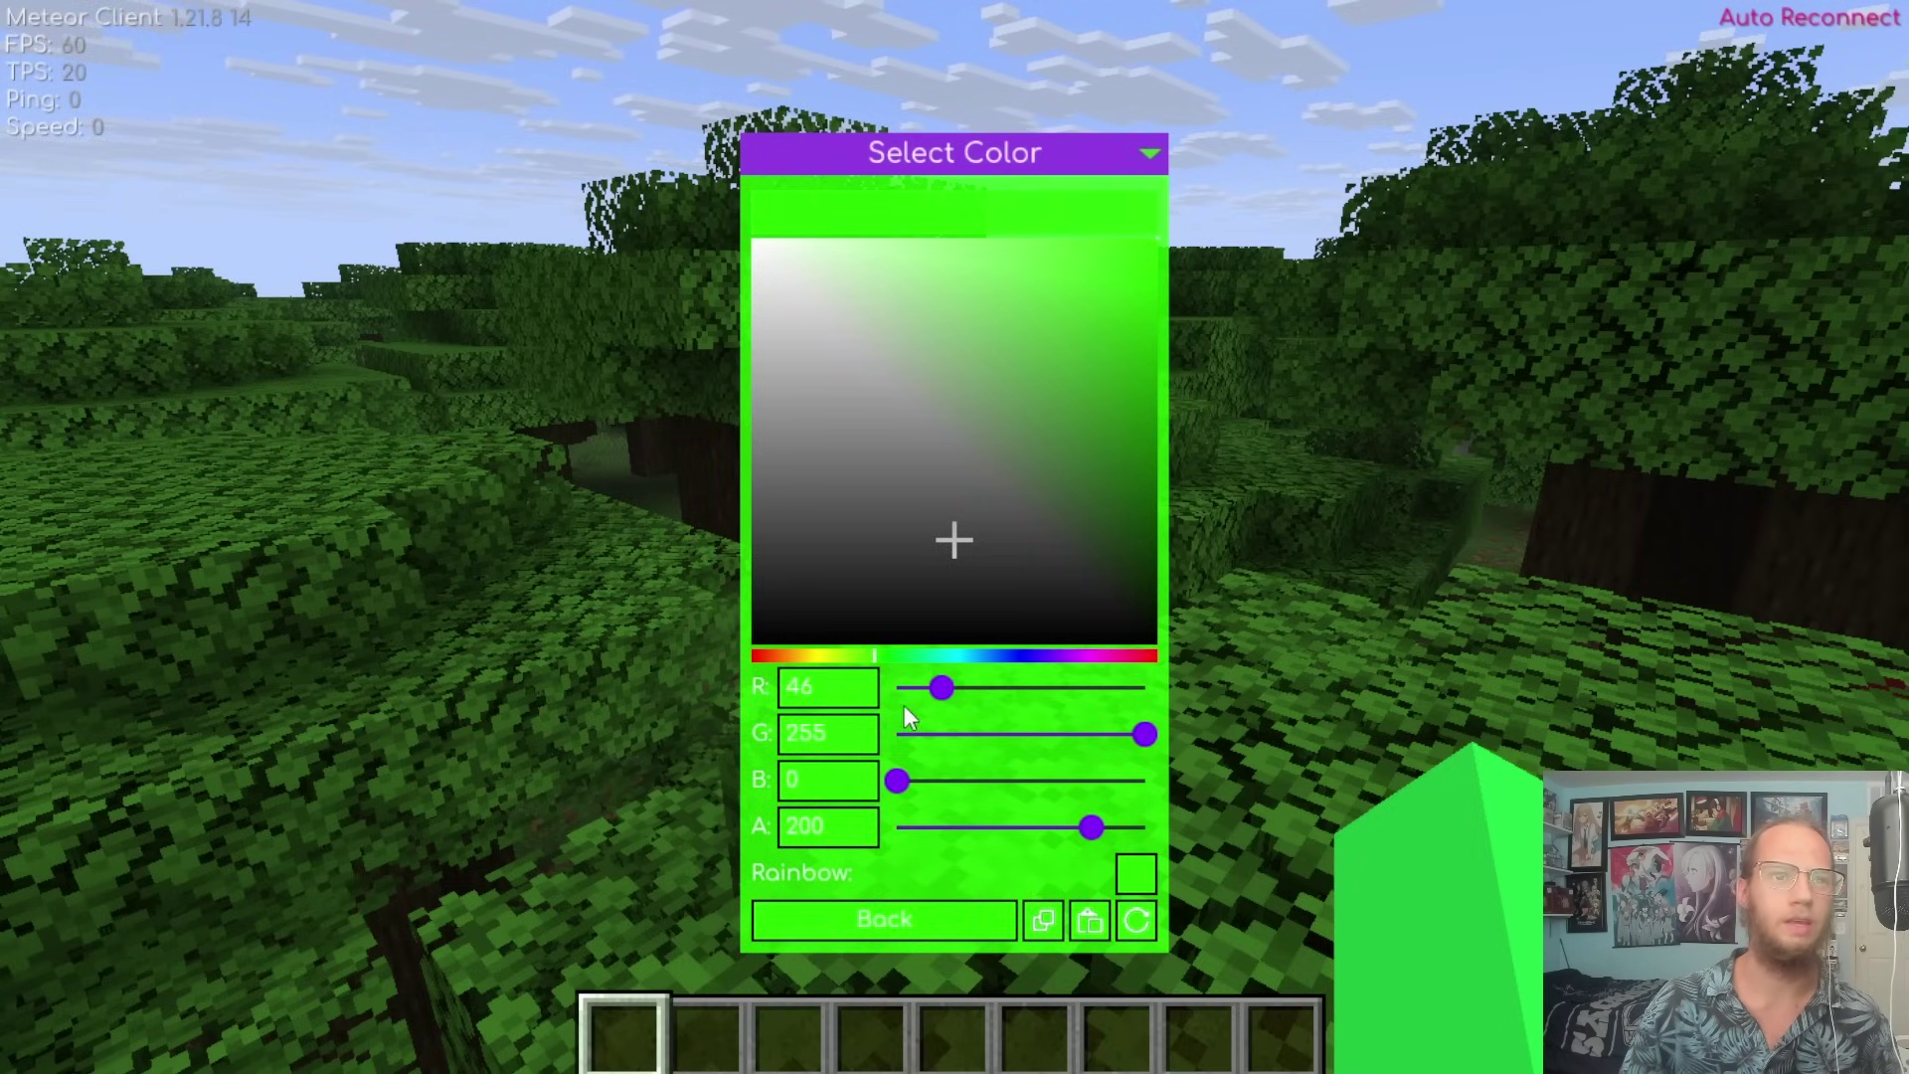
{"action": "left_click", "coordinate": [814, 656]}
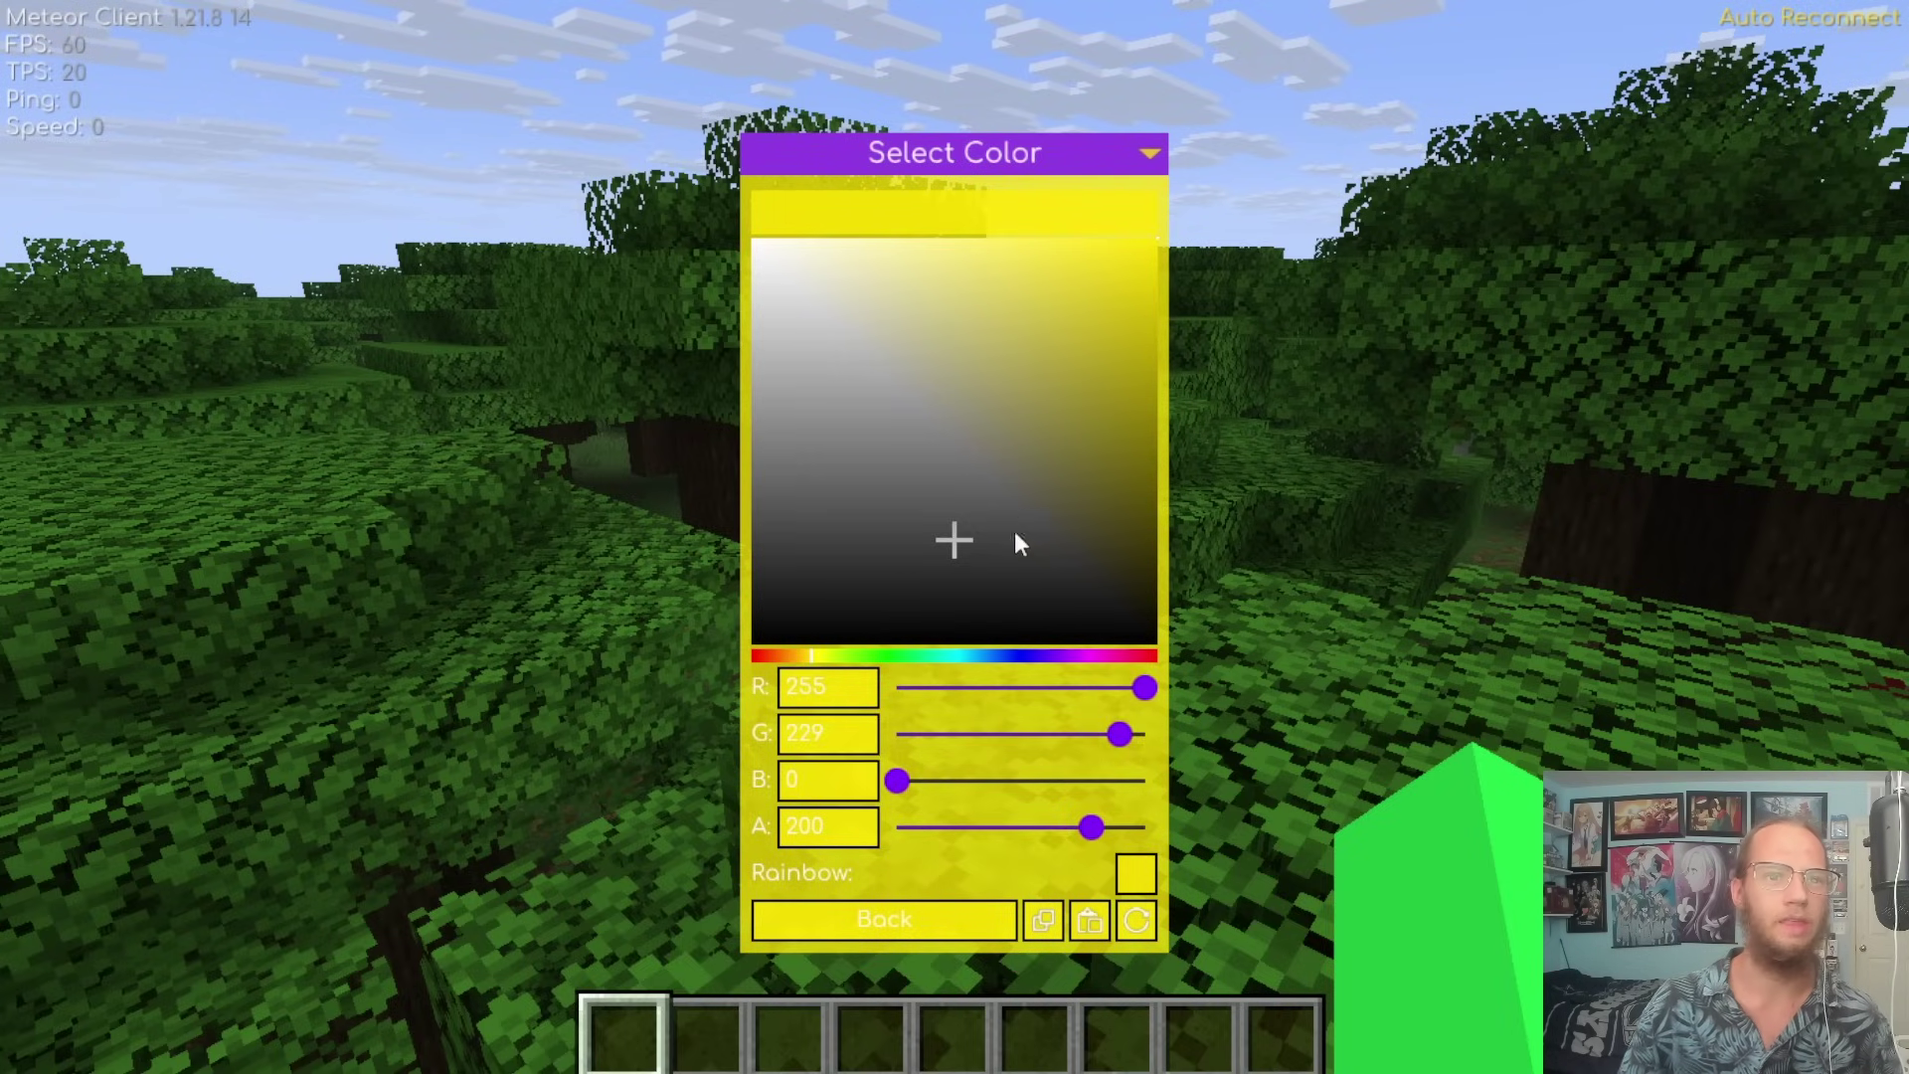
{"action": "left_click_drag", "start_coordinate": [1004, 658], "coordinate": [1013, 686]}
{"action": "left_click", "coordinate": [900, 921]}
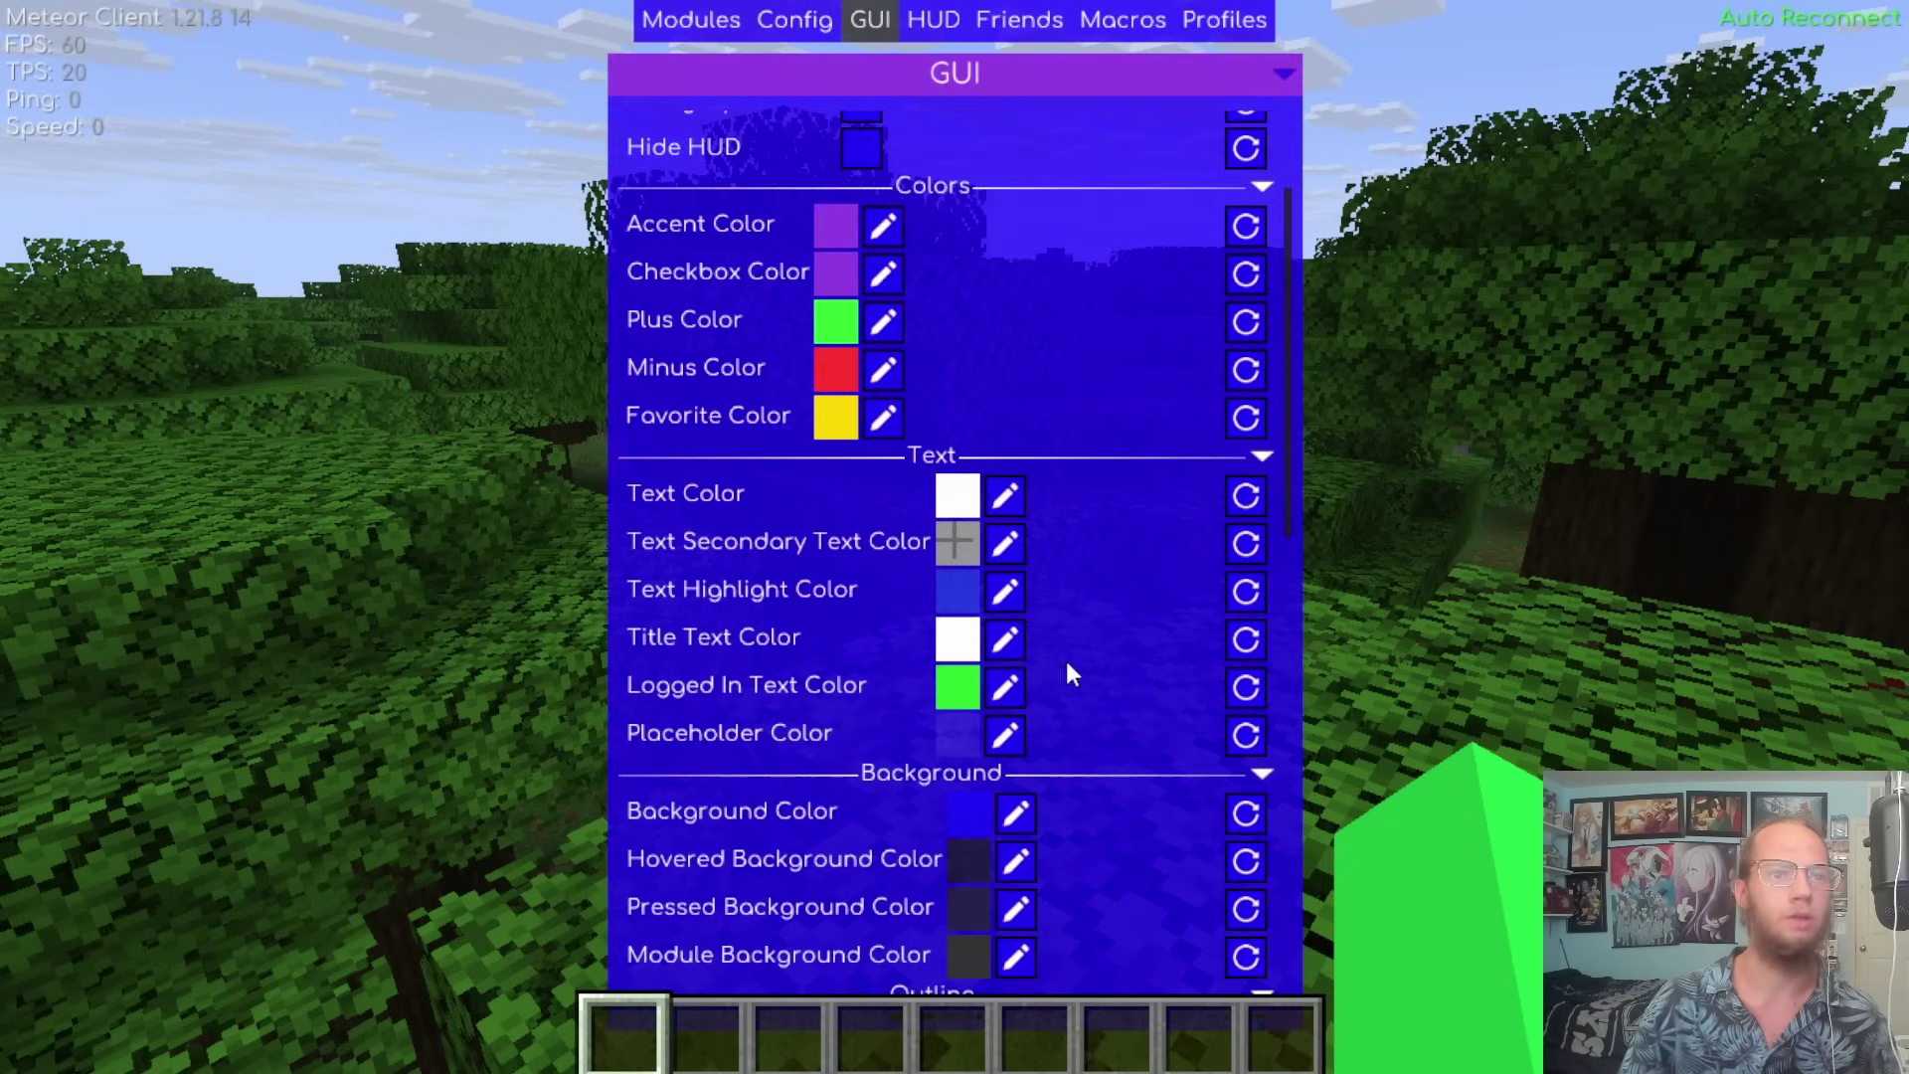
{"action": "left_click", "coordinate": [1248, 814]}
Turn on Rainbow for the GUI Outline Color.
{"action": "scroll", "coordinate": [1120, 806], "scroll_direction": "down", "scroll_amount": 4}
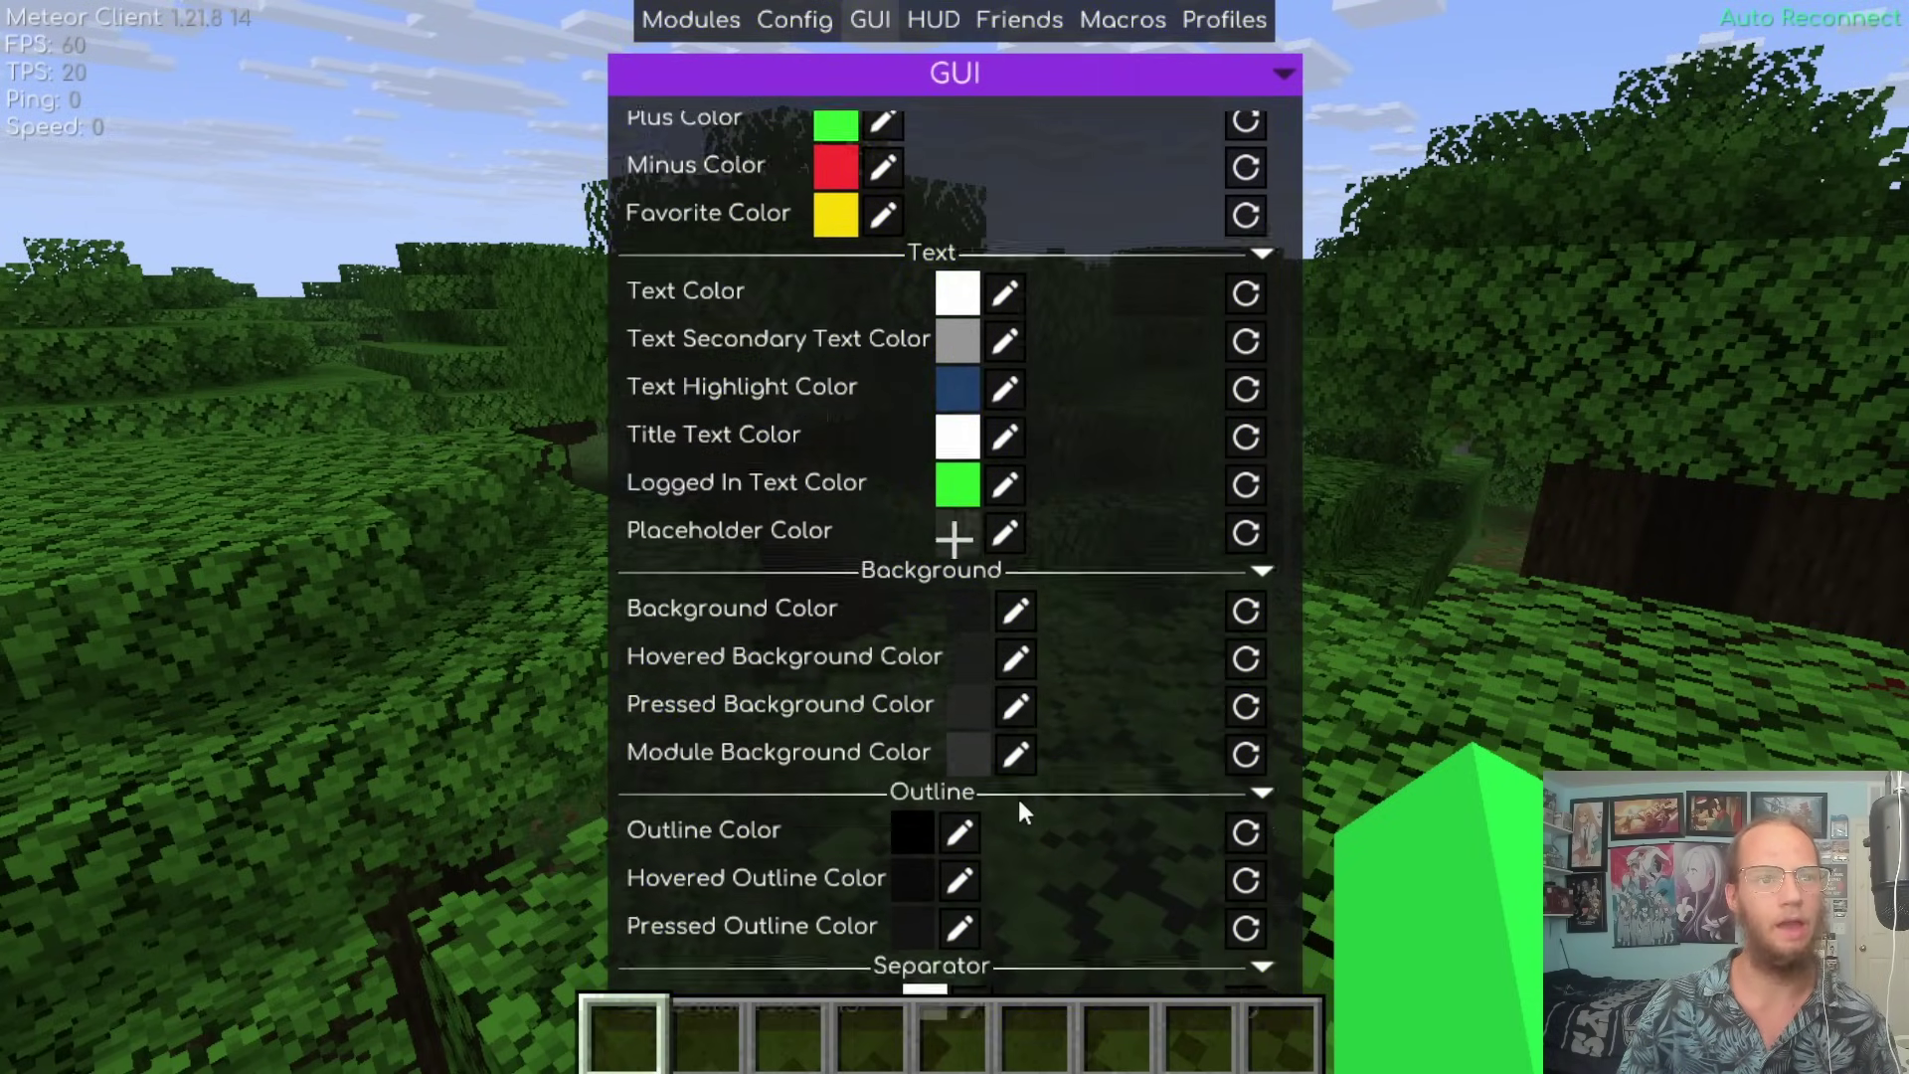
{"action": "left_click", "coordinate": [961, 816]}
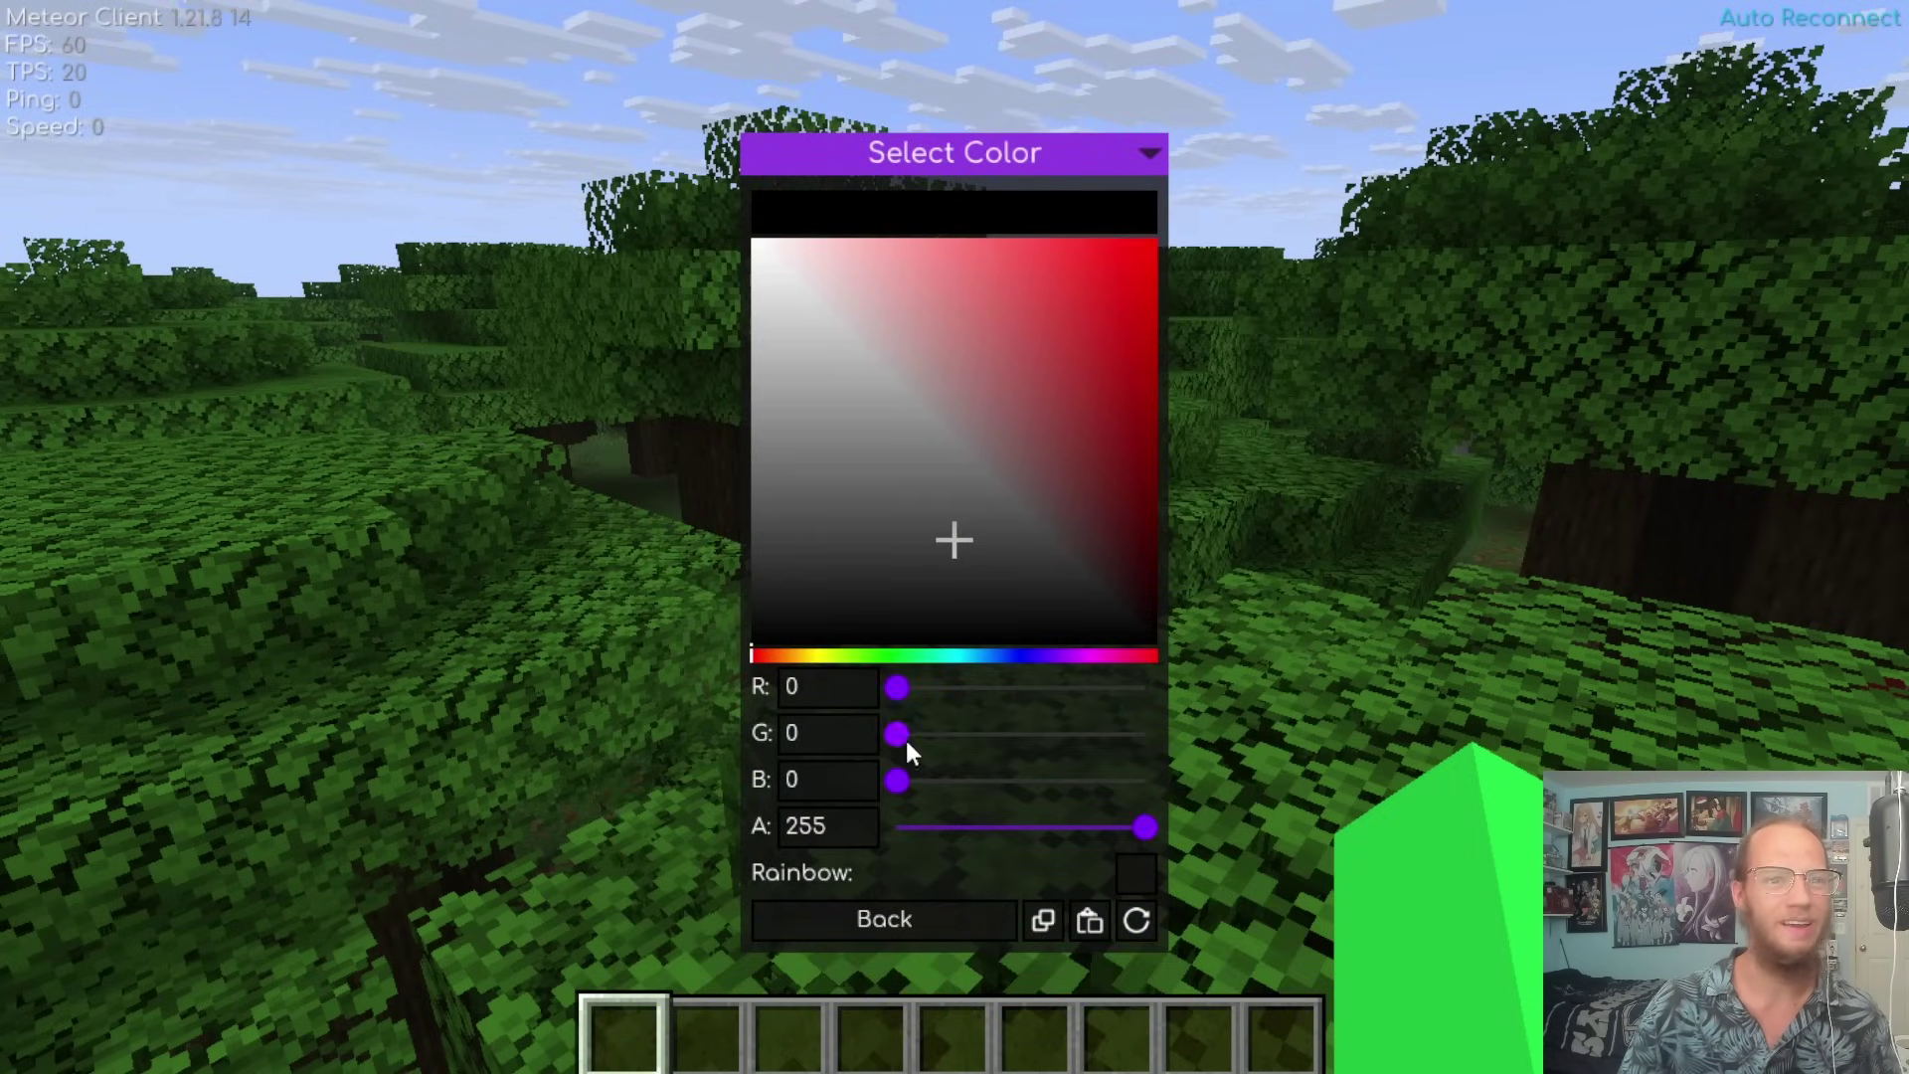
{"action": "left_click", "coordinate": [1137, 873]}
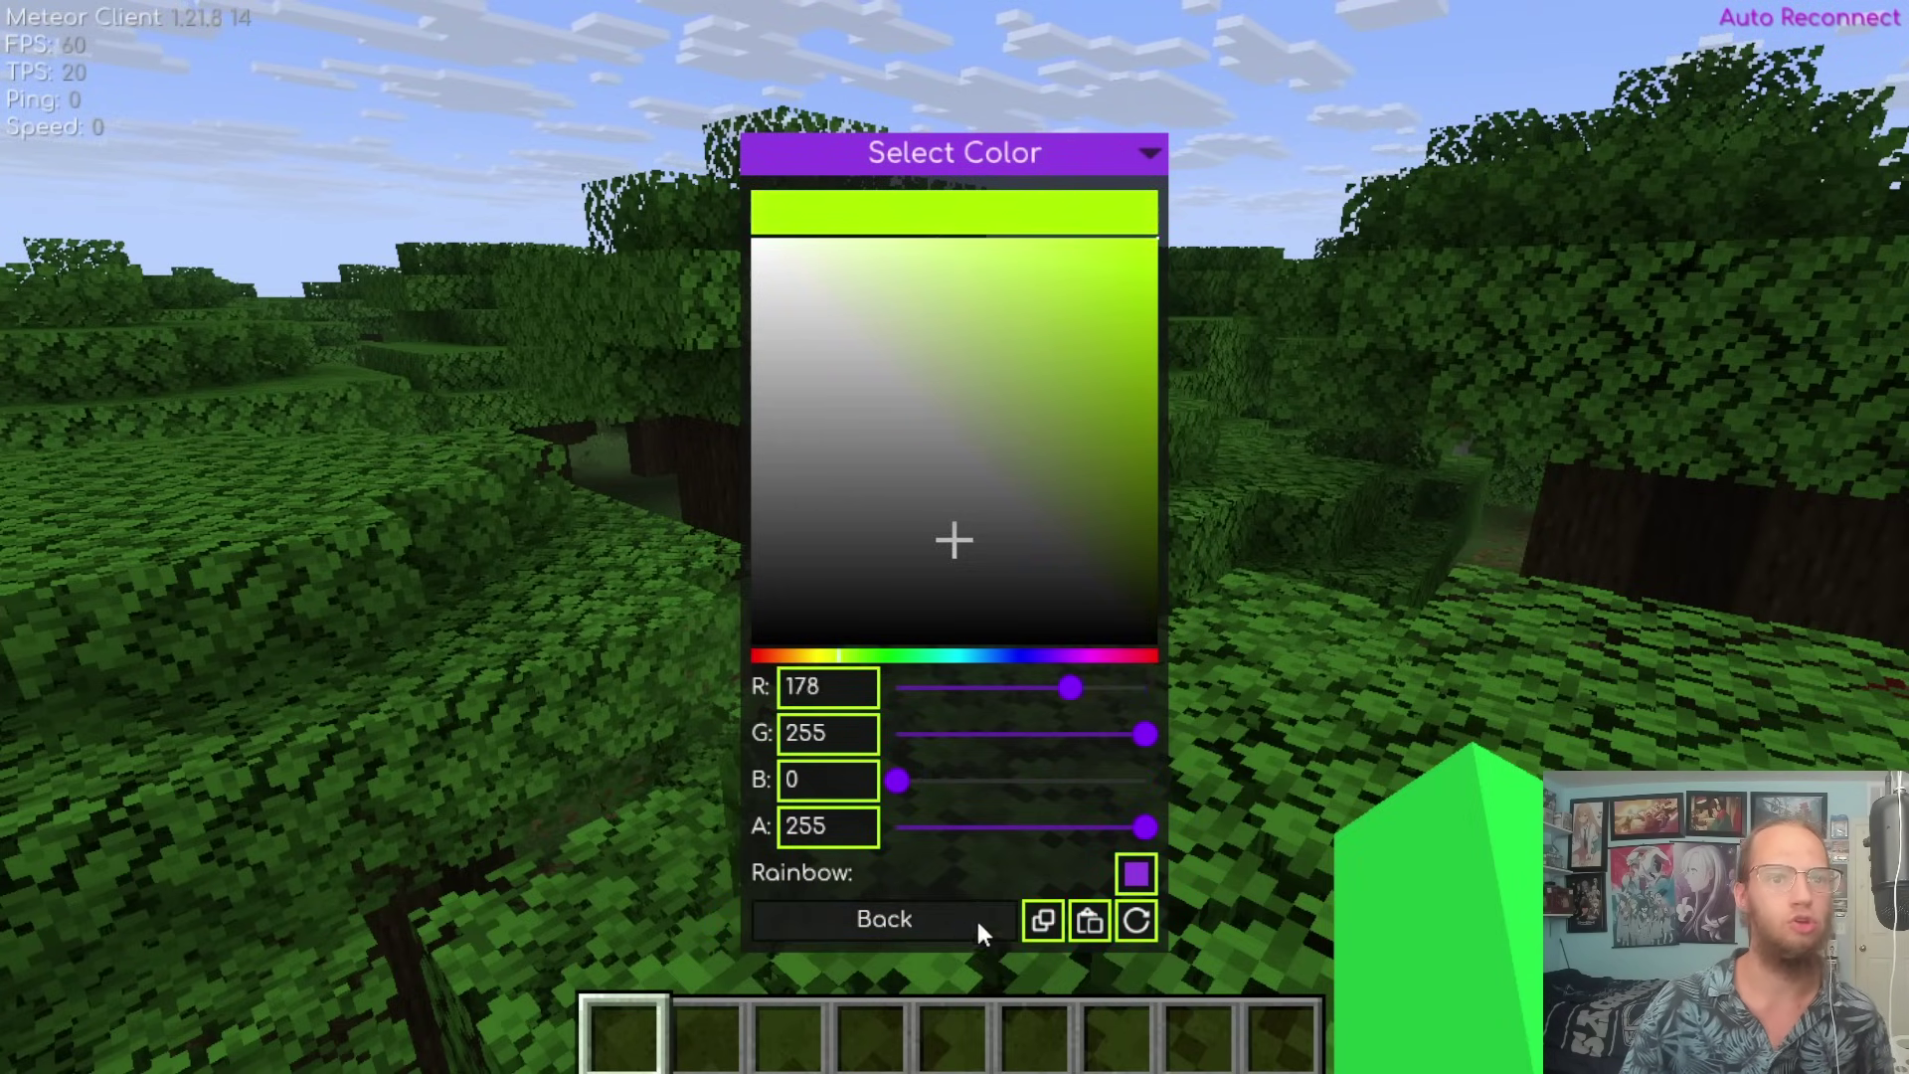
{"action": "left_click", "coordinate": [925, 919]}
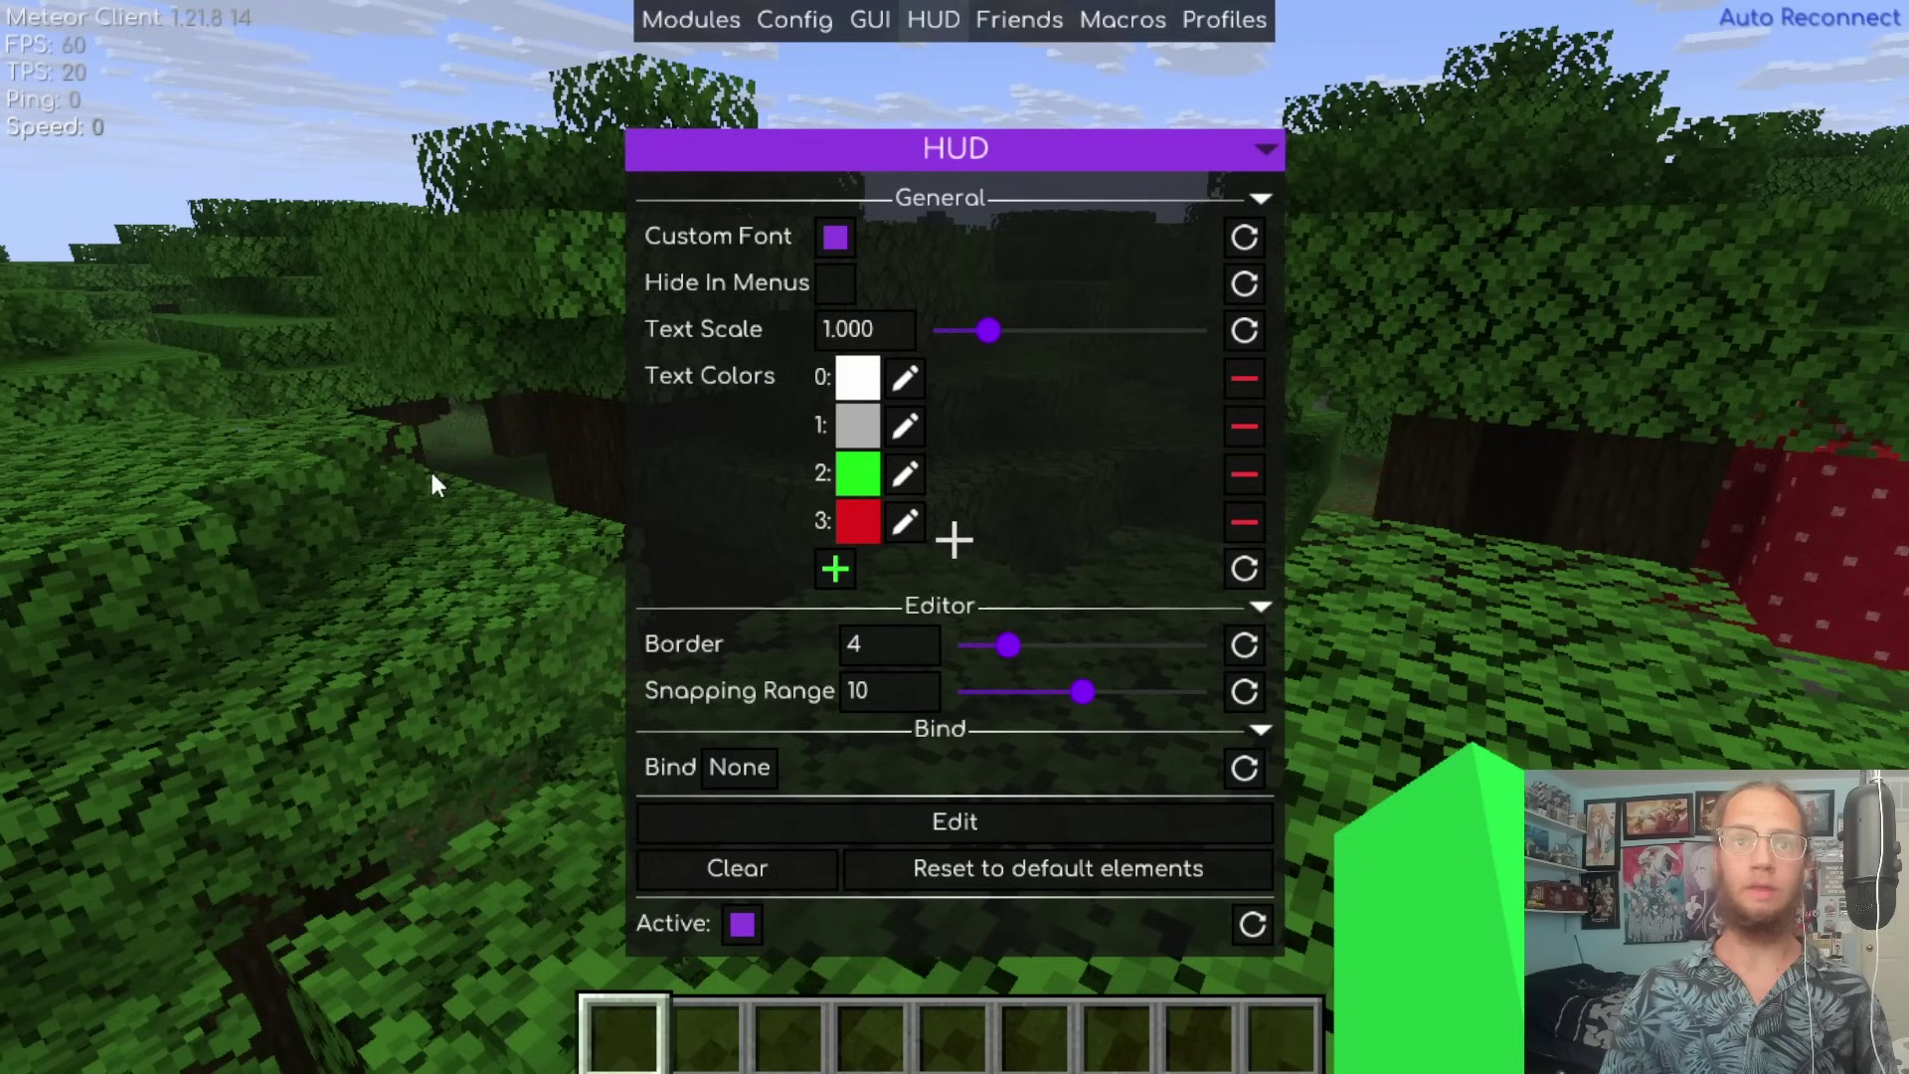
Keep the custom HUD font on and enable Hide In Menus.
{"action": "left_click", "coordinate": [837, 238]}
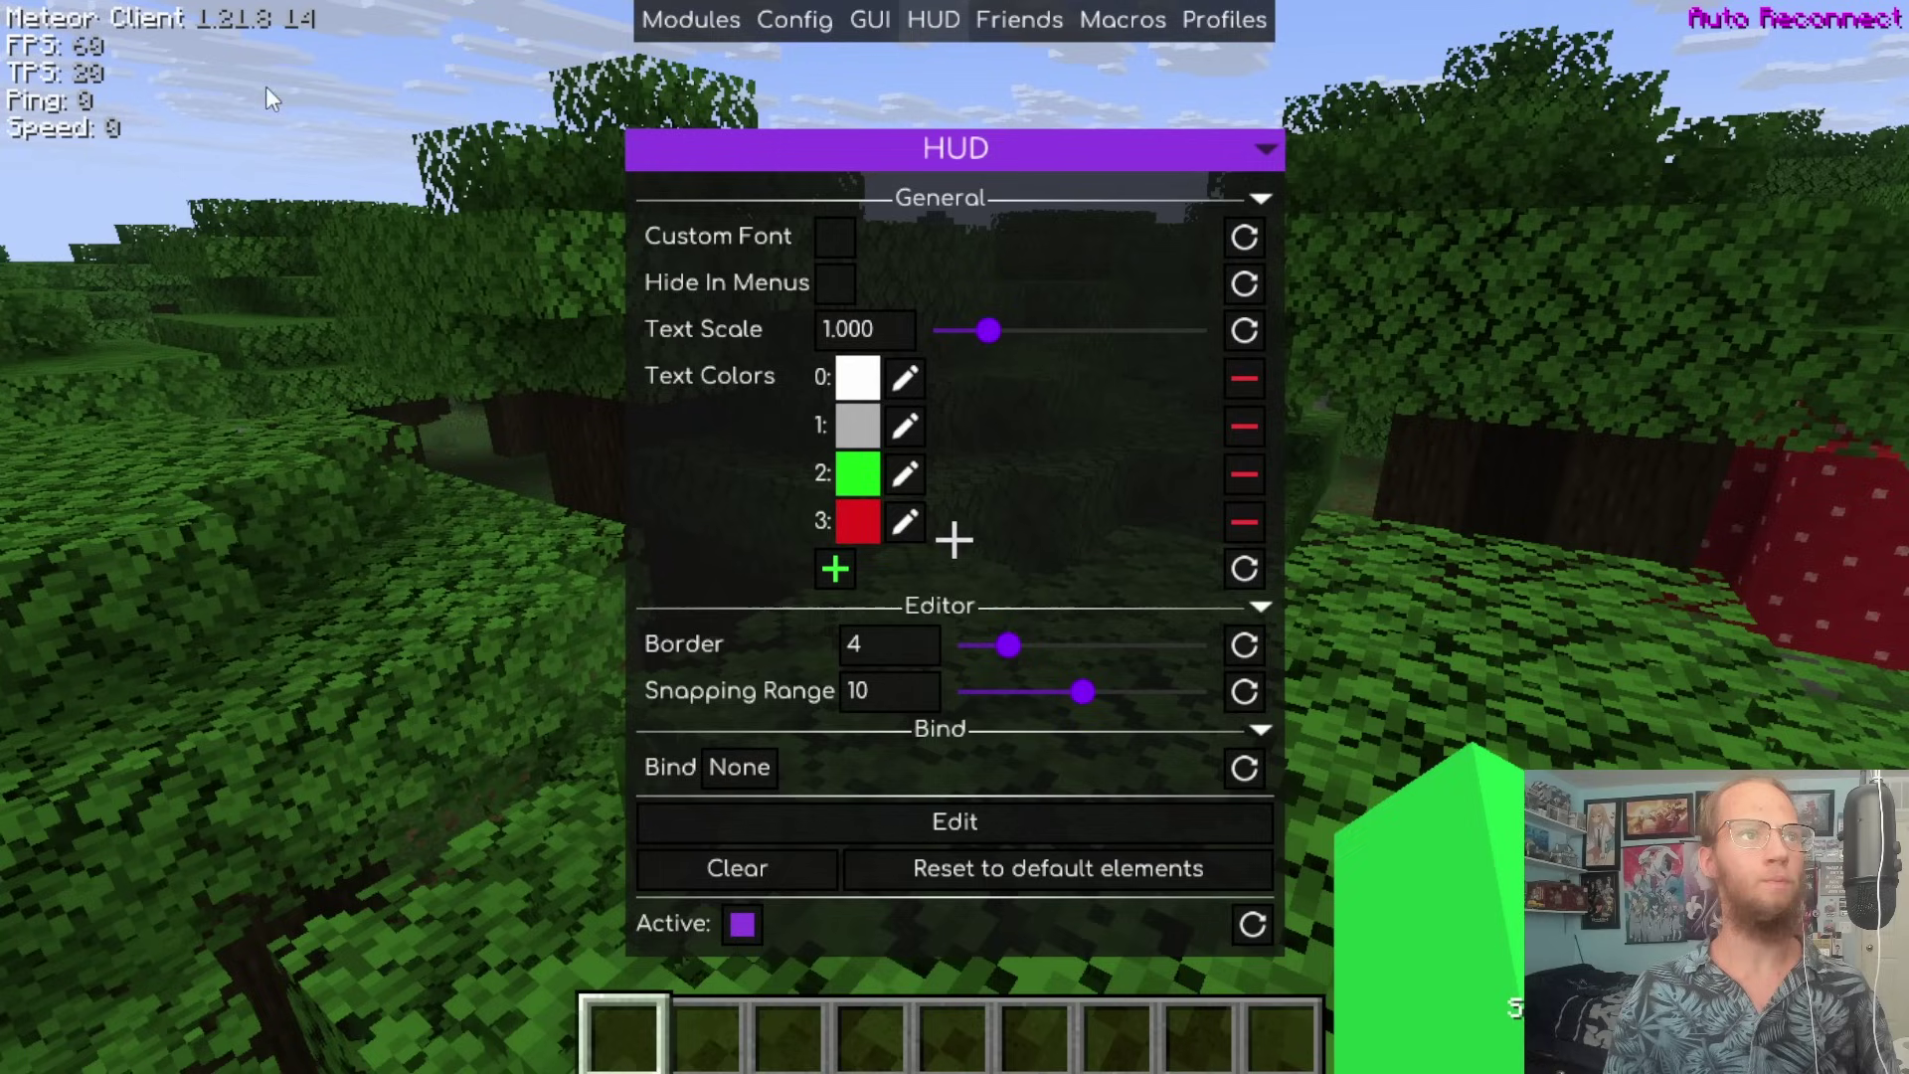
{"action": "left_click", "coordinate": [833, 238]}
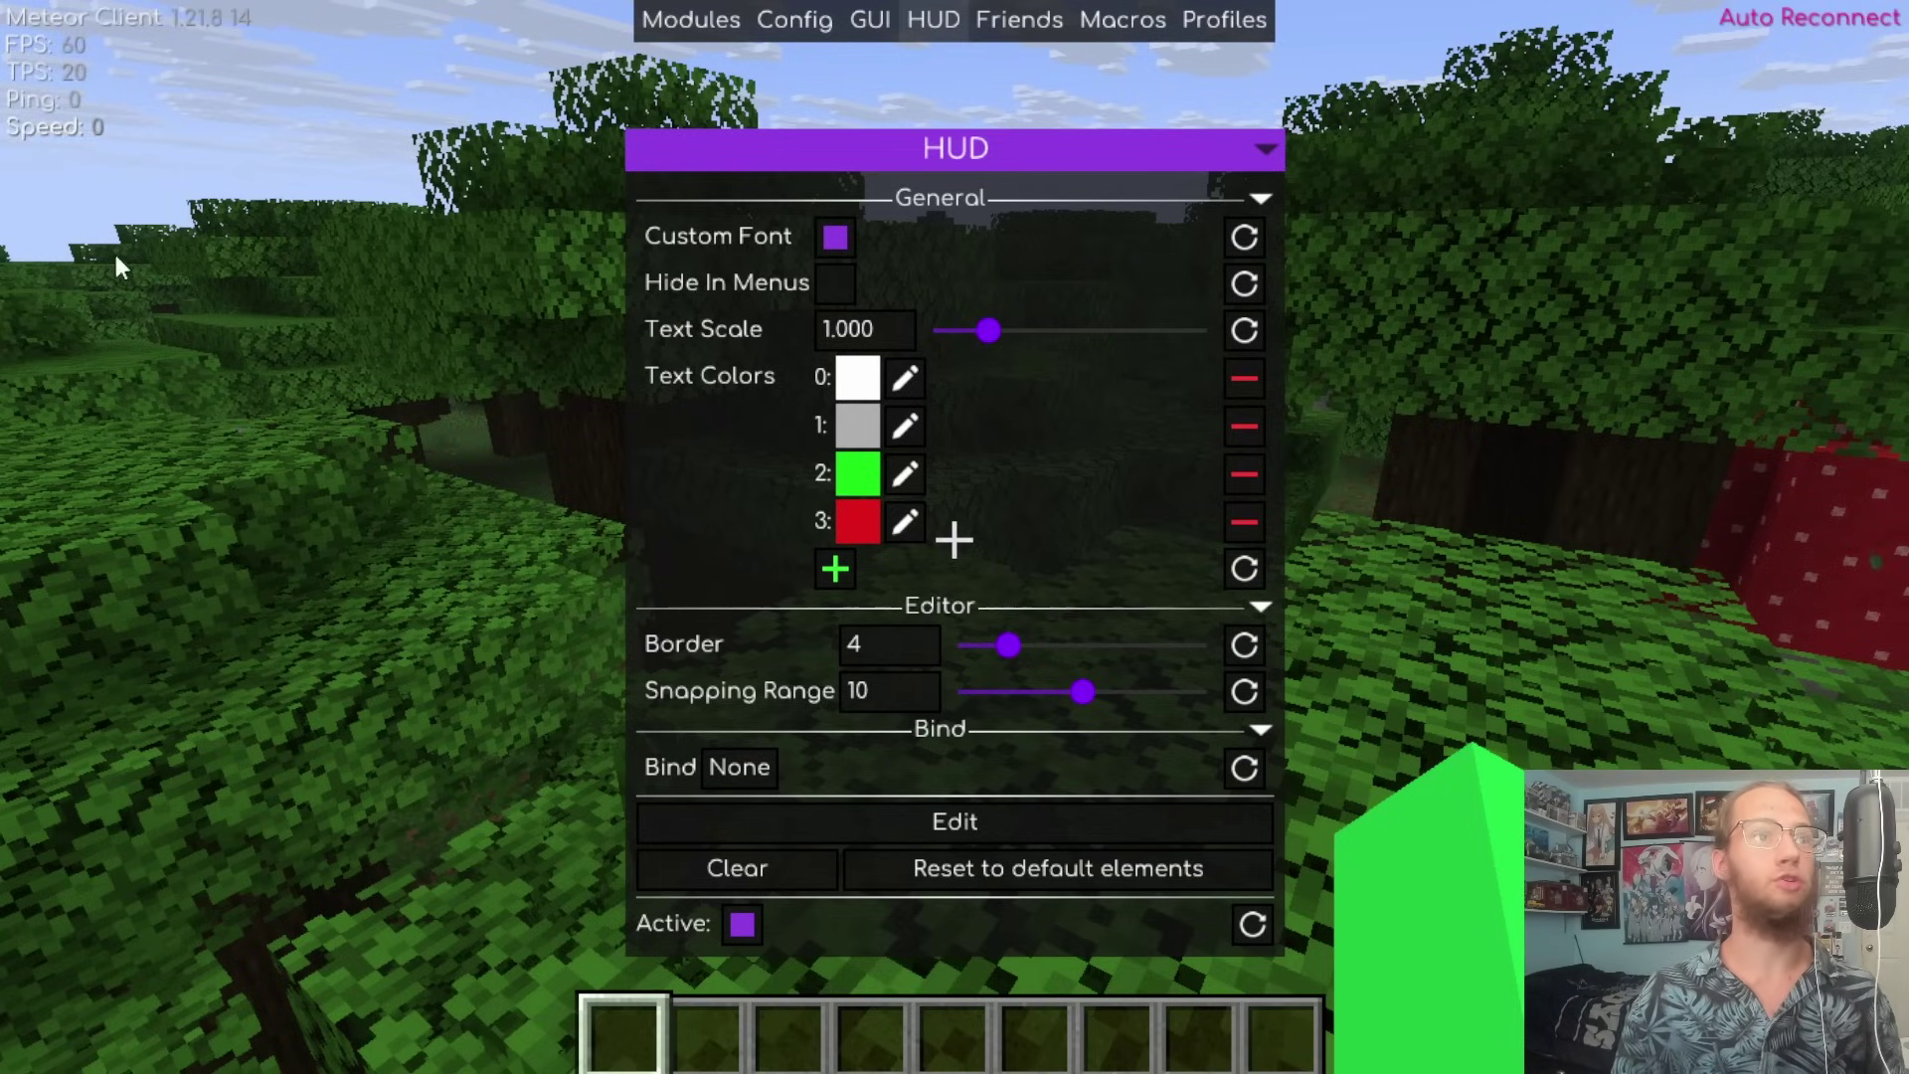
{"action": "left_click", "coordinate": [835, 285]}
Check that the HUD hides in the creative inventory, then reopen the HUD settings.
{"action": "key", "text": "Escape"}
{"action": "key", "text": "Escape"}
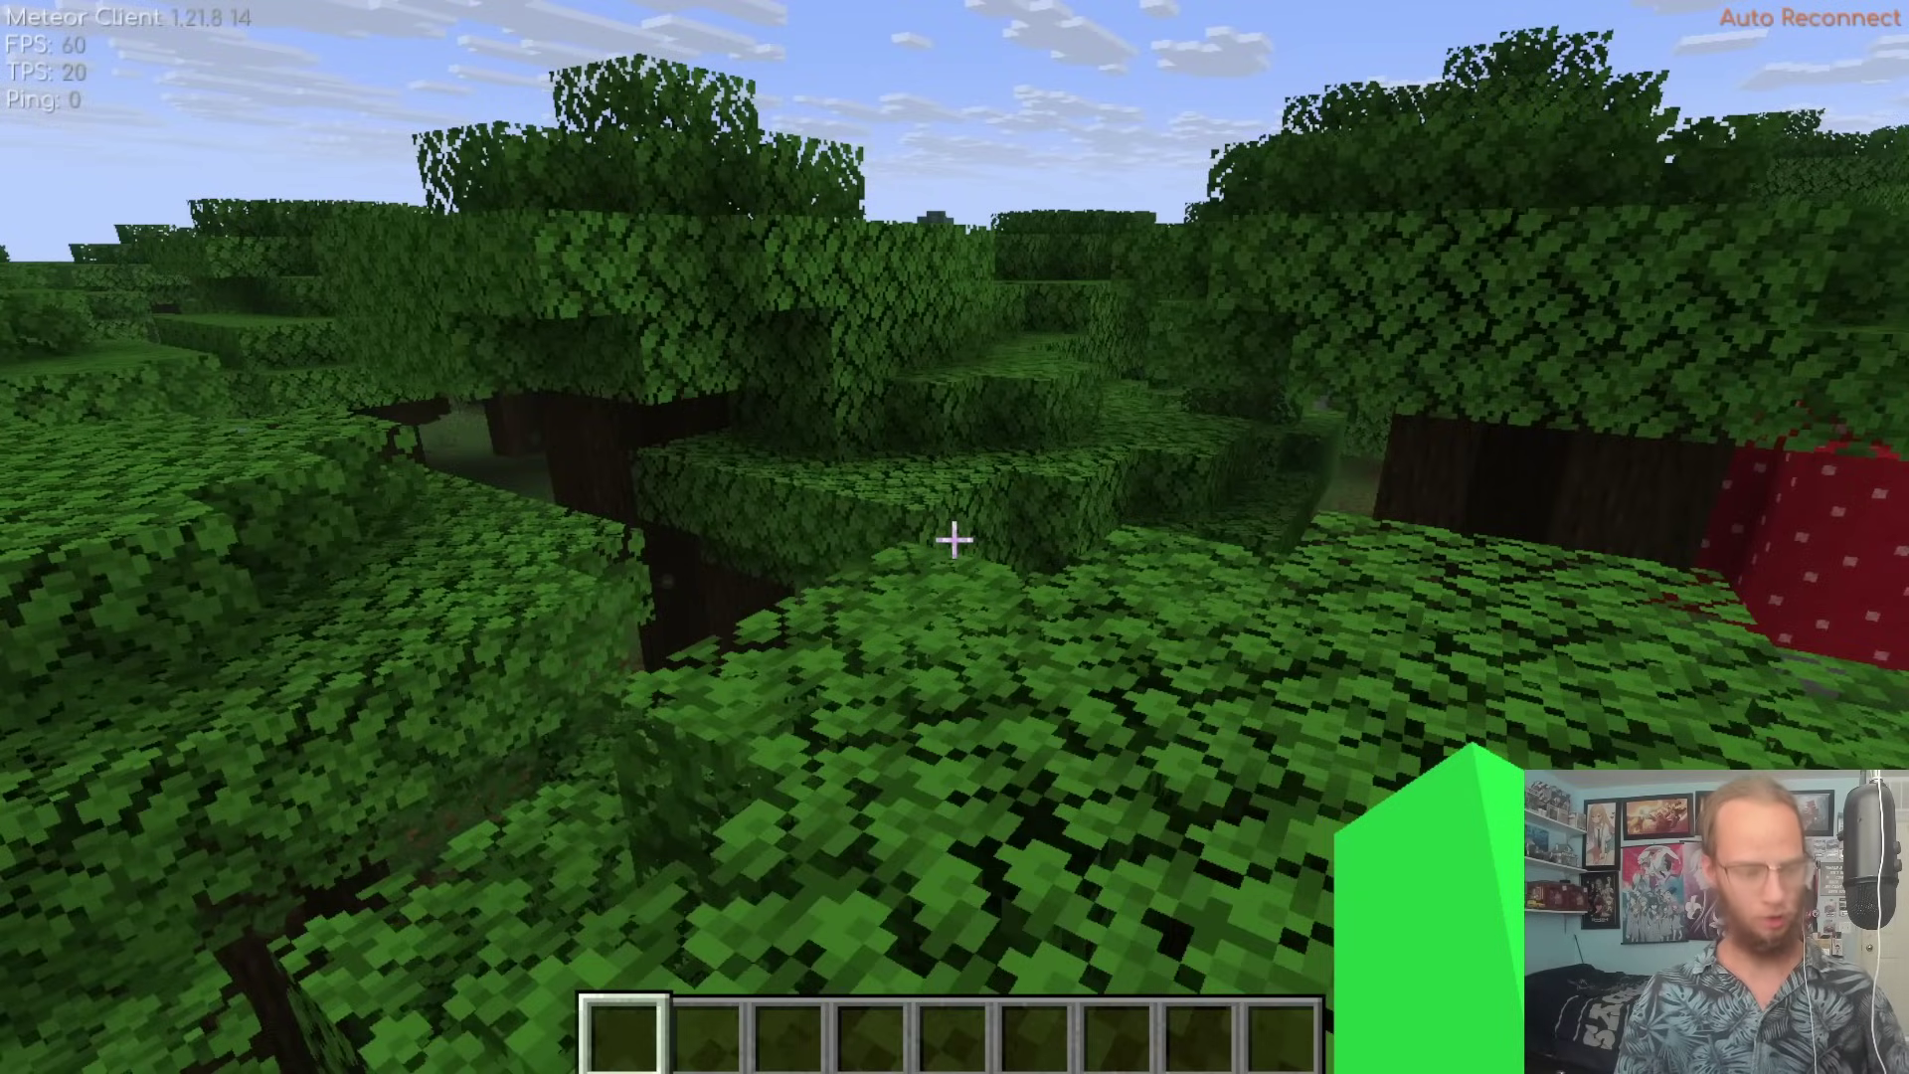
{"action": "key", "text": "e"}
{"action": "key", "text": "e"}
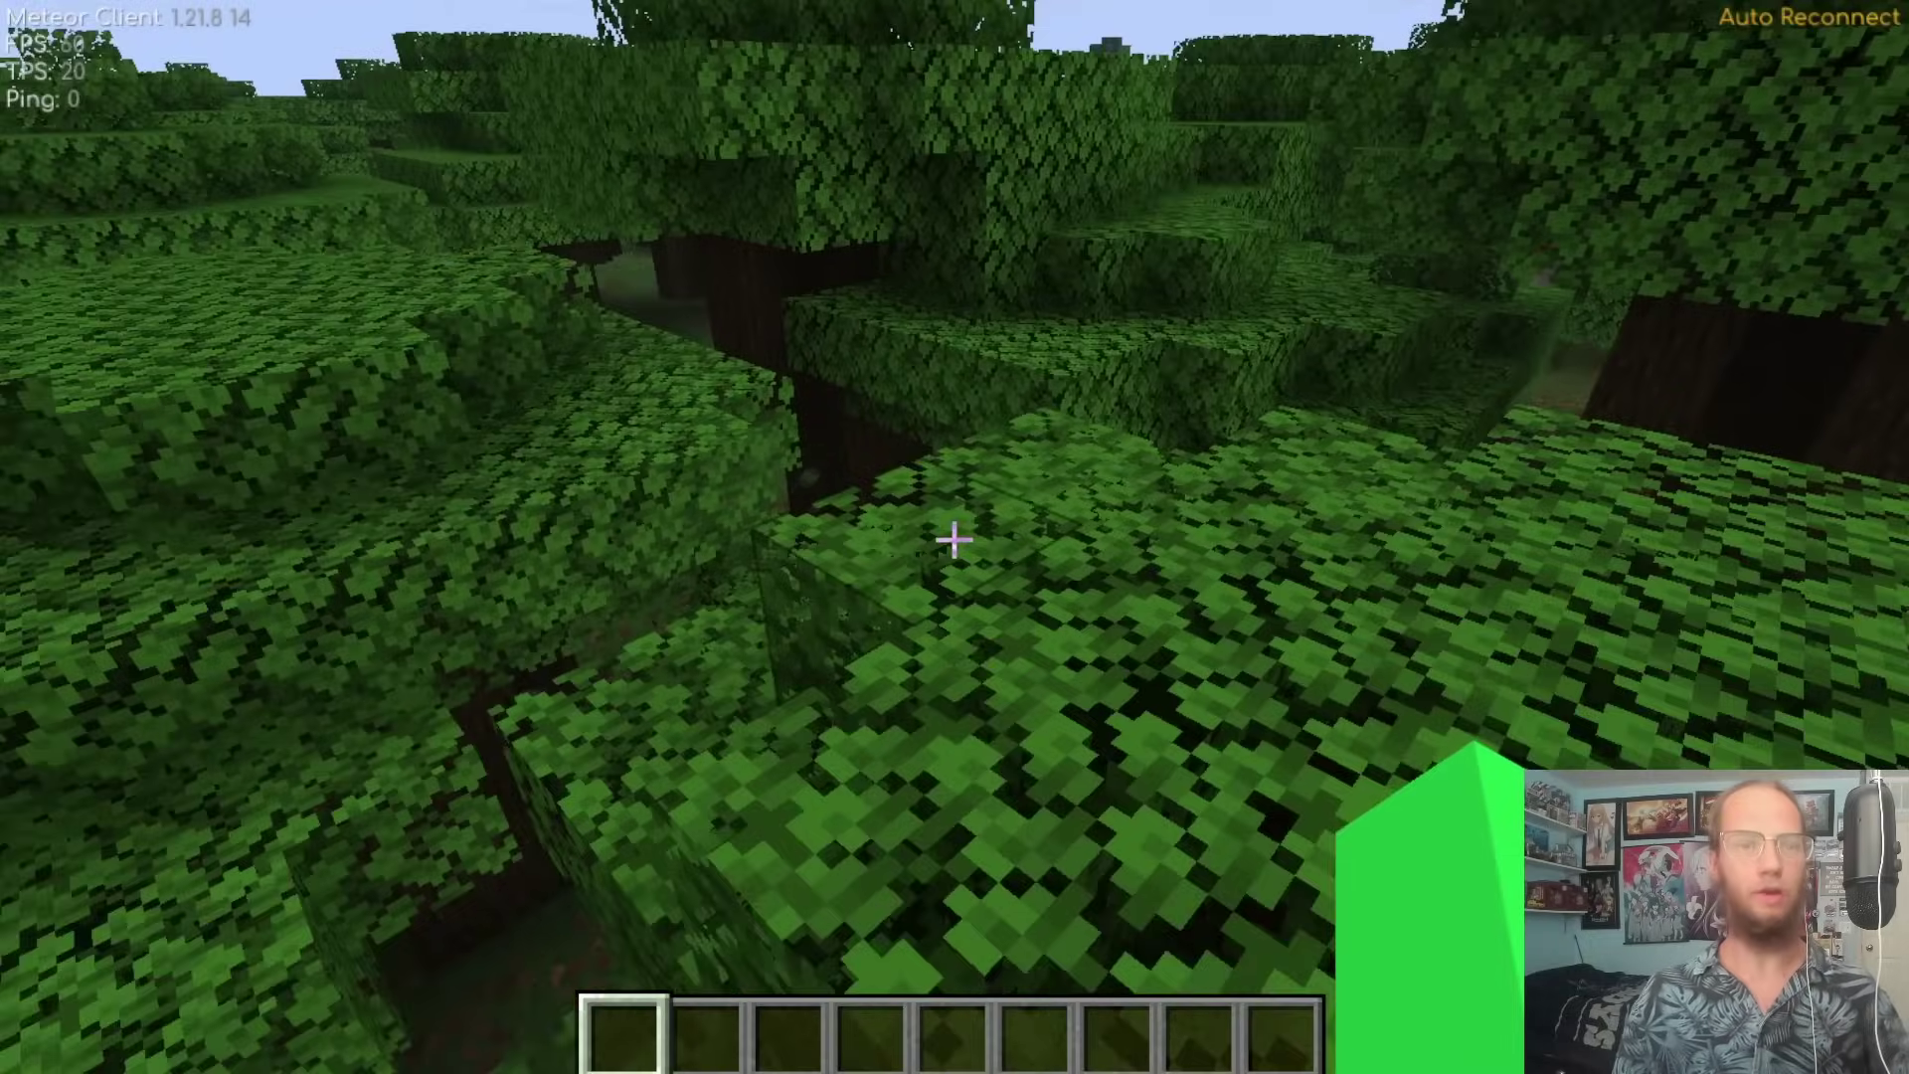
{"action": "key", "text": "Shift_R"}
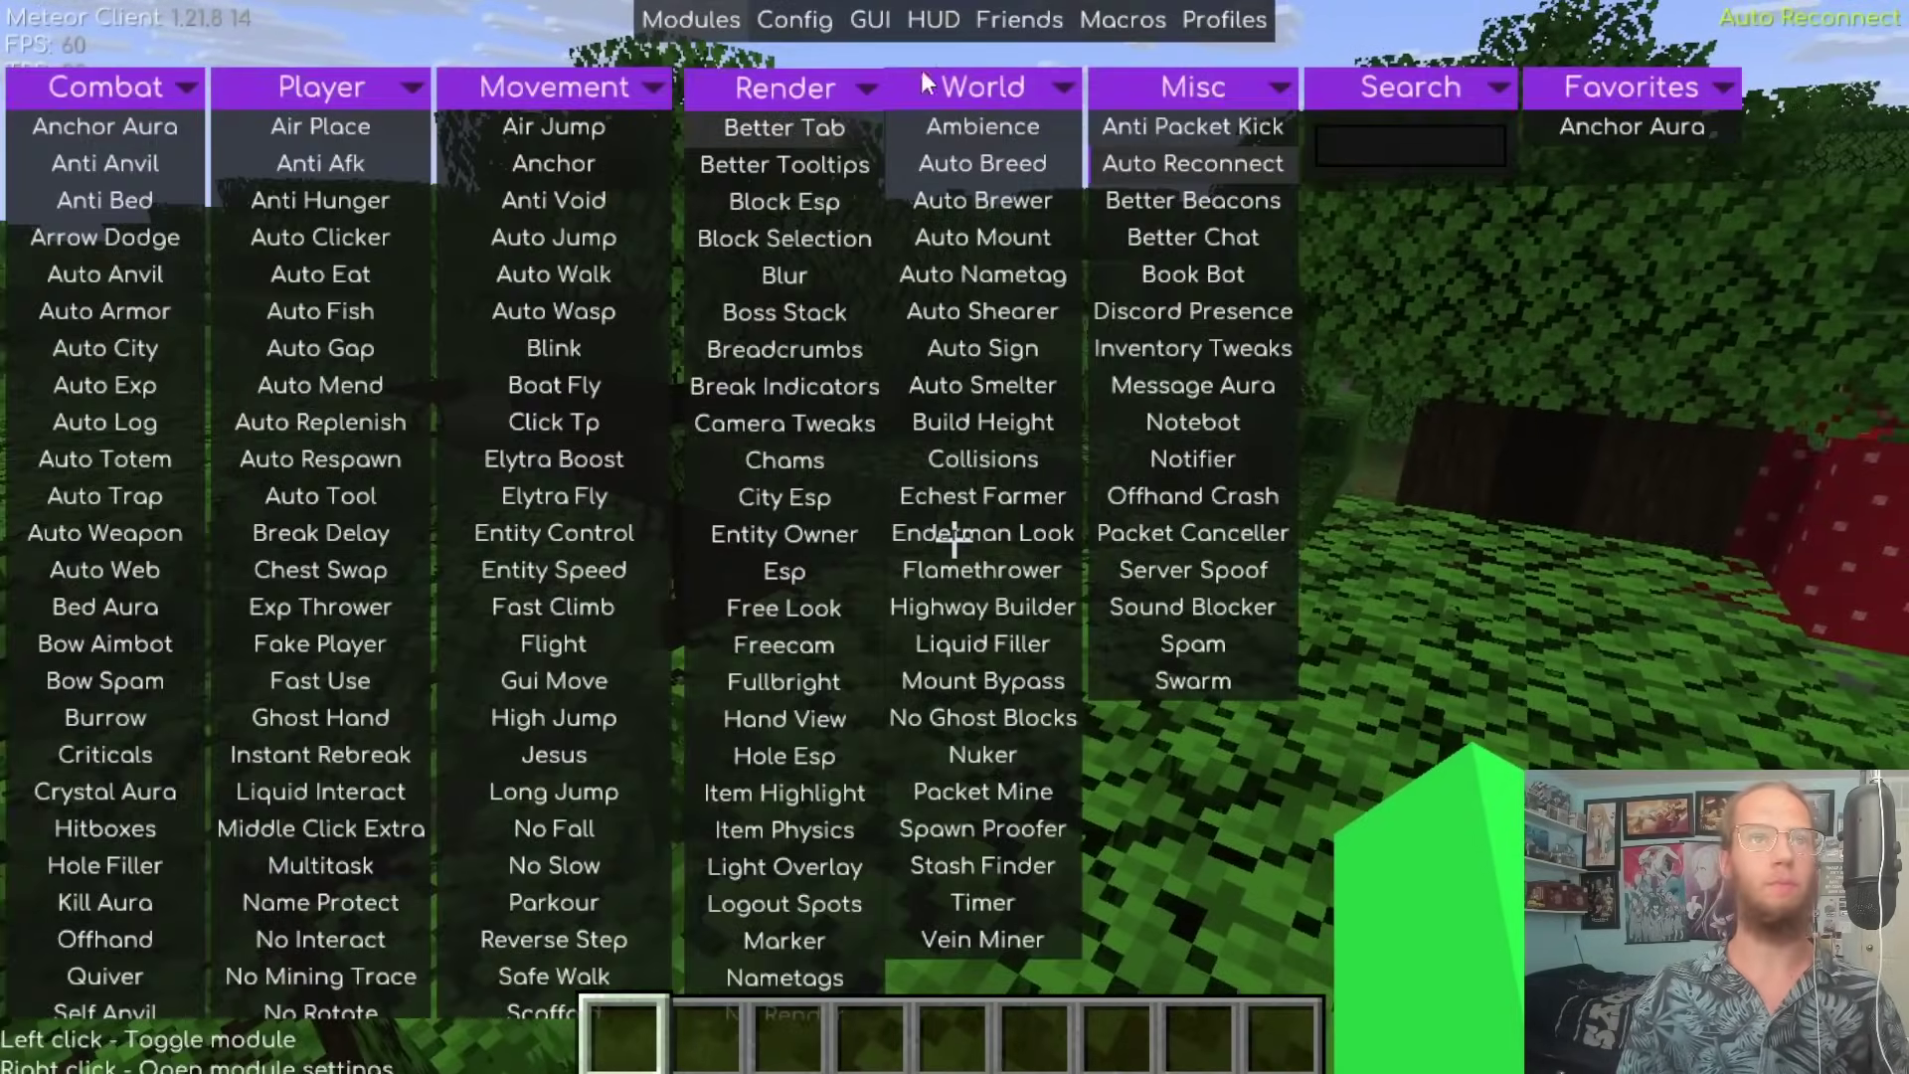
{"action": "left_click", "coordinate": [950, 20]}
{"action": "key", "text": "Escape"}
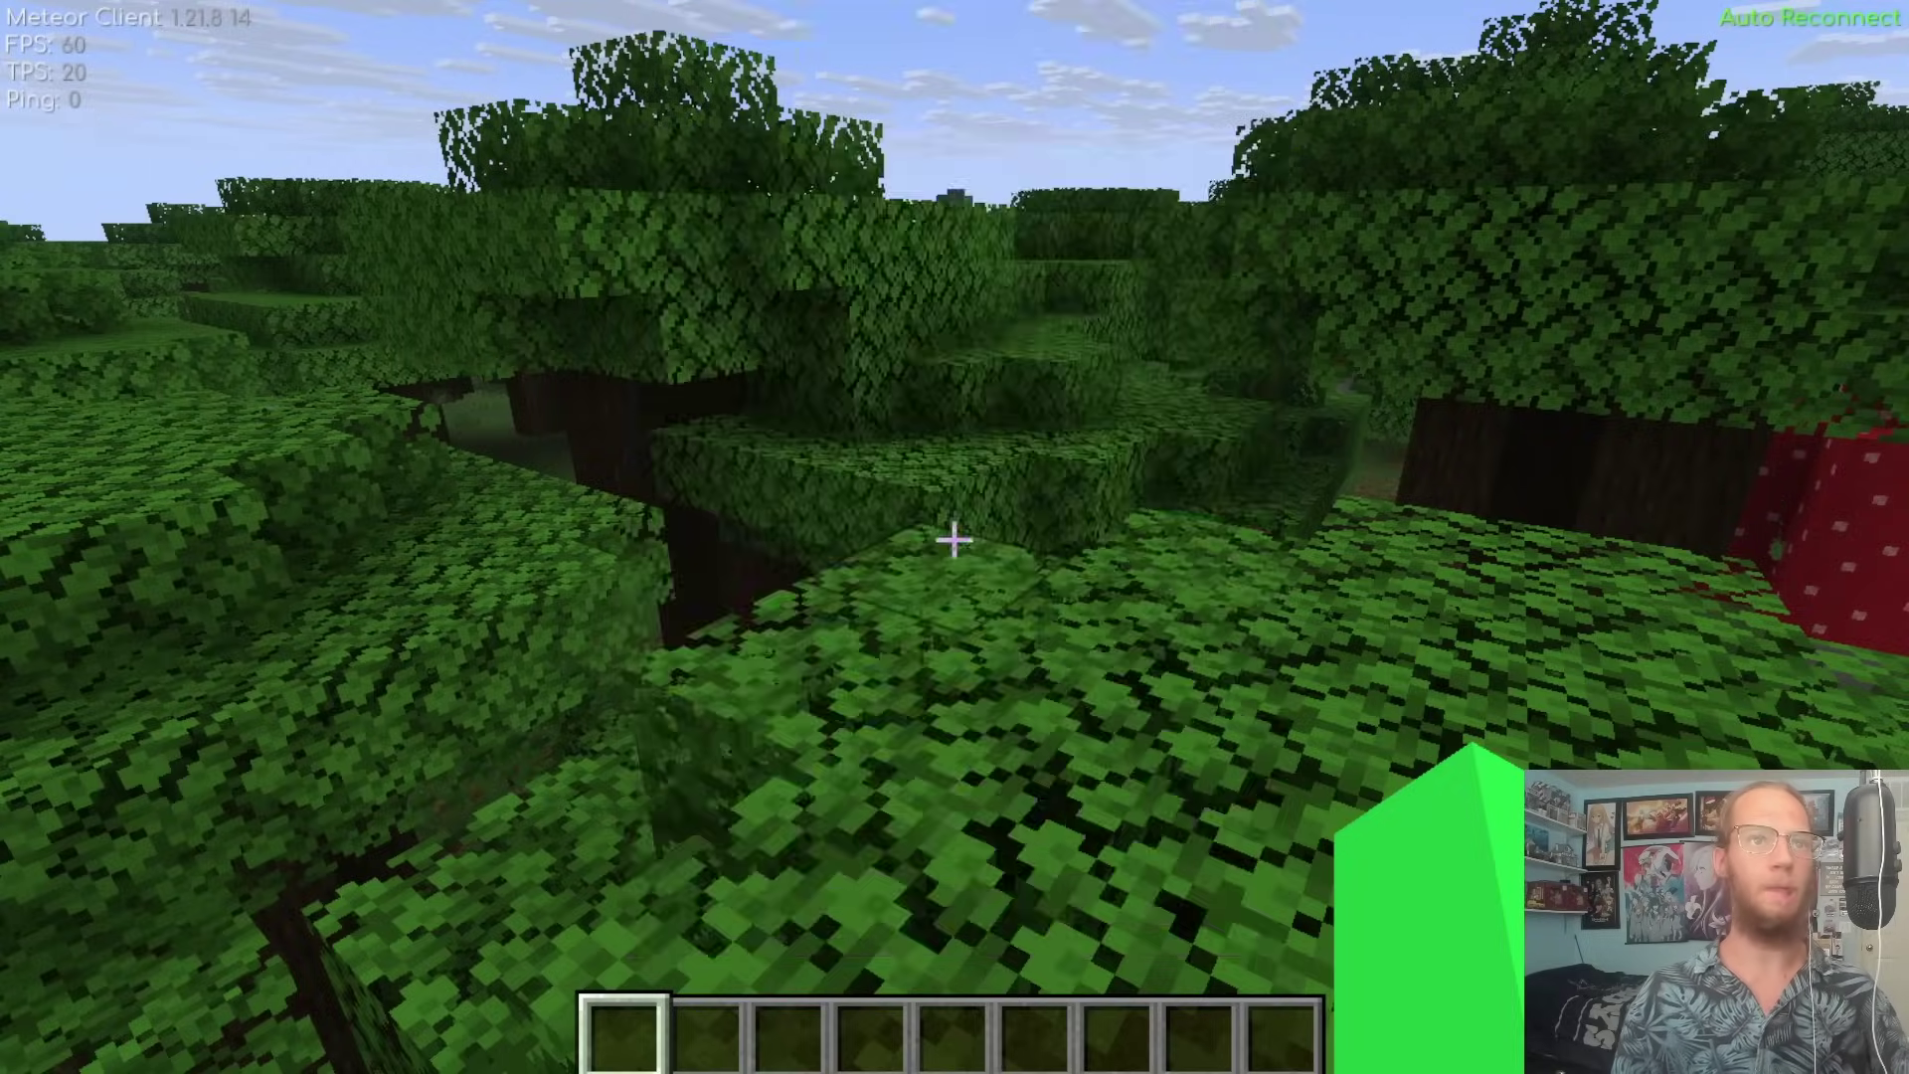
{"action": "key", "text": "Escape"}
{"action": "key", "text": "Escape"}
{"action": "key", "text": "e"}
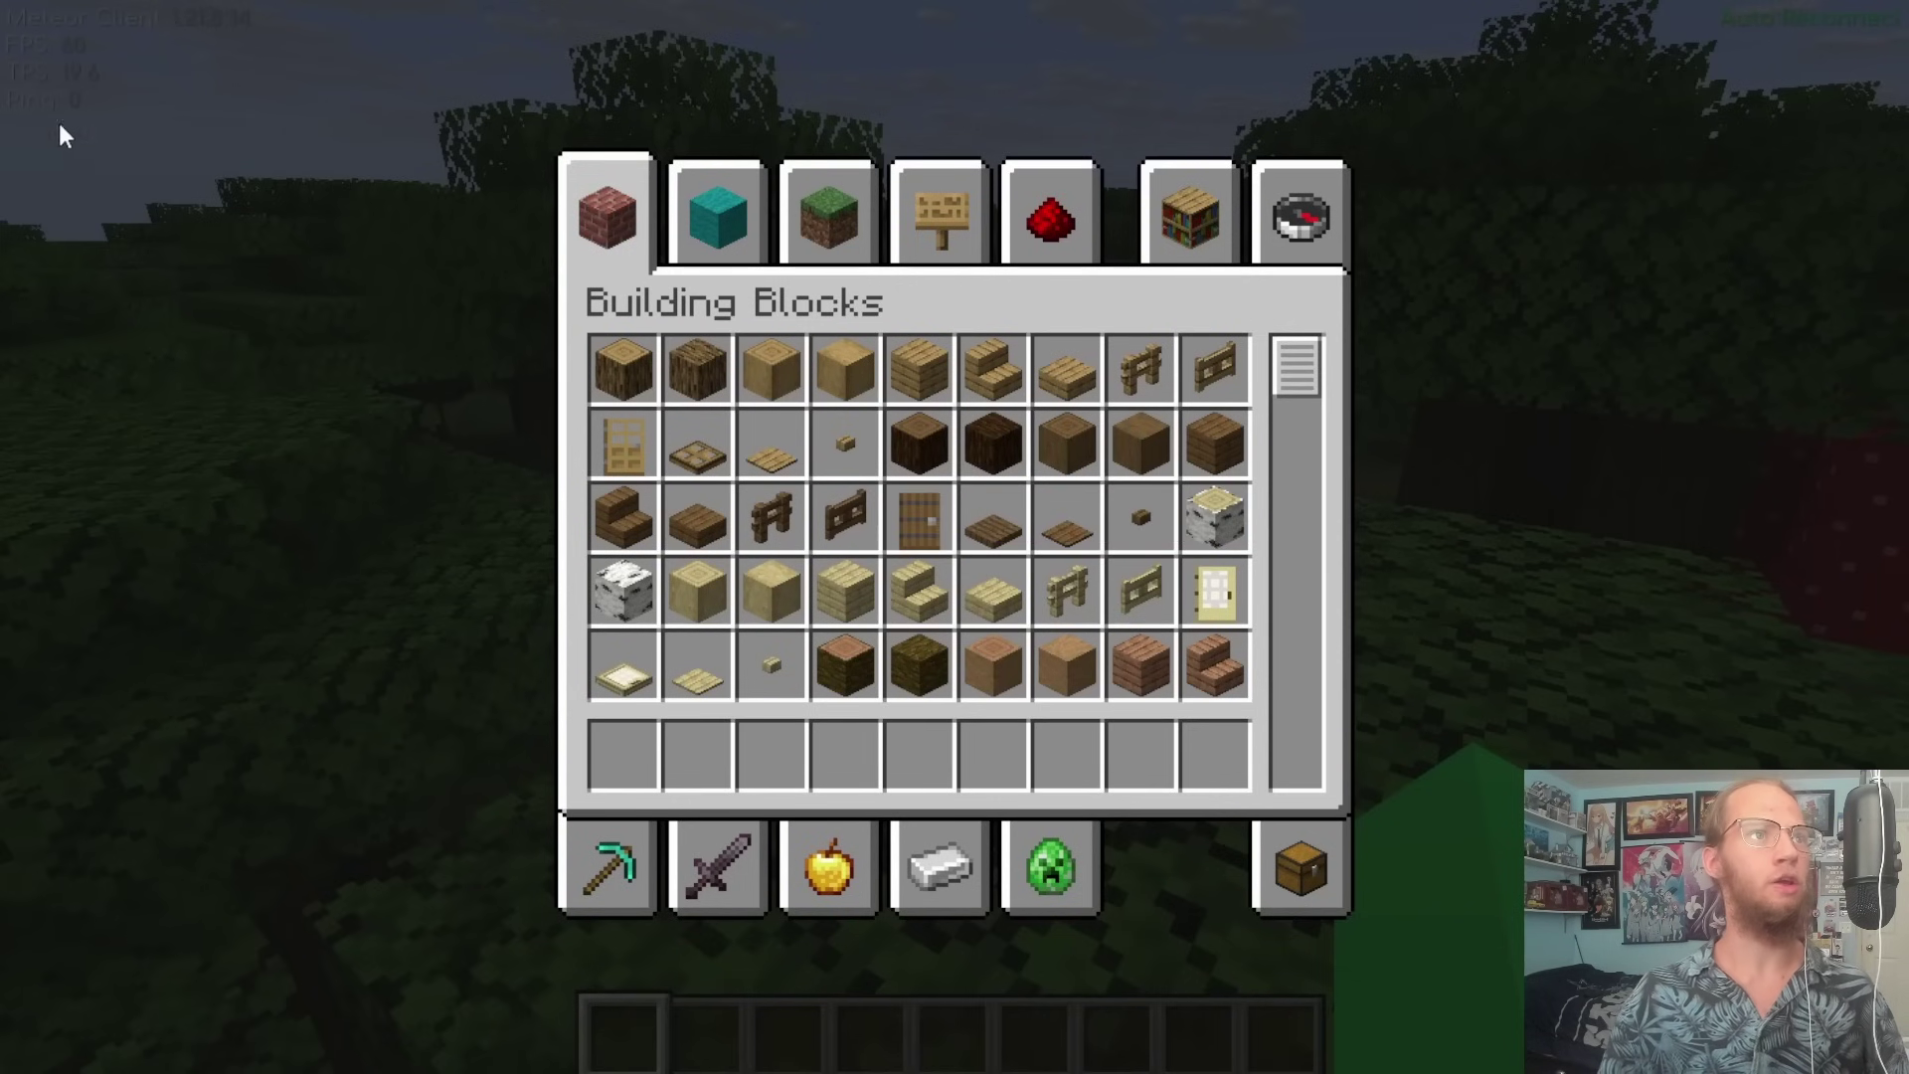
{"action": "key", "text": "e"}
{"action": "key", "text": "Shift_R"}
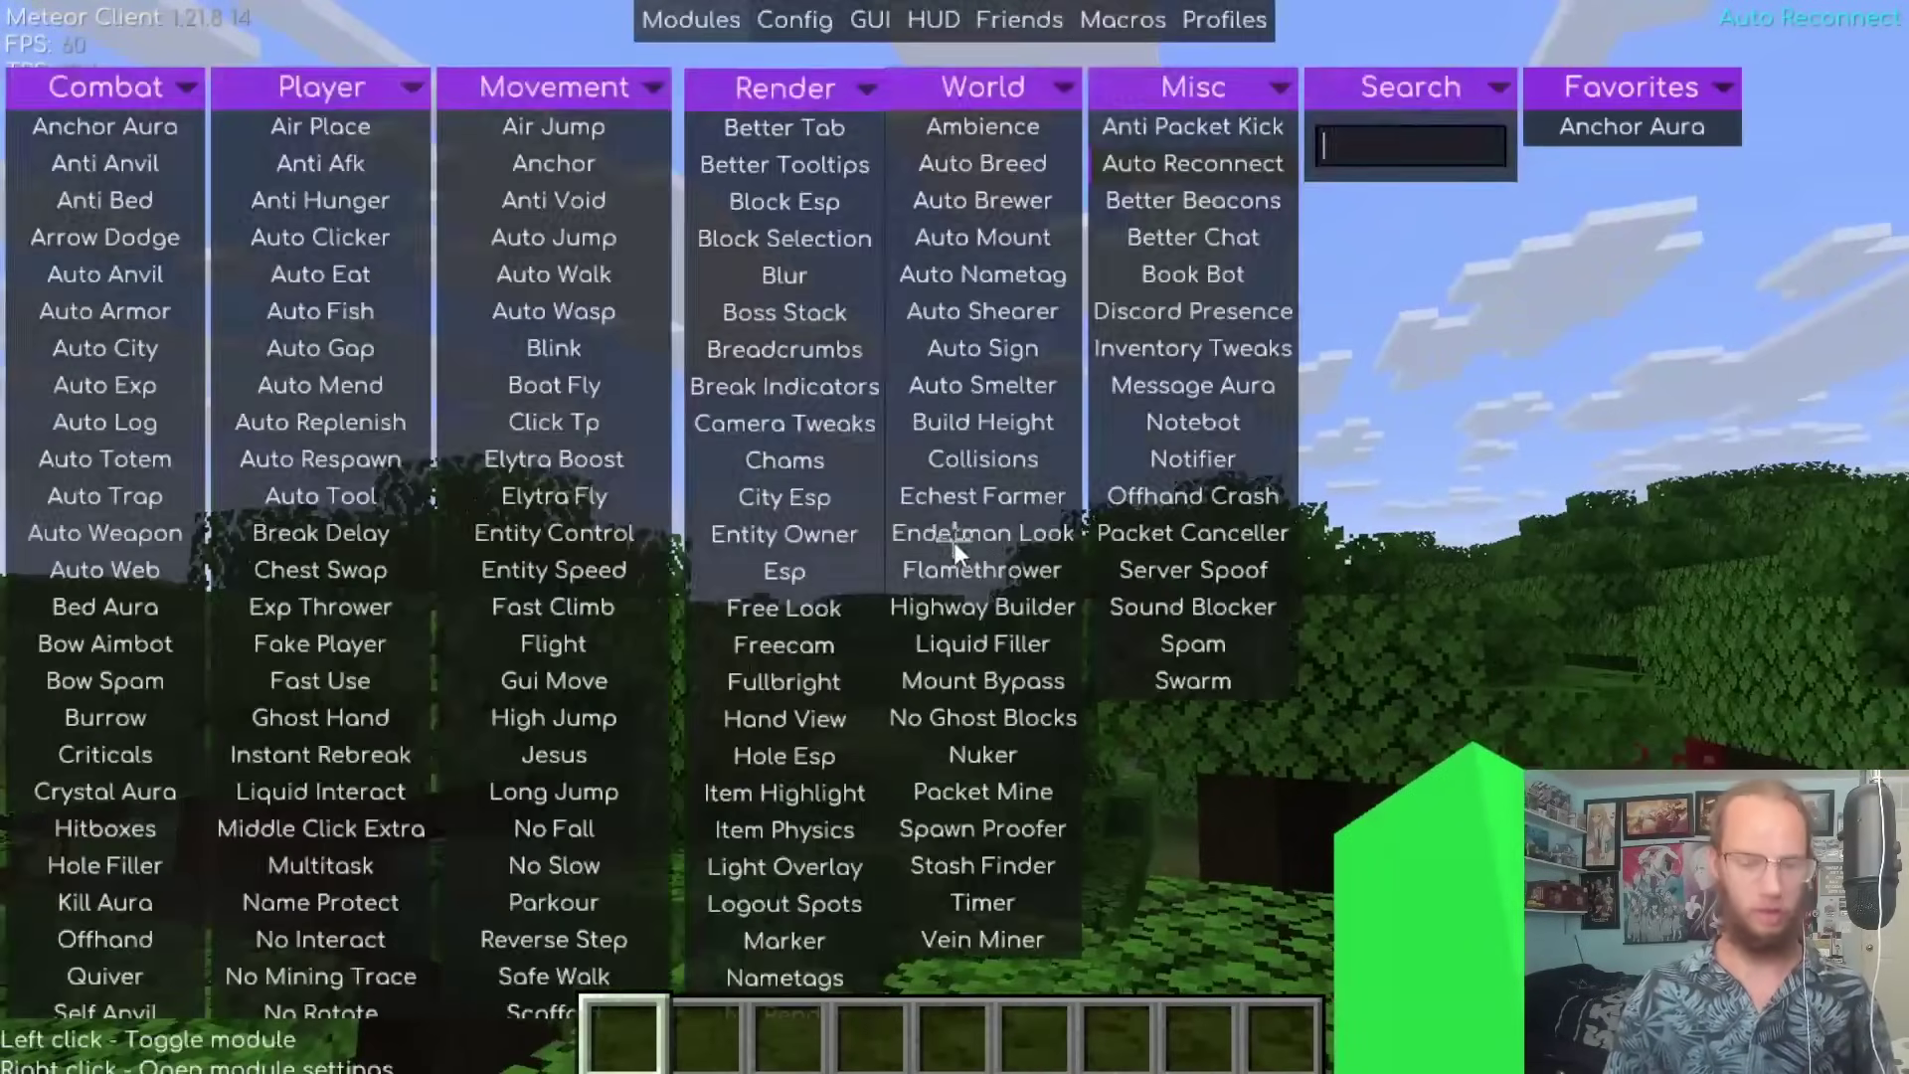
{"action": "left_click", "coordinate": [933, 24]}
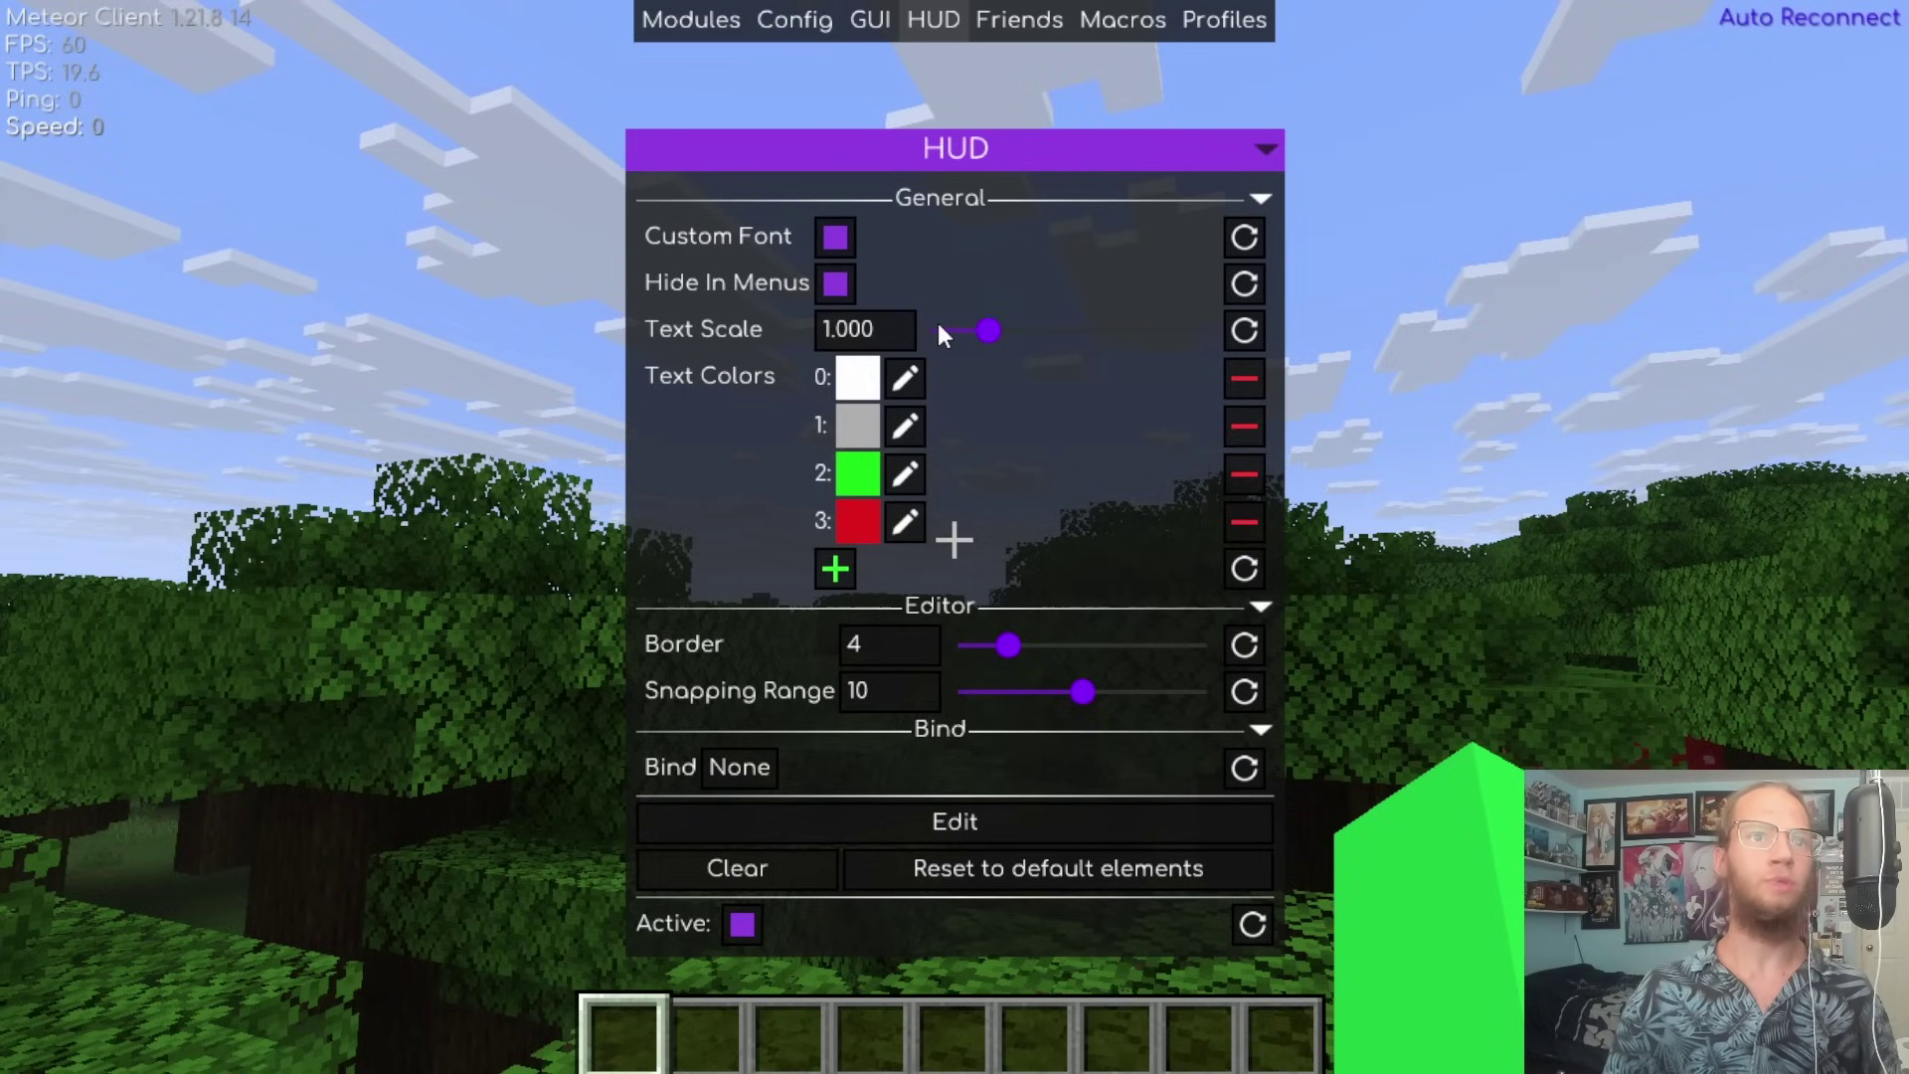
Raise HUD Text Scale to 1.023 and set HUD text colour 0 to red.
{"action": "left_click_drag", "start_coordinate": [939, 325], "coordinate": [991, 334]}
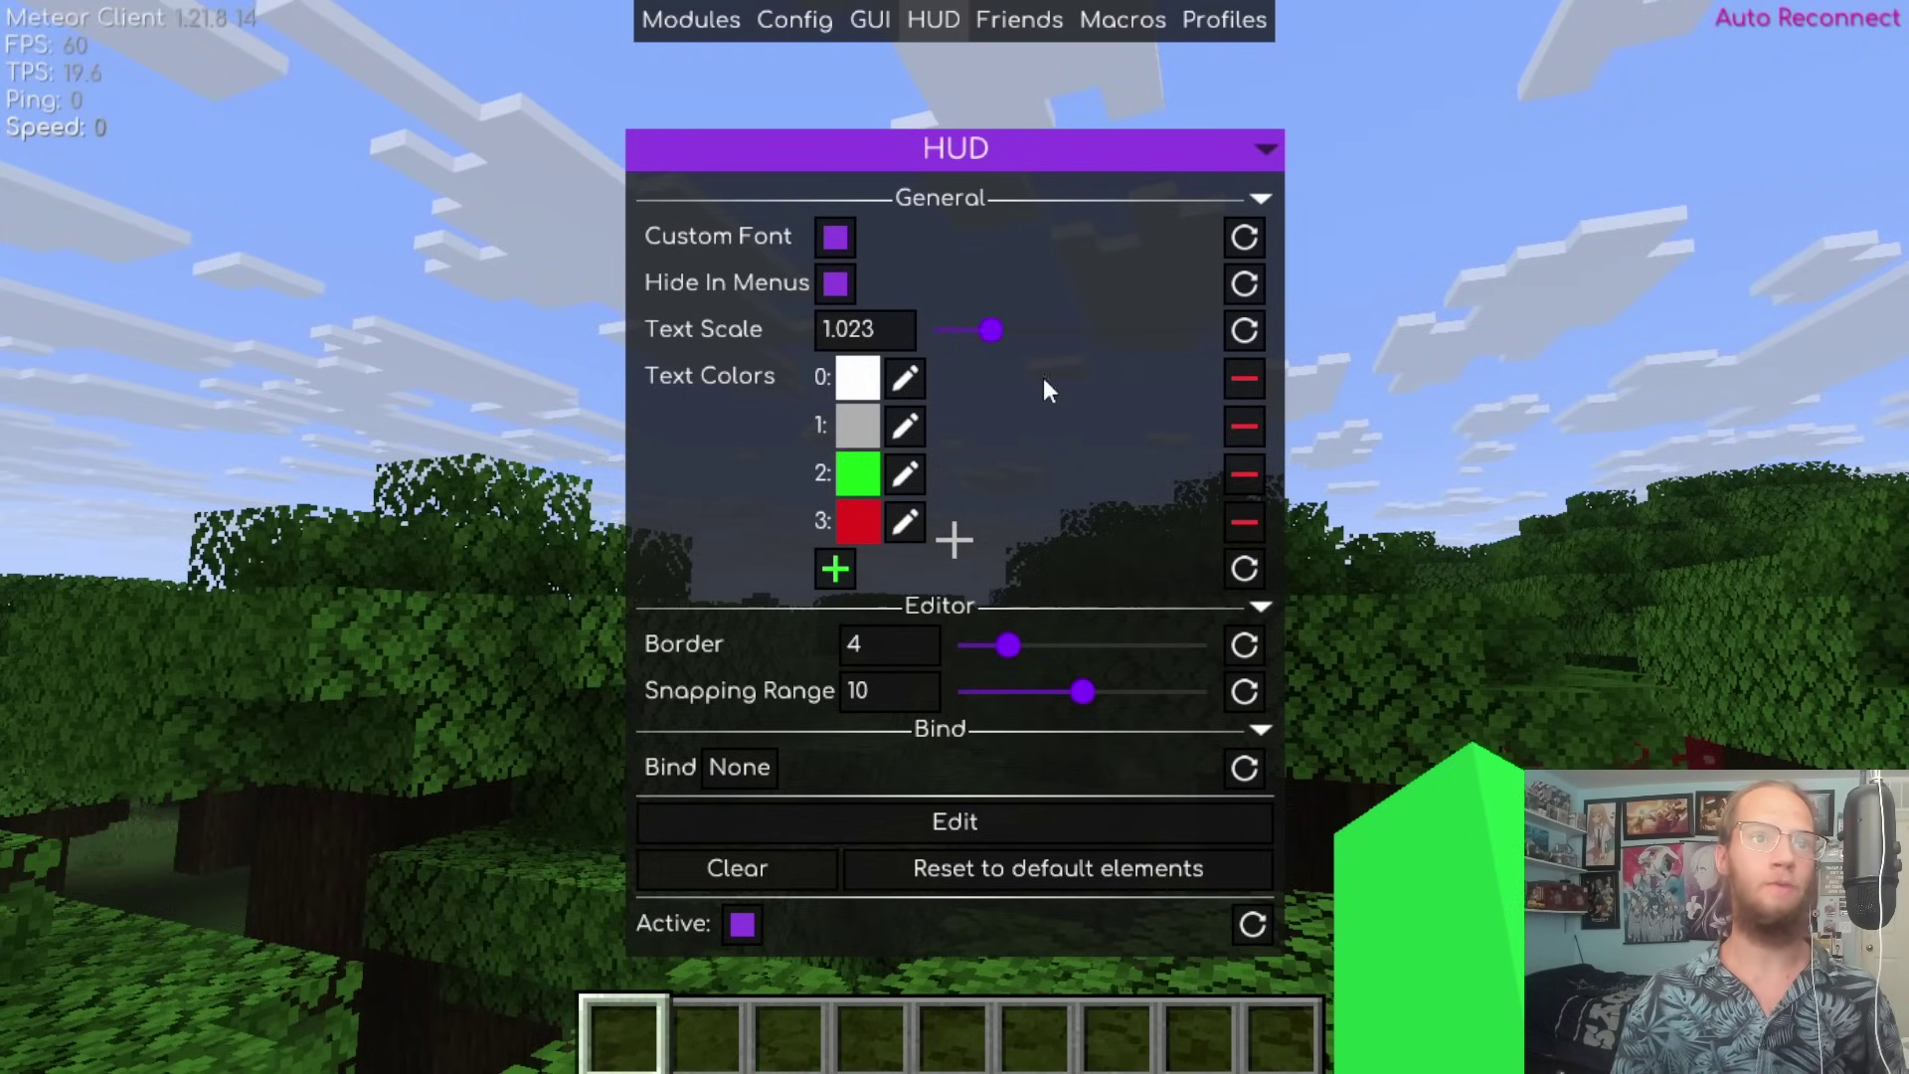
{"action": "left_click", "coordinate": [905, 379]}
{"action": "left_click_drag", "start_coordinate": [990, 428], "coordinate": [1155, 203]}
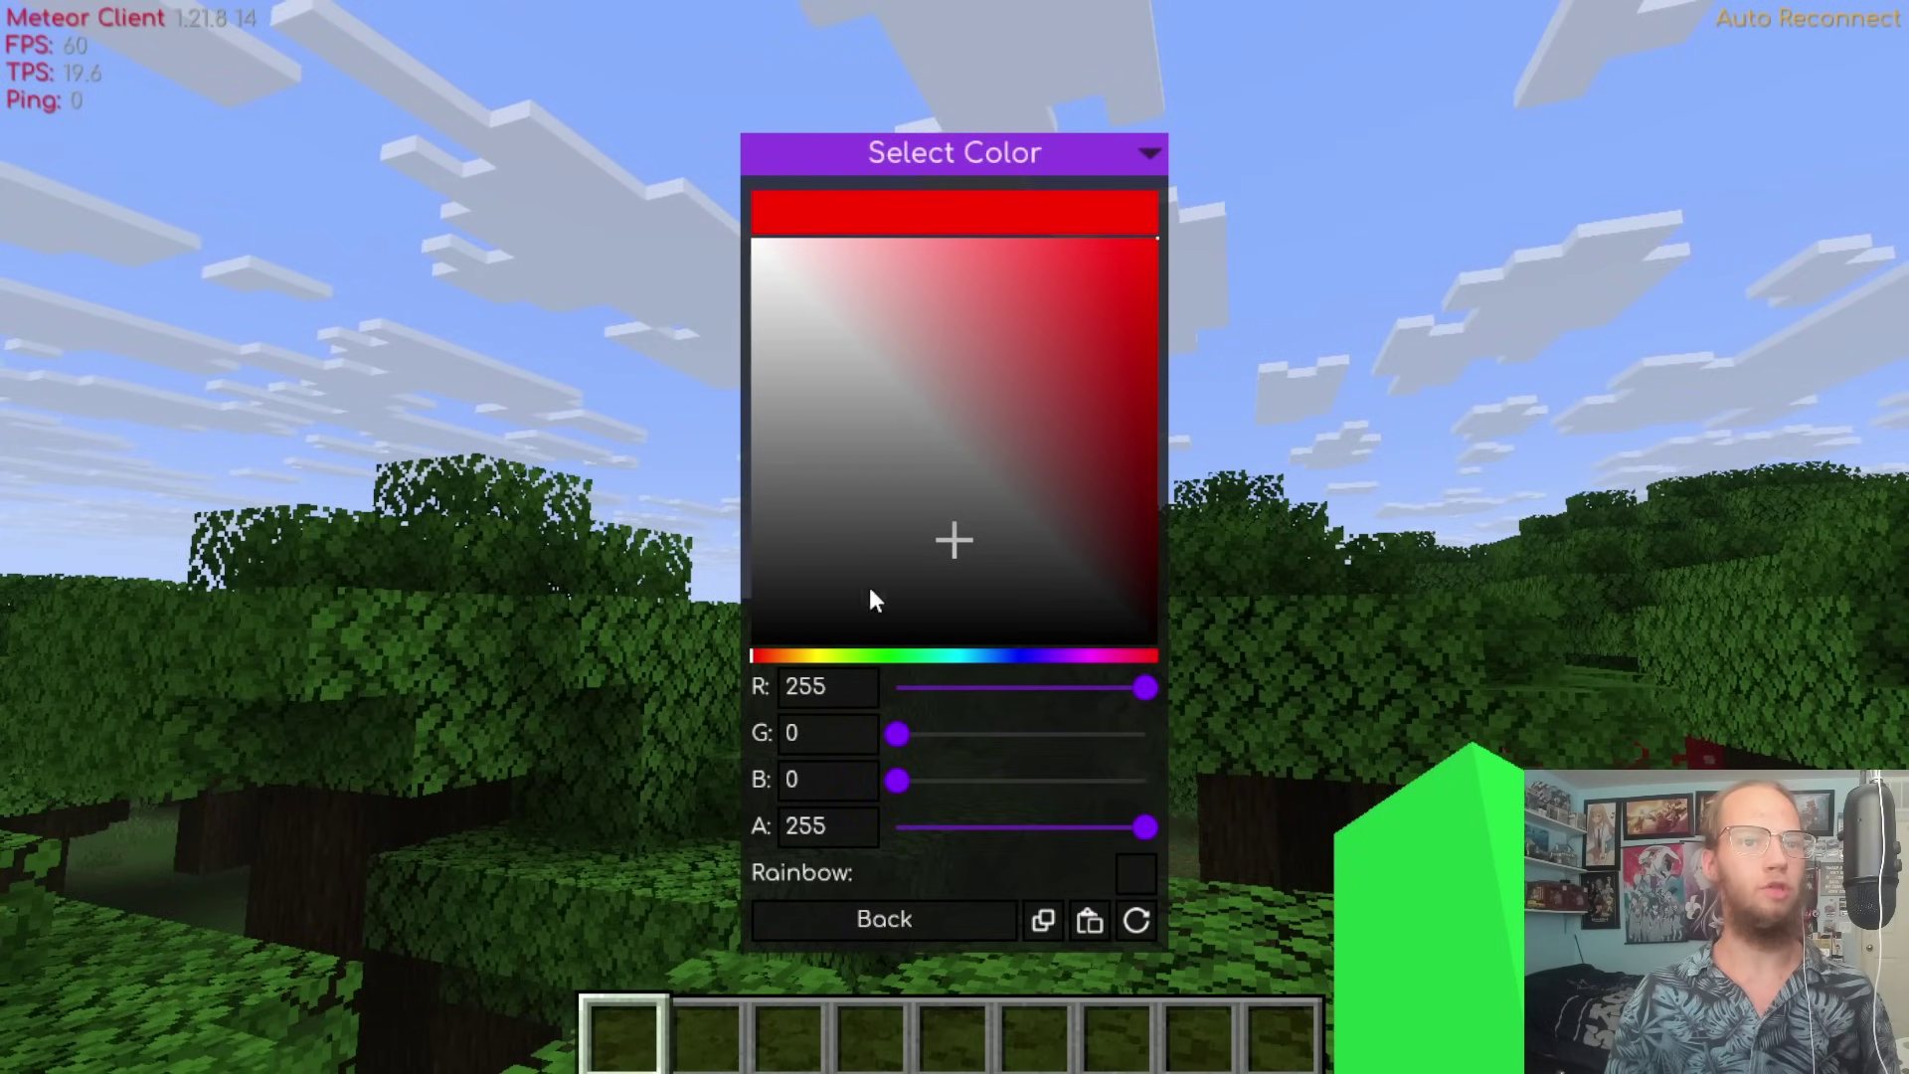
{"action": "left_click", "coordinate": [879, 921]}
Set HUD text colour 1 to black and open the HUD layout editor.
{"action": "left_click", "coordinate": [905, 426]}
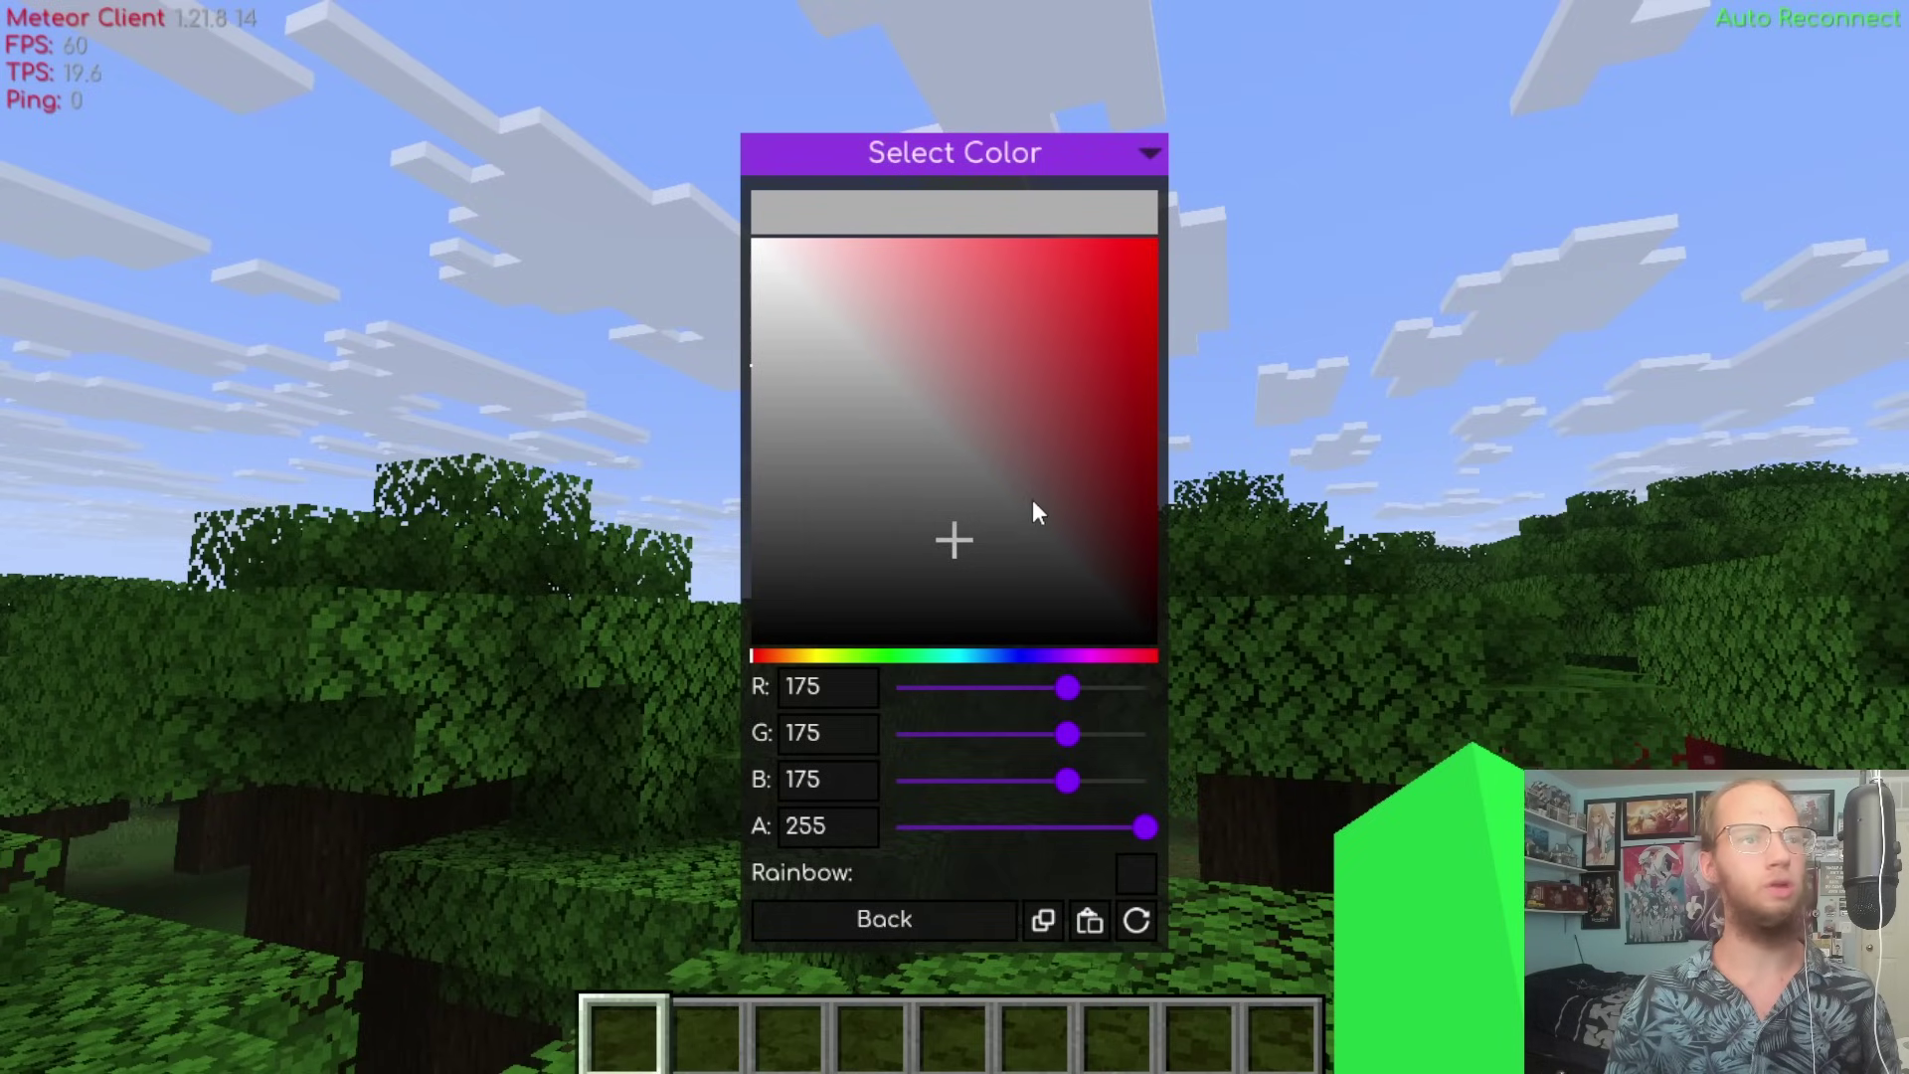
{"action": "left_click_drag", "start_coordinate": [1033, 499], "coordinate": [662, 601]}
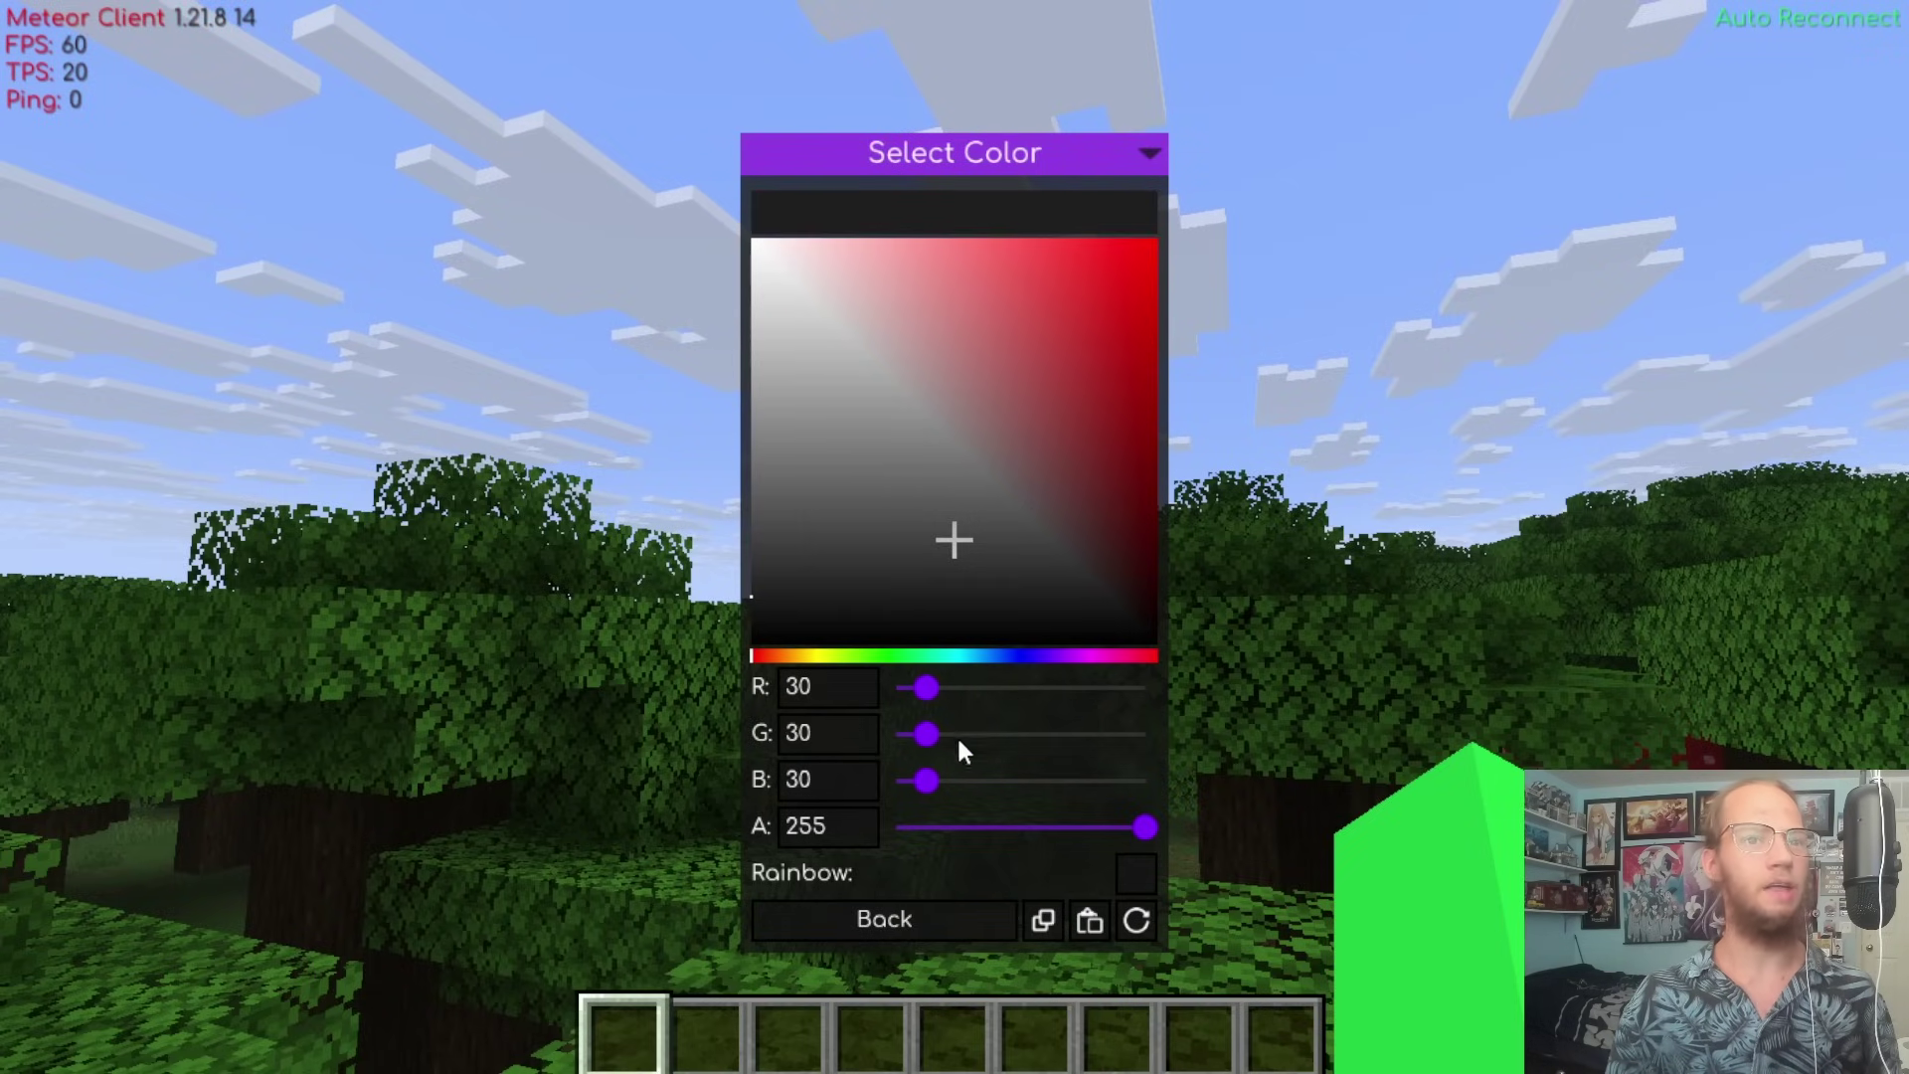
{"action": "left_click_drag", "start_coordinate": [923, 666], "coordinate": [963, 656]}
{"action": "left_click_drag", "start_coordinate": [960, 493], "coordinate": [1253, 189]}
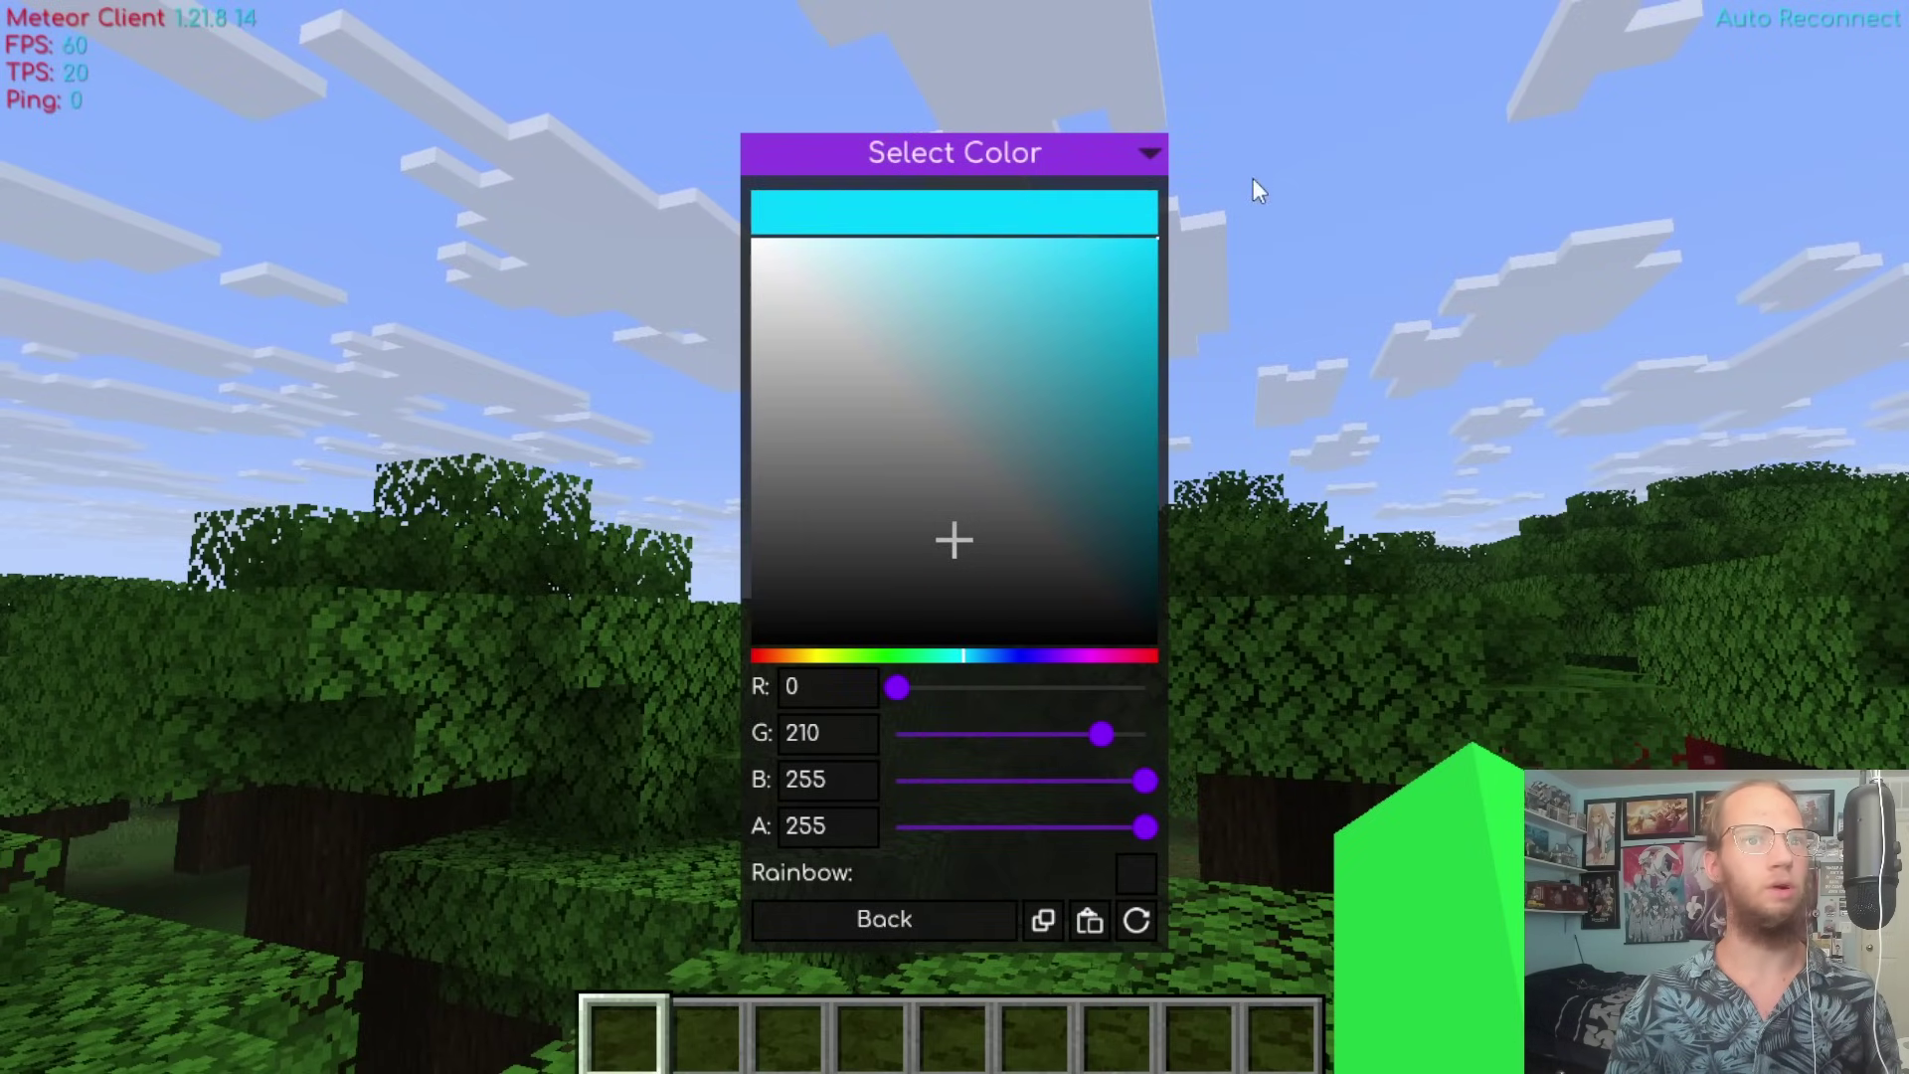
{"action": "left_click_drag", "start_coordinate": [1015, 343], "coordinate": [1171, 655]}
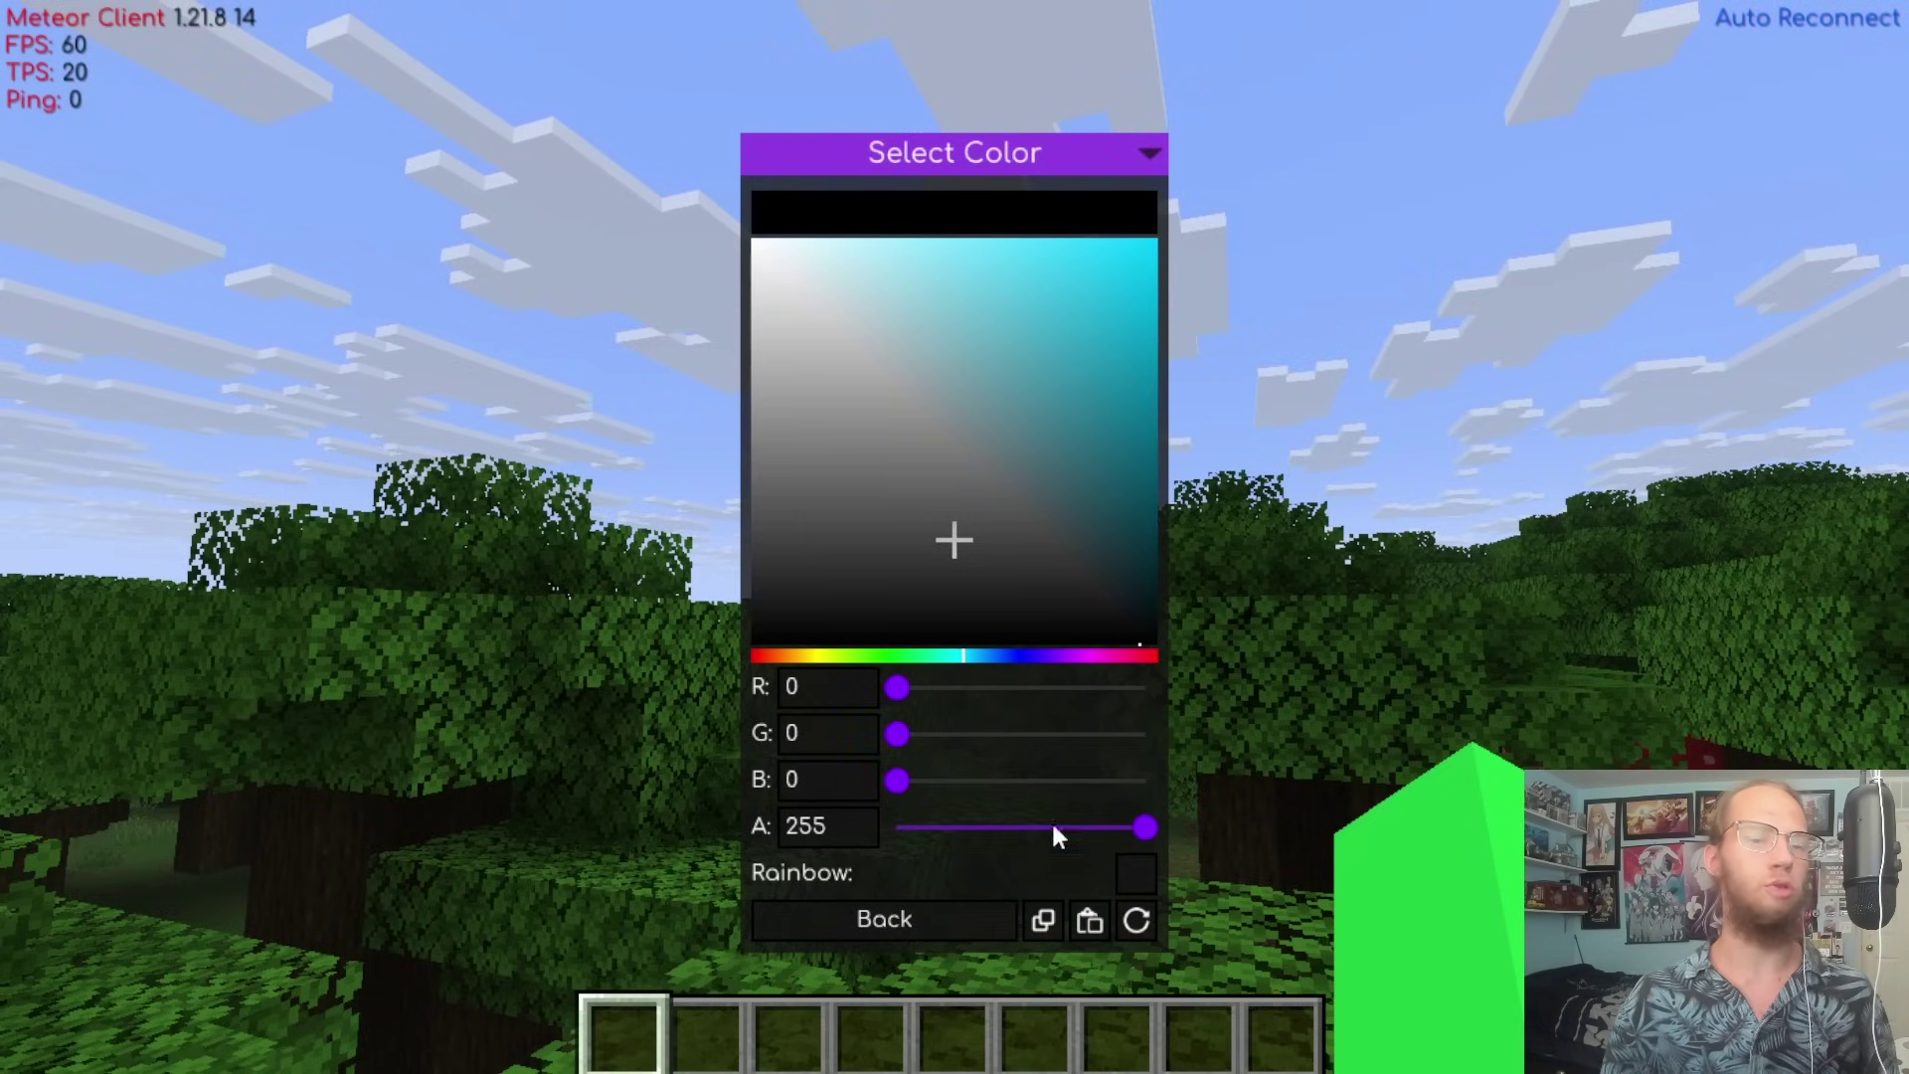
{"action": "key", "text": "Escape"}
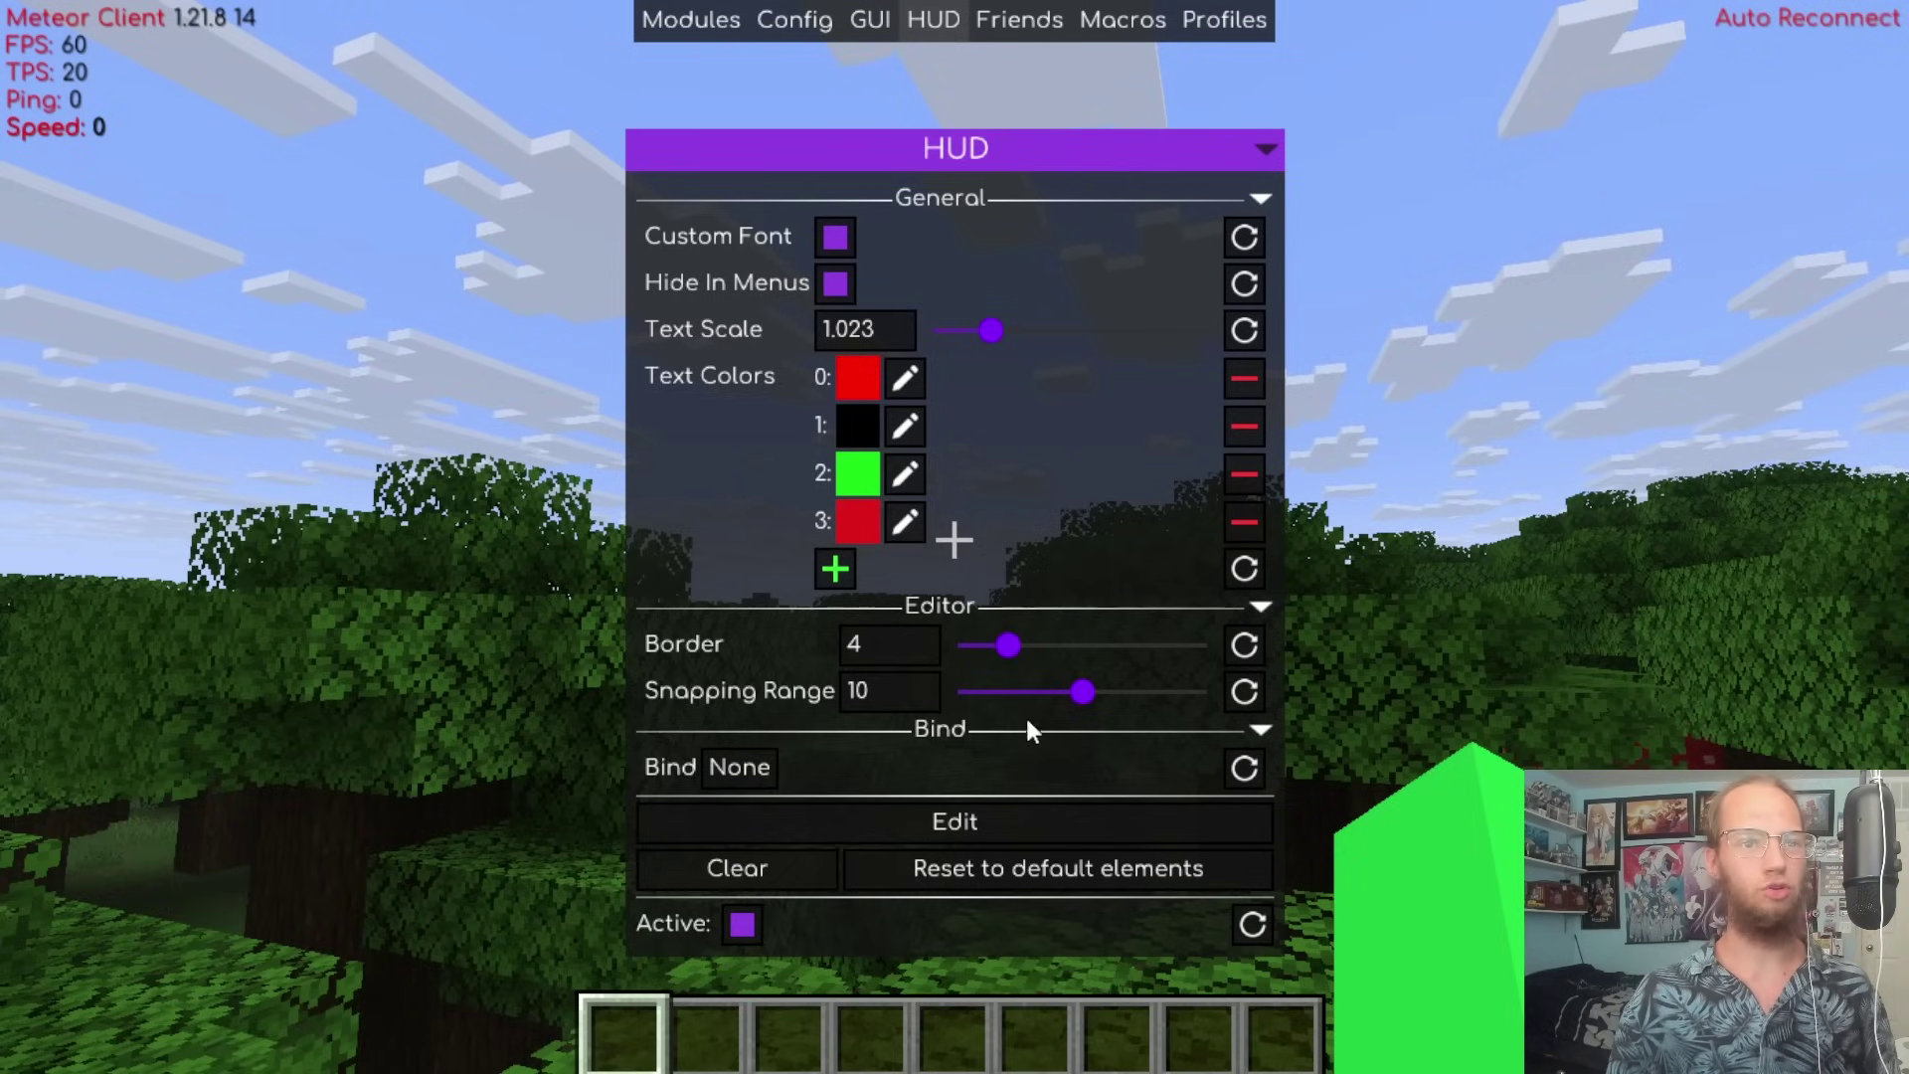
{"action": "left_click", "coordinate": [881, 820]}
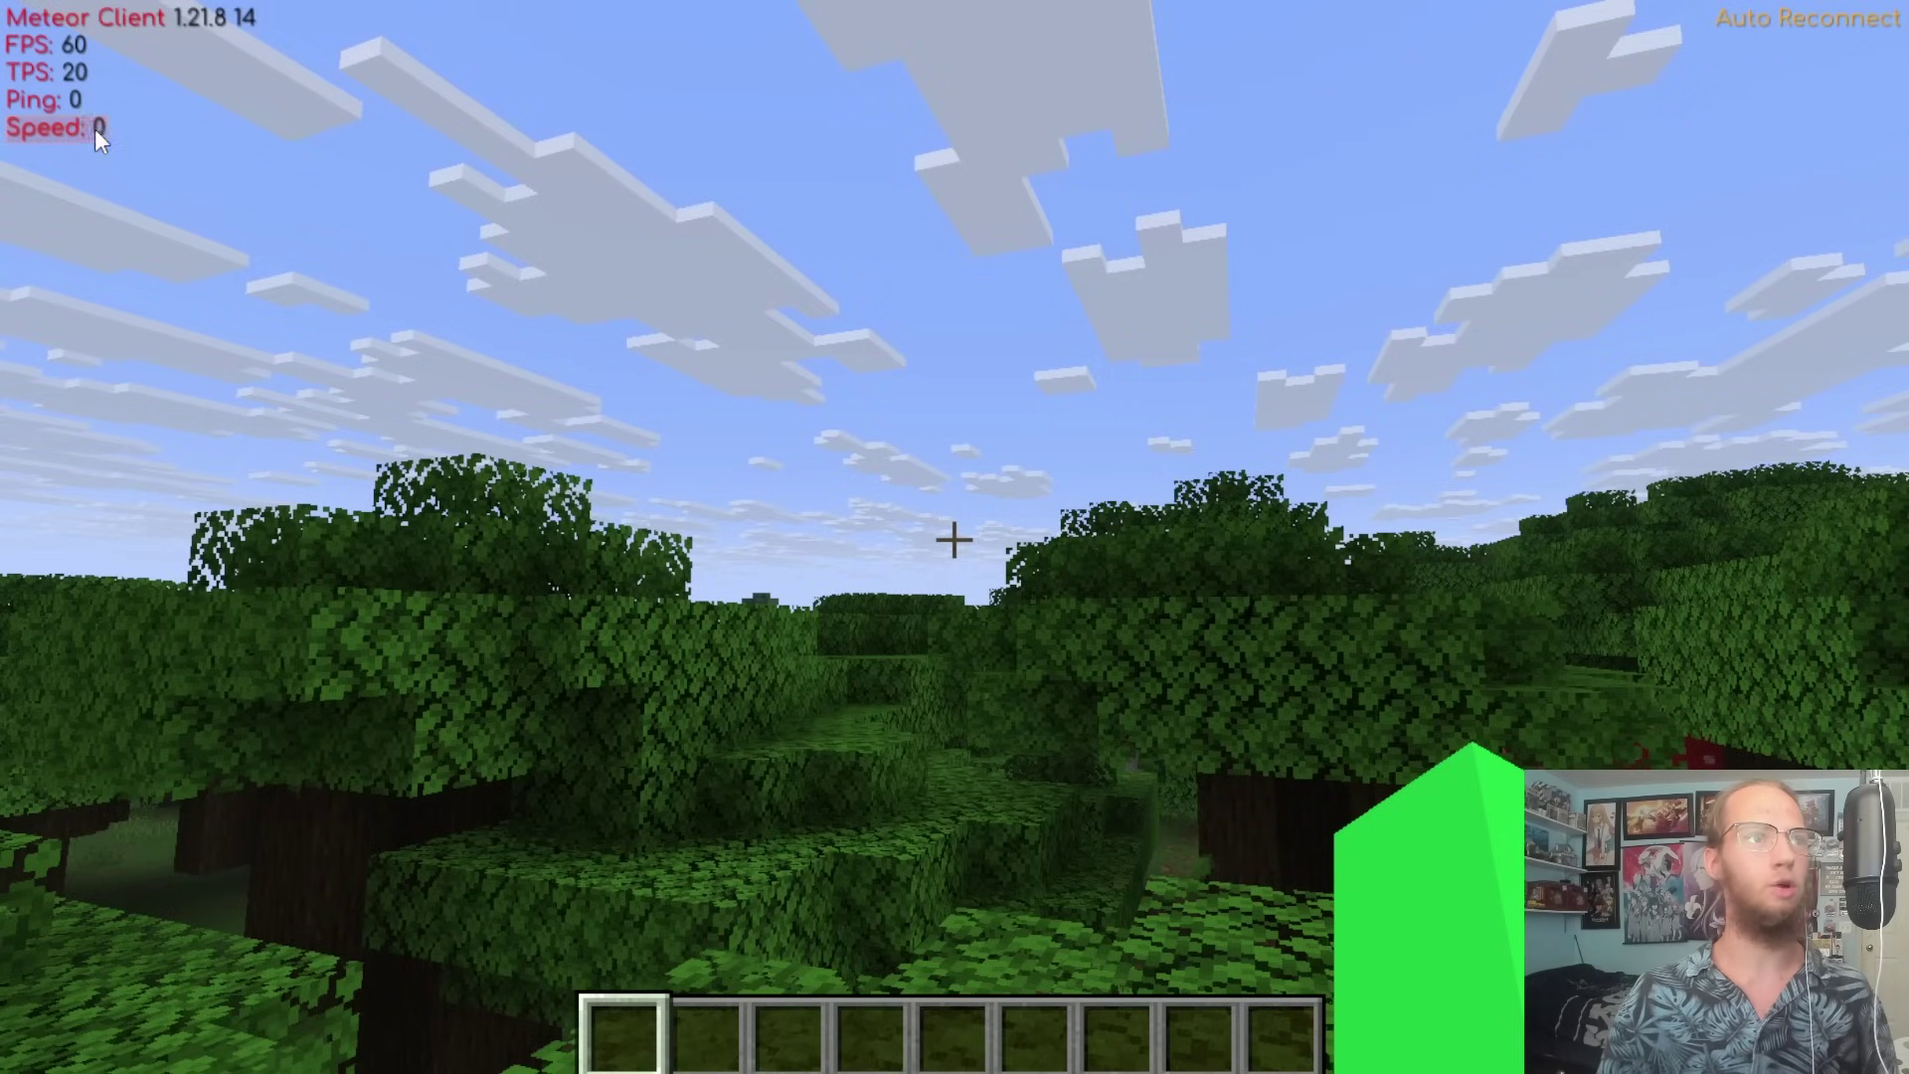
Move the Speed readout lower, raise the editor Border to 20, then move Speed under Ping.
{"action": "left_click_drag", "start_coordinate": [93, 128], "coordinate": [68, 239]}
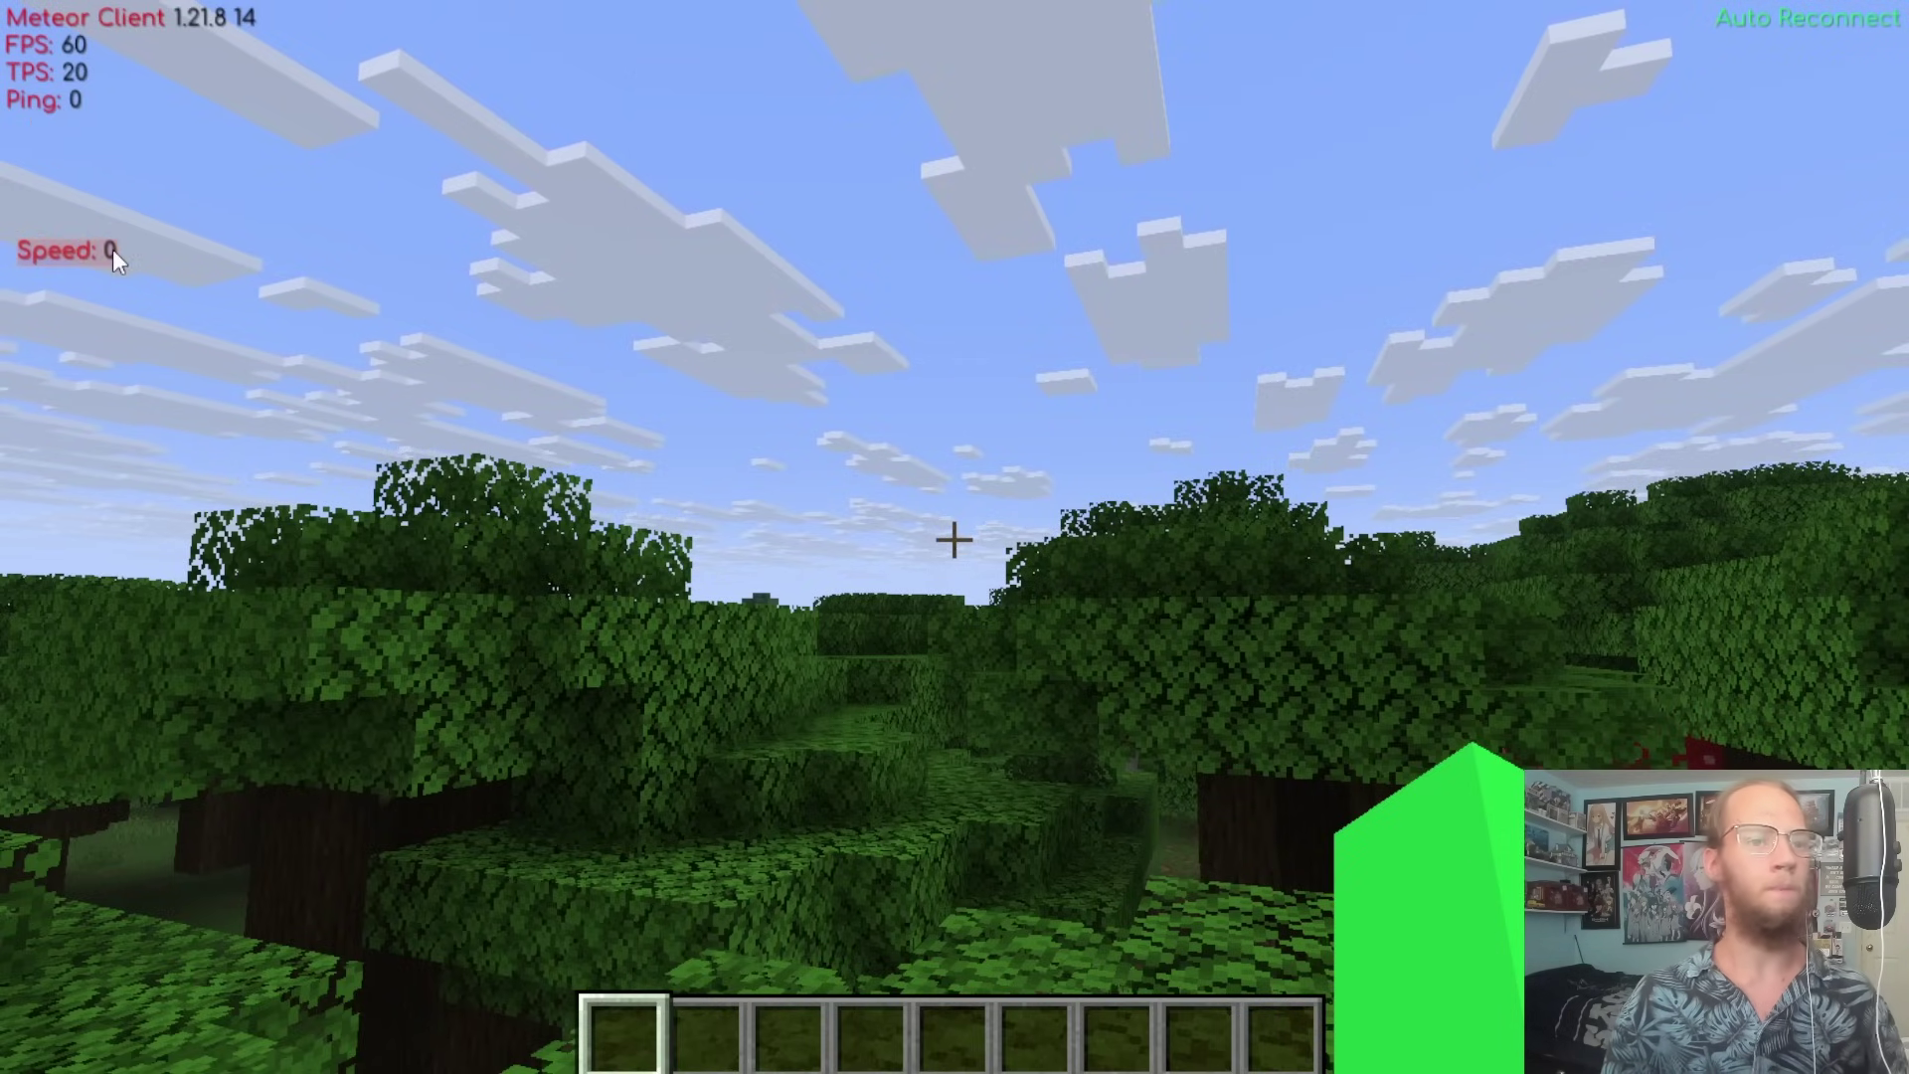
{"action": "key", "text": "Escape"}
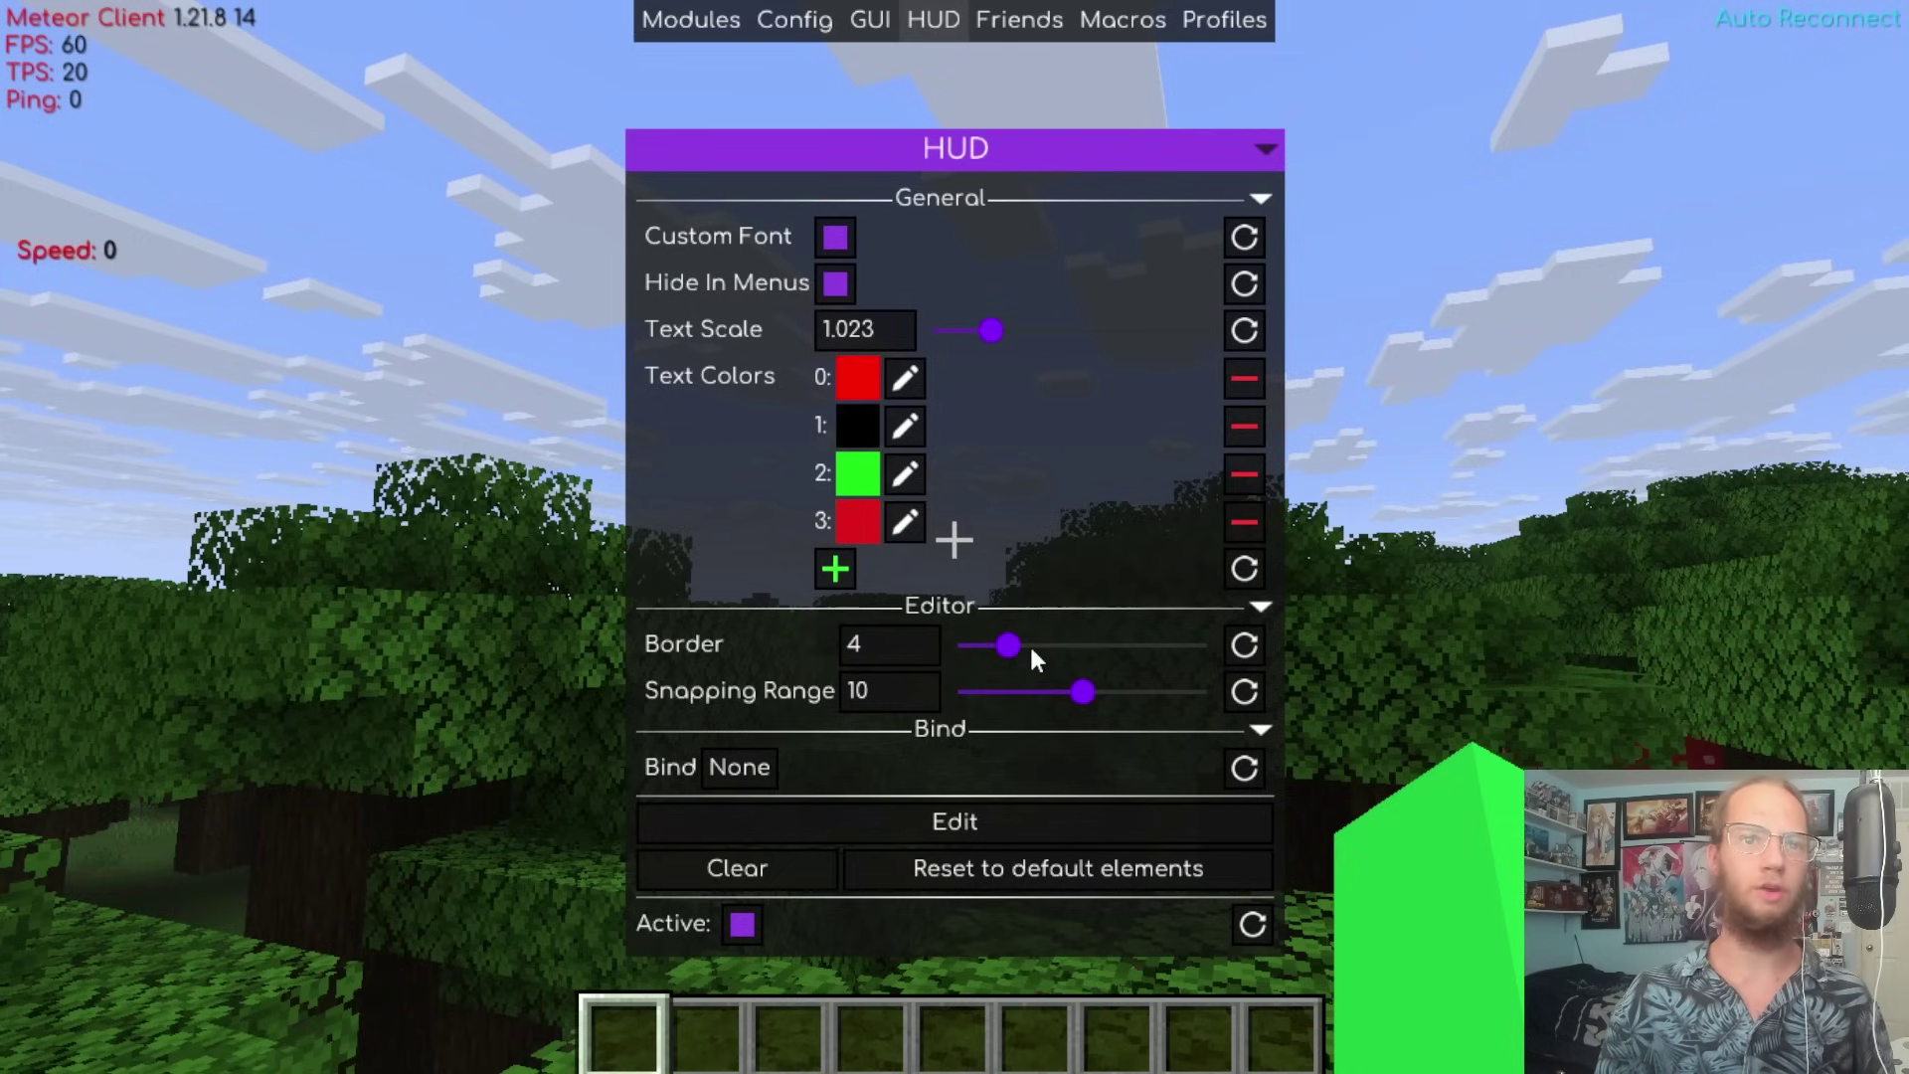
{"action": "left_click_drag", "start_coordinate": [1031, 651], "coordinate": [1458, 700]}
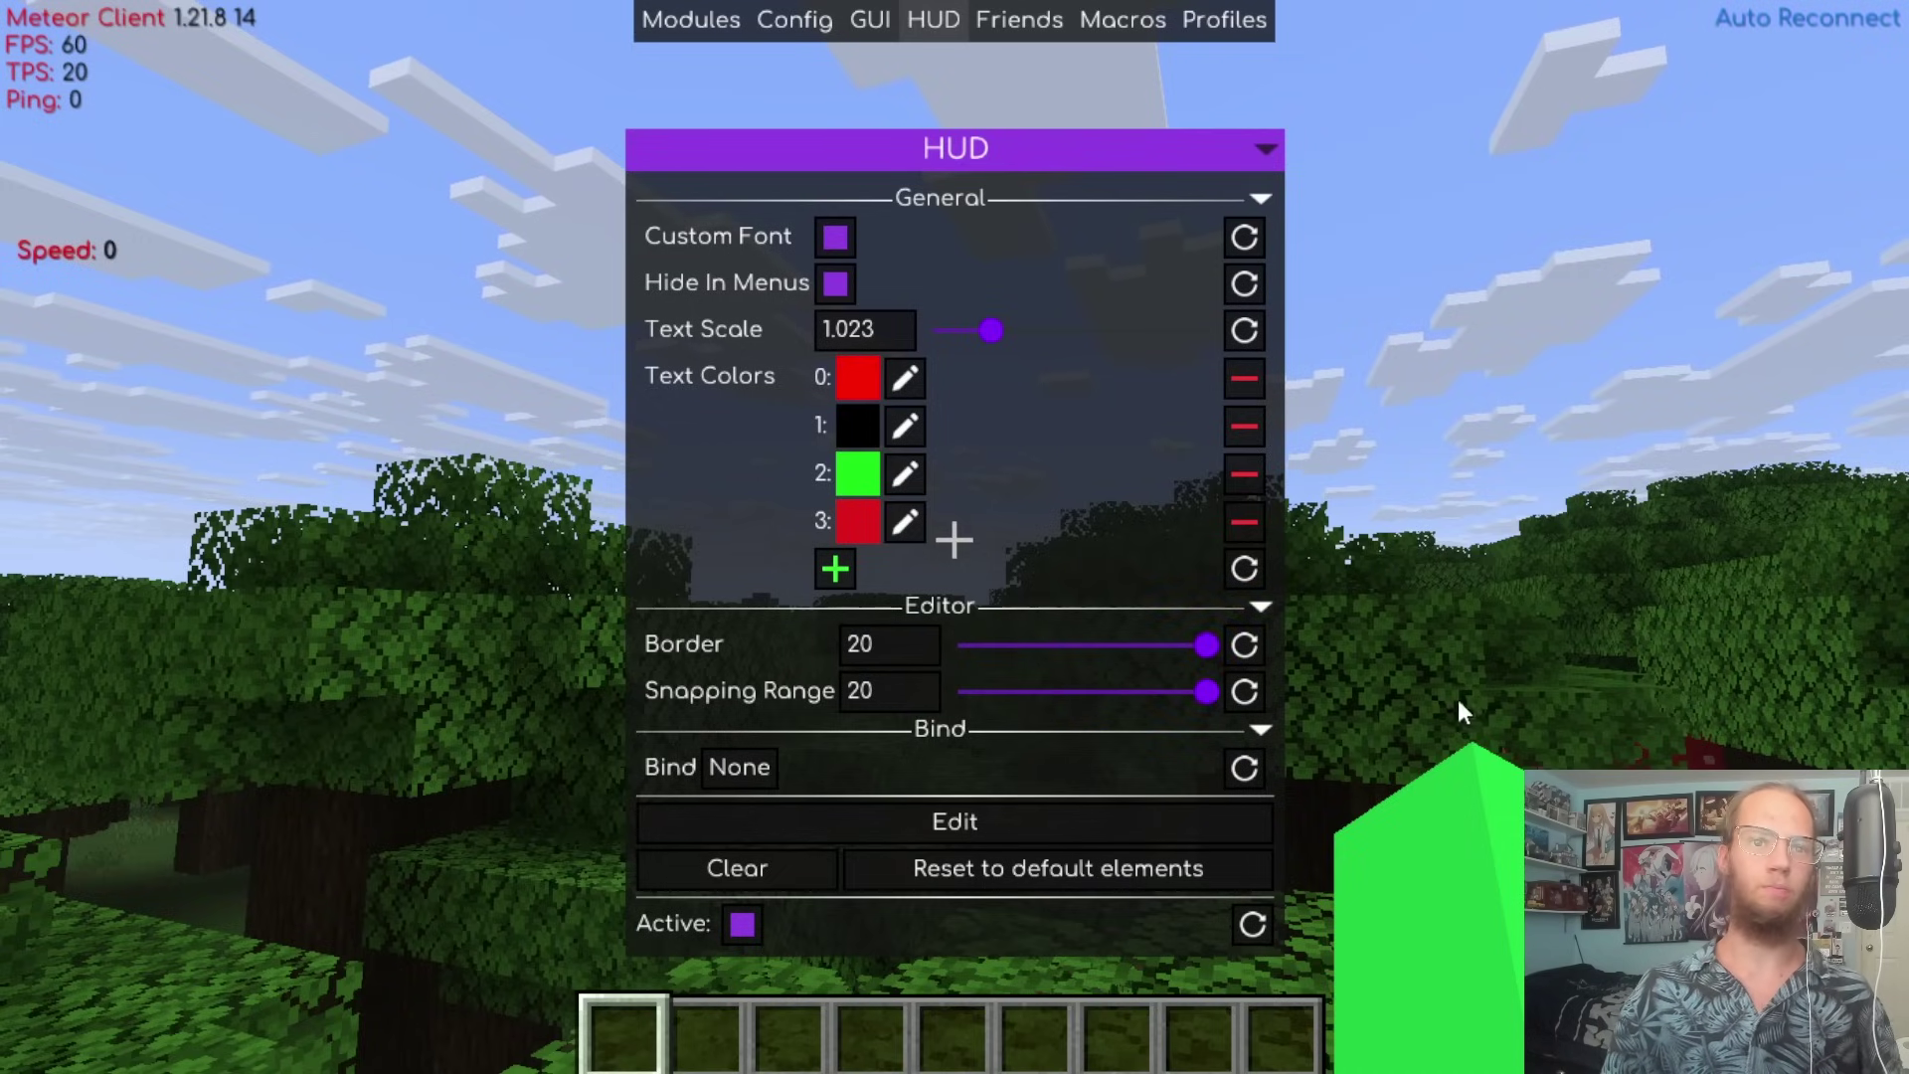
{"action": "left_click", "coordinate": [994, 819]}
{"action": "left_click_drag", "start_coordinate": [62, 259], "coordinate": [43, 402]}
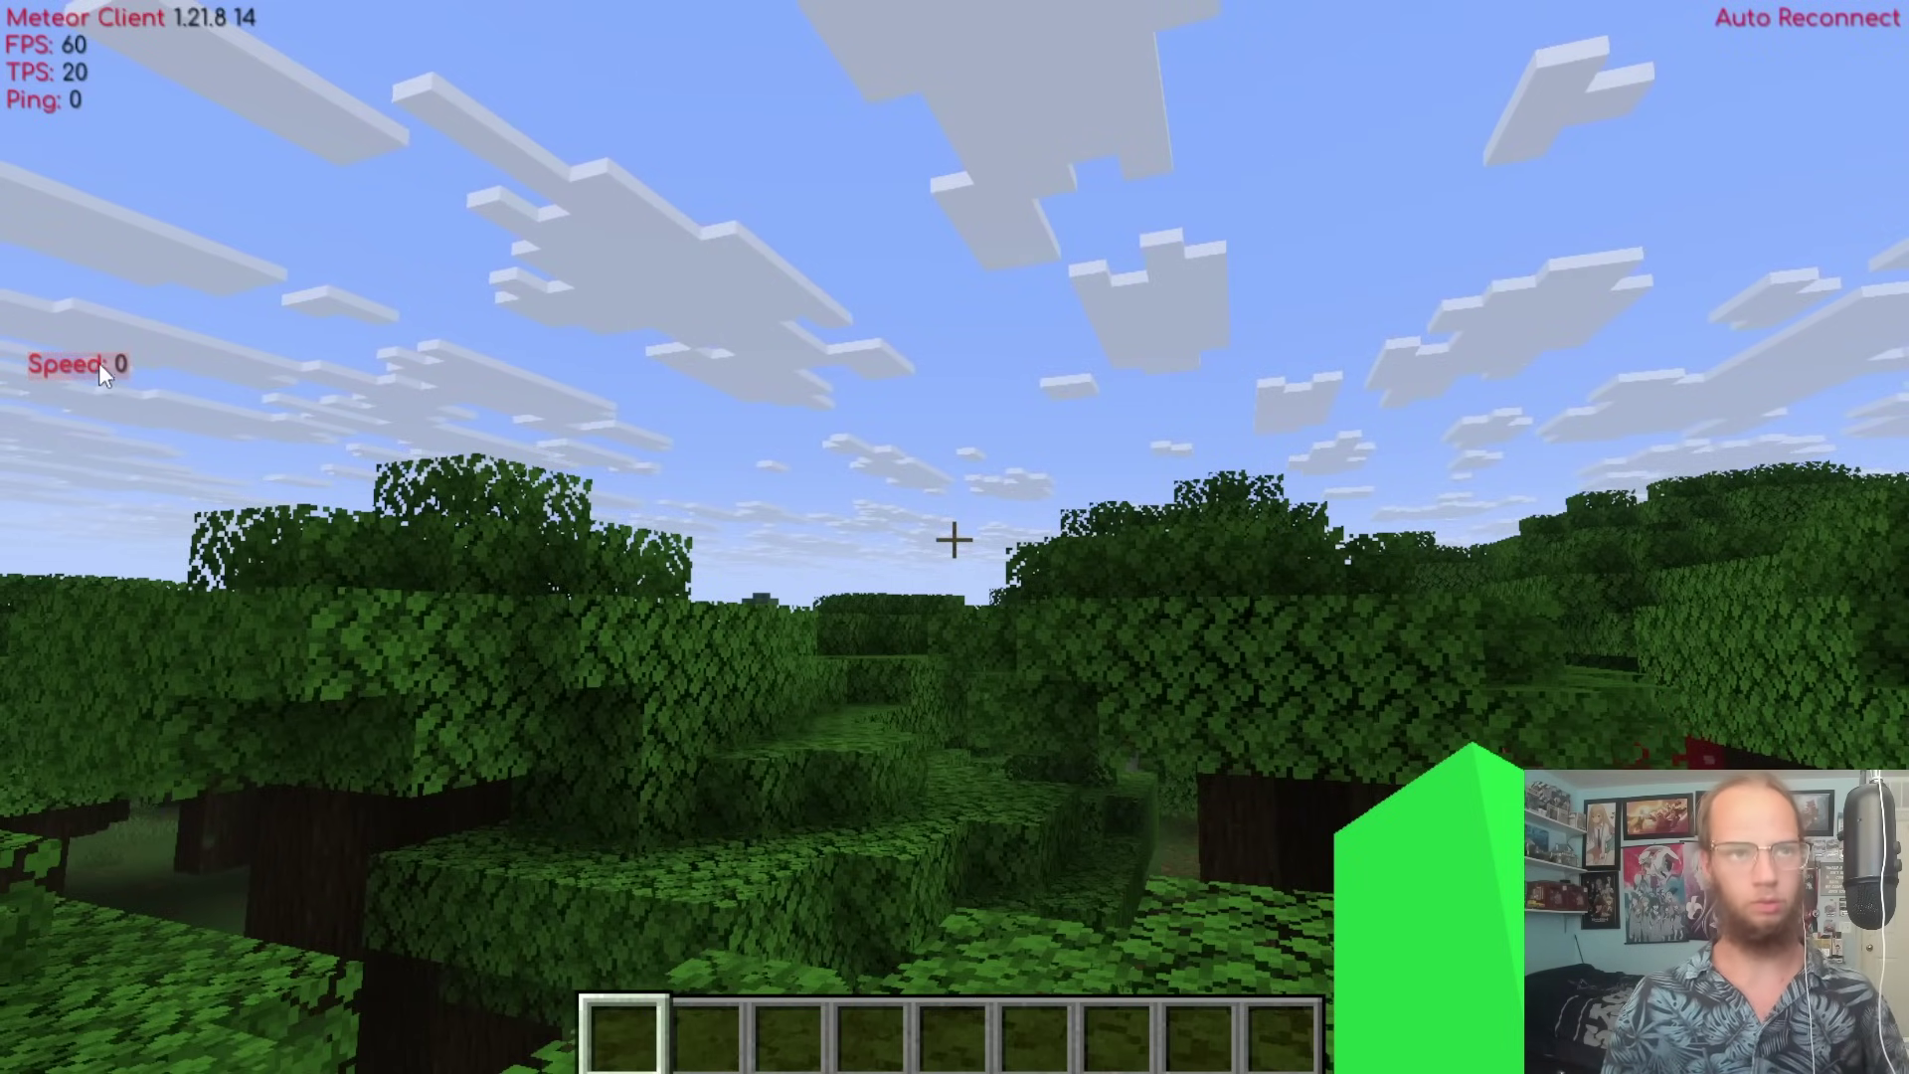
Reset Border to 4 and Snapping Range to 10, then place Speed just under Ping.
{"action": "key", "text": "Escape"}
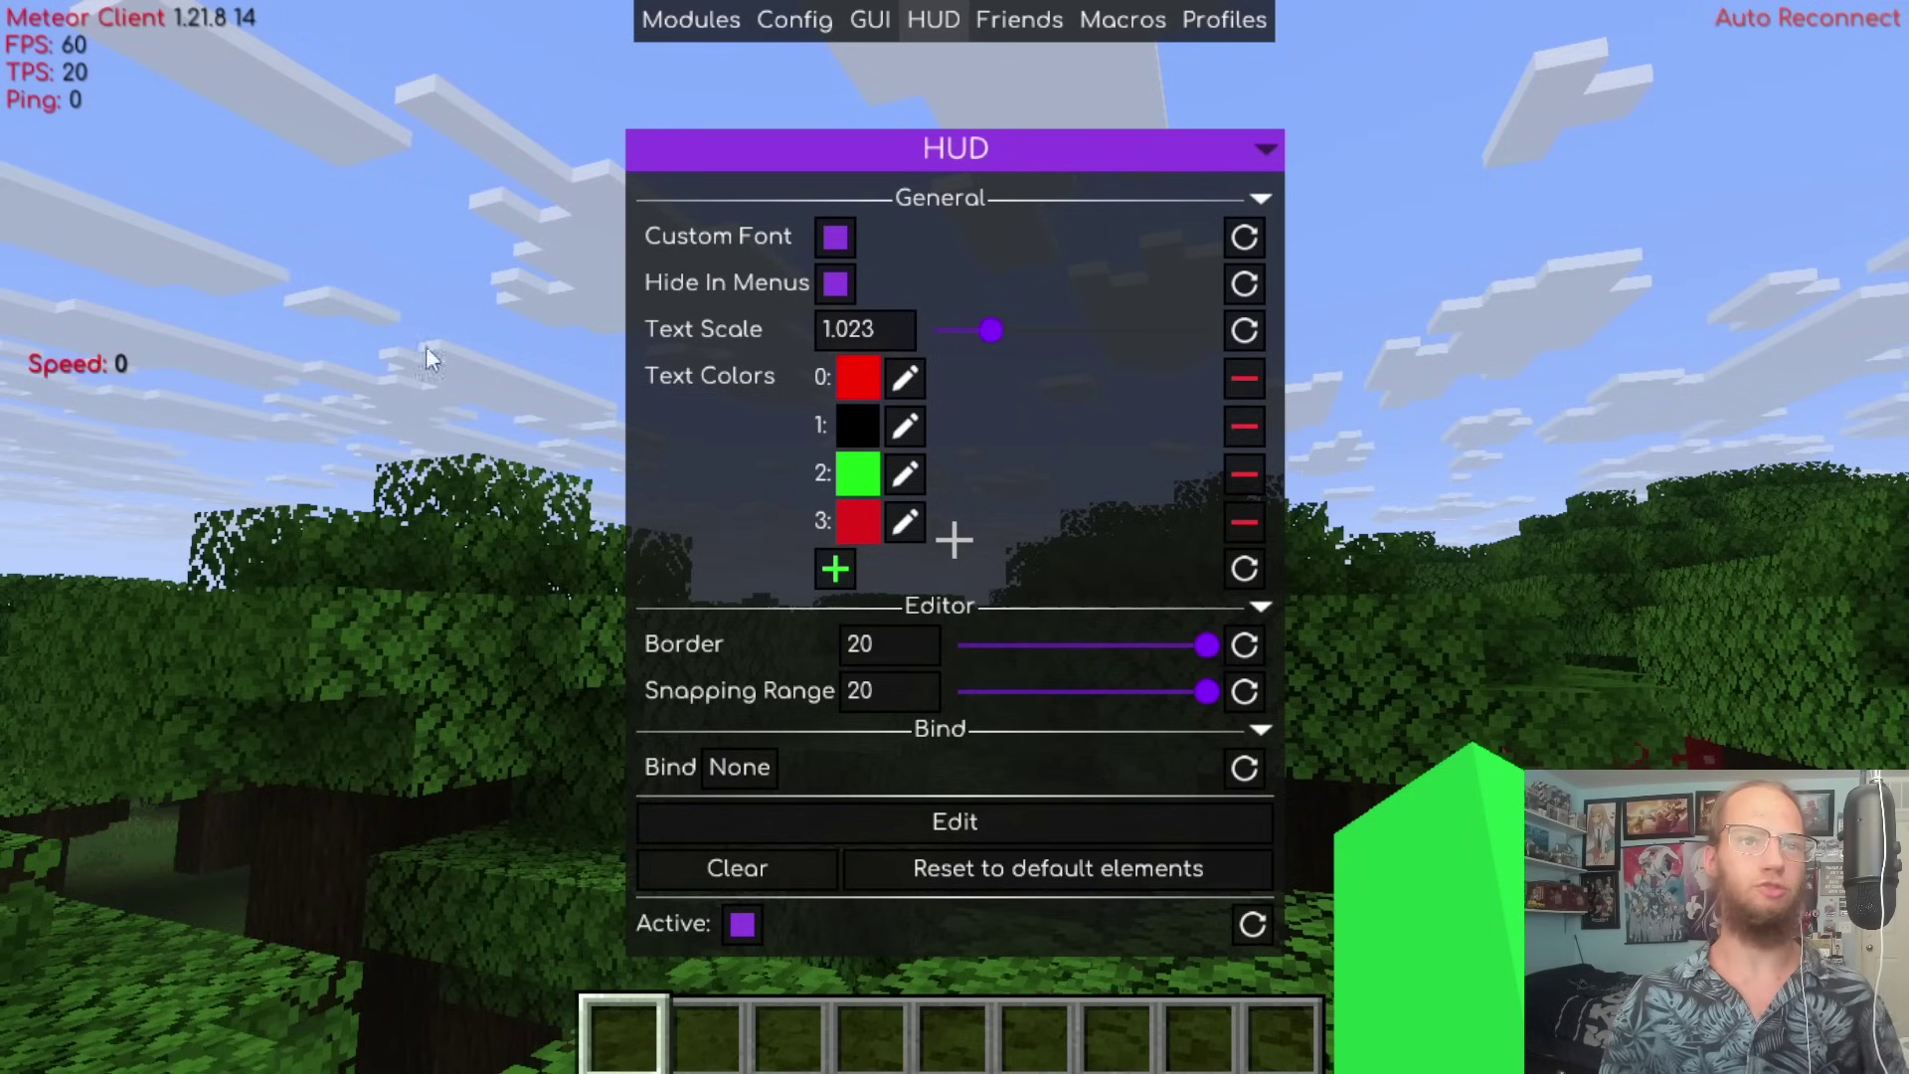
{"action": "left_click", "coordinate": [1238, 645]}
{"action": "left_click", "coordinate": [1244, 691]}
{"action": "left_click", "coordinate": [875, 810]}
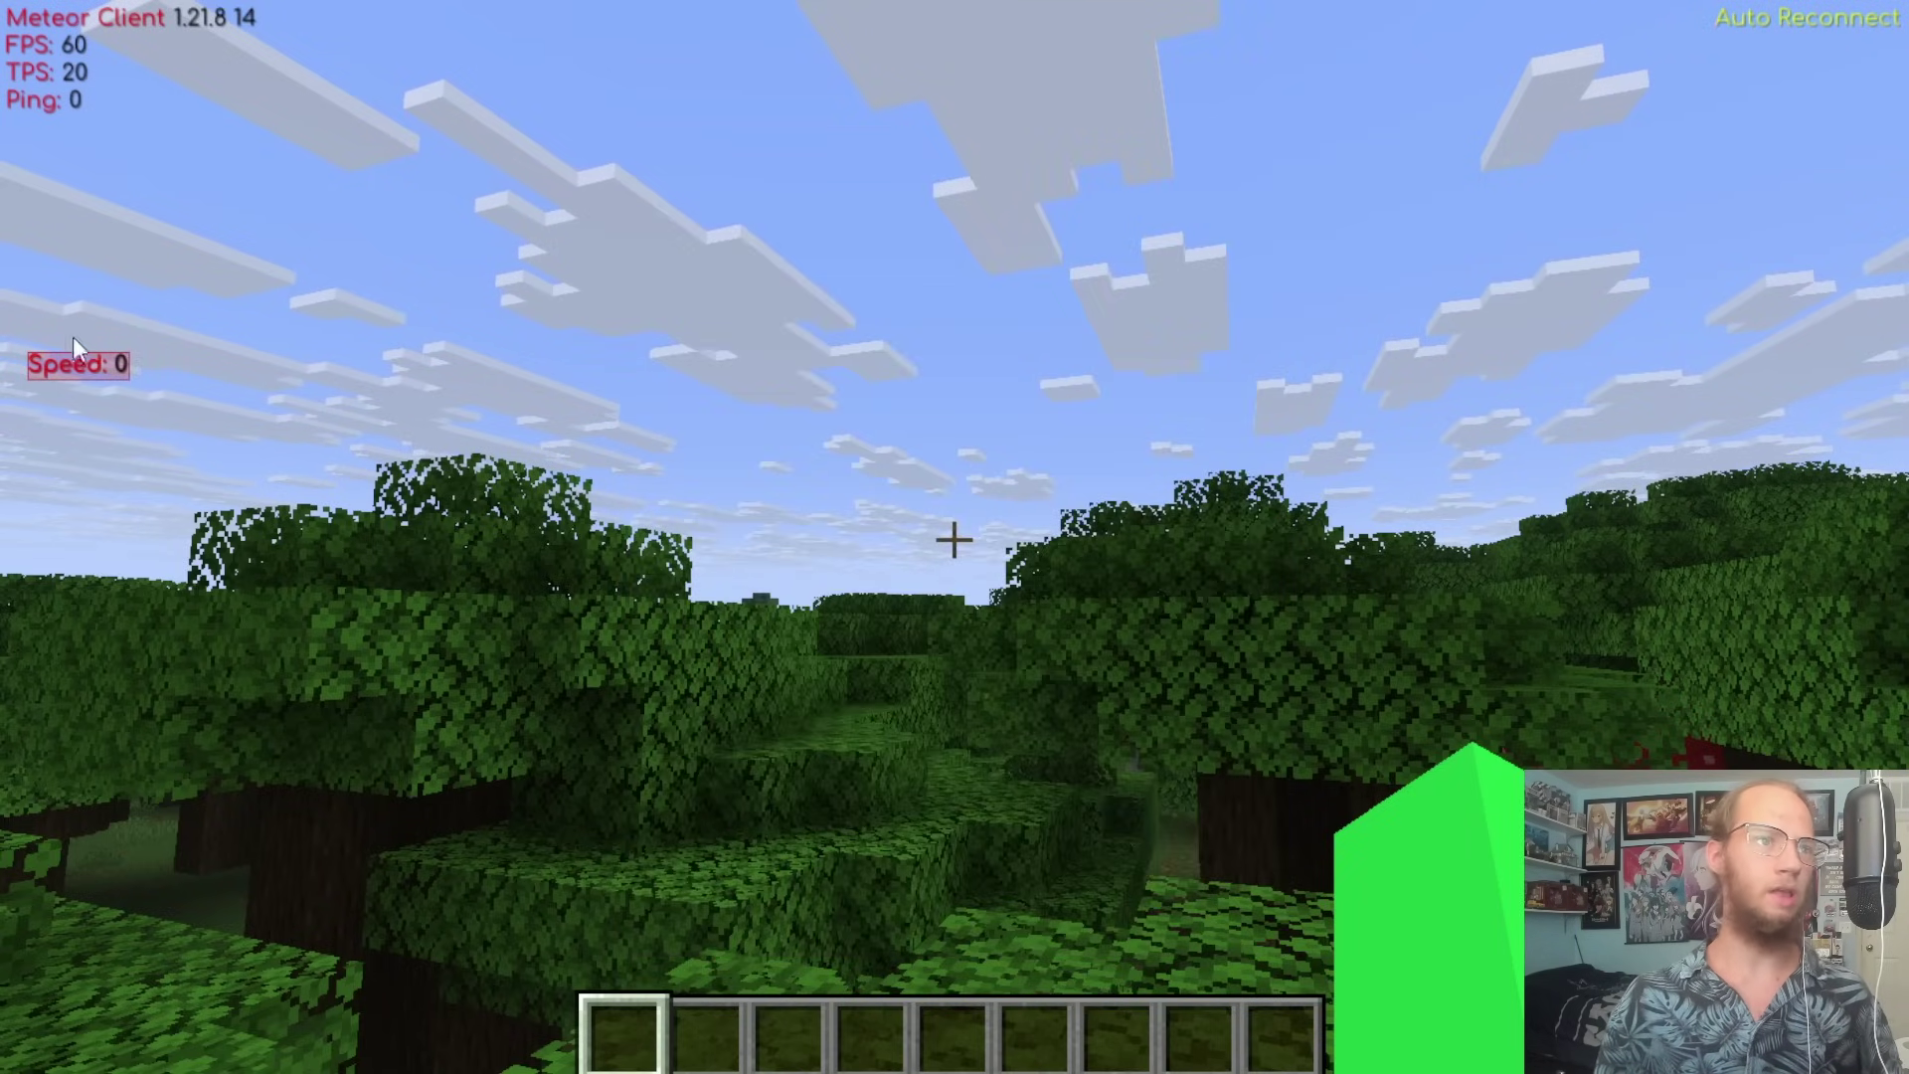
{"action": "left_click_drag", "start_coordinate": [74, 338], "coordinate": [8, 149]}
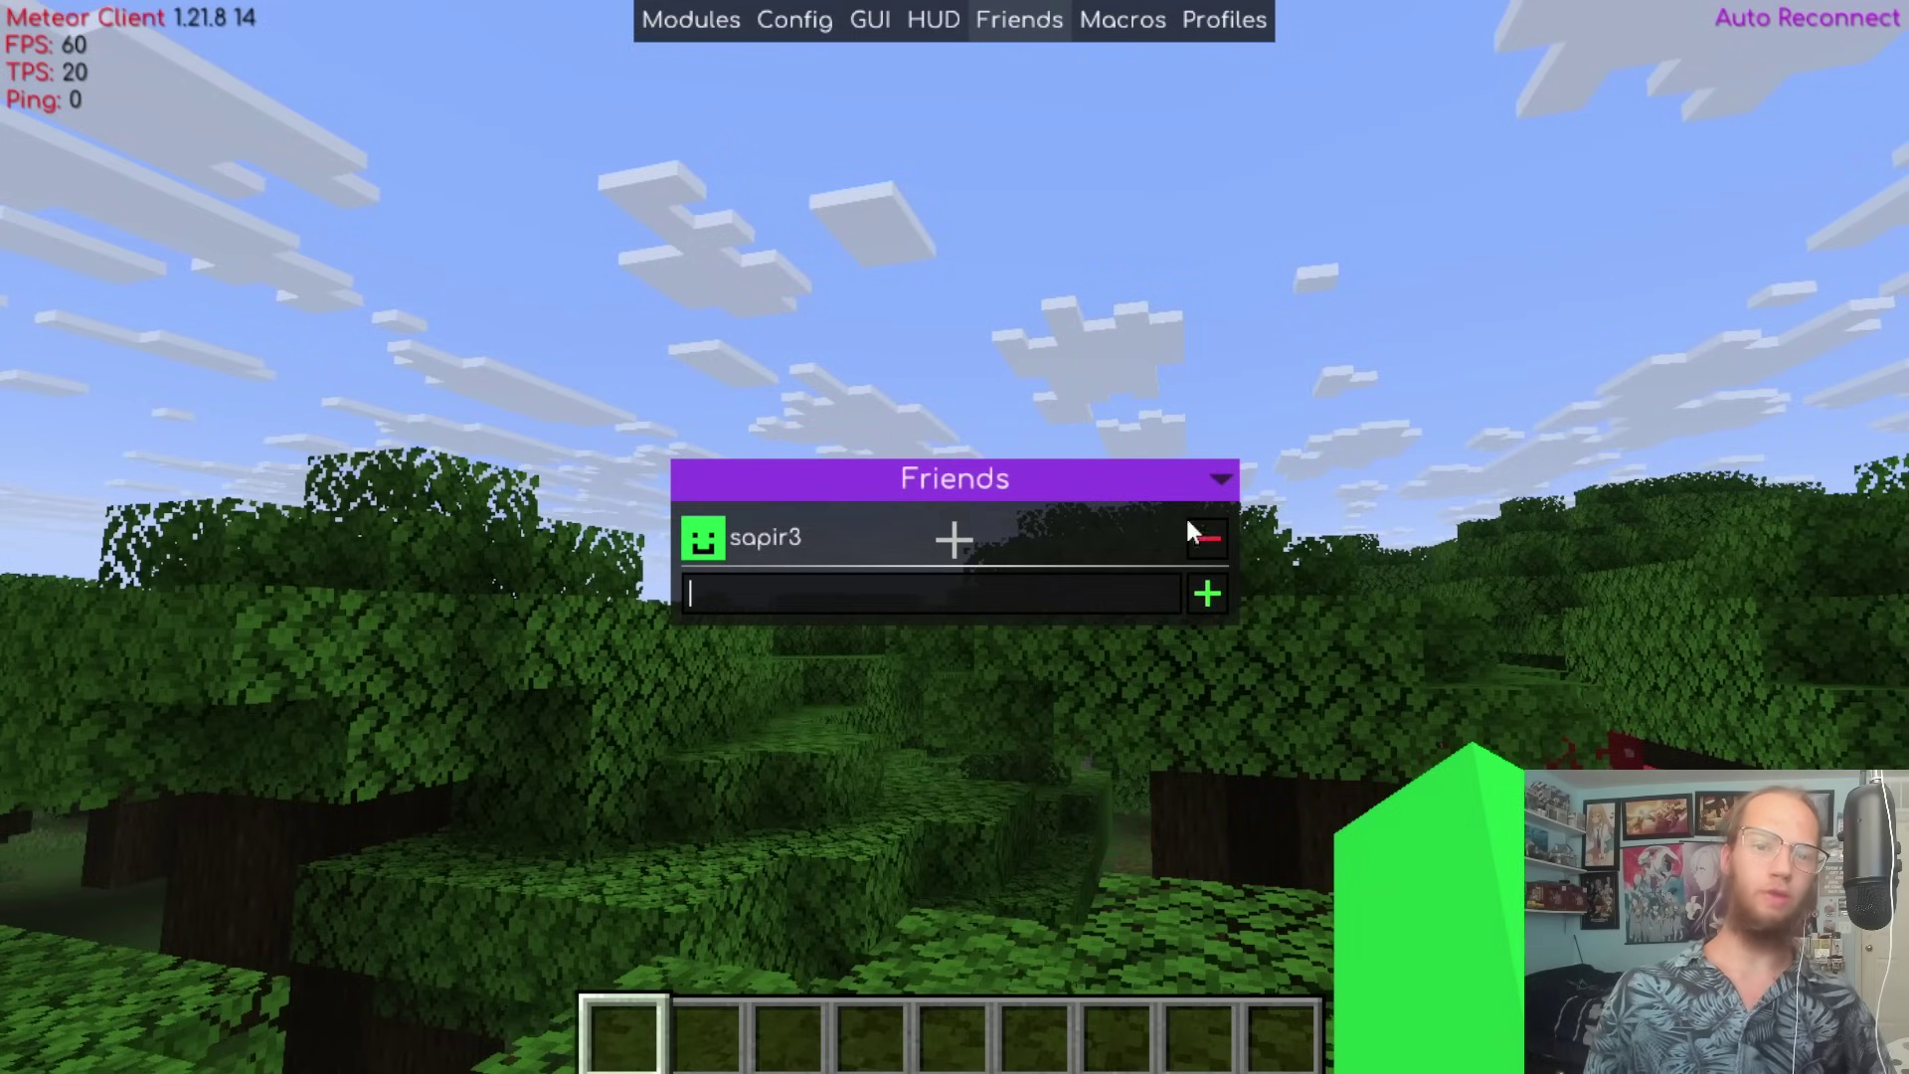
Create a macro named 'diamond give' with a pasted /give diamond command line.
{"action": "left_click", "coordinate": [1116, 22]}
{"action": "left_click", "coordinate": [941, 562]}
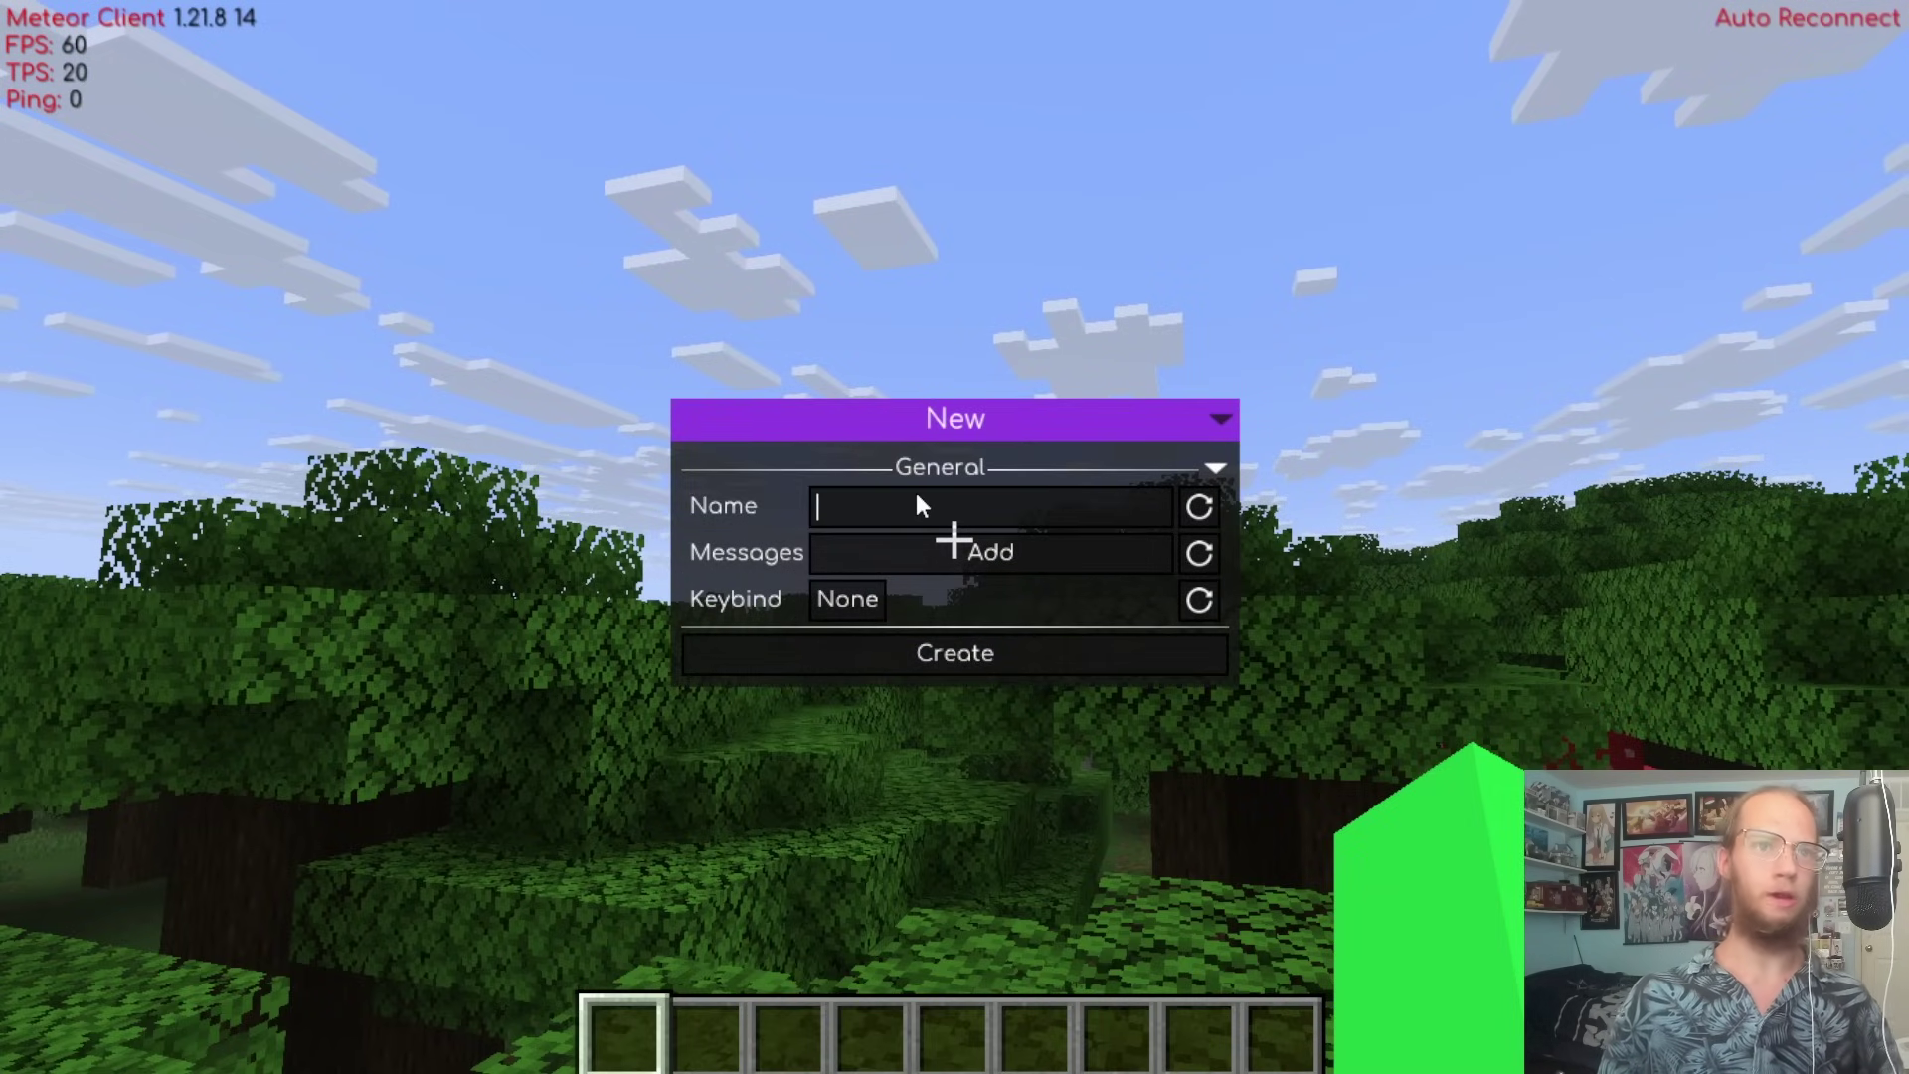
{"action": "type", "text": "diamond"}
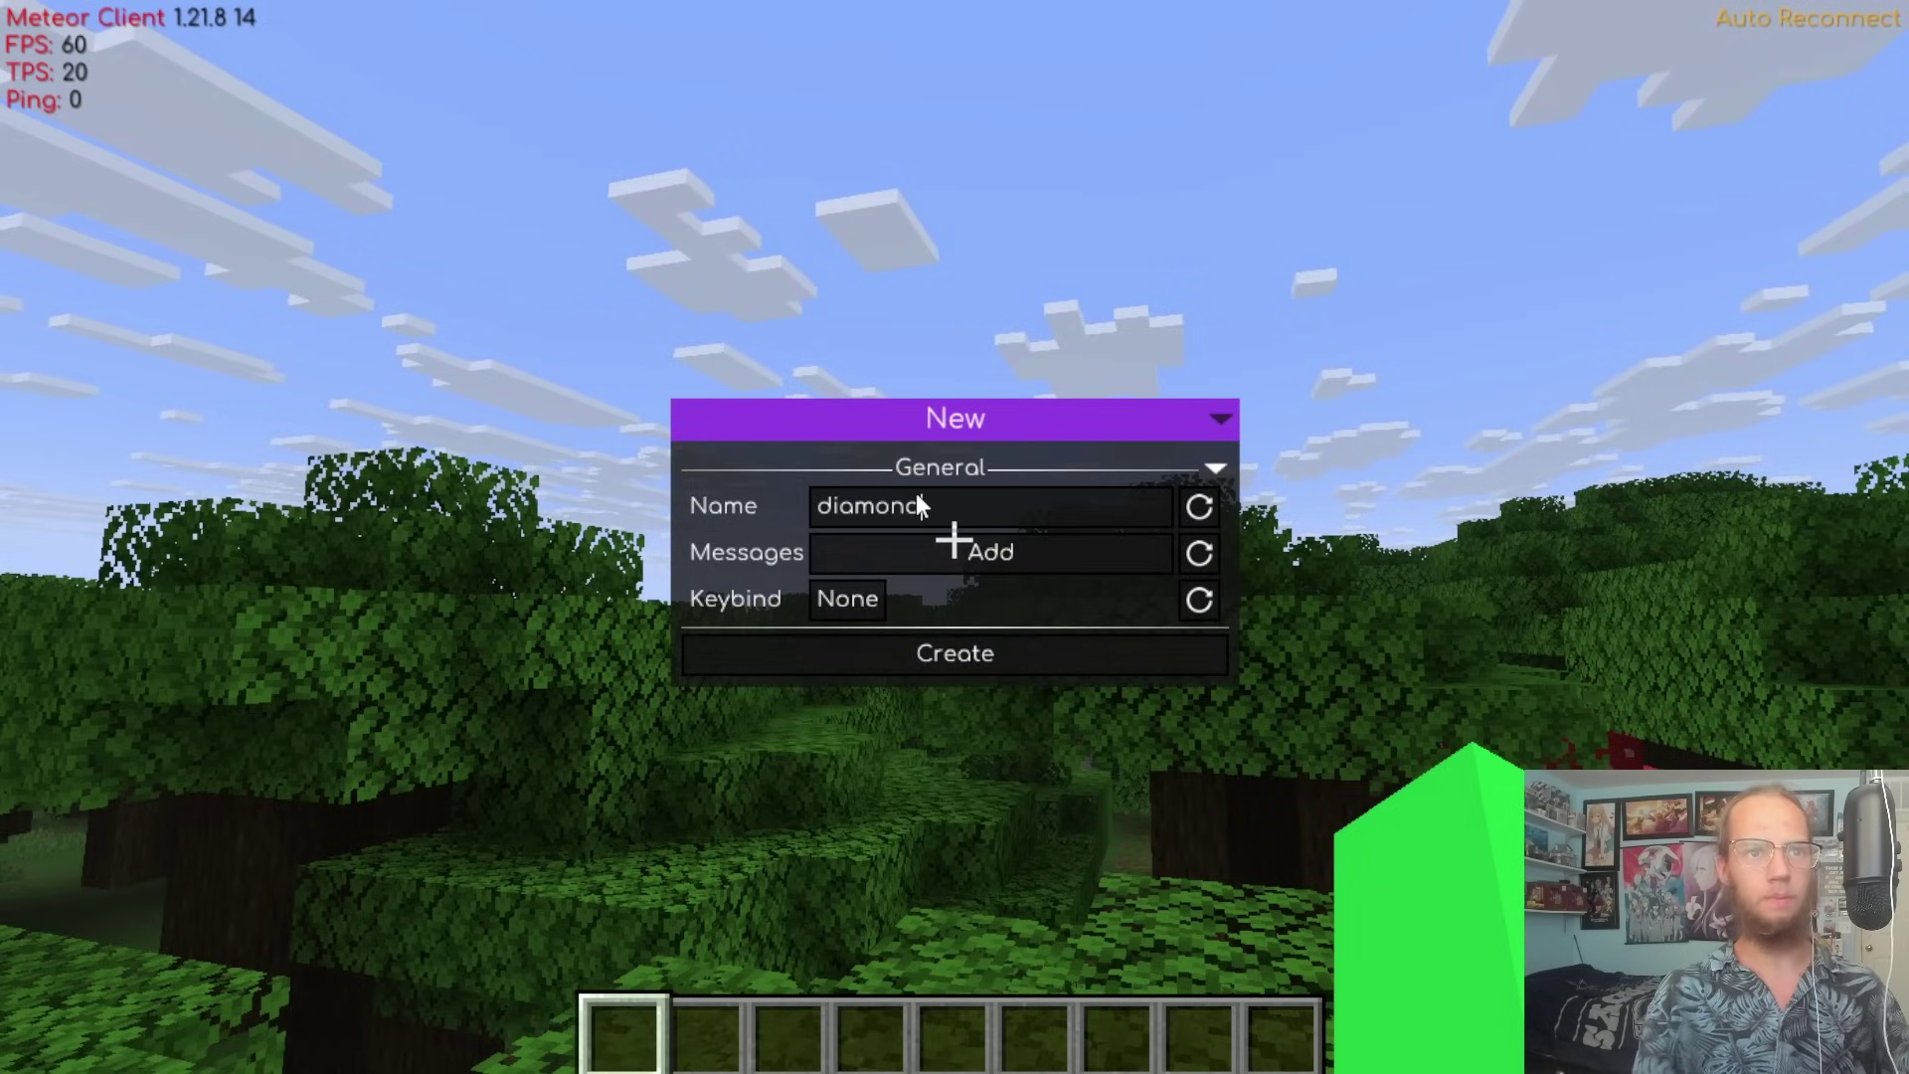
{"action": "type", "text": " give"}
{"action": "left_click", "coordinate": [976, 550]}
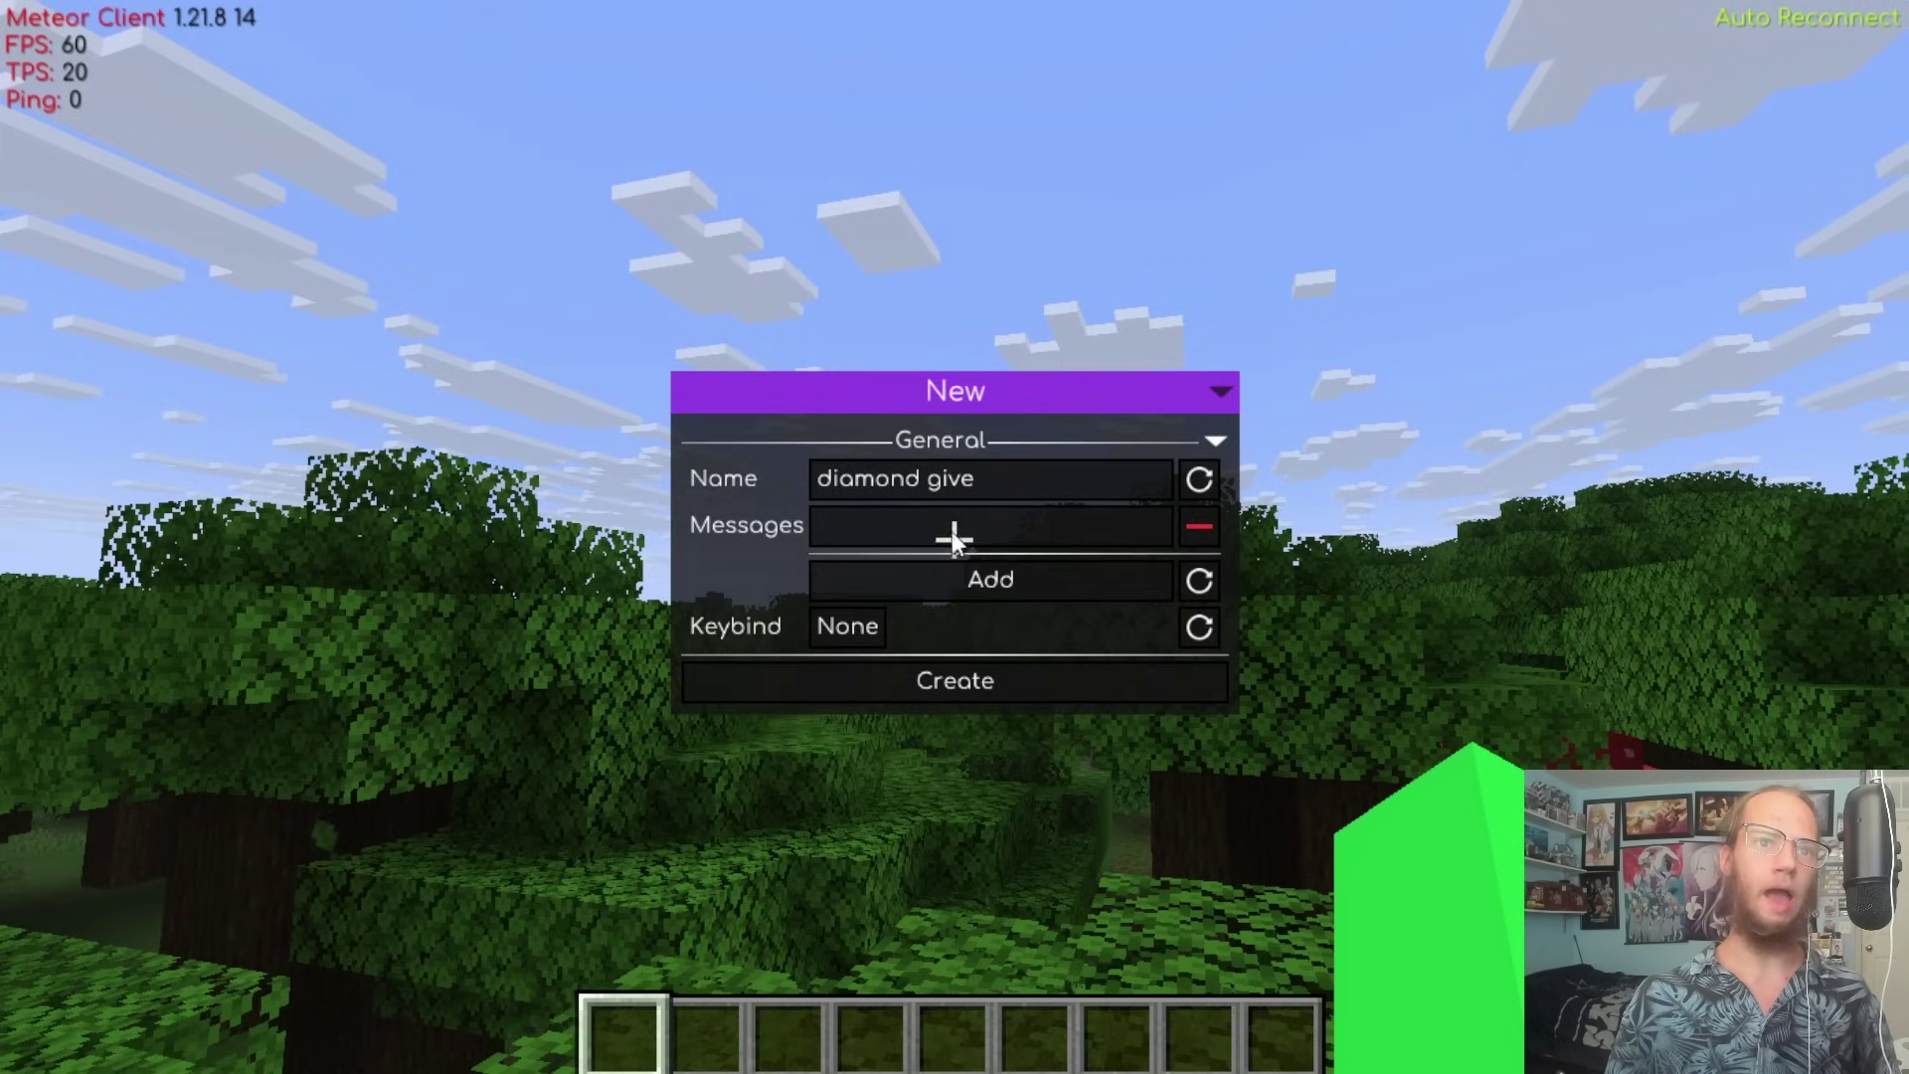
{"action": "left_click", "coordinate": [923, 510]}
{"action": "key", "text": "ctrl+v"}
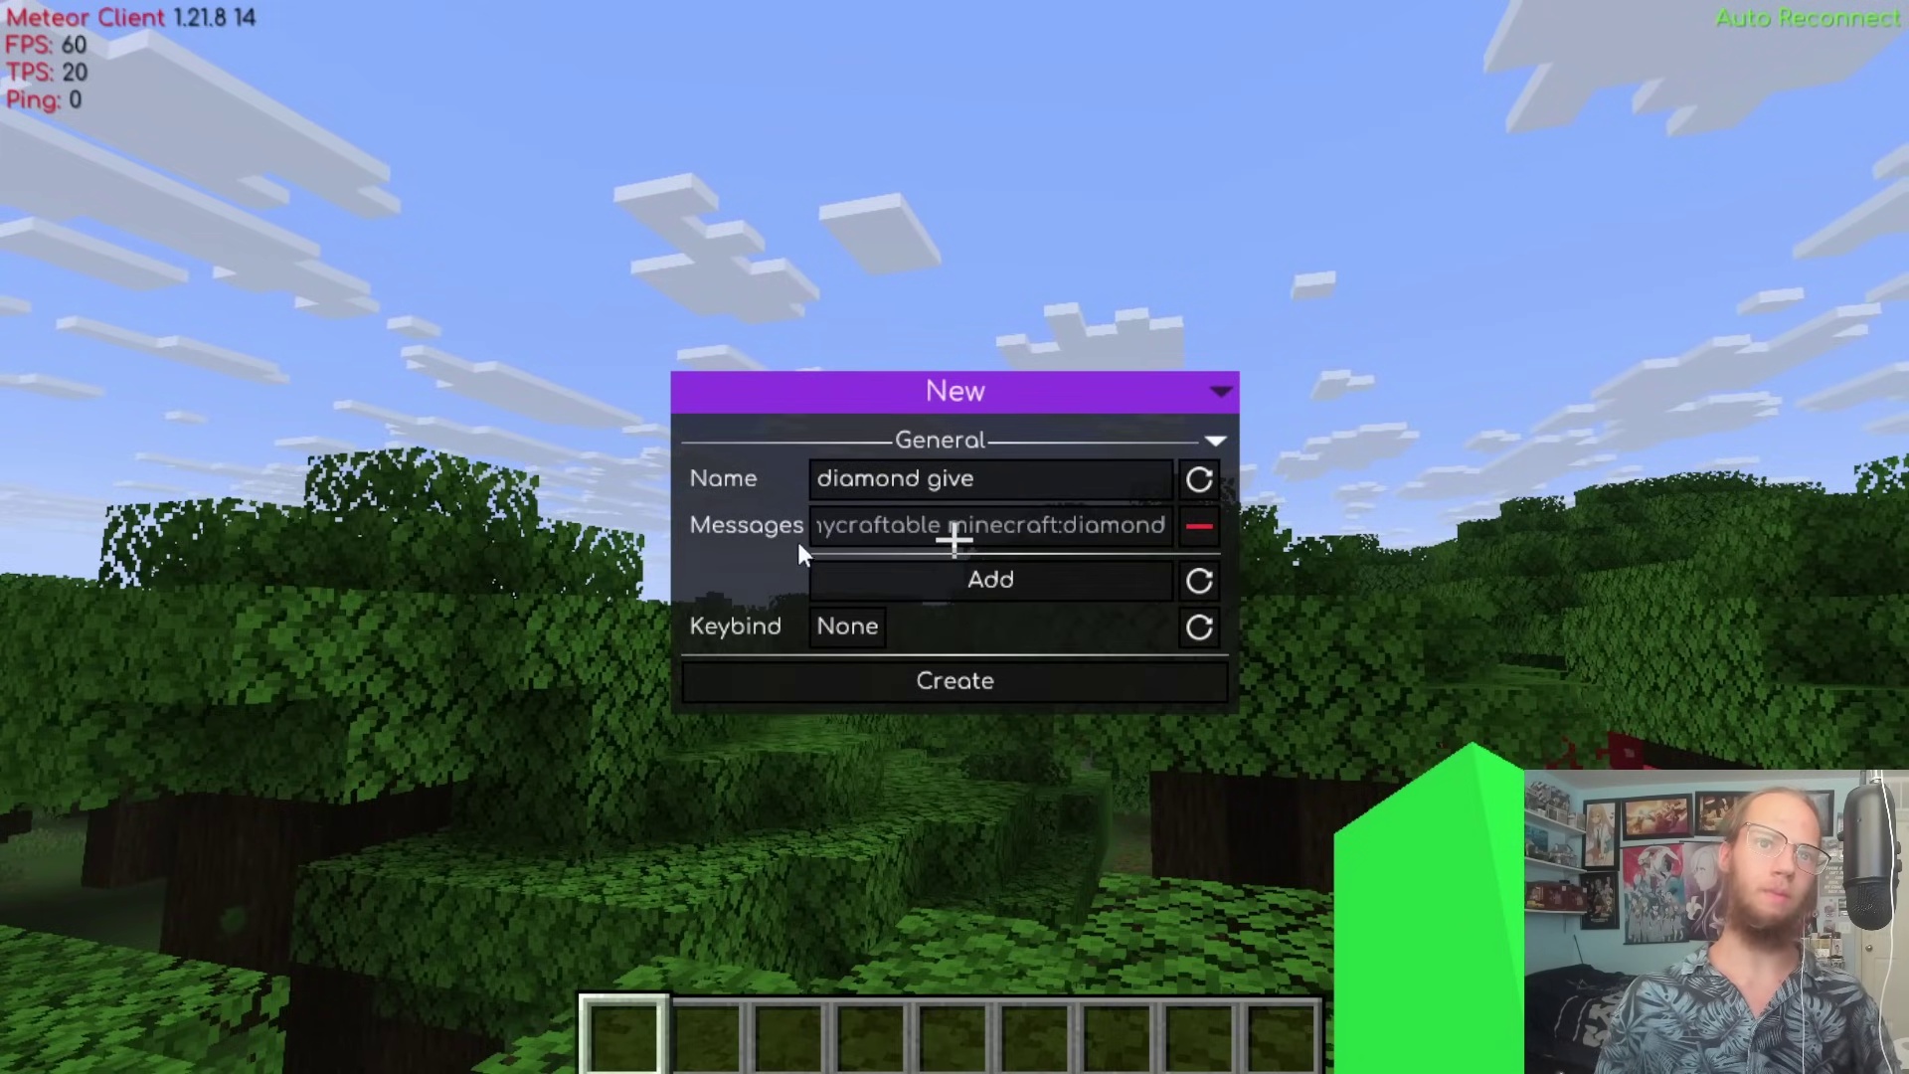
Add two more diamond give command lines, bind the macro to =, and save it.
{"action": "left_click", "coordinate": [984, 564]}
{"action": "left_click", "coordinate": [934, 541]}
{"action": "type", "text": "/give vinnycraftable minecraft:diamond"}
{"action": "left_click", "coordinate": [910, 592]}
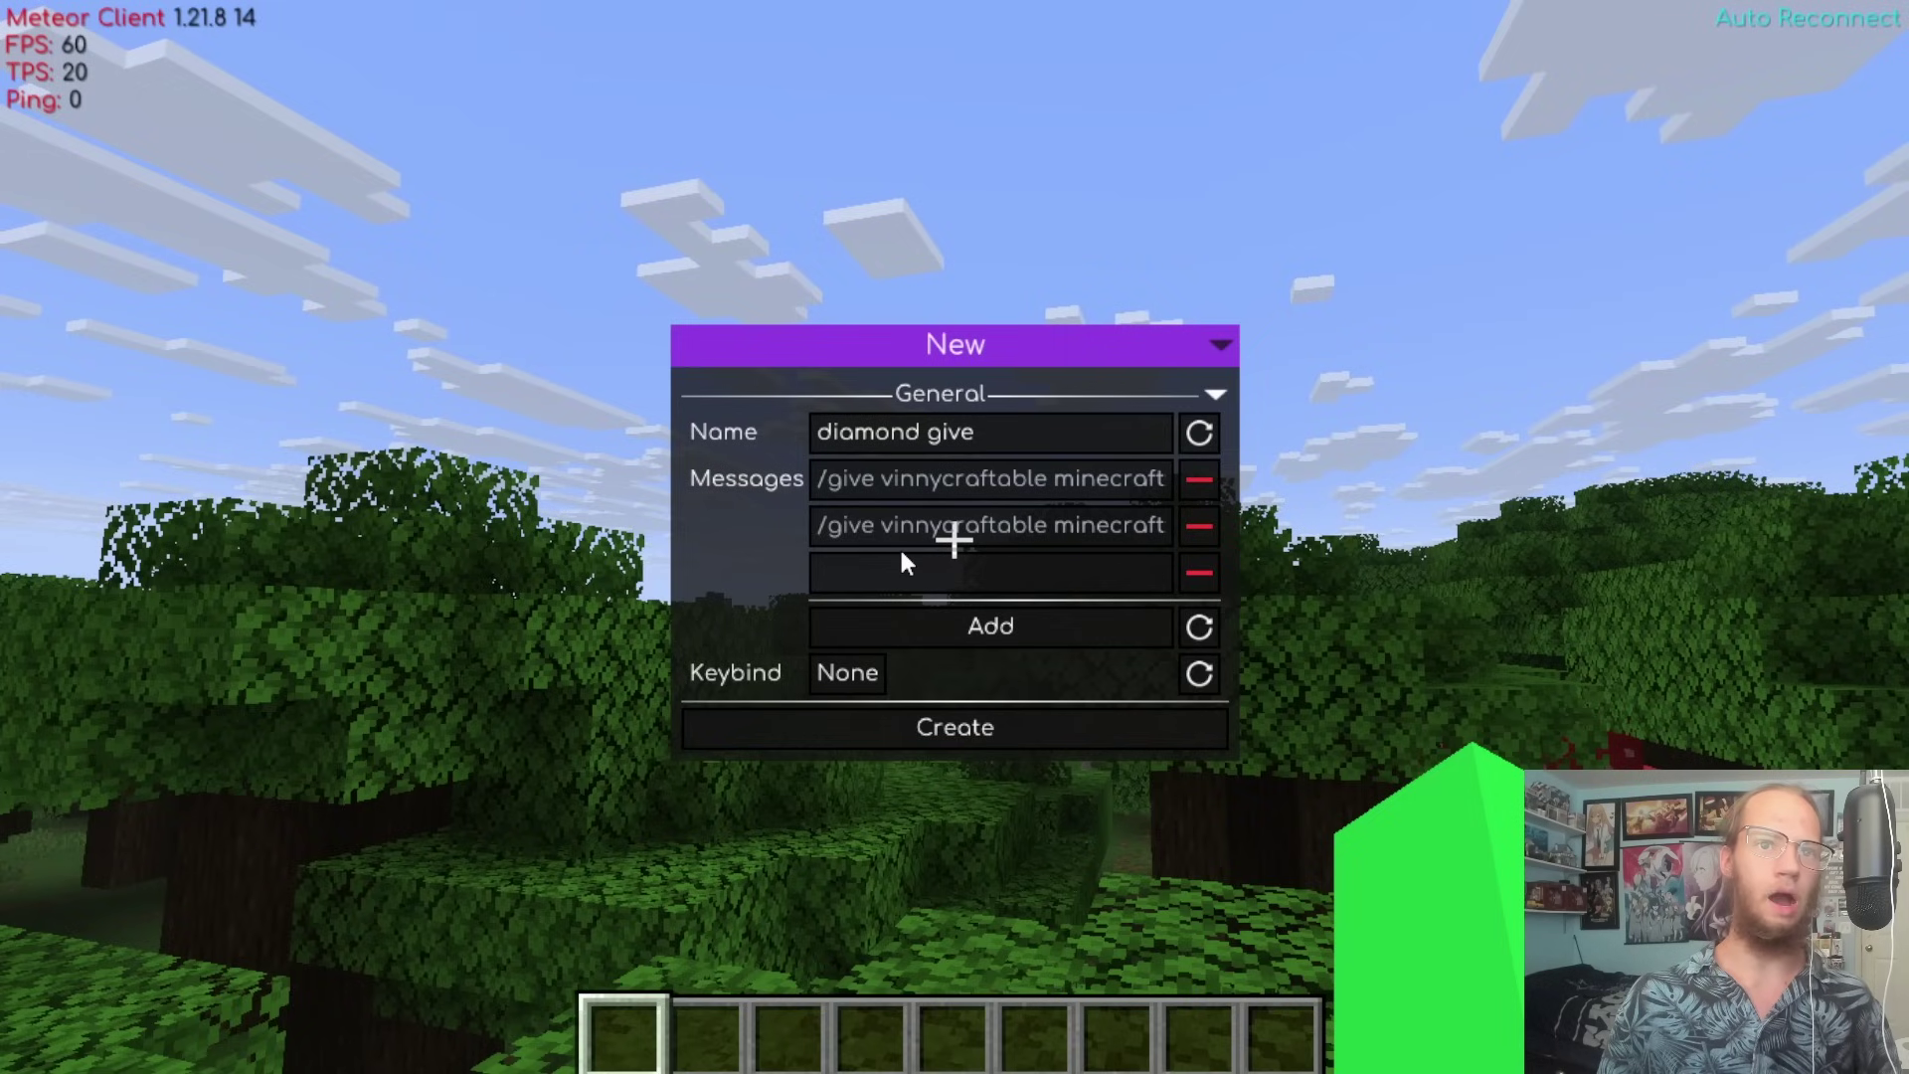
{"action": "left_click", "coordinate": [902, 562]}
{"action": "type", "text": "/give vinnycraftable minecraft:diamond"}
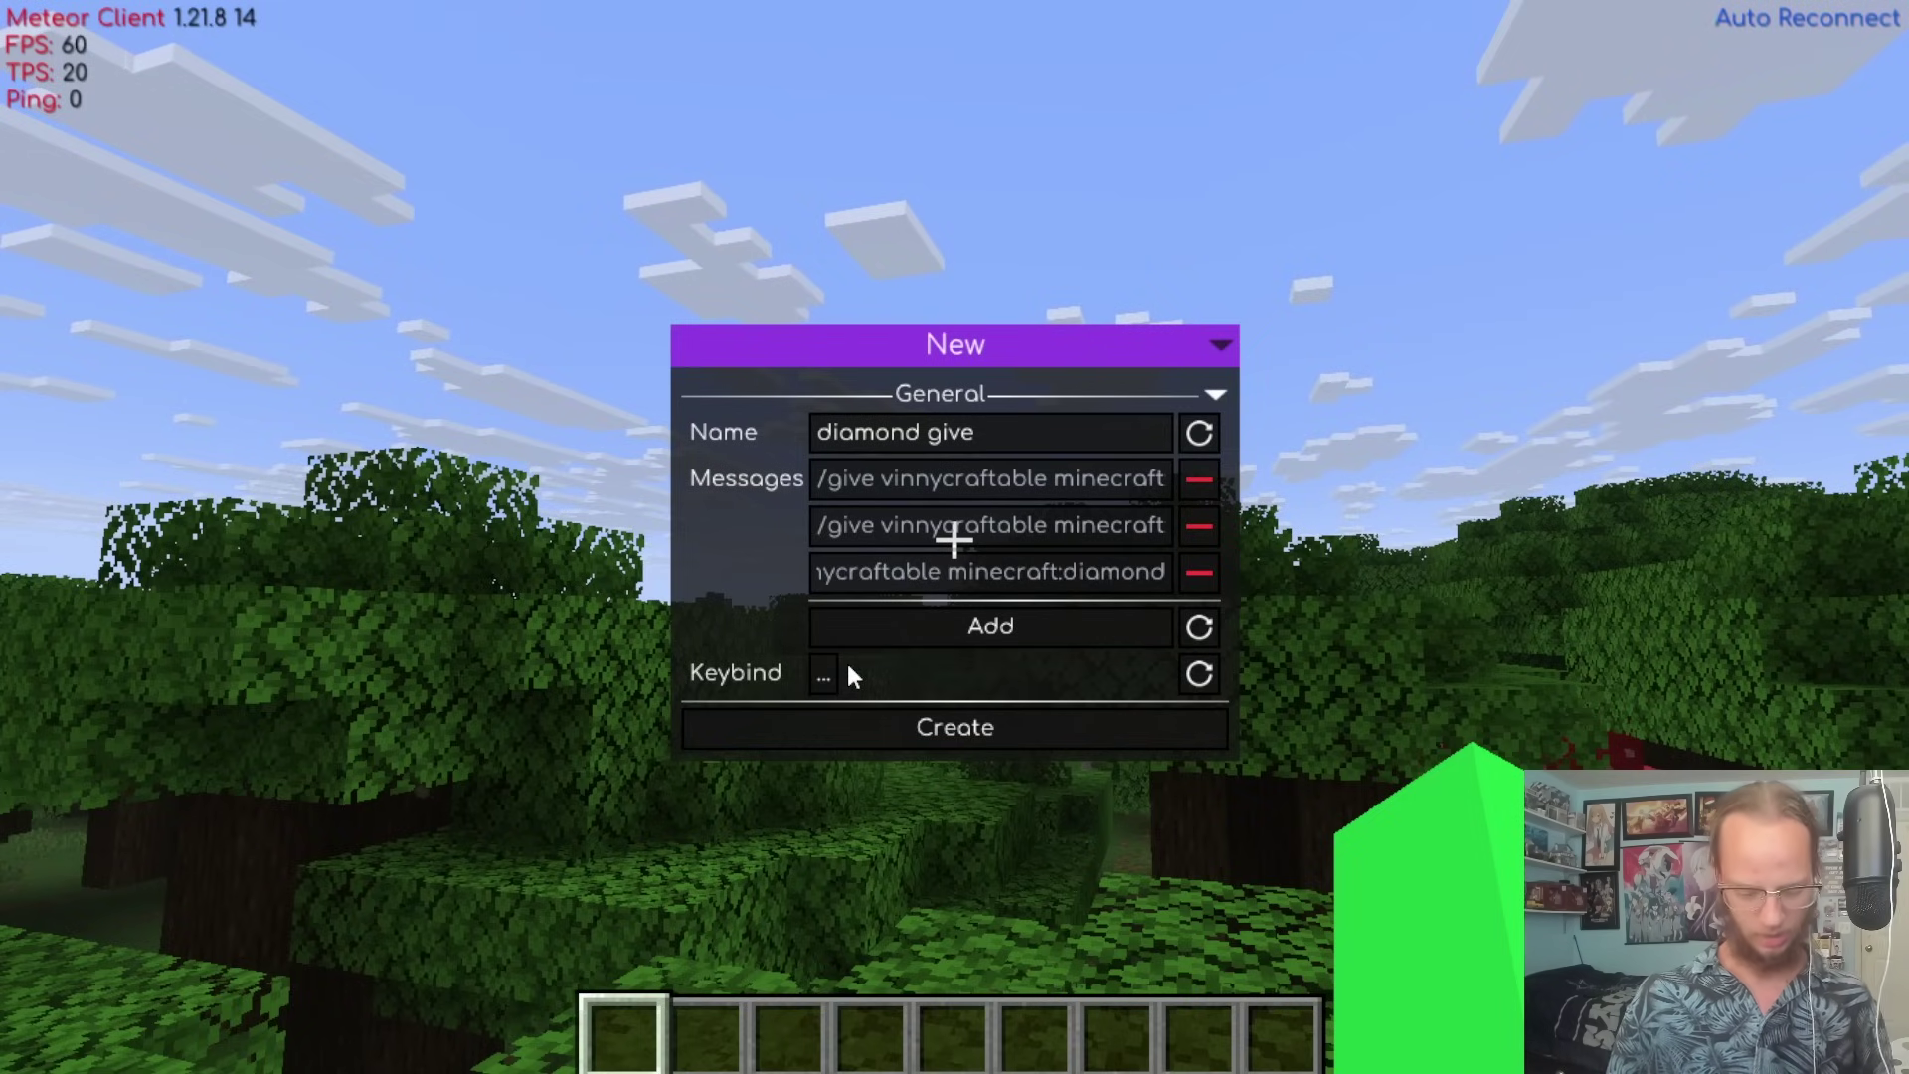
{"action": "key", "text": "equal"}
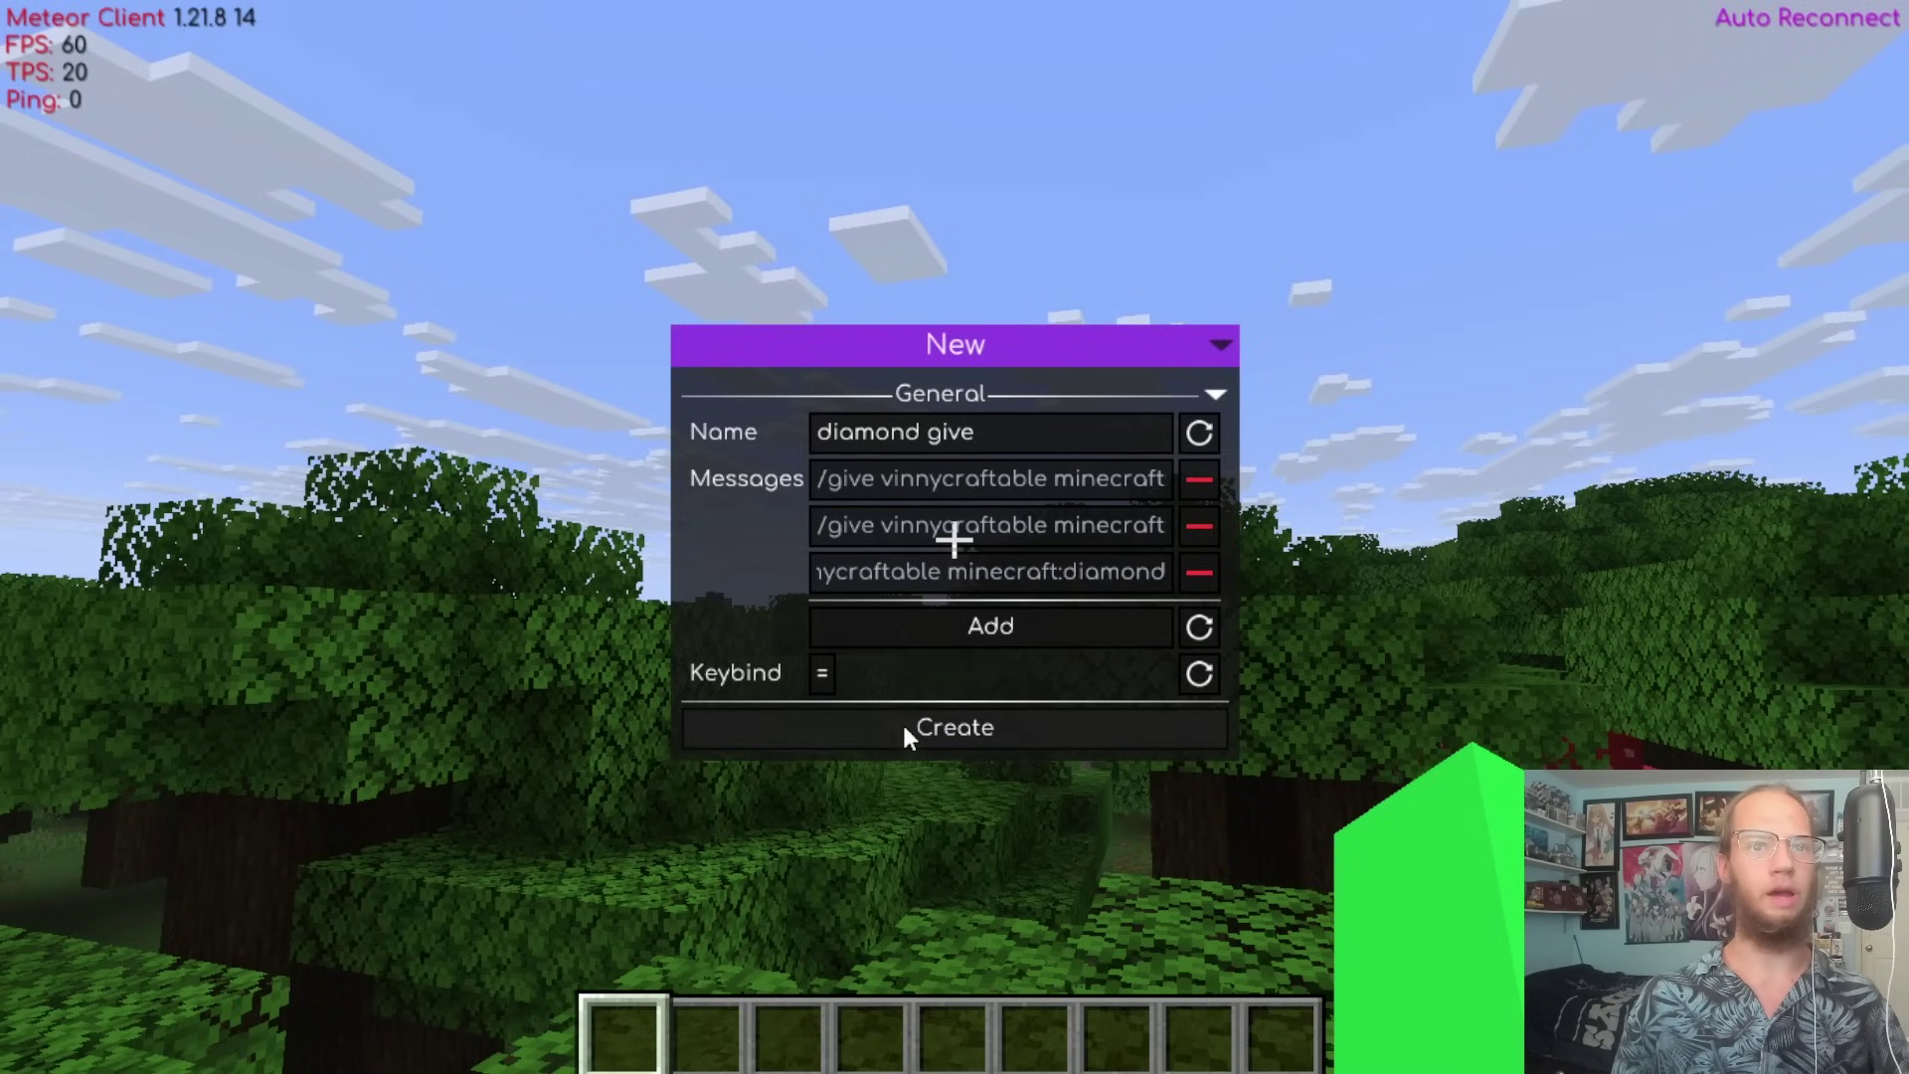
{"action": "left_click", "coordinate": [905, 732]}
Run the diamond give macro five times with the = key to collect diamonds.
{"action": "key", "text": "Escape"}
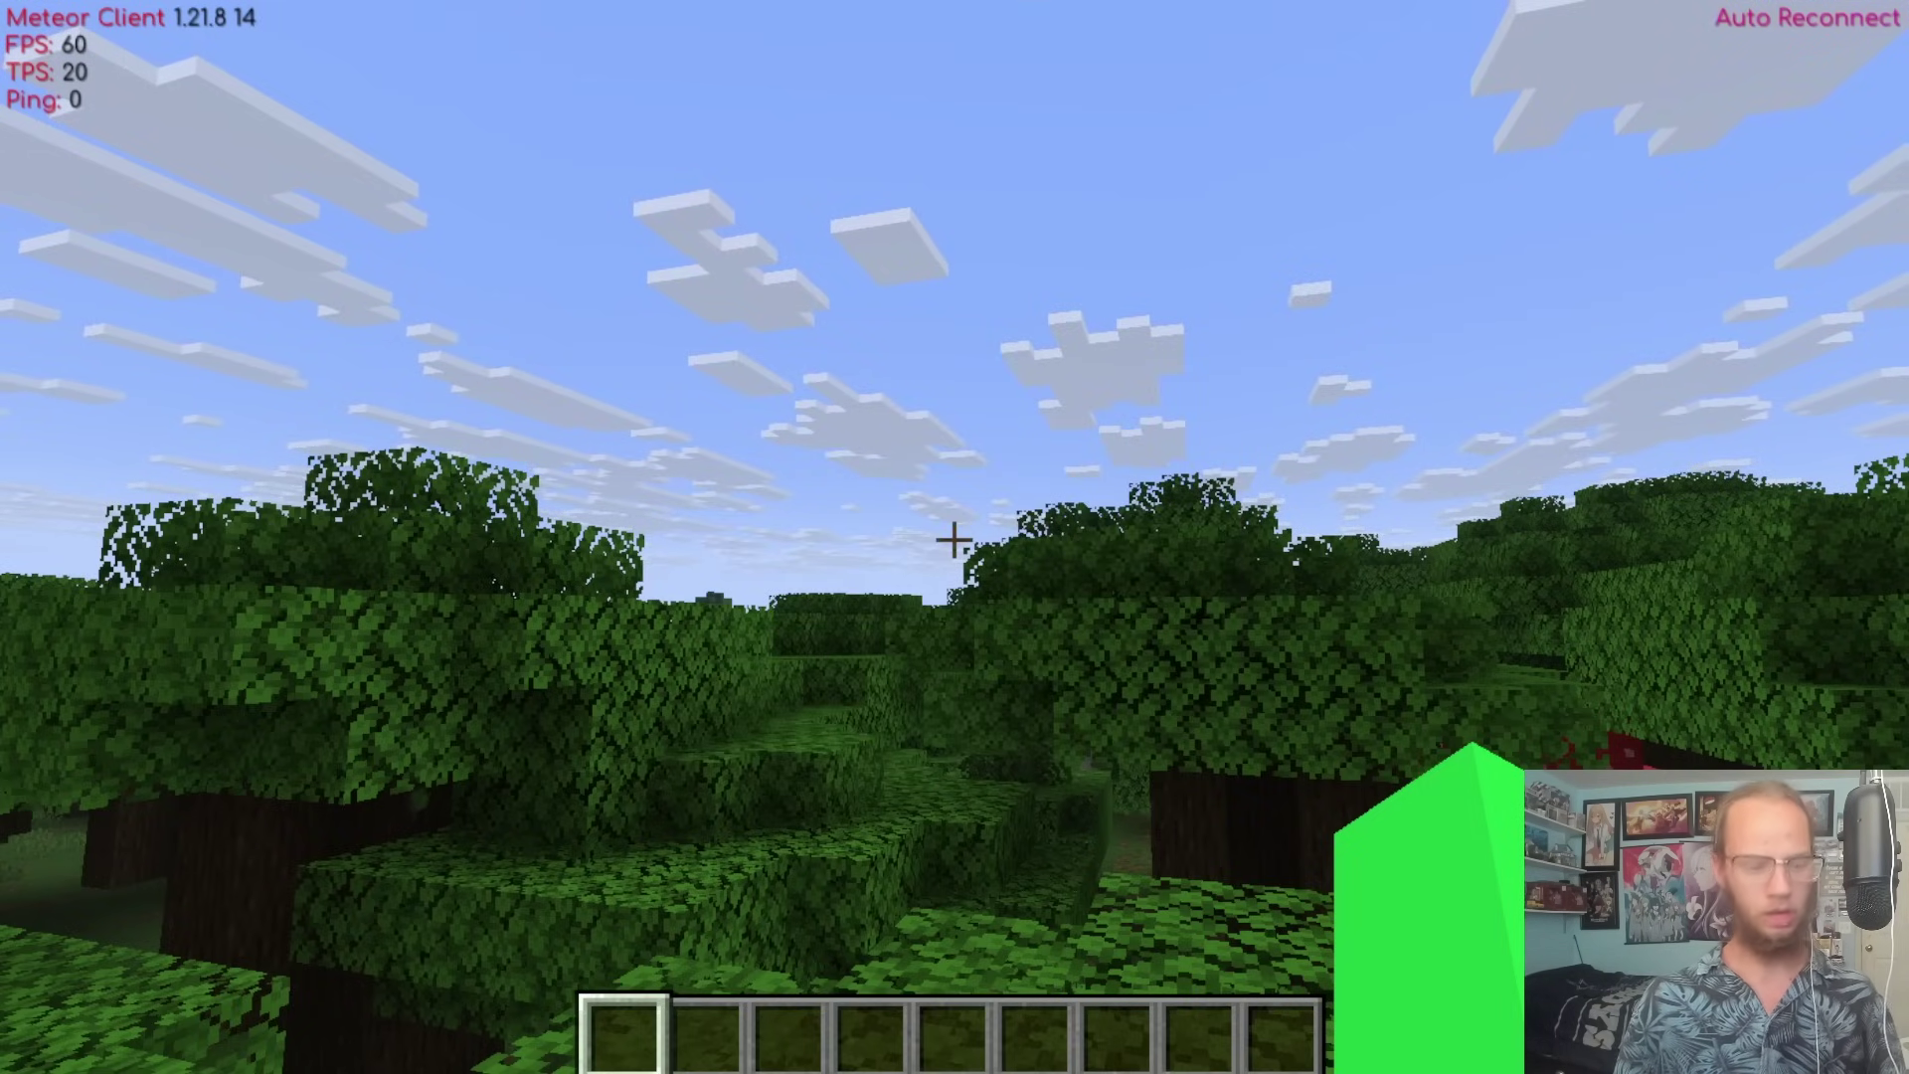
{"action": "key", "text": "equal"}
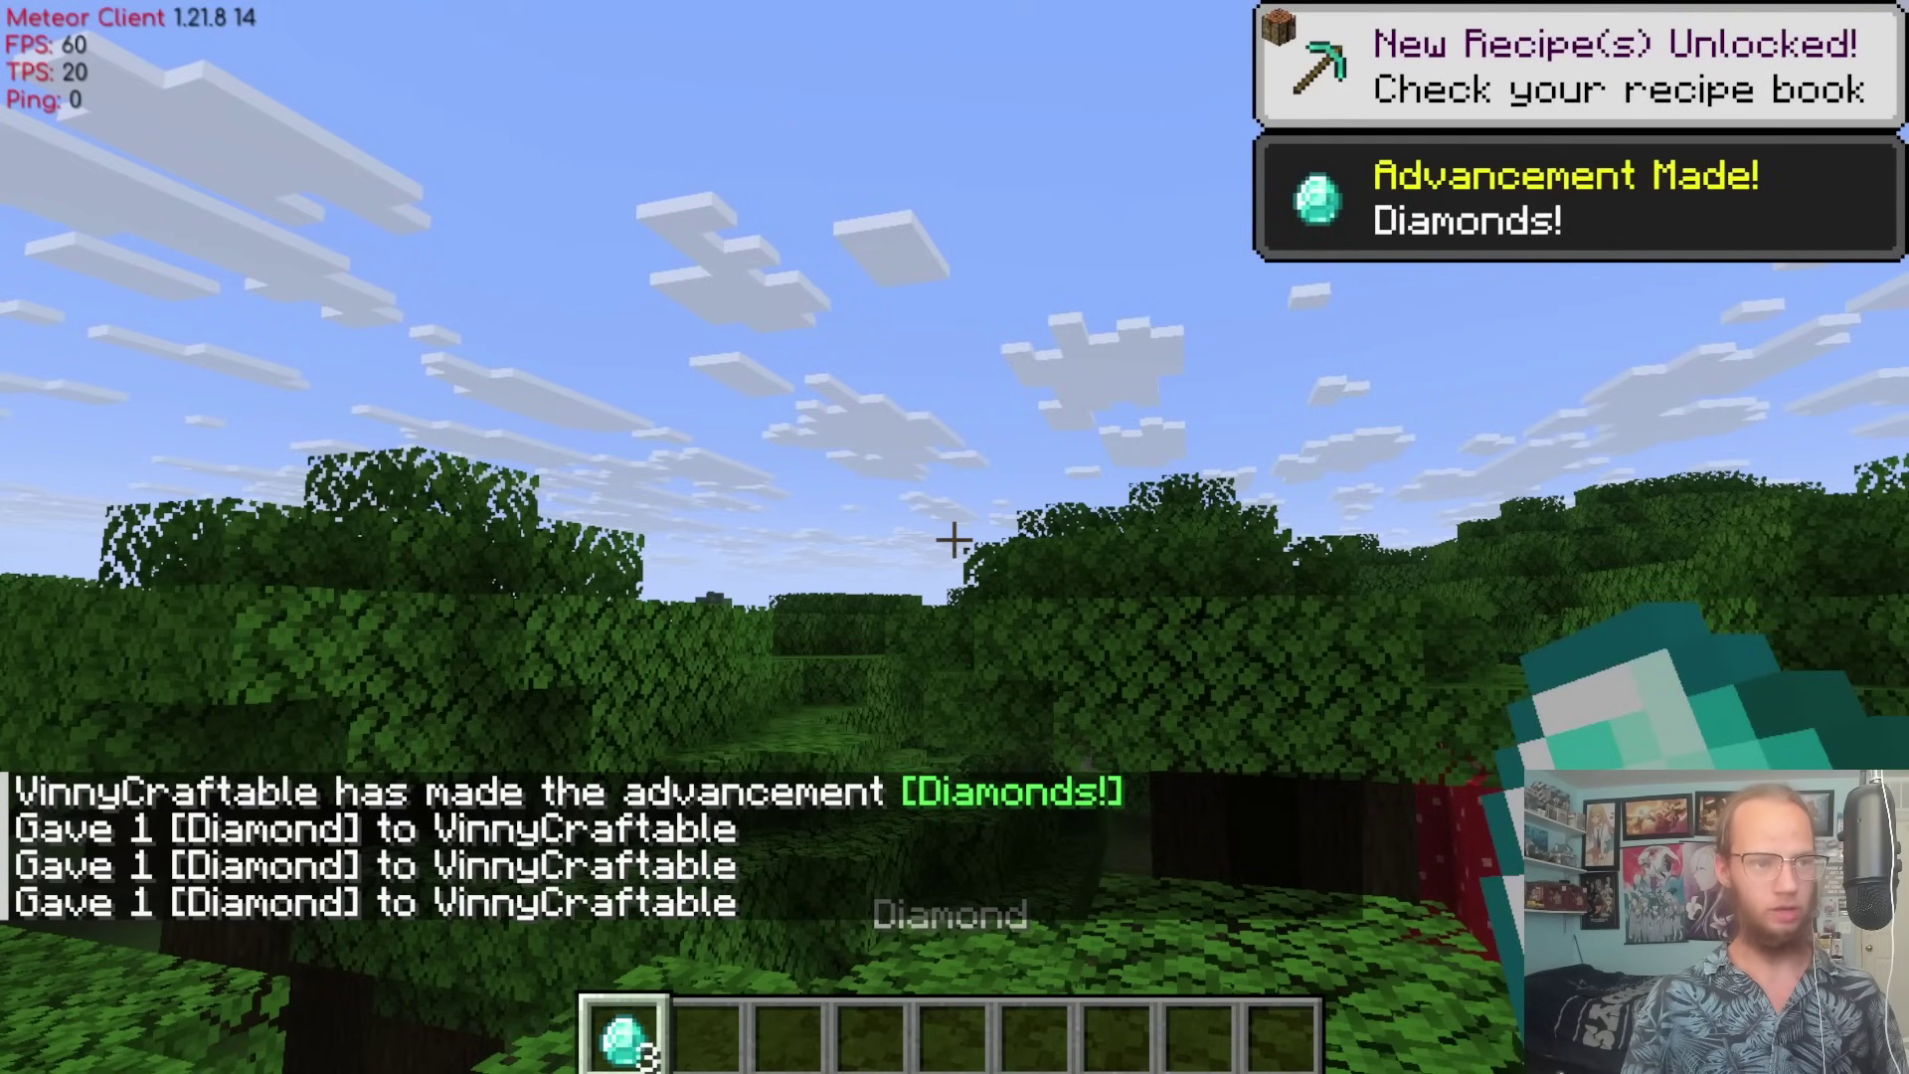
{"action": "key", "text": "equal"}
{"action": "key", "text": "equal"}
{"action": "key", "text": "equal"}
{"action": "key", "text": "equal"}
{"action": "key", "text": "equal"}
{"action": "key", "text": "equal"}
{"action": "key", "text": "equal"}
{"action": "key", "text": "equal"}
{"action": "key", "text": "equal"}
{"action": "key", "text": "equal"}
{"action": "key", "text": "equal"}
{"action": "key", "text": "equal"}
{"action": "key", "text": "equal"}
{"action": "key", "text": "equal"}
{"action": "key", "text": "equal"}
{"action": "key", "text": "equal"}
{"action": "key", "text": "equal"}
{"action": "key", "text": "equal"}
{"action": "key", "text": "equal"}
{"action": "key", "text": "equal"}
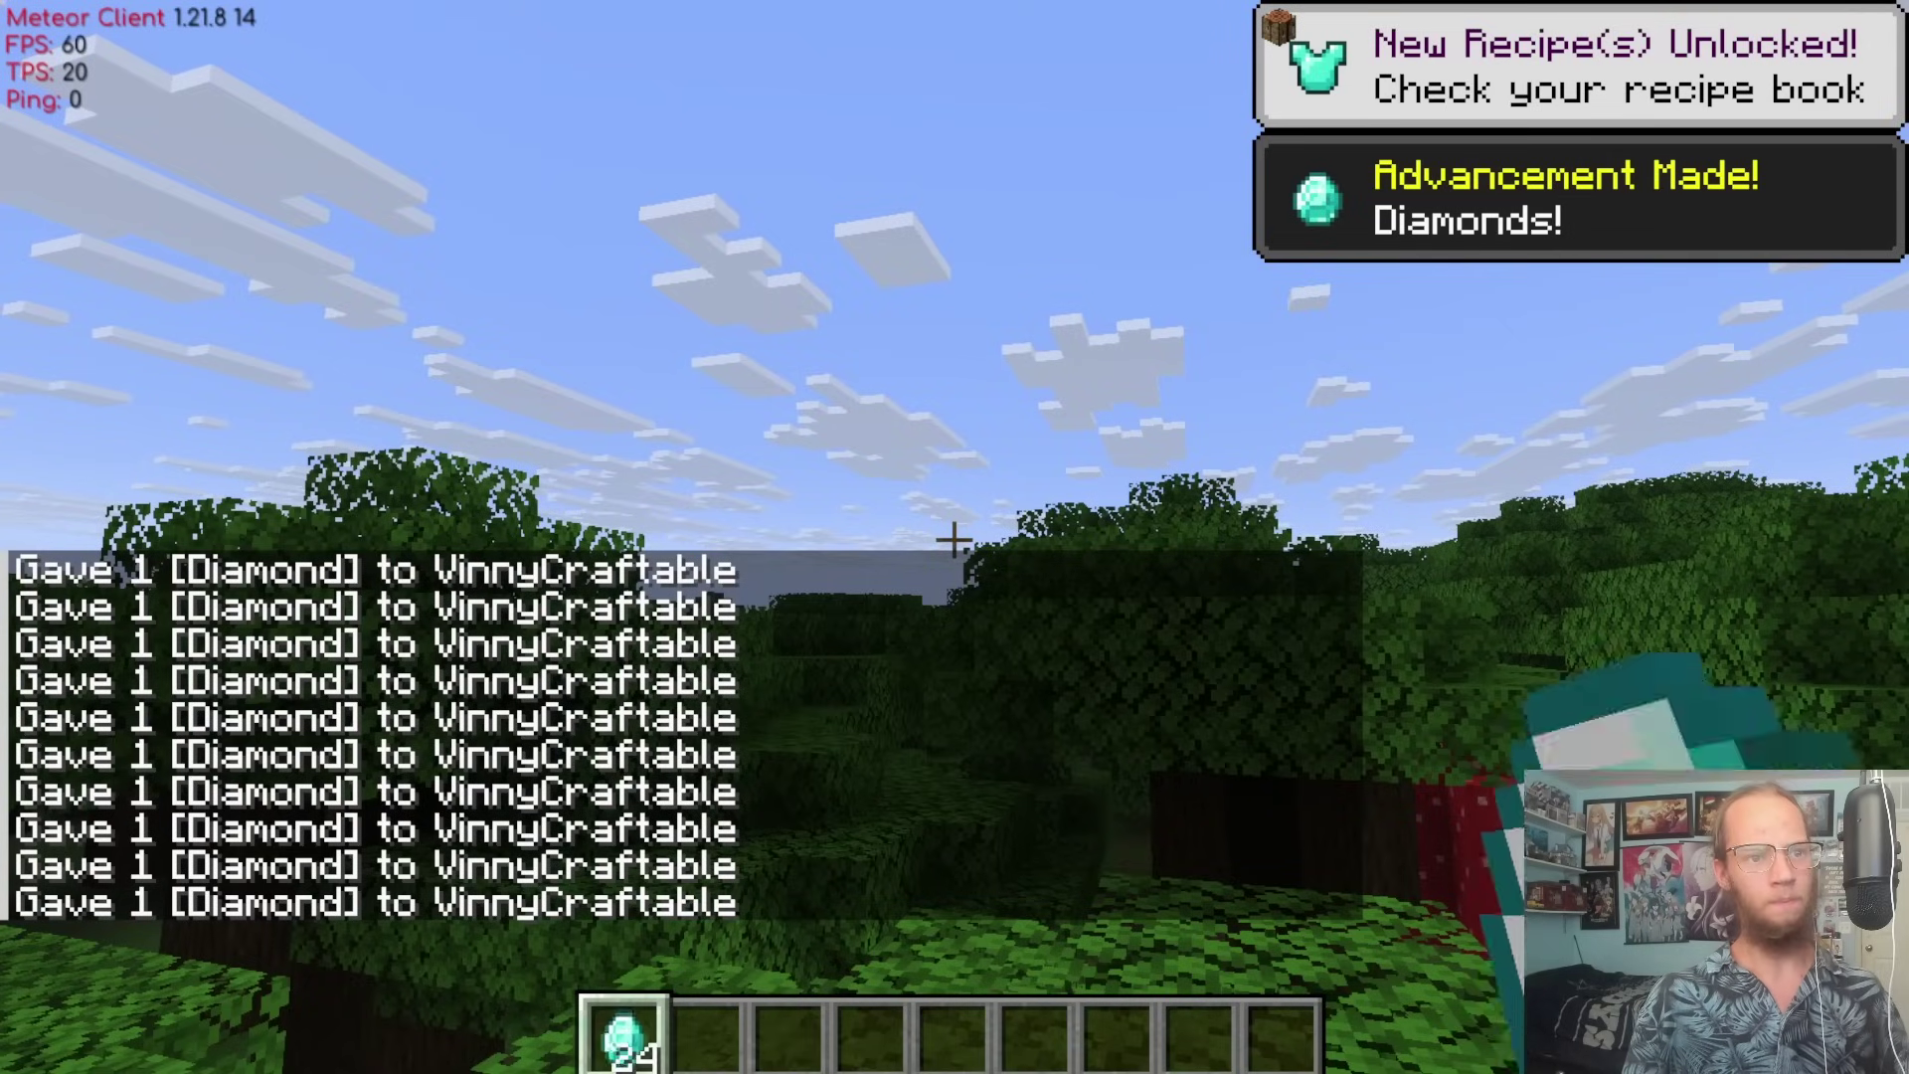
{"action": "key", "text": "equal"}
{"action": "key", "text": "equal"}
{"action": "key", "text": "equal"}
{"action": "key", "text": "equal"}
{"action": "key", "text": "equal"}
{"action": "key", "text": "equal"}
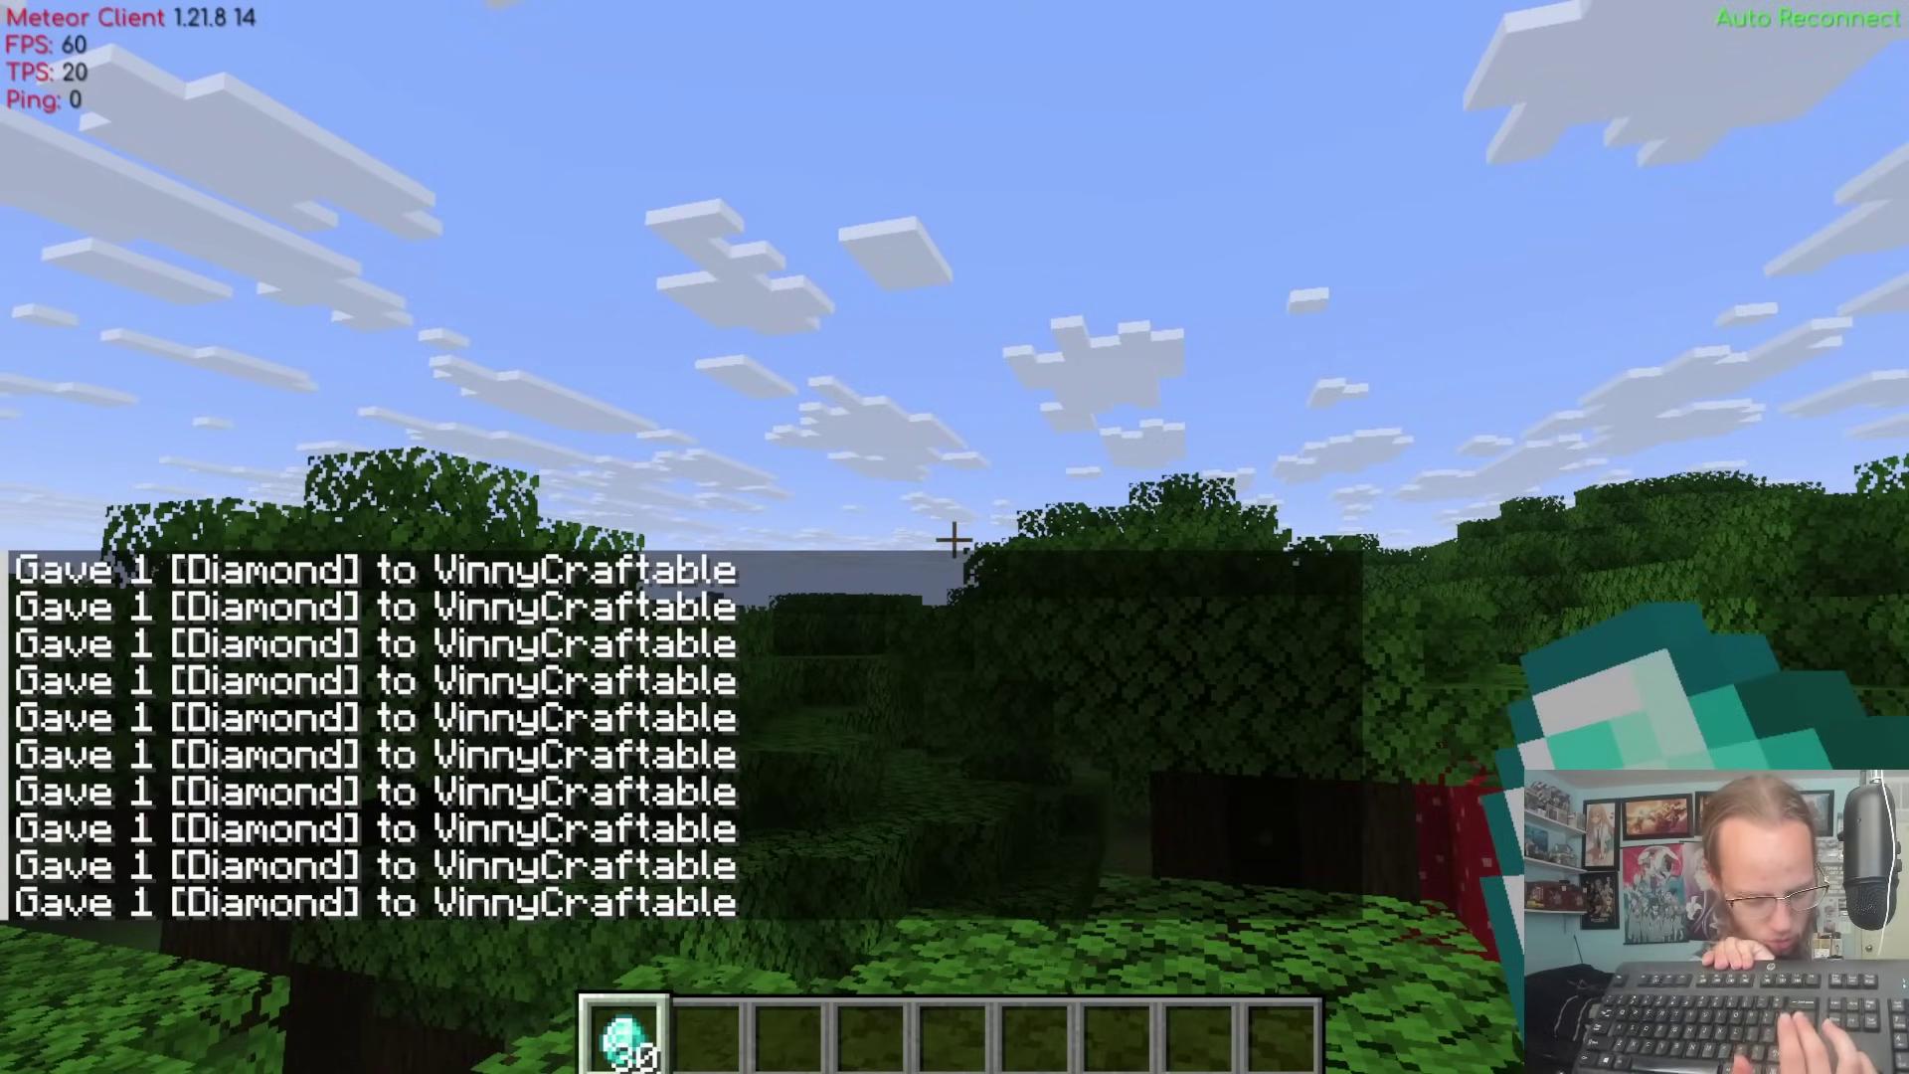
{"action": "key", "text": "equal"}
{"action": "key", "text": "equal"}
{"action": "key", "text": "equal"}
{"action": "key", "text": "equal"}
{"action": "key", "text": "equal"}
{"action": "key", "text": "equal"}
{"action": "key", "text": "equal"}
{"action": "key", "text": "equal"}
{"action": "key", "text": "equal"}
{"action": "key", "text": "equal"}
{"action": "key", "text": "equal"}
{"action": "key", "text": "equal"}
{"action": "key", "text": "equal"}
{"action": "key", "text": "equal"}
{"action": "key", "text": "equal"}
{"action": "key", "text": "equal"}
{"action": "key", "text": "equal"}
{"action": "key", "text": "equal"}
{"action": "key", "text": "equal"}
{"action": "key", "text": "equal"}
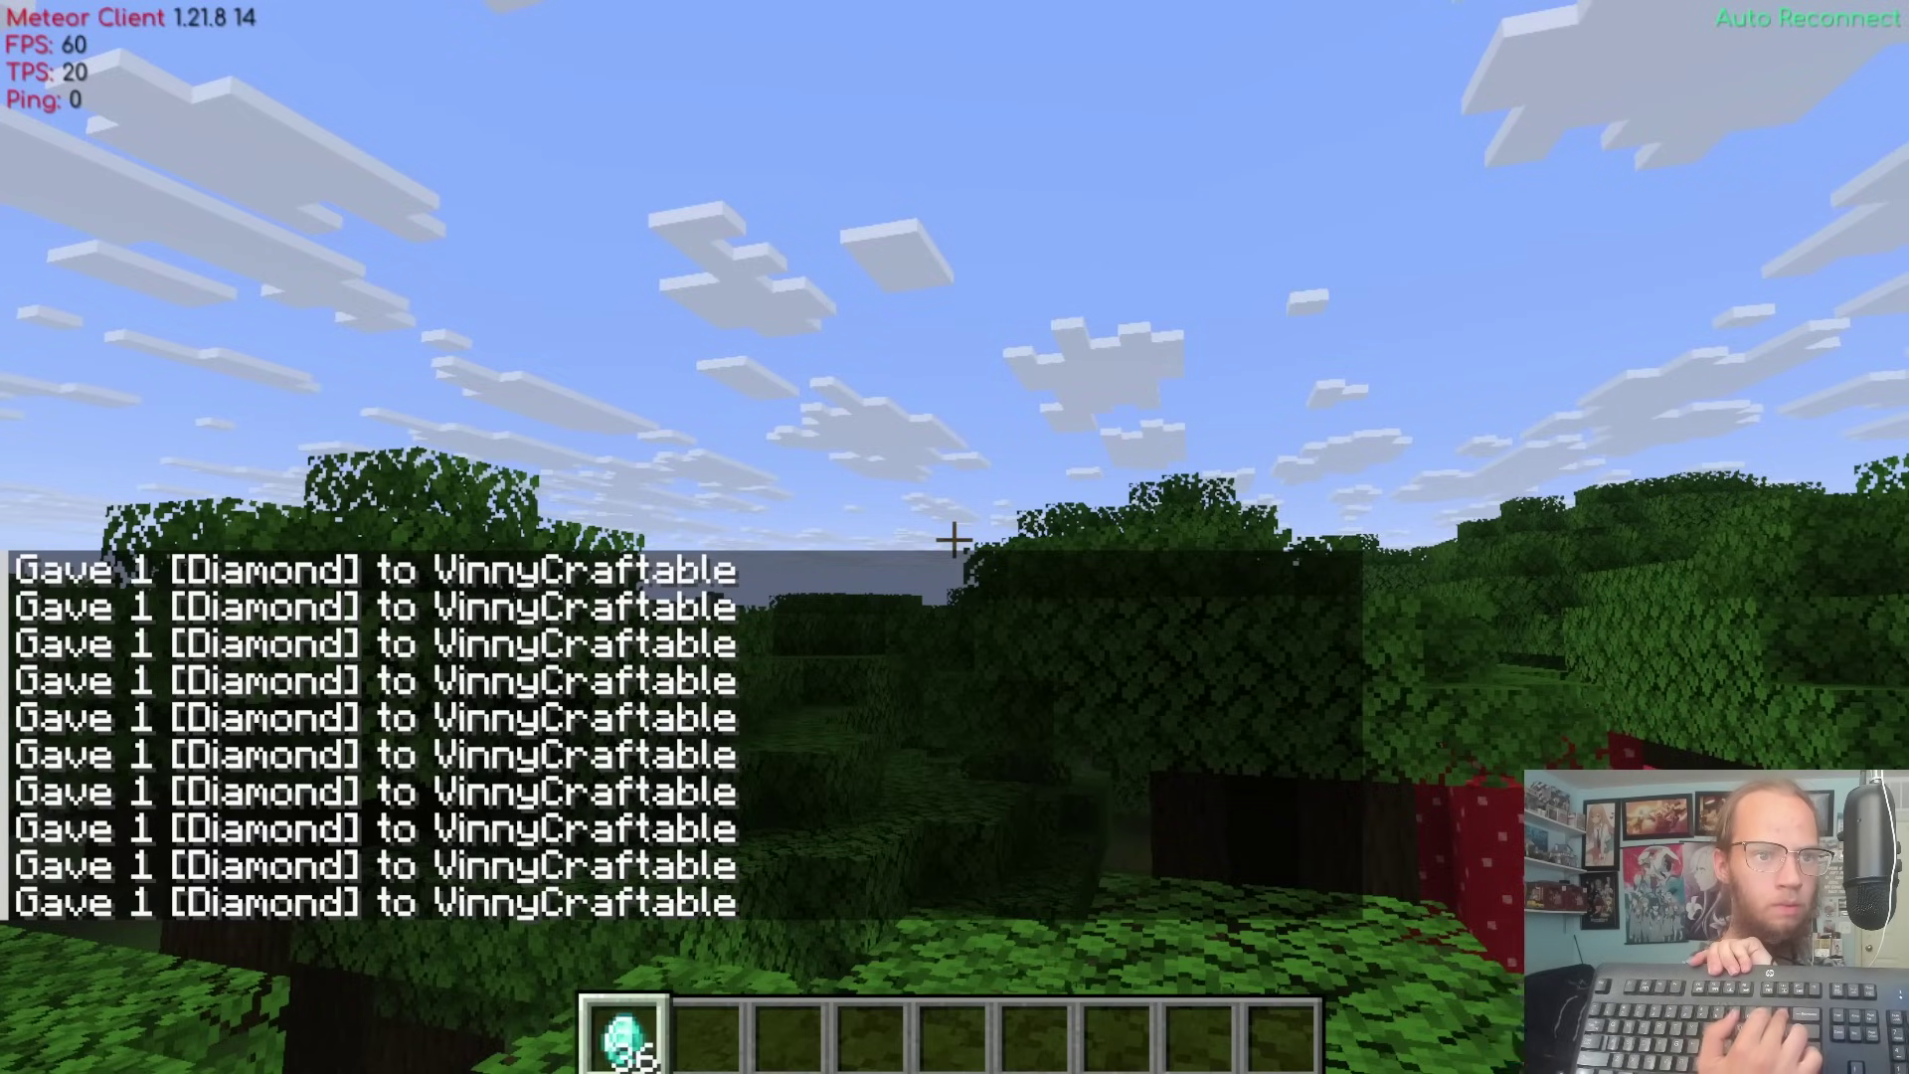
{"action": "key", "text": "equal"}
{"action": "key", "text": "equal"}
{"action": "key", "text": "equal"}
{"action": "key", "text": "equal"}
{"action": "key", "text": "equal"}
{"action": "key", "text": "equal"}
{"action": "key", "text": "equal"}
{"action": "key", "text": "equal"}
{"action": "key", "text": "equal"}
{"action": "key", "text": "equal"}
{"action": "key", "text": "equal"}
{"action": "key", "text": "equal"}
{"action": "key", "text": "equal"}
{"action": "key", "text": "equal"}
{"action": "key", "text": "equal"}
{"action": "key", "text": "equal"}
{"action": "key", "text": "equal"}
{"action": "key", "text": "equal"}
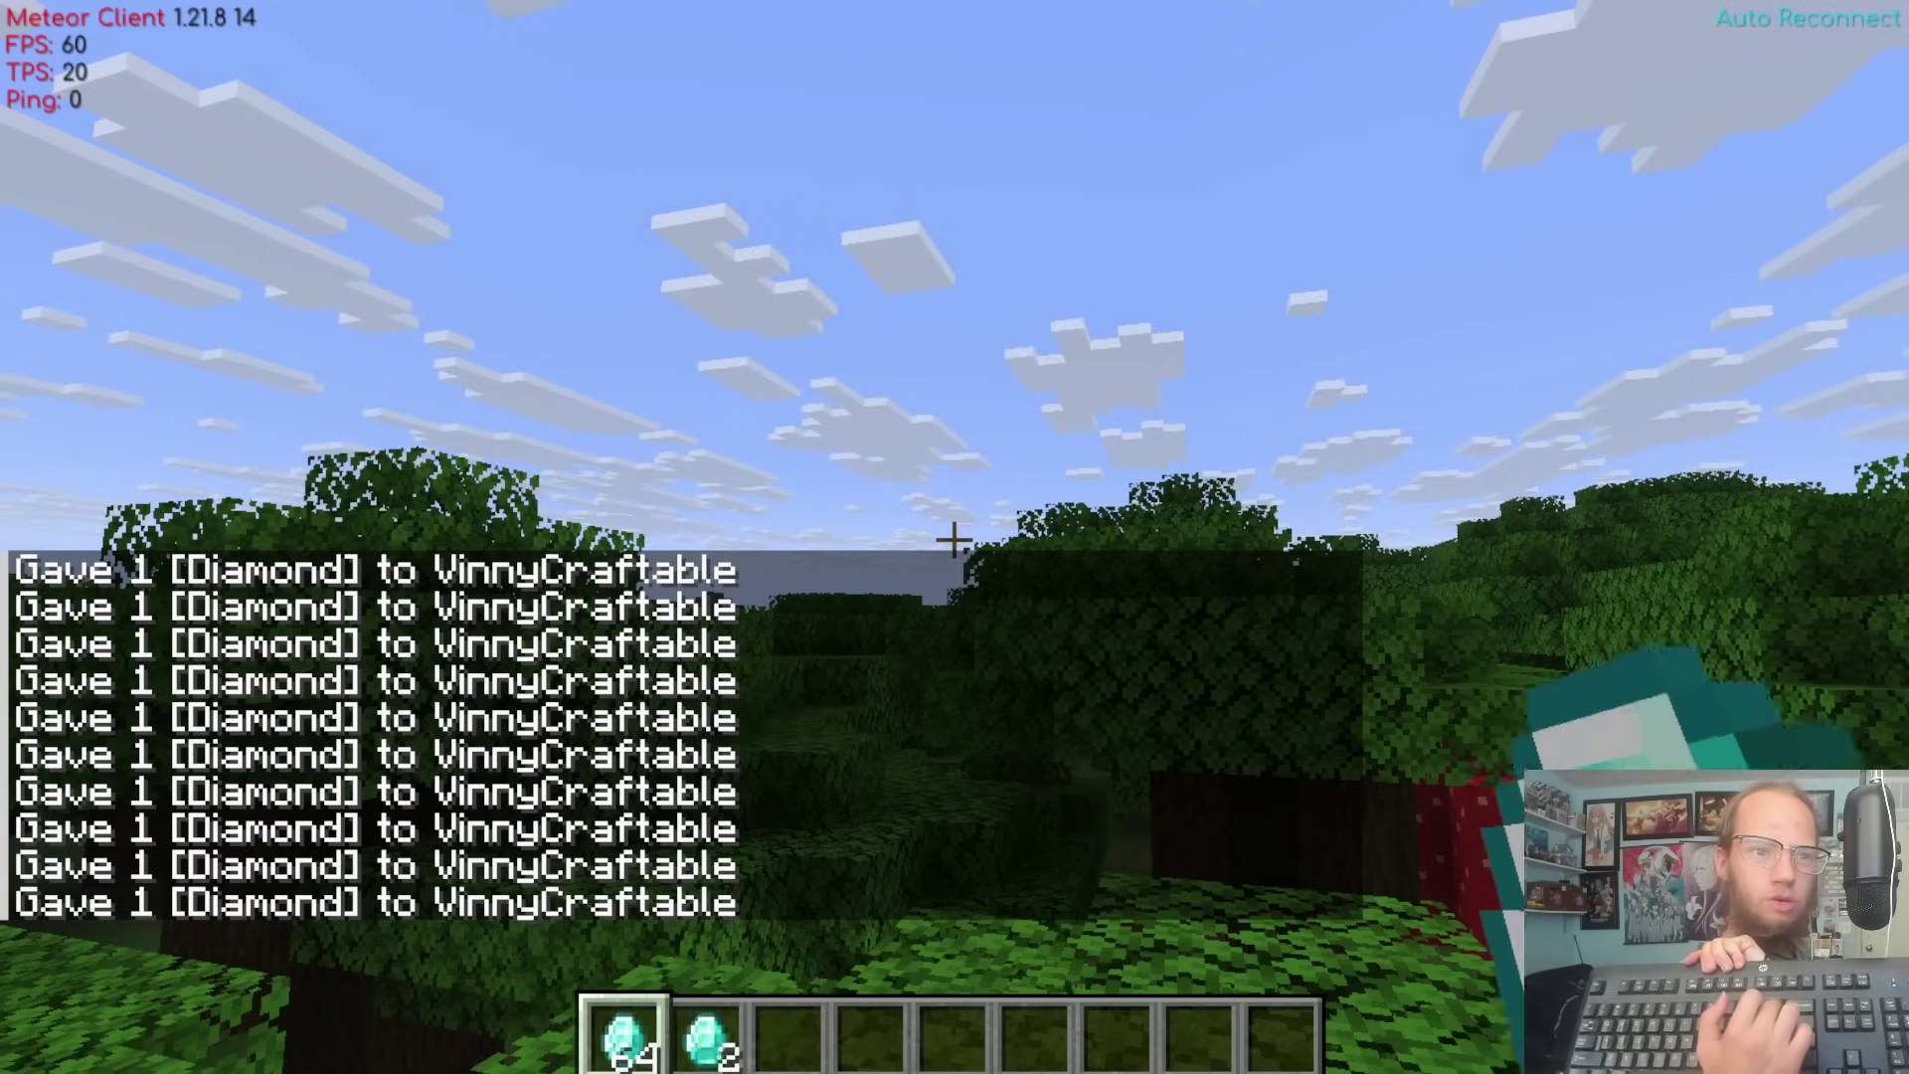
Create profile '5b5t' loading on join to 5b5t.org, also saving modules and waypoints.
{"action": "key", "text": "Shift_R"}
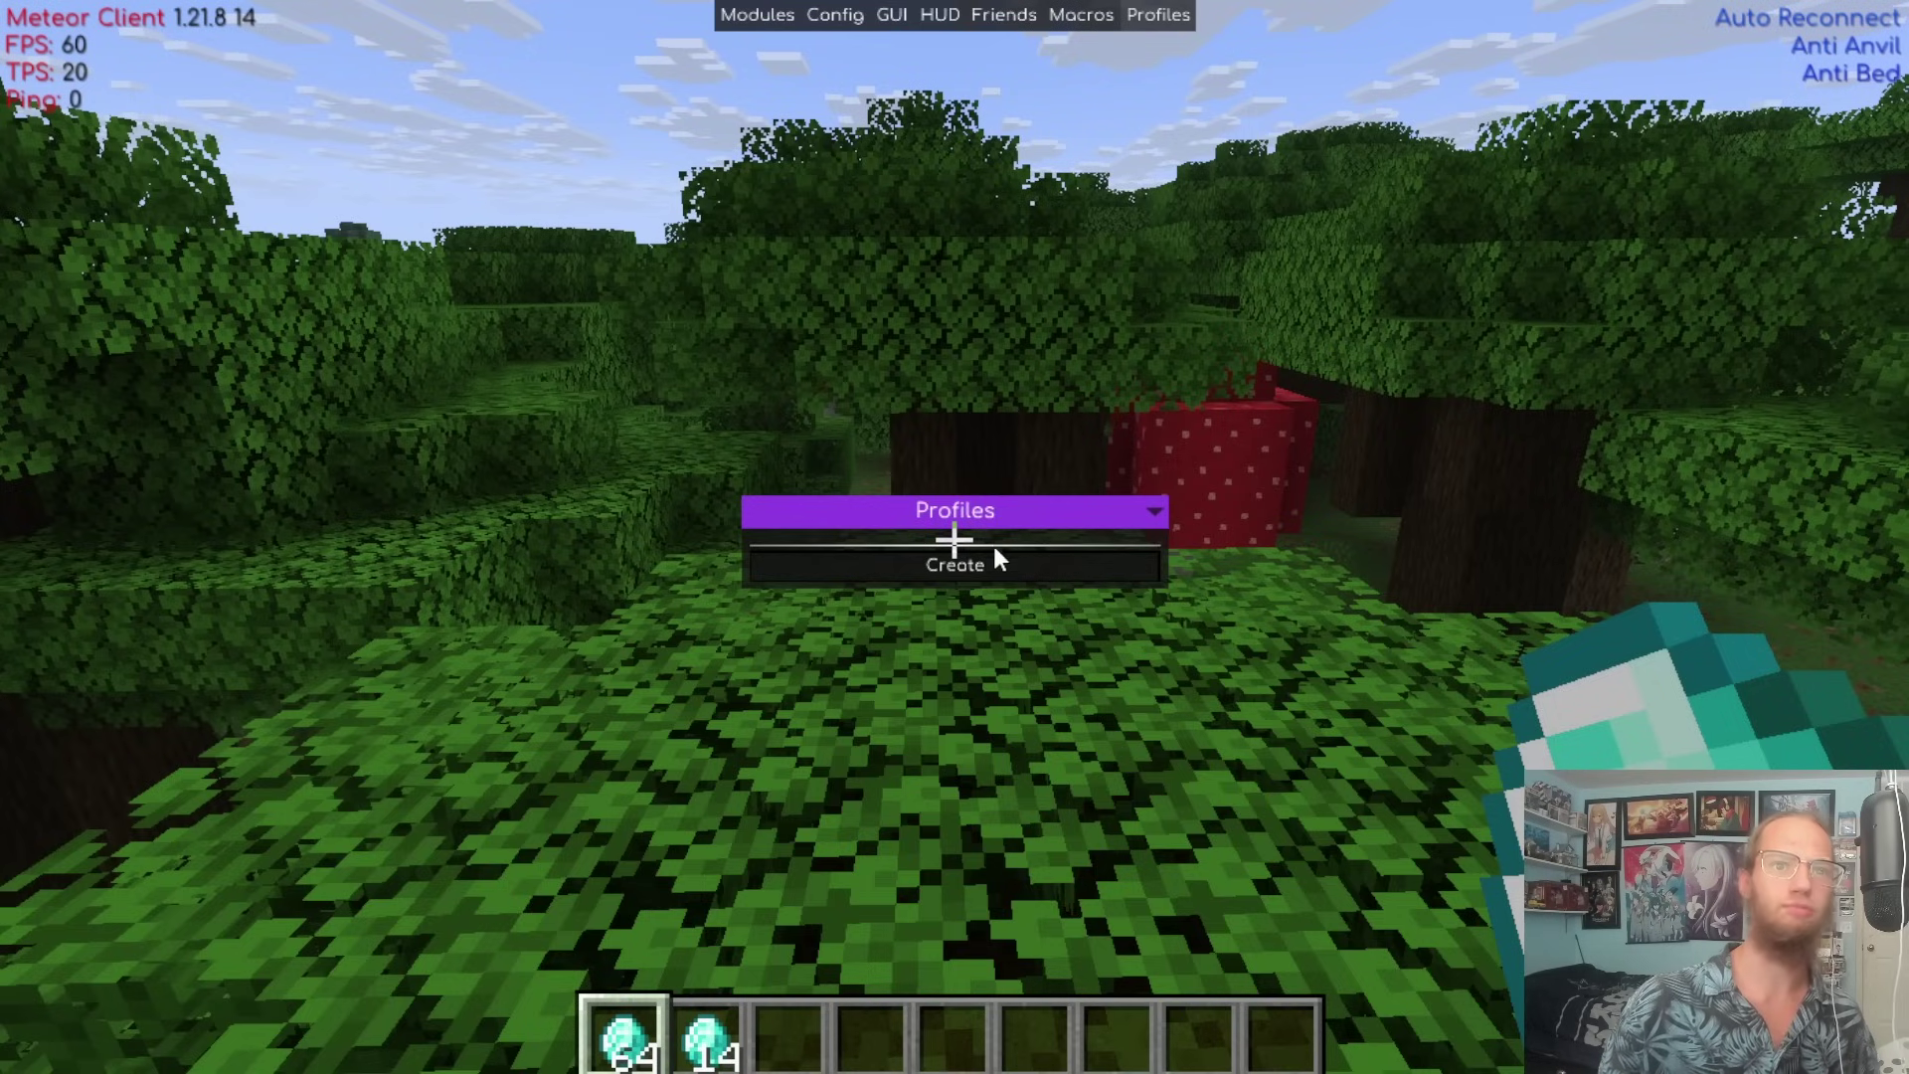
{"action": "left_click", "coordinate": [994, 550]}
{"action": "left_click", "coordinate": [916, 429]}
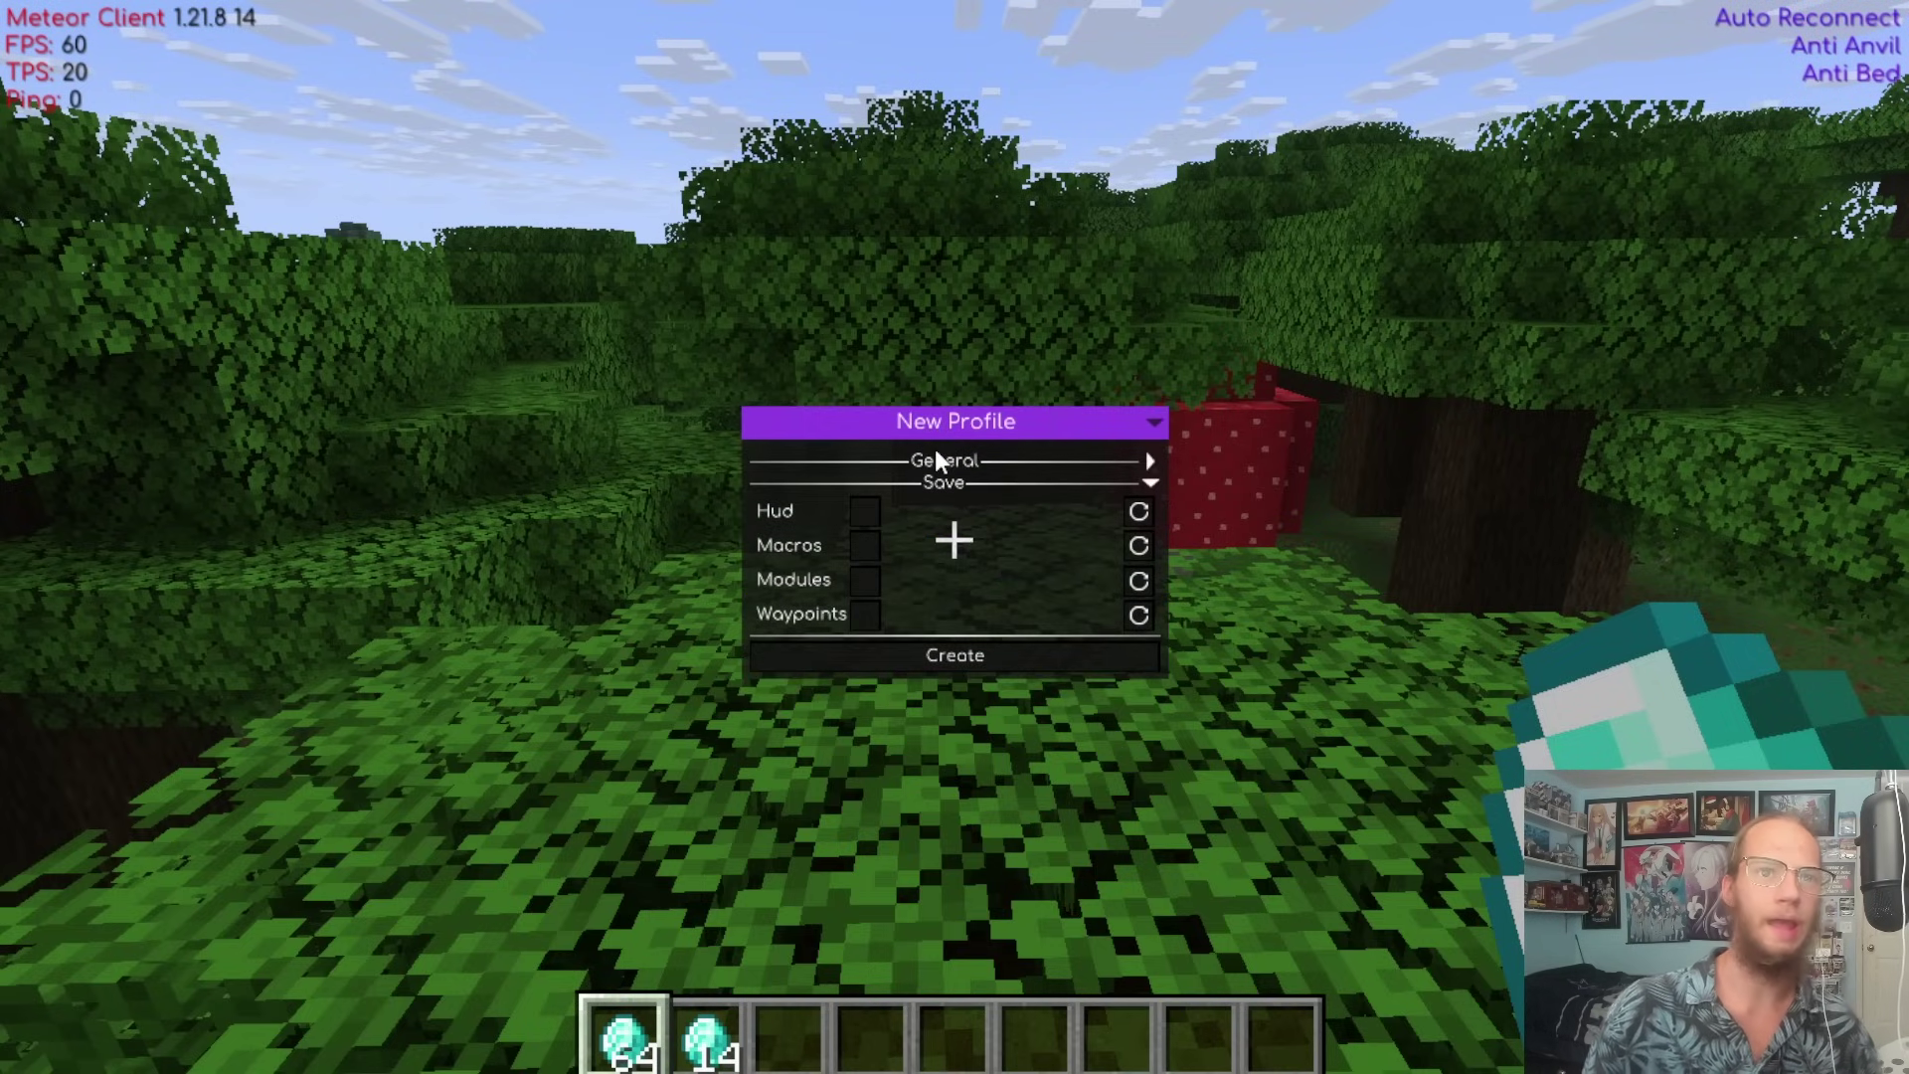
{"action": "left_click", "coordinate": [957, 455]}
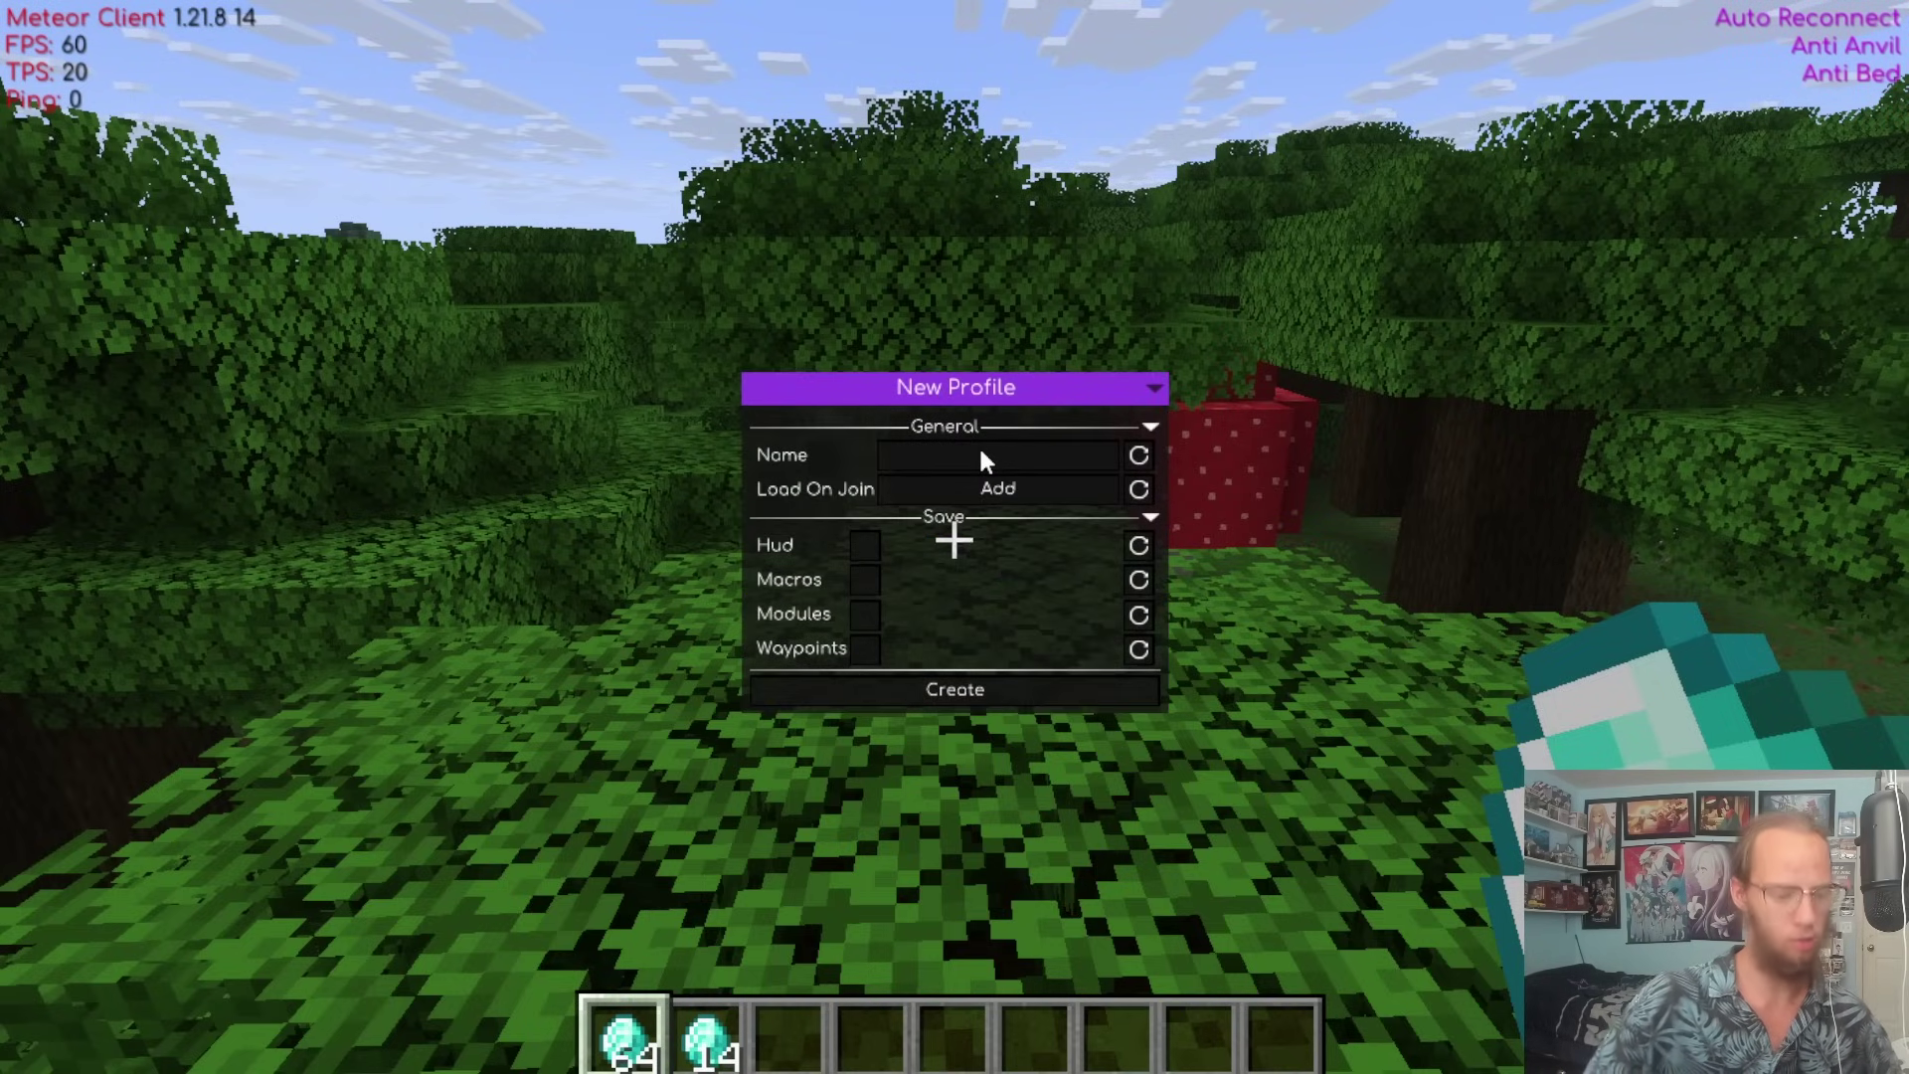
{"action": "left_click", "coordinate": [984, 460]}
{"action": "type", "text": "5b5t"}
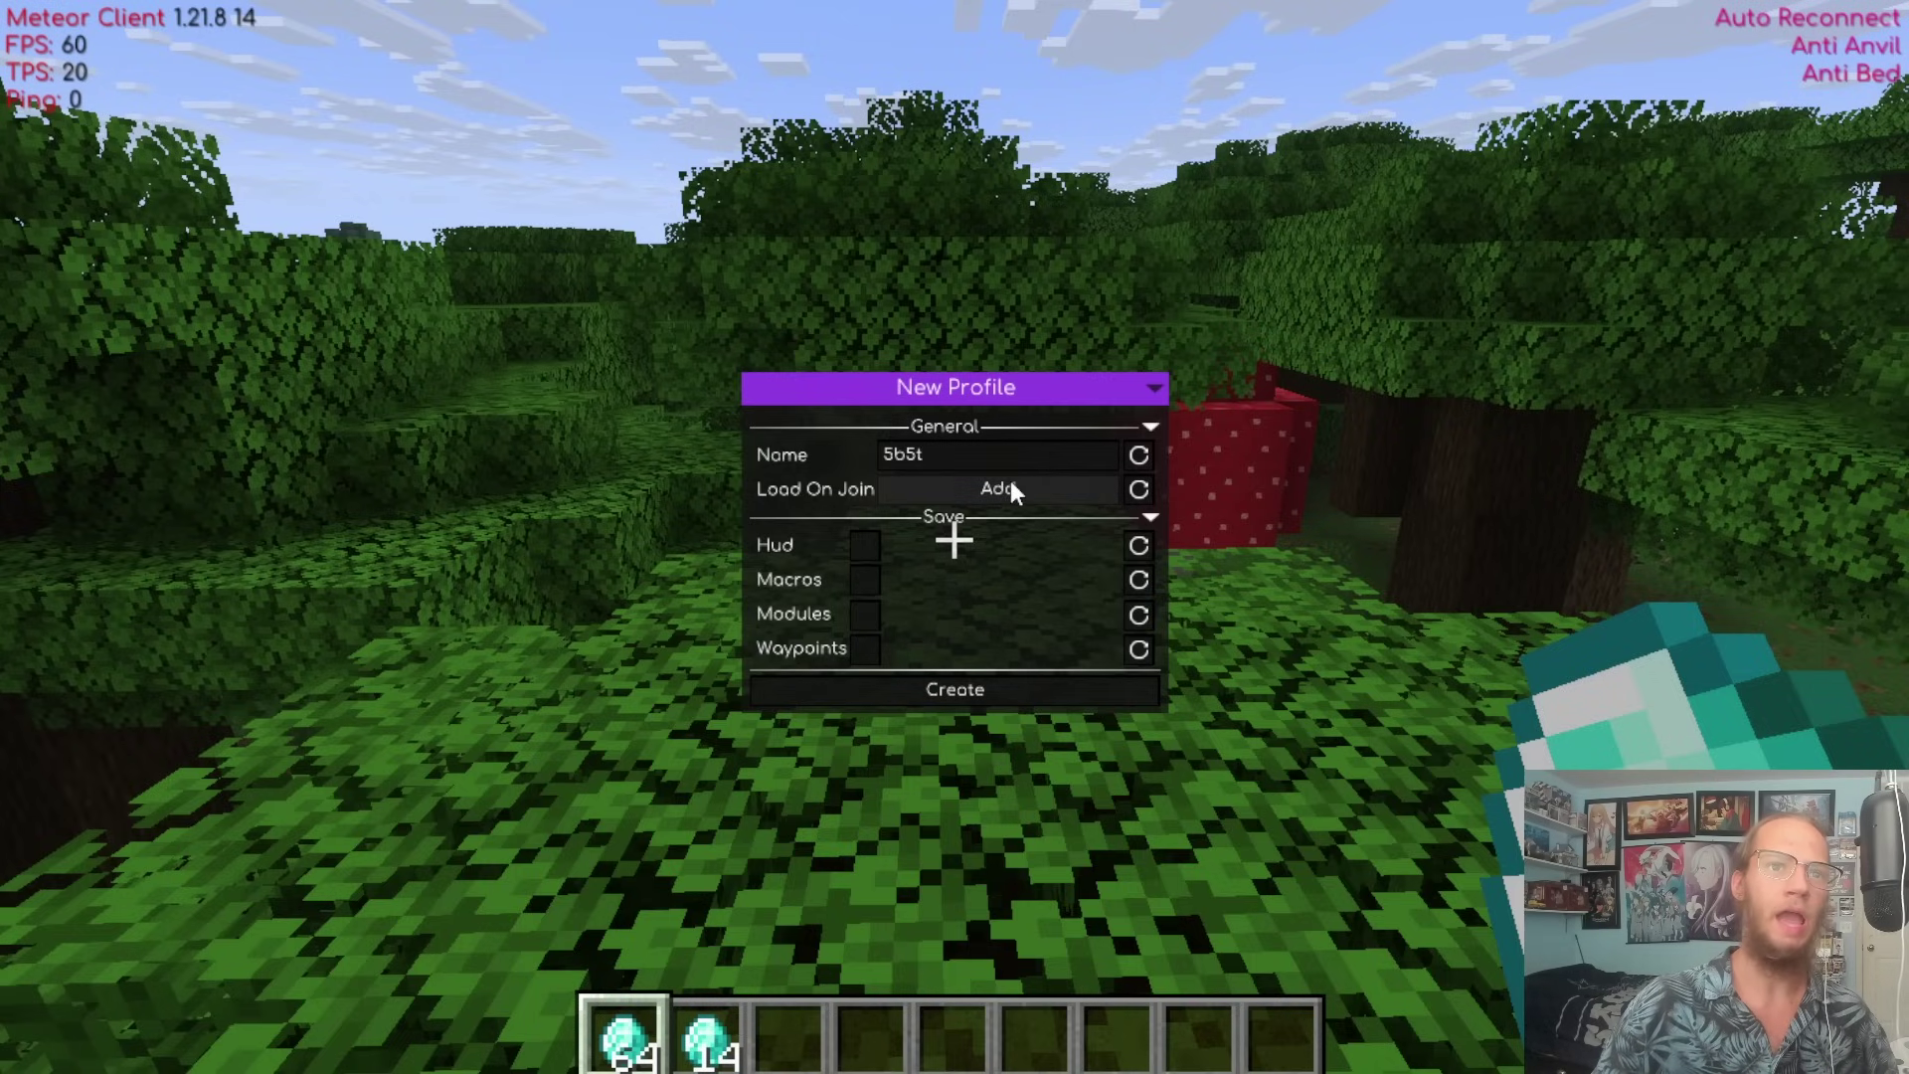
{"action": "left_click", "coordinate": [998, 488]}
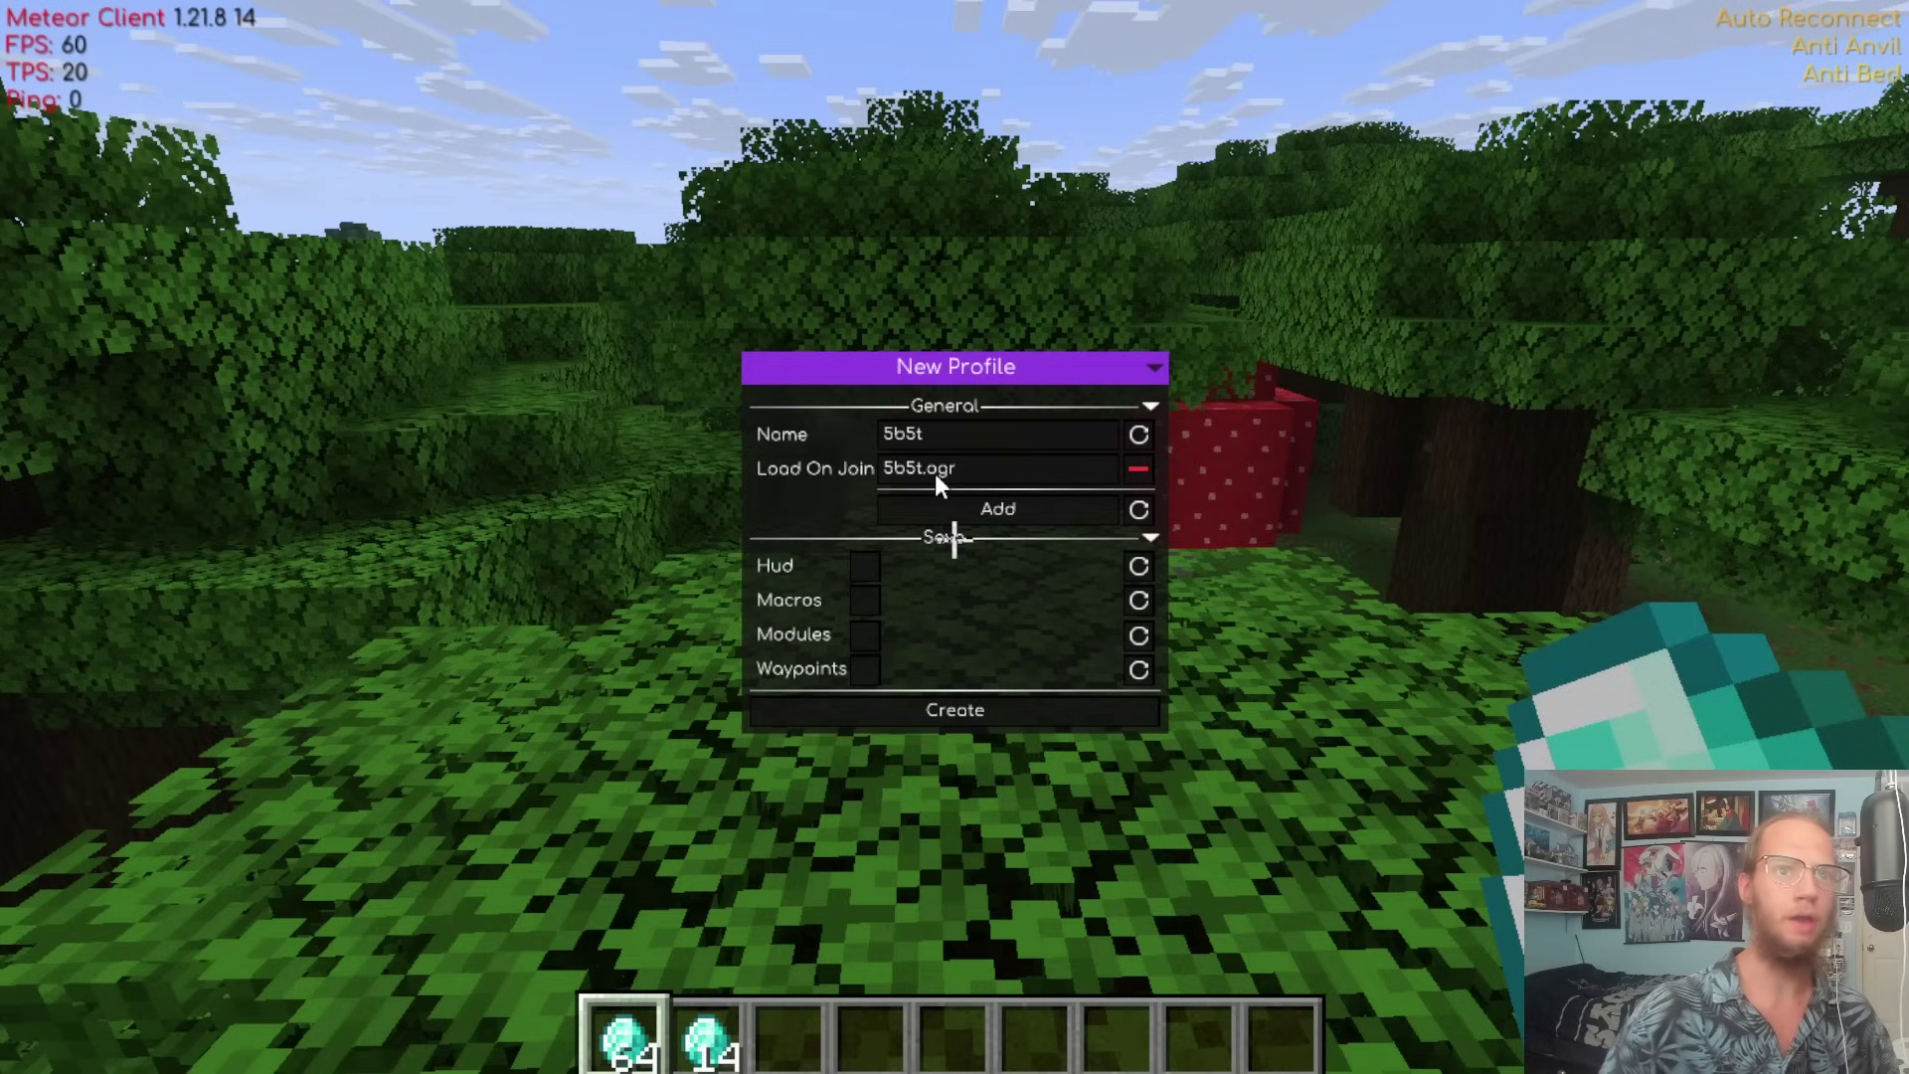
{"action": "key", "text": "BackSpace"}
{"action": "key", "text": "BackSpace"}
{"action": "type", "text": "rg"}
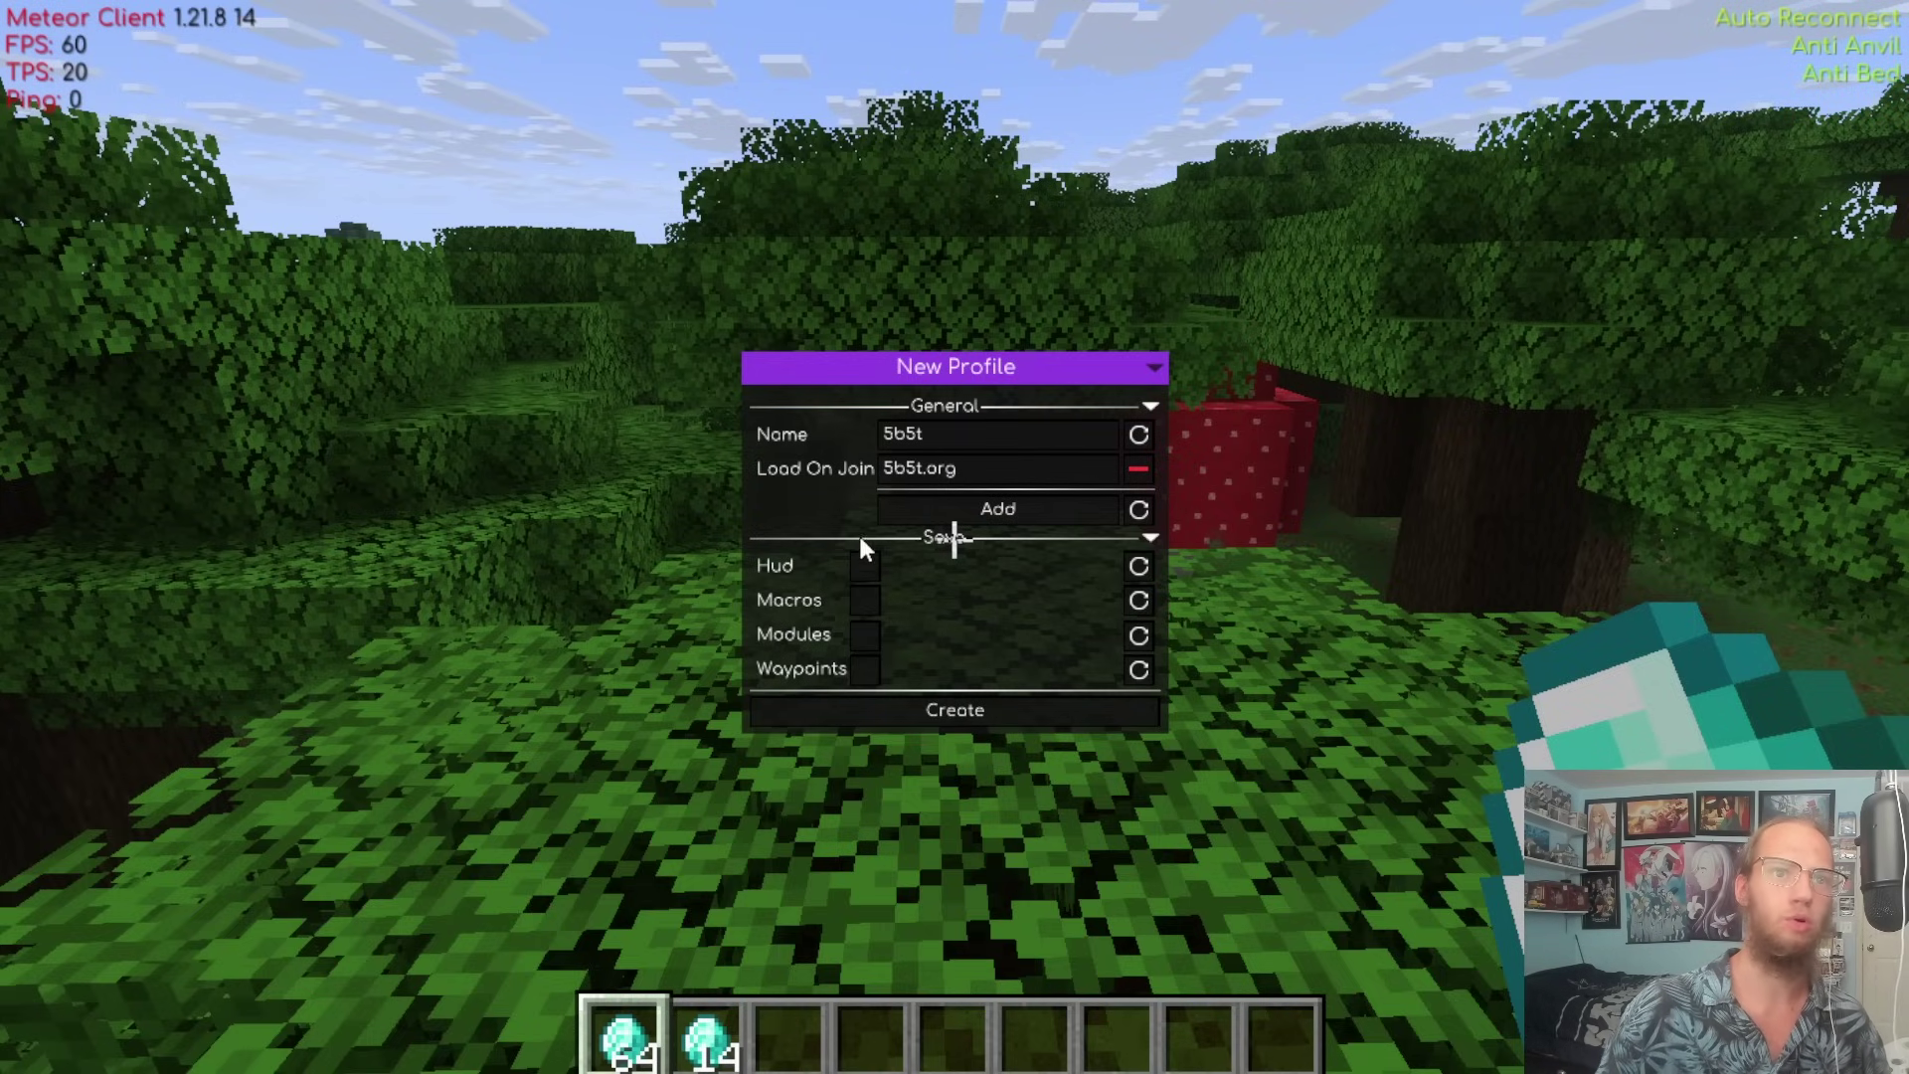
{"action": "left_click", "coordinate": [864, 635]}
{"action": "left_click", "coordinate": [864, 666]}
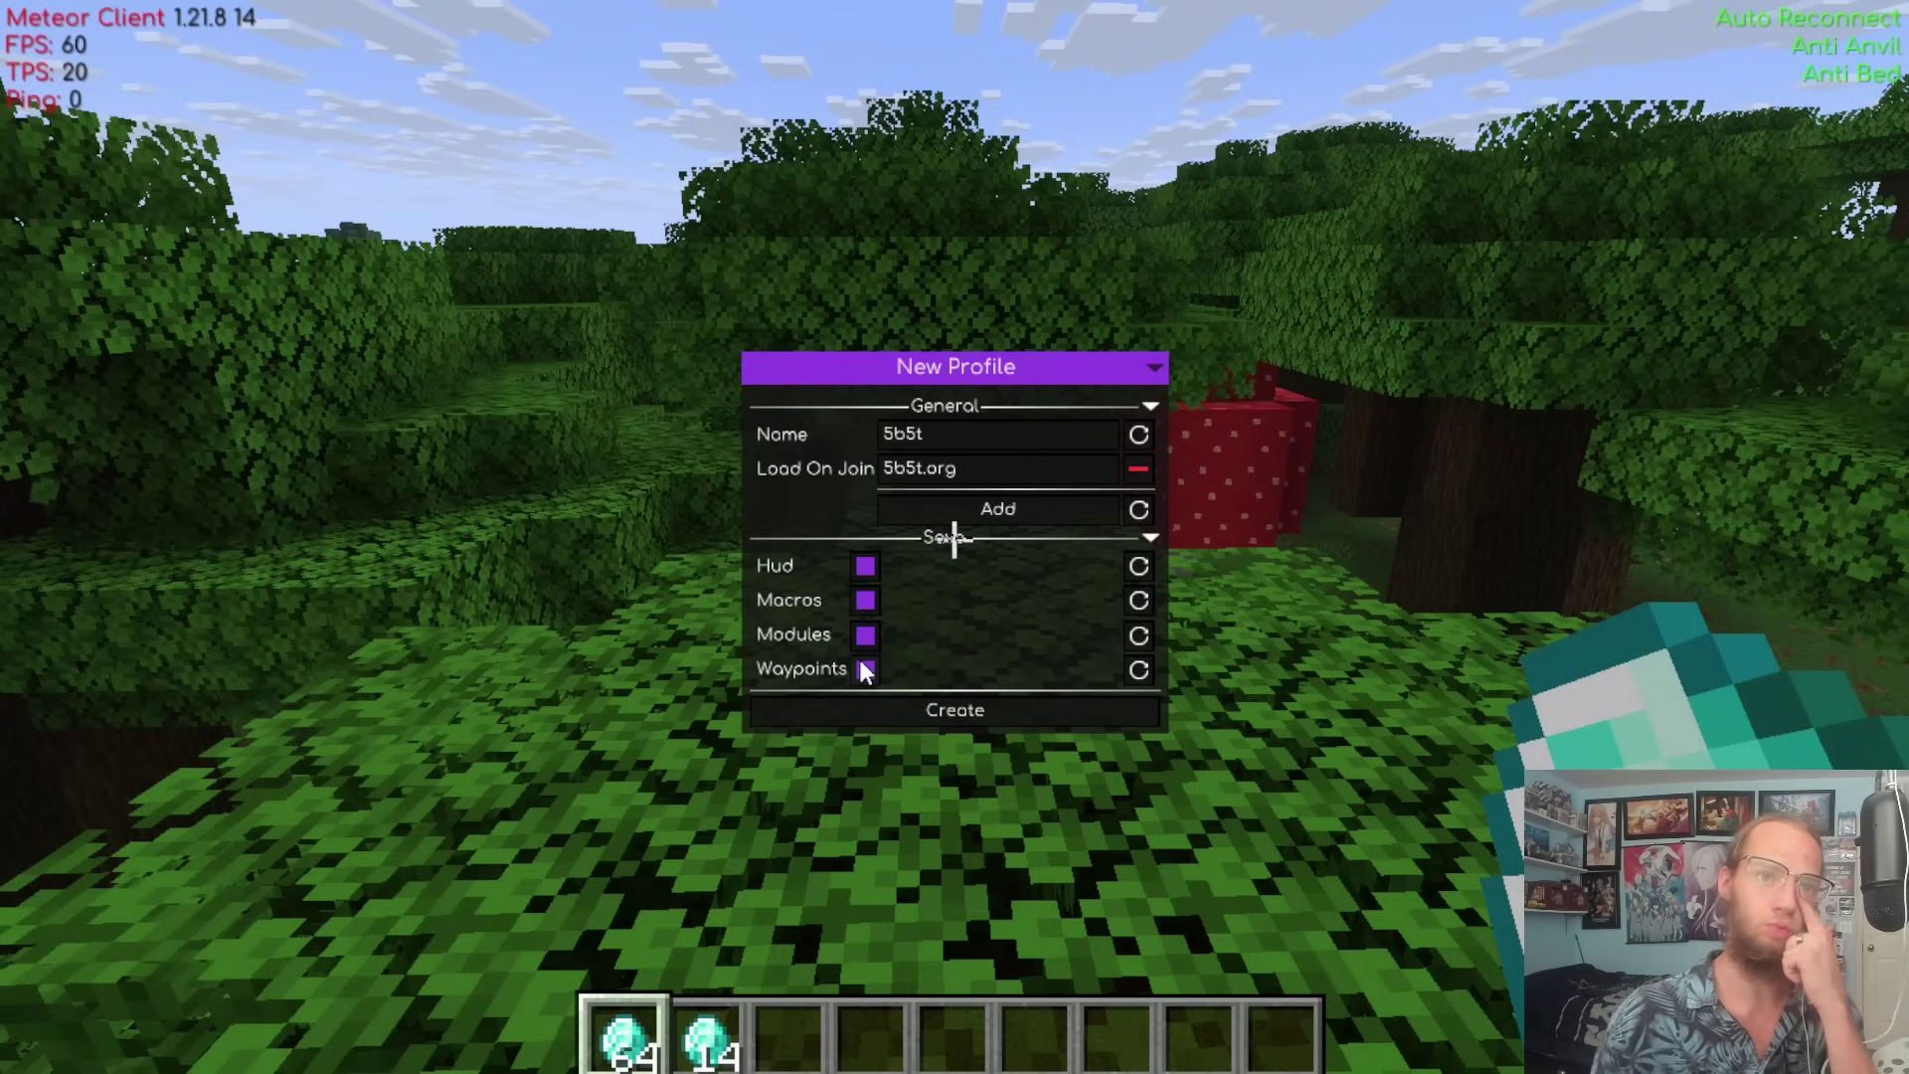
{"action": "left_click", "coordinate": [934, 708]}
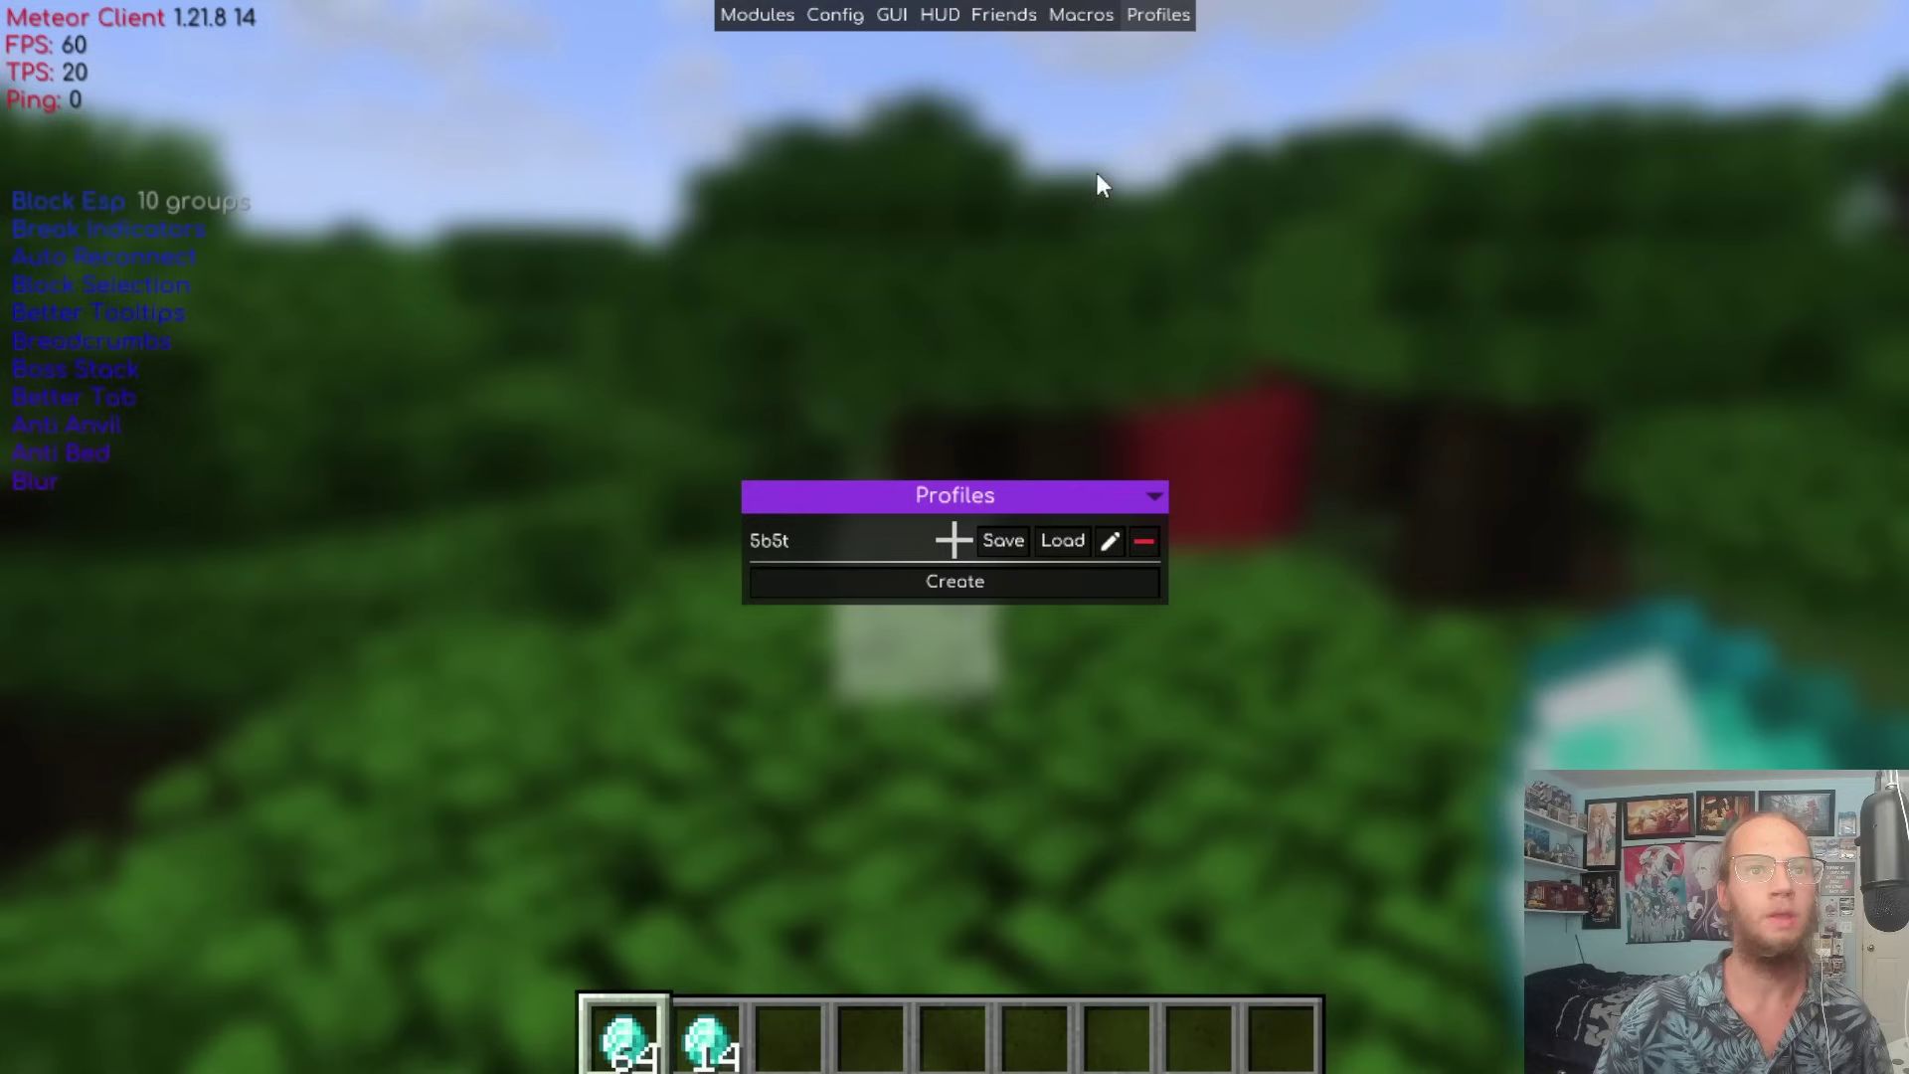
Create profile '6b6t' set to load on joining 6b6t.org.
{"action": "left_click", "coordinate": [889, 582]}
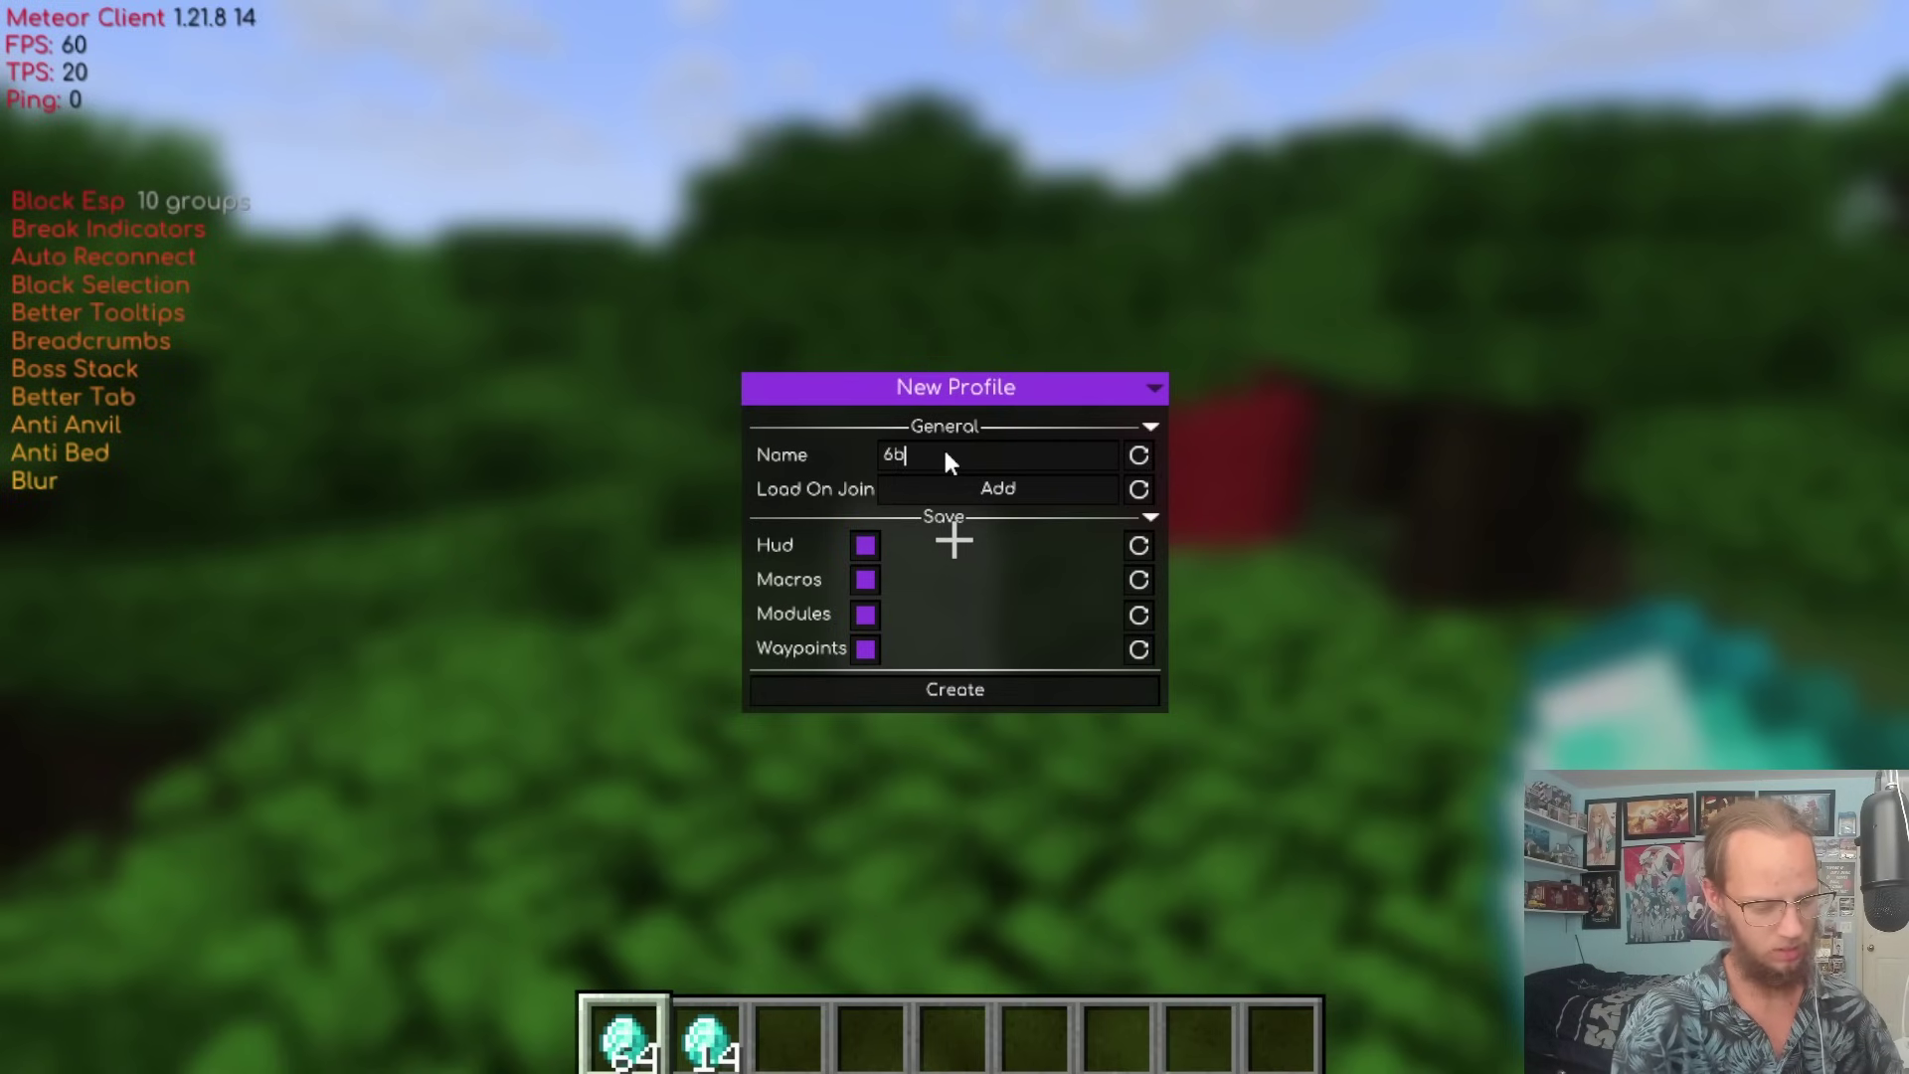
{"action": "type", "text": "6b6t"}
{"action": "left_click", "coordinate": [1002, 488]}
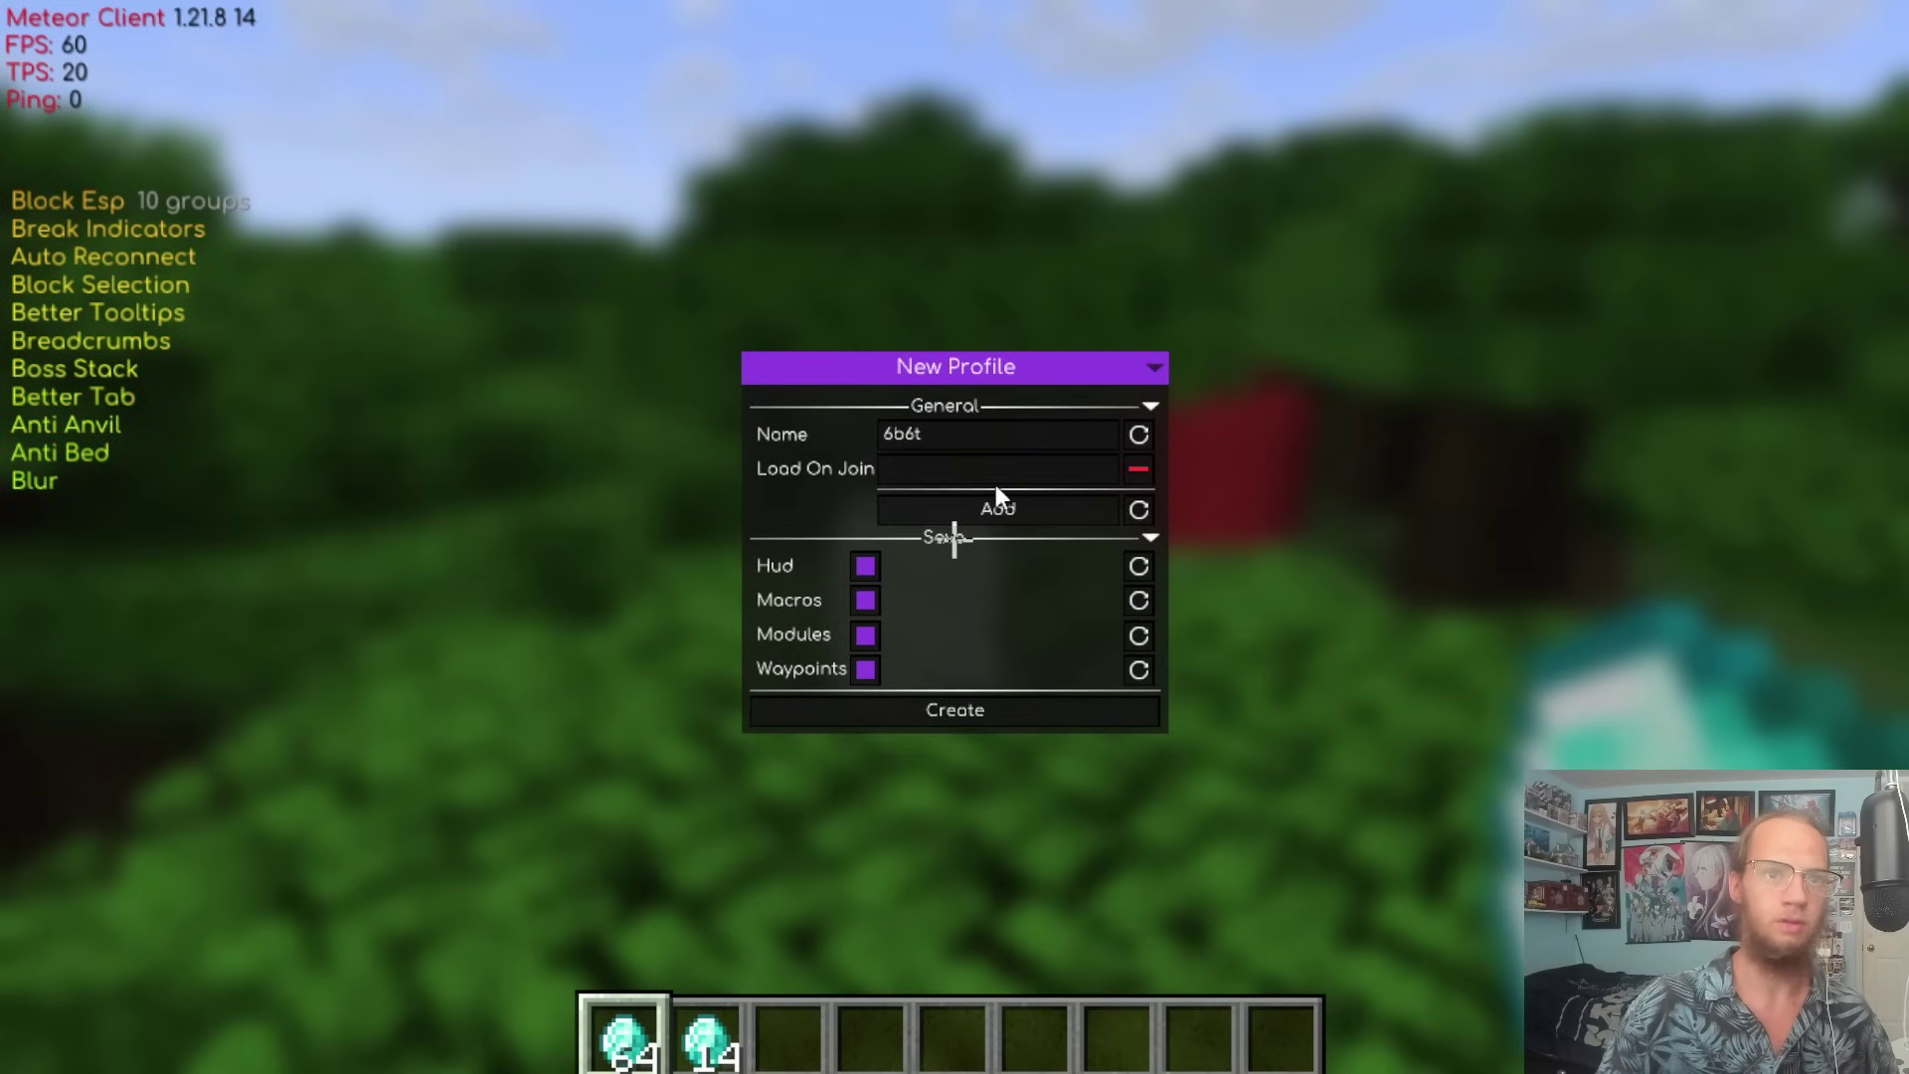
{"action": "left_click", "coordinate": [991, 476]}
{"action": "type", "text": "6b6t.org"}
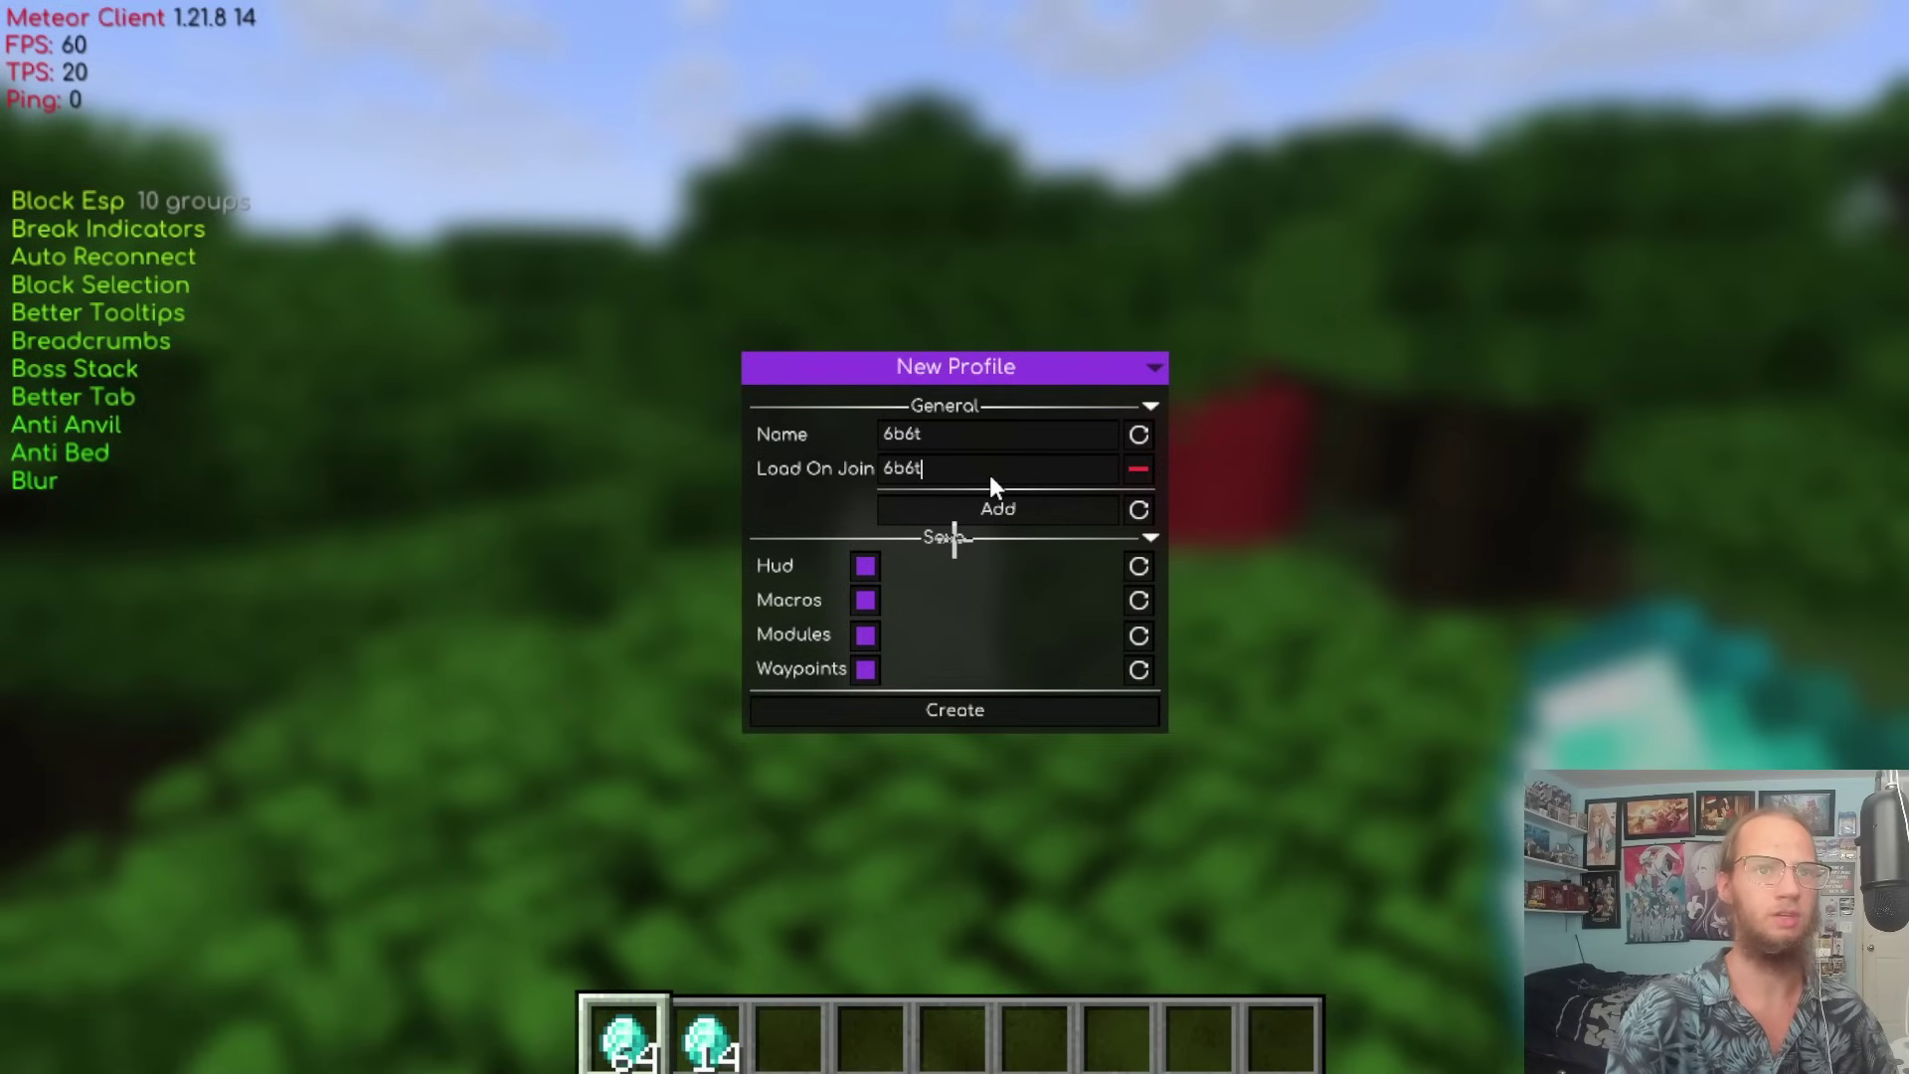
{"action": "left_click", "coordinate": [971, 711]}
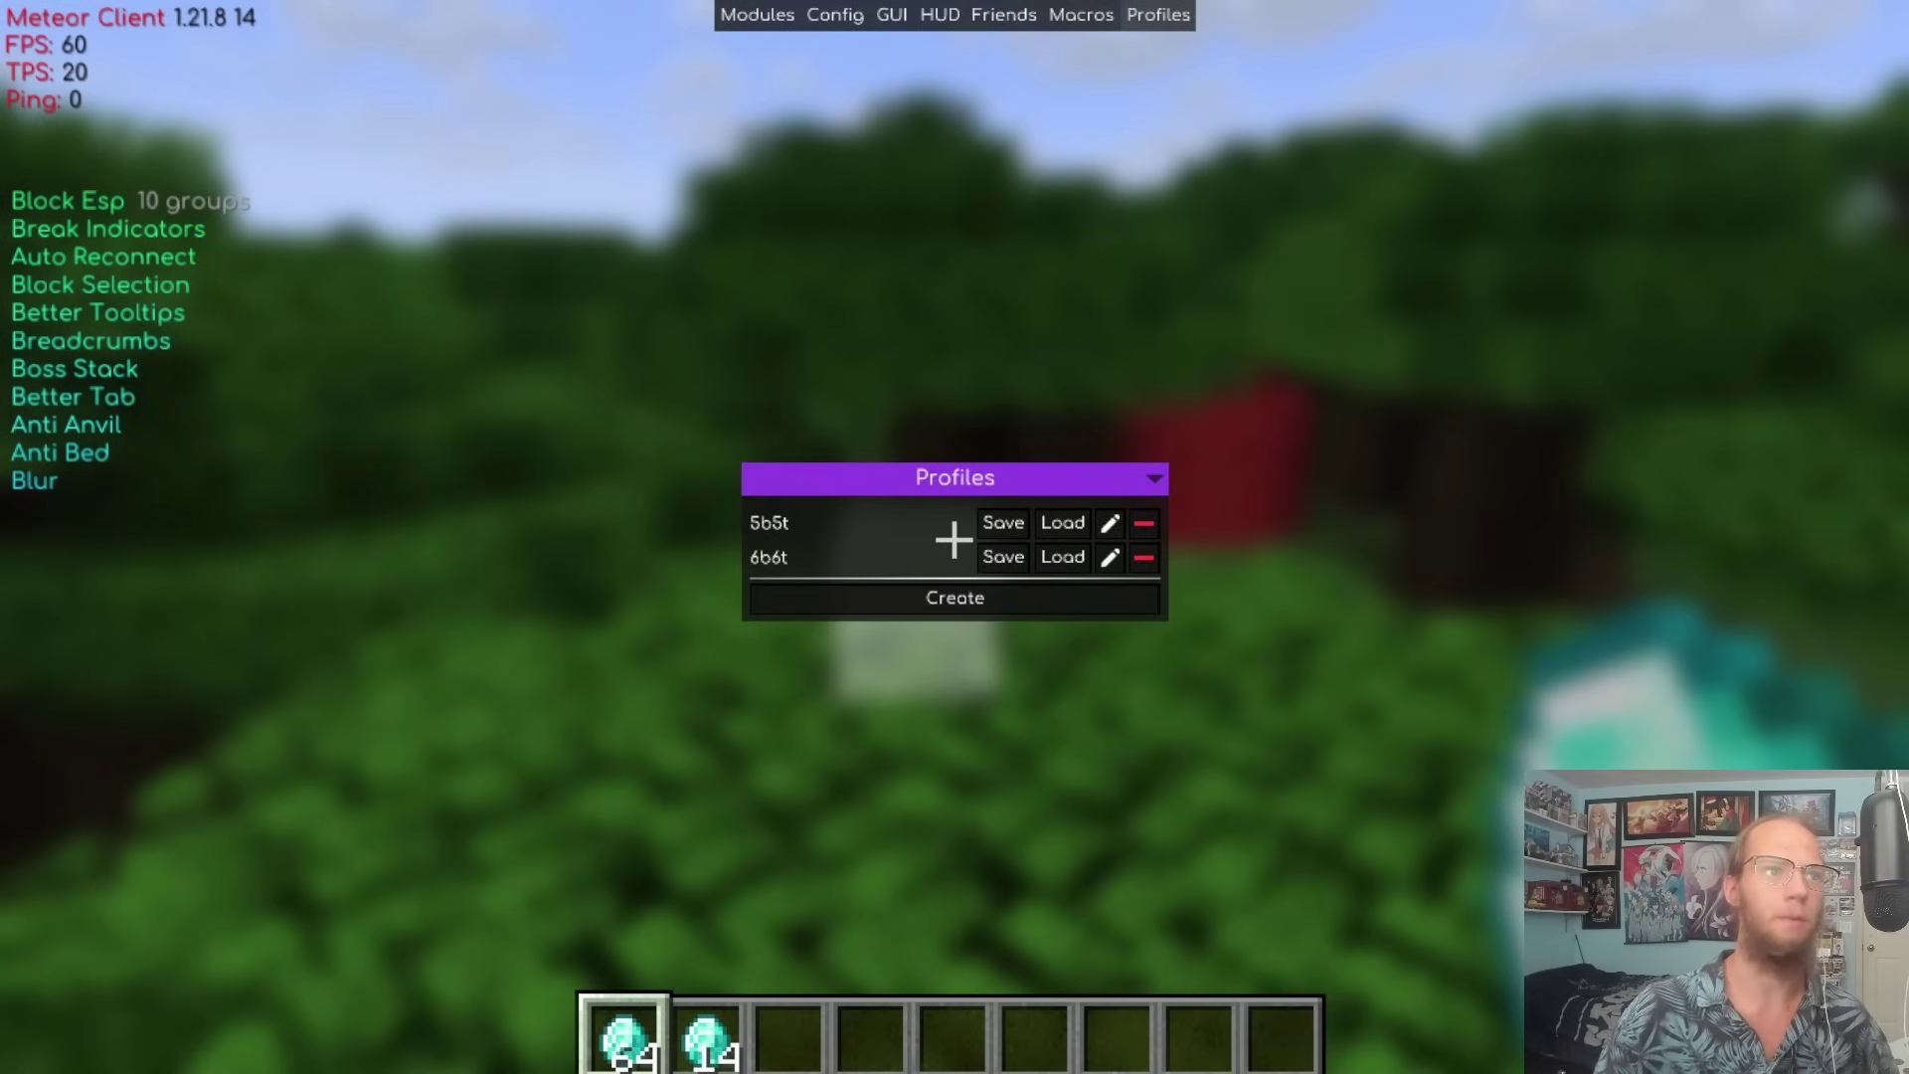
Leave the current world, join 5B5T so its saved profile loads, then disconnect.
{"action": "key", "text": "Escape"}
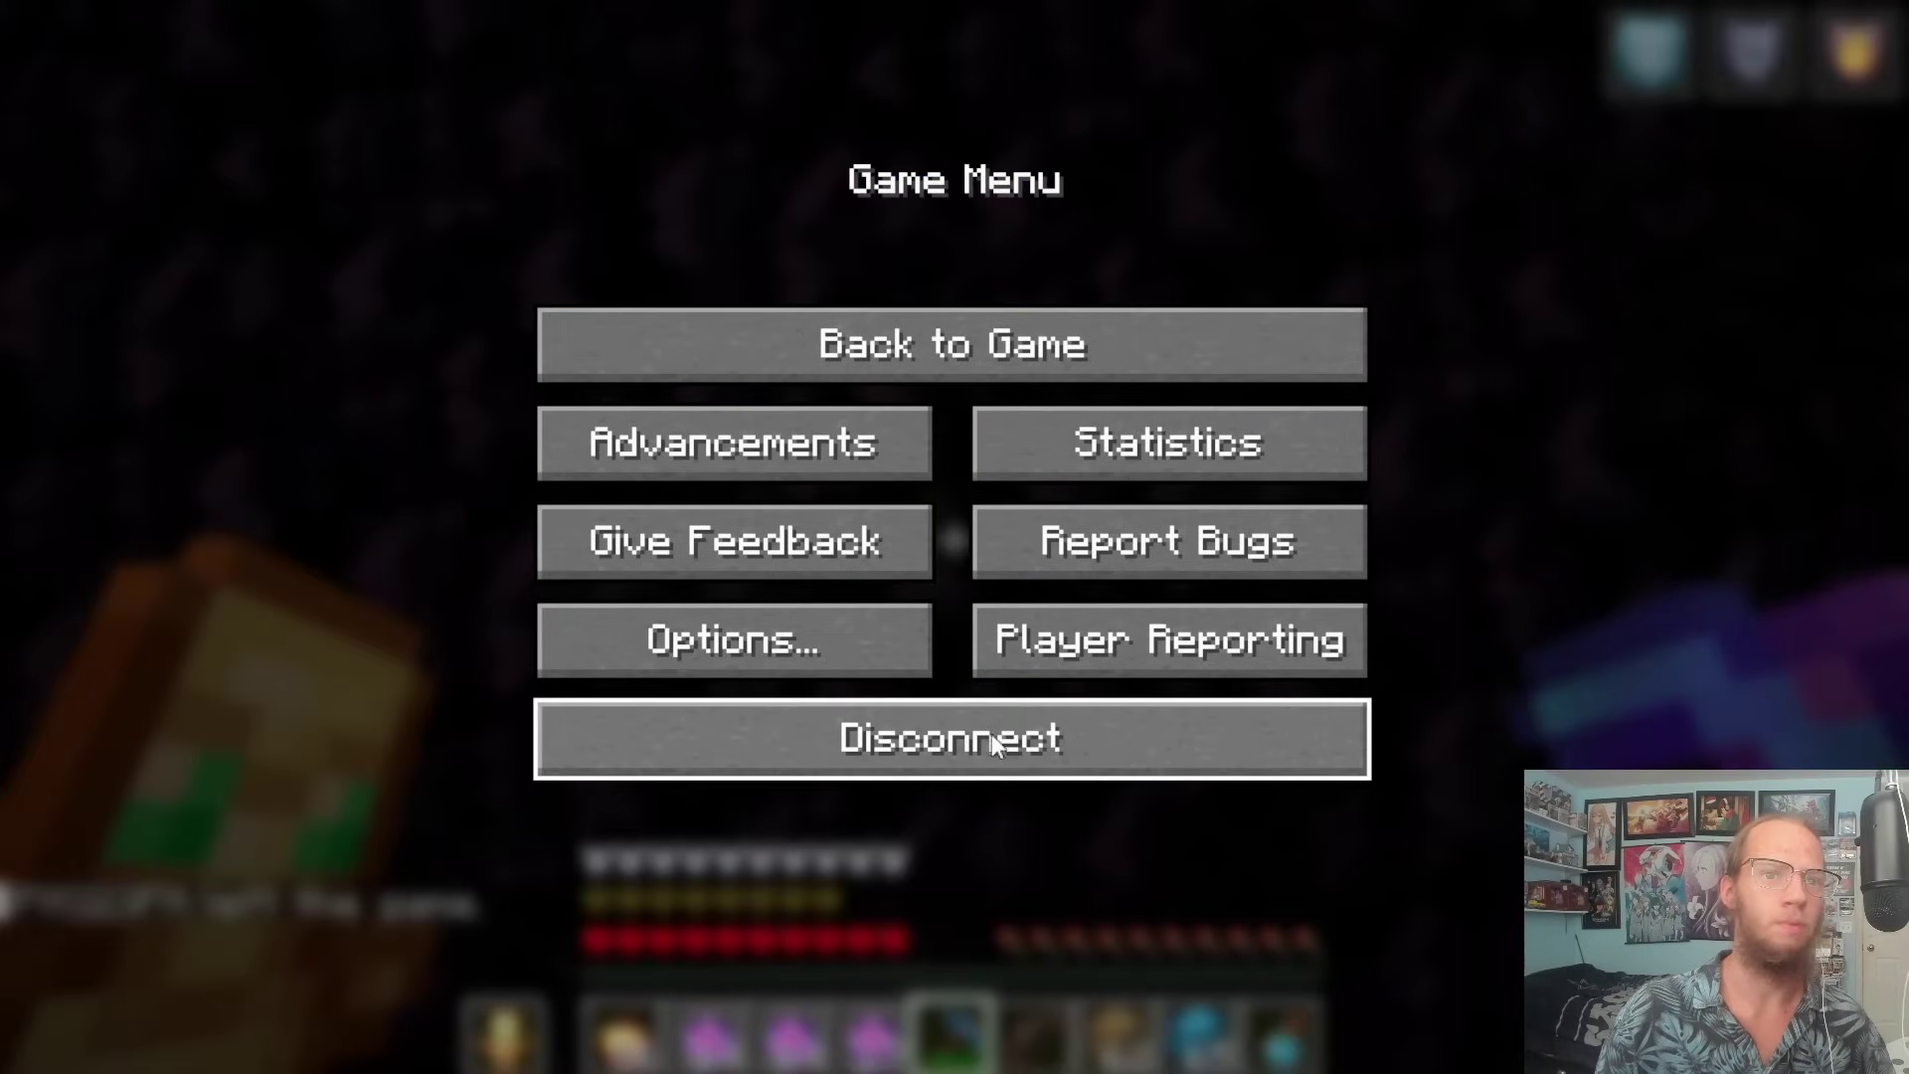
{"action": "left_click", "coordinate": [992, 736]}
{"action": "double_click", "coordinate": [442, 511]}
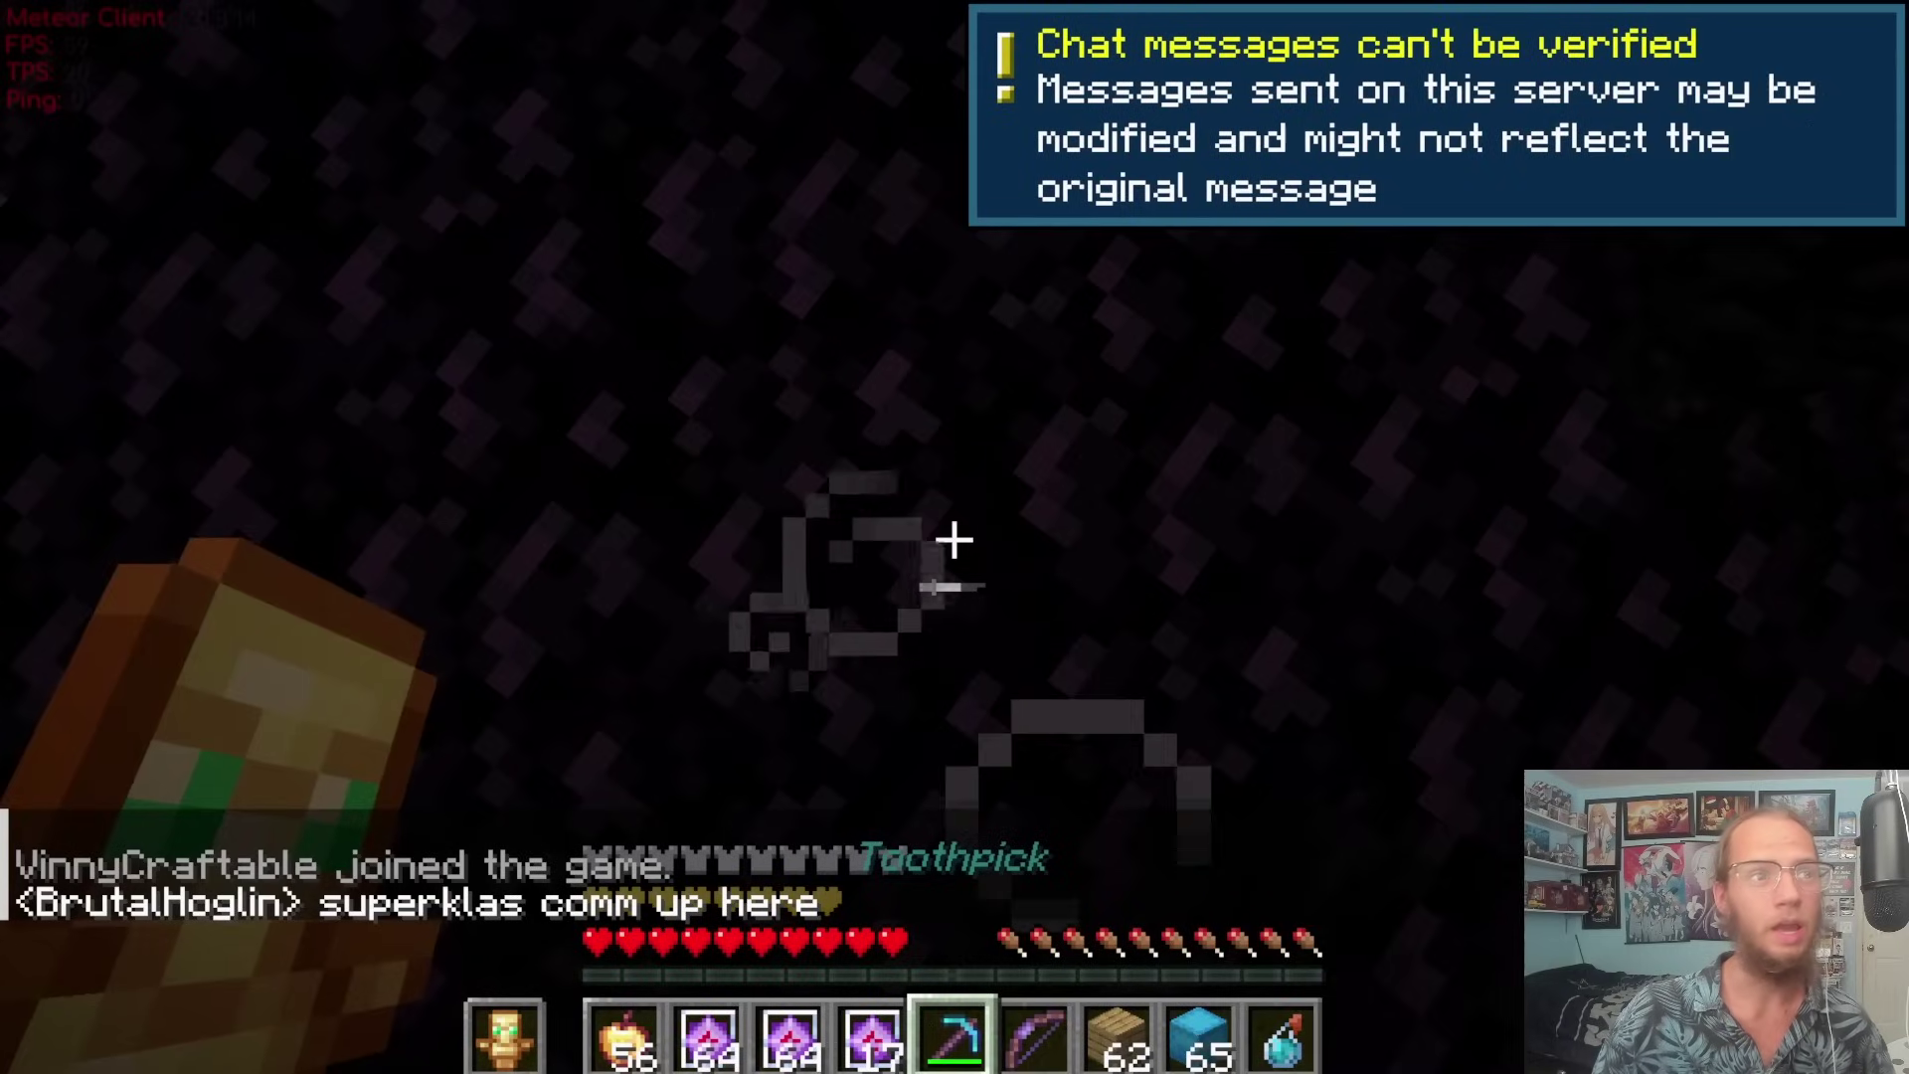
{"action": "key", "text": "Escape"}
{"action": "left_click", "coordinate": [956, 736]}
Join 6b6t, disconnect, then join another server from the list.
{"action": "left_click", "coordinate": [385, 356]}
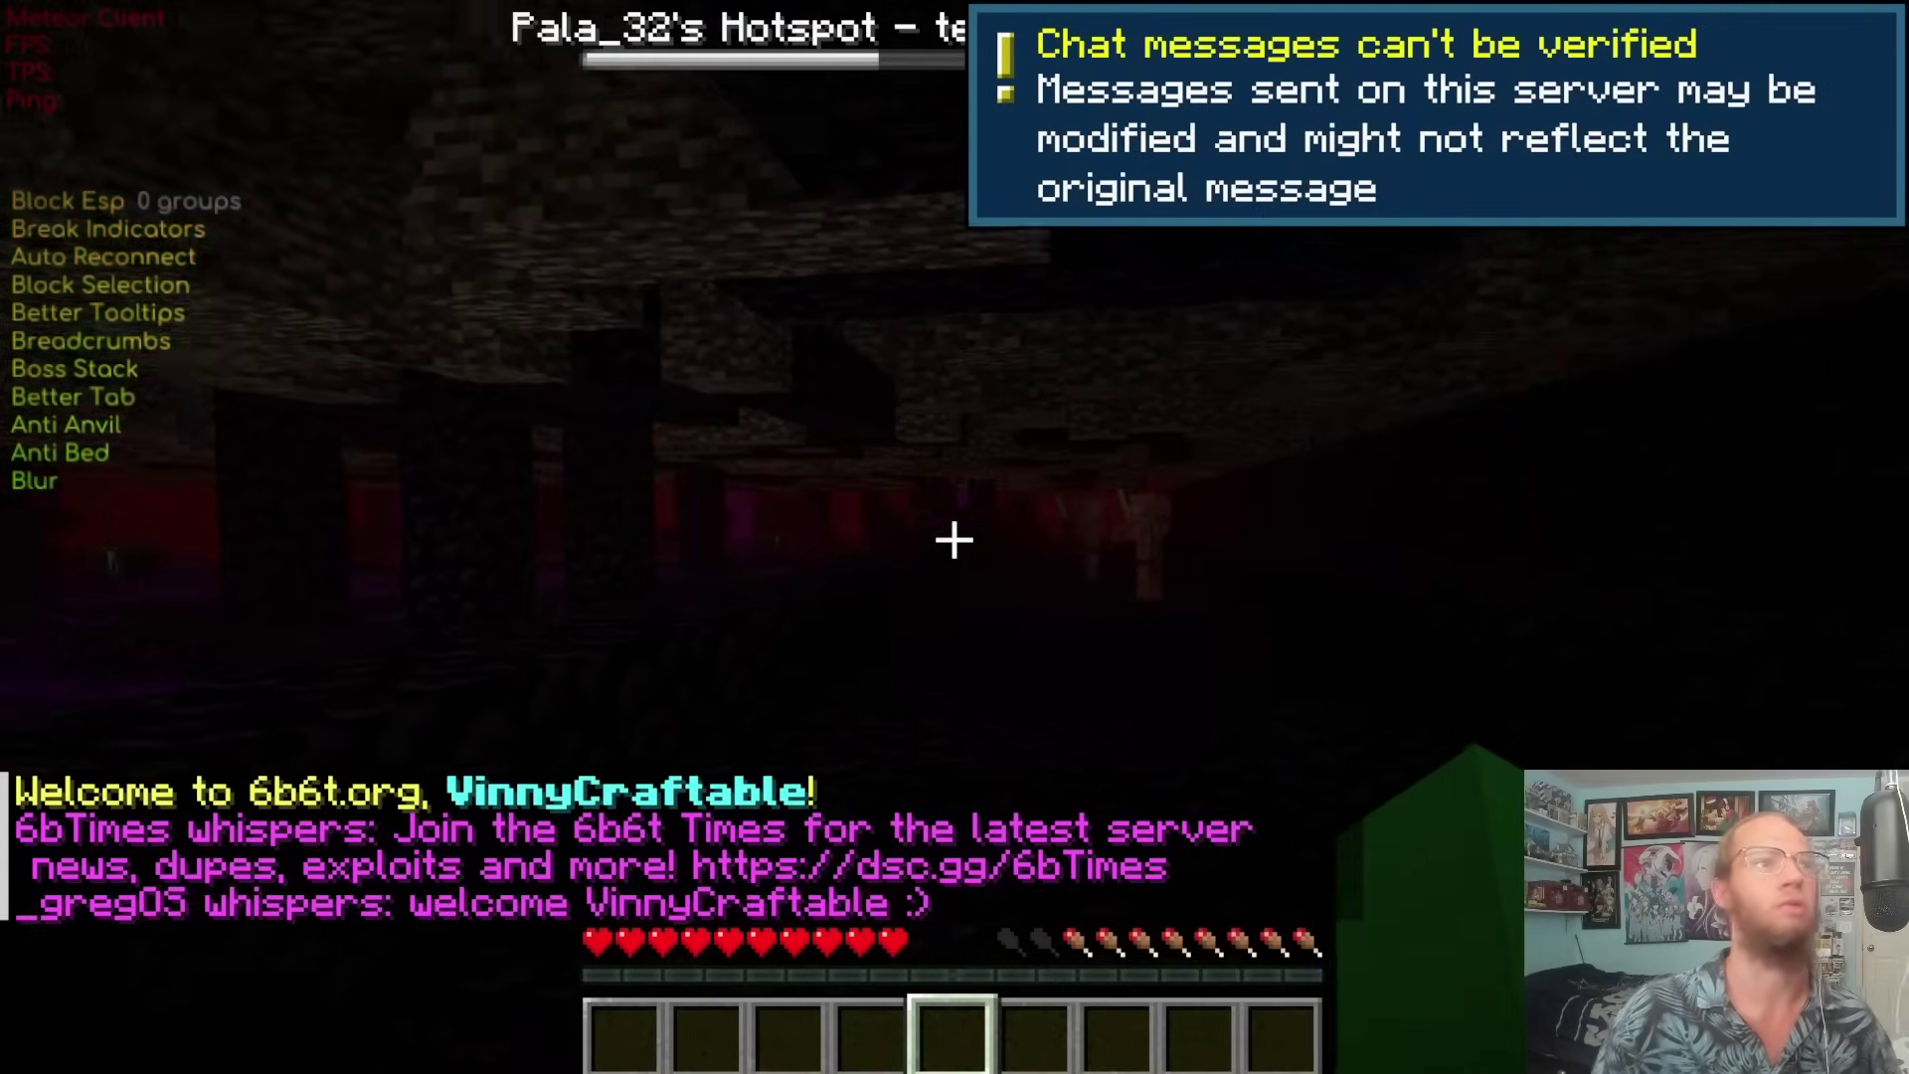
{"action": "key", "text": "Escape"}
{"action": "left_click", "coordinate": [919, 731]}
{"action": "double_click", "coordinate": [434, 505]}
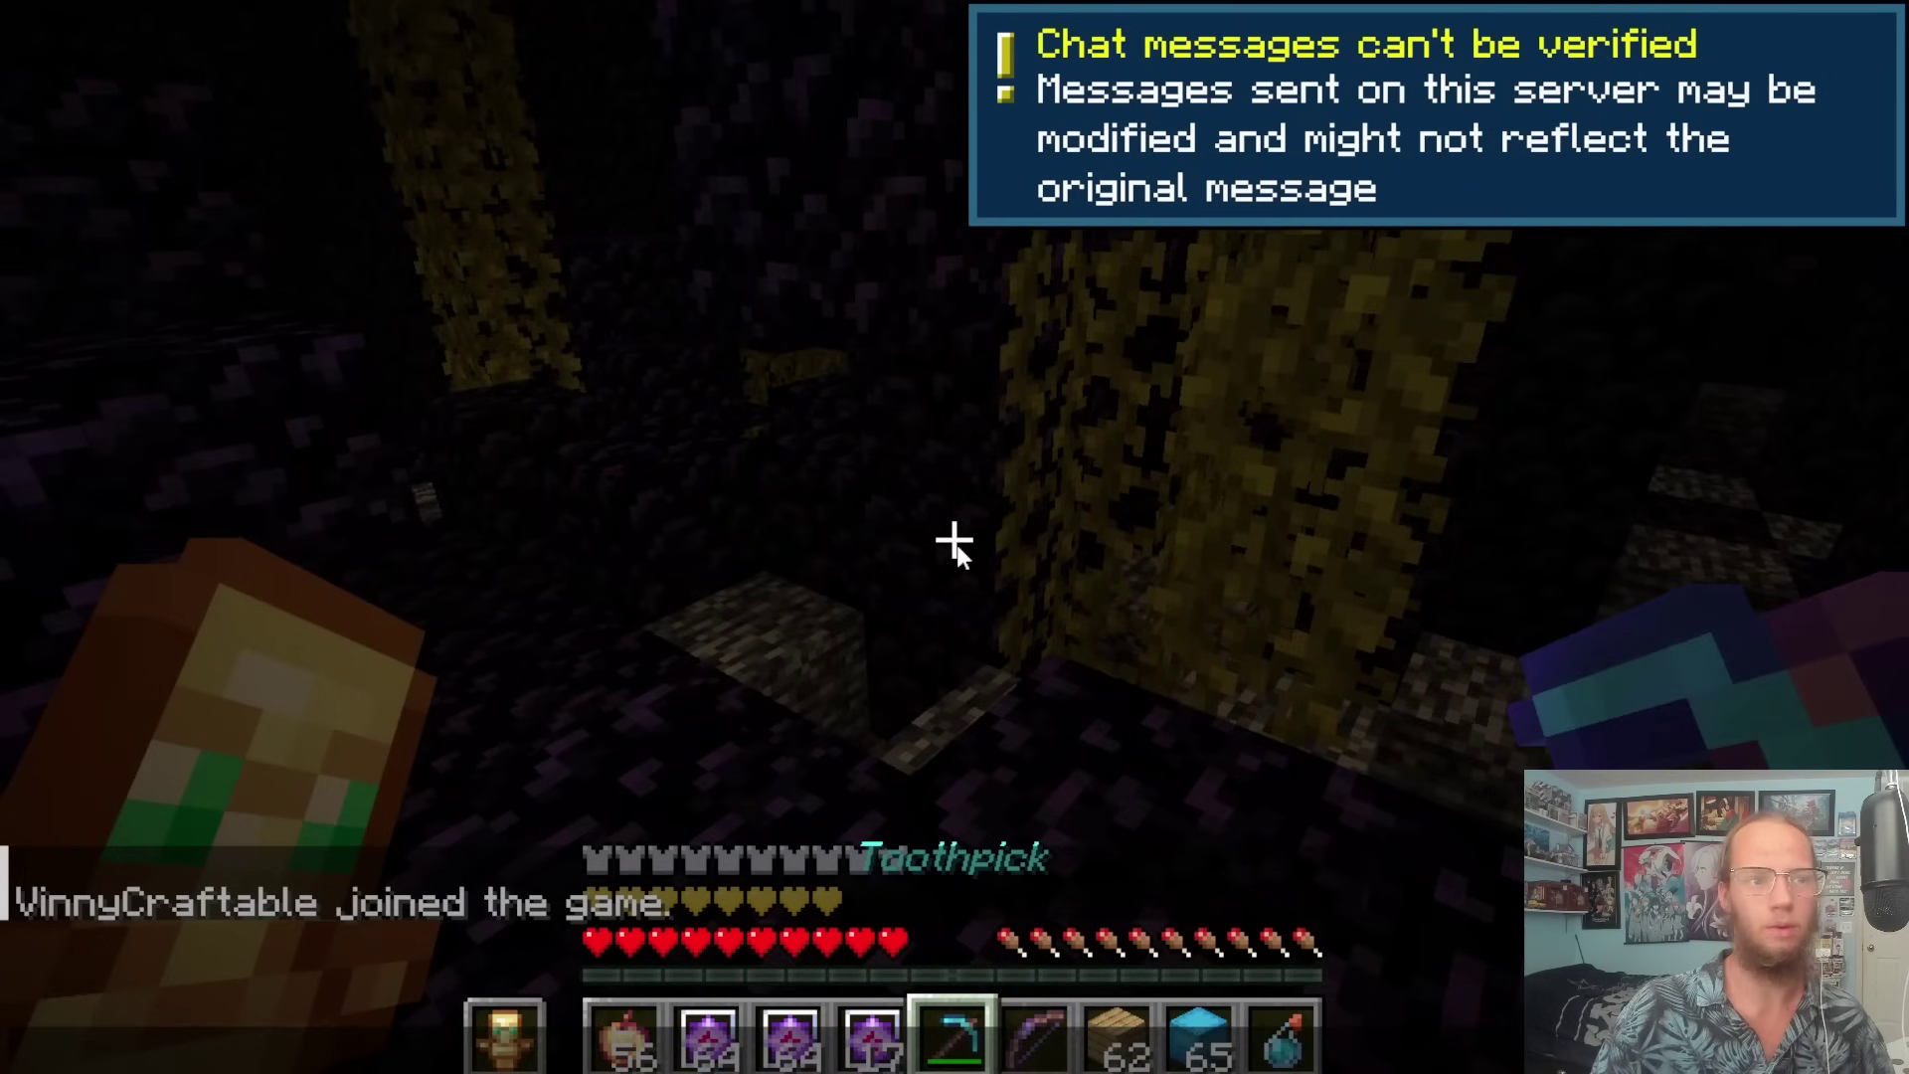
Check the layout in the Meteor HUD editor, then close the editor.
{"action": "key", "text": "Shift_R"}
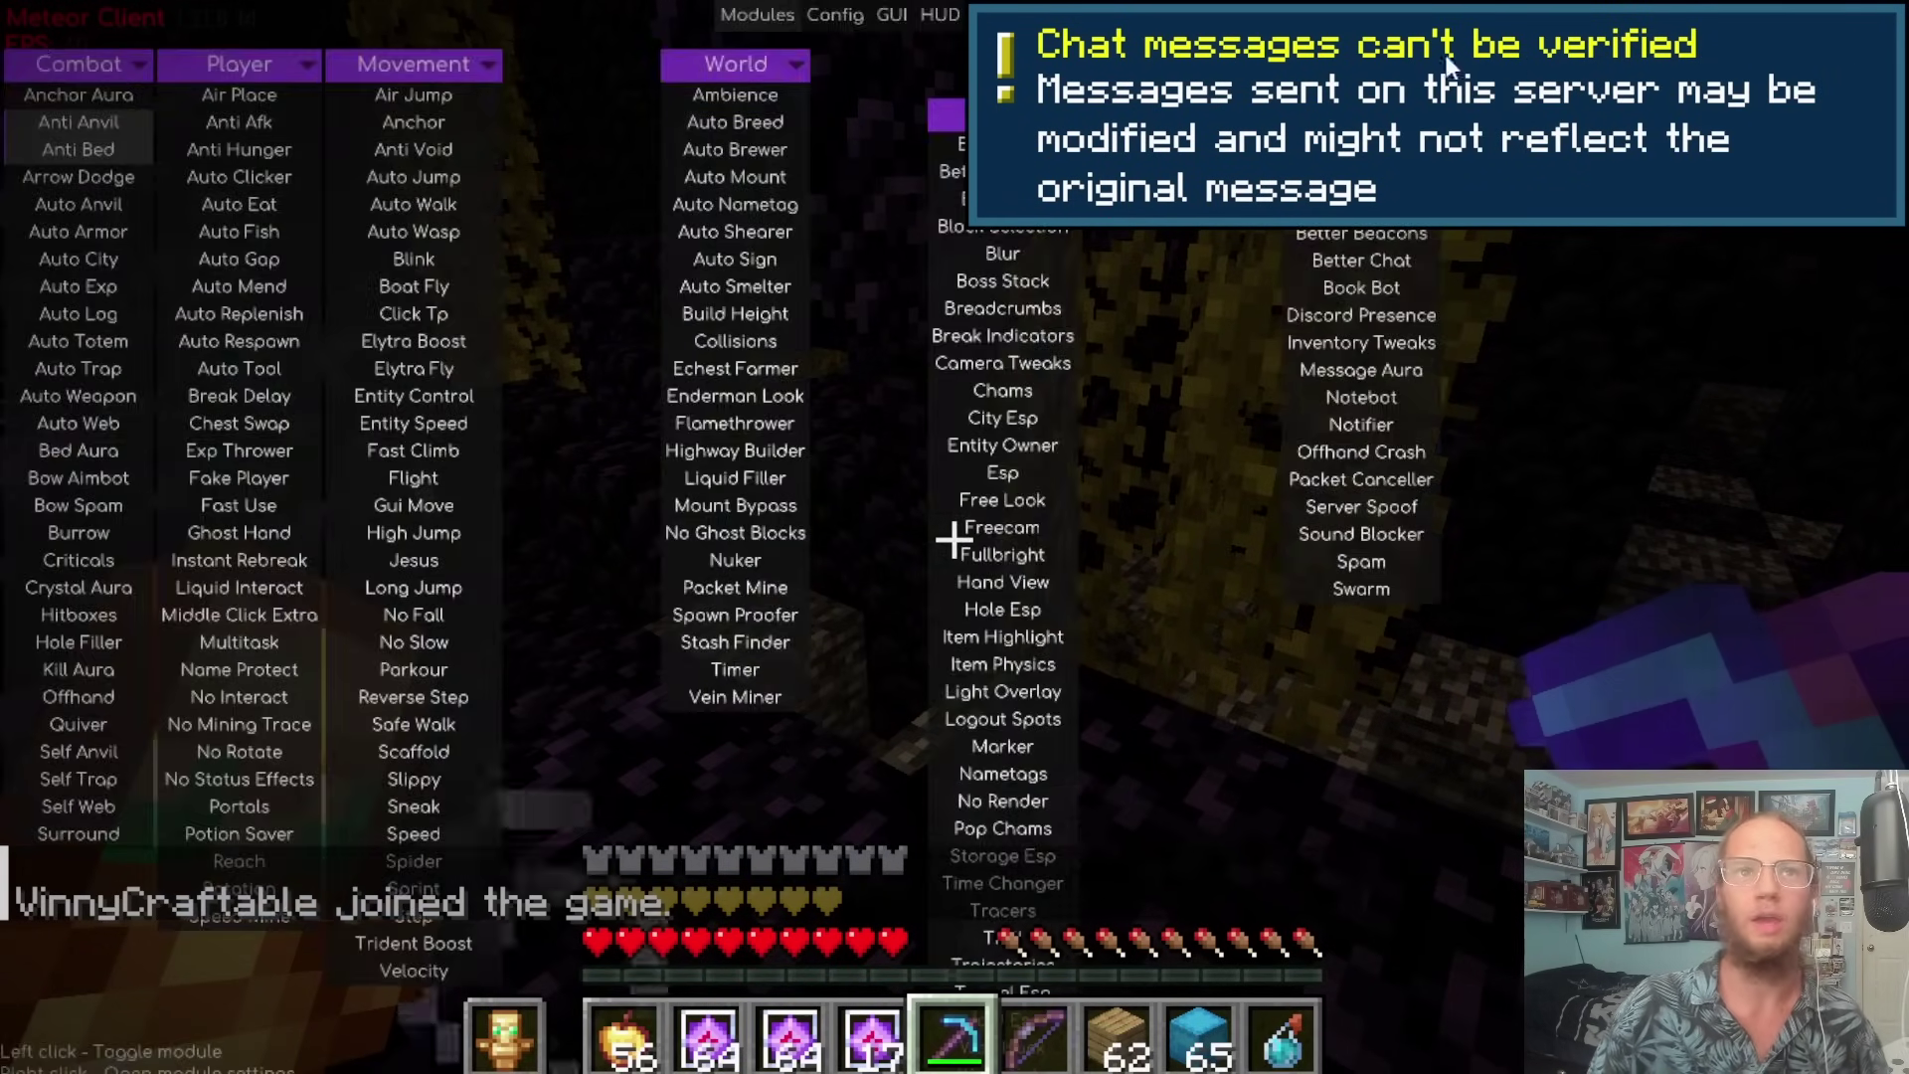
{"action": "left_click", "coordinate": [935, 14]}
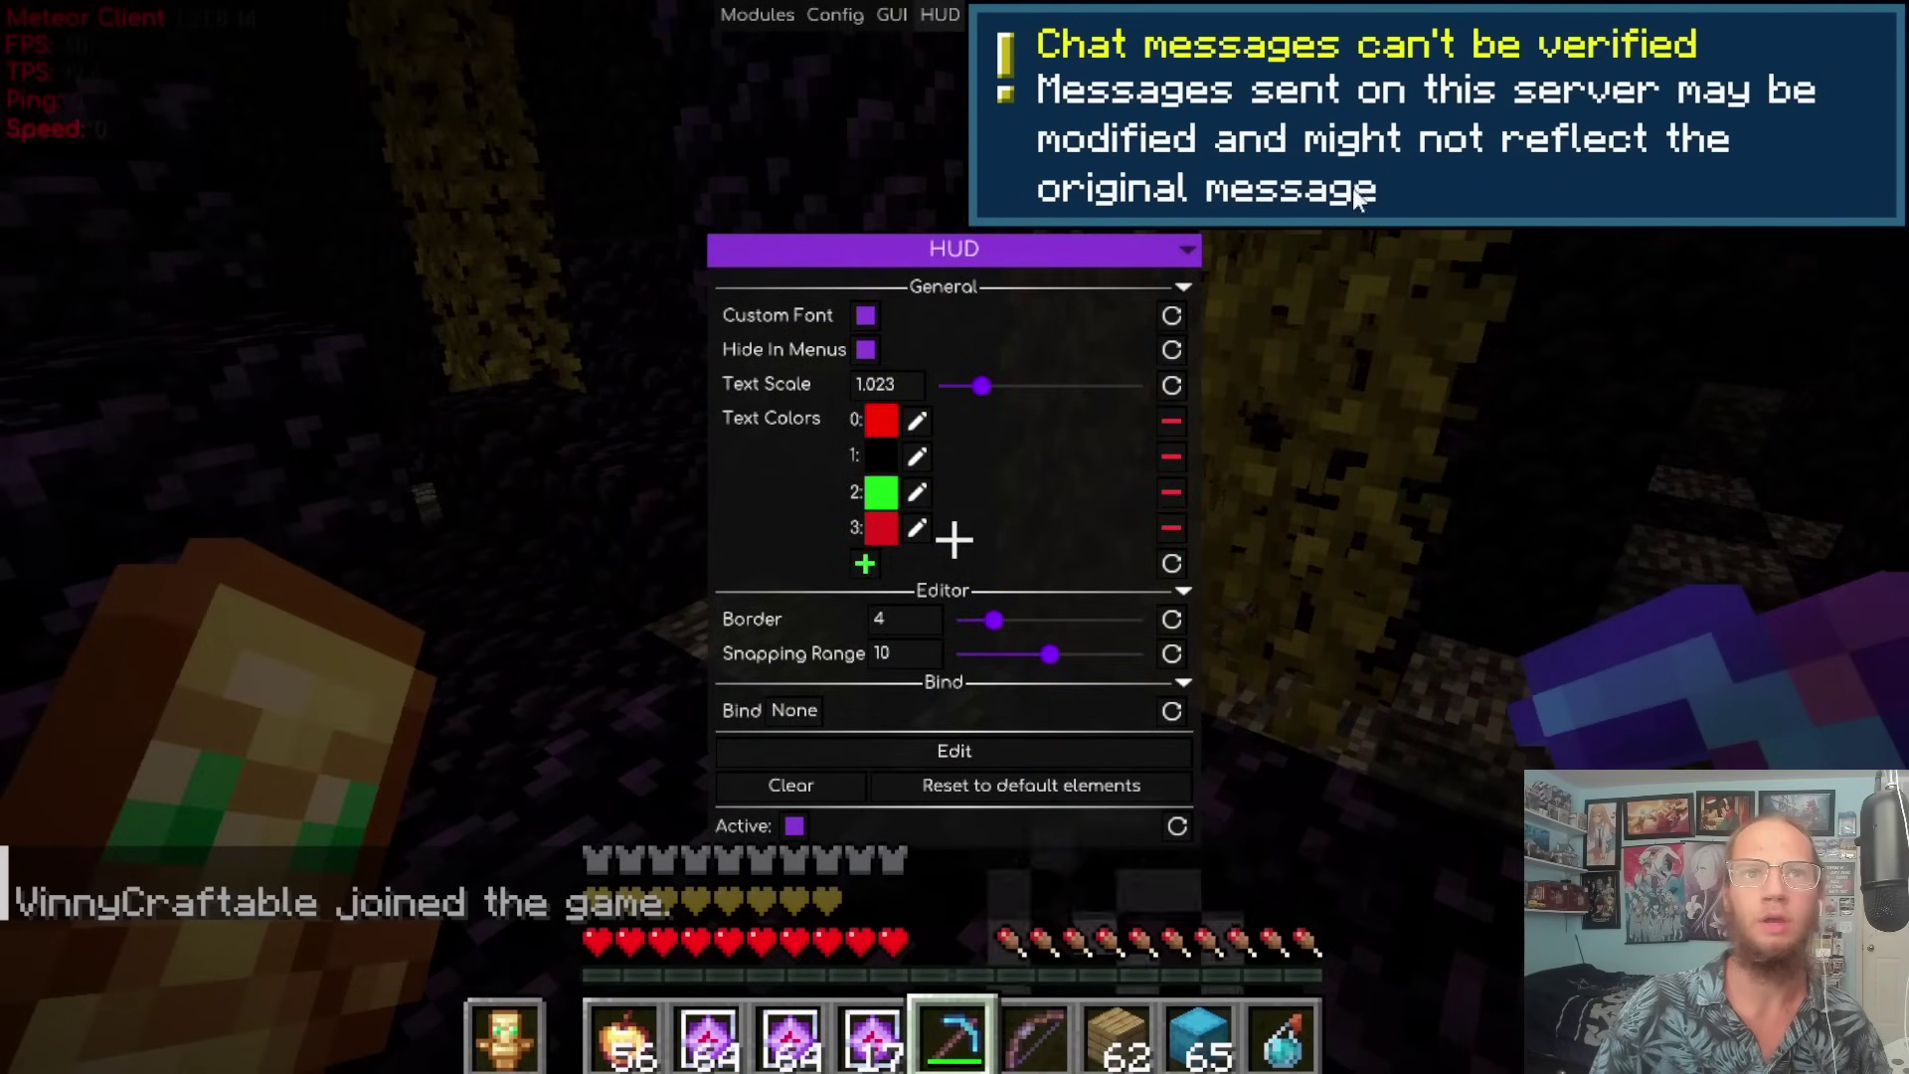
{"action": "left_click", "coordinate": [980, 751]}
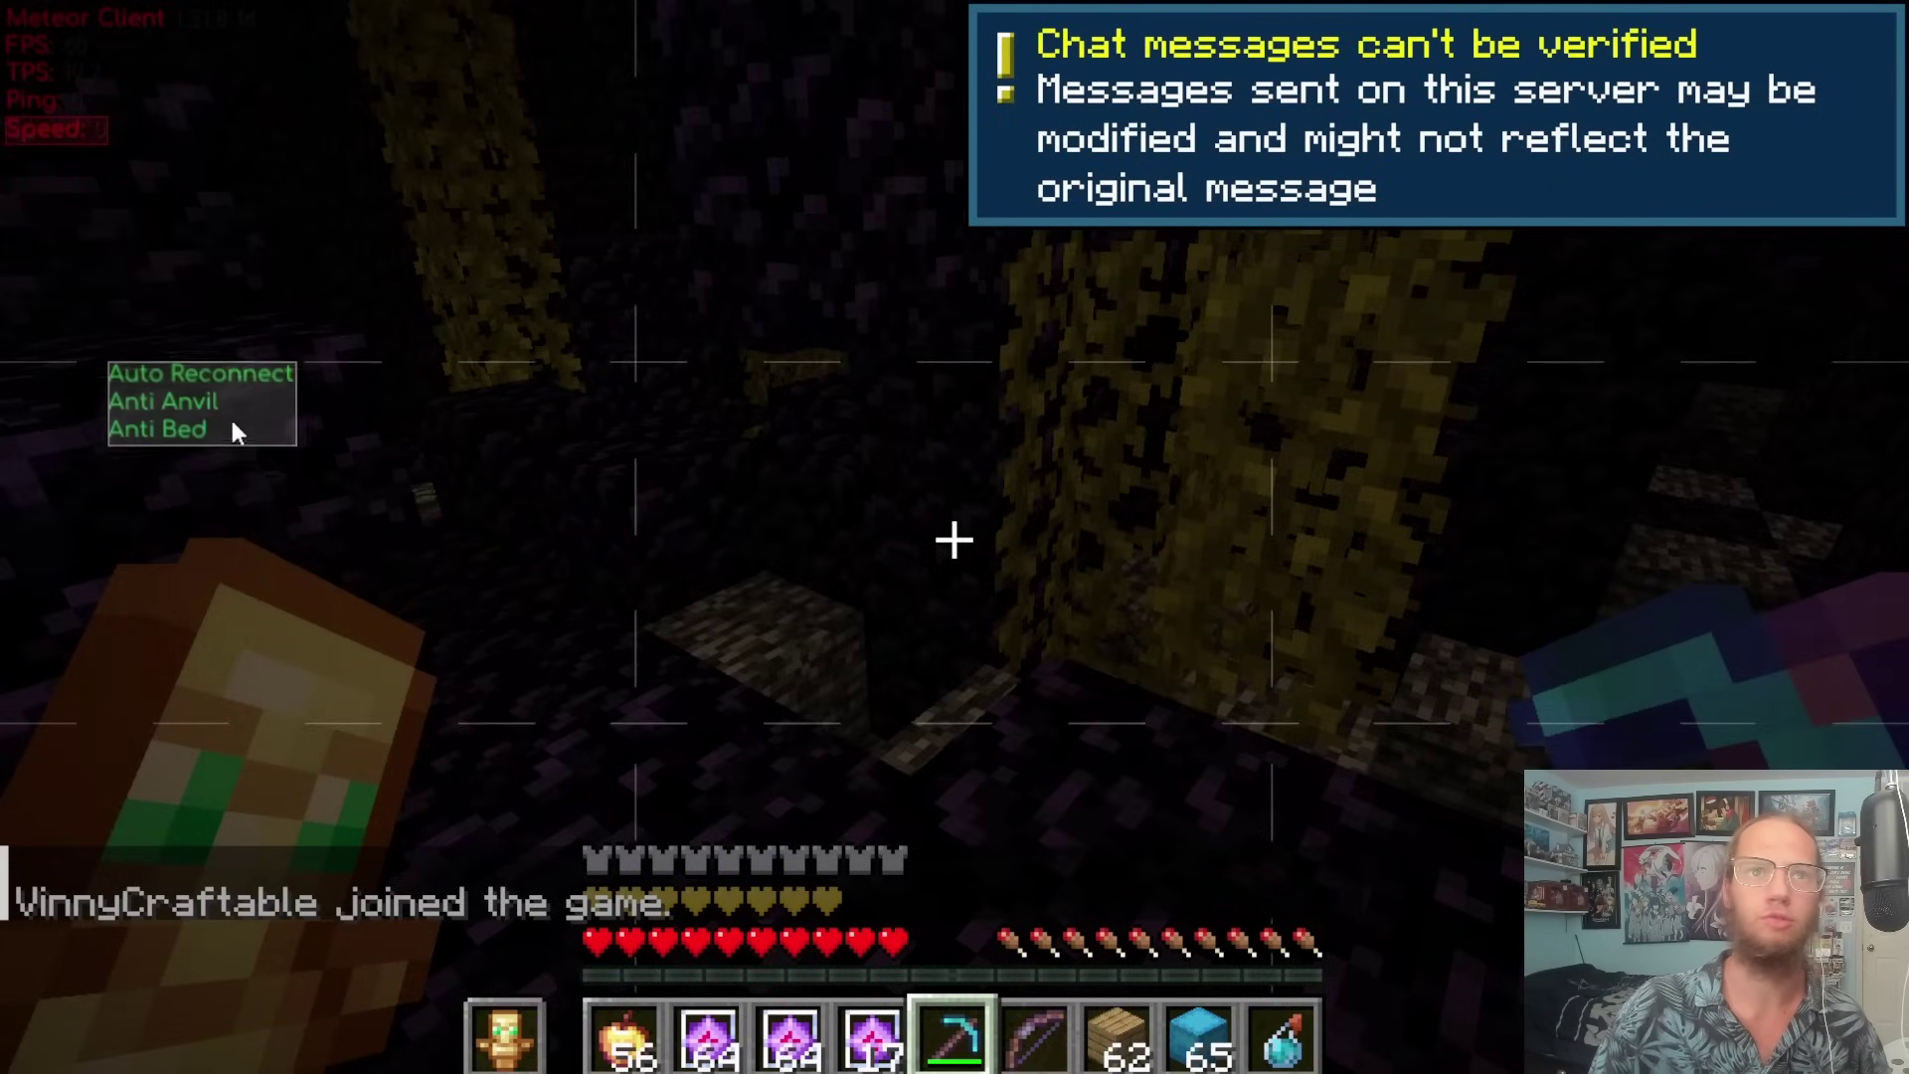
{"action": "key", "text": "Escape"}
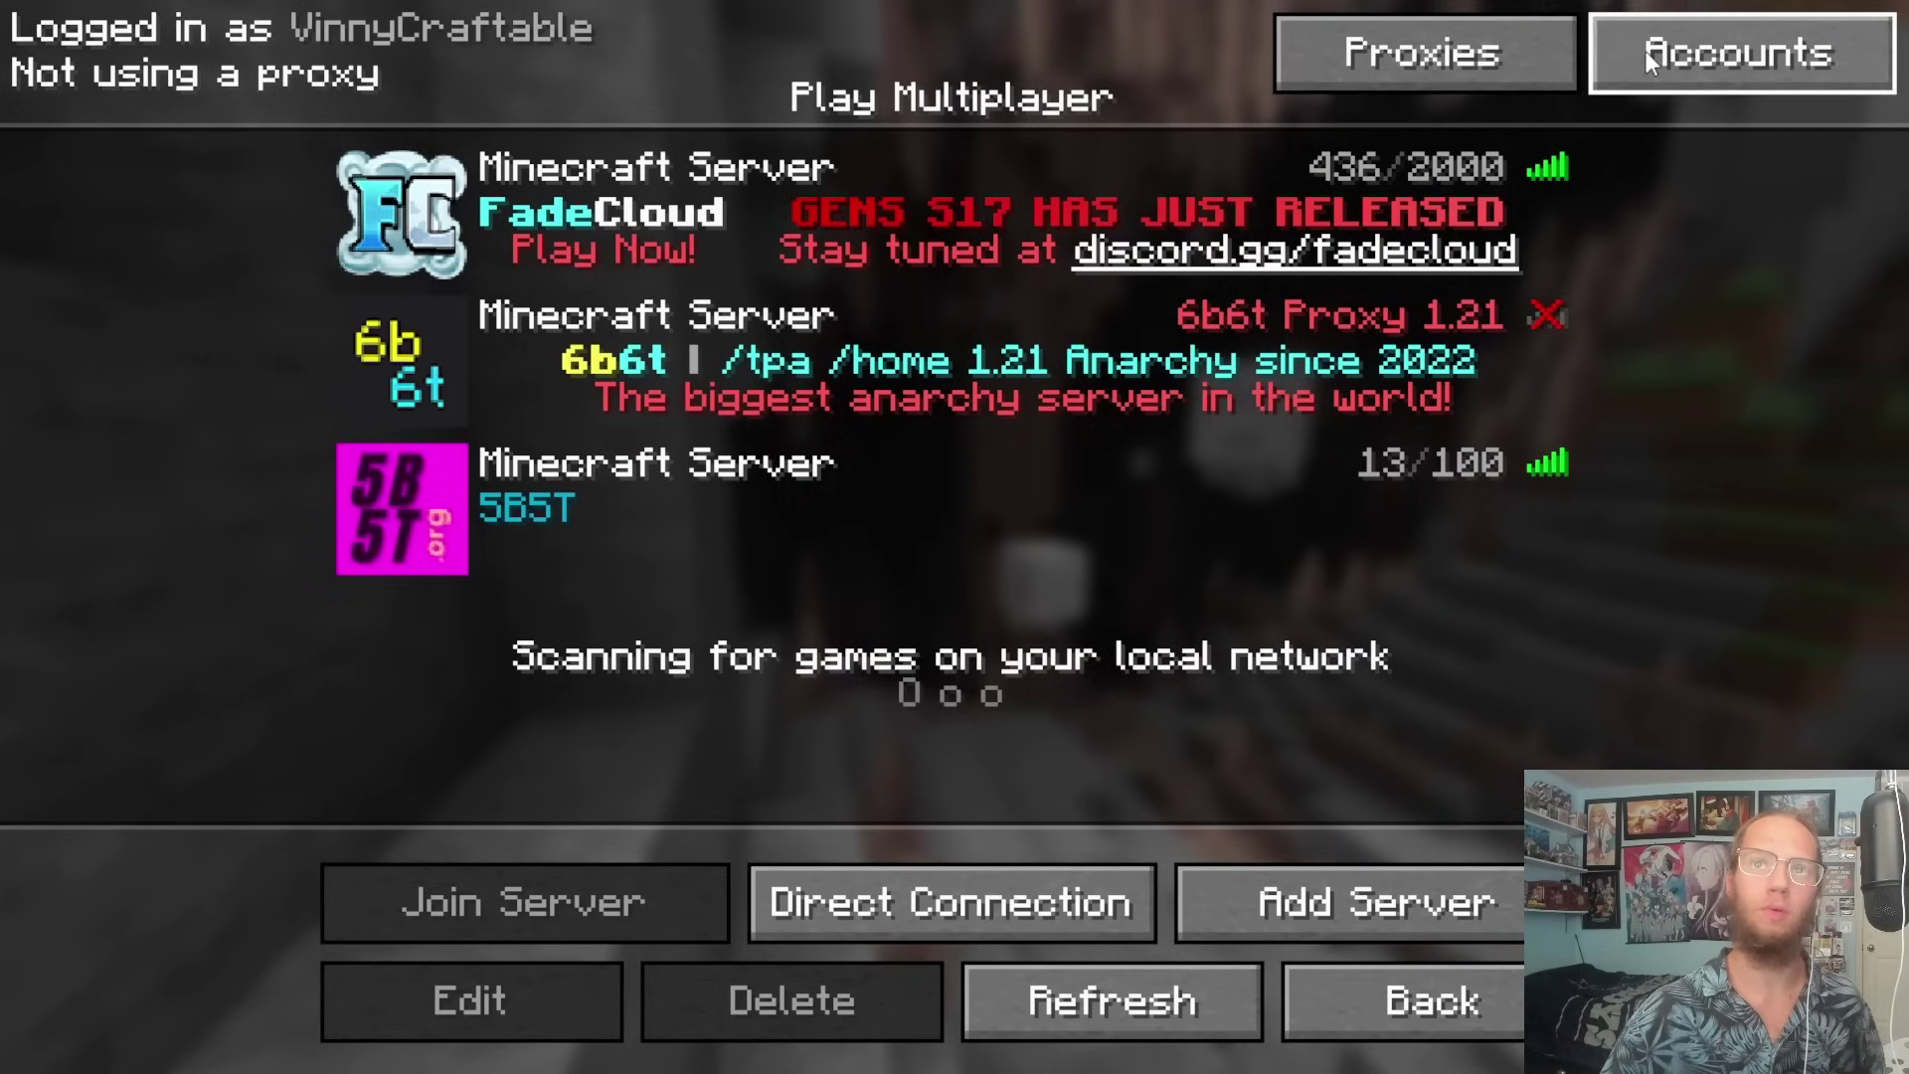
Look over the empty Proxies manager and its new-proxy form, then bring up the Accounts manager.
{"action": "left_click", "coordinate": [1454, 75]}
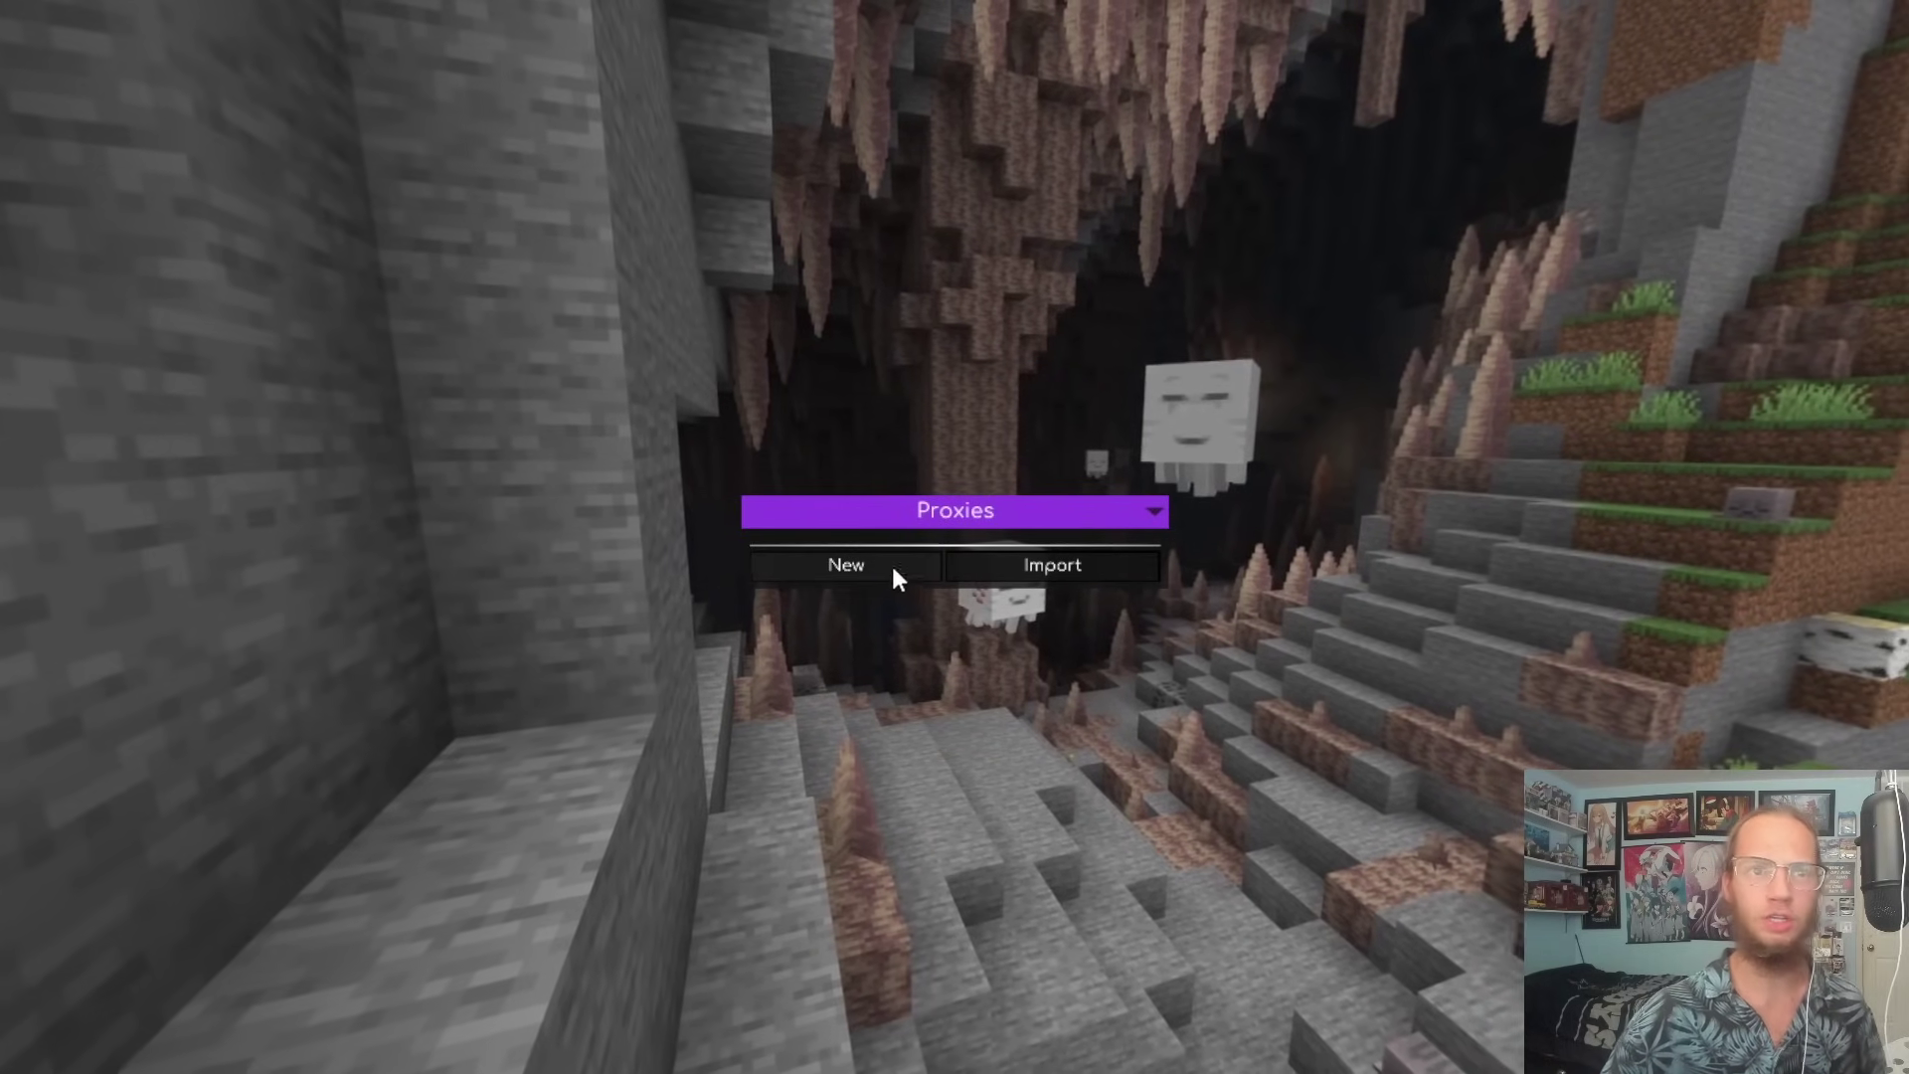
{"action": "left_click", "coordinate": [847, 564]}
{"action": "key", "text": "Escape"}
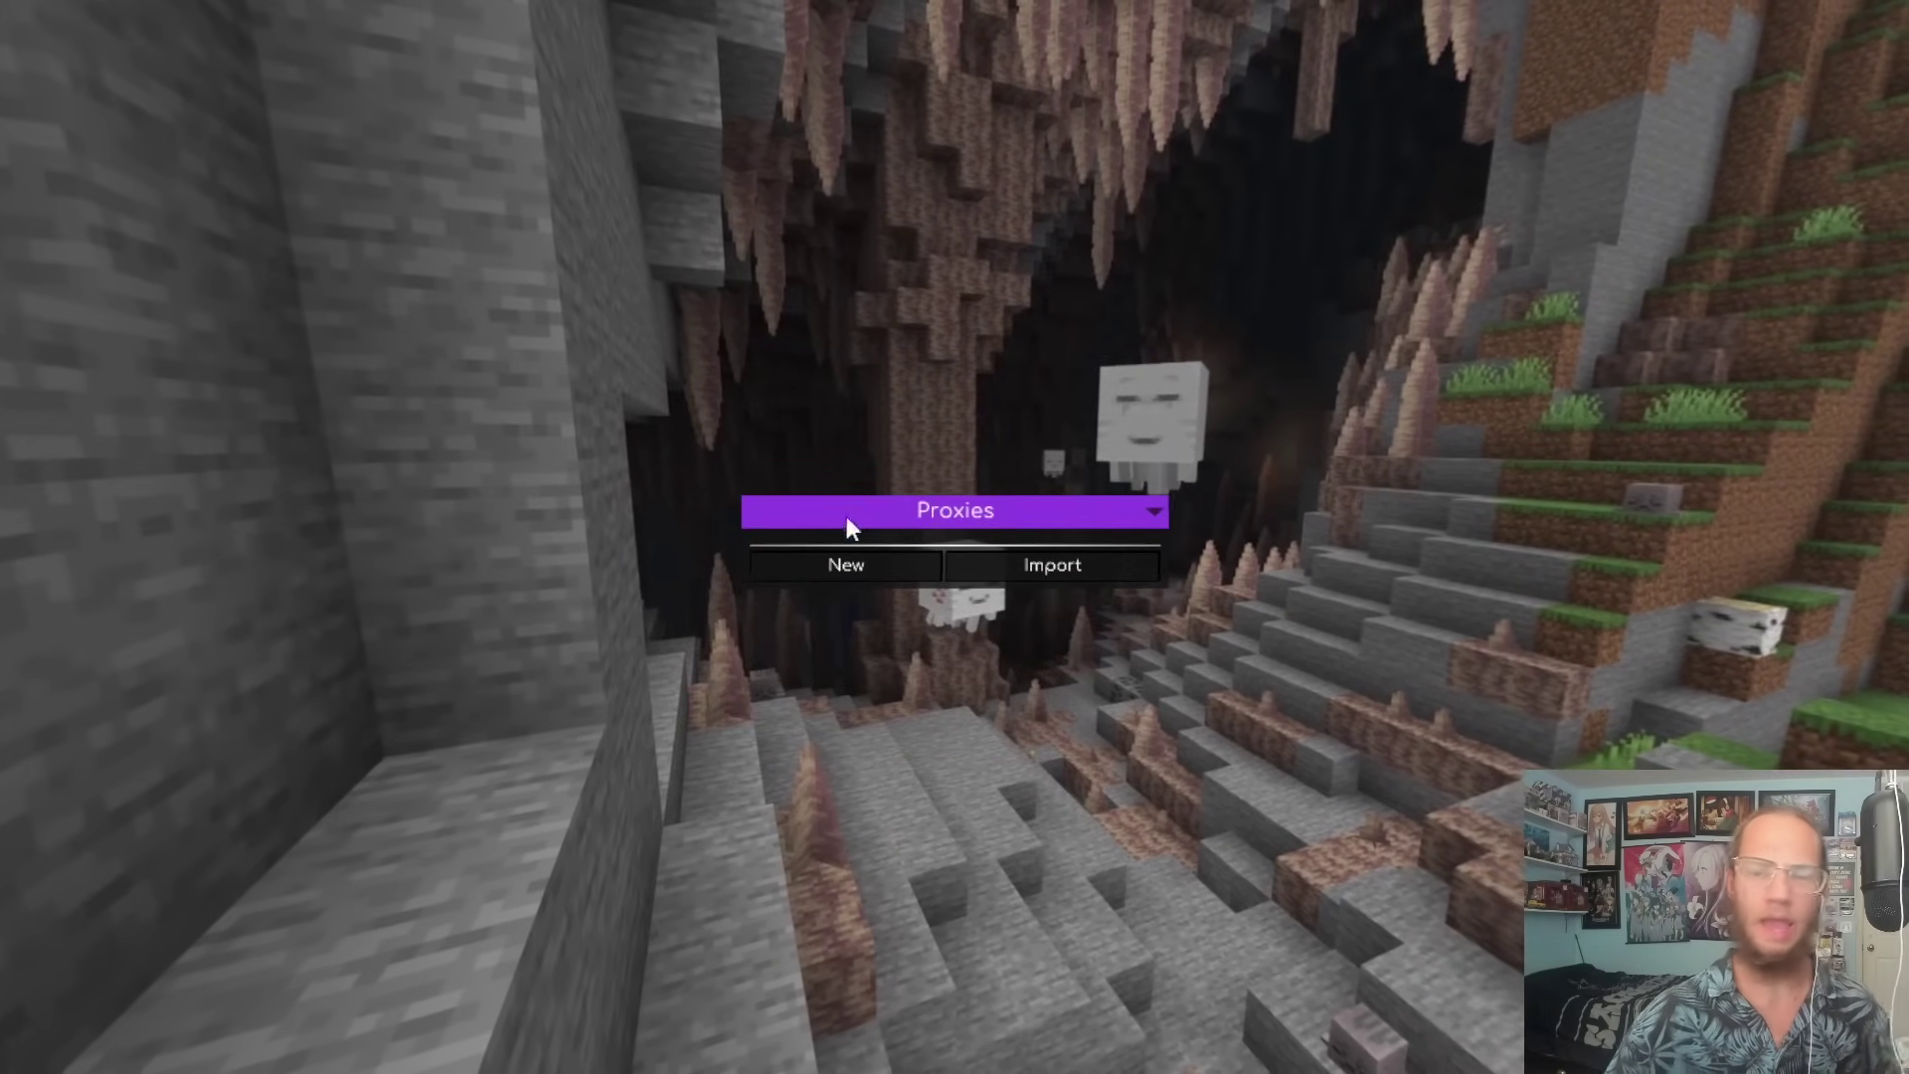
{"action": "key", "text": "Escape"}
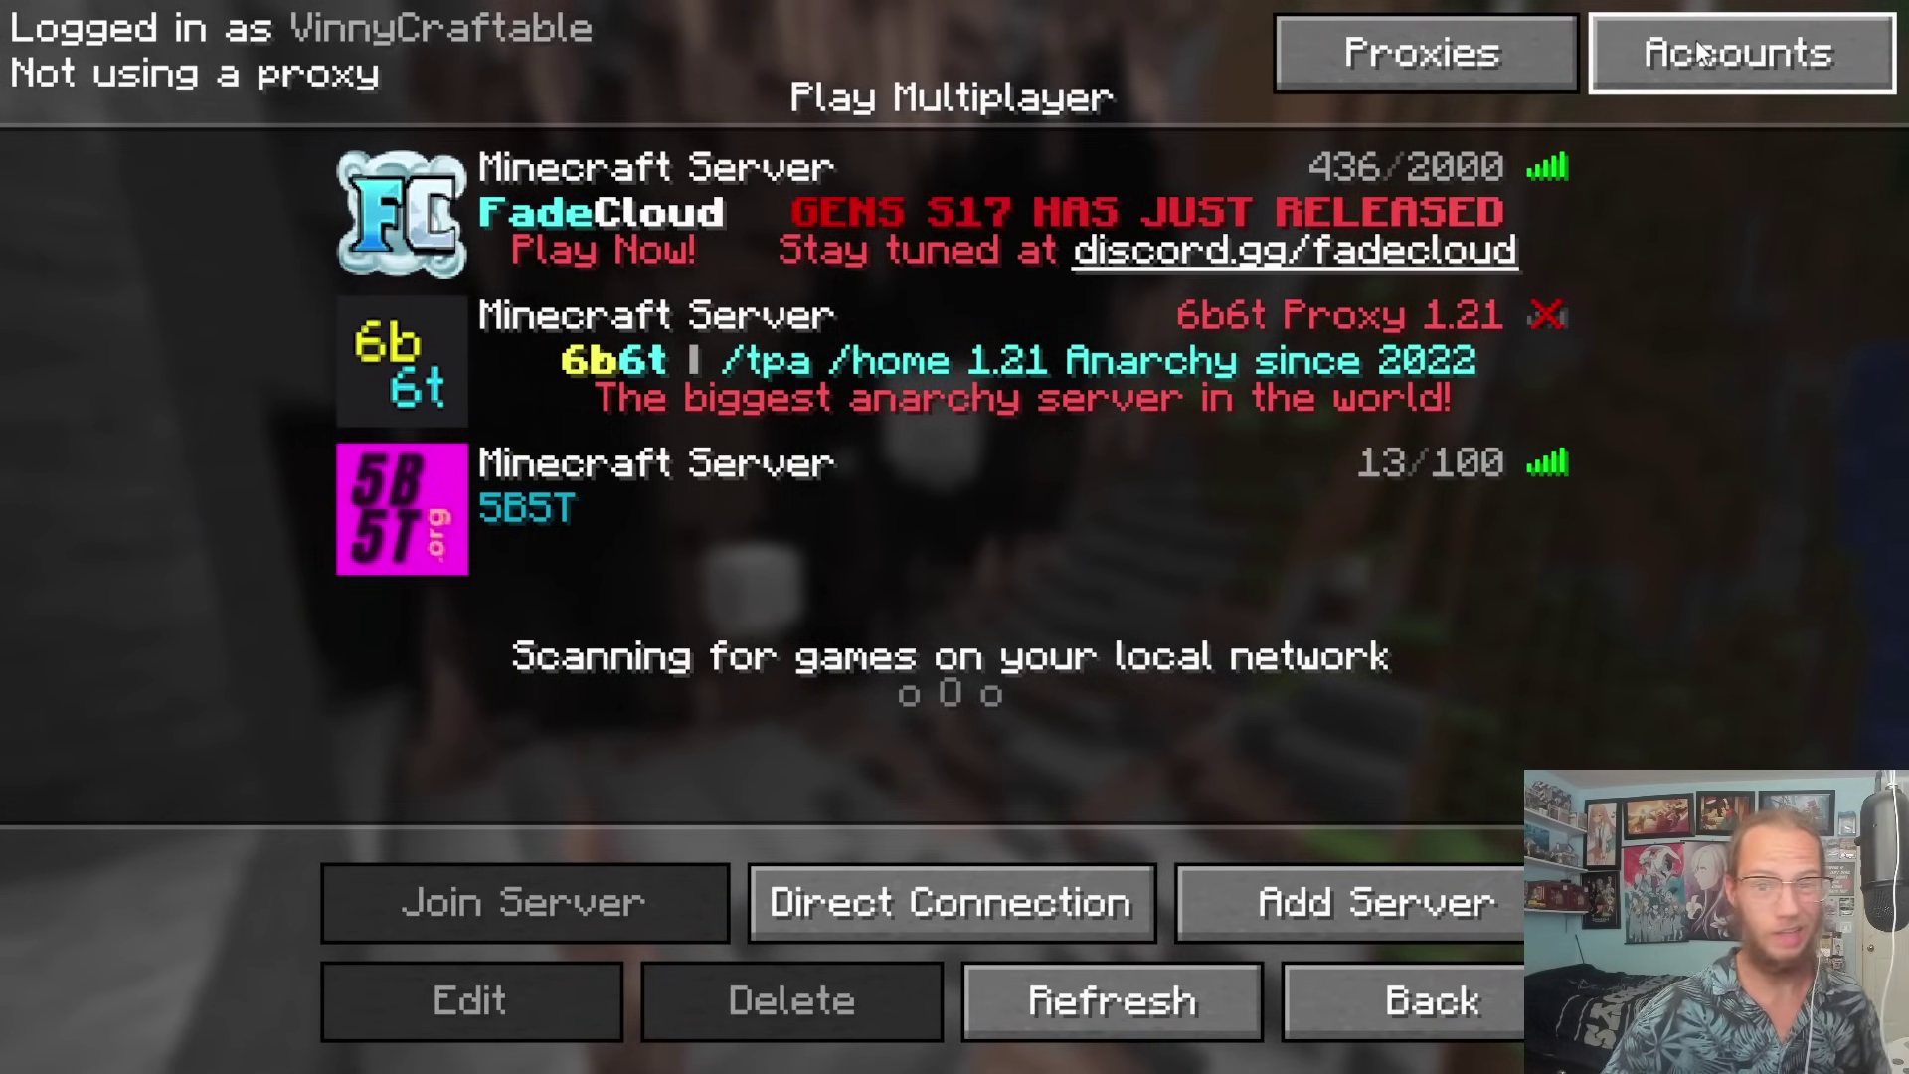
{"action": "left_click", "coordinate": [1701, 51]}
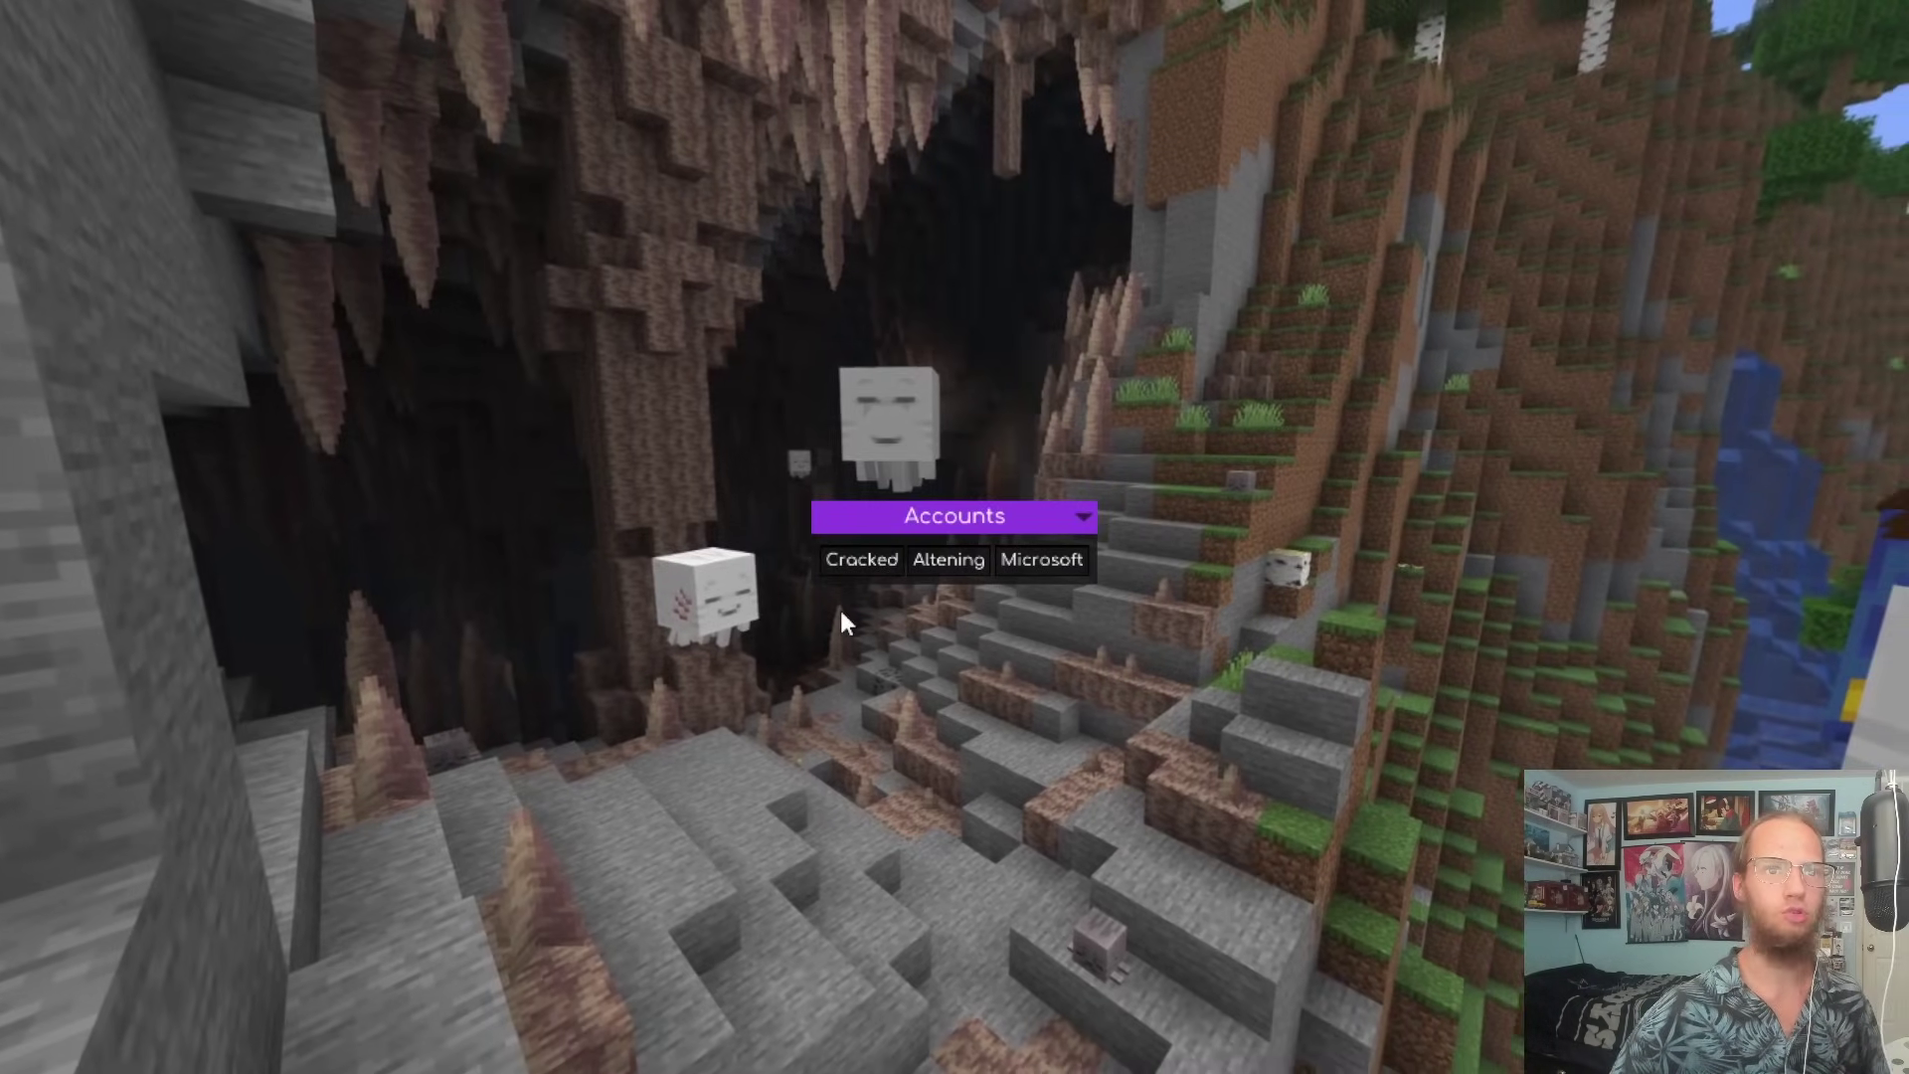